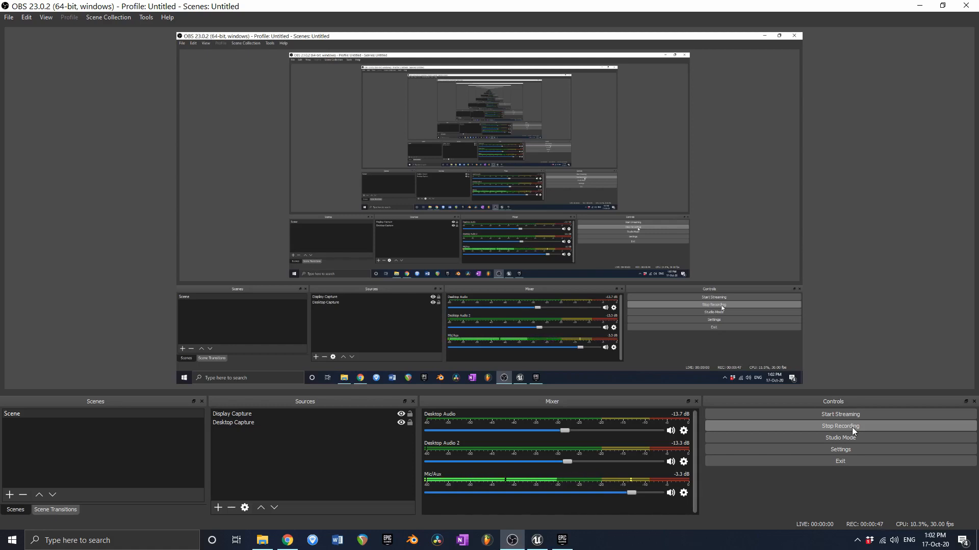
- From the Epic Games Launcher, launch Unreal Engine 4.24.3 and start a new Games project based on the Third Person template
{"action": "left_click", "coordinate": [562, 539]}
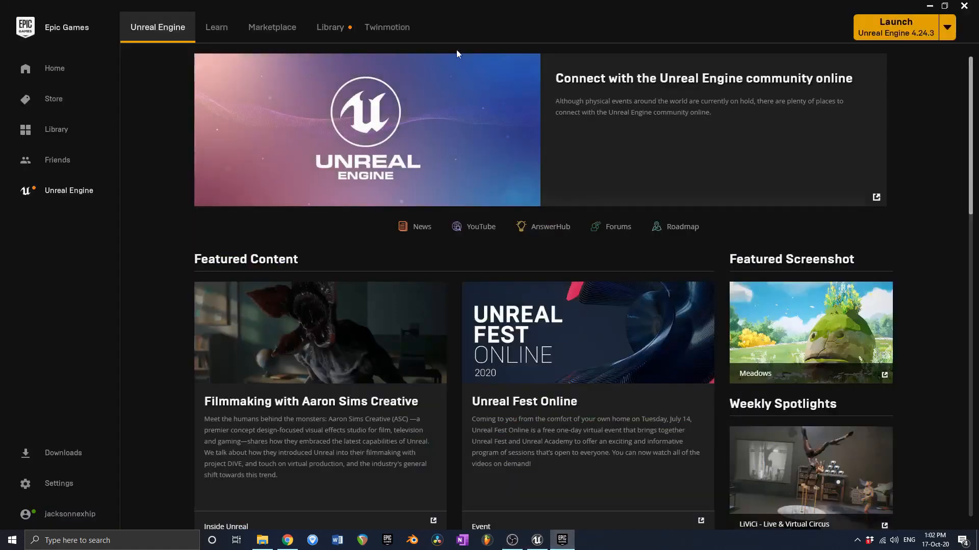
{"action": "left_click", "coordinate": [902, 30]}
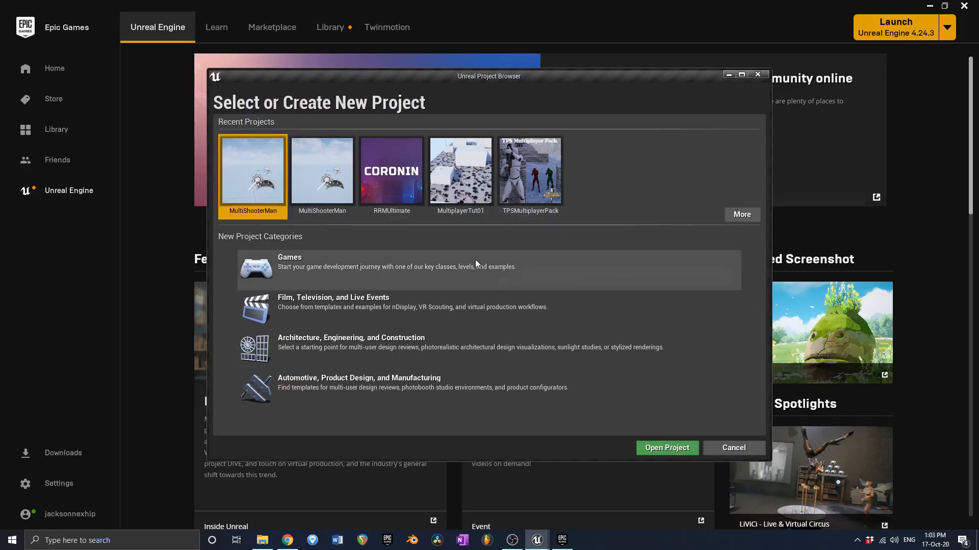
{"action": "double_click", "coordinate": [319, 274]}
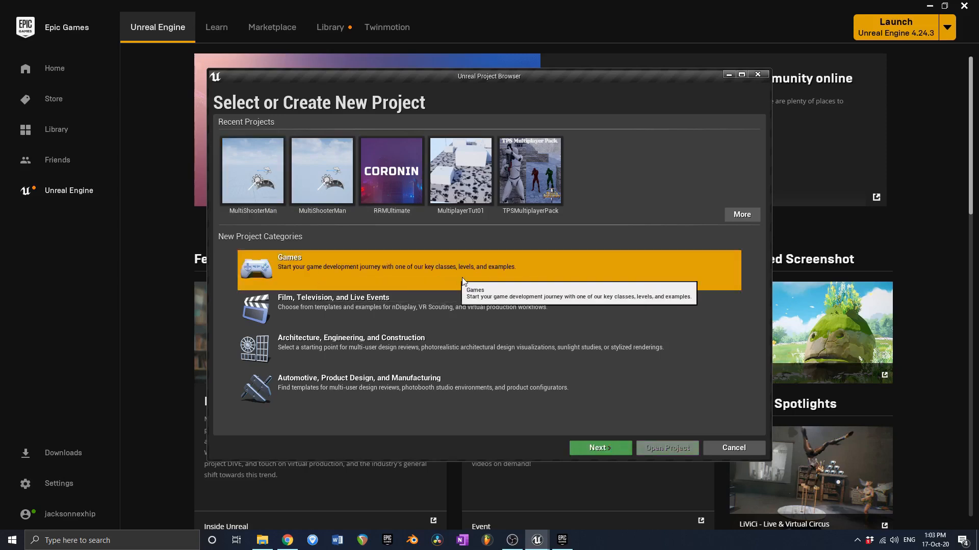
{"action": "left_click", "coordinate": [273, 199]}
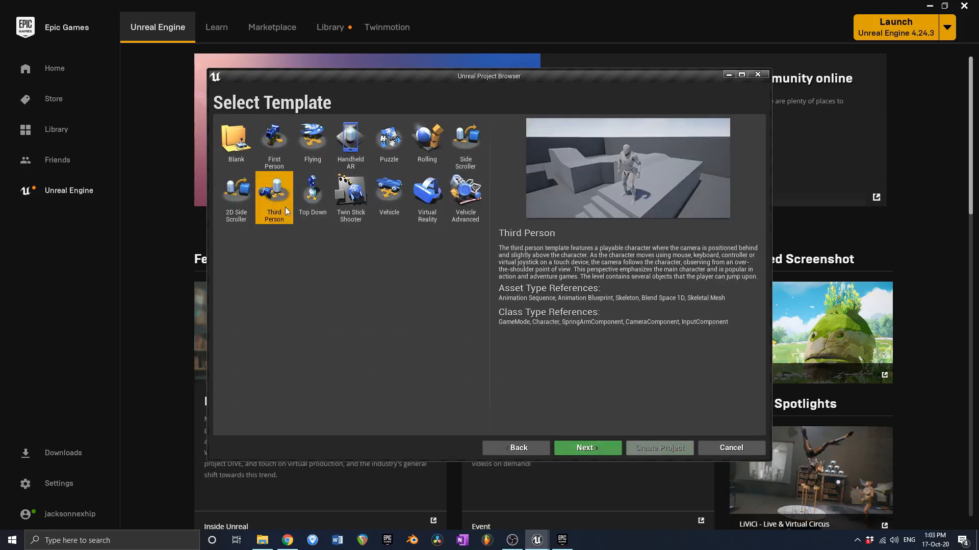
{"action": "left_click", "coordinate": [594, 448]}
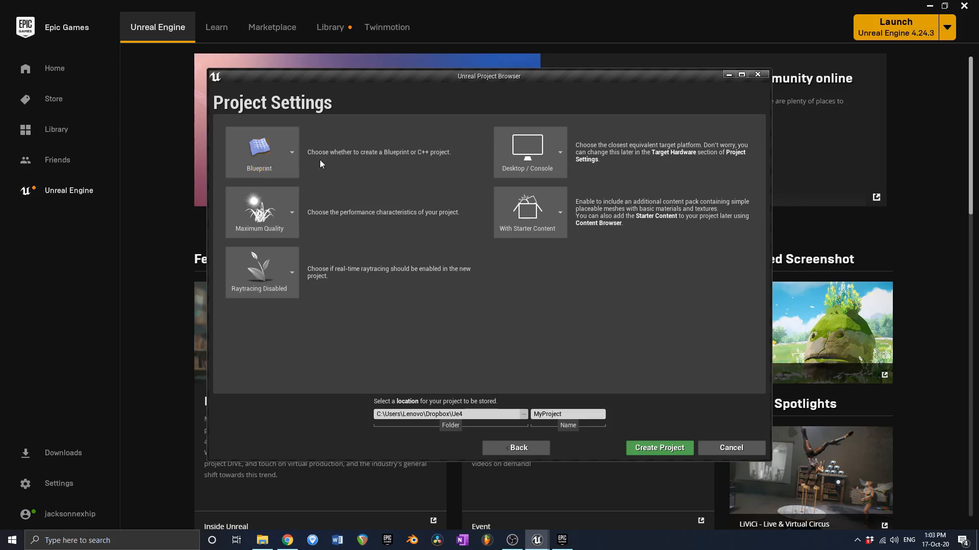
- Name the project MC_YT_Tutorial and create it
{"action": "left_click", "coordinate": [566, 414]}
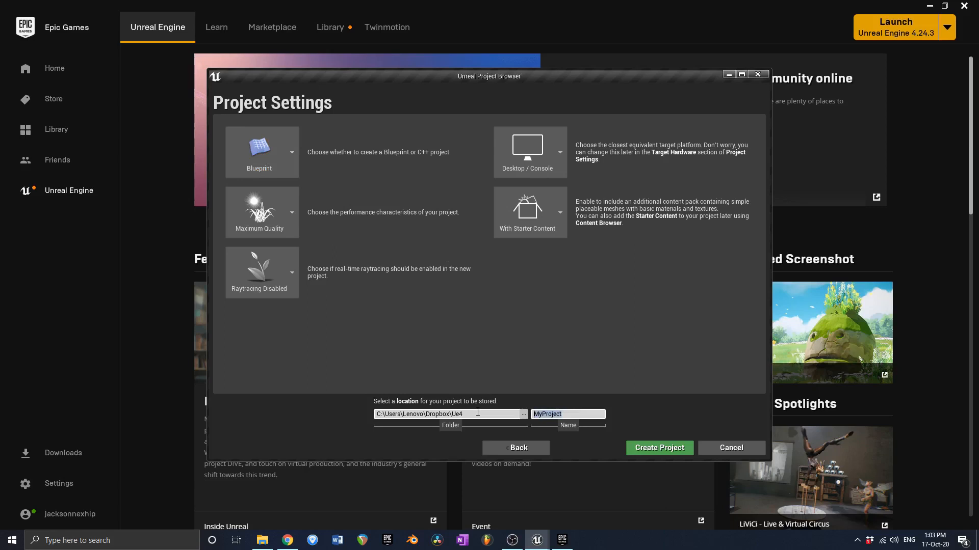
{"action": "type", "text": "MC_YT_Tutorial"}
{"action": "left_click", "coordinate": [659, 448]}
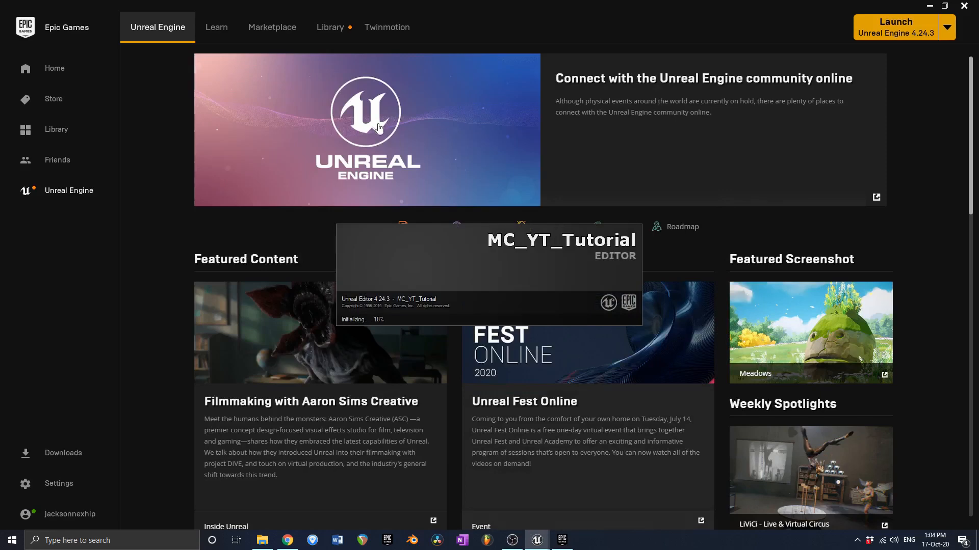
- Switch to iCloud Notes in Chrome and review the Endless Tile Generation outline in the Minecraft Tutorial note
{"action": "left_click", "coordinate": [287, 541]}
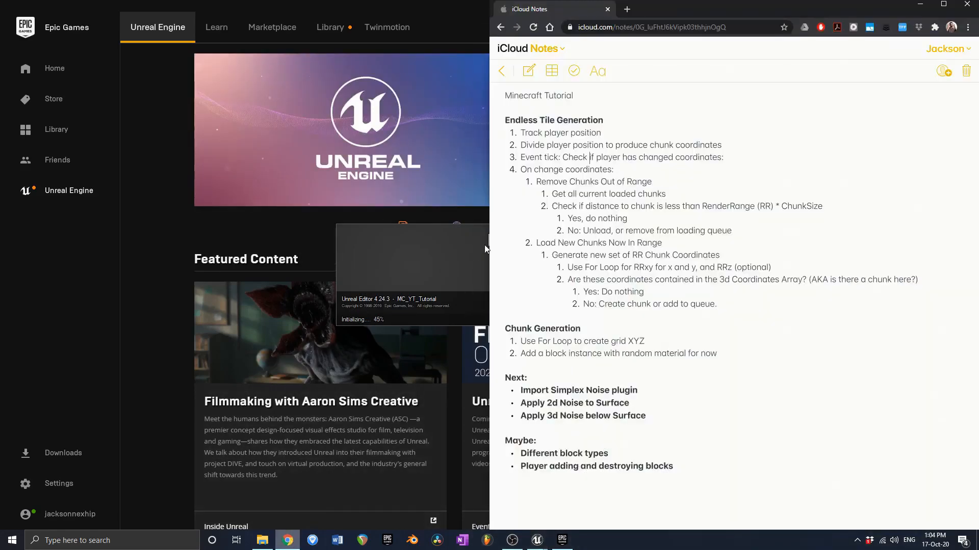
{"action": "triple_click", "coordinate": [544, 123]}
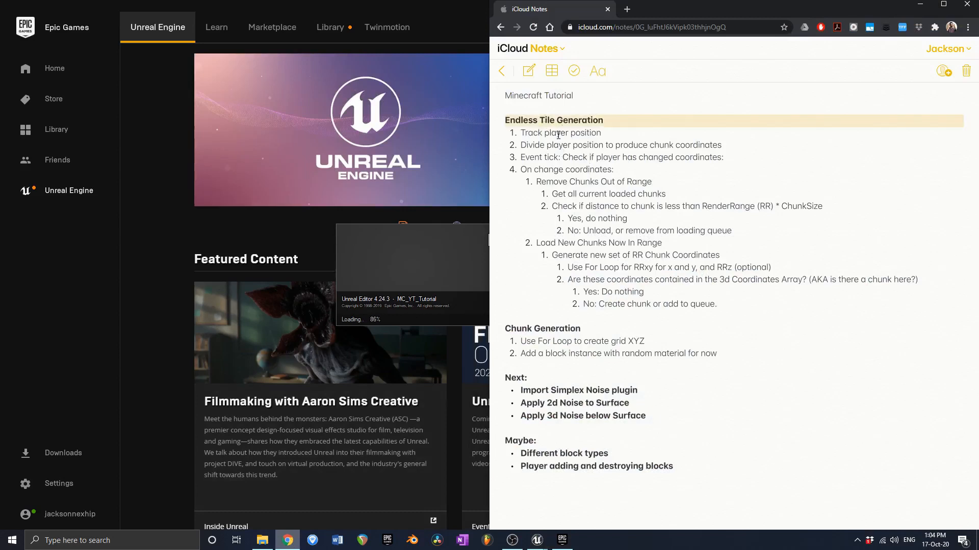
{"action": "left_click_drag", "start_coordinate": [532, 133], "coordinate": [592, 137]}
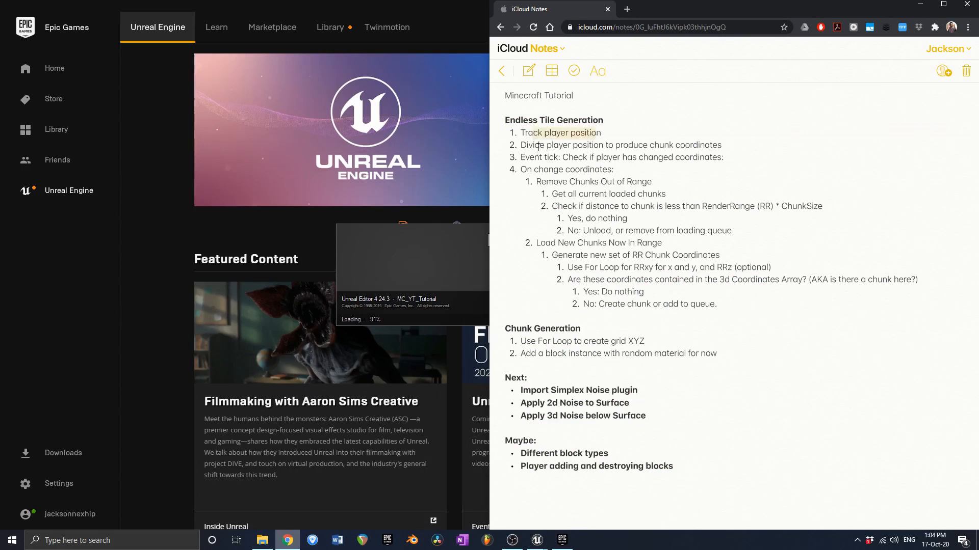
{"action": "left_click_drag", "start_coordinate": [535, 146], "coordinate": [680, 151]}
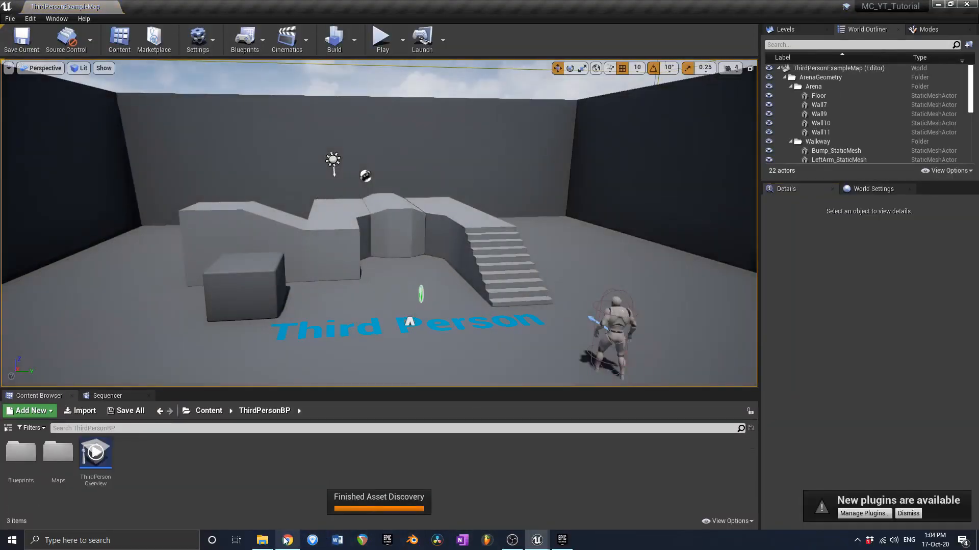
{"action": "left_click", "coordinate": [287, 540]}
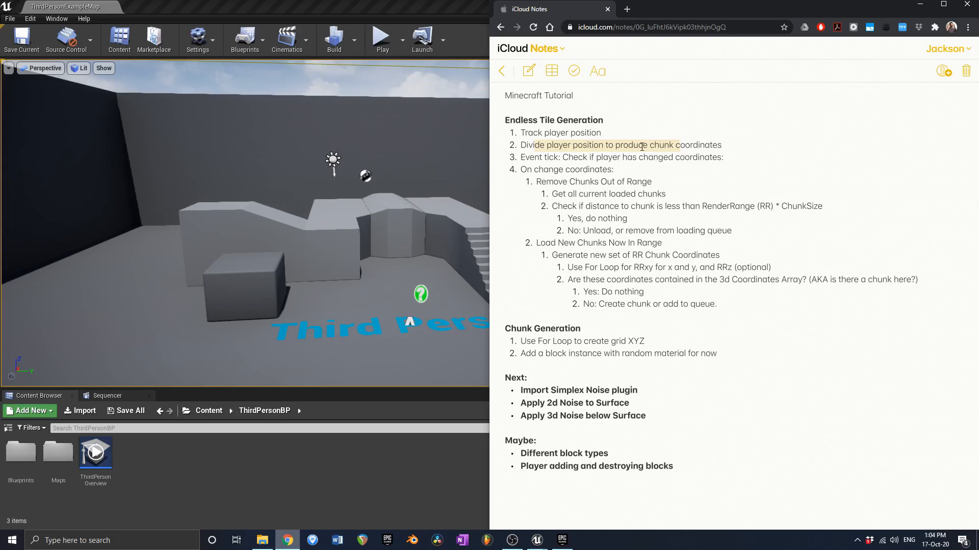
{"action": "left_click", "coordinate": [585, 152]}
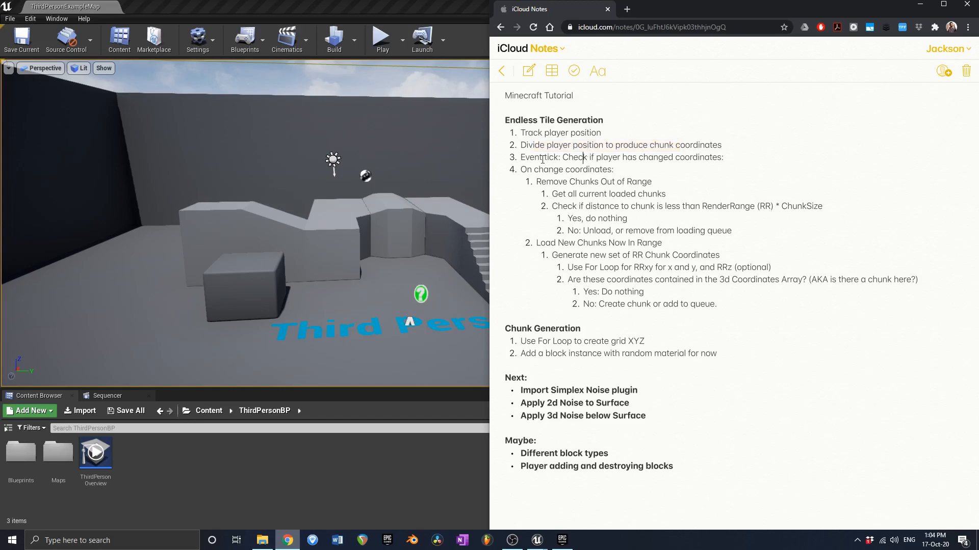
{"action": "left_click_drag", "start_coordinate": [529, 158], "coordinate": [675, 159]}
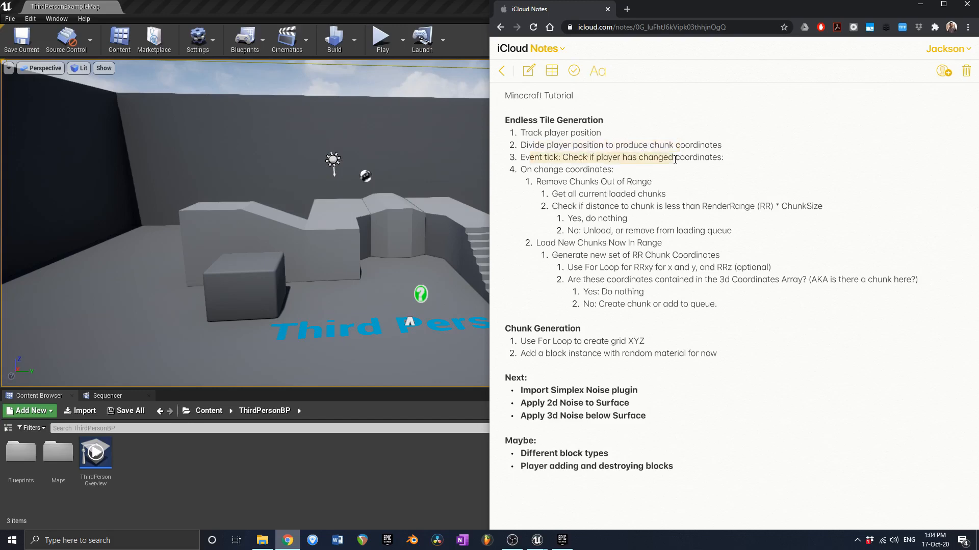
{"action": "left_click", "coordinate": [561, 157]}
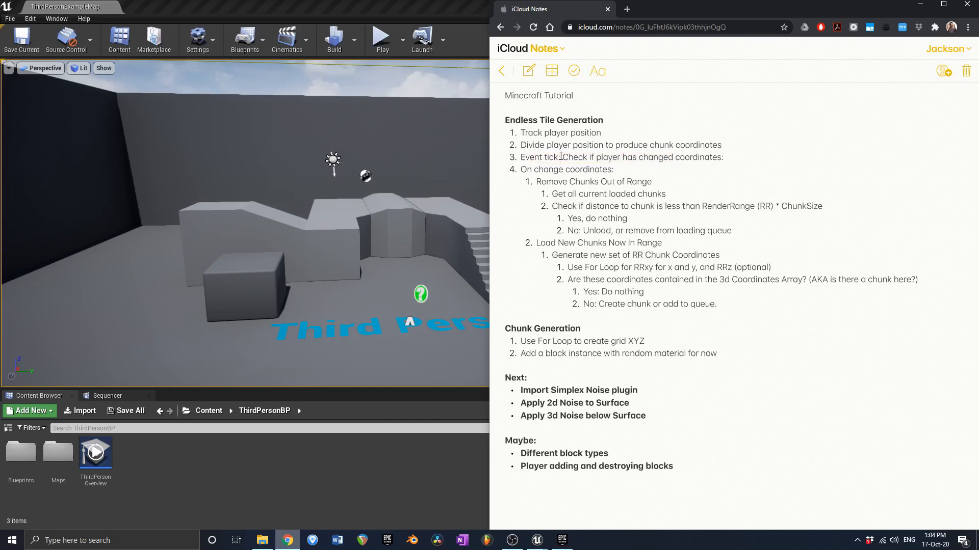
{"action": "left_click_drag", "start_coordinate": [541, 182], "coordinate": [666, 230]}
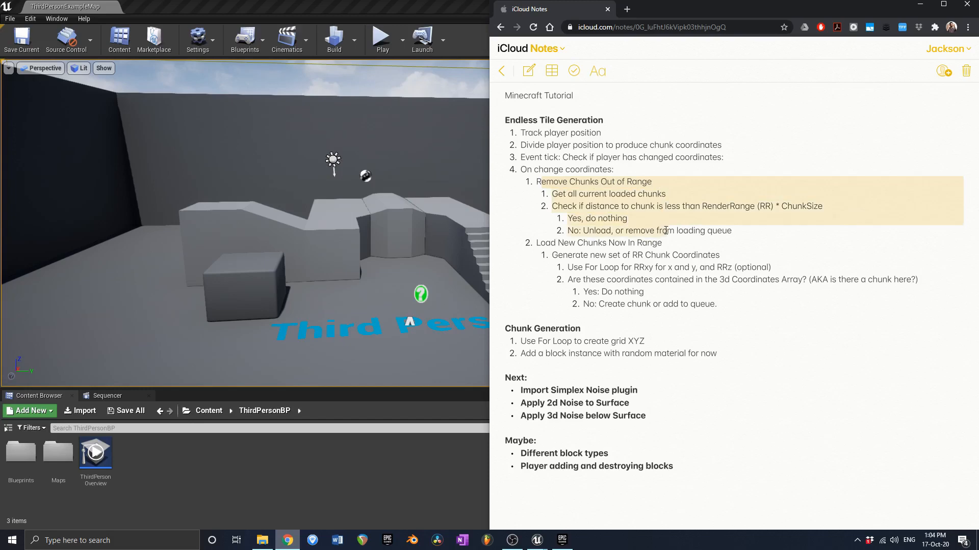
{"action": "left_click", "coordinate": [582, 244]}
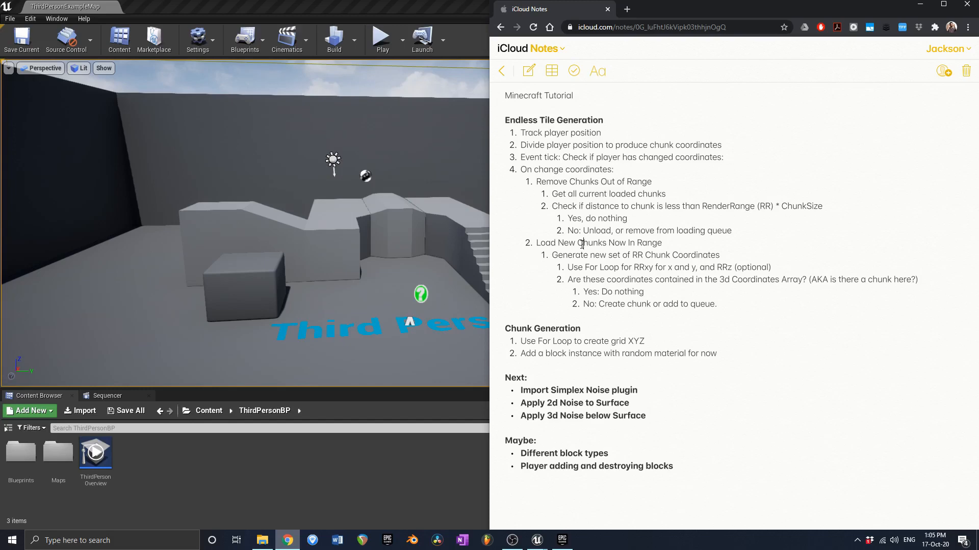
{"action": "left_click_drag", "start_coordinate": [558, 243], "coordinate": [721, 287]}
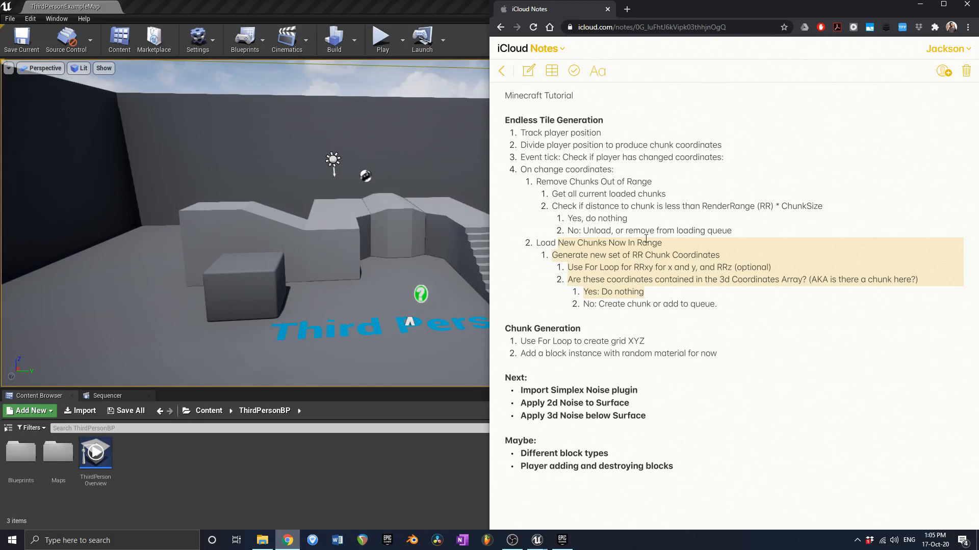
{"action": "left_click_drag", "start_coordinate": [557, 147], "coordinate": [635, 302]}
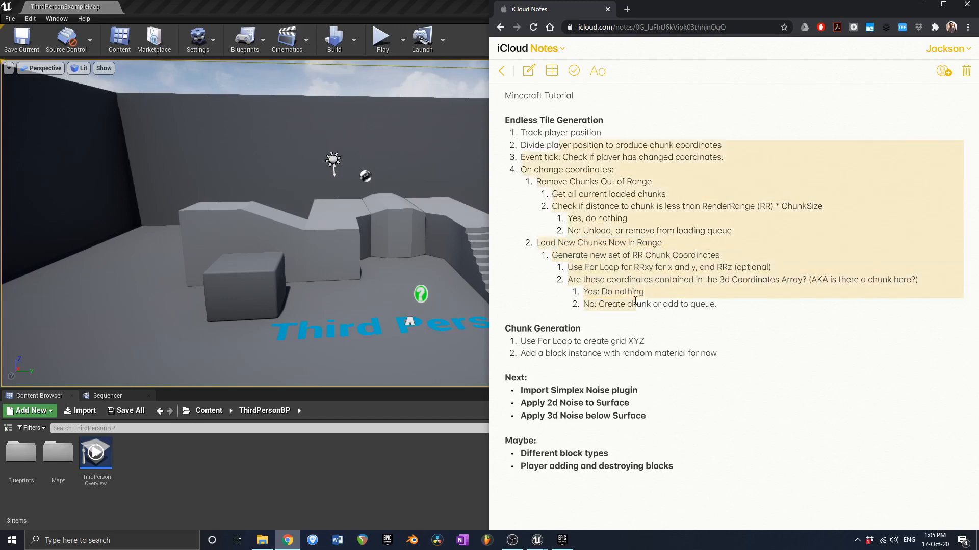
- Review the note's Chunk Generation section and the Simplex Noise plugin item under Next
{"action": "left_click", "coordinate": [563, 352]}
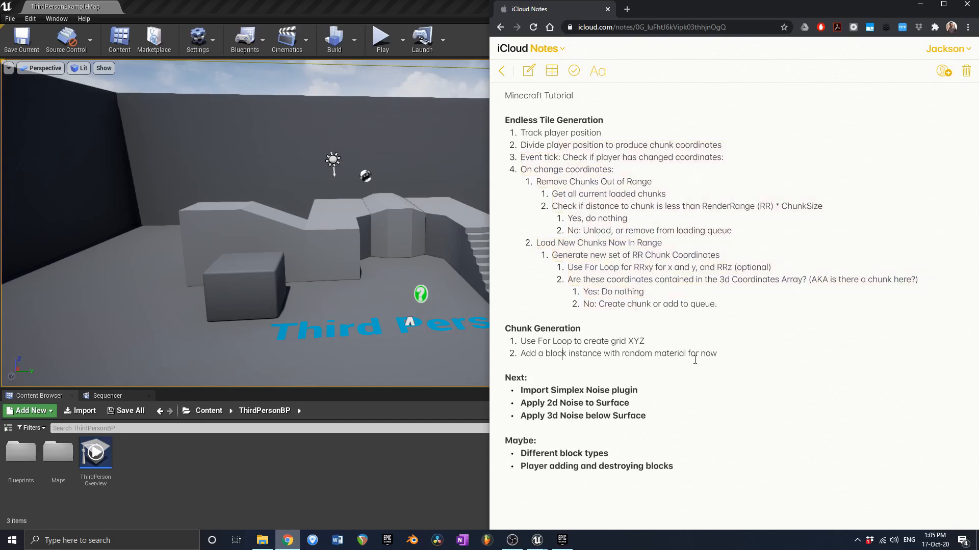
{"action": "left_click_drag", "start_coordinate": [722, 358], "coordinate": [505, 121]}
{"action": "left_click", "coordinate": [561, 402]}
{"action": "left_click_drag", "start_coordinate": [520, 391], "coordinate": [654, 397]}
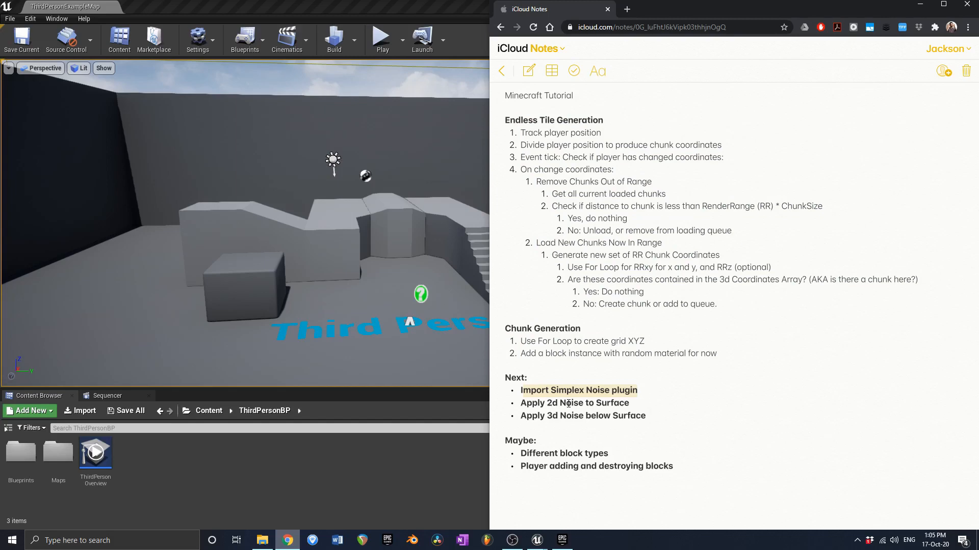
- Switch back to the Unreal Editor and create a folder named Minecraft in the project's root Content folder
{"action": "left_click", "coordinate": [169, 481]}
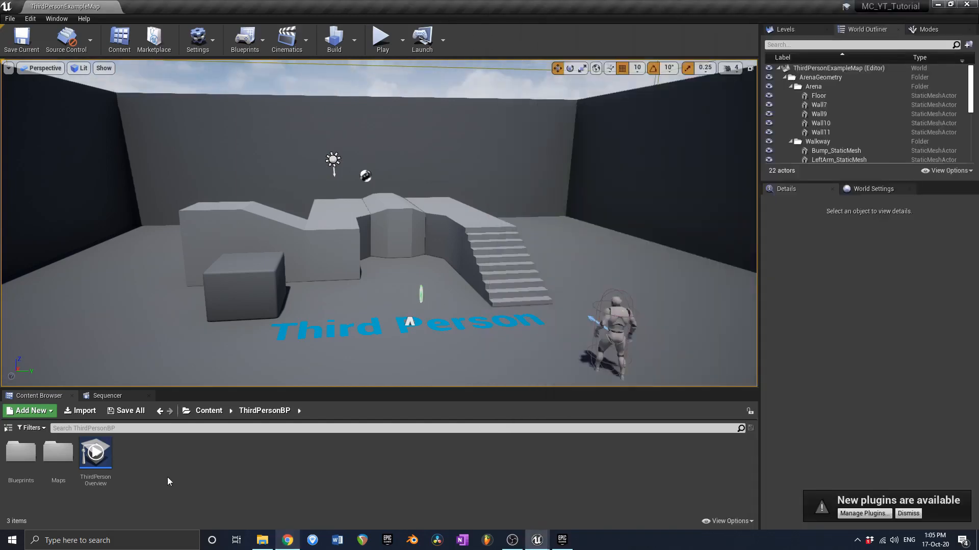
{"action": "left_click", "coordinate": [10, 19]}
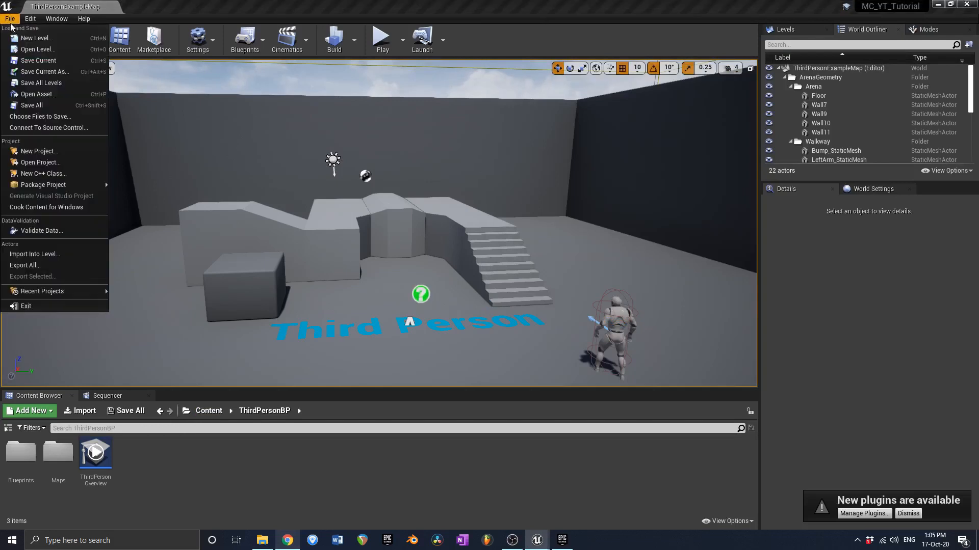
{"action": "left_click", "coordinate": [202, 419]}
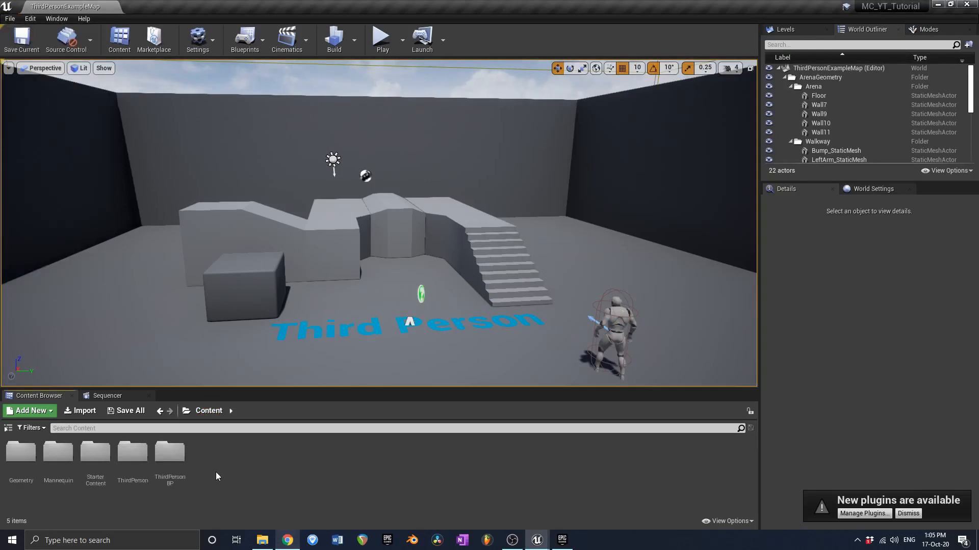
{"action": "right_click", "coordinate": [213, 451]}
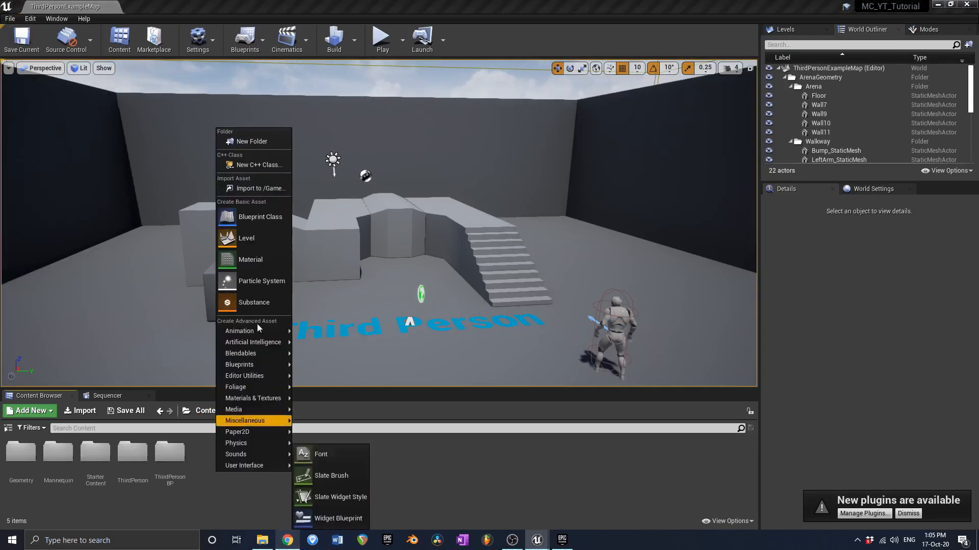
{"action": "left_click", "coordinate": [244, 142]}
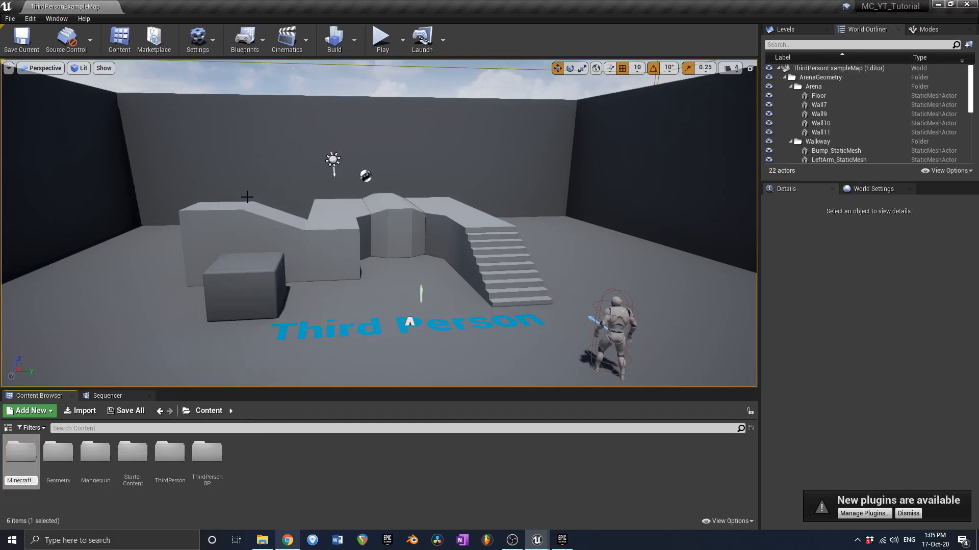
{"action": "key", "text": "Return"}
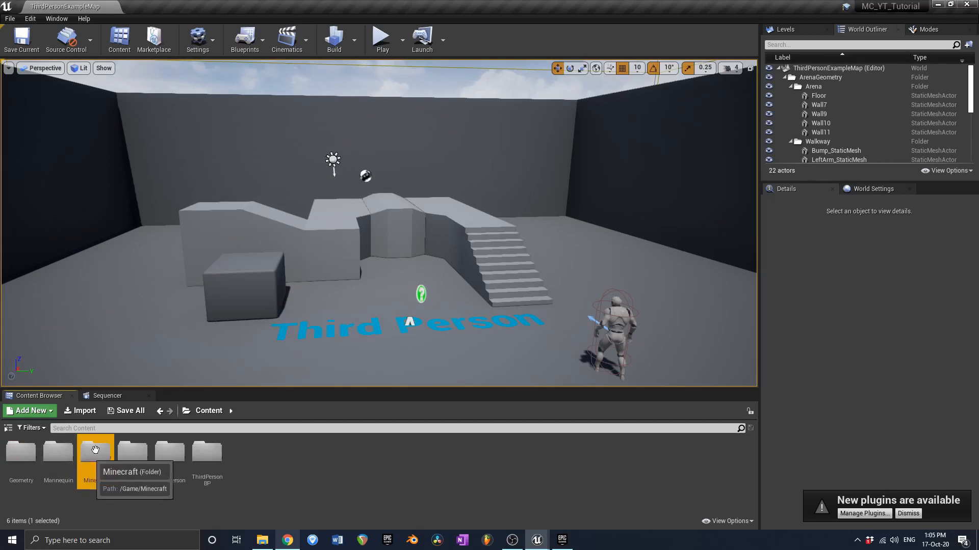
- Set the Minecraft folder's color to green and open the folder
{"action": "right_click", "coordinate": [91, 452]}
{"action": "left_click", "coordinate": [183, 307]}
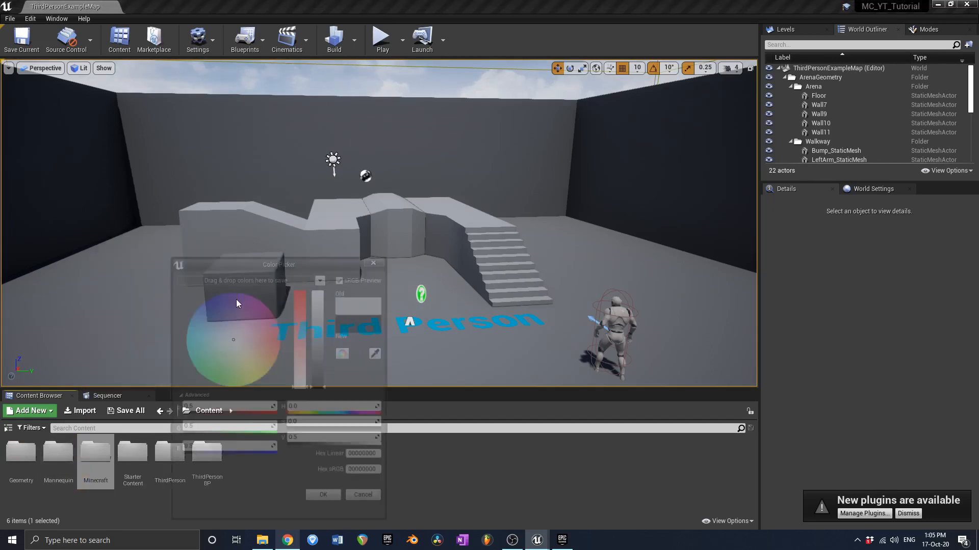
{"action": "left_click", "coordinate": [221, 370]}
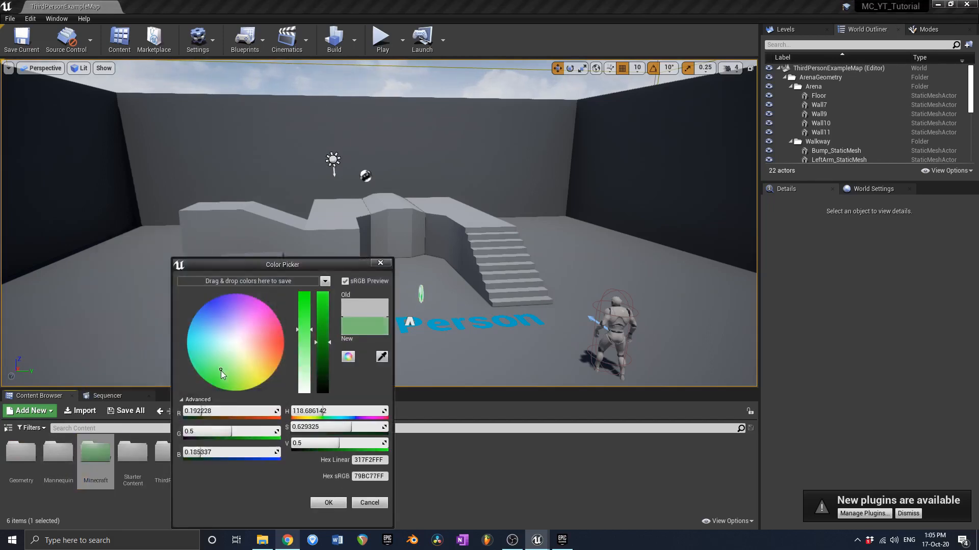
{"action": "left_click", "coordinate": [328, 503]}
{"action": "double_click", "coordinate": [95, 451]}
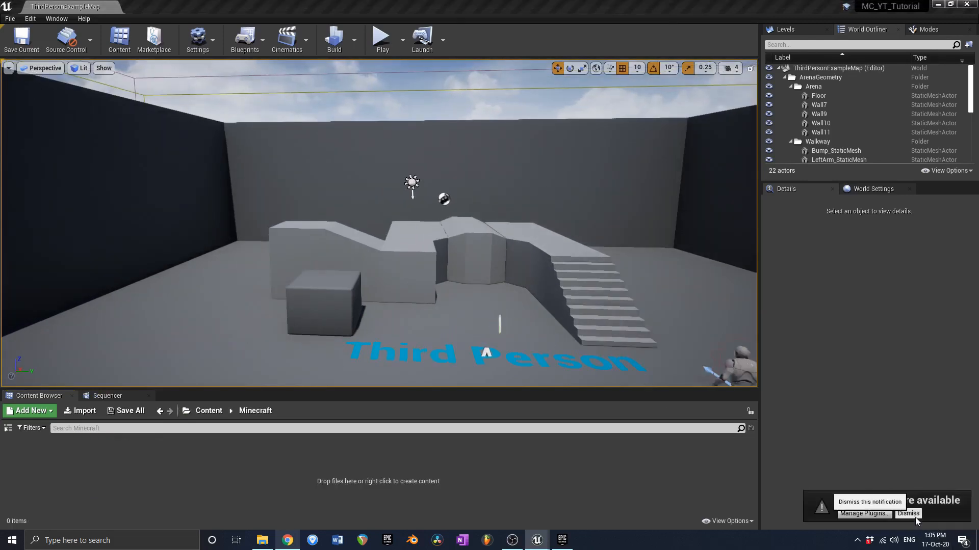
{"action": "right_click", "coordinate": [99, 446]}
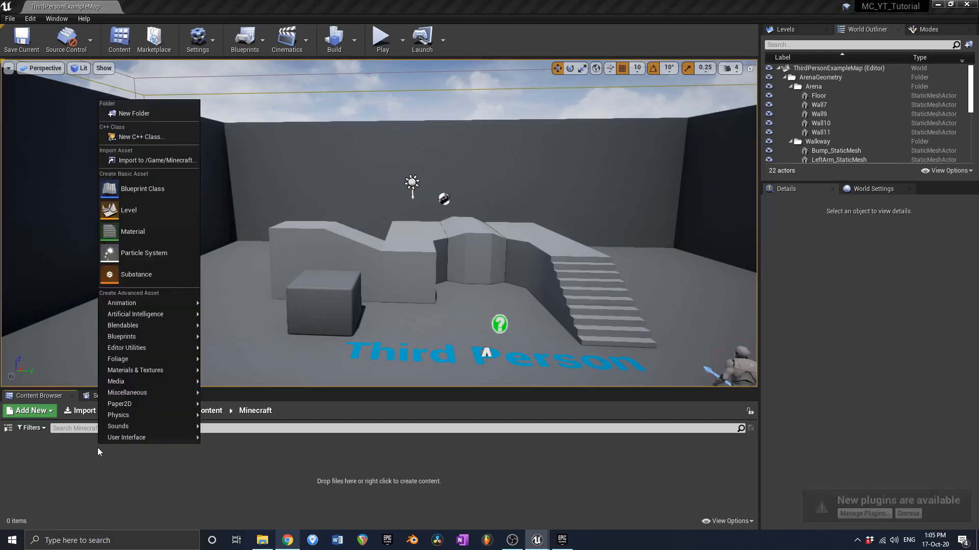
{"action": "mouse_move", "coordinate": [135, 370]}
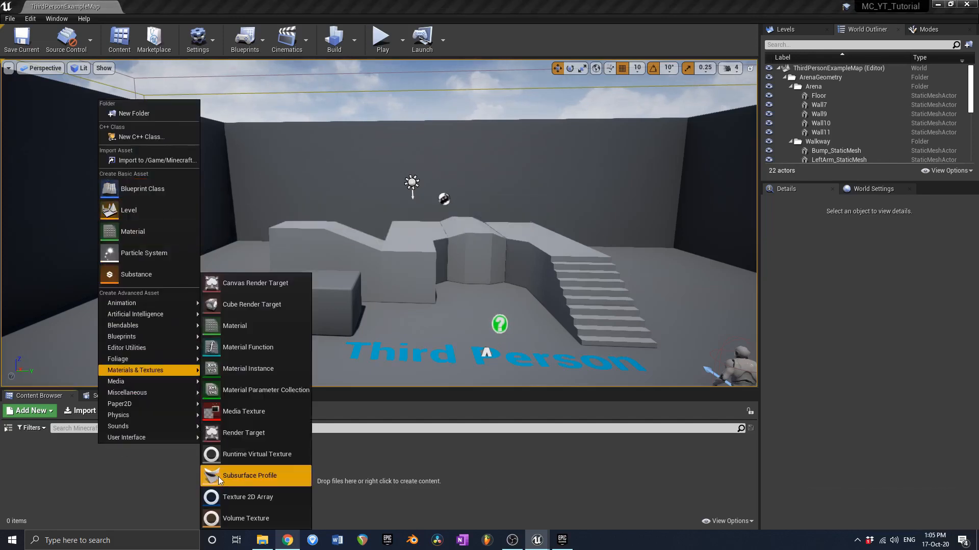
{"action": "left_click", "coordinate": [227, 472]}
{"action": "key", "text": "Return"}
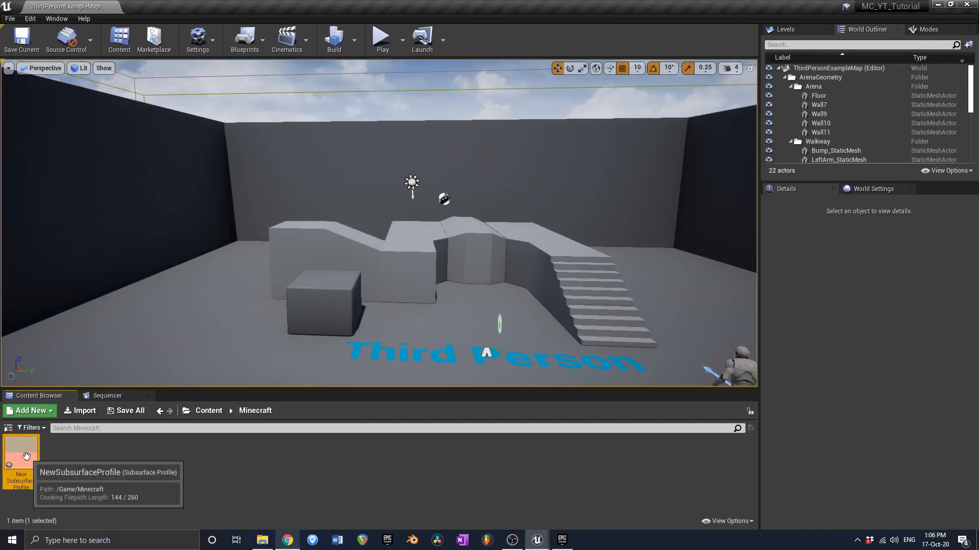
{"action": "key", "text": "Delete"}
{"action": "left_click", "coordinate": [481, 432]}
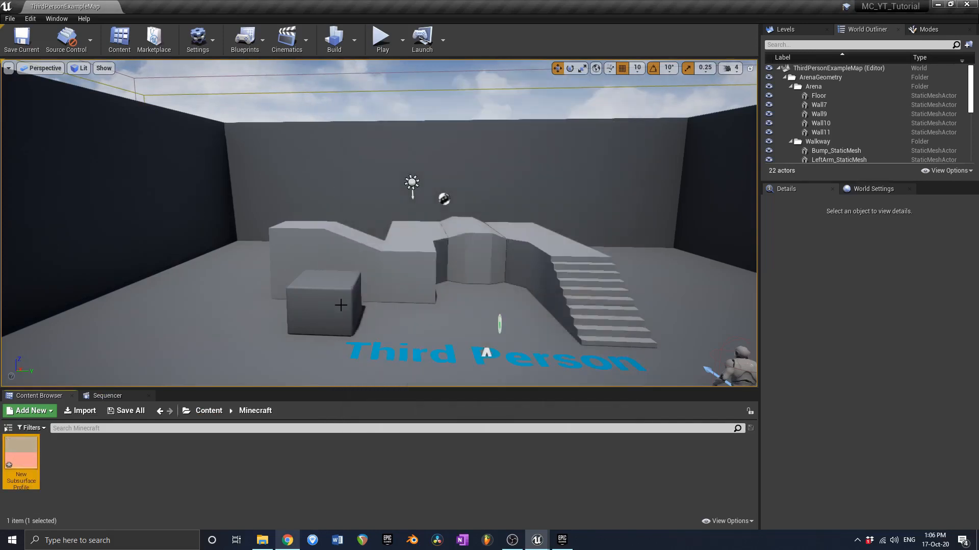
{"action": "right_click_drag", "start_coordinate": [341, 305], "coordinate": [363, 298]}
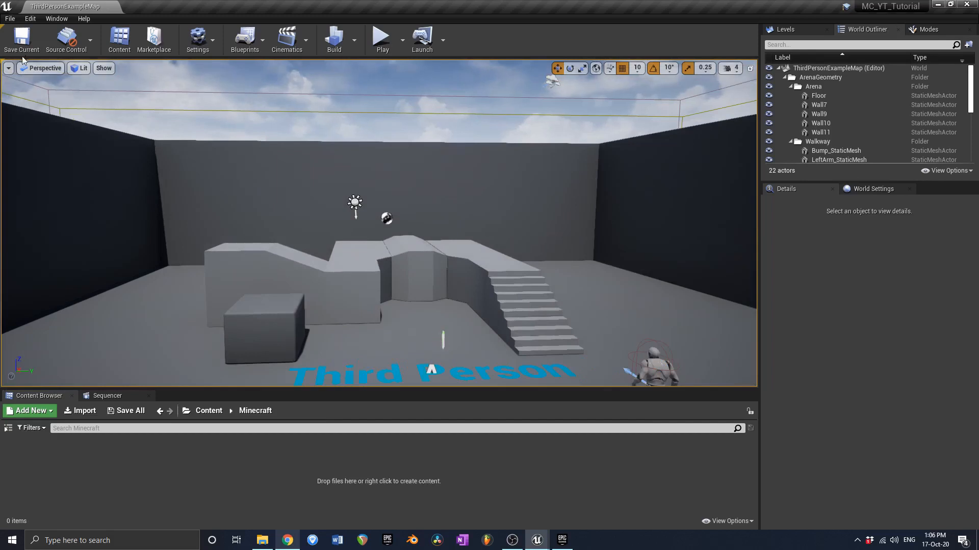
- Create a new level from the template that includes a floor, sky and player start
{"action": "left_click", "coordinate": [9, 19]}
{"action": "left_click", "coordinate": [25, 32]}
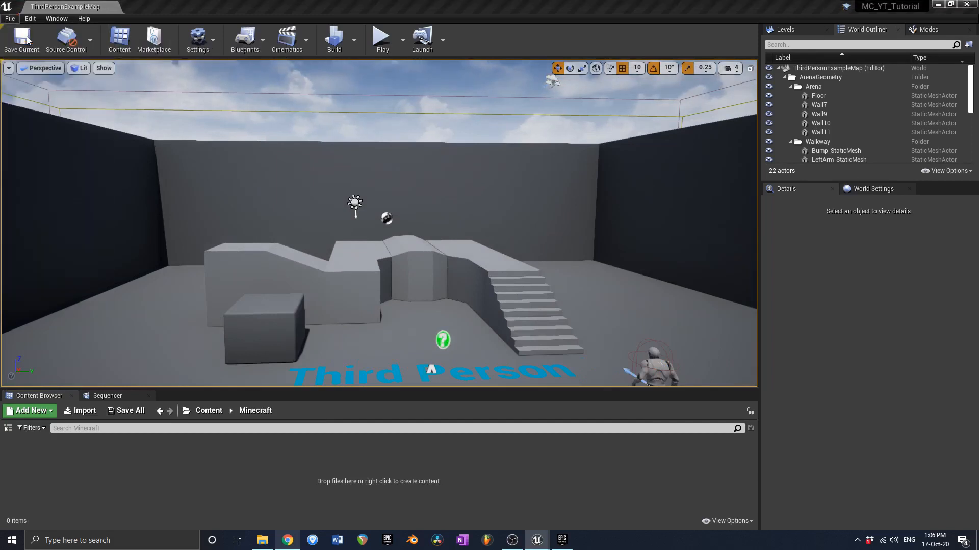
{"action": "left_click", "coordinate": [421, 237]}
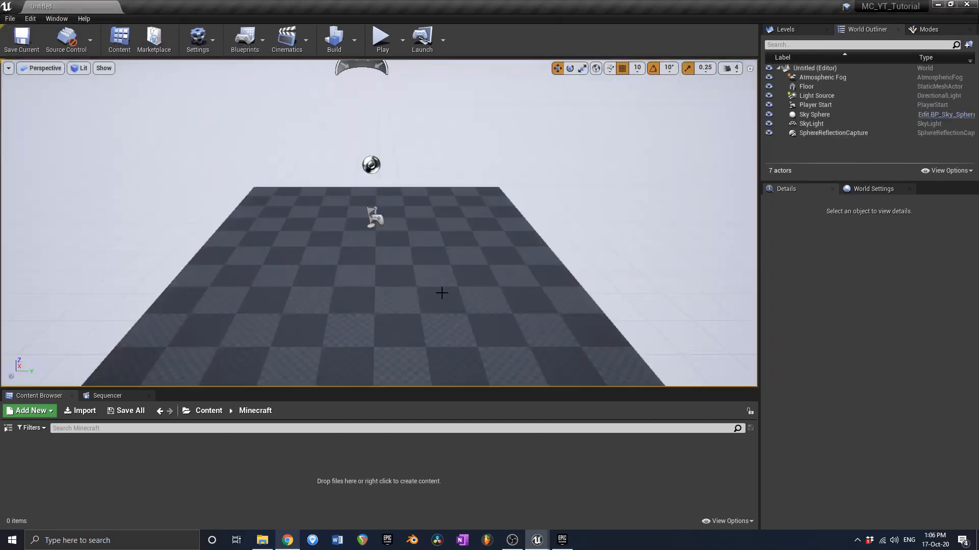
- Start saving the new level and create a folder named Maps inside the Minecraft folder
{"action": "key", "text": "ctrl+s"}
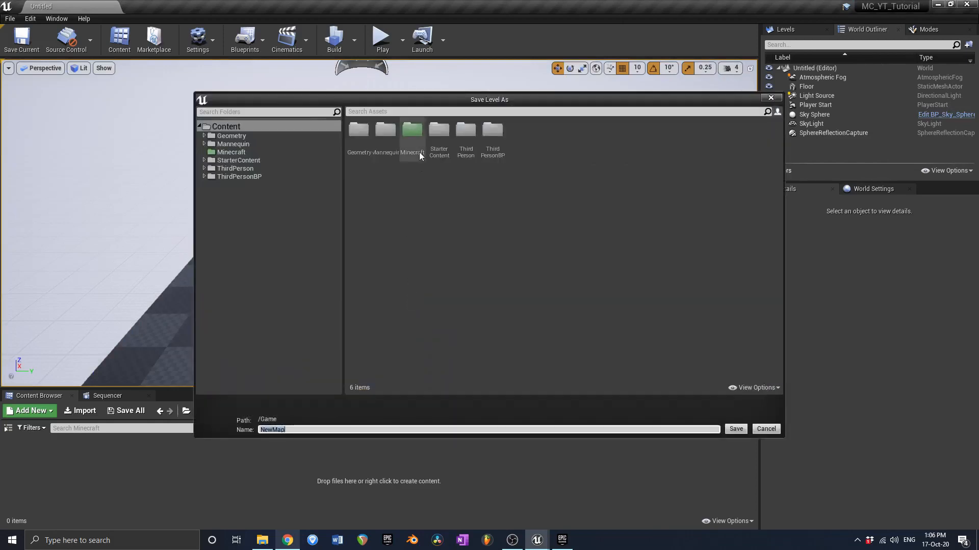
{"action": "right_click", "coordinate": [396, 182]}
{"action": "left_click", "coordinate": [431, 196]}
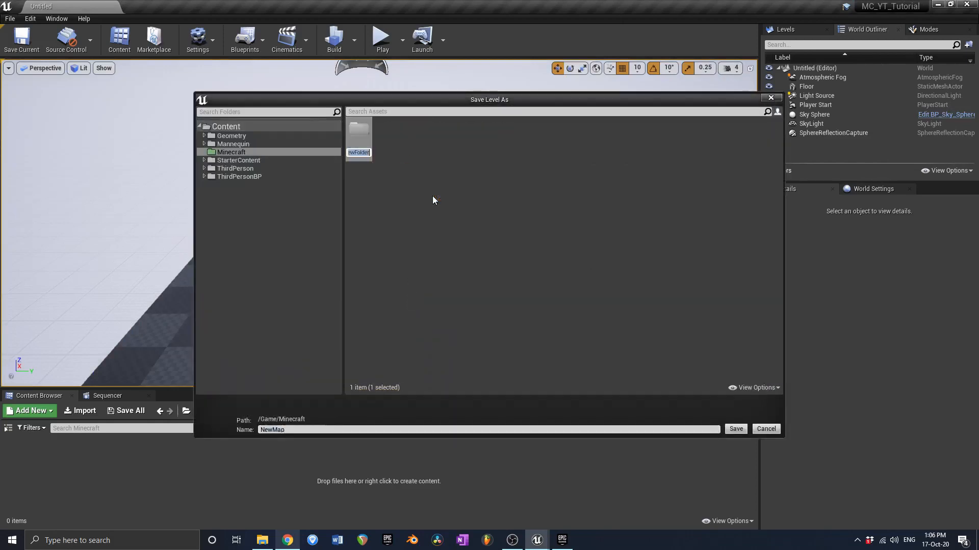
{"action": "type", "text": "Maps"}
{"action": "key", "text": "Return"}
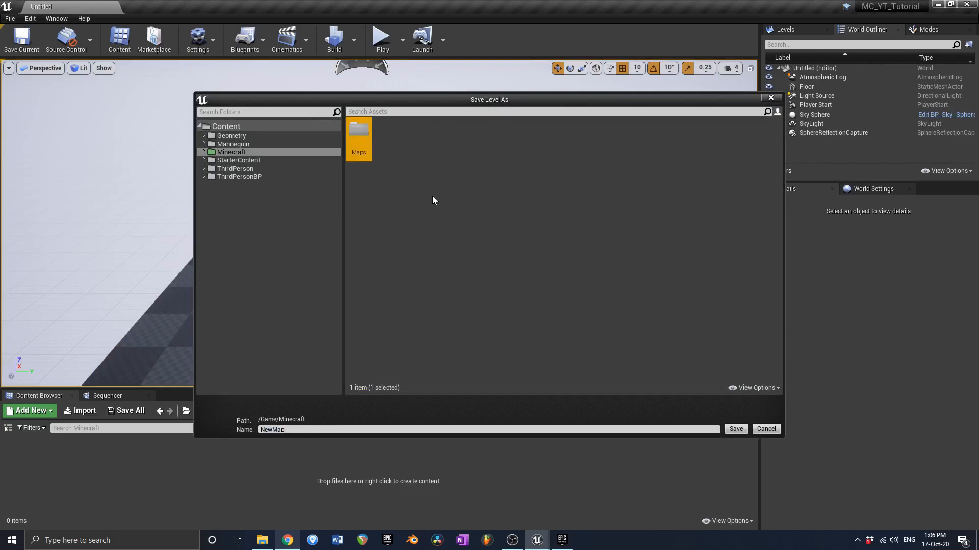
- Save the level as MC_TestMap in the Minecraft/Maps folder
{"action": "double_click", "coordinate": [366, 134]}
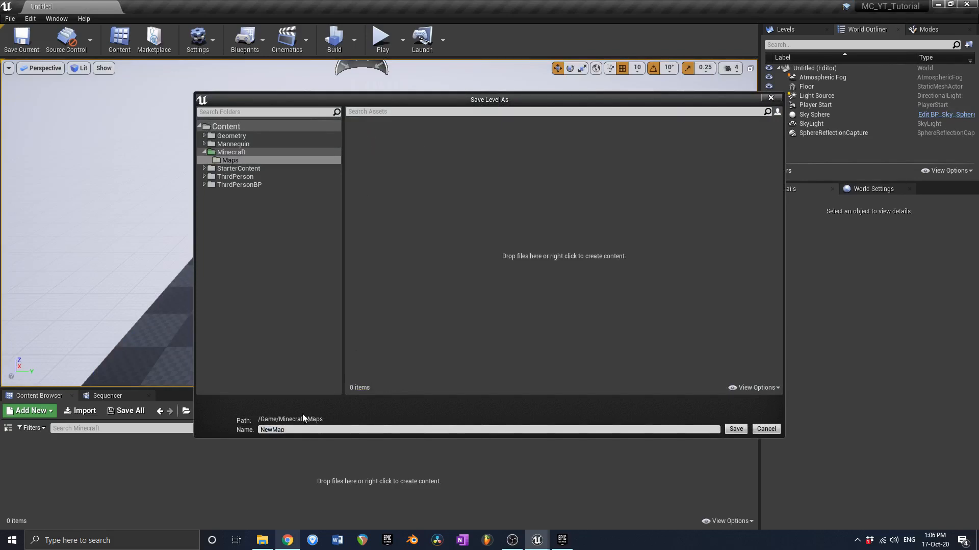
{"action": "type", "text": "MC"}
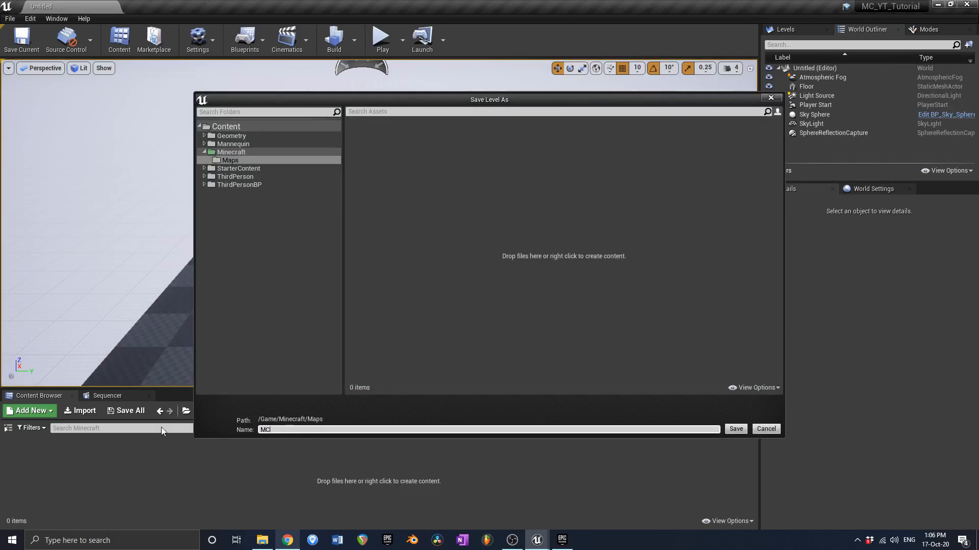
{"action": "type", "text": "_TestMap"}
{"action": "key", "text": "Return"}
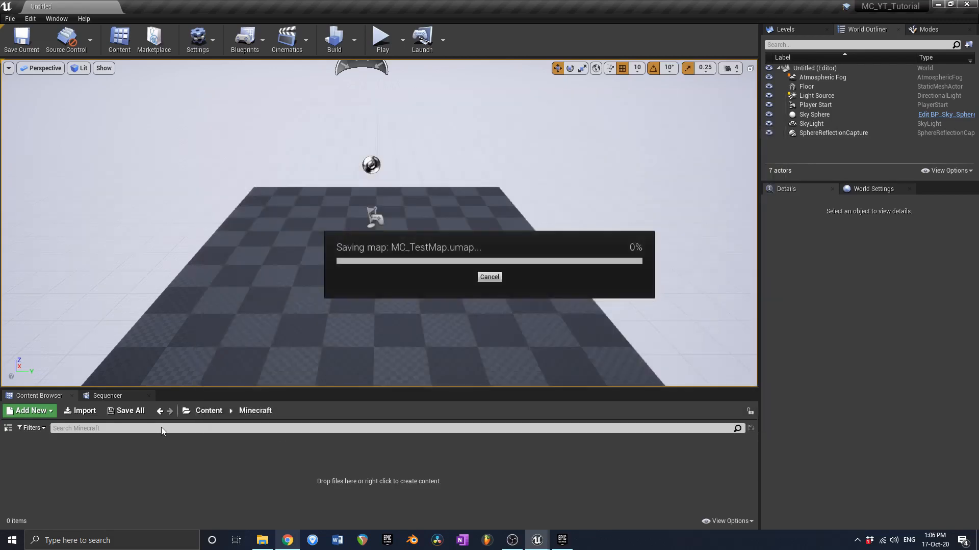
- Create a Player Controller Blueprint class named MC_PlayerController in the Minecraft folder
{"action": "right_click", "coordinate": [91, 467]}
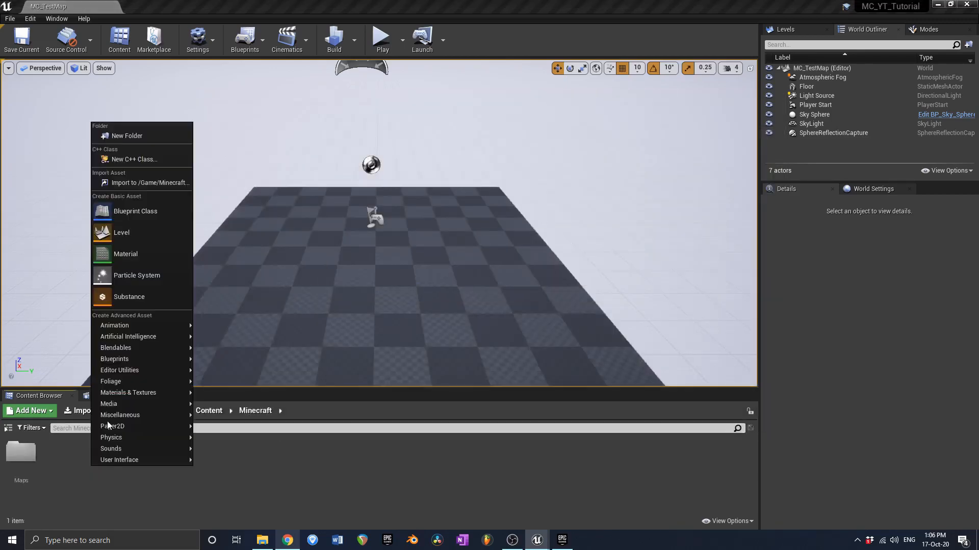
{"action": "left_click", "coordinate": [145, 192]}
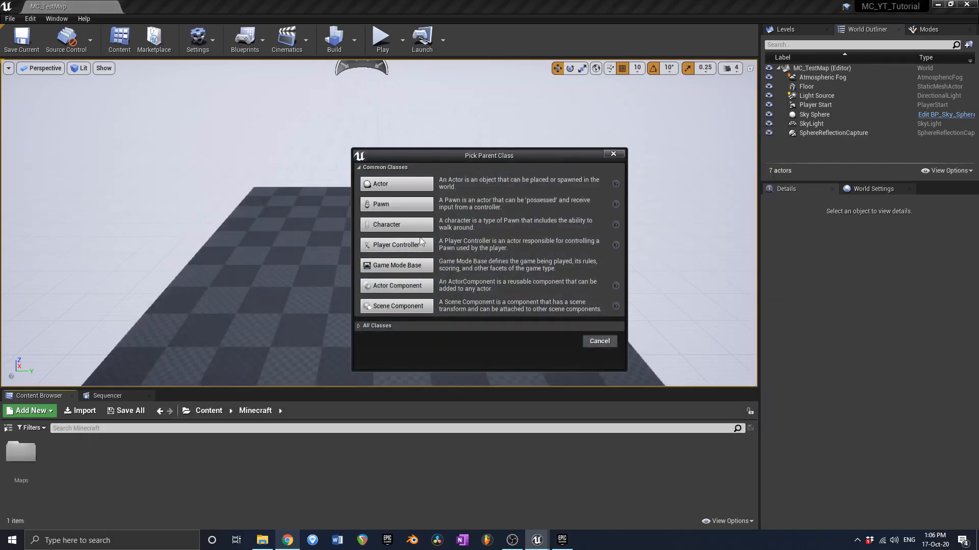
{"action": "left_click", "coordinate": [402, 246]}
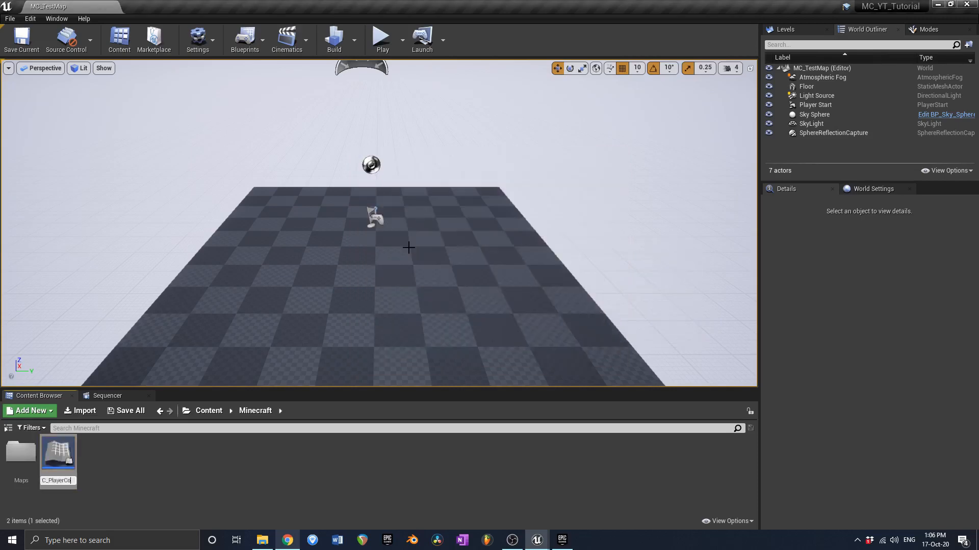
{"action": "type", "text": "MC_PlayerController"}
{"action": "key", "text": "Return"}
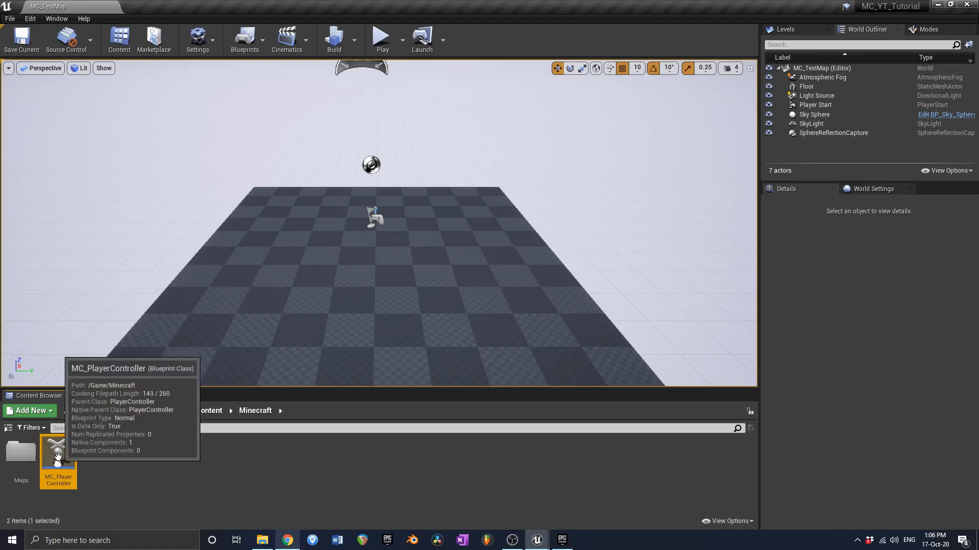
- Create a Game Mode Base Blueprint class named MC_GameMode in the Minecraft folder and open it
{"action": "right_click", "coordinate": [109, 460]}
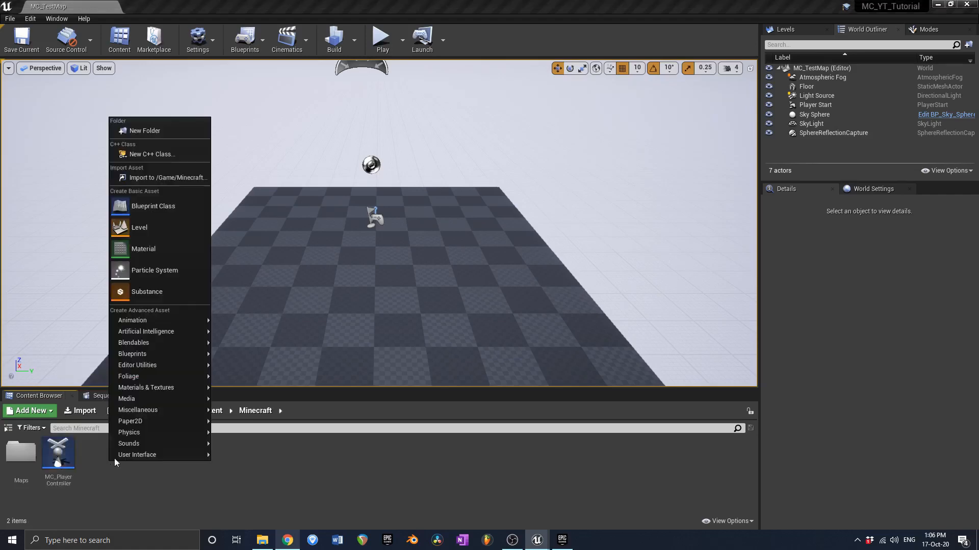
{"action": "left_click", "coordinate": [150, 205]}
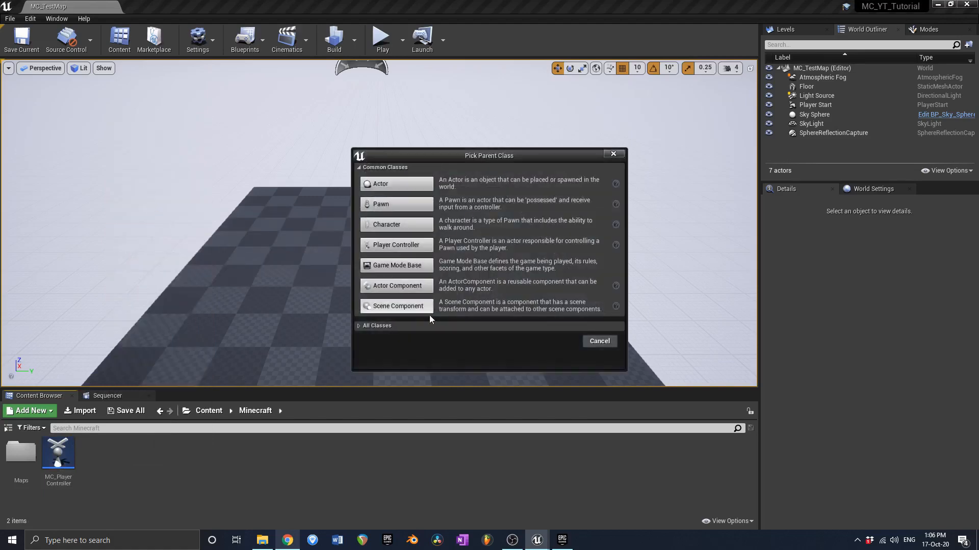
{"action": "left_click", "coordinate": [404, 266]}
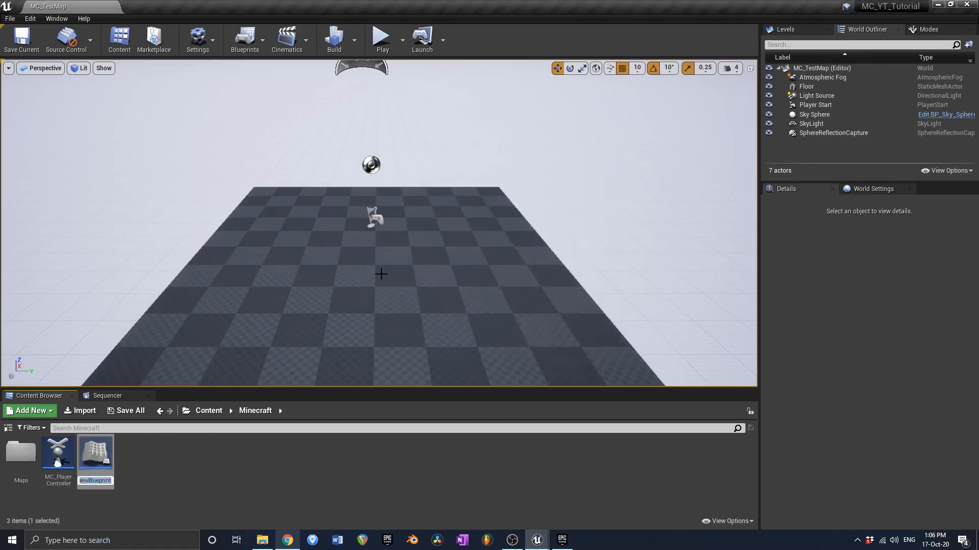
{"action": "type", "text": "m"}
{"action": "key", "text": "BackSpace"}
{"action": "type", "text": "MC_GameMode"}
{"action": "key", "text": "Return"}
{"action": "key", "text": "Return"}
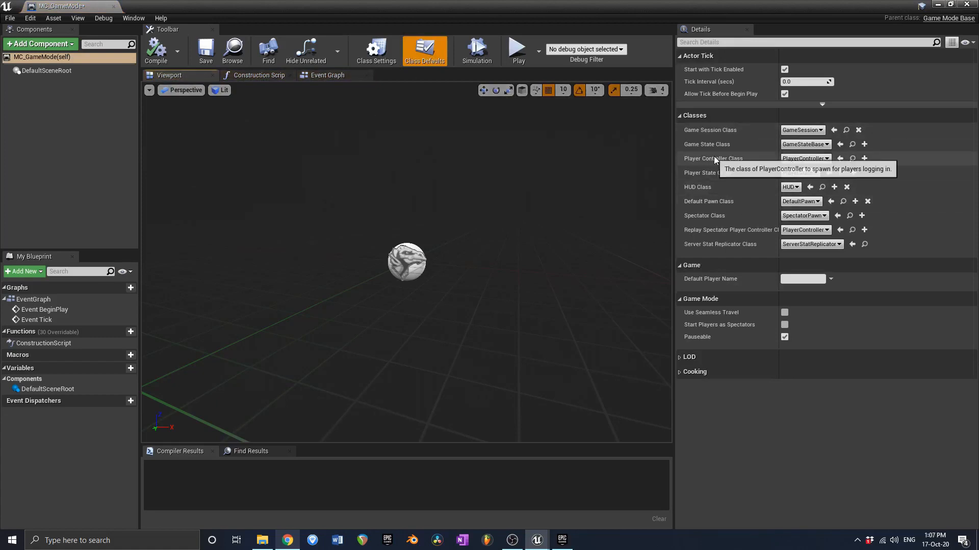
- Set MC_GameMode's Player Controller Class to MC_PlayerController and Default Pawn Class to ThirdPersonCharacter, then compile, save and close the Blueprint
{"action": "left_click", "coordinate": [801, 159]}
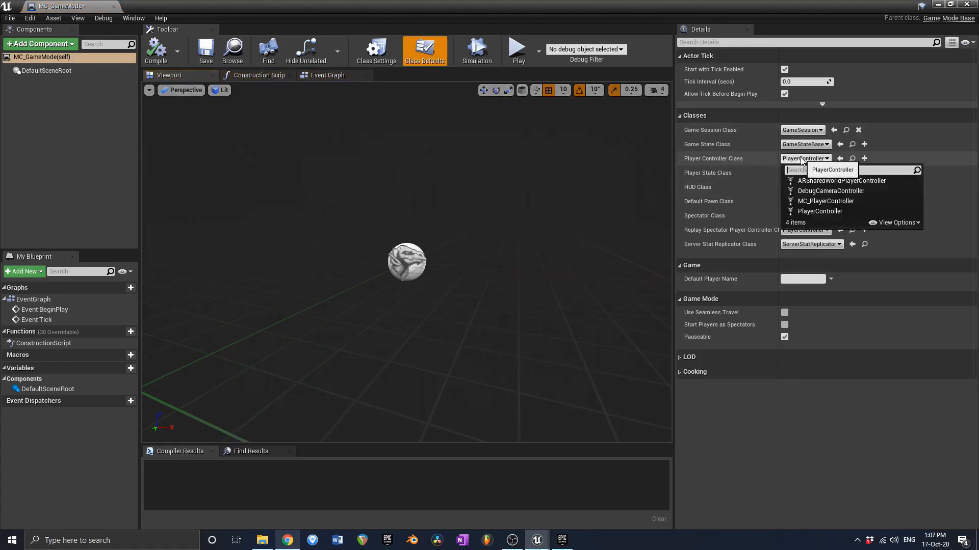
{"action": "left_click", "coordinate": [821, 202]}
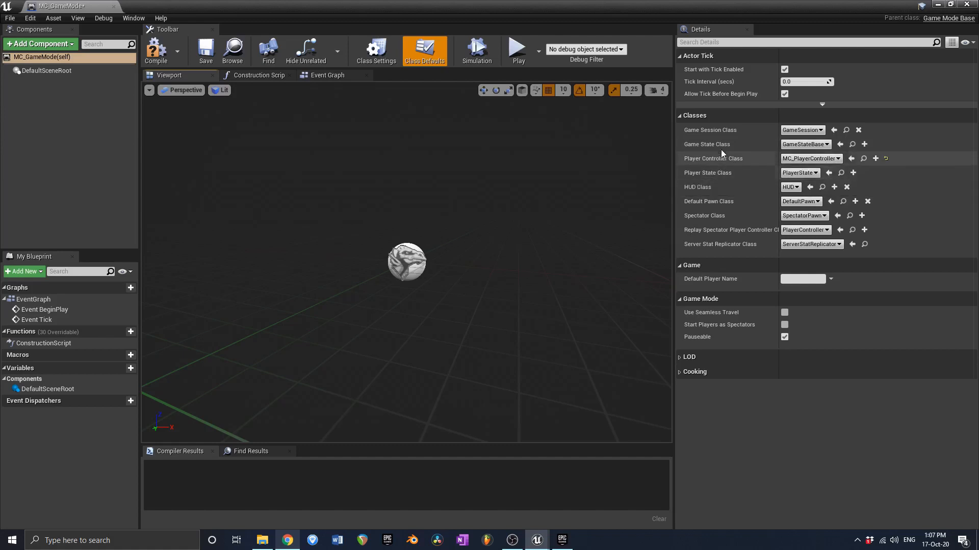
{"action": "left_click", "coordinate": [800, 202]}
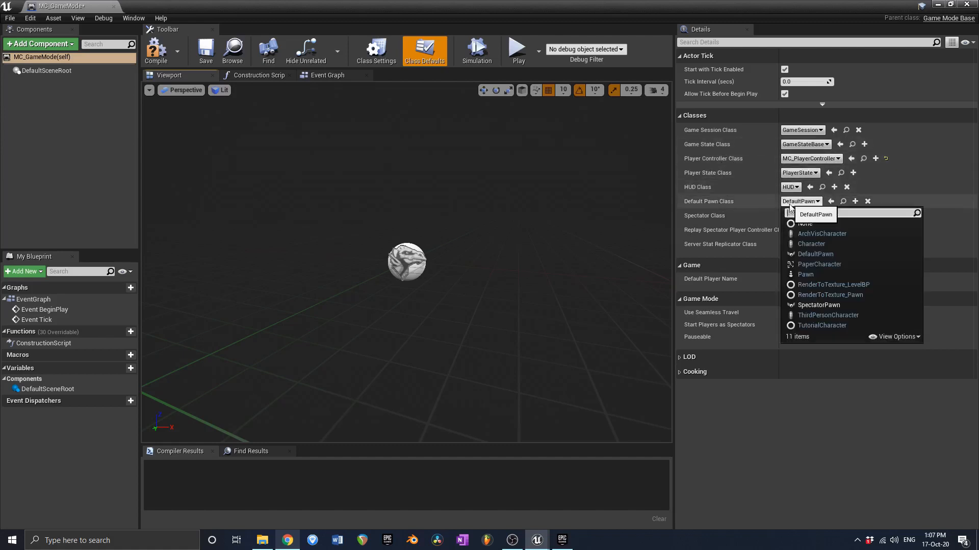
{"action": "left_click", "coordinate": [833, 316]}
{"action": "left_click", "coordinate": [212, 57]}
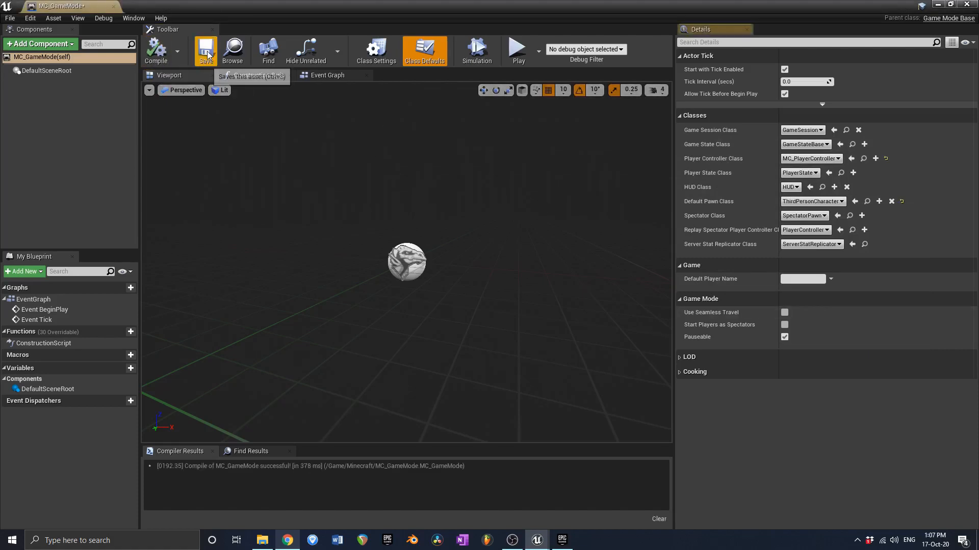
{"action": "left_click", "coordinate": [113, 6]}
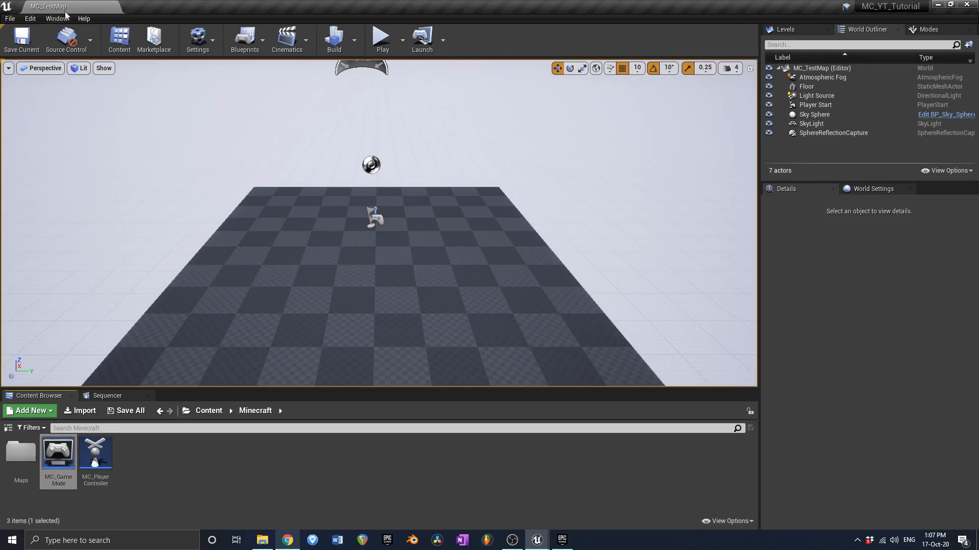
- Set the level's GameMode Override to MC_GameMode in the World Settings and expand the Selected GameMode classes
{"action": "left_click", "coordinate": [874, 189]}
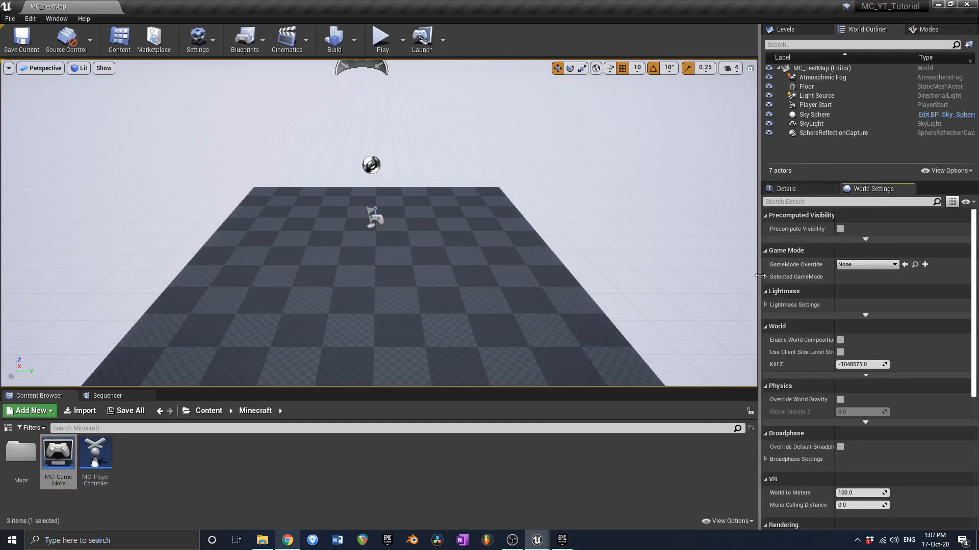
{"action": "left_click", "coordinate": [866, 264]}
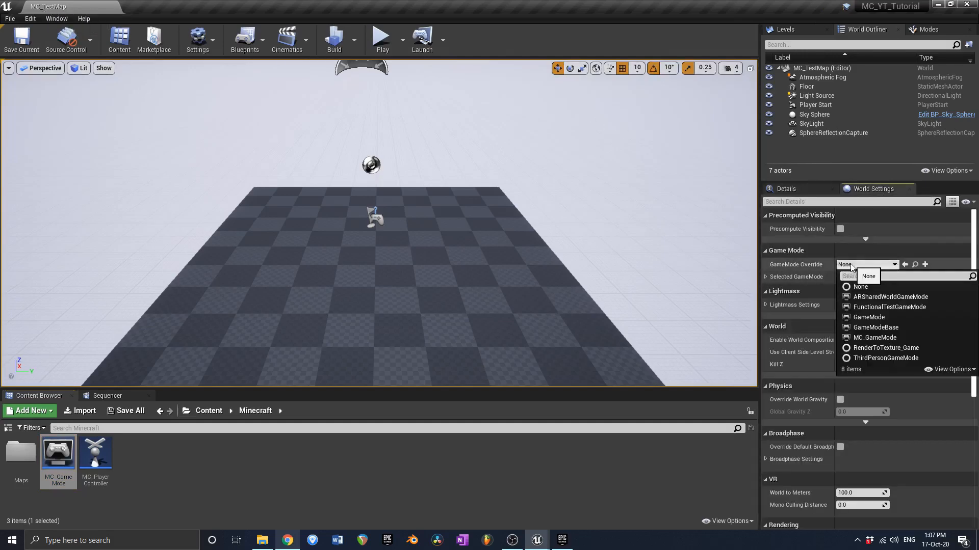
{"action": "left_click", "coordinate": [872, 338]}
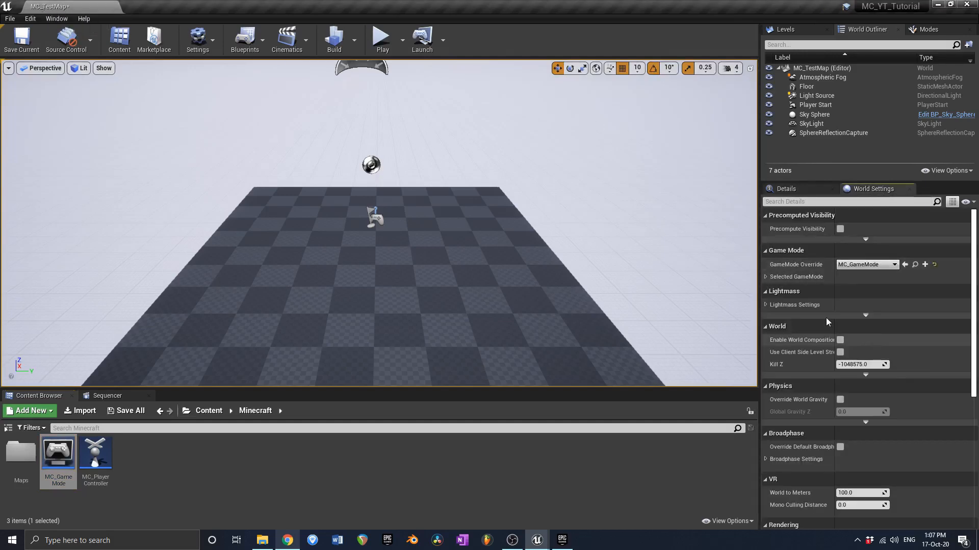
{"action": "left_click", "coordinate": [766, 277]}
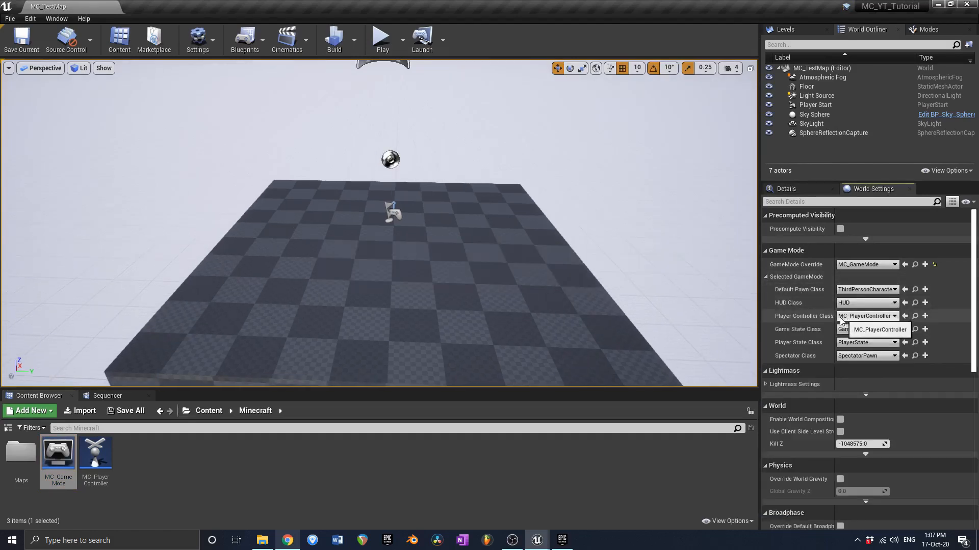
{"action": "left_click", "coordinate": [214, 412]}
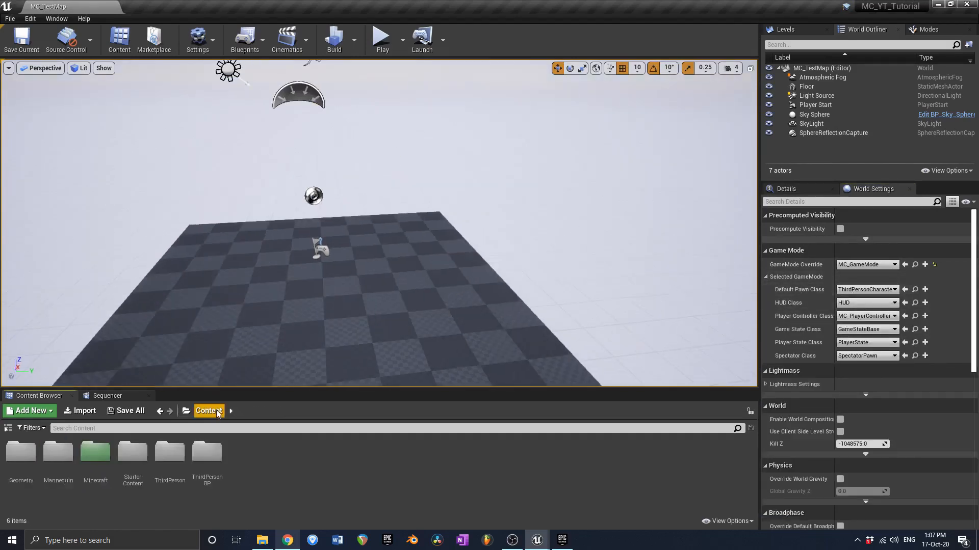
{"action": "double_click", "coordinate": [95, 452]}
{"action": "left_click", "coordinate": [512, 540]}
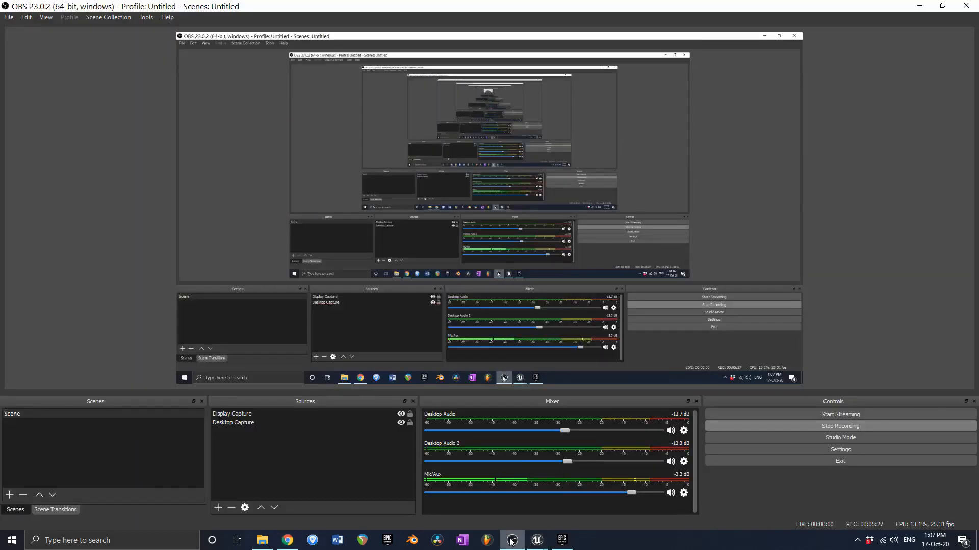
{"action": "left_click", "coordinate": [512, 541]}
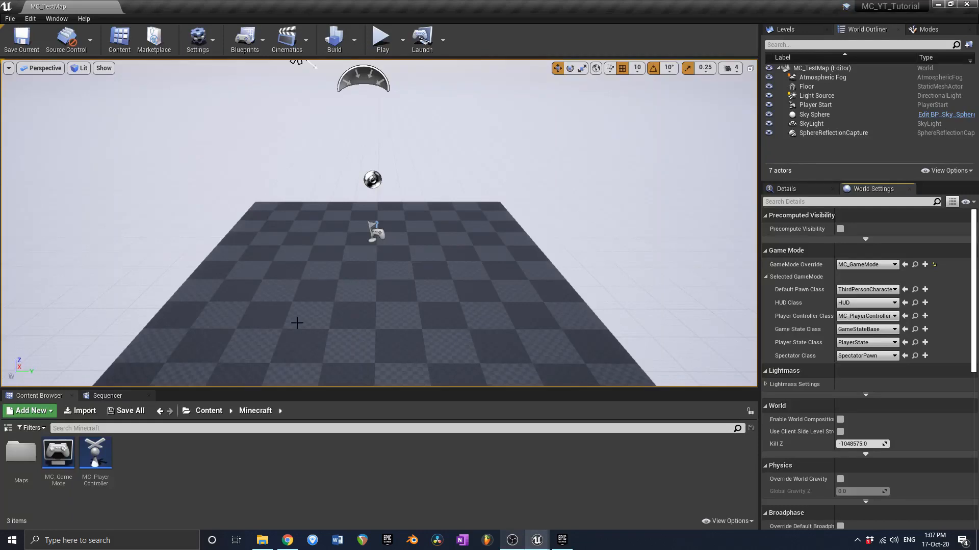
- Open the MC_PlayerController Blueprint and display its Event Graph
{"action": "double_click", "coordinate": [104, 456]}
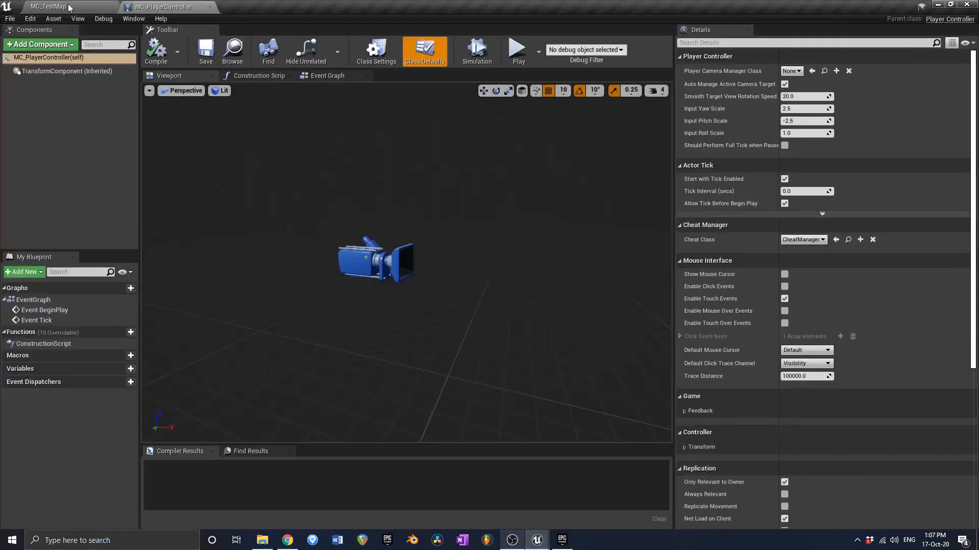
{"action": "left_click", "coordinate": [330, 77]}
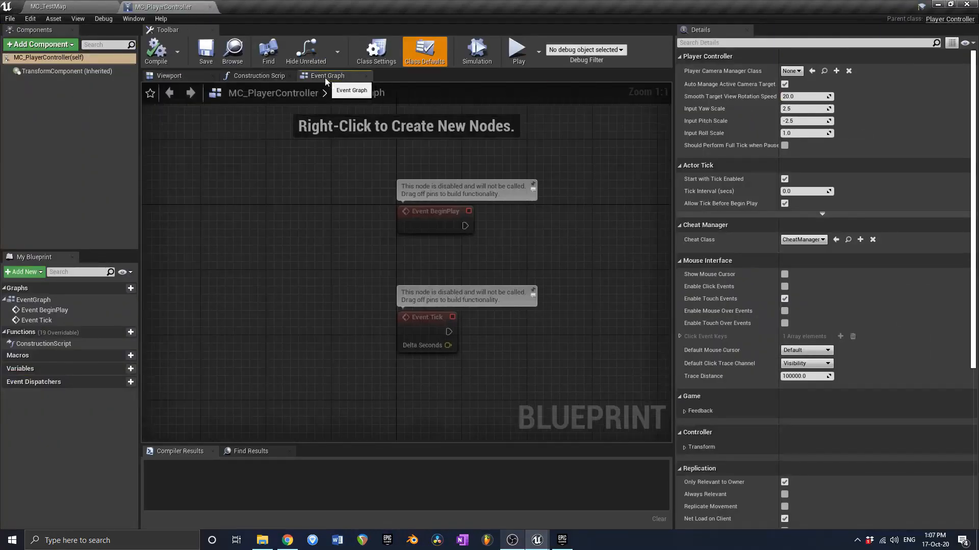
{"action": "right_click_drag", "start_coordinate": [478, 350], "coordinate": [356, 328]}
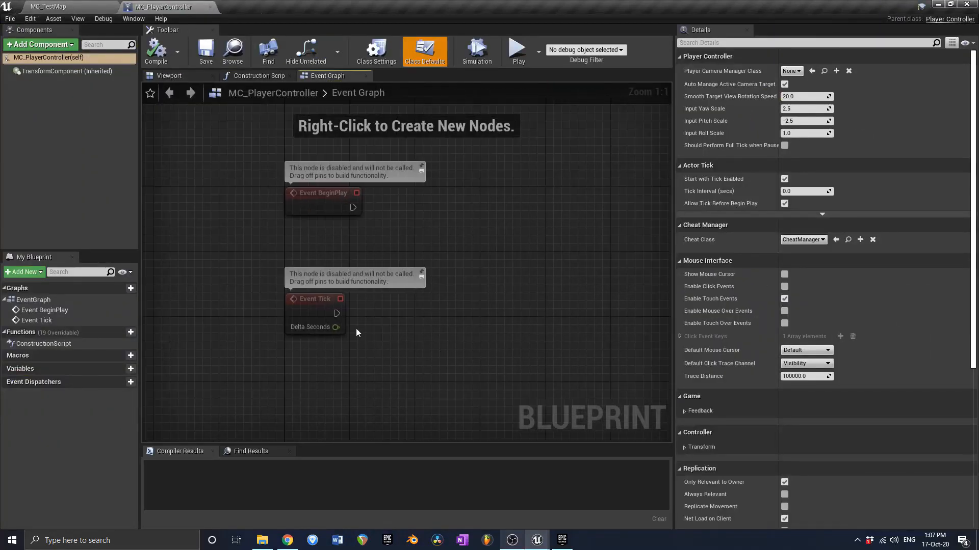
{"action": "left_click_drag", "start_coordinate": [336, 313], "coordinate": [478, 314]}
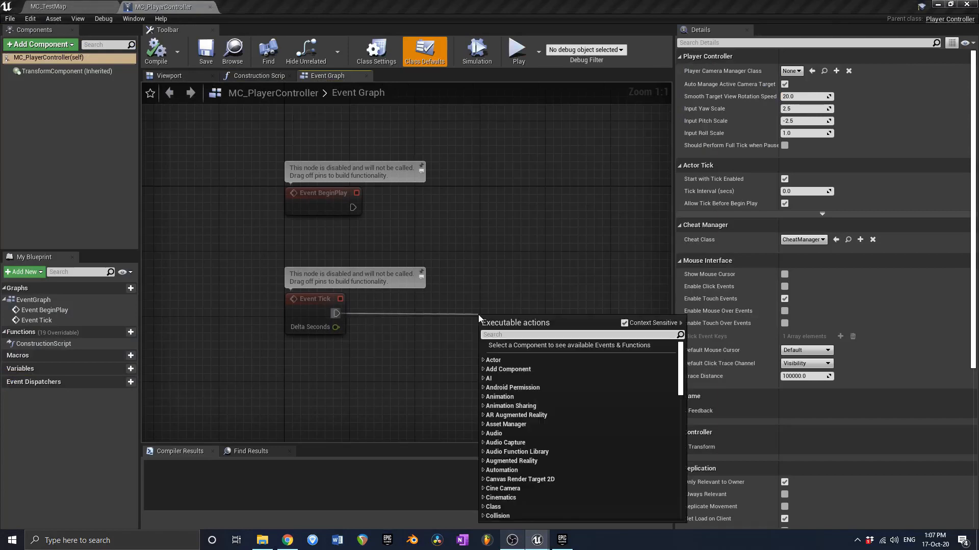
{"action": "left_click", "coordinate": [488, 304]}
{"action": "right_click_drag", "start_coordinate": [488, 304], "coordinate": [441, 279]}
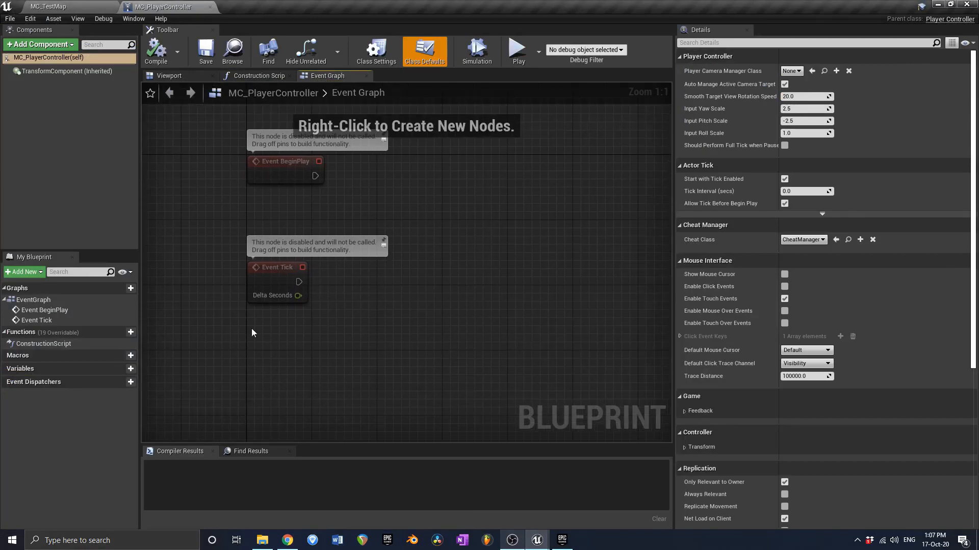
- Add a Get Controlled Pawn node to the Event Graph below Event Tick
{"action": "right_click", "coordinate": [347, 350]}
{"action": "type", "text": "get cont"}
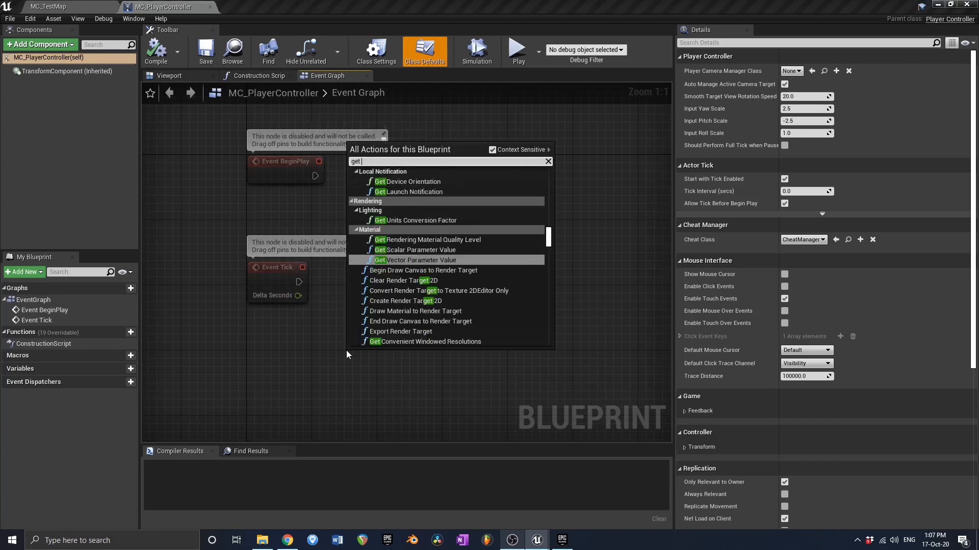
{"action": "key", "text": "BackSpace"}
{"action": "key", "text": "BackSpace"}
{"action": "key", "text": "BackSpace"}
{"action": "key", "text": "BackSpace"}
{"action": "type", "text": "xcon"}
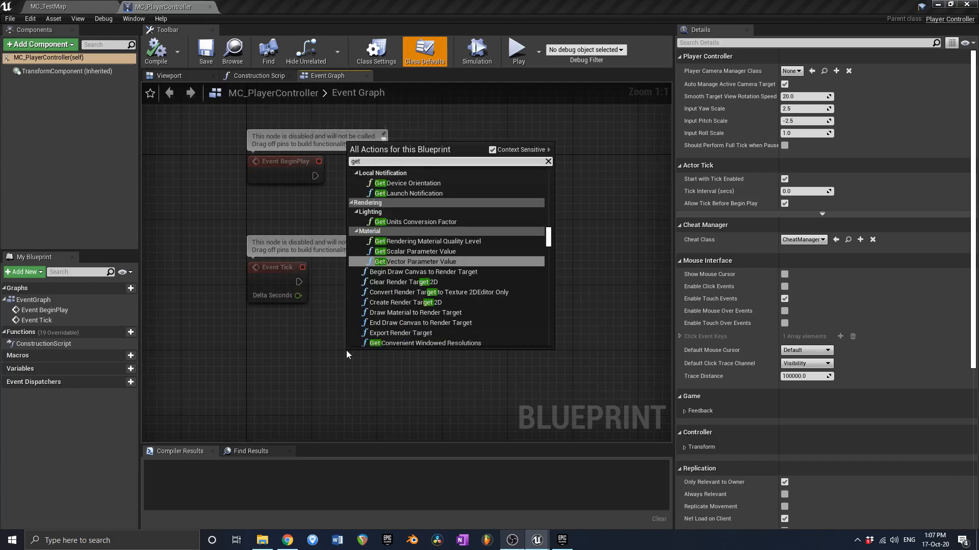
{"action": "key", "text": "BackSpace"}
{"action": "key", "text": "BackSpace"}
{"action": "key", "text": "BackSpace"}
{"action": "key", "text": "BackSpace"}
{"action": "type", "text": "controlled"}
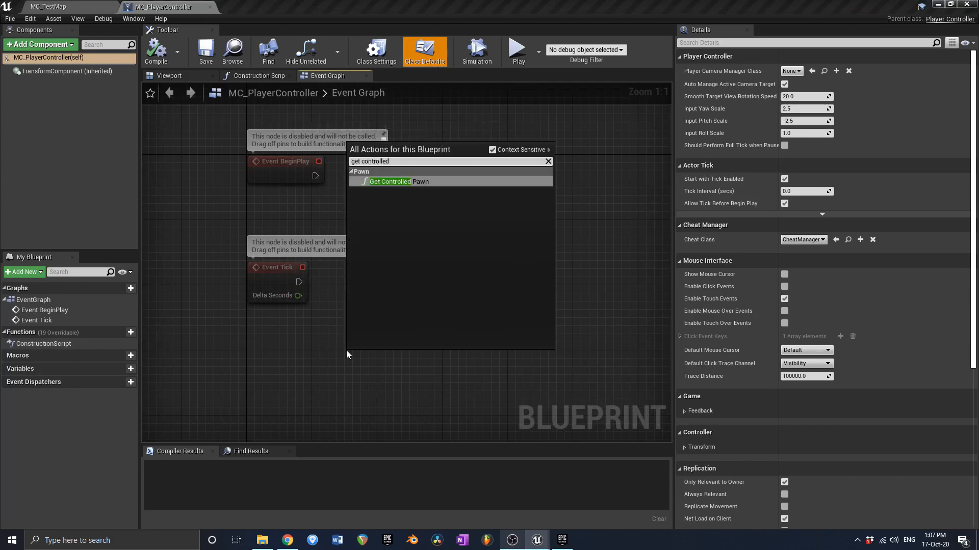
{"action": "key", "text": "Return"}
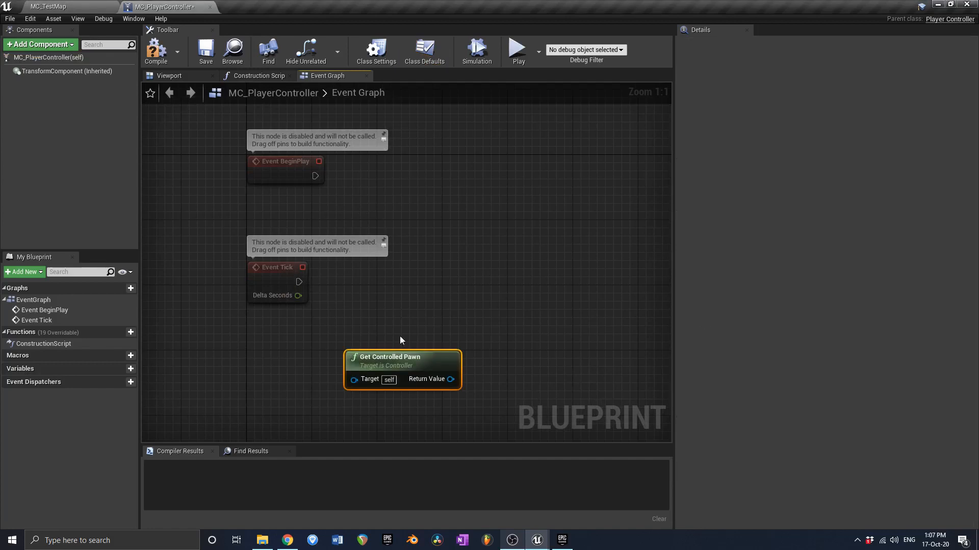
{"action": "left_click_drag", "start_coordinate": [400, 359], "coordinate": [376, 390]}
- Add a GetActorLocation node fed by Get Controlled Pawn's return value and stack it directly above that node
{"action": "right_click_drag", "start_coordinate": [375, 377], "coordinate": [361, 269]}
{"action": "left_click_drag", "start_coordinate": [411, 304], "coordinate": [472, 274]}
{"action": "type", "text": "g"}
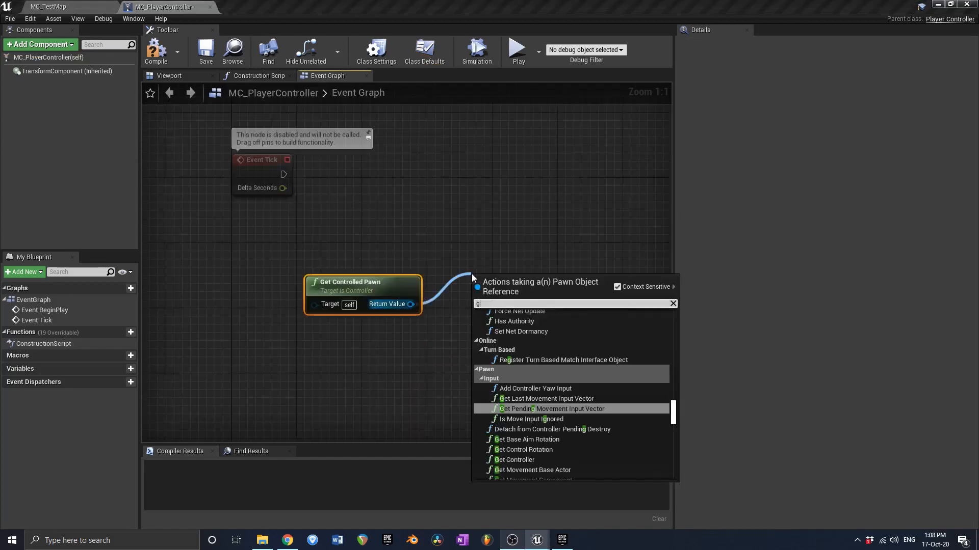
{"action": "type", "text": "et location"}
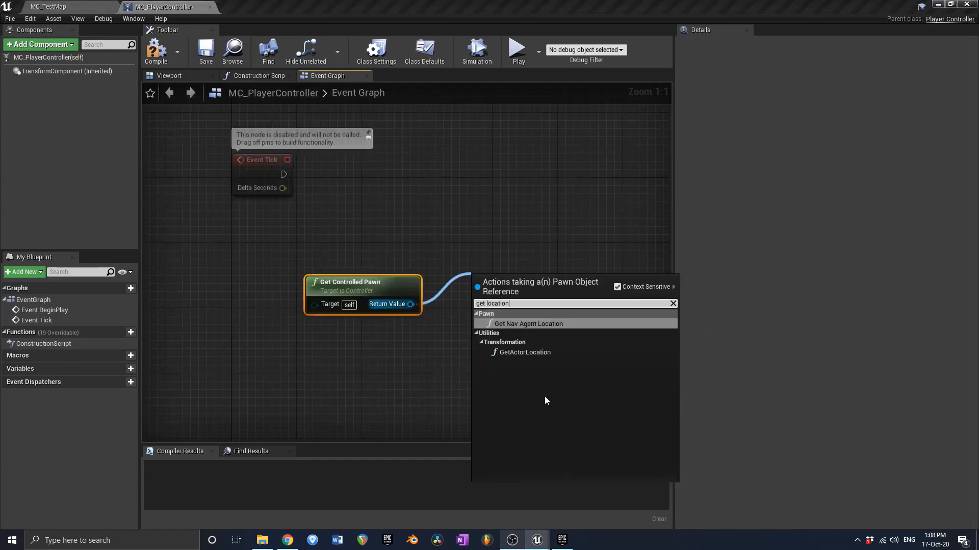
{"action": "left_click", "coordinate": [522, 351]}
{"action": "left_click_drag", "start_coordinate": [507, 301], "coordinate": [397, 276]}
{"action": "left_click_drag", "start_coordinate": [430, 341], "coordinate": [405, 354]}
{"action": "left_click", "coordinate": [374, 249]}
{"action": "left_click", "coordinate": [405, 302], "text": "ctrl"}
{"action": "right_click_drag", "start_coordinate": [424, 354], "coordinate": [333, 236]}
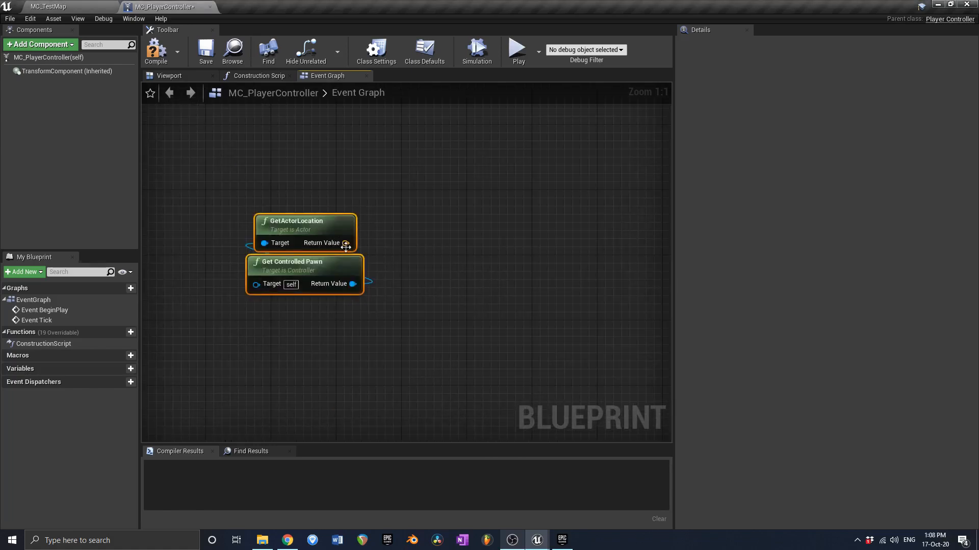
{"action": "left_click_drag", "start_coordinate": [346, 244], "coordinate": [445, 222]}
{"action": "type", "text": "div f"}
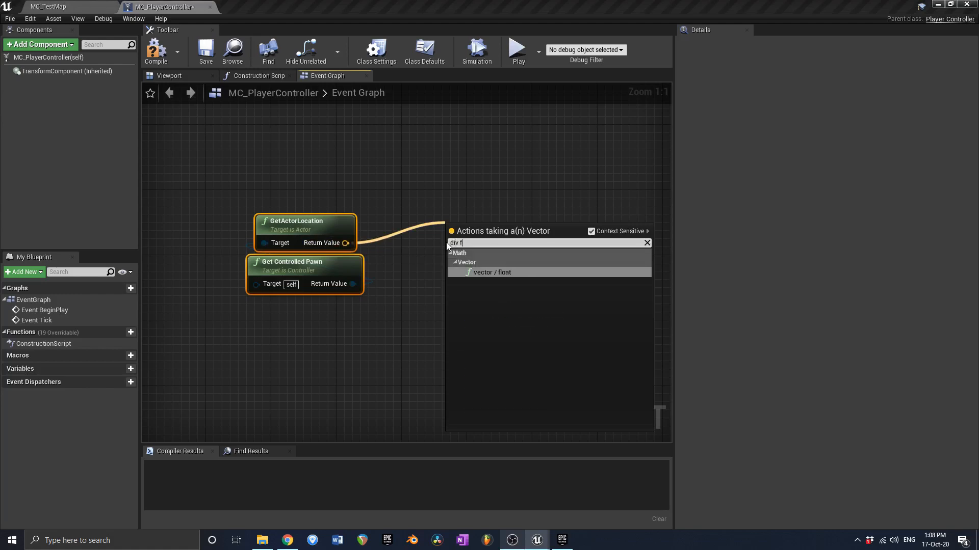
{"action": "key", "text": "Return"}
{"action": "left_click_drag", "start_coordinate": [464, 233], "coordinate": [522, 241]}
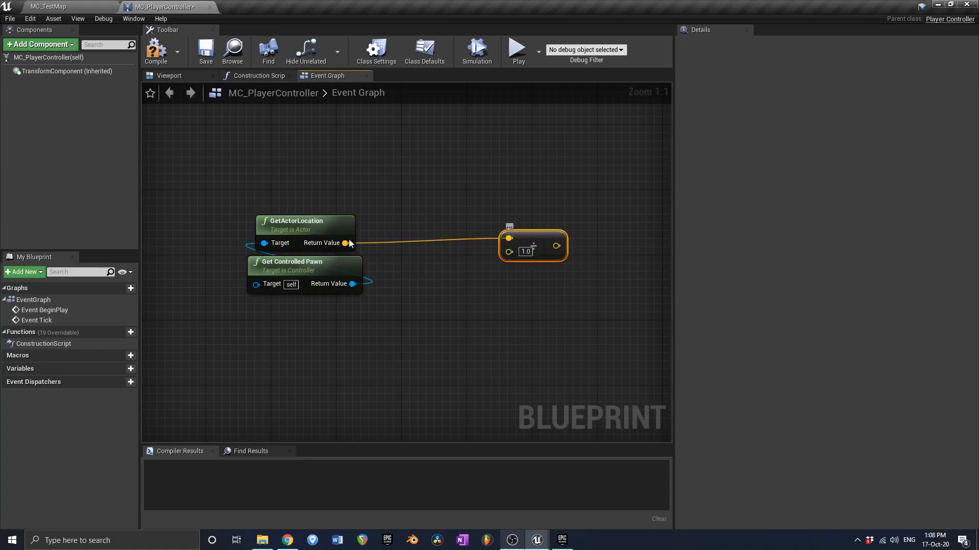
{"action": "key", "text": "Delete"}
{"action": "left_click", "coordinate": [194, 54]}
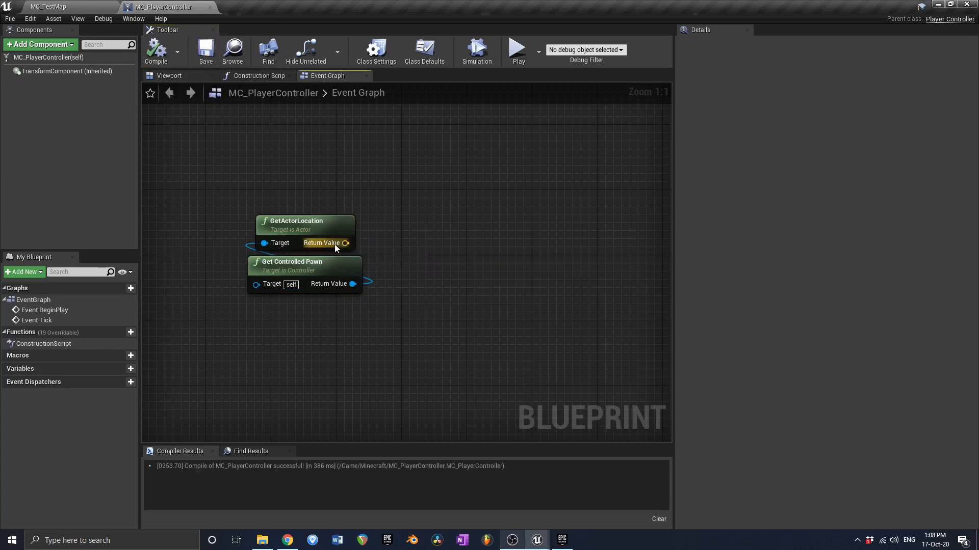
- Add a vector / float division node fed by GetActorLocation's return value
{"action": "left_click_drag", "start_coordinate": [346, 244], "coordinate": [473, 249]}
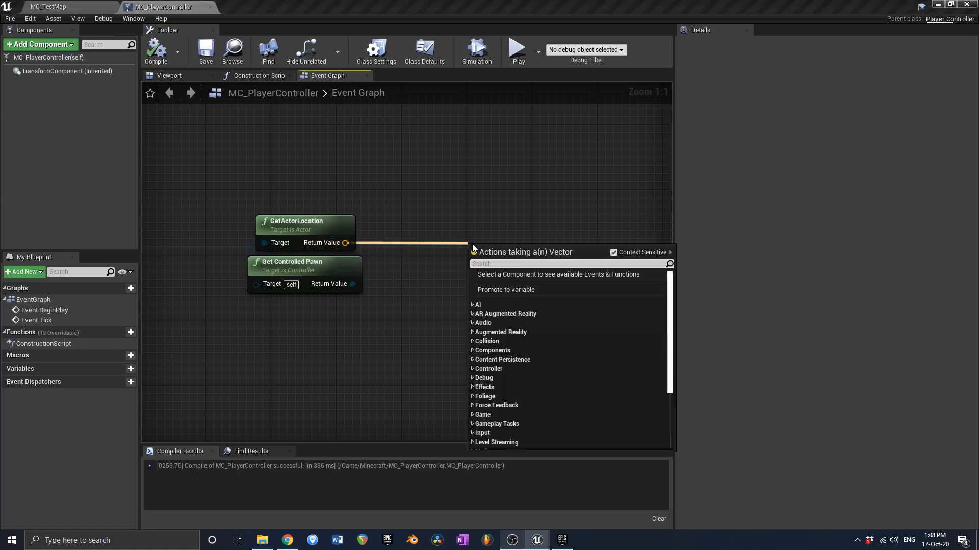
{"action": "type", "text": "div float"}
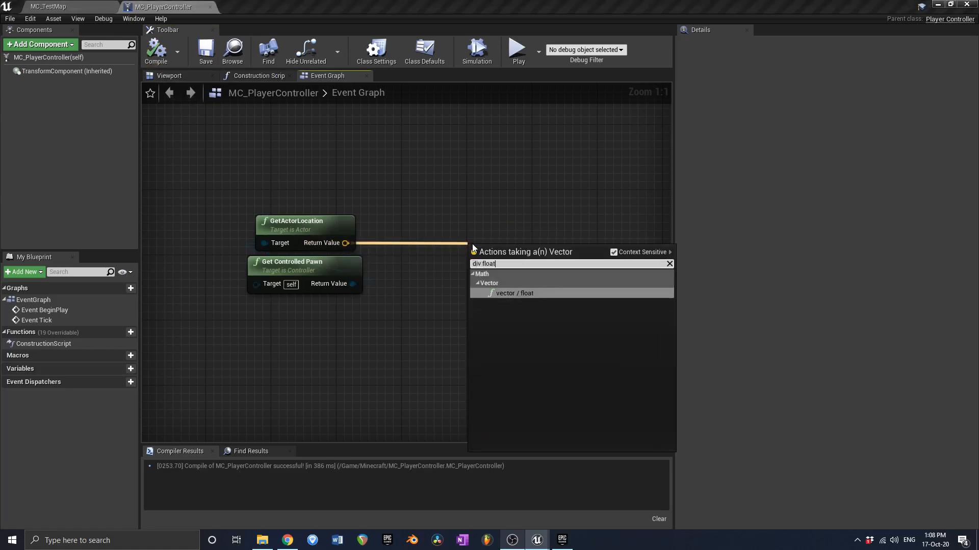
{"action": "key", "text": "Return"}
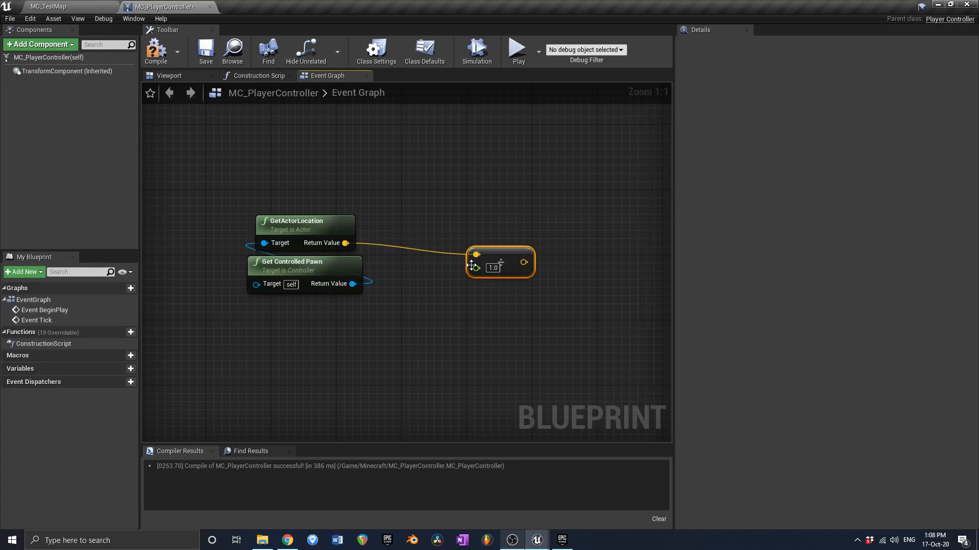
- Promote the division node's float input to a variable named ChunkSizeXY, place its node below the division, then compile and save
{"action": "left_click_drag", "start_coordinate": [472, 266], "coordinate": [454, 330]}
{"action": "left_click", "coordinate": [501, 167]}
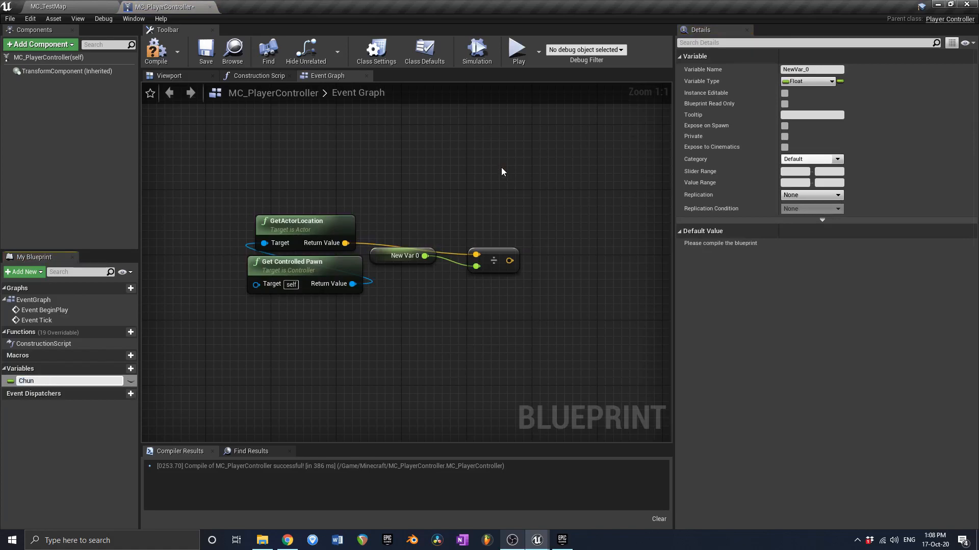
{"action": "type", "text": "ChunkSizeXY"}
{"action": "key", "text": "Return"}
{"action": "left_click_drag", "start_coordinate": [432, 256], "coordinate": [473, 304]}
{"action": "left_click", "coordinate": [156, 51]}
{"action": "left_click", "coordinate": [206, 51]}
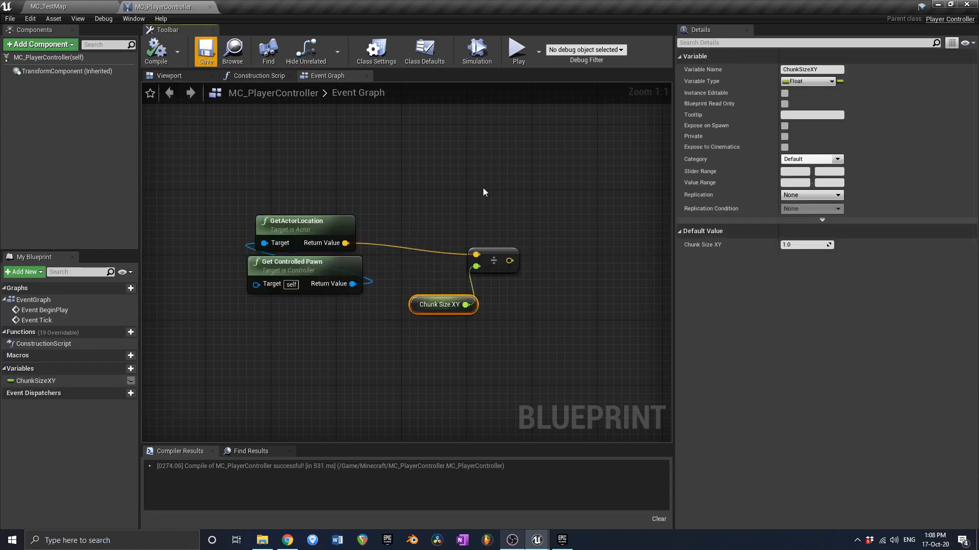
{"action": "left_click_drag", "start_coordinate": [509, 261], "coordinate": [555, 246]}
{"action": "type", "text": "br"}
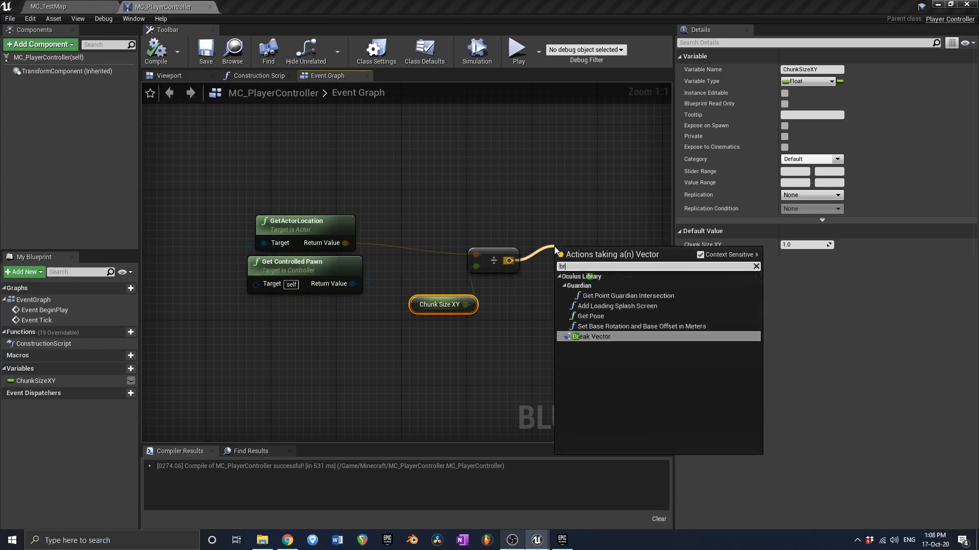
{"action": "key", "text": "Return"}
{"action": "right_click_drag", "start_coordinate": [578, 251], "coordinate": [521, 241]}
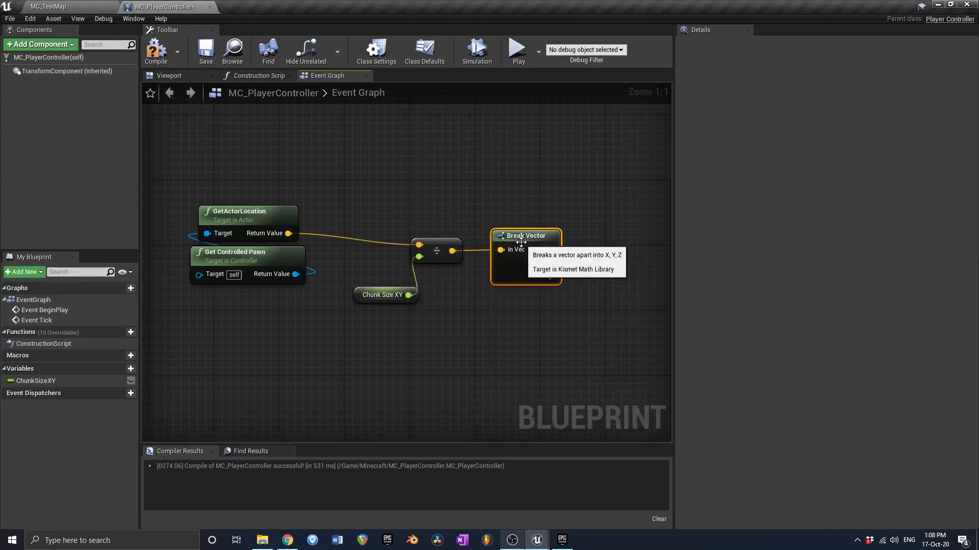
{"action": "key", "text": "Delete"}
{"action": "left_click_drag", "start_coordinate": [452, 251], "coordinate": [550, 249]}
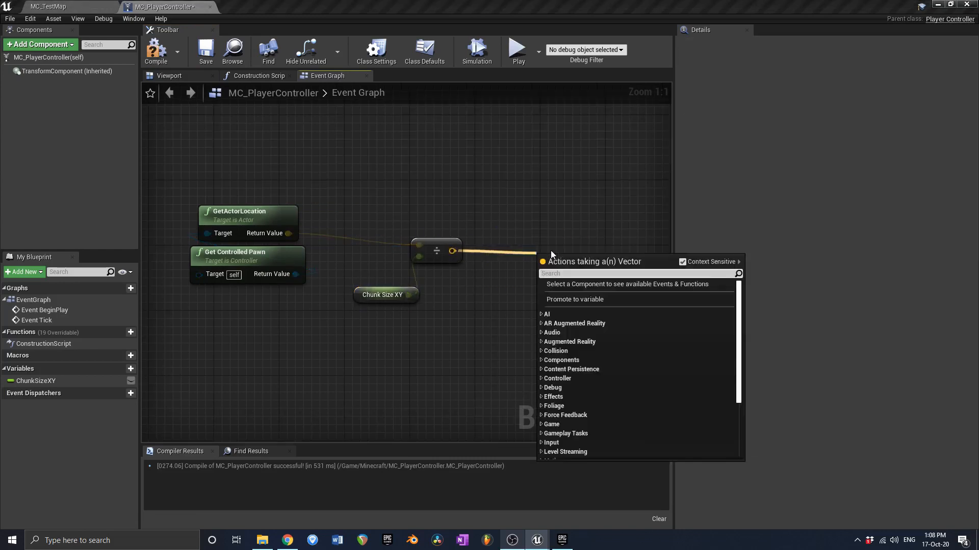
{"action": "type", "text": "round"}
{"action": "left_click", "coordinate": [454, 251]}
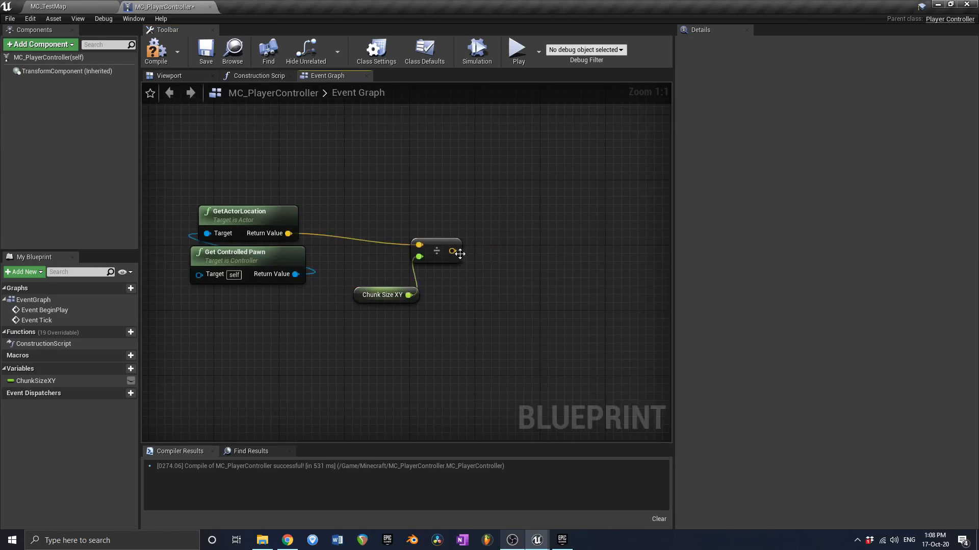
- Split the division result into its components with a Break Vector node
{"action": "left_click_drag", "start_coordinate": [452, 251], "coordinate": [604, 236]}
{"action": "type", "text": "break vector"}
{"action": "key", "text": "Return"}
- Connect a Round node to Break Vector's X output and a duplicate Round node to its Y output, stacking them together
{"action": "type", "text": "round"}
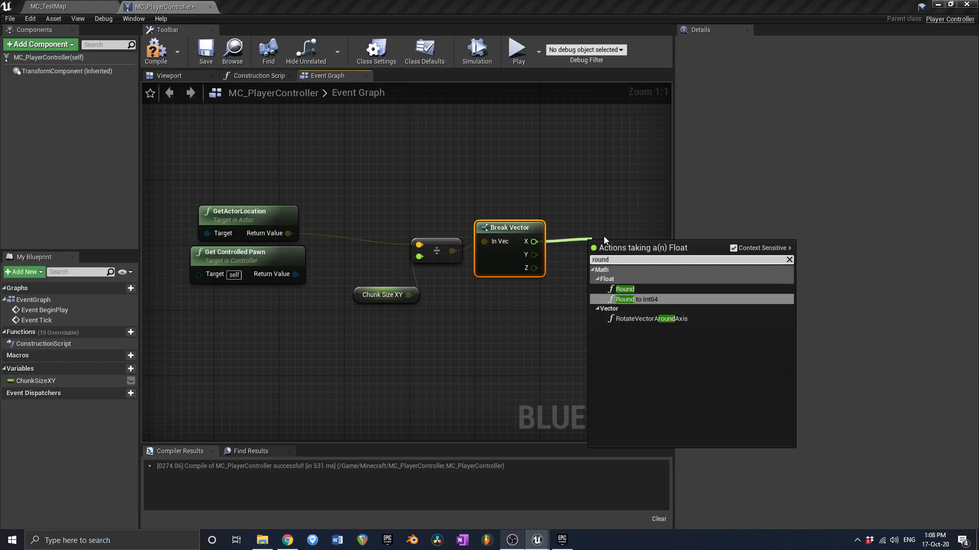
{"action": "key", "text": "Return"}
{"action": "right_click_drag", "start_coordinate": [625, 246], "coordinate": [505, 233]}
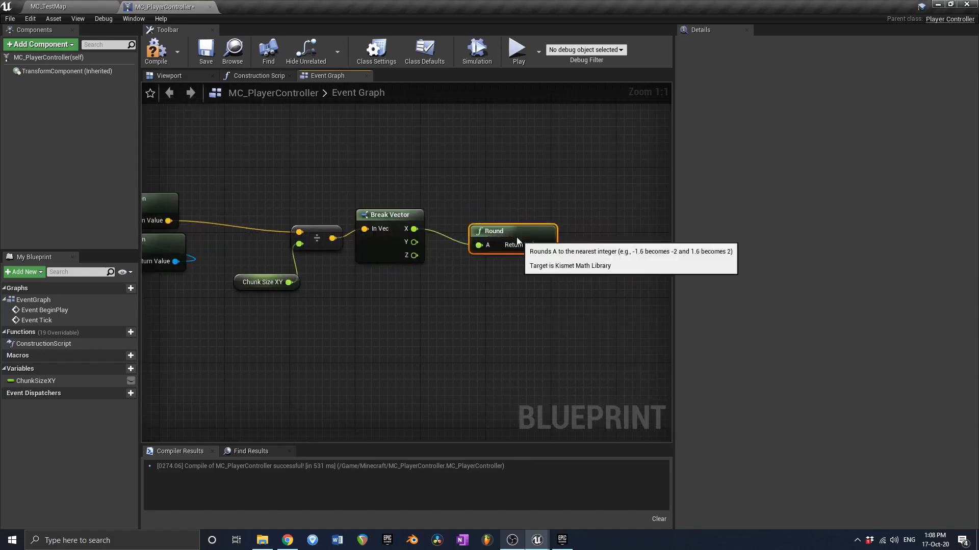
{"action": "left_click_drag", "start_coordinate": [515, 238], "coordinate": [500, 232]}
{"action": "key", "text": "ctrl+w"}
{"action": "left_click_drag", "start_coordinate": [484, 280], "coordinate": [471, 261]}
- Arrange the Chunk Size XY, division, Break Vector and Round nodes compactly beside the GetActorLocation and Get Controlled Pawn nodes
{"action": "right_click_drag", "start_coordinate": [202, 209], "coordinate": [303, 210]}
{"action": "scroll", "coordinate": [303, 211], "scroll_direction": "down", "scroll_amount": 1}
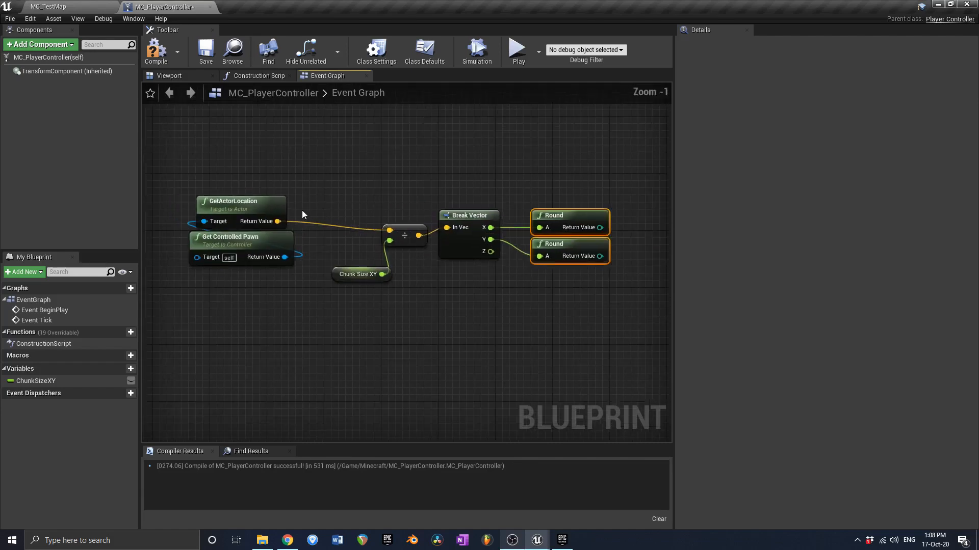
{"action": "left_click_drag", "start_coordinate": [368, 315], "coordinate": [569, 227]}
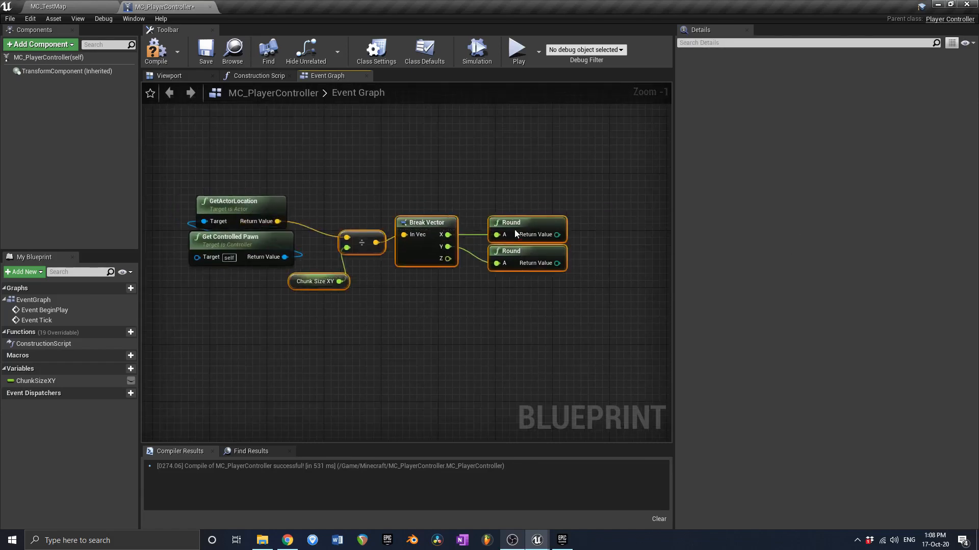
{"action": "left_click_drag", "start_coordinate": [371, 271], "coordinate": [256, 294]}
{"action": "left_click", "coordinate": [504, 281]}
{"action": "left_click_drag", "start_coordinate": [497, 236], "coordinate": [591, 249], "text": "ctrl"}
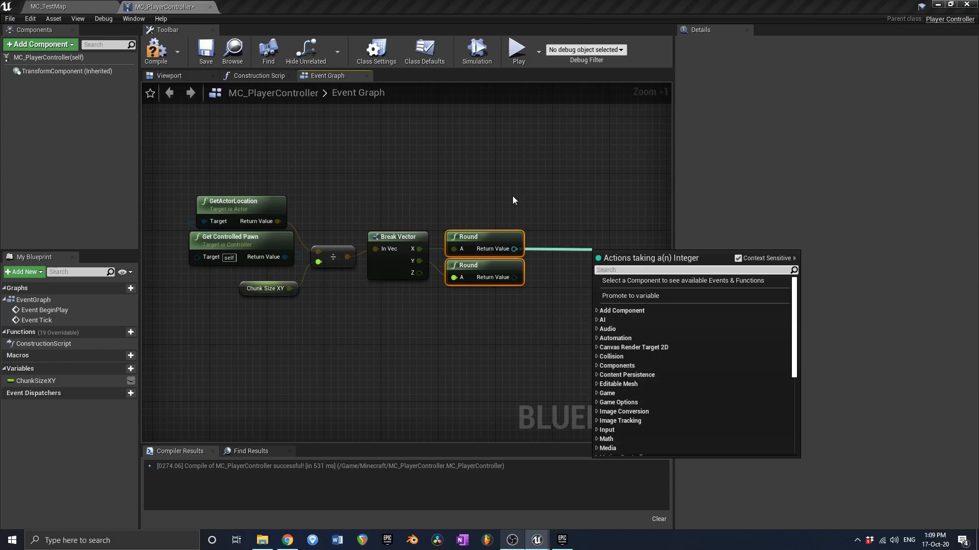
{"action": "left_click_drag", "start_coordinate": [212, 161], "coordinate": [464, 316]}
{"action": "left_click", "coordinate": [421, 321]}
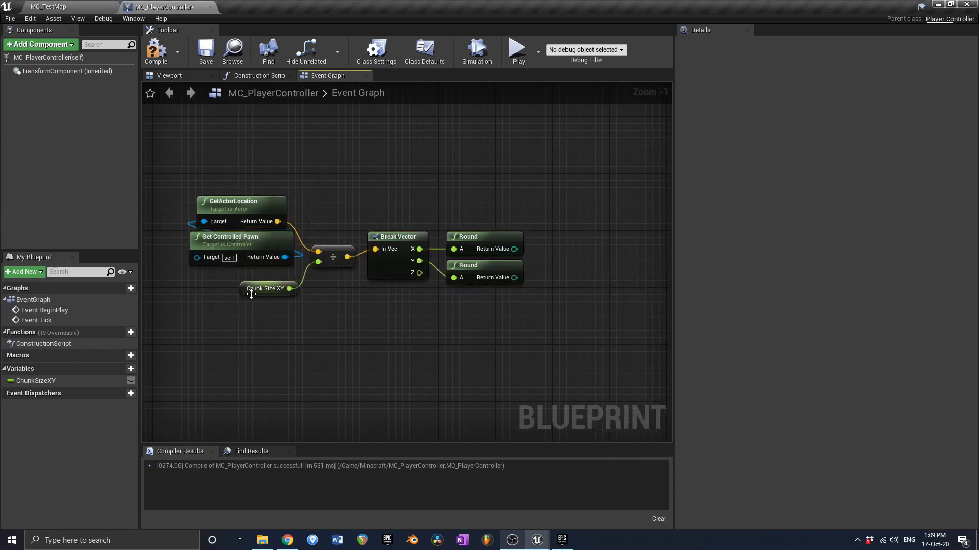
- Set ChunkSizeXY's default value to 1000, then compile and save the Blueprint
{"action": "left_click", "coordinate": [258, 295]}
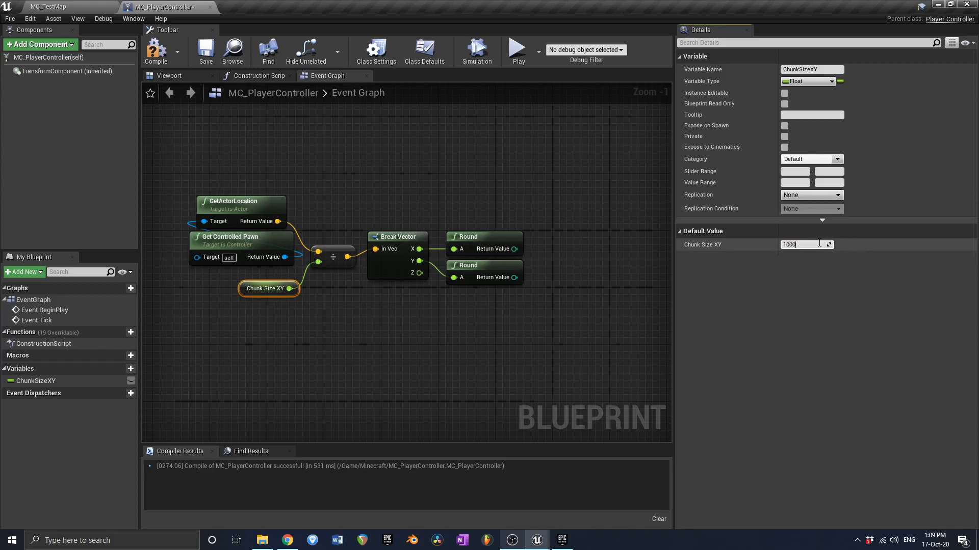
{"action": "key", "text": "Return"}
{"action": "left_click", "coordinate": [155, 49]}
{"action": "left_click", "coordinate": [206, 50]}
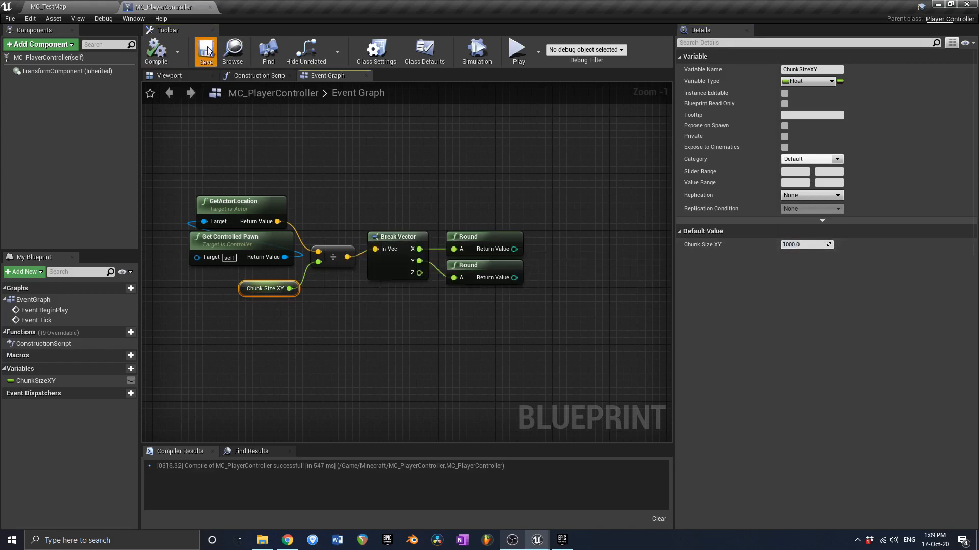
{"action": "right_click_drag", "start_coordinate": [464, 174], "coordinate": [478, 218]}
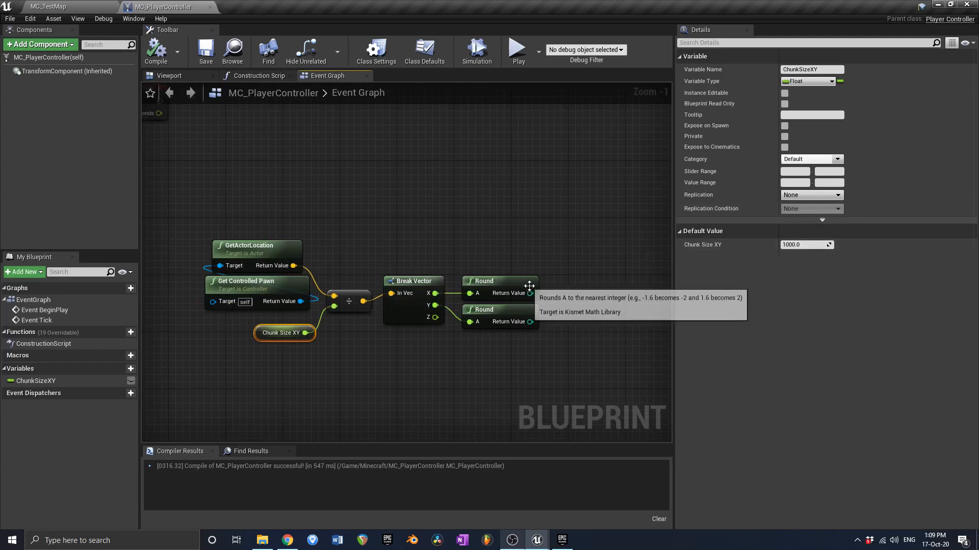
{"action": "left_click_drag", "start_coordinate": [530, 293], "coordinate": [602, 290]}
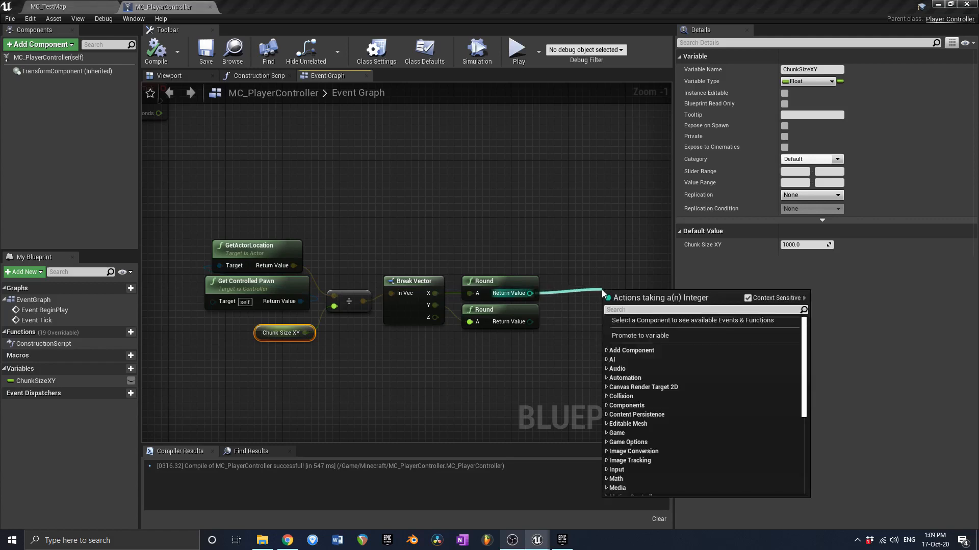
{"action": "type", "text": "make int ve"}
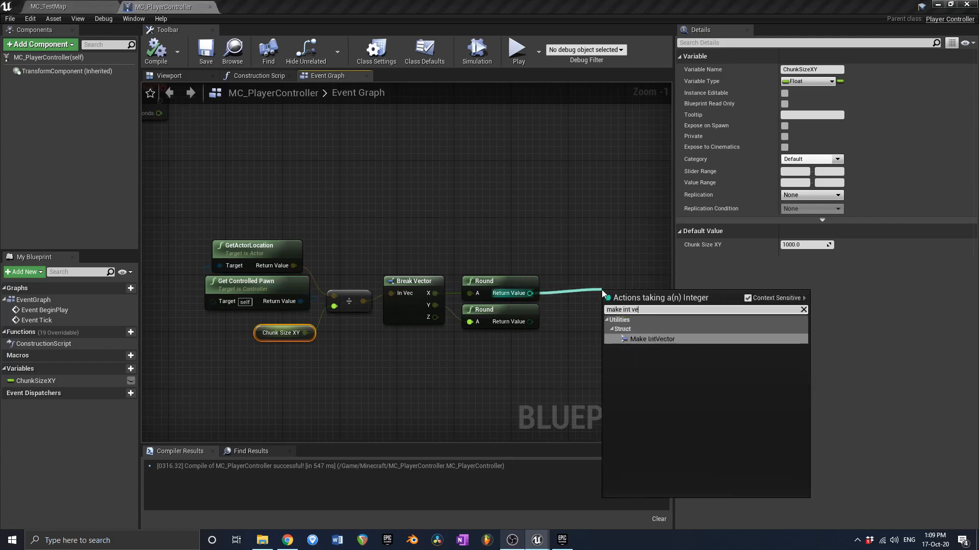
{"action": "key", "text": "Return"}
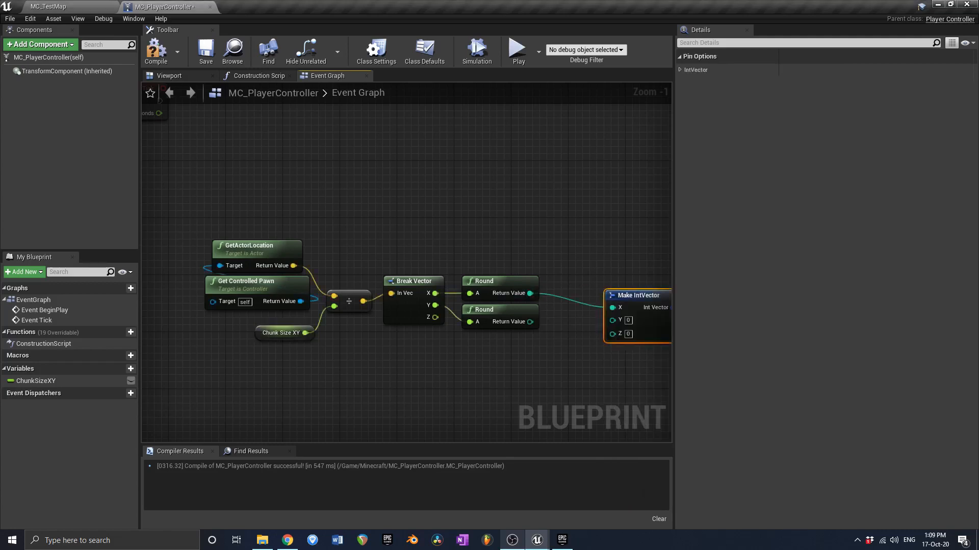
{"action": "left_click_drag", "start_coordinate": [495, 297], "coordinate": [513, 279]}
{"action": "key", "text": "Delete"}
{"action": "type", "text": "make 2d"}
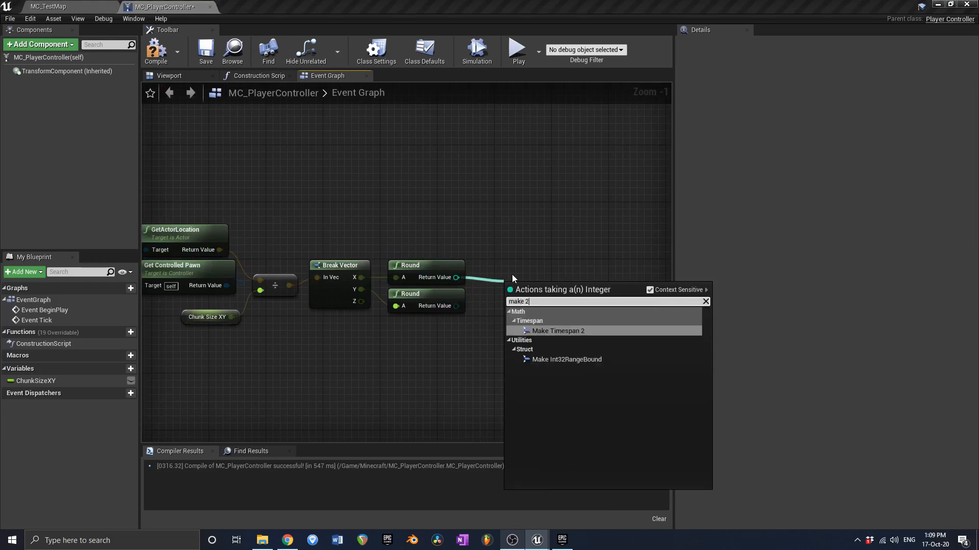
{"action": "key", "text": "BackSpace"}
{"action": "key", "text": "BackSpace"}
{"action": "key", "text": "BackSpace"}
{"action": "key", "text": "BackSpace"}
{"action": "key", "text": "BackSpace"}
{"action": "key", "text": "BackSpace"}
{"action": "key", "text": "BackSpace"}
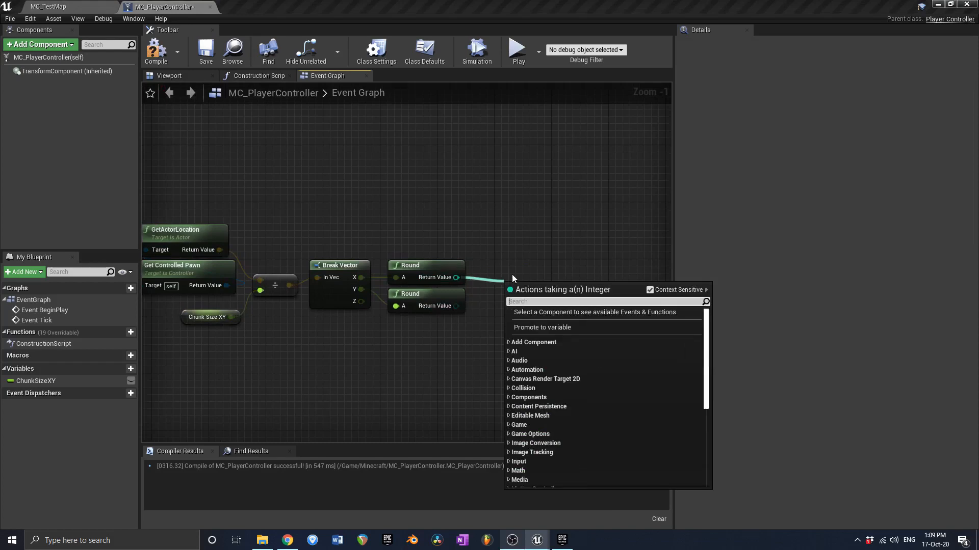
{"action": "type", "text": "vector 2d"}
{"action": "key", "text": "Escape"}
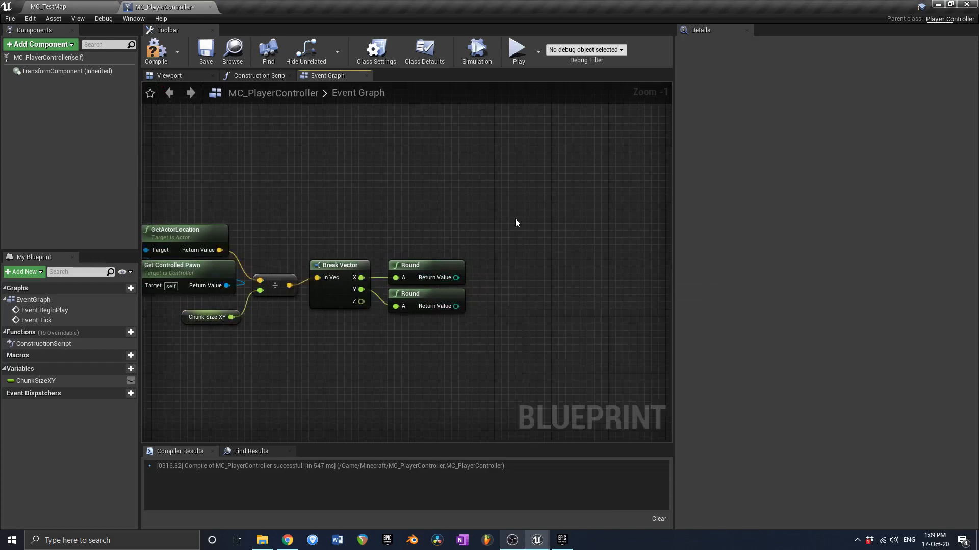
{"action": "right_click", "coordinate": [515, 218]}
{"action": "type", "text": "vector 2d"}
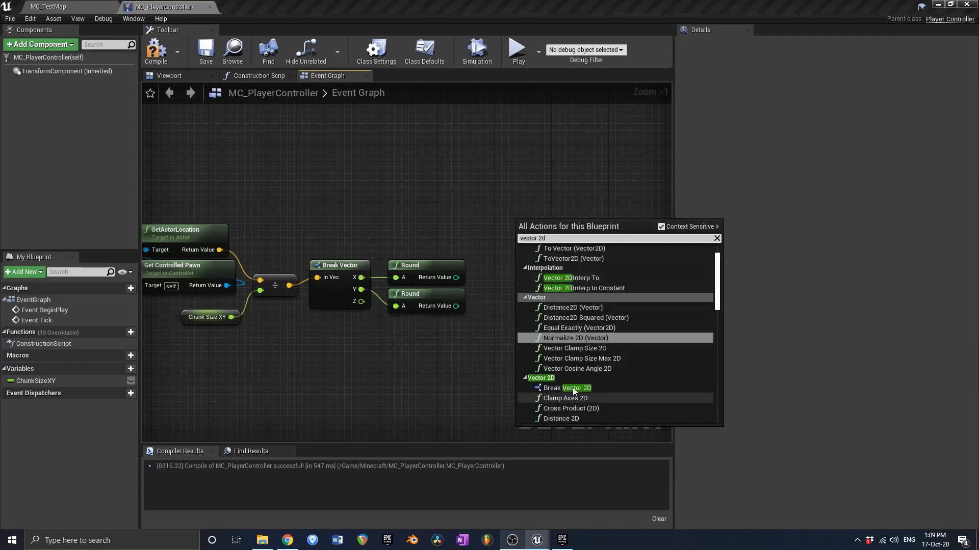
{"action": "left_click", "coordinate": [433, 189]}
- Add a Make IntVector node and connect the two Round outputs to its X and Y inputs
{"action": "right_click_drag", "start_coordinate": [461, 240], "coordinate": [506, 238]}
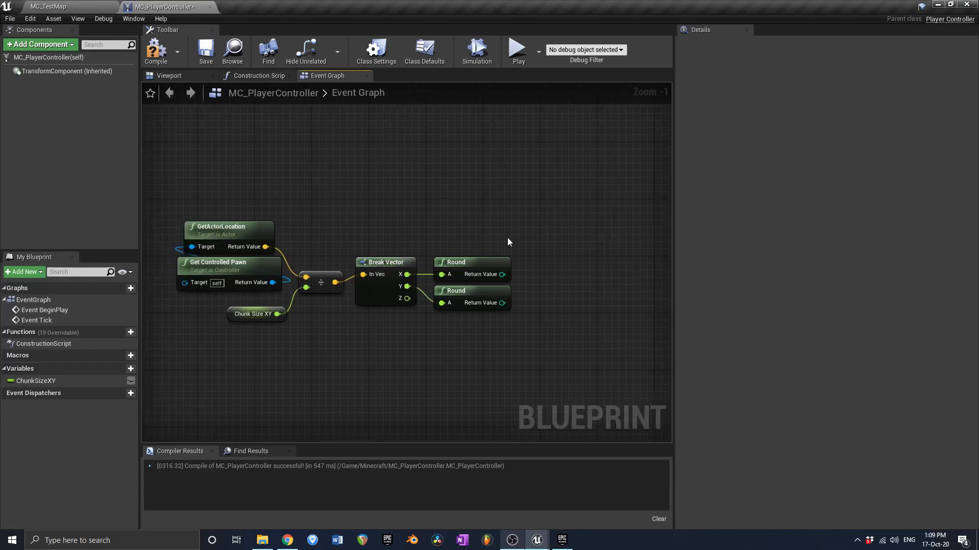
{"action": "left_click_drag", "start_coordinate": [501, 275], "coordinate": [549, 264]}
{"action": "type", "text": "make int vec"}
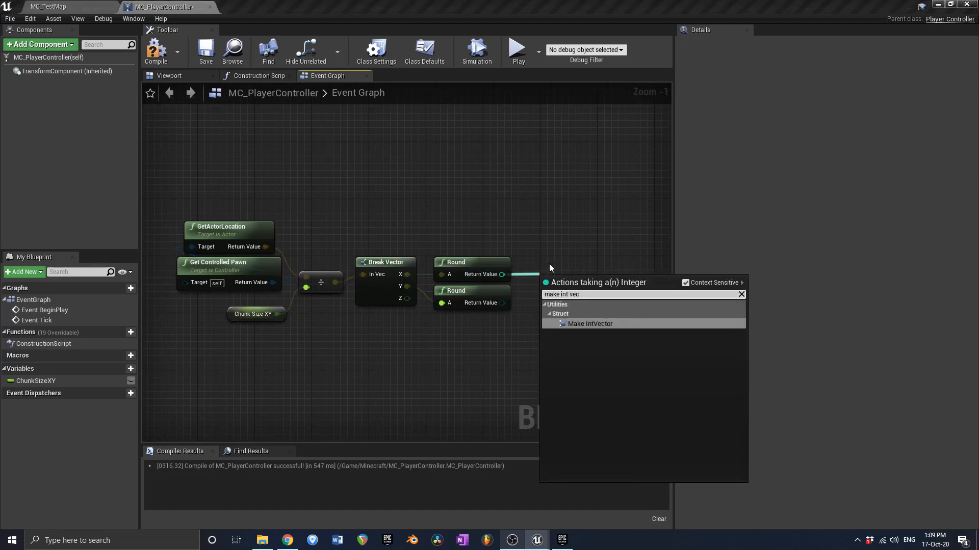
{"action": "key", "text": "Return"}
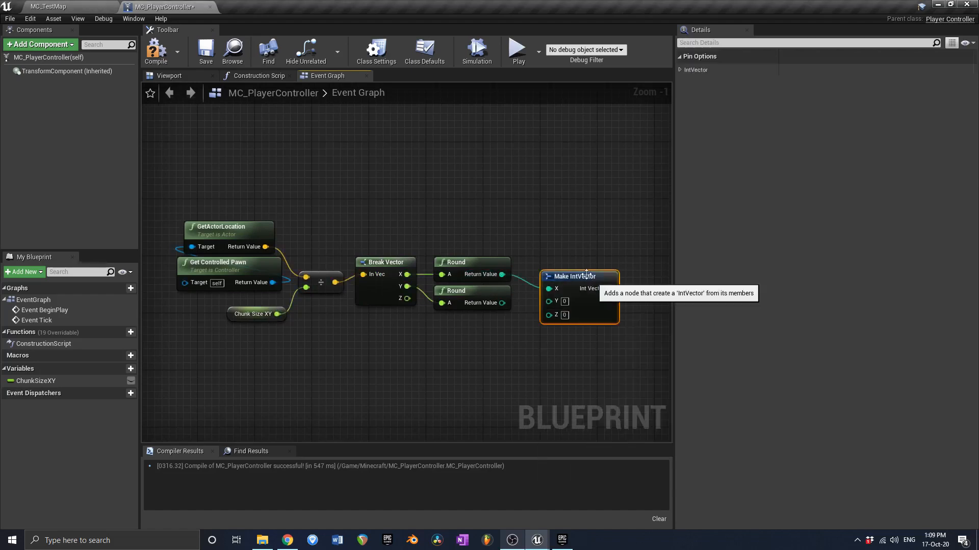
{"action": "left_click_drag", "start_coordinate": [541, 294], "coordinate": [502, 302]}
{"action": "scroll", "coordinate": [506, 263], "scroll_direction": "down", "scroll_amount": 2}
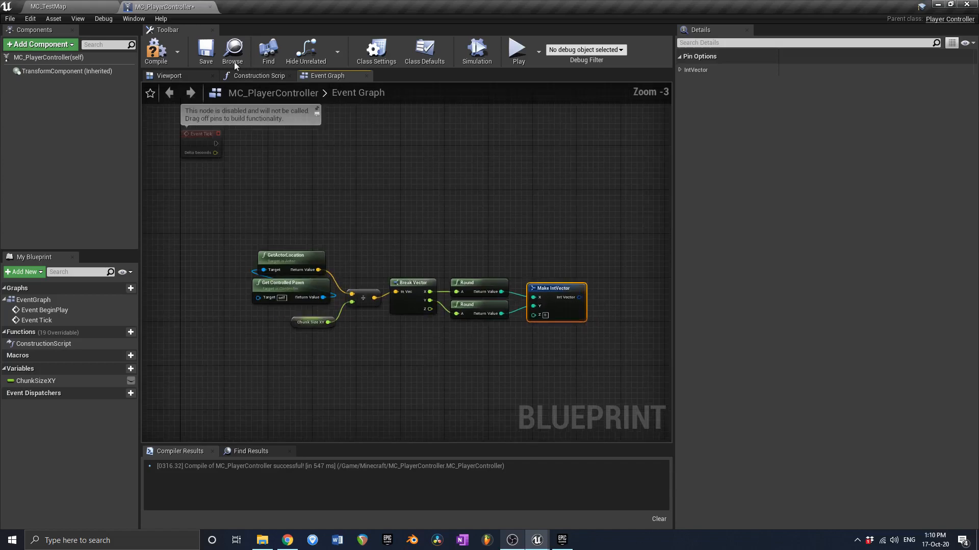
- Compile and save, then collapse the whole coordinate node chain into a function named GetPlayerChunkCoordinates
{"action": "left_click", "coordinate": [203, 61]}
{"action": "left_click_drag", "start_coordinate": [256, 221], "coordinate": [569, 395]}
{"action": "right_click", "coordinate": [544, 295]}
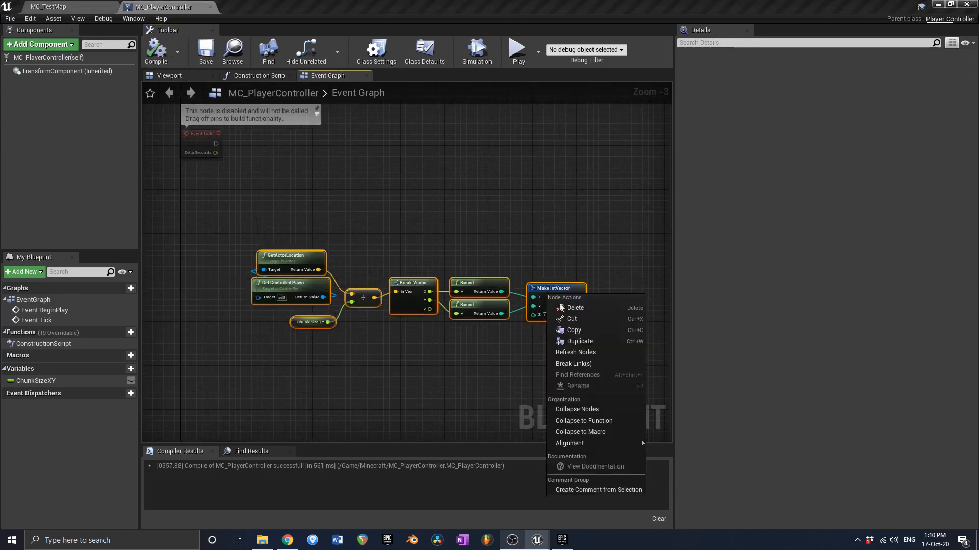
{"action": "left_click", "coordinate": [599, 423]}
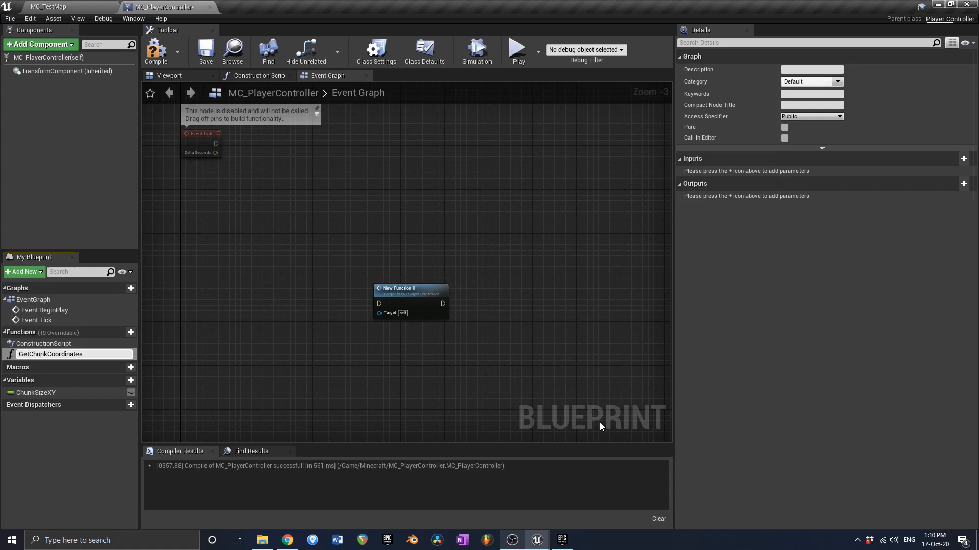
{"action": "key", "text": "ctrl+a"}
{"action": "key", "text": "BackSpace"}
{"action": "type", "text": "GetPlayerChunkCoordinates"}
{"action": "key", "text": "Return"}
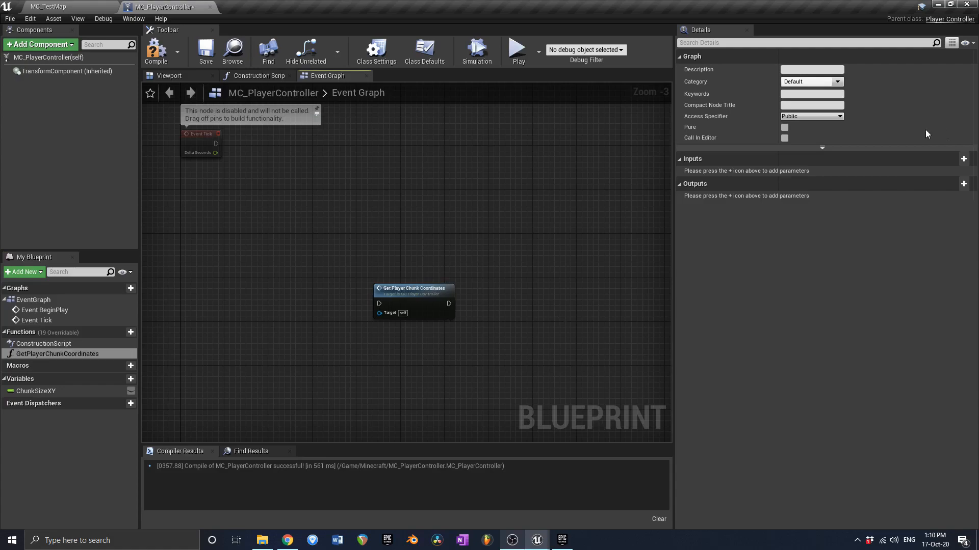
- Make the GetPlayerChunkCoordinates function pure and add a Return Node inside its graph
{"action": "left_click", "coordinate": [784, 127]}
{"action": "double_click", "coordinate": [421, 284]}
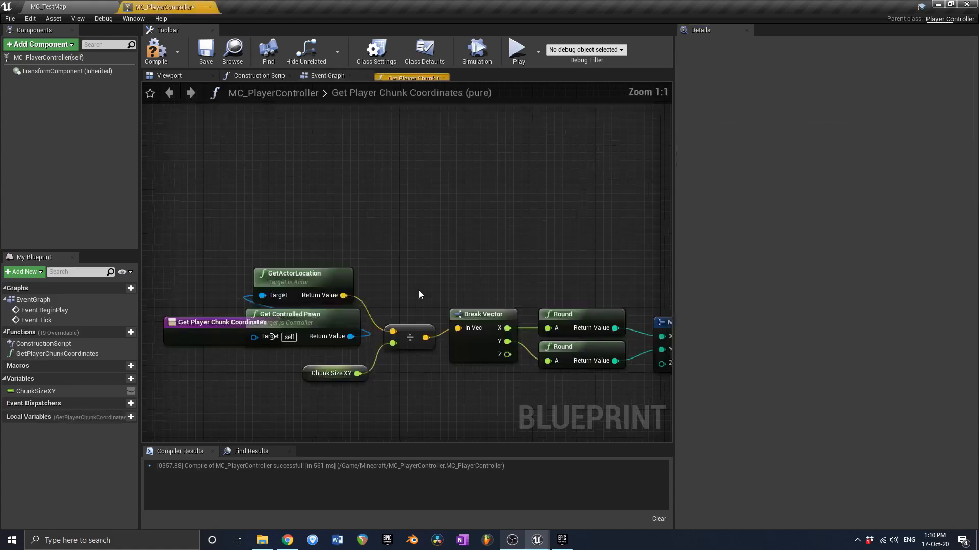
{"action": "right_click_drag", "start_coordinate": [418, 290], "coordinate": [271, 176]}
{"action": "right_click", "coordinate": [561, 158]}
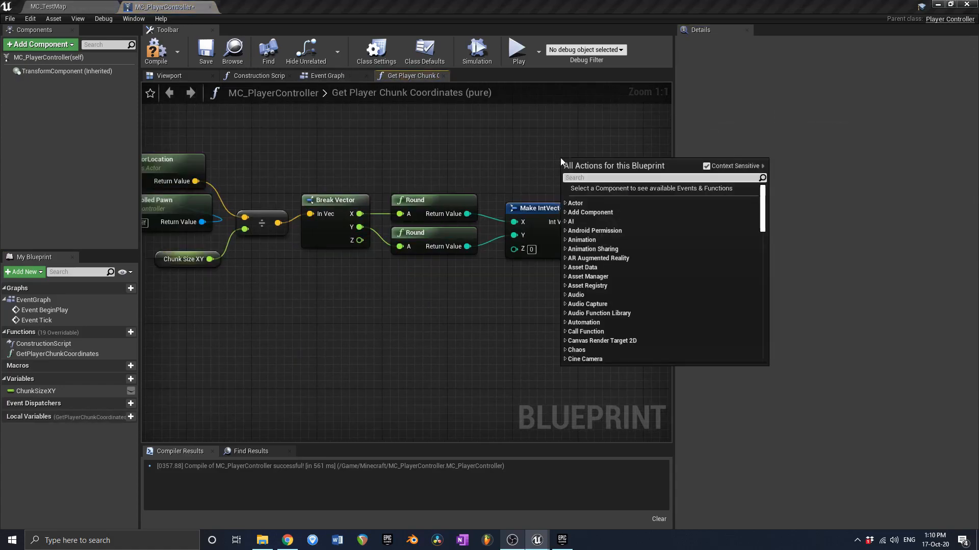
{"action": "type", "text": "return no"}
{"action": "key", "text": "Return"}
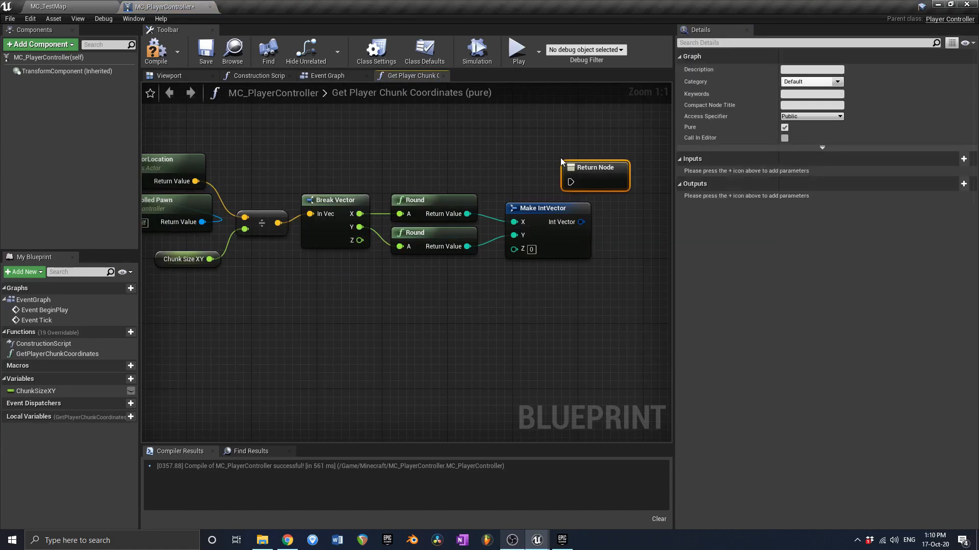
- Move the function's entry node above the node chain and connect its execution output to the repositioned Return Node
{"action": "scroll", "coordinate": [438, 228], "scroll_direction": "down", "scroll_amount": 4}
{"action": "right_click_drag", "start_coordinate": [438, 228], "coordinate": [491, 224]}
{"action": "left_click_drag", "start_coordinate": [299, 218], "coordinate": [480, 163]}
{"action": "right_click_drag", "start_coordinate": [569, 196], "coordinate": [509, 190]}
{"action": "scroll", "coordinate": [509, 190], "scroll_direction": "up", "scroll_amount": 4}
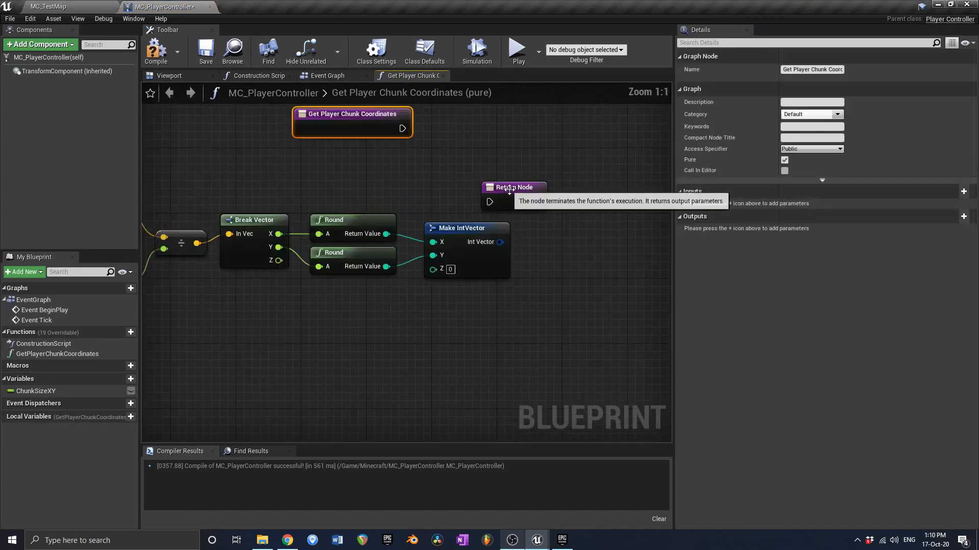
{"action": "left_click_drag", "start_coordinate": [509, 189], "coordinate": [583, 173]}
{"action": "left_click_drag", "start_coordinate": [402, 128], "coordinate": [563, 186]}
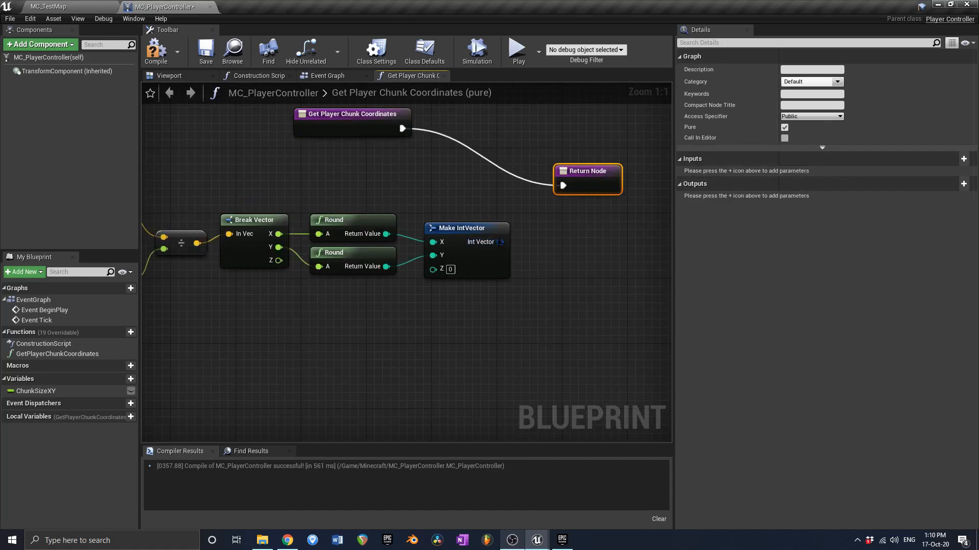
- Return Make IntVector's result as a function output on the Return Node, then compile and save the Blueprint
{"action": "left_click_drag", "start_coordinate": [500, 242], "coordinate": [585, 196]}
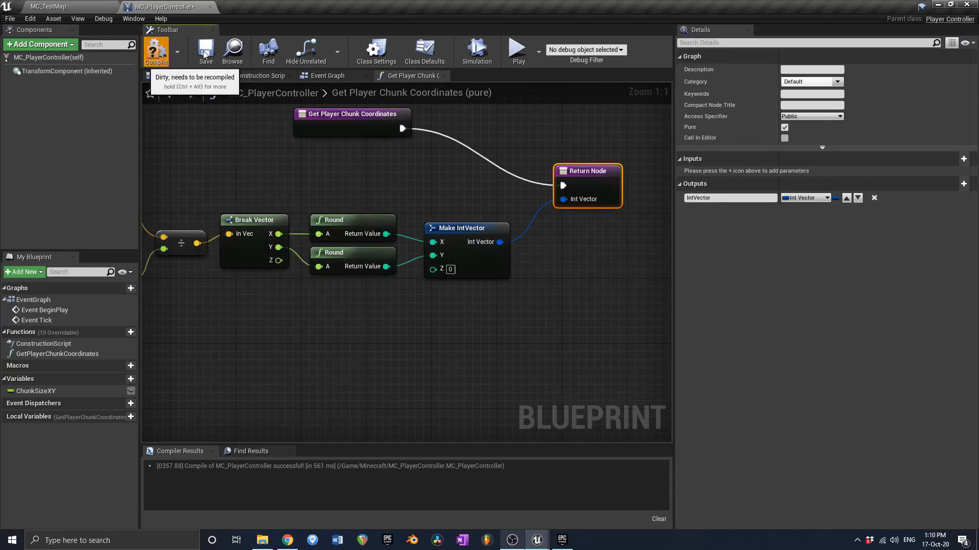
{"action": "left_click", "coordinate": [156, 64]}
{"action": "right_click_drag", "start_coordinate": [374, 223], "coordinate": [500, 242]}
{"action": "scroll", "coordinate": [499, 241], "scroll_direction": "down", "scroll_amount": 2}
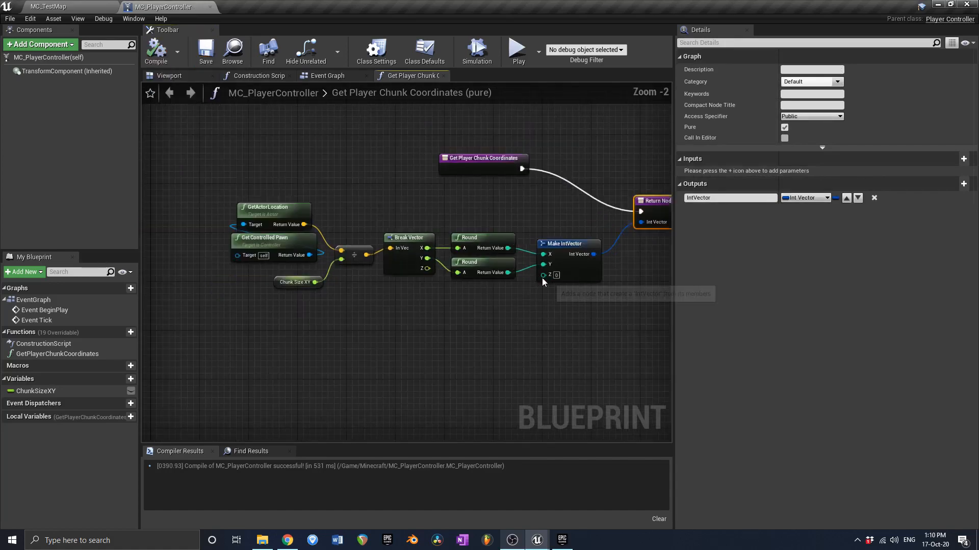
{"action": "left_click_drag", "start_coordinate": [543, 276], "coordinate": [488, 306]}
{"action": "left_click", "coordinate": [375, 188]}
{"action": "right_click_drag", "start_coordinate": [351, 111], "coordinate": [313, 115]}
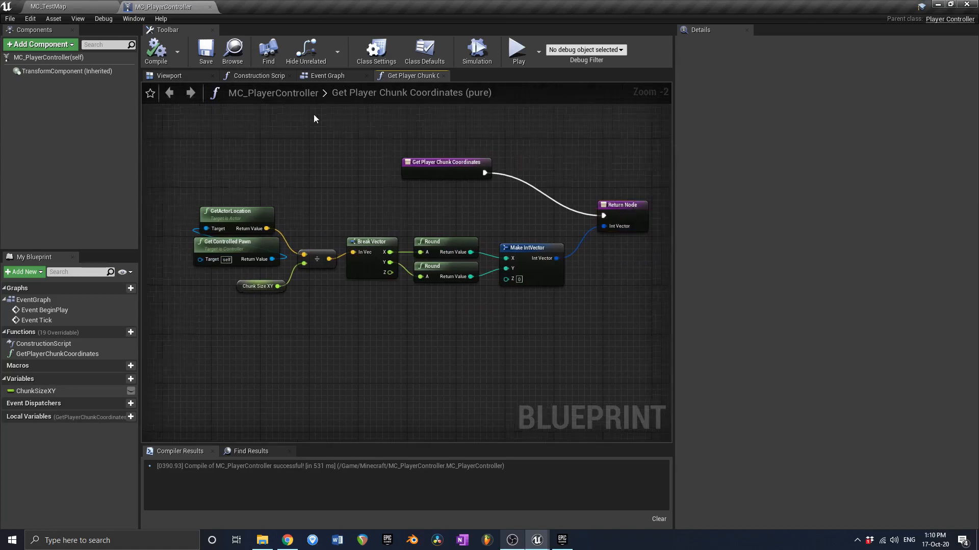
- Return to the Event Graph and place the Get Player Chunk Coordinates node just below Event Tick
{"action": "left_click", "coordinate": [341, 75]}
{"action": "left_click_drag", "start_coordinate": [406, 299], "coordinate": [287, 241]}
{"action": "right_click_drag", "start_coordinate": [269, 223], "coordinate": [401, 260]}
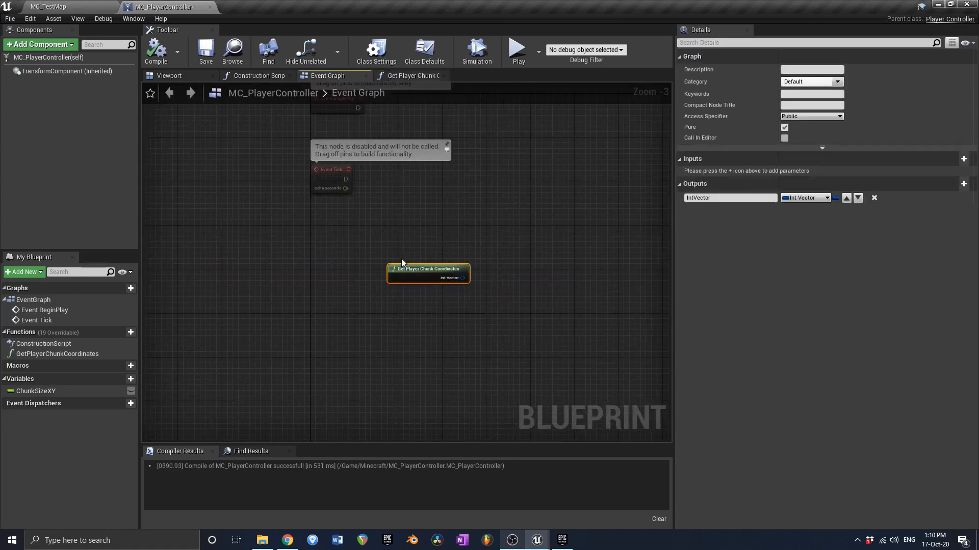
{"action": "right_click_drag", "start_coordinate": [395, 225], "coordinate": [367, 254]}
{"action": "left_click_drag", "start_coordinate": [389, 301], "coordinate": [307, 257]}
{"action": "scroll", "coordinate": [308, 249], "scroll_direction": "up", "scroll_amount": 3}
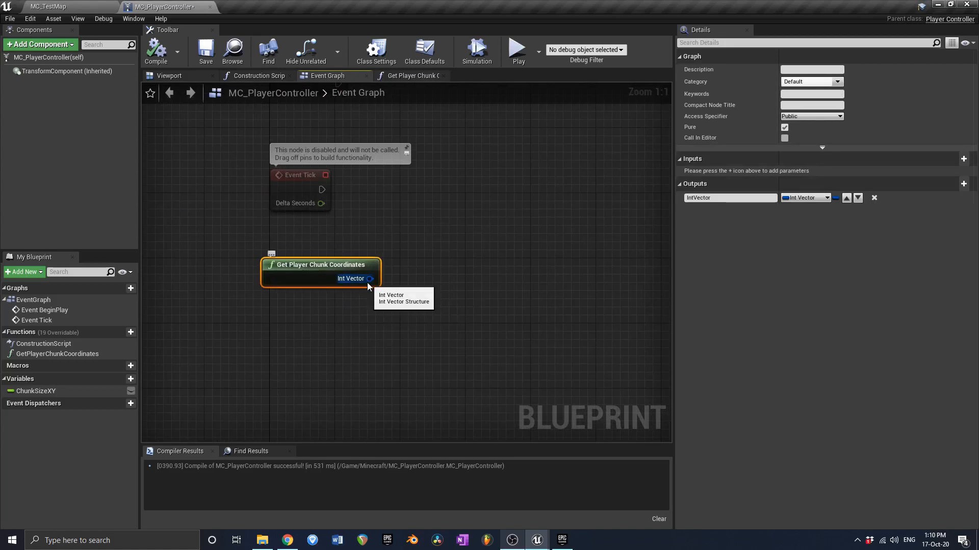
- Add a Branch node level with Event Tick and connect Event Tick's execution output to it
{"action": "left_click_drag", "start_coordinate": [367, 282], "coordinate": [444, 233]}
{"action": "left_click", "coordinate": [460, 213]}
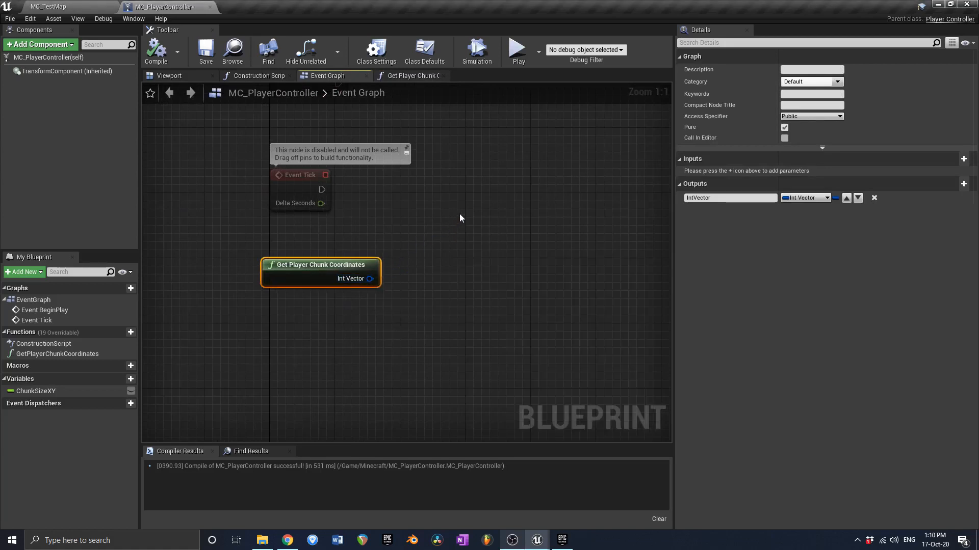
{"action": "right_click", "coordinate": [460, 213]}
{"action": "type", "text": "branch"}
{"action": "key", "text": "Return"}
{"action": "left_click_drag", "start_coordinate": [516, 222], "coordinate": [491, 190]}
{"action": "right_click_drag", "start_coordinate": [491, 190], "coordinate": [461, 204]}
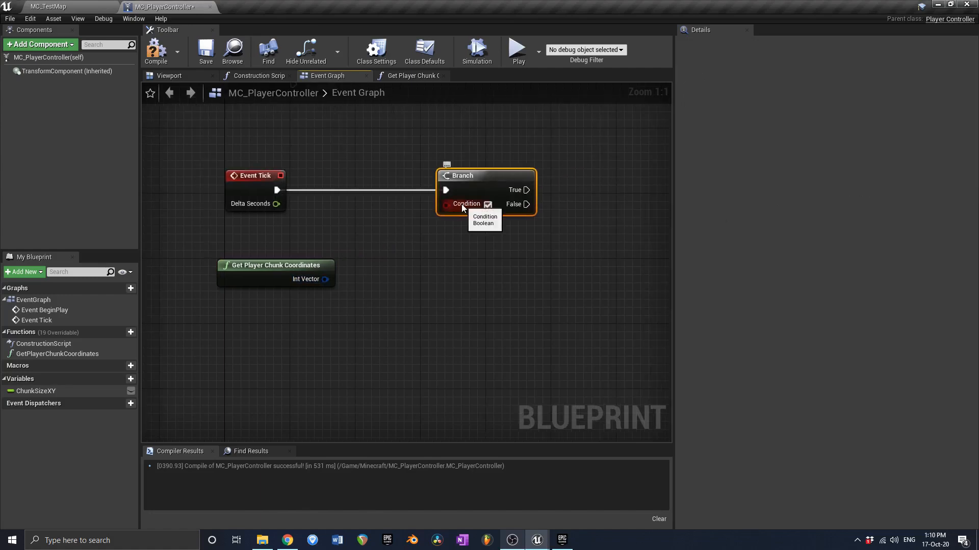
- Try splitting the Int Vector output of Get Player Chunk Coordinates with a Break IntVector node, and delete that node
{"action": "left_click", "coordinate": [280, 274]}
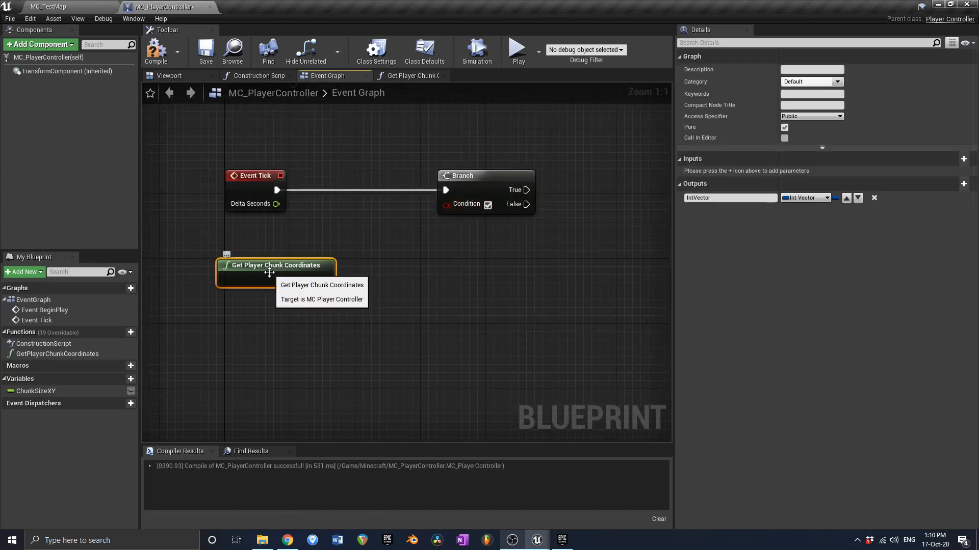
{"action": "left_click_drag", "start_coordinate": [324, 279], "coordinate": [396, 283]}
{"action": "key", "text": "Escape"}
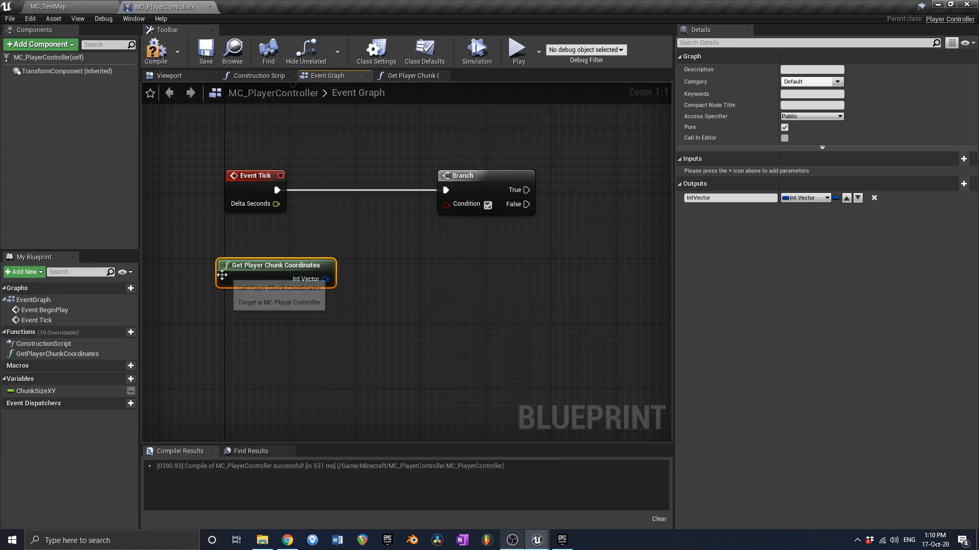
{"action": "left_click", "coordinate": [73, 356]}
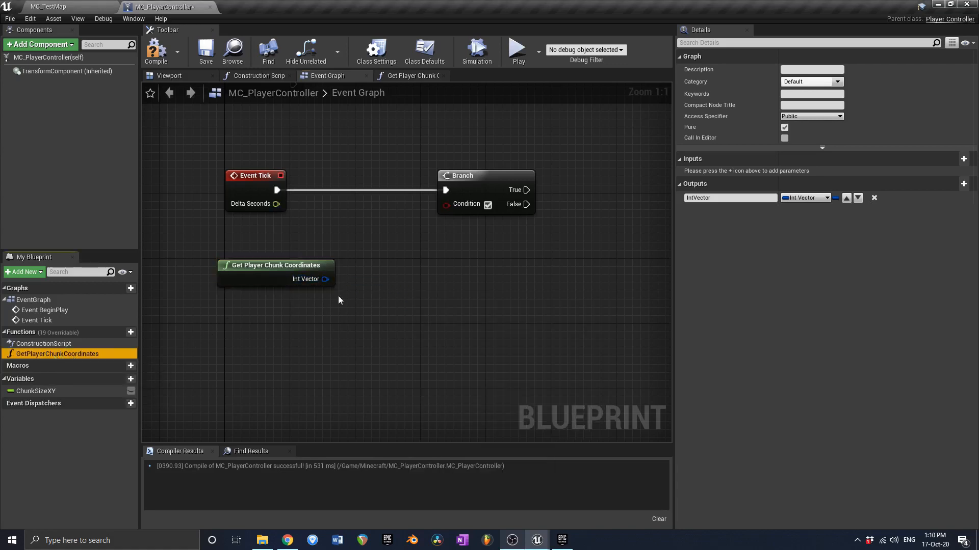
{"action": "left_click_drag", "start_coordinate": [324, 279], "coordinate": [418, 294]}
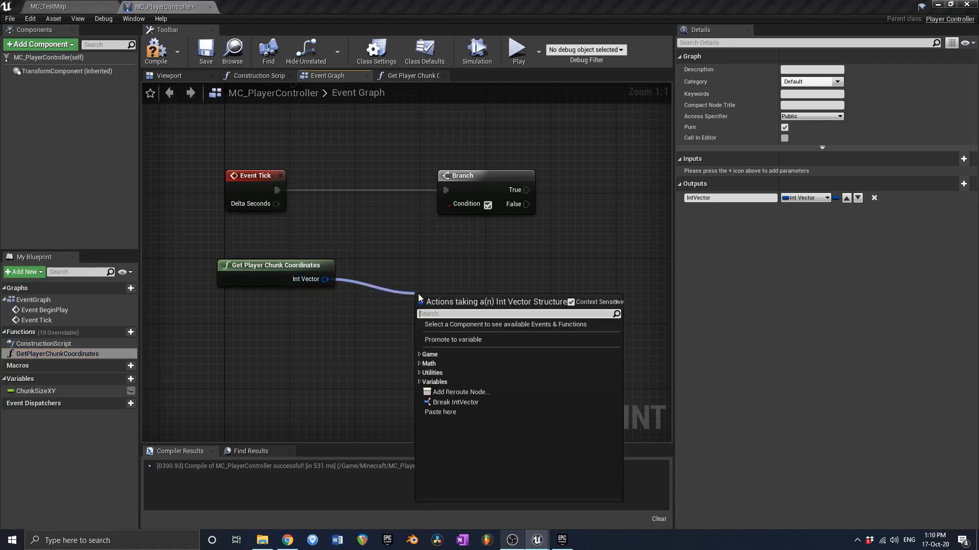
{"action": "type", "text": "break"}
{"action": "key", "text": "Return"}
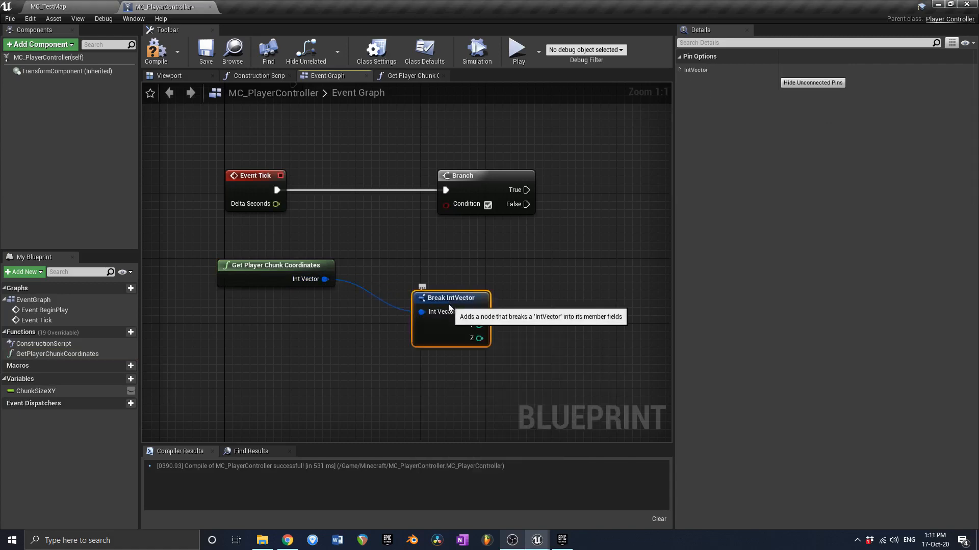
{"action": "key", "text": "Delete"}
- Open the GetPlayerChunkCoordinates function, remove its IntVector output and delete the Make IntVector node
{"action": "double_click", "coordinate": [288, 265]}
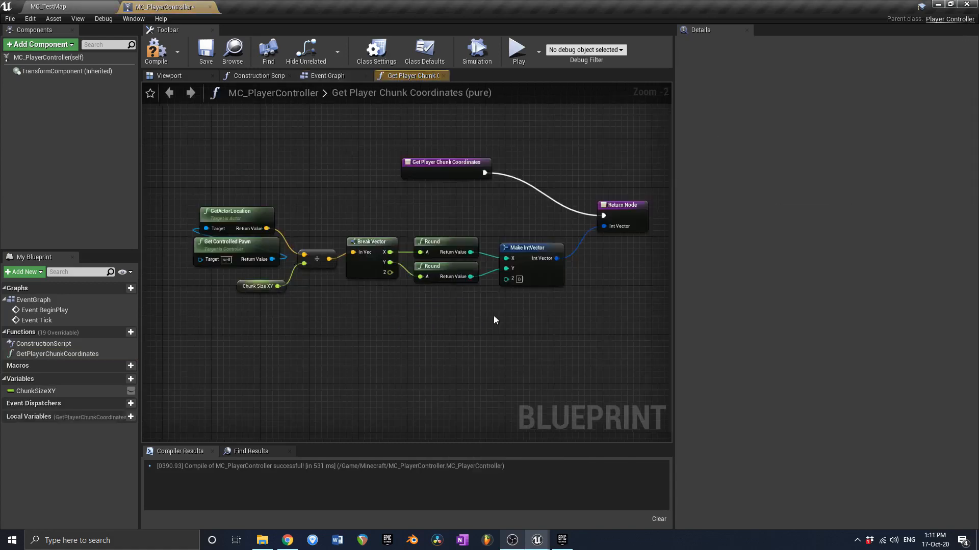
{"action": "left_click", "coordinate": [536, 254]}
{"action": "left_click", "coordinate": [607, 226], "text": "alt"}
{"action": "left_click", "coordinate": [622, 219]}
{"action": "left_click", "coordinate": [874, 198]}
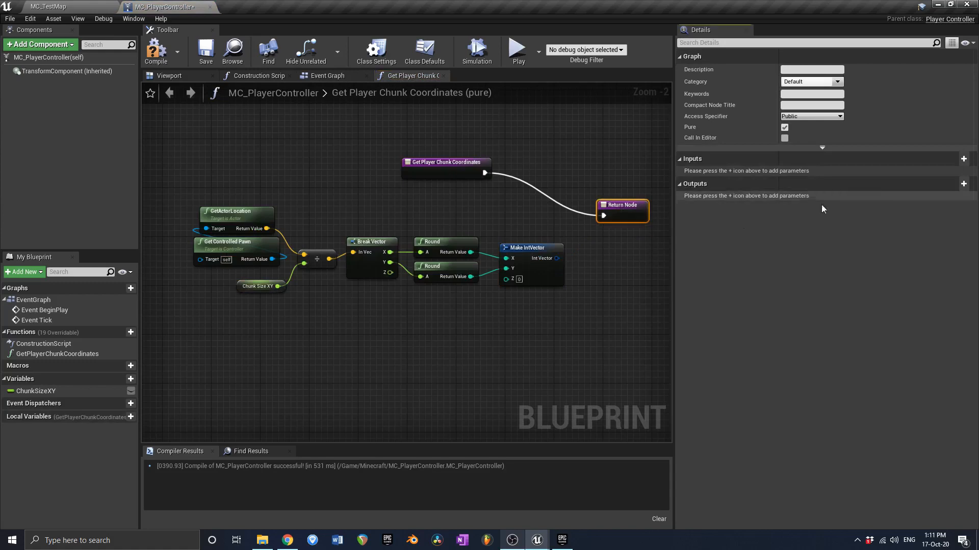
{"action": "left_click", "coordinate": [540, 250]}
{"action": "key", "text": "Delete"}
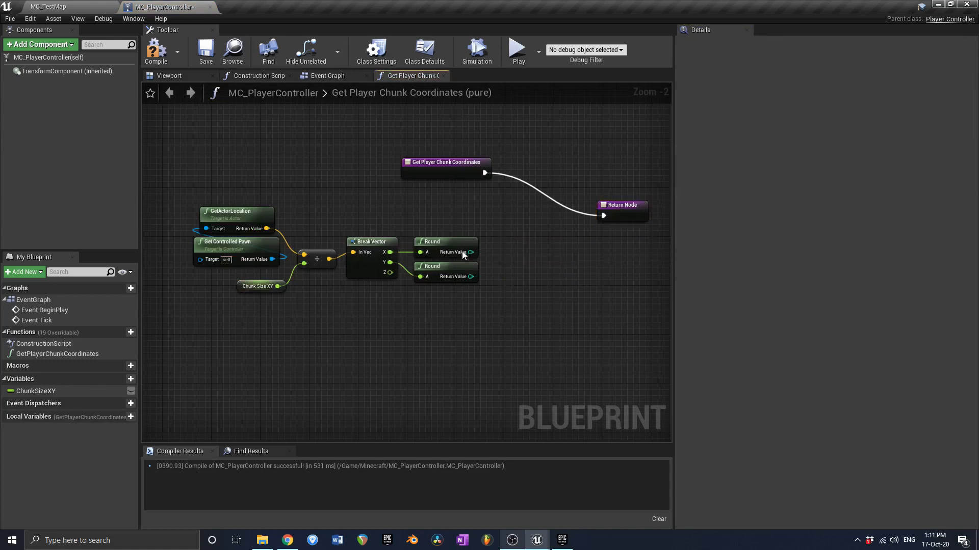
- Connect both Round results to the Return Node as new integer outputs named X and Y, then compile and save
{"action": "left_click_drag", "start_coordinate": [465, 253], "coordinate": [626, 210]}
{"action": "left_click_drag", "start_coordinate": [463, 277], "coordinate": [630, 218]}
{"action": "left_click", "coordinate": [621, 211]}
{"action": "left_click_drag", "start_coordinate": [739, 199], "coordinate": [538, 194]}
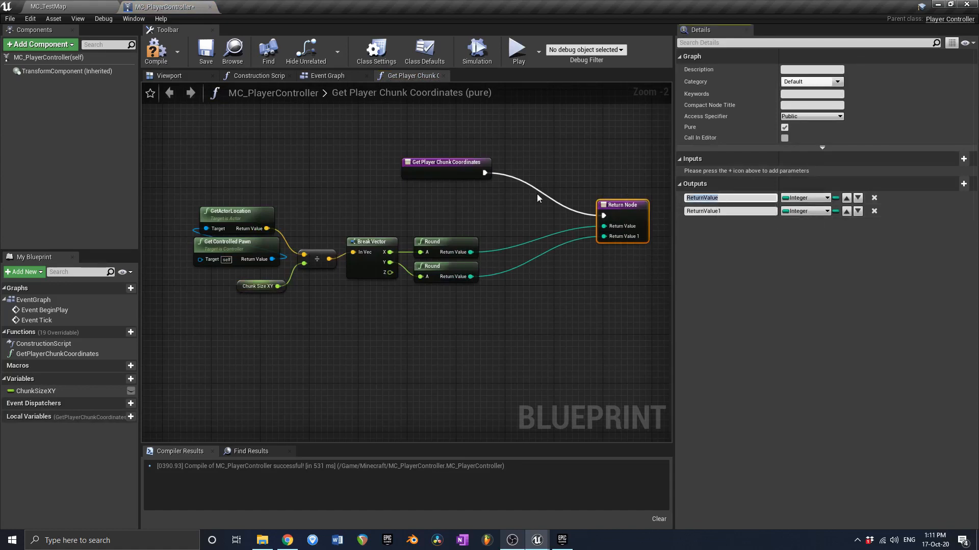
{"action": "type", "text": "X"}
{"action": "key", "text": "Tab"}
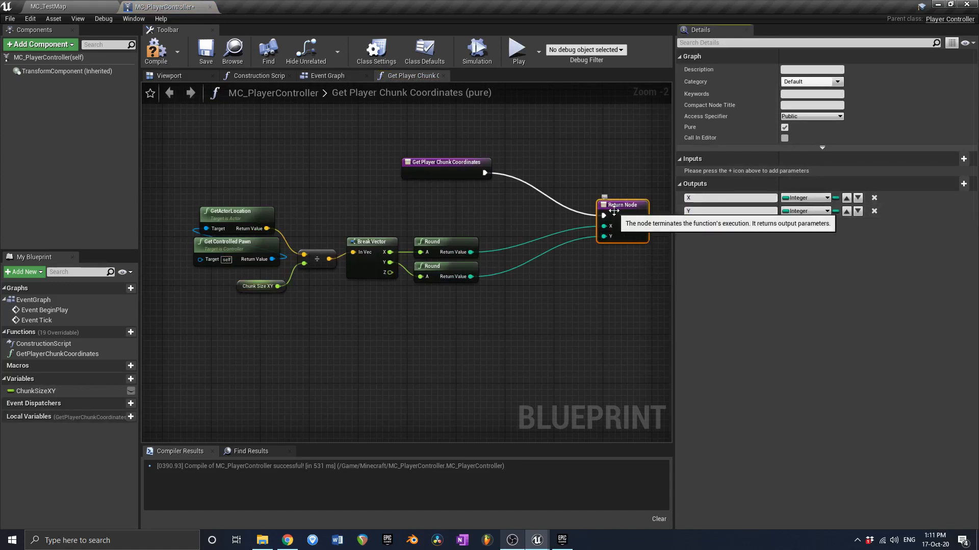
{"action": "left_click", "coordinate": [203, 60]}
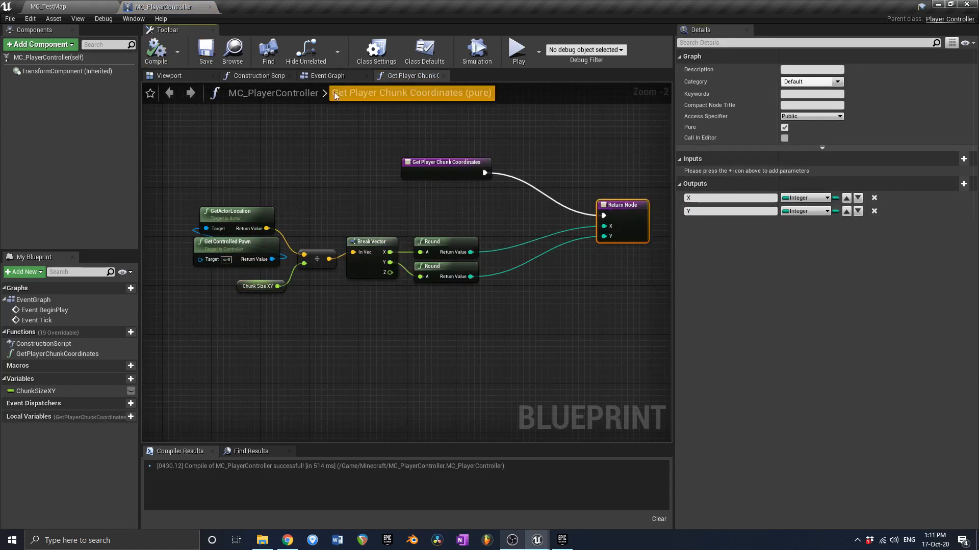
- In the Event Graph, move the Branch node further from Event Tick and feed its Condition from a new AND Boolean node
{"action": "left_click", "coordinate": [328, 75]}
{"action": "left_click_drag", "start_coordinate": [468, 177], "coordinate": [538, 267]}
{"action": "type", "text": "and bo"}
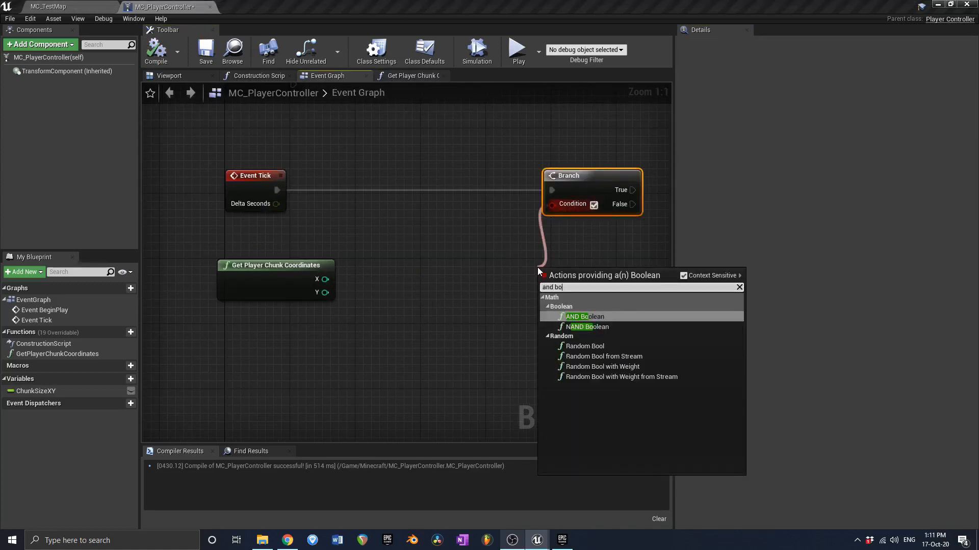
{"action": "key", "text": "Return"}
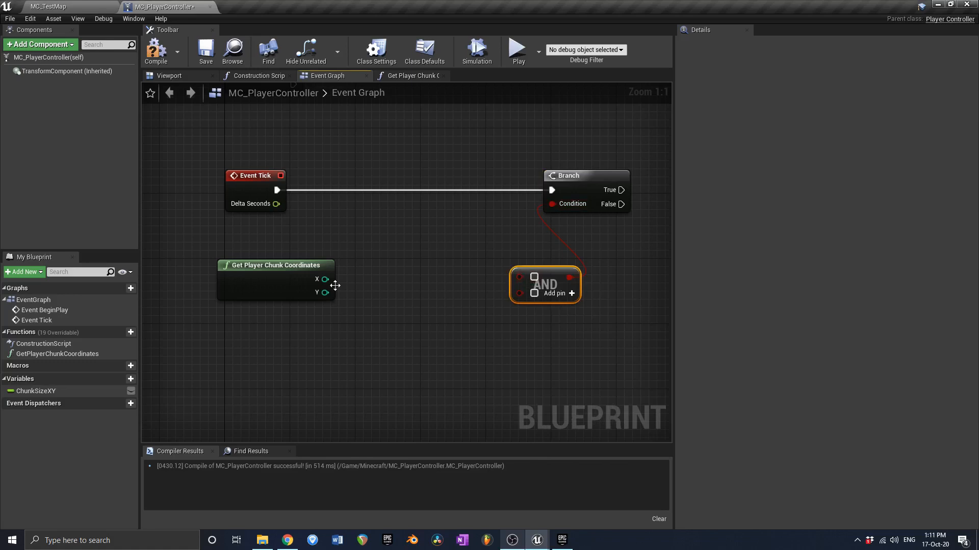
- Add an integer Equal node fed by the X output of Get Player Chunk Coordinates
{"action": "left_click_drag", "start_coordinate": [325, 279], "coordinate": [383, 284]}
{"action": "type", "text": "euq"}
{"action": "key", "text": "BackSpace"}
{"action": "key", "text": "BackSpace"}
{"action": "key", "text": "BackSpace"}
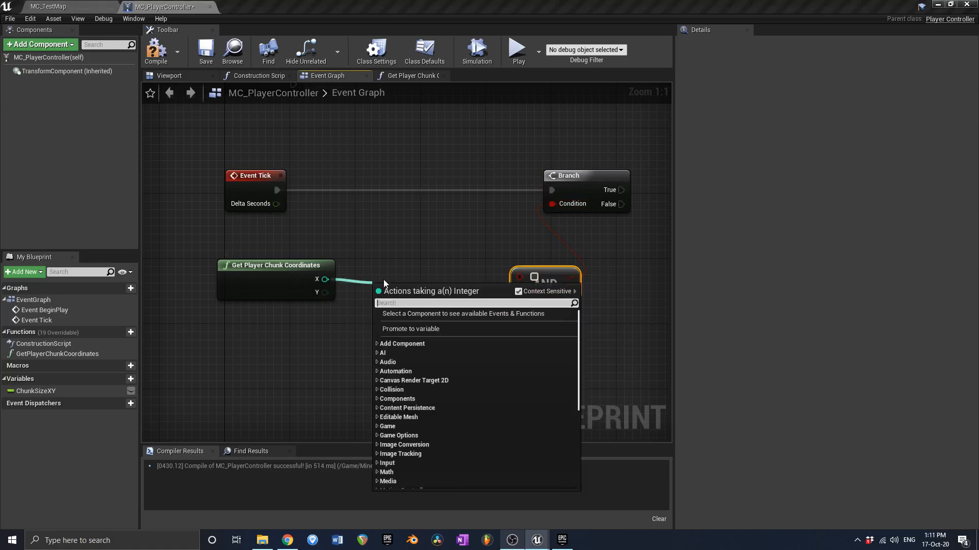
{"action": "type", "text": "equal"}
{"action": "key", "text": "Return"}
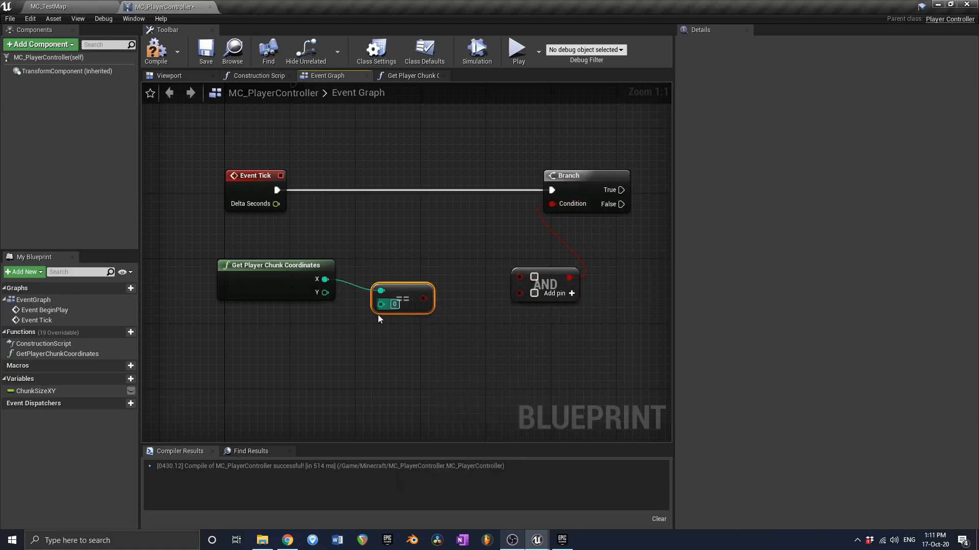
- Duplicate the Equal node, feed it the Y output of Get Player Chunk Coordinates, and connect the comparisons to the AND node
{"action": "key", "text": "ctrl+v"}
{"action": "left_click_drag", "start_coordinate": [324, 293], "coordinate": [396, 330]}
{"action": "left_click_drag", "start_coordinate": [423, 299], "coordinate": [418, 330]}
{"action": "left_click_drag", "start_coordinate": [539, 280], "coordinate": [472, 314]}
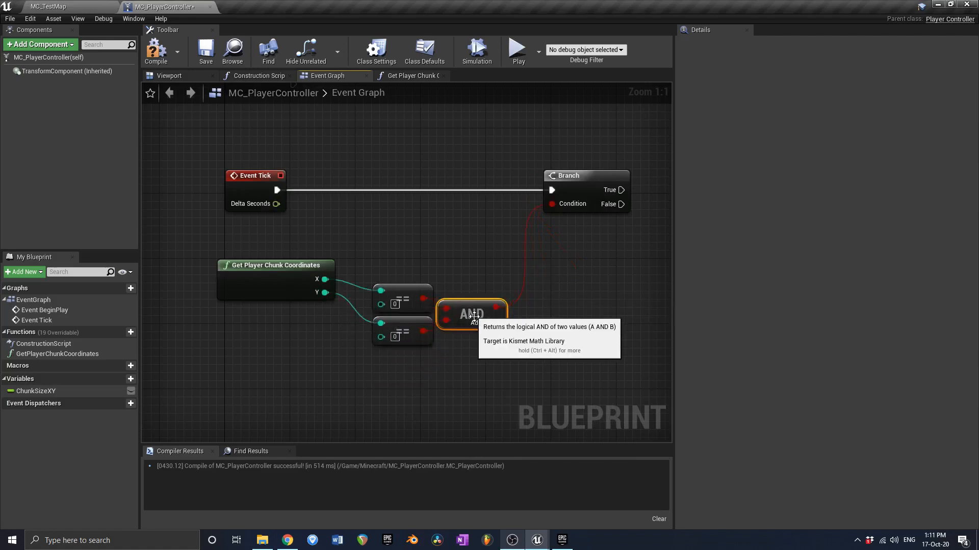
- Move the chunk-coordinate comparison nodes beneath the Branch, align Get Player Chunk Coordinates with the Equal nodes, then compile and save
{"action": "left_click_drag", "start_coordinate": [492, 354], "coordinate": [322, 269]}
{"action": "left_click_drag", "start_coordinate": [407, 300], "coordinate": [563, 258]}
{"action": "left_click", "coordinate": [511, 232]}
{"action": "right_click_drag", "start_coordinate": [511, 232], "coordinate": [507, 230]}
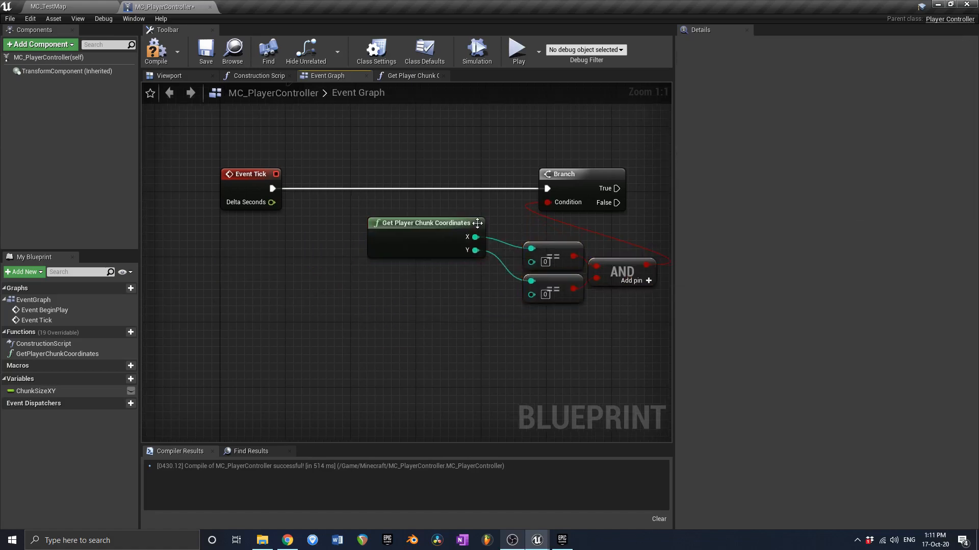
{"action": "left_click_drag", "start_coordinate": [419, 231], "coordinate": [420, 268]}
{"action": "right_click_drag", "start_coordinate": [534, 261], "coordinate": [413, 257]}
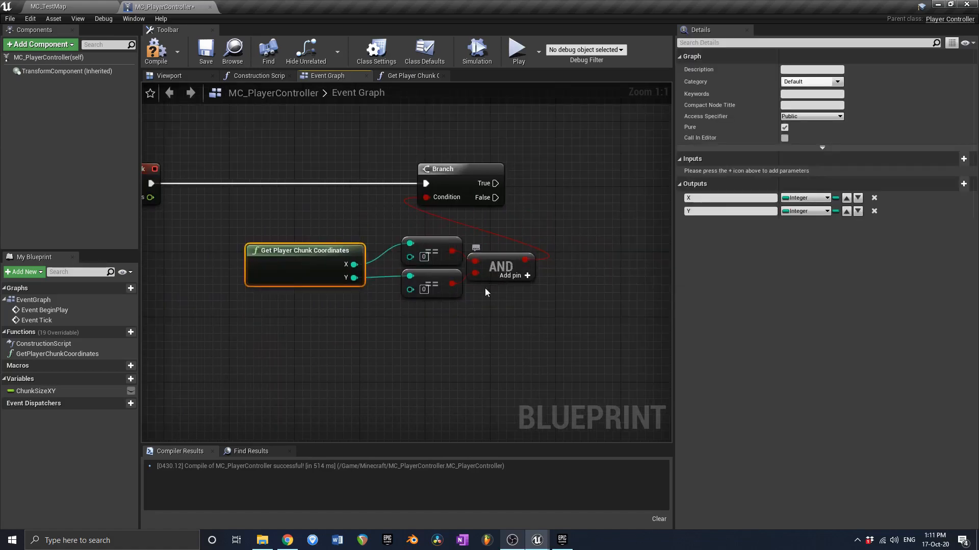
{"action": "left_click", "coordinate": [155, 49]}
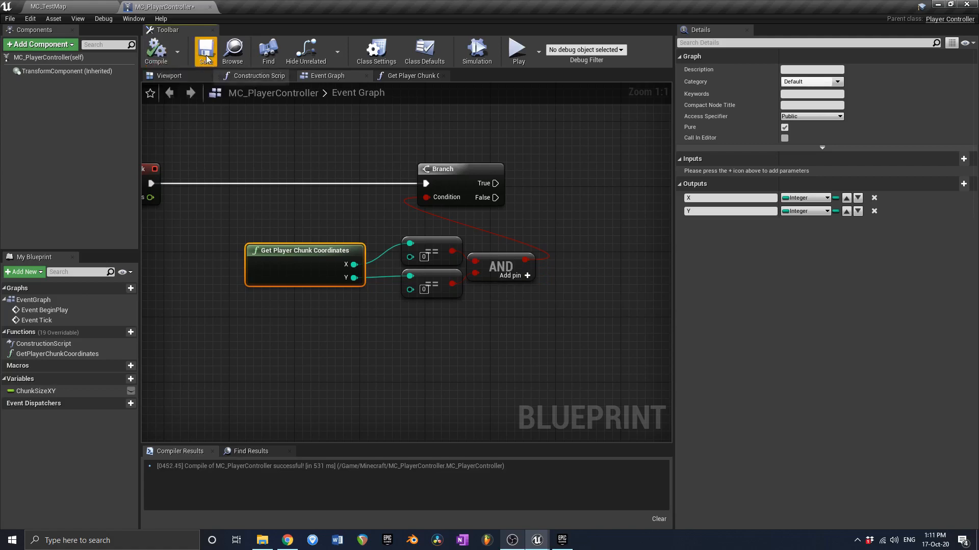
{"action": "left_click", "coordinate": [206, 49]}
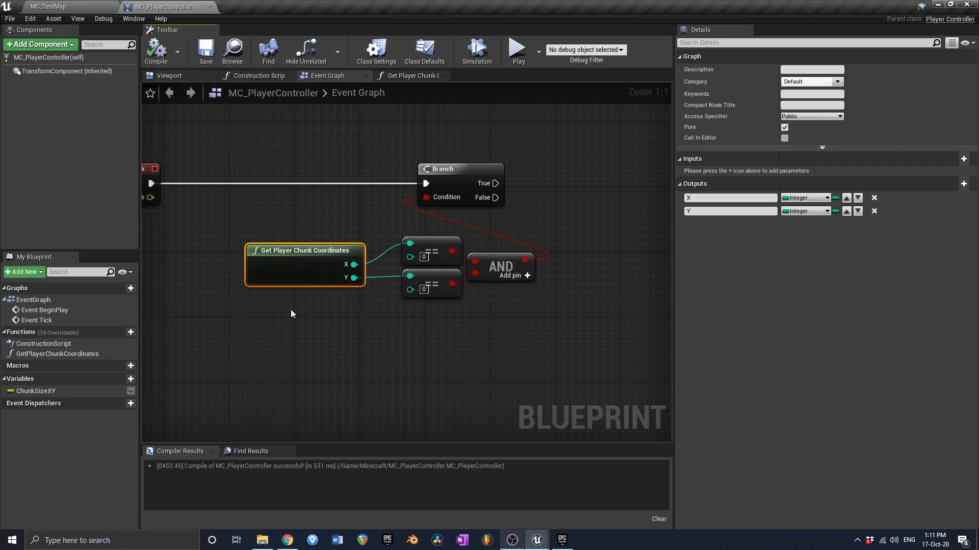
{"action": "right_click_drag", "start_coordinate": [294, 282], "coordinate": [337, 276]}
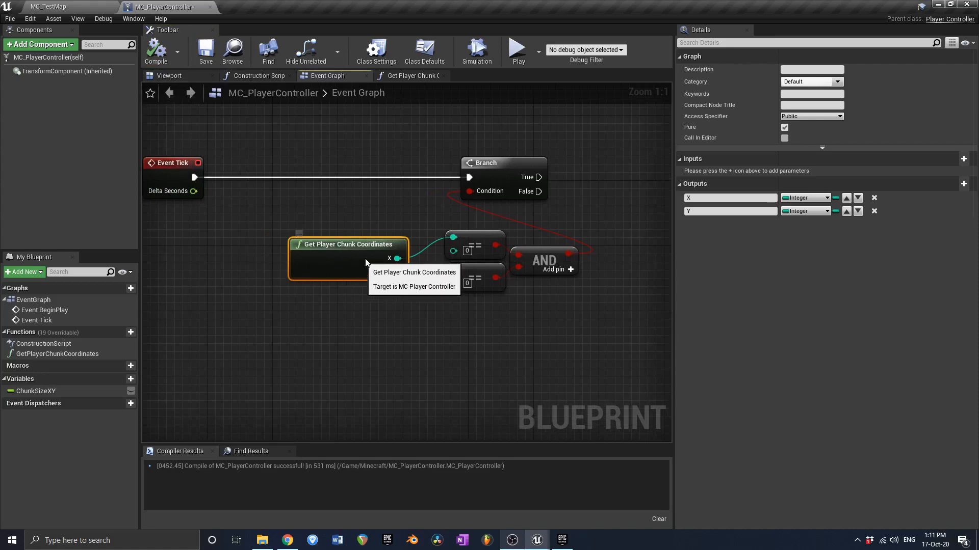
{"action": "left_click_drag", "start_coordinate": [351, 266], "coordinate": [367, 266]}
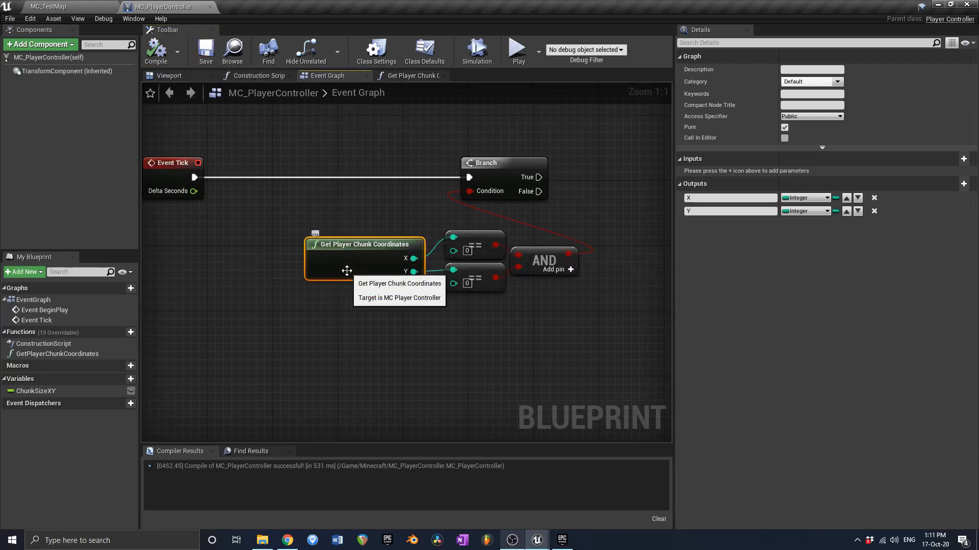
- Make the ChunkSizeXY variable instance editable, then compile and save the blueprint
{"action": "left_click", "coordinate": [43, 391]}
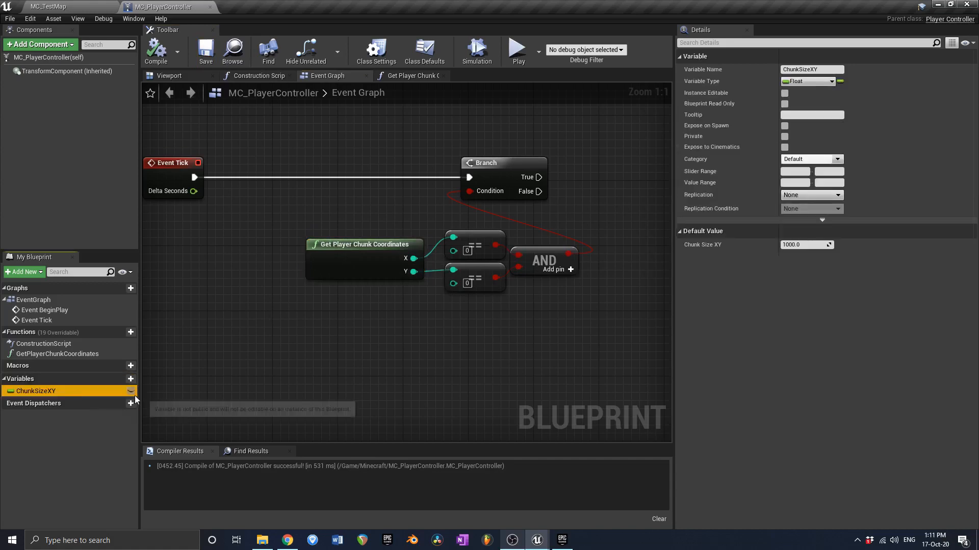
{"action": "left_click", "coordinate": [131, 391]}
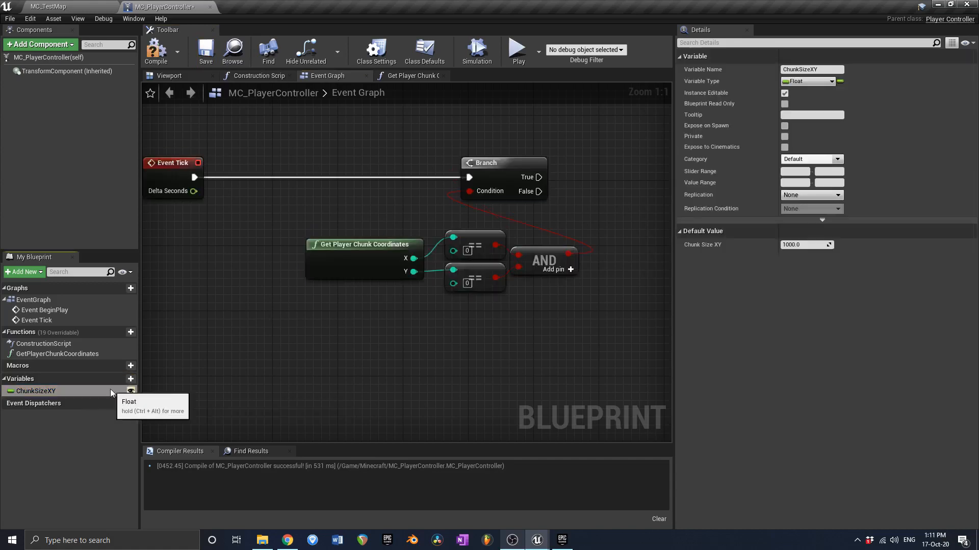
{"action": "left_click", "coordinate": [156, 60]}
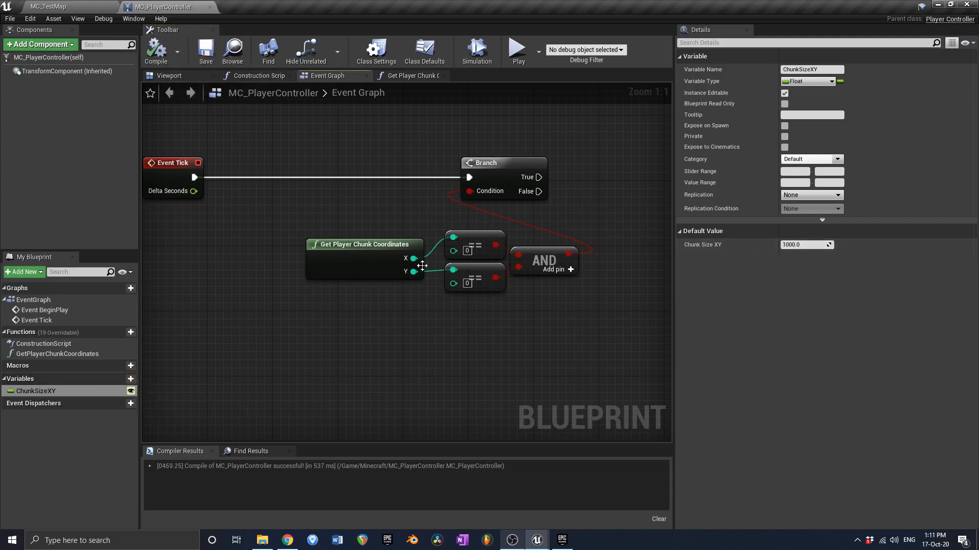
{"action": "left_click", "coordinate": [342, 257]}
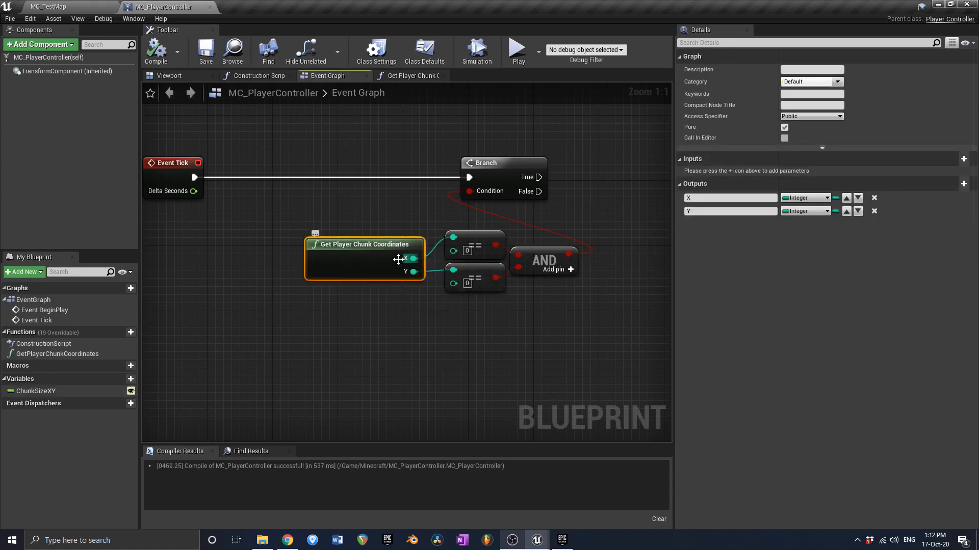
{"action": "left_click_drag", "start_coordinate": [397, 258], "coordinate": [453, 270]}
{"action": "right_click_drag", "start_coordinate": [493, 250], "coordinate": [367, 239]}
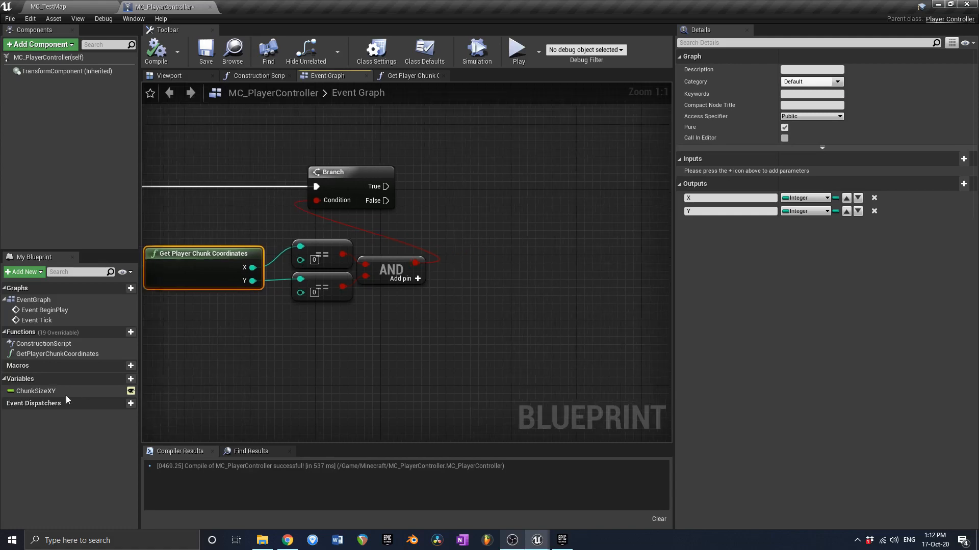
- Duplicate the ChunkSizeXY variable and name the copy LastKnownPlayerChunkCoordinates
{"action": "left_click", "coordinate": [62, 396]}
{"action": "key", "text": "ctrl+w"}
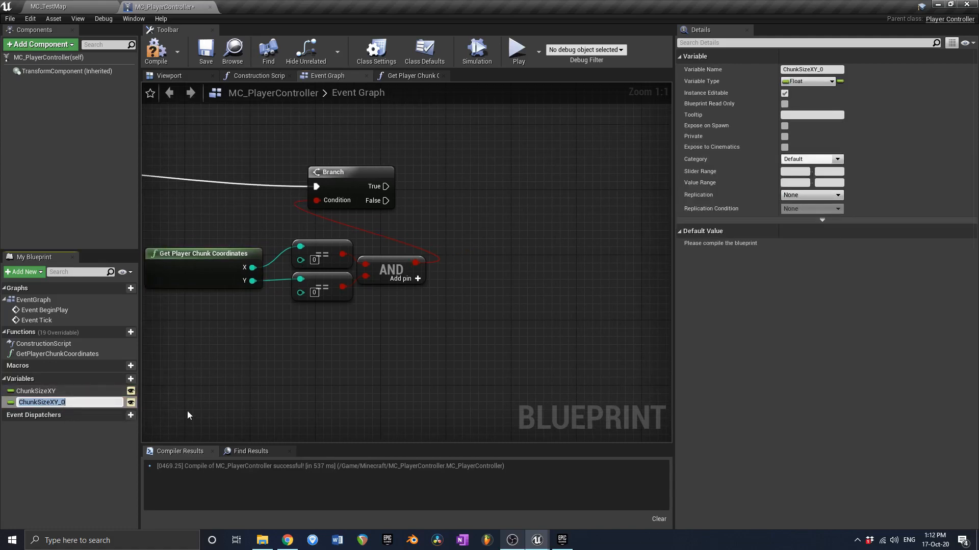
{"action": "type", "text": "LastKnownPlayer"}
{"action": "key", "text": "Return"}
{"action": "type", "text": "unkCOordin"}
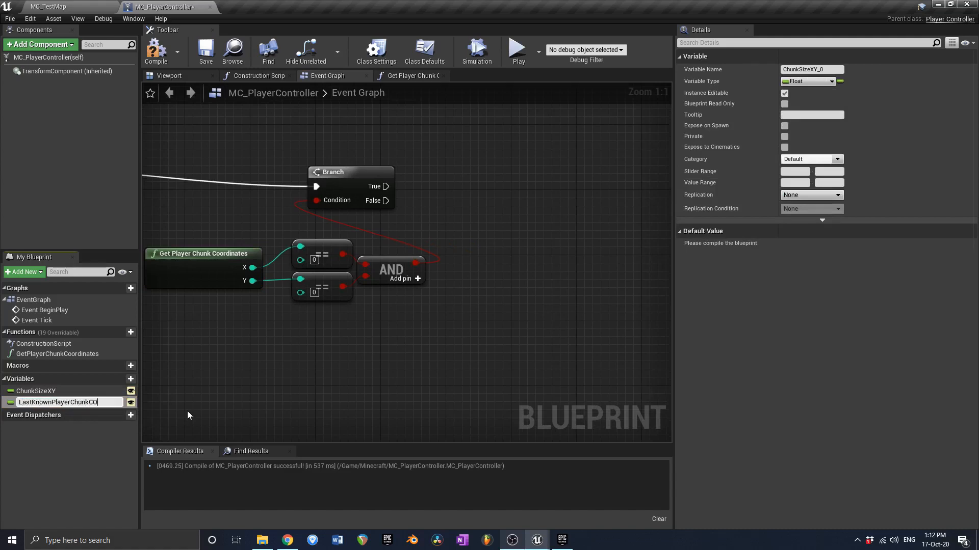
{"action": "key", "text": "BackSpace"}
{"action": "key", "text": "BackSpace"}
{"action": "key", "text": "BackSpace"}
{"action": "key", "text": "BackSpace"}
{"action": "key", "text": "BackSpace"}
{"action": "key", "text": "BackSpace"}
{"action": "type", "text": "oordinates"}
{"action": "key", "text": "Return"}
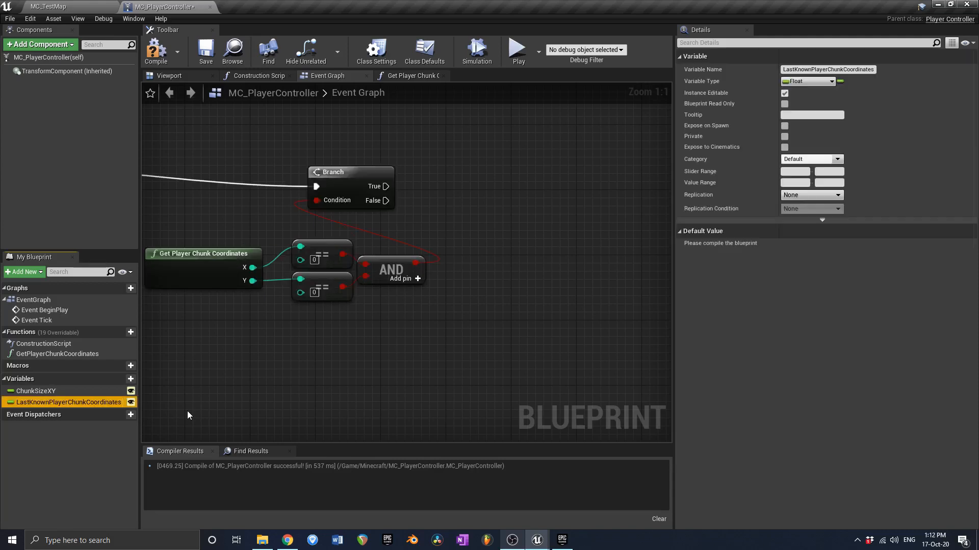
- Change LastKnownPlayerChunkCoordinates to the Int Vector type, compile, and make the variable not instance editable
{"action": "left_click", "coordinate": [808, 81]}
{"action": "type", "text": "vector"}
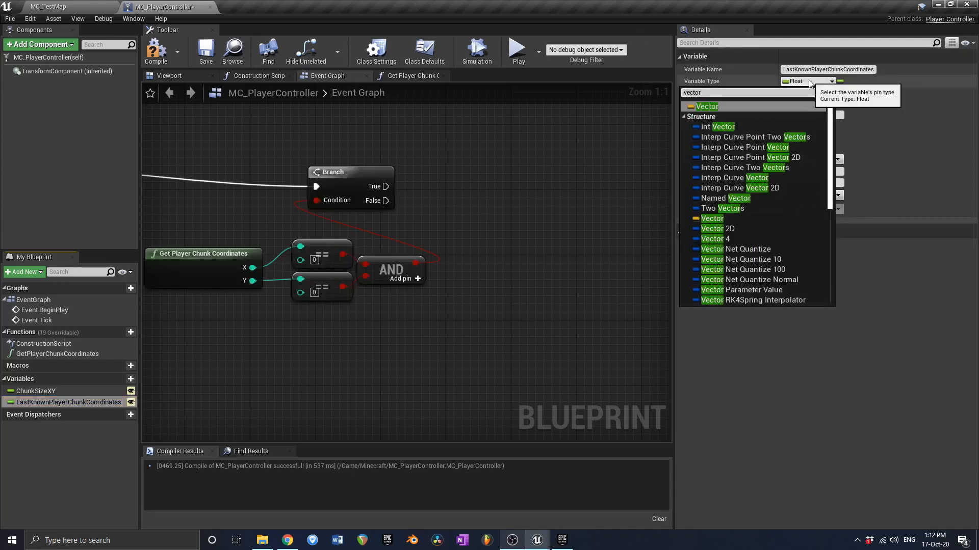
{"action": "left_click", "coordinate": [724, 126]}
{"action": "right_click_drag", "start_coordinate": [428, 261], "coordinate": [478, 253]}
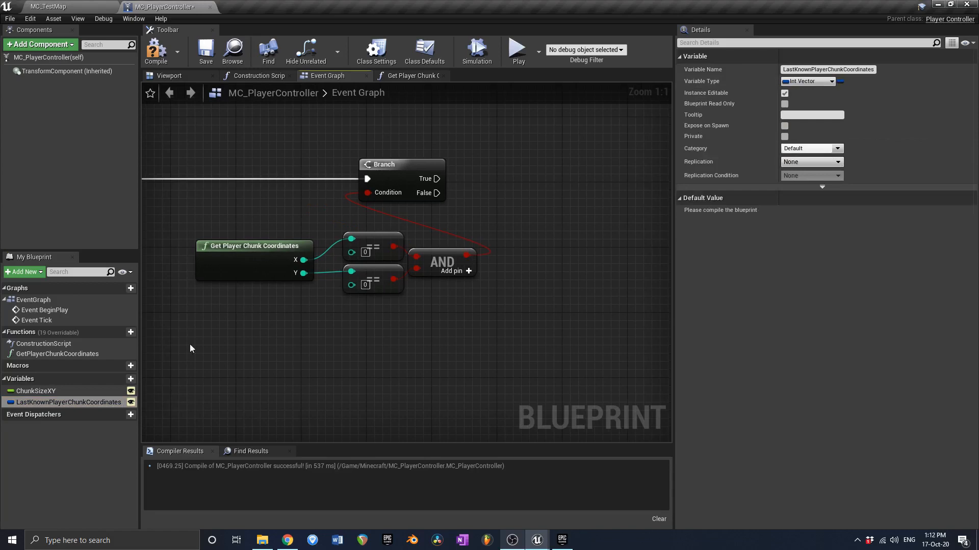
{"action": "left_click", "coordinate": [152, 63]}
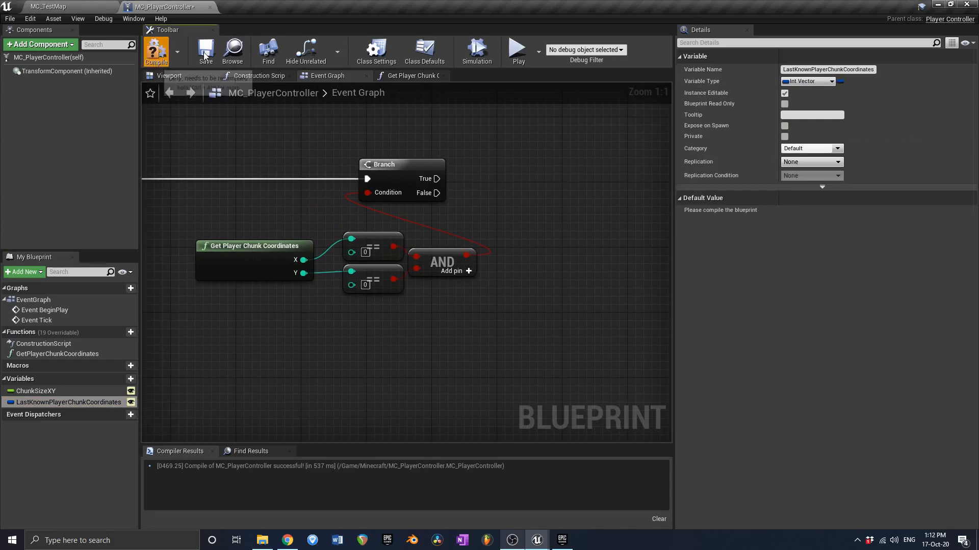
{"action": "left_click", "coordinate": [130, 403]}
- Place a getter for LastKnownPlayerChunkCoordinates below Get Player Chunk Coordinates and split its struct pin
{"action": "left_click", "coordinate": [203, 322]}
{"action": "right_click_drag", "start_coordinate": [232, 330], "coordinate": [390, 317]}
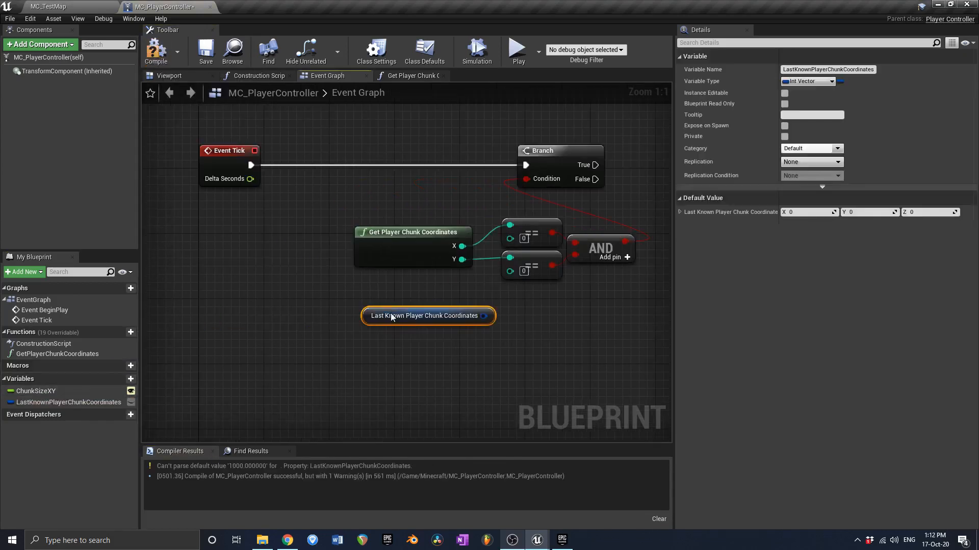
{"action": "left_click_drag", "start_coordinate": [391, 316], "coordinate": [301, 318]}
{"action": "right_click", "coordinate": [396, 317]}
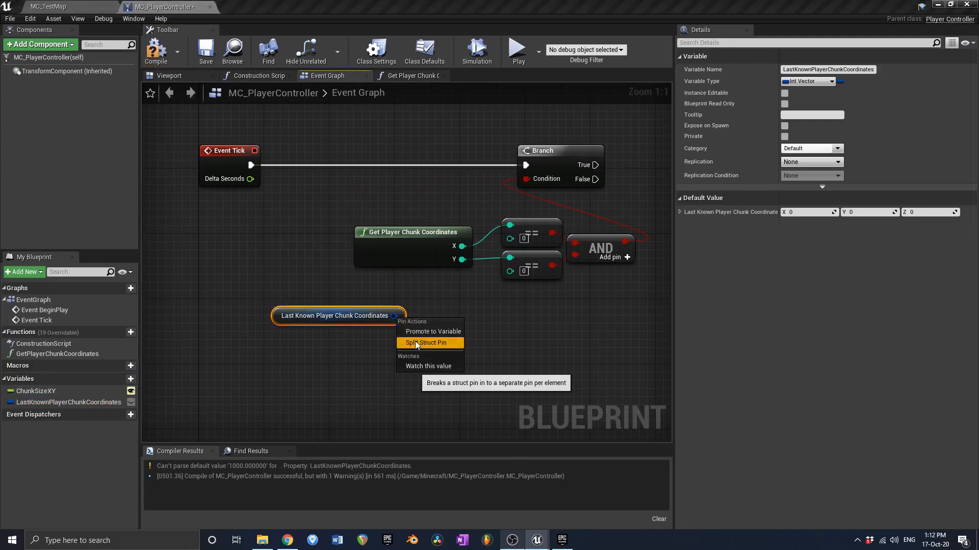
{"action": "left_click", "coordinate": [423, 342]}
{"action": "left_click_drag", "start_coordinate": [336, 320], "coordinate": [376, 312]}
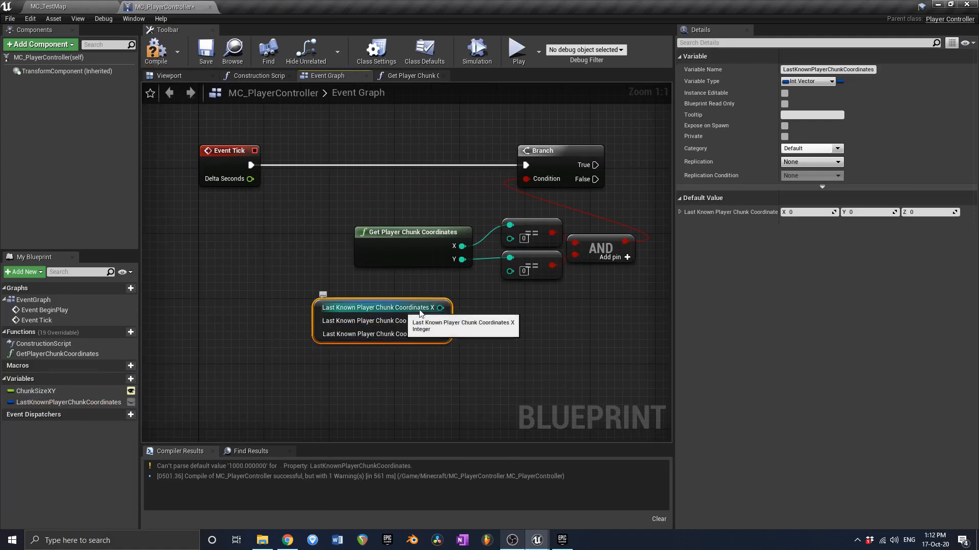
- Connect the last known X and Y coordinates to the second inputs of the matching Equal nodes, then compile and save
{"action": "left_click_drag", "start_coordinate": [440, 308], "coordinate": [510, 271]}
{"action": "left_click_drag", "start_coordinate": [379, 321], "coordinate": [403, 296]}
{"action": "right_click_drag", "start_coordinate": [403, 296], "coordinate": [275, 307]}
{"action": "left_click_drag", "start_coordinate": [303, 350], "coordinate": [504, 220]}
{"action": "right_click_drag", "start_coordinate": [504, 219], "coordinate": [534, 223]}
{"action": "left_click", "coordinate": [163, 56]}
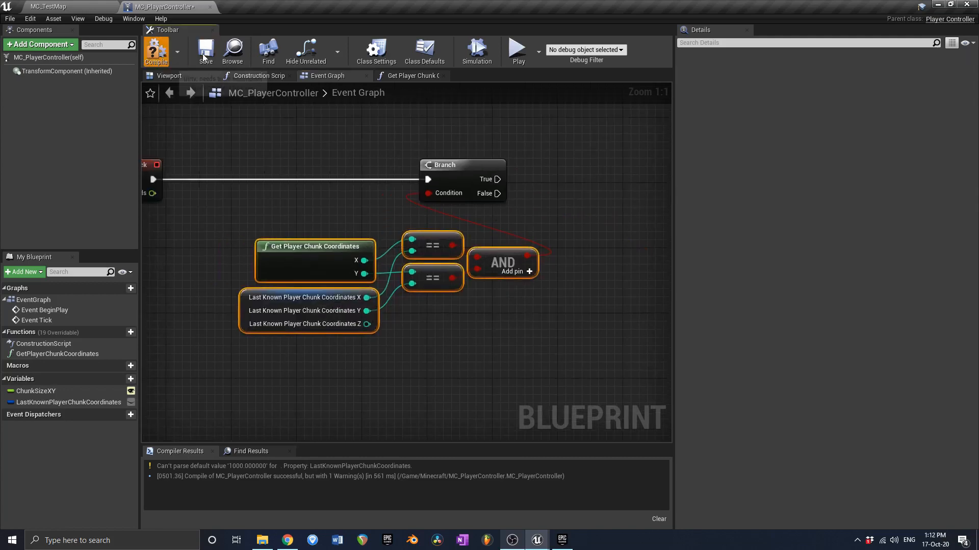
{"action": "left_click", "coordinate": [204, 55]}
- Add a reroute node from the Branch's True output and place it well beyond the Branch
{"action": "right_click_drag", "start_coordinate": [533, 198], "coordinate": [493, 217]}
{"action": "right_click_drag", "start_coordinate": [202, 196], "coordinate": [338, 196]}
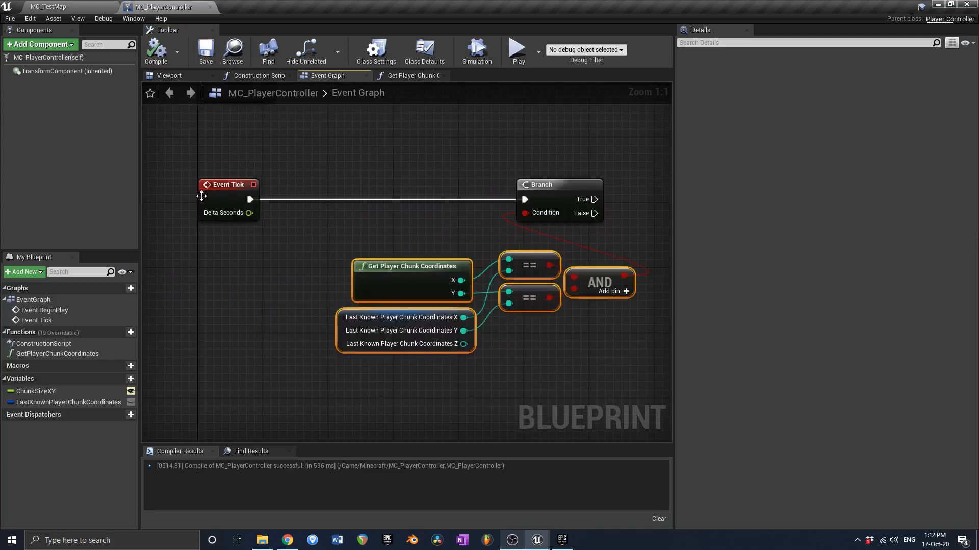
{"action": "right_click_drag", "start_coordinate": [586, 218], "coordinate": [449, 232]}
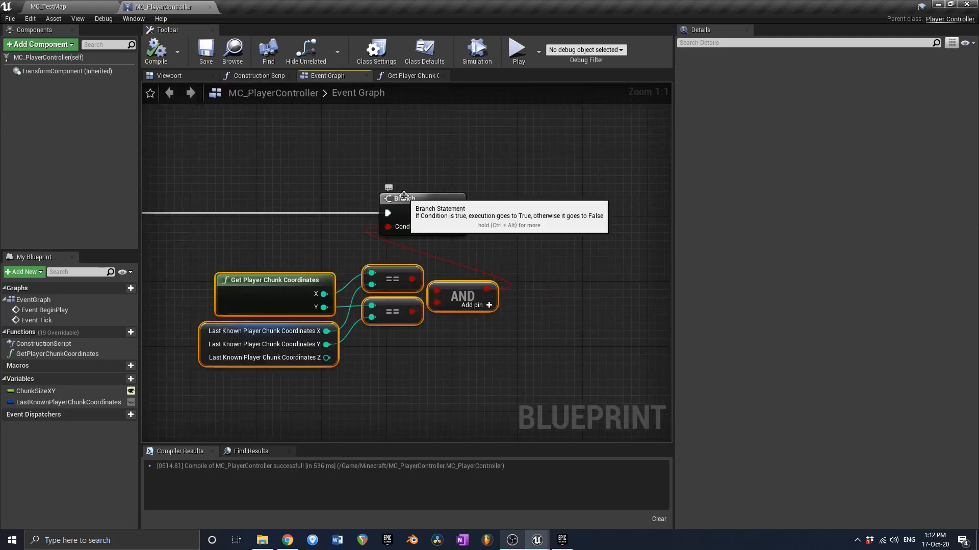
{"action": "left_click_drag", "start_coordinate": [456, 215], "coordinate": [638, 200]}
{"action": "type", "text": "rer"}
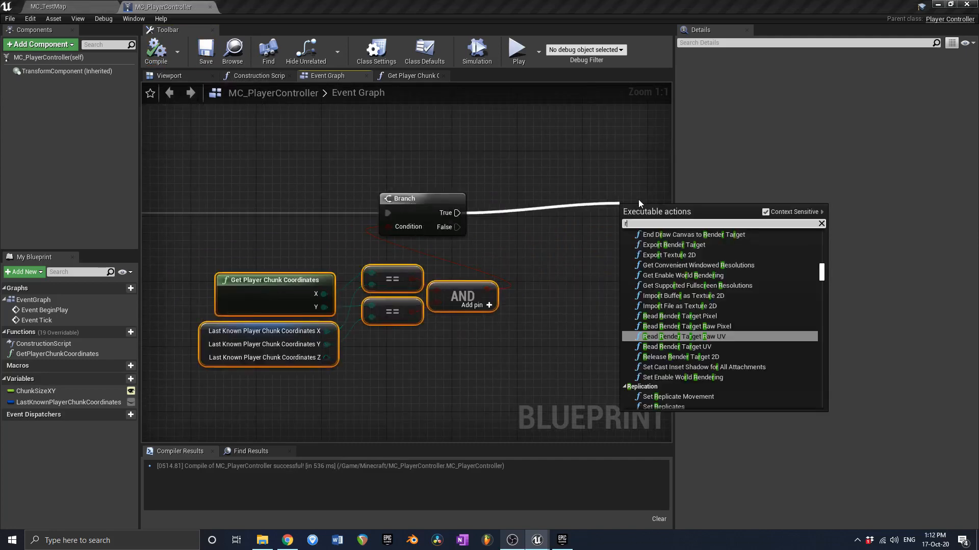
{"action": "key", "text": "Return"}
{"action": "right_click_drag", "start_coordinate": [638, 202], "coordinate": [489, 193]}
{"action": "left_click_drag", "start_coordinate": [488, 195], "coordinate": [611, 203]}
- Shift the whole group of comparison nodes back so the AND node sits under the Branch, then compile and save
{"action": "right_click_drag", "start_coordinate": [358, 306], "coordinate": [464, 281]}
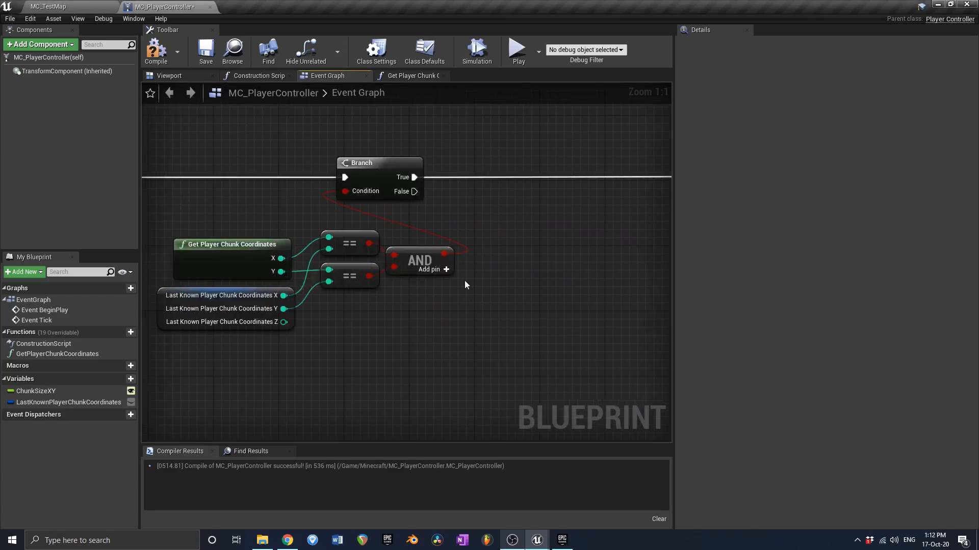
{"action": "left_click_drag", "start_coordinate": [427, 218], "coordinate": [230, 306]}
{"action": "left_click_drag", "start_coordinate": [432, 259], "coordinate": [392, 260]}
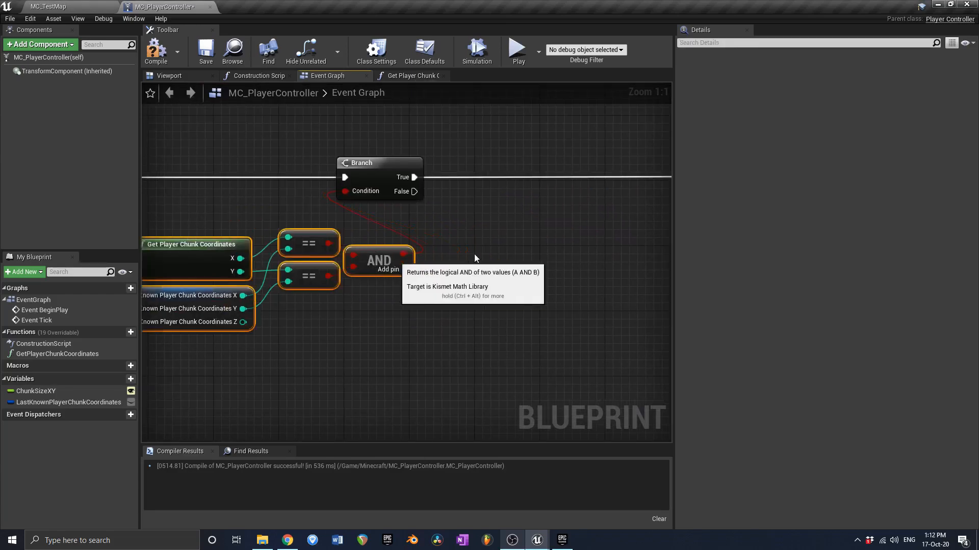
{"action": "left_click", "coordinate": [156, 51]}
{"action": "left_click", "coordinate": [206, 50]}
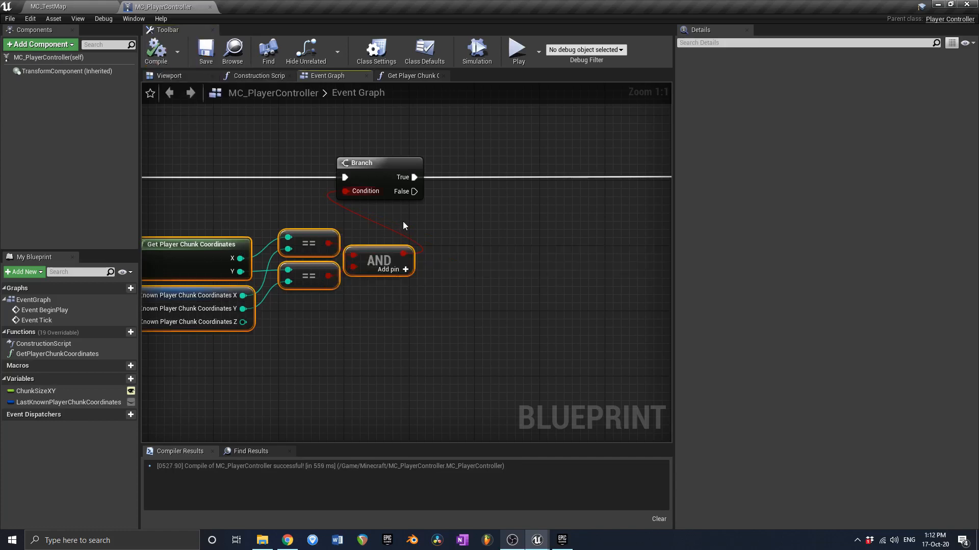
- Add a reroute node from the Branch's False output and connect it to a new SET node for LastKnownPlayerChunkCoordinates
{"action": "right_click_drag", "start_coordinate": [413, 205], "coordinate": [389, 191]}
{"action": "left_click_drag", "start_coordinate": [389, 178], "coordinate": [478, 298]}
{"action": "type", "text": "rer"}
{"action": "key", "text": "Return"}
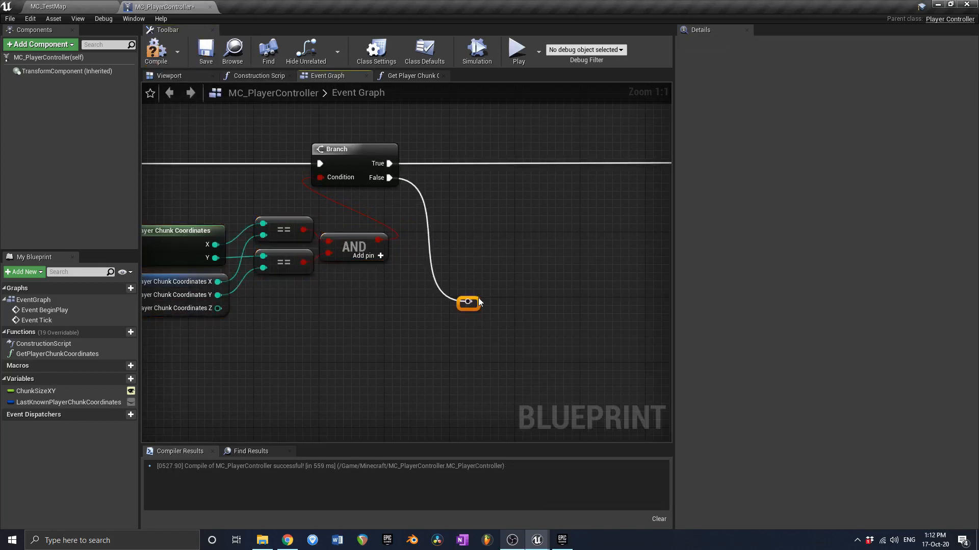
{"action": "left_click_drag", "start_coordinate": [121, 401], "coordinate": [468, 302]}
{"action": "left_click", "coordinate": [505, 313]}
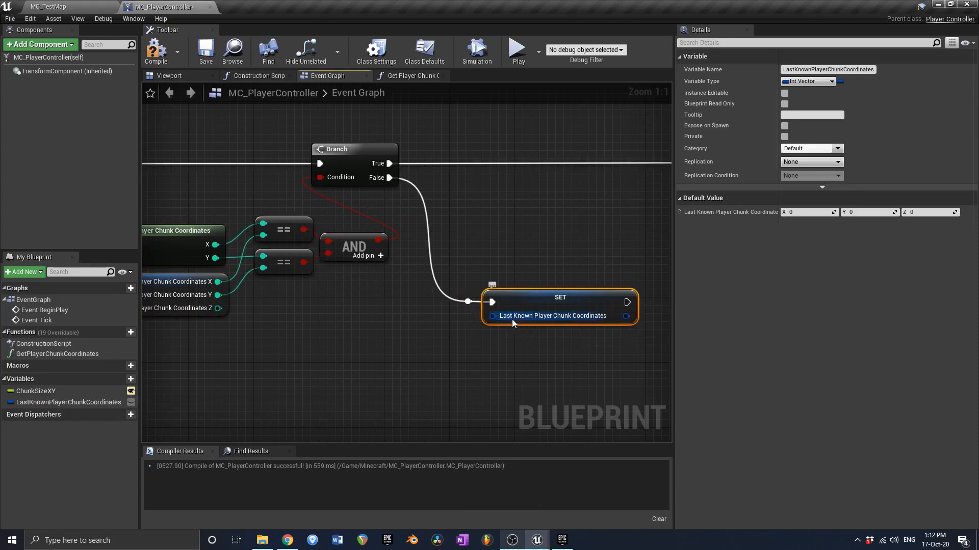
- Duplicate the Get Player Chunk Coordinates node and place the copy beside the SET node
{"action": "right_click_drag", "start_coordinate": [173, 271], "coordinate": [313, 260]}
{"action": "left_click", "coordinate": [332, 229]}
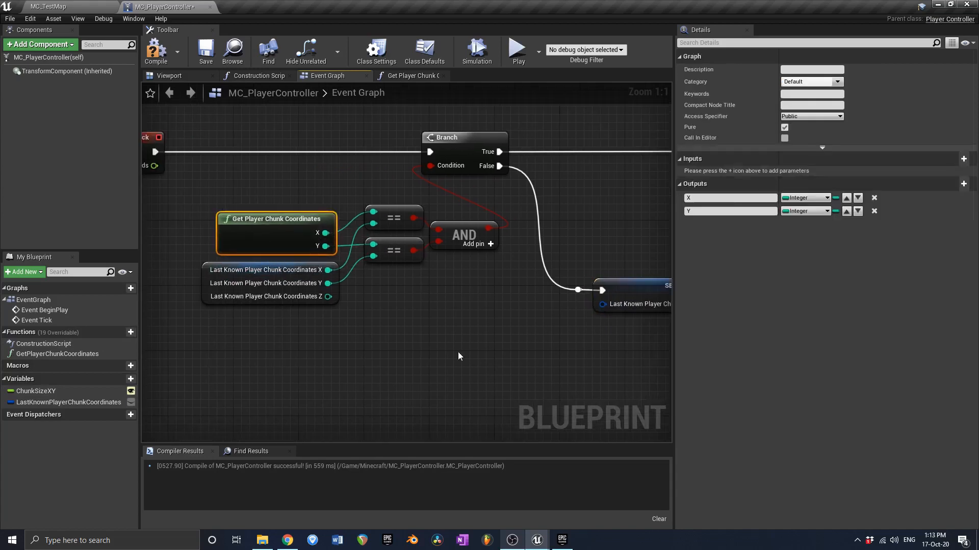
{"action": "key", "text": "ctrl+v"}
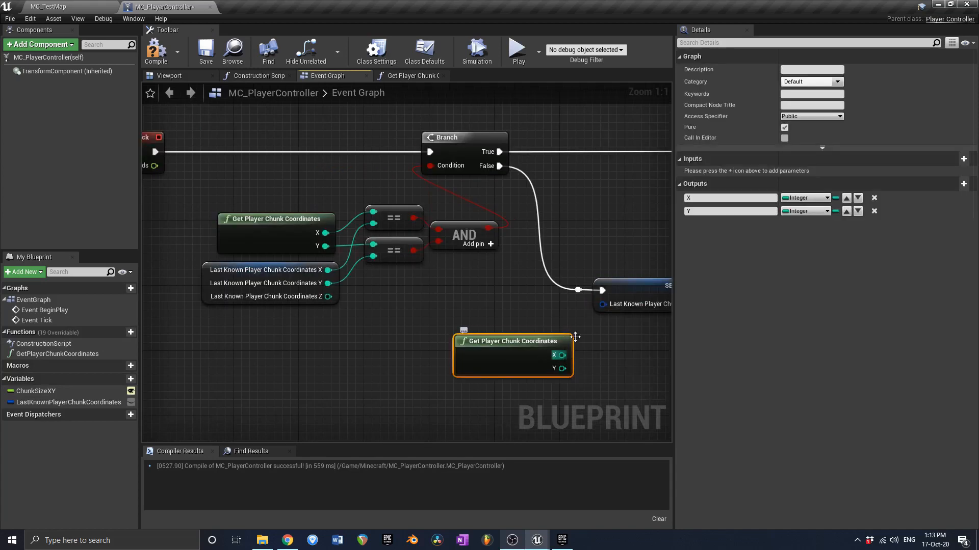
- Split the SET node's struct input and connect the copied function's X and Y outputs to its X and Y inputs
{"action": "right_click", "coordinate": [604, 310]}
{"action": "left_click", "coordinate": [618, 331]}
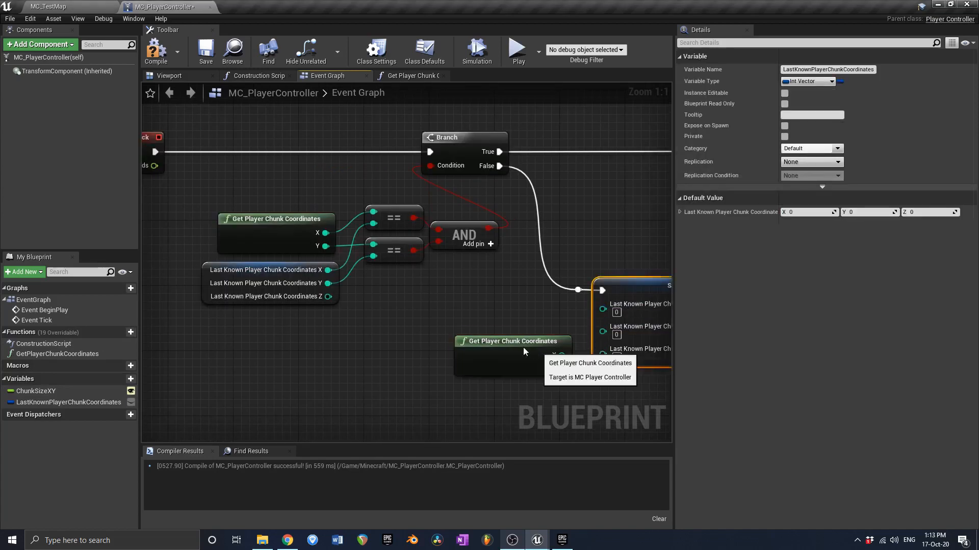
{"action": "left_click_drag", "start_coordinate": [566, 362], "coordinate": [533, 333]}
{"action": "right_click_drag", "start_coordinate": [540, 333], "coordinate": [429, 327]}
{"action": "right_click_drag", "start_coordinate": [330, 156], "coordinate": [373, 155]}
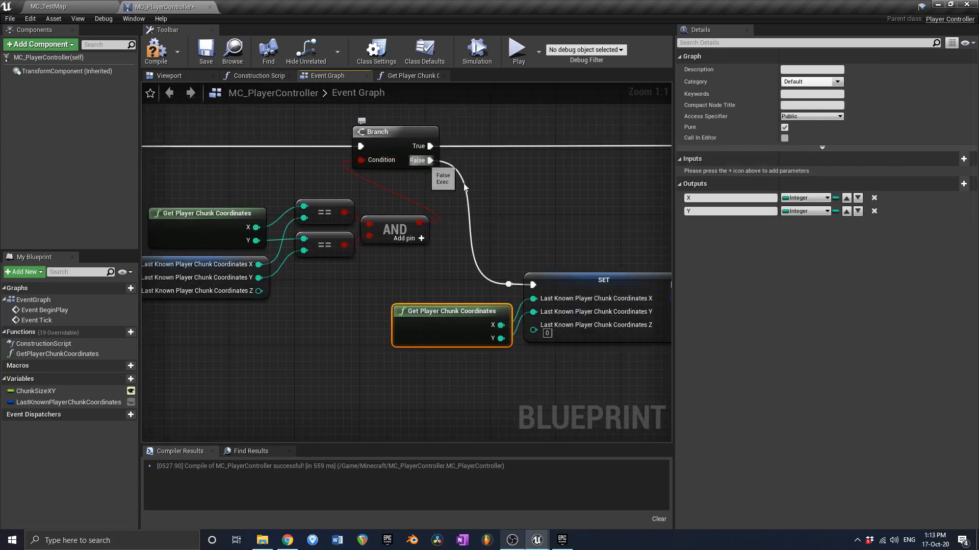
{"action": "right_click_drag", "start_coordinate": [514, 286], "coordinate": [429, 294]}
{"action": "scroll", "coordinate": [429, 294], "scroll_direction": "down", "scroll_amount": 1}
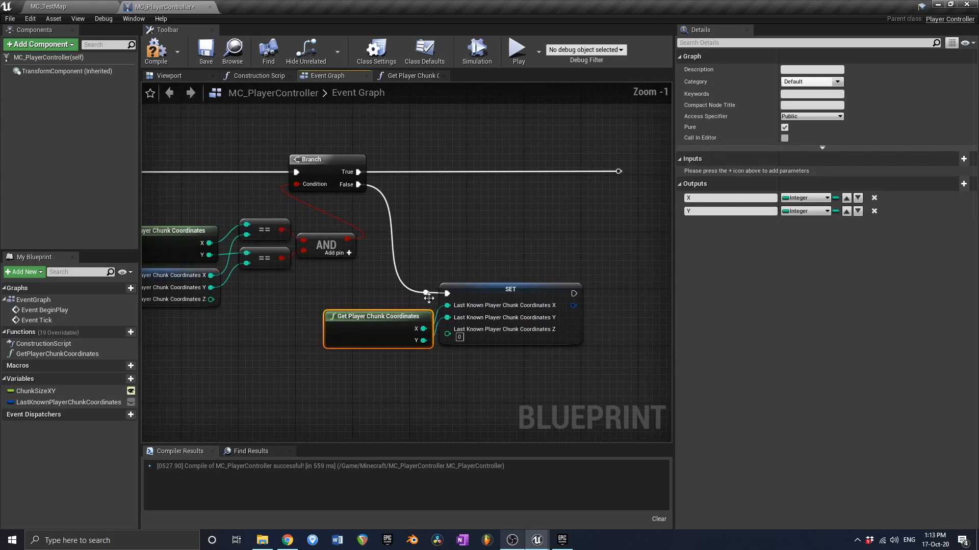
- Check the comparison nodes, Branch and SET node in the Event Graph, and compile and save the blueprint
{"action": "left_click", "coordinate": [501, 294]}
{"action": "right_click_drag", "start_coordinate": [390, 262], "coordinate": [537, 282]}
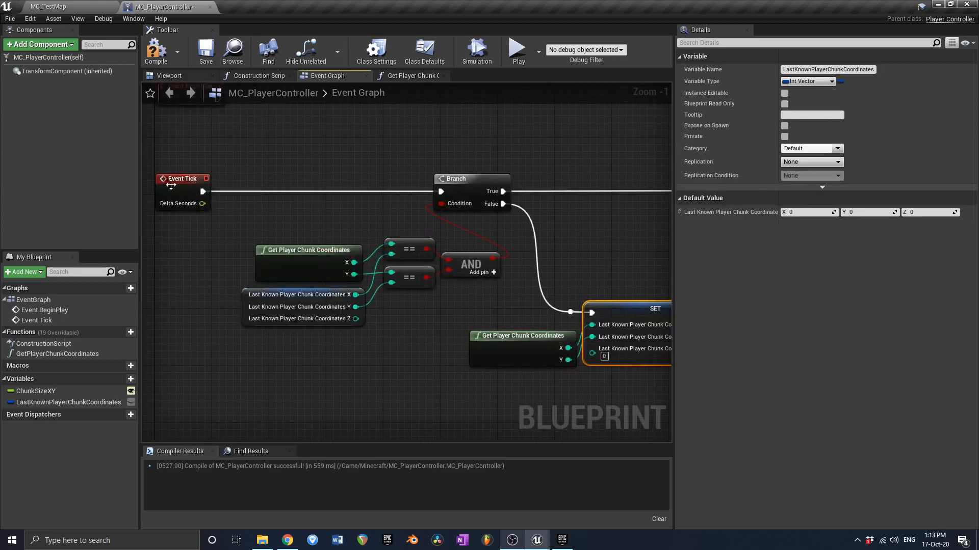
{"action": "left_click", "coordinate": [449, 181]}
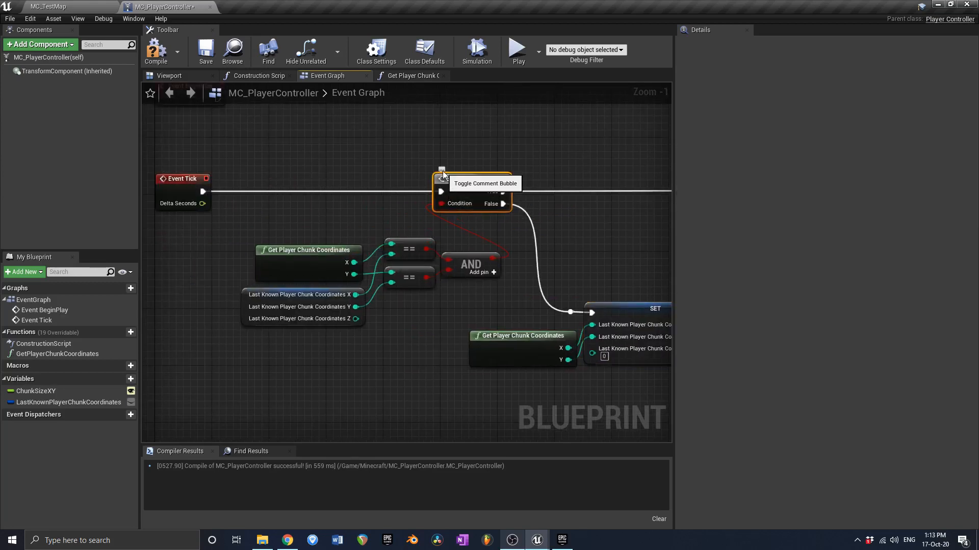
{"action": "right_click_drag", "start_coordinate": [418, 313], "coordinate": [322, 278]}
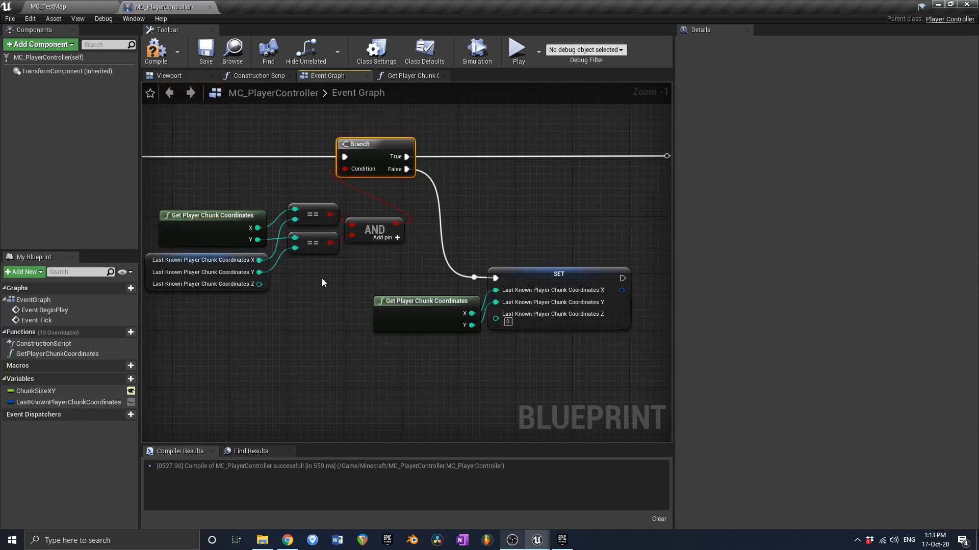
{"action": "left_click", "coordinate": [165, 271]}
{"action": "left_click", "coordinate": [207, 230], "text": "ctrl"}
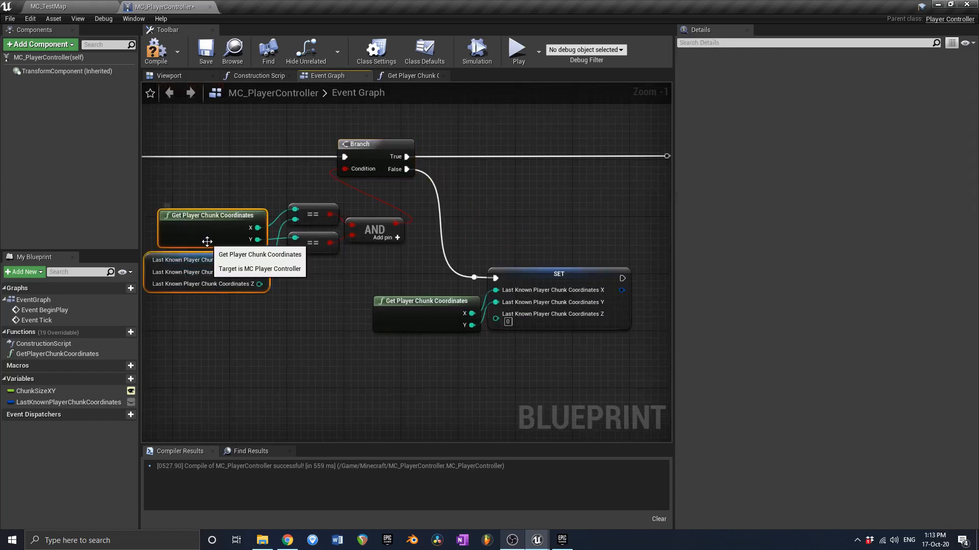
{"action": "left_click", "coordinate": [156, 50]}
{"action": "left_click", "coordinate": [208, 55]}
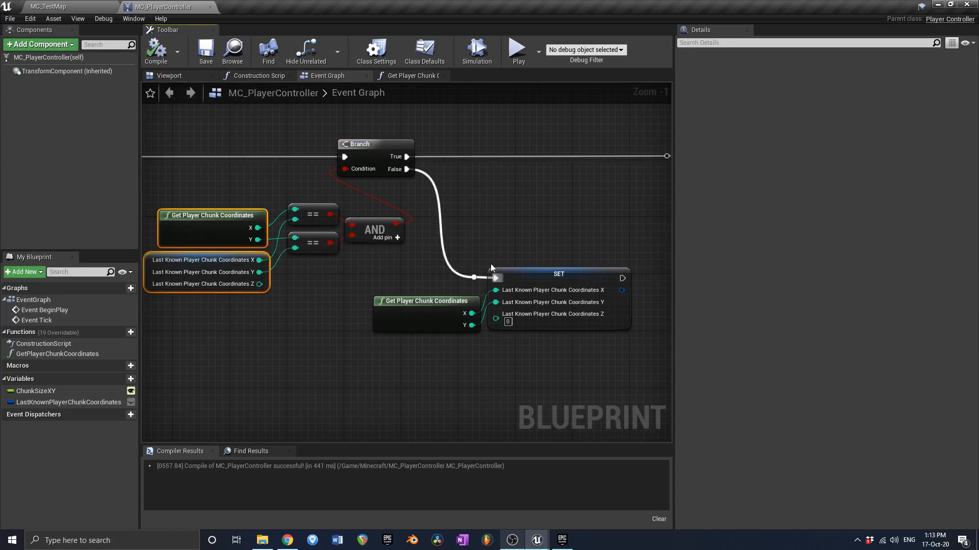
- Add a custom event named "Player Has Changed Chunk Coordinates" below the Event Tick logic, then compile and save
{"action": "scroll", "coordinate": [484, 275], "scroll_direction": "down", "scroll_amount": 2}
{"action": "right_click_drag", "start_coordinate": [186, 386], "coordinate": [294, 341]}
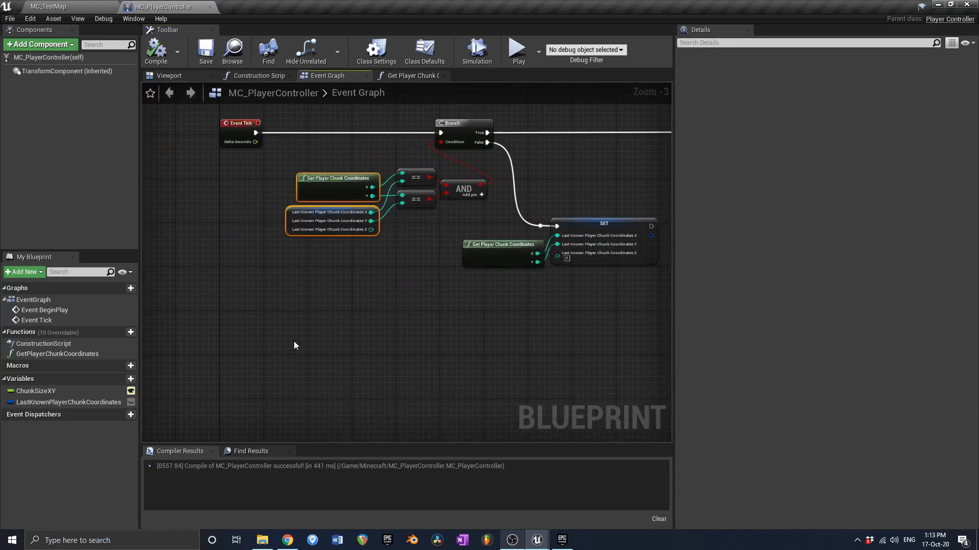
{"action": "right_click", "coordinate": [224, 348]}
{"action": "type", "text": "custom event"}
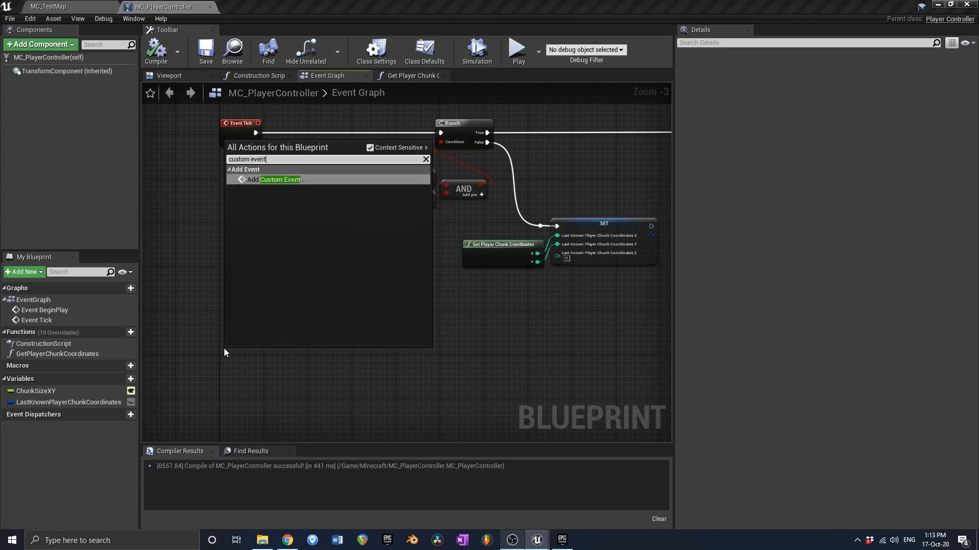
{"action": "key", "text": "Return"}
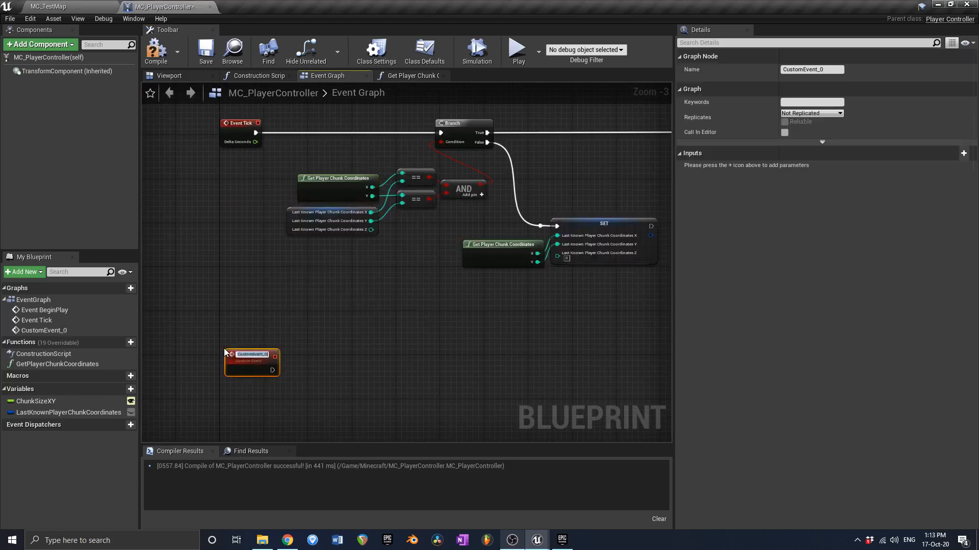
{"action": "type", "text": "Player"}
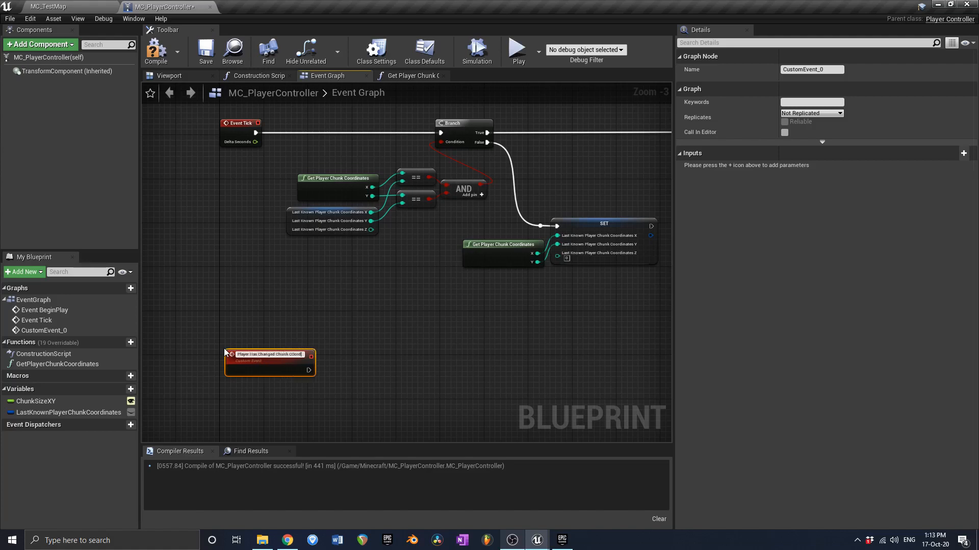
{"action": "type", "text": "Has Changed Chunk Coordinates"}
{"action": "key", "text": "Return"}
{"action": "left_click_drag", "start_coordinate": [283, 366], "coordinate": [278, 388]}
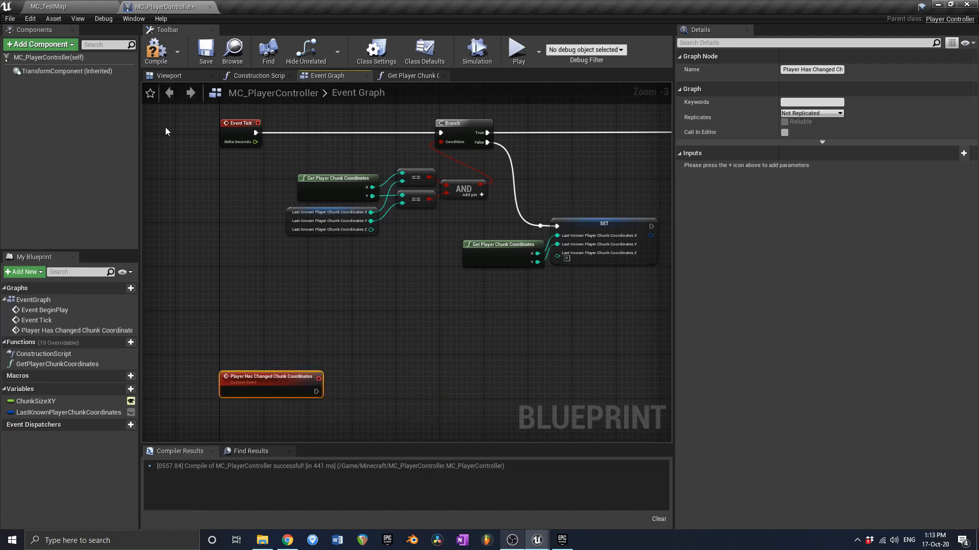
{"action": "left_click", "coordinate": [156, 51]}
{"action": "left_click", "coordinate": [206, 51]}
- Call Player Has Changed Chunk Coordinates from the SET node's execution output, align the call with it, and compile and save
{"action": "scroll", "coordinate": [483, 221], "scroll_direction": "up", "scroll_amount": 3}
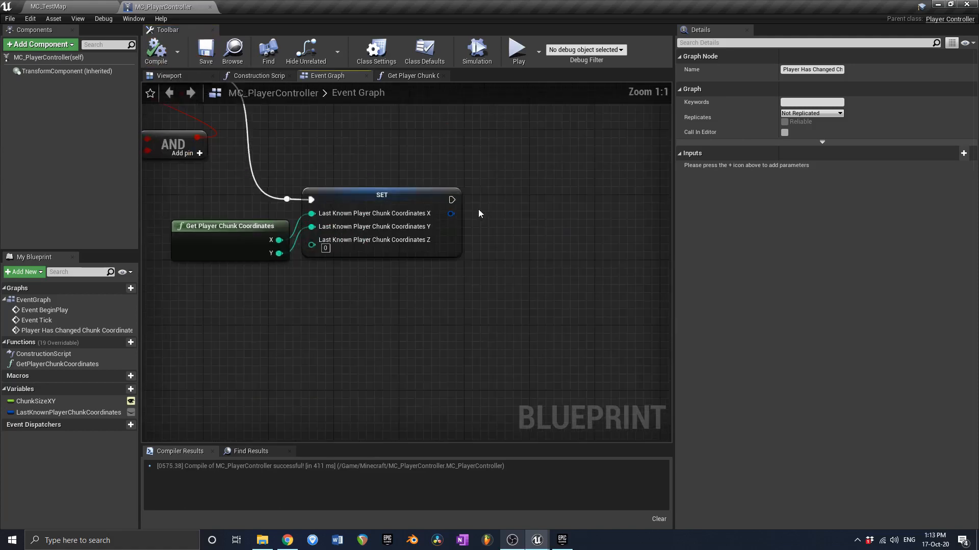
{"action": "right_click", "coordinate": [482, 198]}
{"action": "left_click", "coordinate": [472, 204]}
{"action": "left_click_drag", "start_coordinate": [451, 200], "coordinate": [524, 206]}
{"action": "type", "text": "player has changed"}
{"action": "key", "text": "Return"}
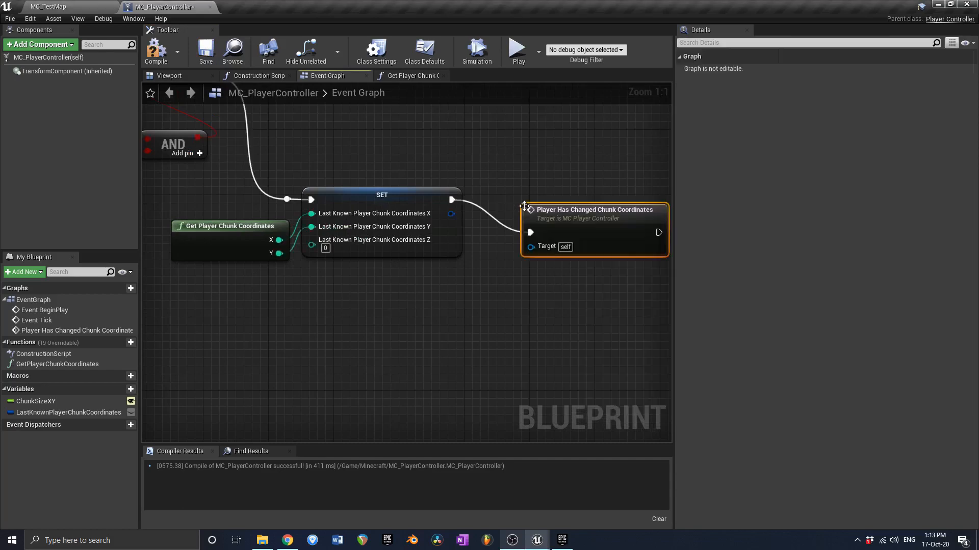
{"action": "key", "text": "F7"}
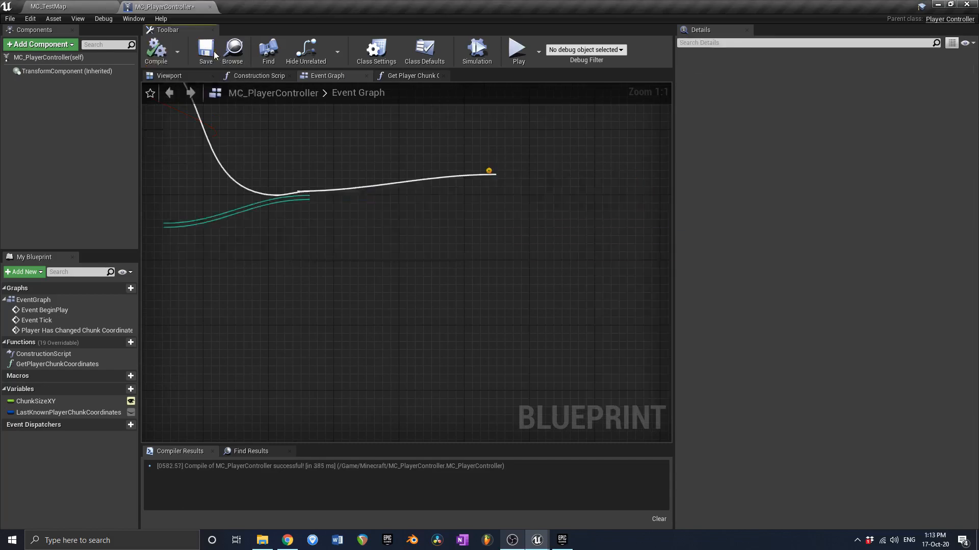
{"action": "key", "text": "ctrl+s"}
- Examine the Event Tick chain and the Player Has Changed Chunk Coordinates custom event below it
{"action": "left_click", "coordinate": [512, 540]}
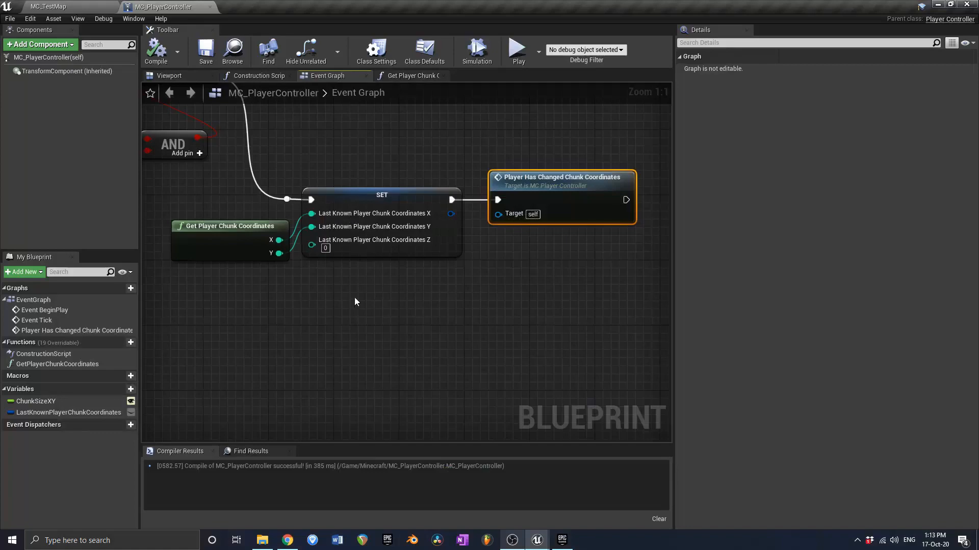
{"action": "scroll", "coordinate": [355, 302], "scroll_direction": "down", "scroll_amount": 5}
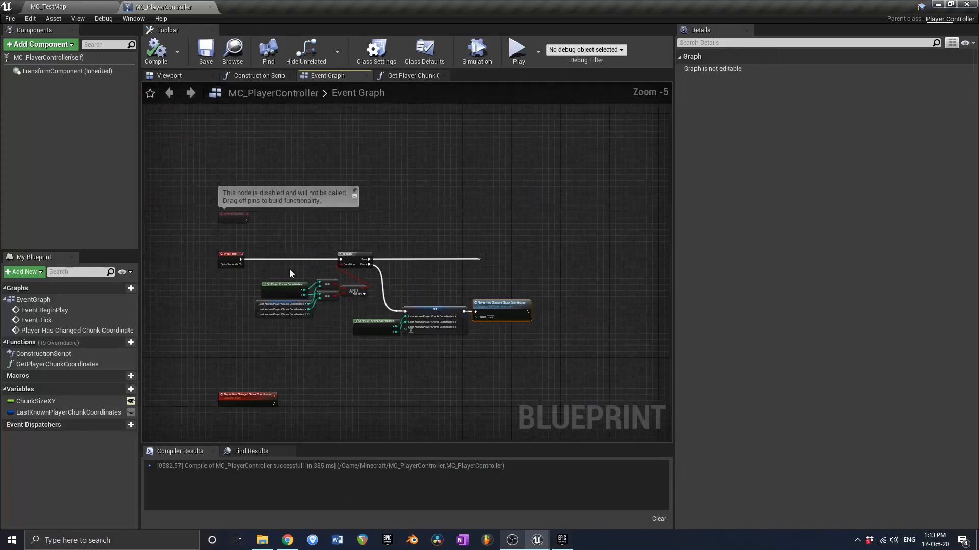
{"action": "scroll", "coordinate": [357, 303], "scroll_direction": "up", "scroll_amount": 3}
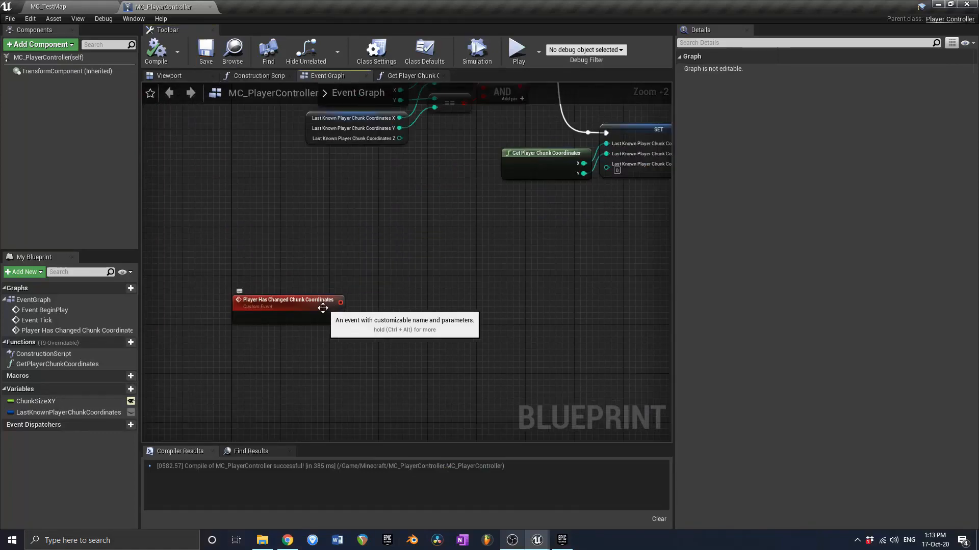
{"action": "right_click_drag", "start_coordinate": [343, 312], "coordinate": [305, 332]}
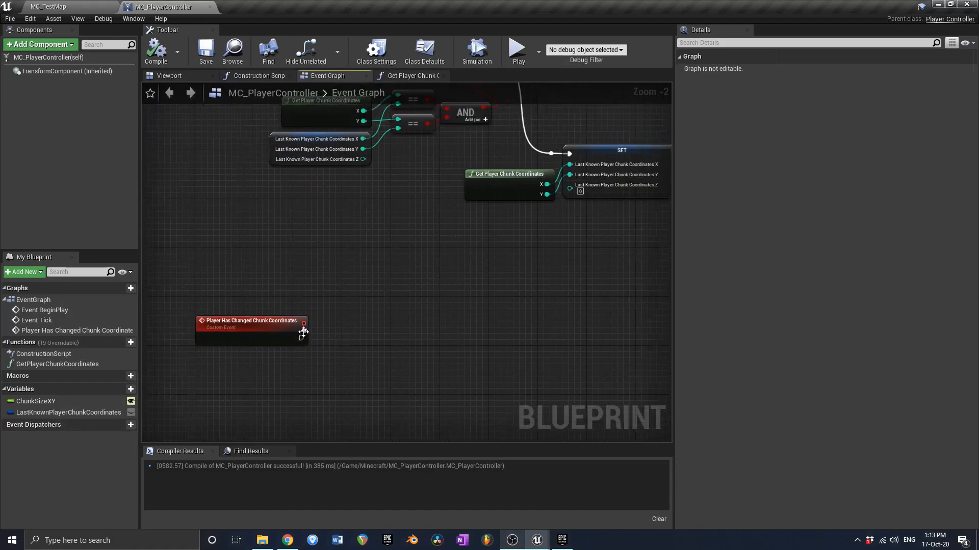
{"action": "scroll", "coordinate": [307, 334], "scroll_direction": "down", "scroll_amount": 1}
{"action": "right_click_drag", "start_coordinate": [393, 329], "coordinate": [280, 354]}
{"action": "right_click_drag", "start_coordinate": [339, 355], "coordinate": [346, 308]}
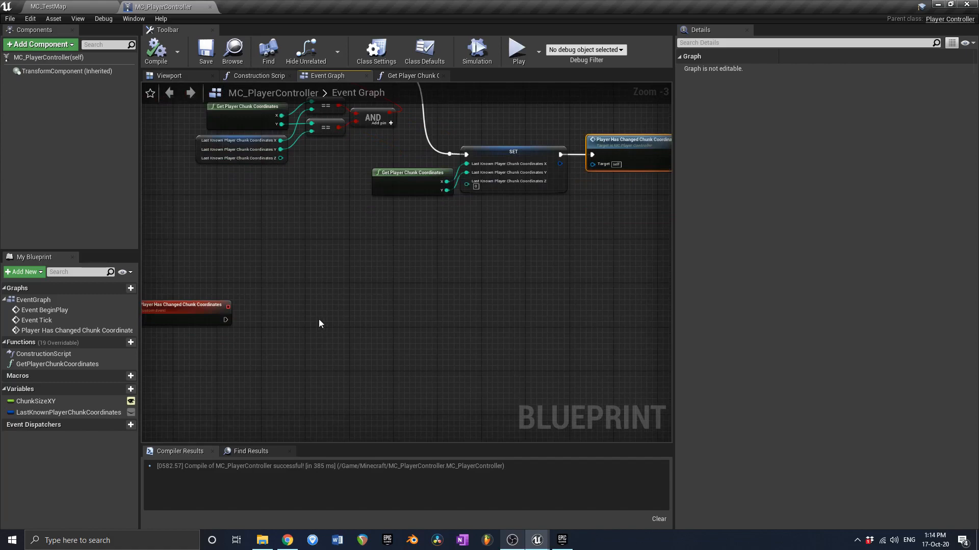
{"action": "right_click_drag", "start_coordinate": [260, 326], "coordinate": [289, 300]}
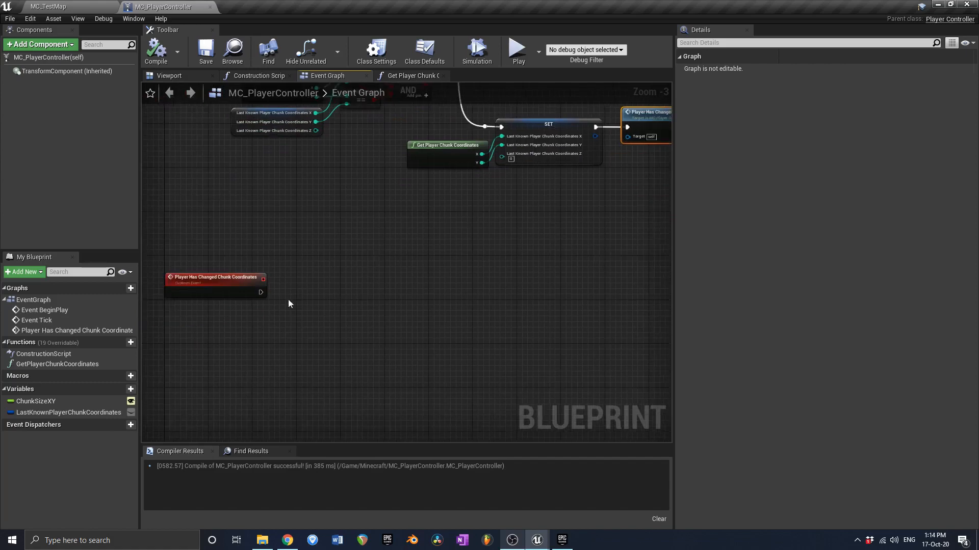
- Create a new function named SpawnNewChunksWithinRenderRange in MC_PlayerController, then compile and save
{"action": "left_click", "coordinate": [129, 345]}
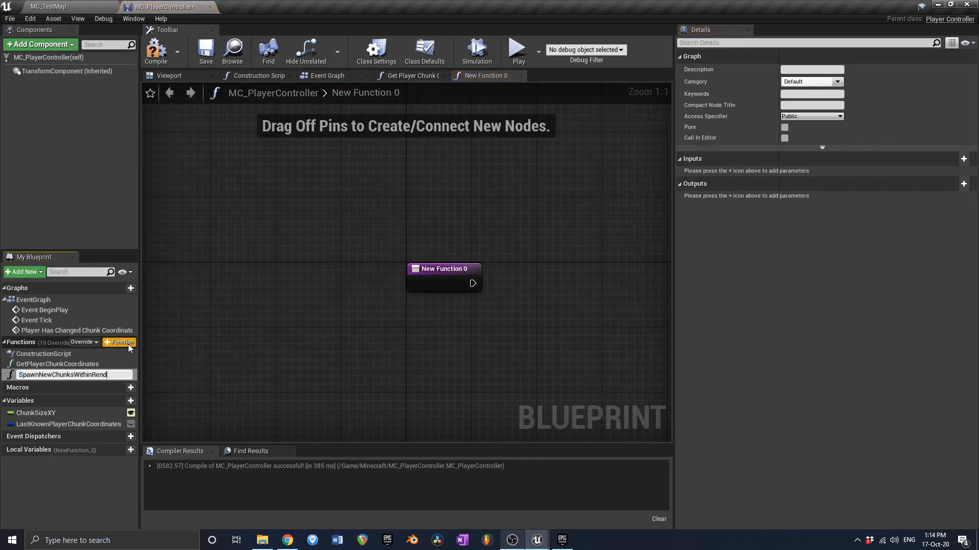
{"action": "type", "text": "SpawnNewChunksWithinRenderRange"}
{"action": "key", "text": "Return"}
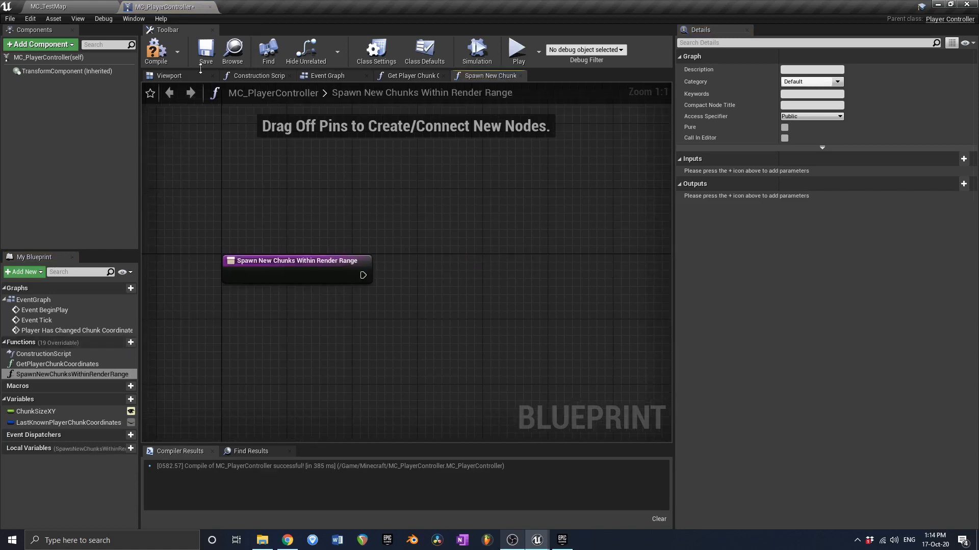
{"action": "left_click", "coordinate": [156, 49]}
{"action": "left_click", "coordinate": [206, 49]}
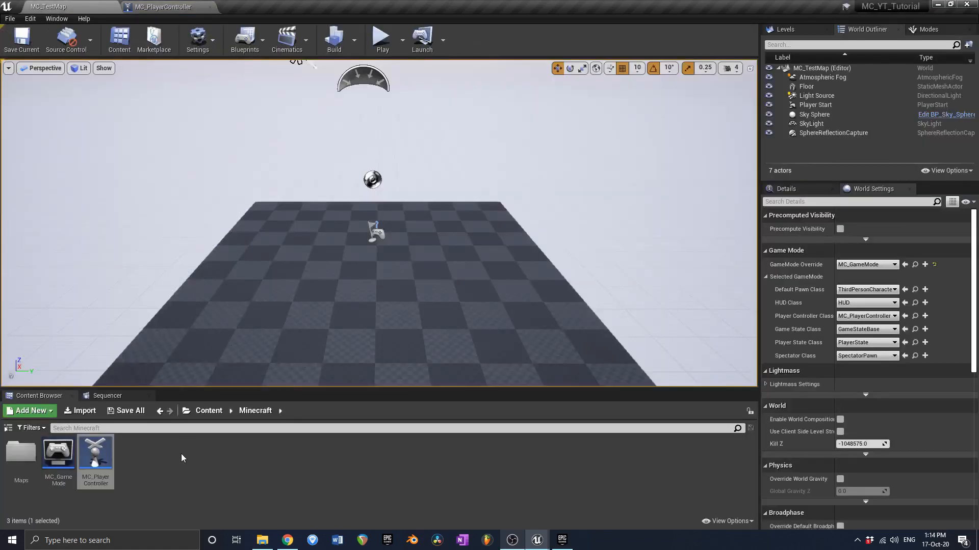
- Create an Actor-based Blueprint Class named MC_ChunkBP in the Minecraft content folder and open it for editing
{"action": "left_click", "coordinate": [181, 454]}
{"action": "right_click", "coordinate": [167, 458]}
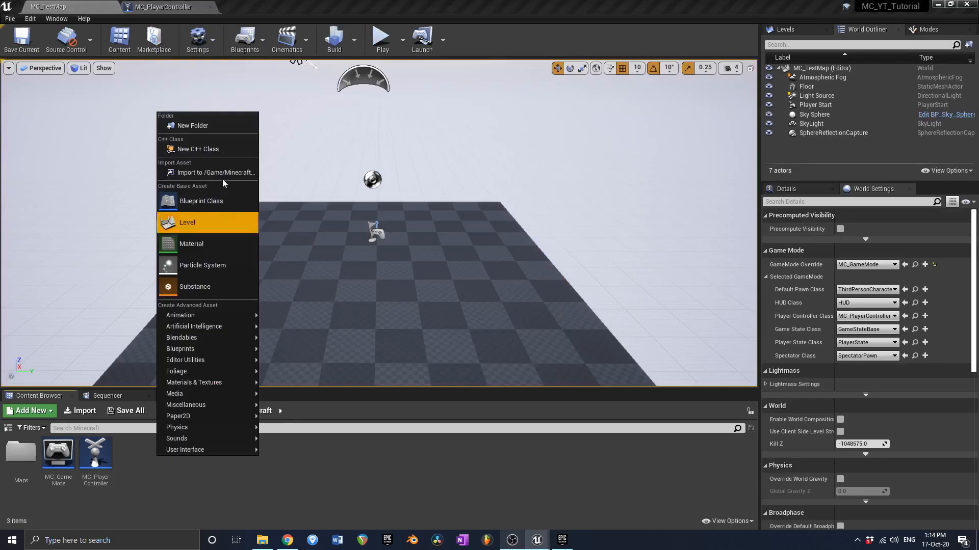
{"action": "left_click", "coordinate": [222, 197]}
{"action": "left_click", "coordinate": [421, 186]}
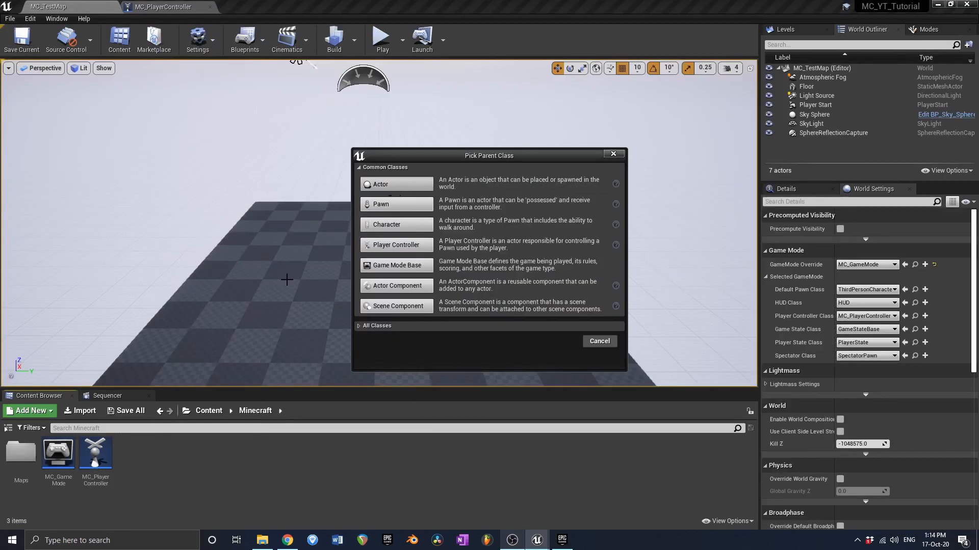
{"action": "key", "text": "BackSpace"}
{"action": "key", "text": "BackSpace"}
{"action": "key", "text": "BackSpace"}
{"action": "key", "text": "BackSpace"}
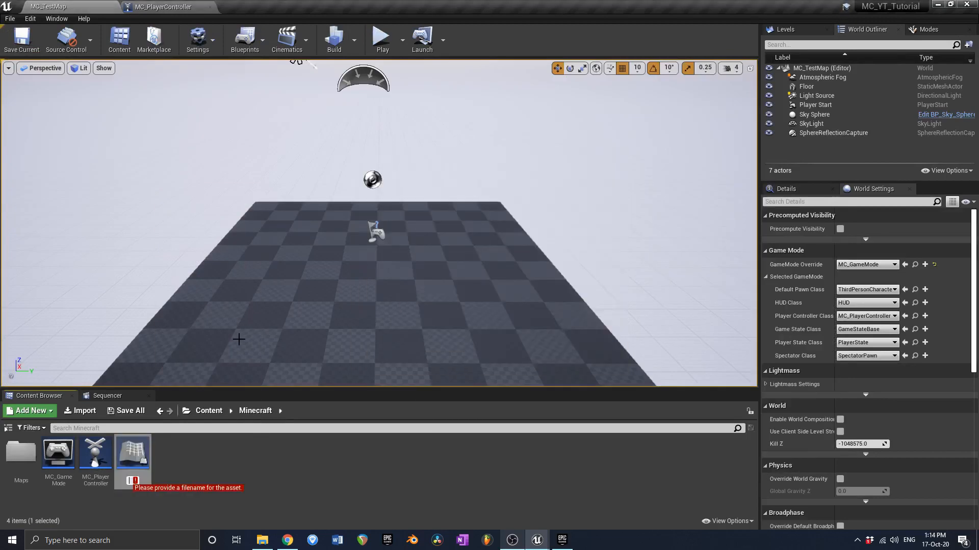
{"action": "type", "text": "MC_Chunk"}
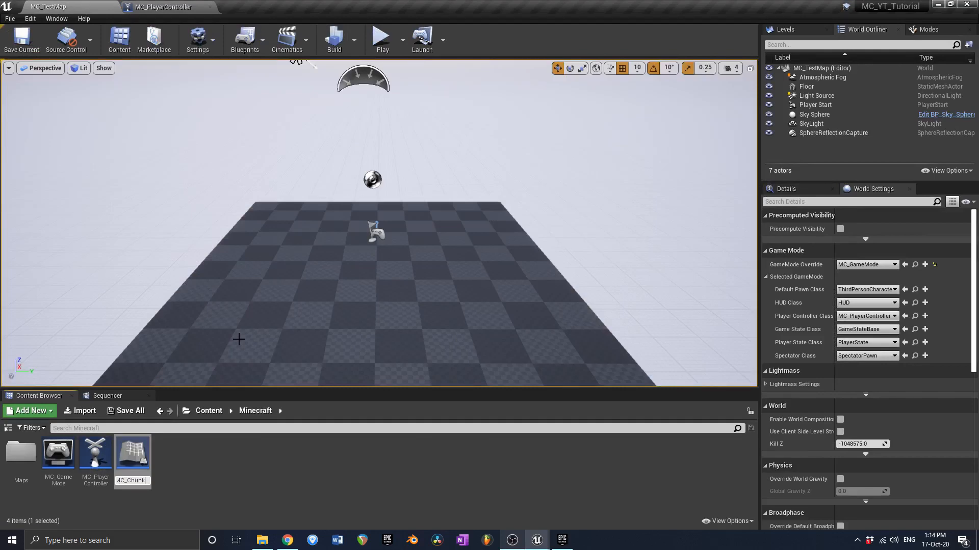
{"action": "type", "text": "BP"}
{"action": "key", "text": "Return"}
{"action": "key", "text": "Return"}
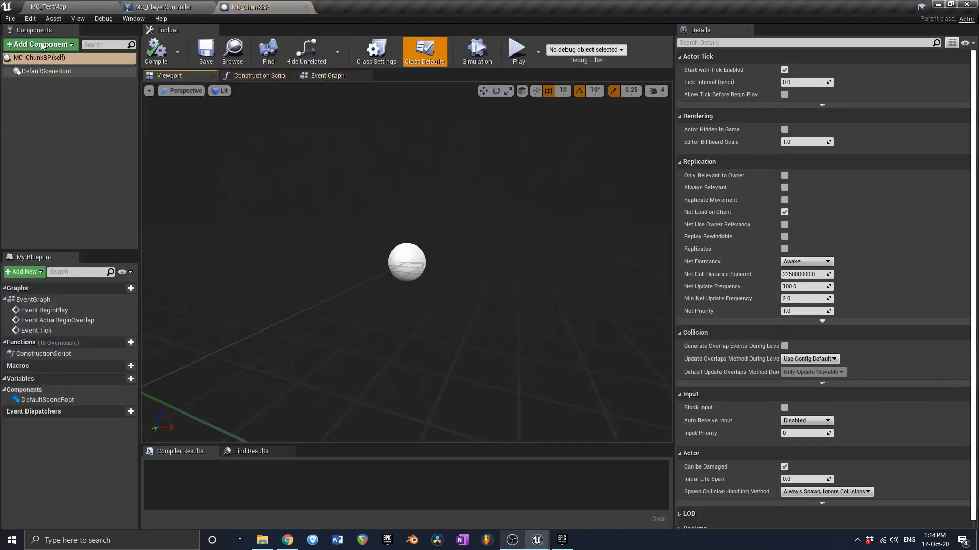
- Add a Plane component to MC_ChunkBP, then compile and save the blueprint
{"action": "left_click", "coordinate": [42, 45]}
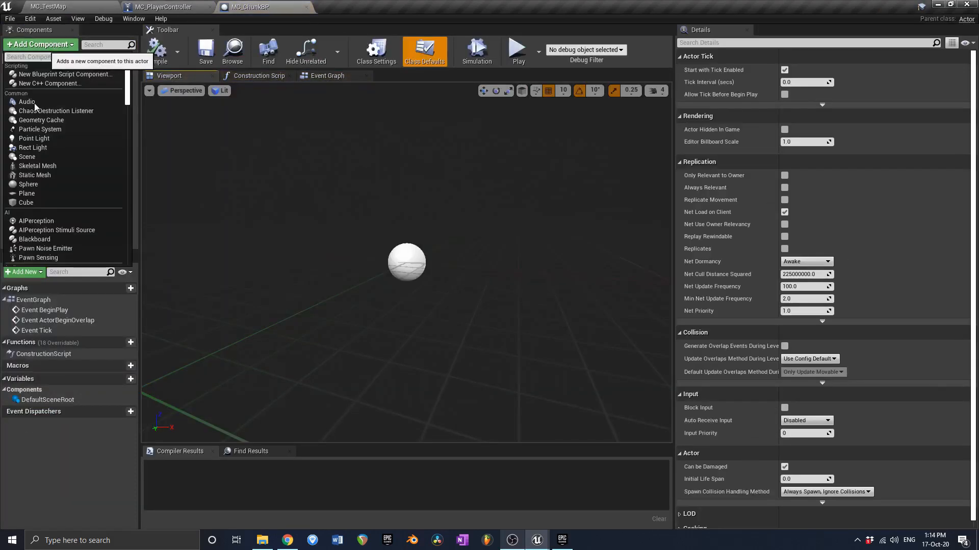
{"action": "left_click", "coordinate": [70, 194]}
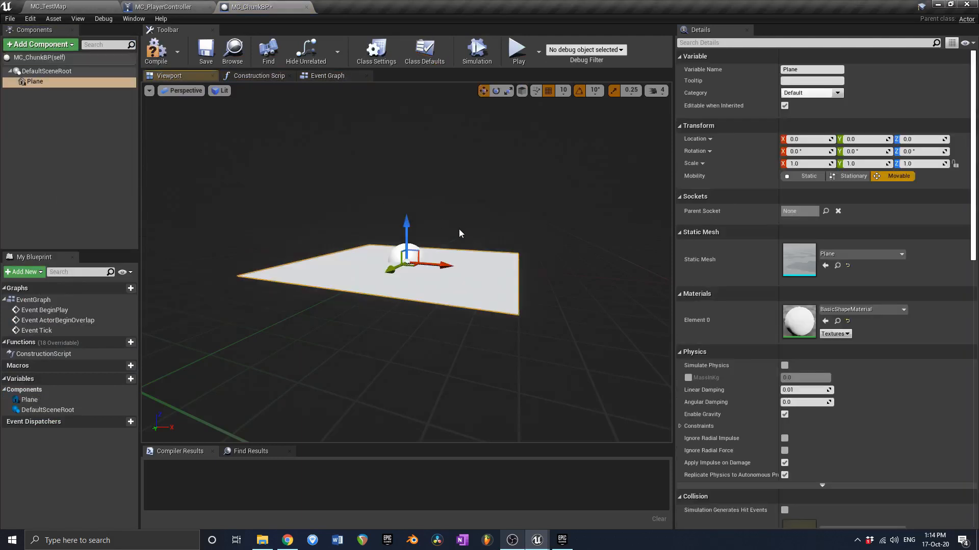
{"action": "left_click", "coordinate": [156, 50]}
{"action": "left_click", "coordinate": [206, 49]}
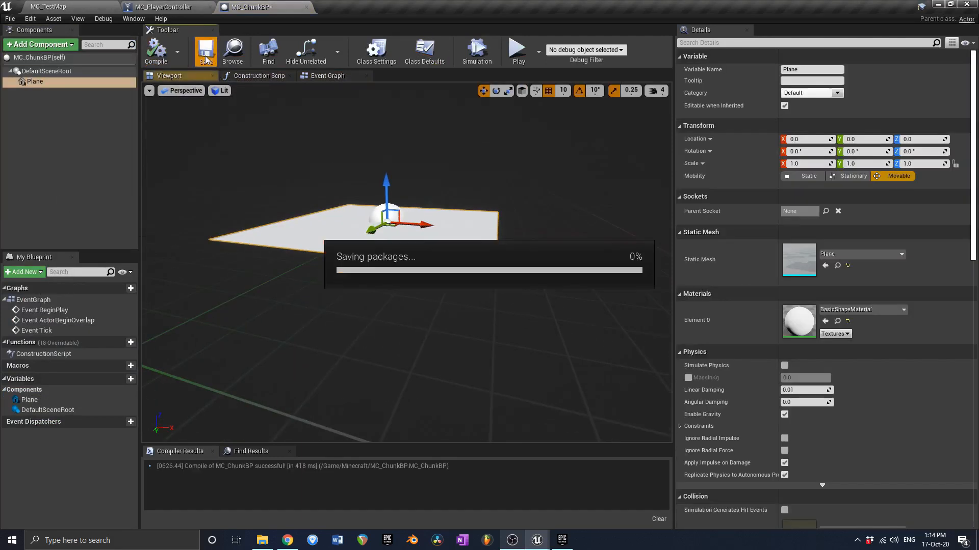
- Set the viewport's position grid snap size to 100
{"action": "left_click", "coordinate": [562, 90]}
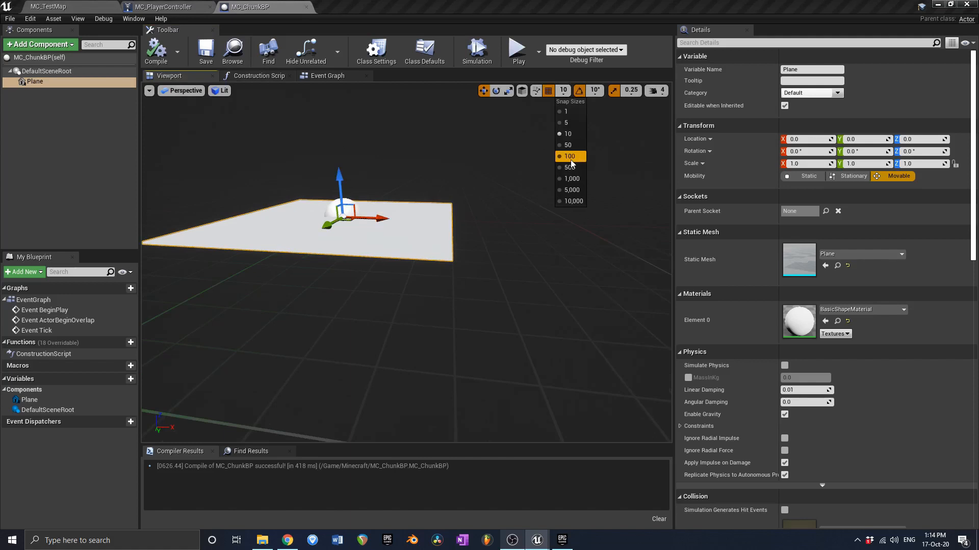
{"action": "left_click", "coordinate": [569, 157]}
{"action": "right_click_drag", "start_coordinate": [446, 172], "coordinate": [446, 173]}
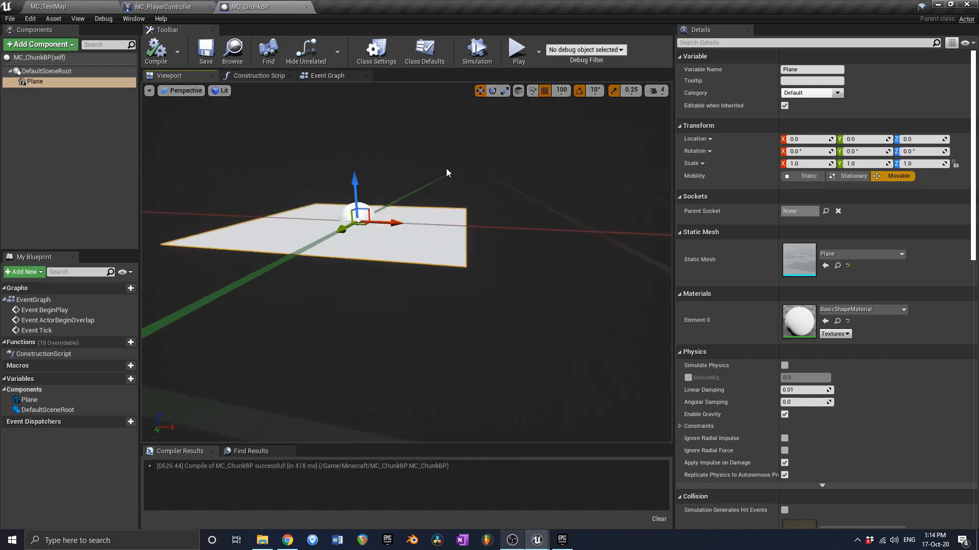
- Switch the viewport to the top view and scale the Plane uniformly to 5.0 on X, Y and Z
{"action": "key", "text": "alt+j"}
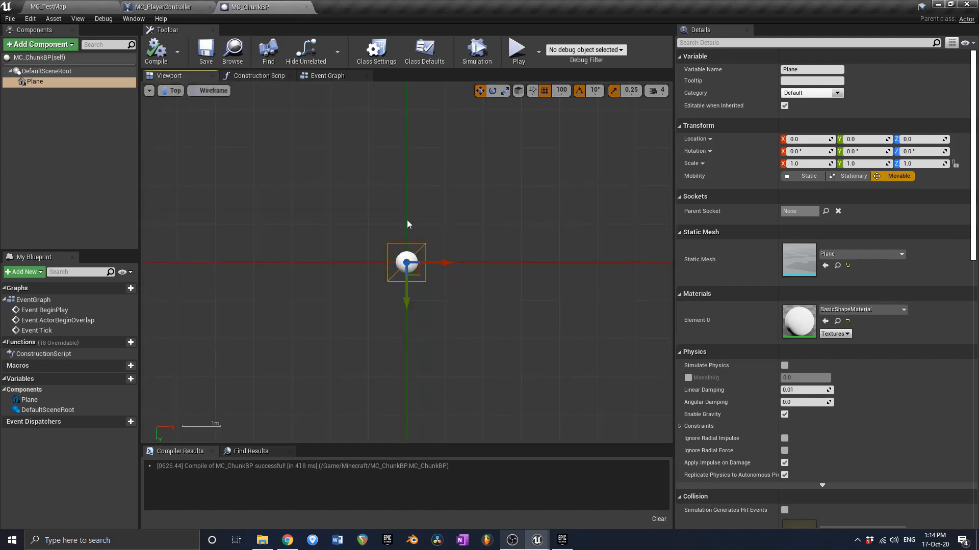
{"action": "scroll", "coordinate": [431, 278], "scroll_direction": "up", "scroll_amount": 1}
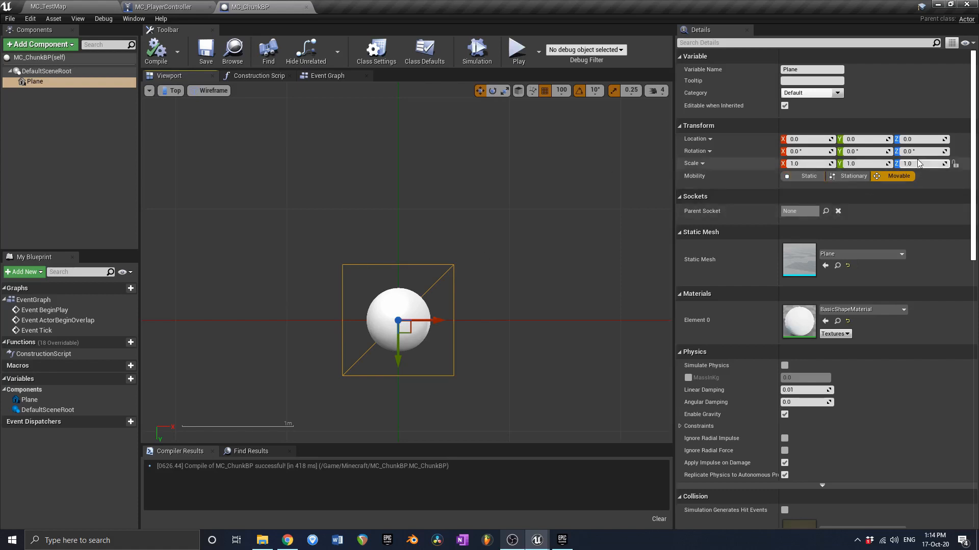
{"action": "left_click", "coordinate": [933, 165]}
{"action": "type", "text": "5"}
{"action": "key", "text": "Return"}
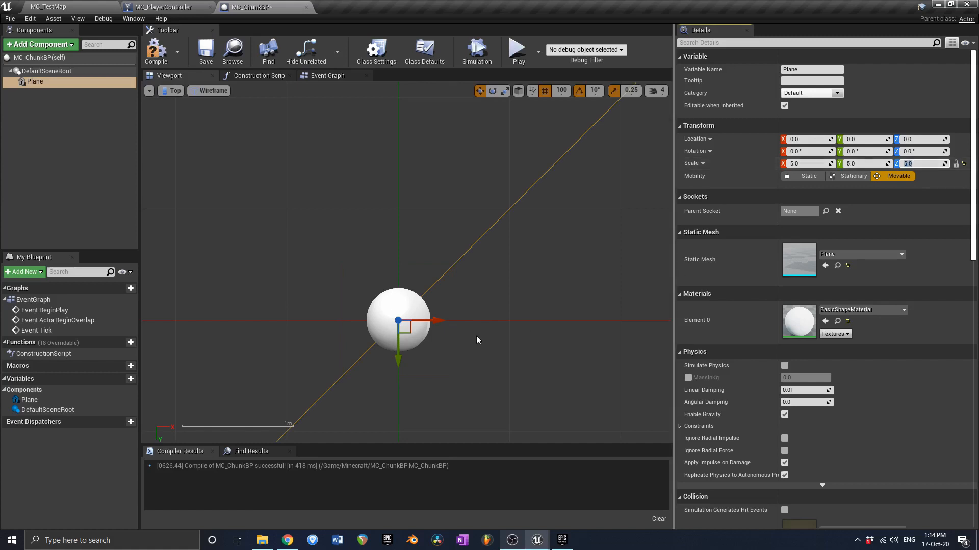
- Set the viewport's position grid snap size to 500, then compile and save MC_ChunkBP
{"action": "scroll", "coordinate": [476, 336], "scroll_direction": "down", "scroll_amount": 3}
{"action": "left_click", "coordinate": [564, 89]}
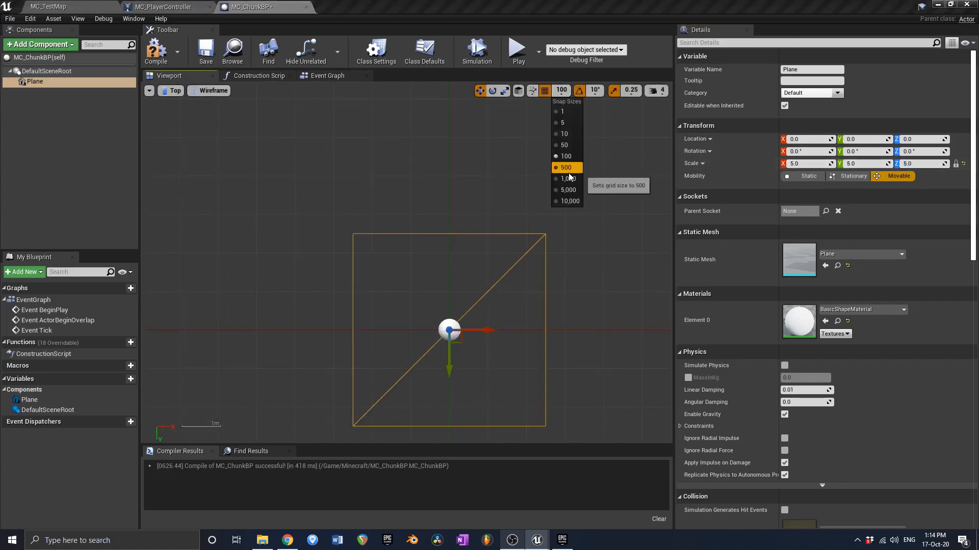
{"action": "left_click", "coordinate": [567, 167]}
{"action": "right_click_drag", "start_coordinate": [504, 316], "coordinate": [483, 262]}
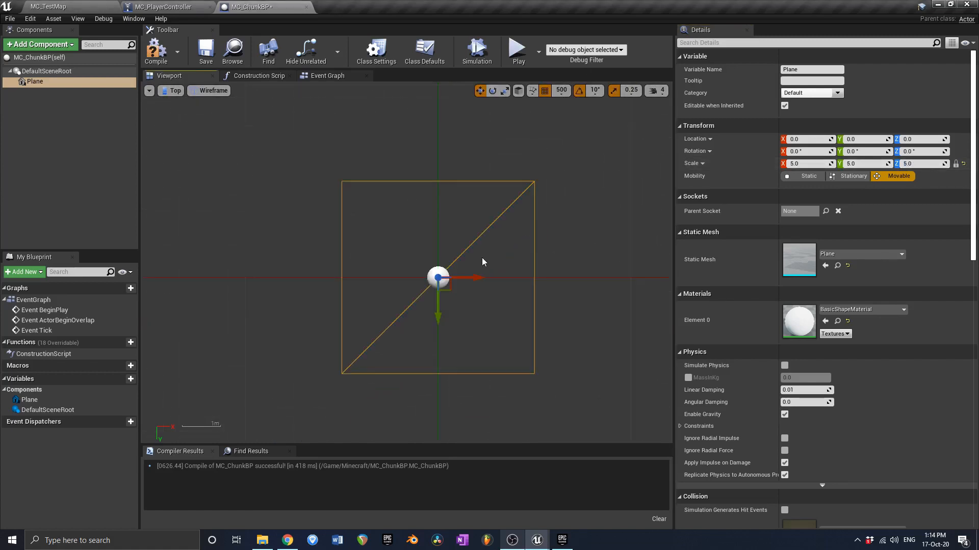
{"action": "left_click", "coordinate": [156, 50]}
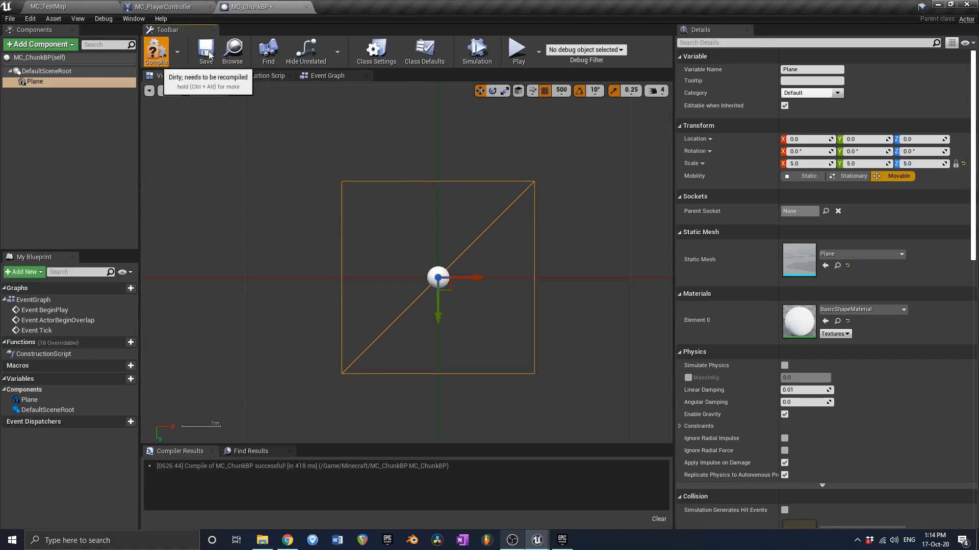
{"action": "left_click", "coordinate": [208, 53]}
- Return to the Spawn New Chunks Within Render Range function in MC_PlayerController and select the ChunkSizeXY variable
{"action": "left_click", "coordinate": [170, 8]}
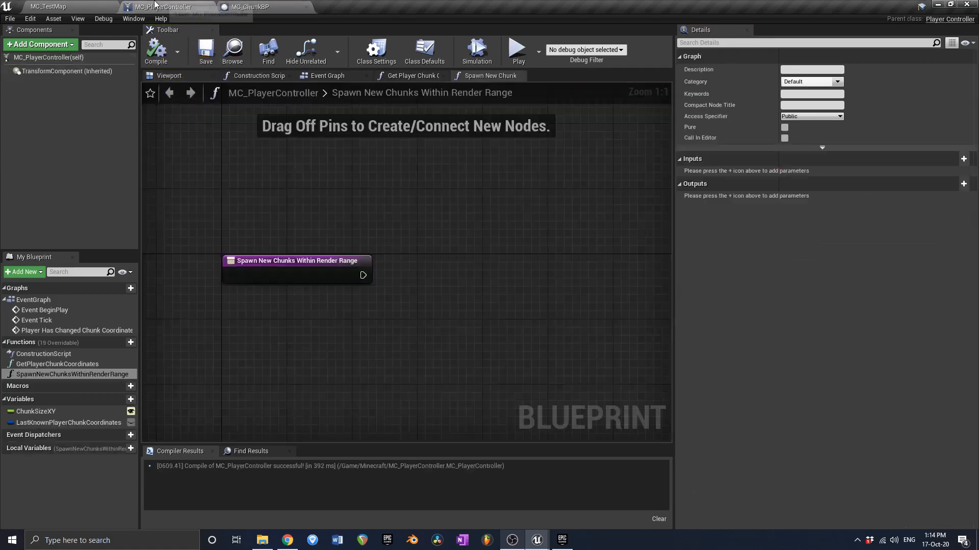
{"action": "right_click_drag", "start_coordinate": [440, 336], "coordinate": [415, 325]}
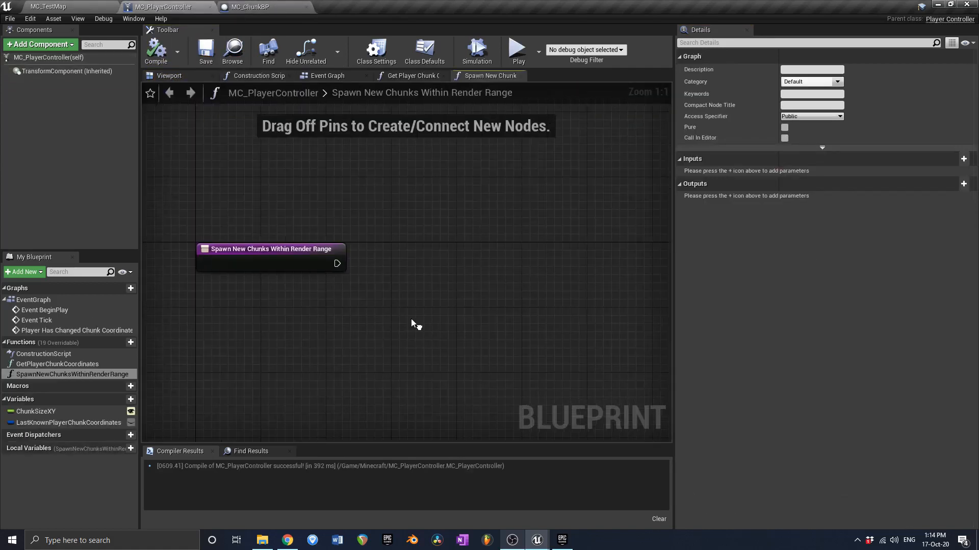
{"action": "right_click_drag", "start_coordinate": [496, 293], "coordinate": [371, 293]}
{"action": "scroll", "coordinate": [371, 292], "scroll_direction": "down", "scroll_amount": 1}
{"action": "right_click_drag", "start_coordinate": [269, 294], "coordinate": [334, 284]}
{"action": "right_click_drag", "start_coordinate": [238, 261], "coordinate": [307, 253]}
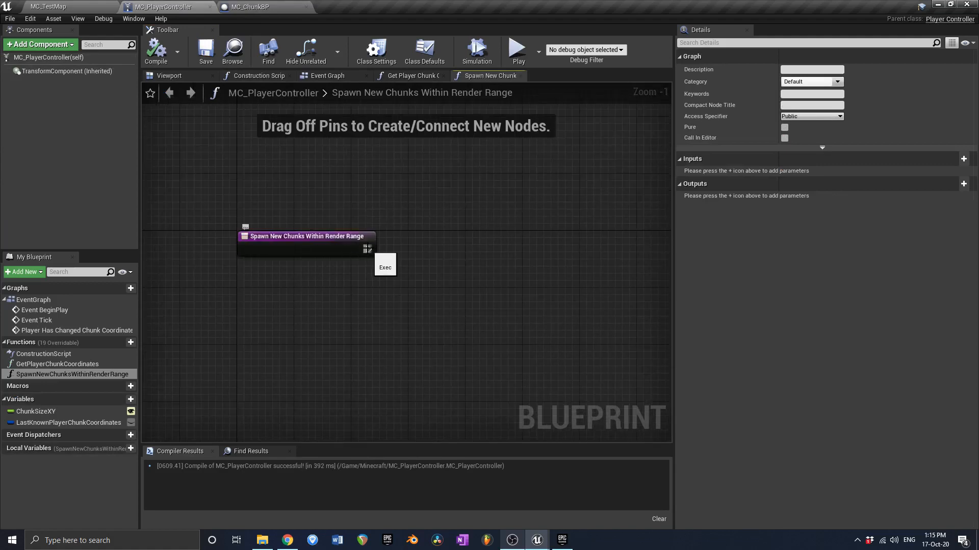
{"action": "left_click", "coordinate": [77, 411]}
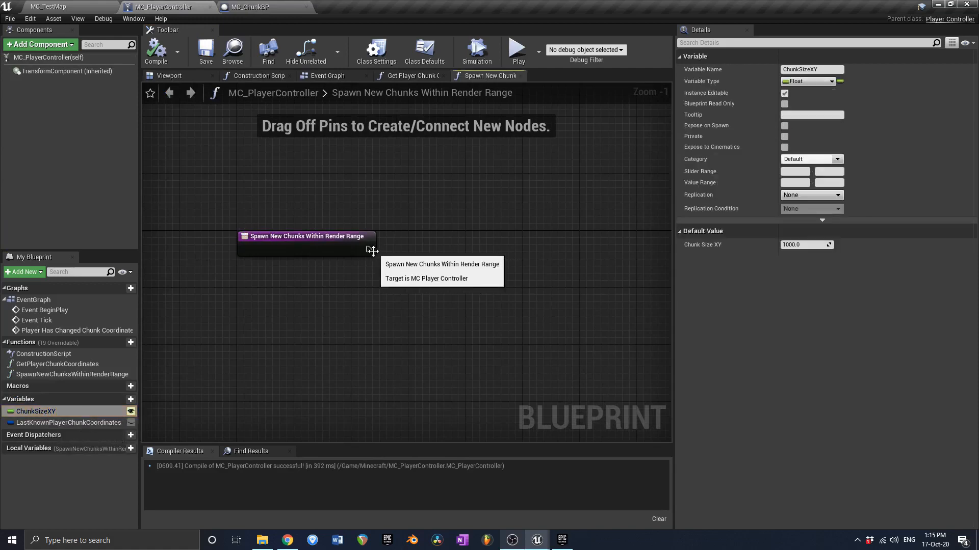
{"action": "left_click_drag", "start_coordinate": [369, 250], "coordinate": [542, 252]}
{"action": "type", "text": "for each loop"}
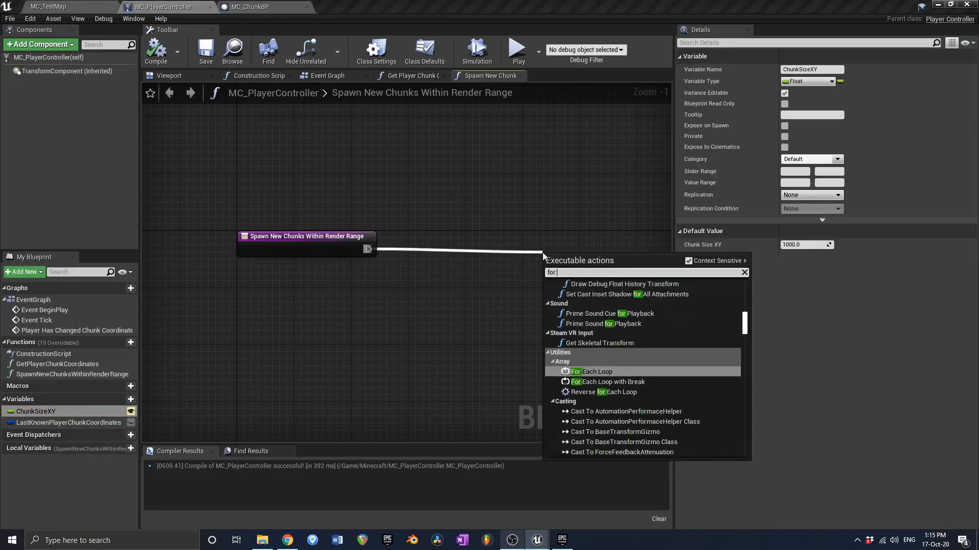
{"action": "key", "text": "Return"}
{"action": "key", "text": "ctrl+z"}
- Add a For Loop node executed from the Spawn New Chunks Within Render Range entry node
{"action": "left_click_drag", "start_coordinate": [369, 249], "coordinate": [464, 239]}
{"action": "type", "text": "fr"}
{"action": "key", "text": "BackSpace"}
{"action": "type", "text": "or loop"}
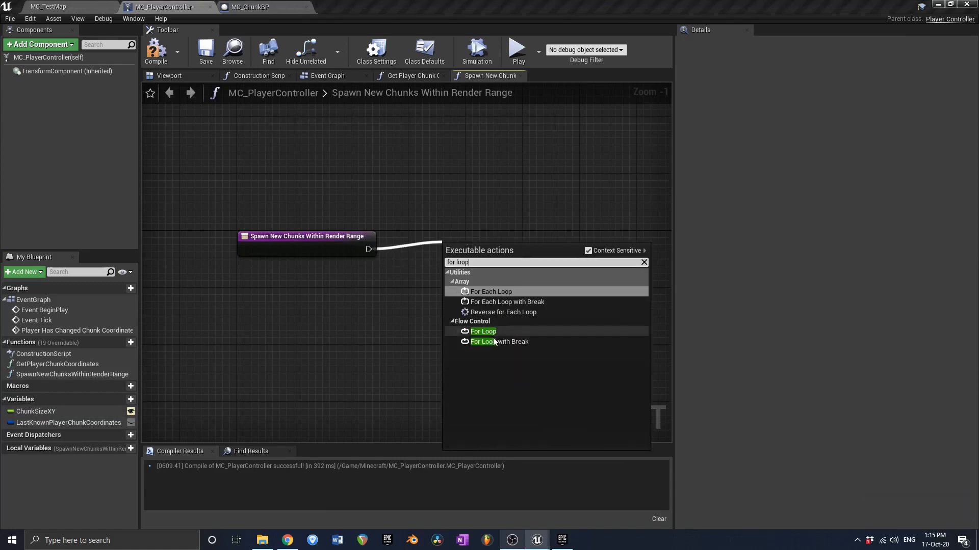
{"action": "left_click", "coordinate": [493, 332]}
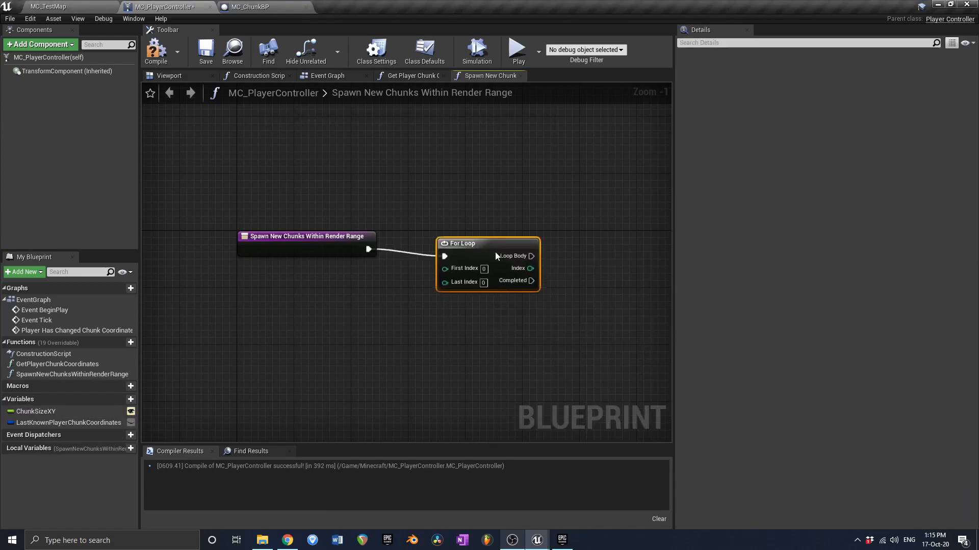
- Duplicate the For Loop as a nested loop on the first one's Loop Body, and space both loops out in line
{"action": "right_click_drag", "start_coordinate": [574, 244], "coordinate": [447, 237]}
{"action": "key", "text": "ctrl+w"}
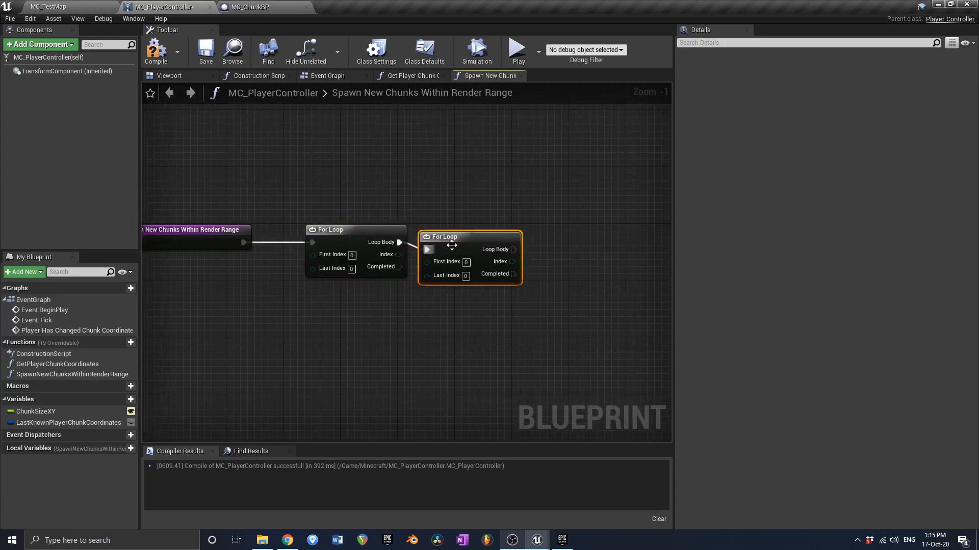
{"action": "left_click_drag", "start_coordinate": [452, 245], "coordinate": [571, 236]}
{"action": "right_click_drag", "start_coordinate": [361, 251], "coordinate": [406, 238]}
{"action": "left_click", "coordinate": [407, 238], "text": "ctrl"}
{"action": "right_click_drag", "start_coordinate": [630, 225], "coordinate": [551, 235]}
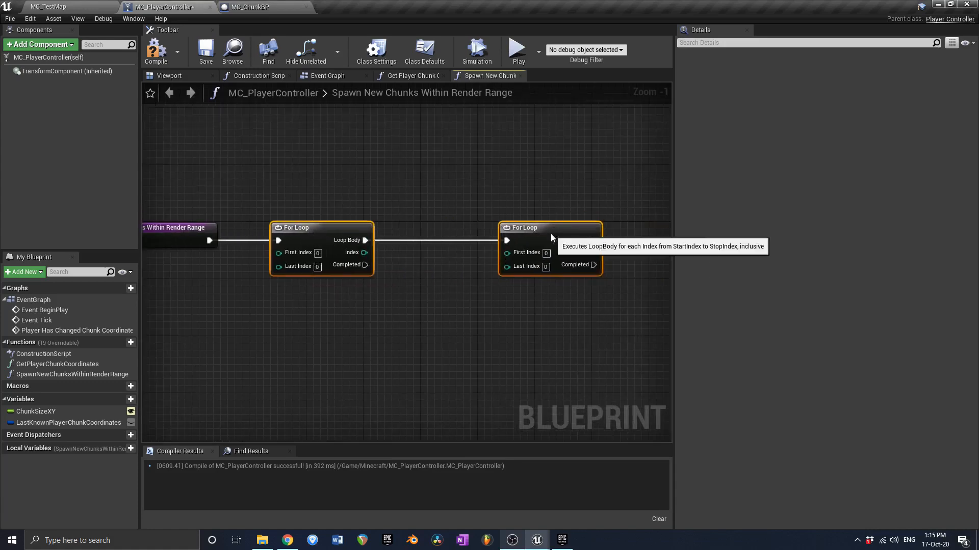
{"action": "left_click_drag", "start_coordinate": [550, 234], "coordinate": [607, 234]}
{"action": "right_click_drag", "start_coordinate": [256, 312], "coordinate": [383, 312]}
{"action": "left_click", "coordinate": [383, 312]}
{"action": "right_click_drag", "start_coordinate": [418, 271], "coordinate": [521, 249]}
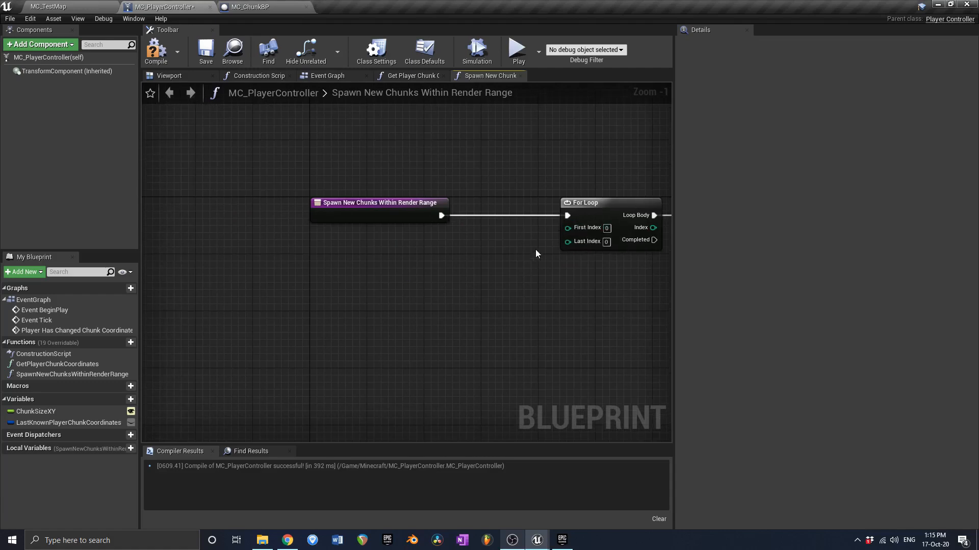
- Duplicate the ChunkSizeXY variable, name the copy RenderRangeXY, and change its type to Integer
{"action": "left_click", "coordinate": [68, 423]}
{"action": "left_click", "coordinate": [66, 412]}
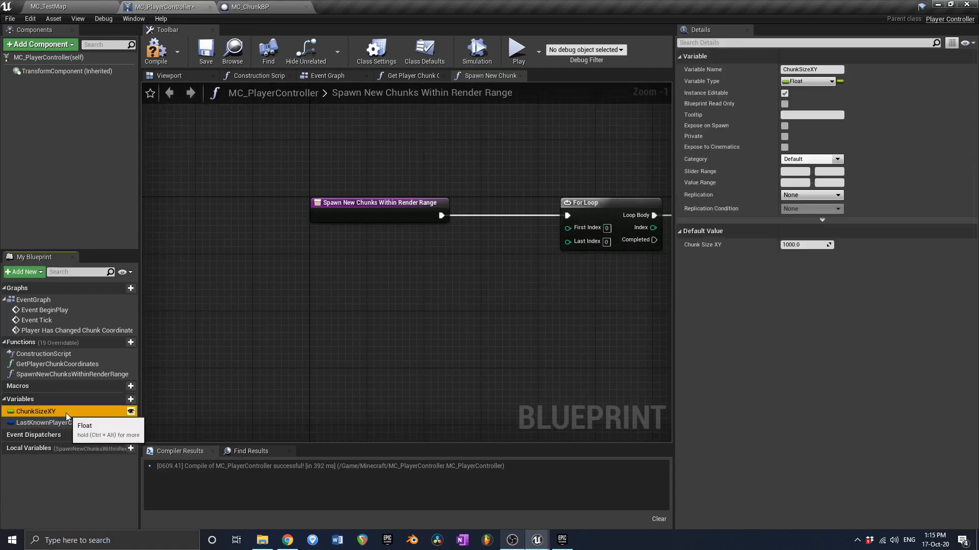
{"action": "key", "text": "ctrl+w"}
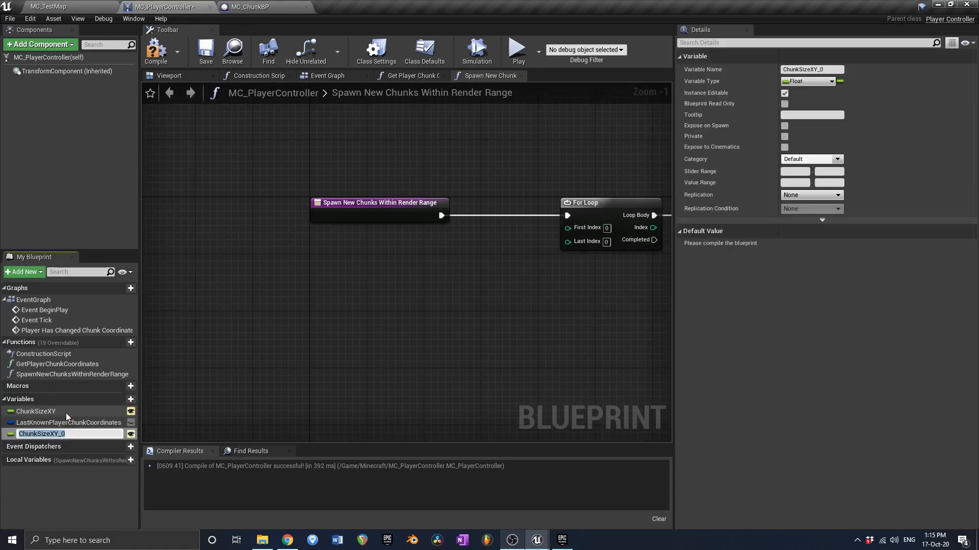
{"action": "type", "text": "RenderRangeXY"}
{"action": "key", "text": "Return"}
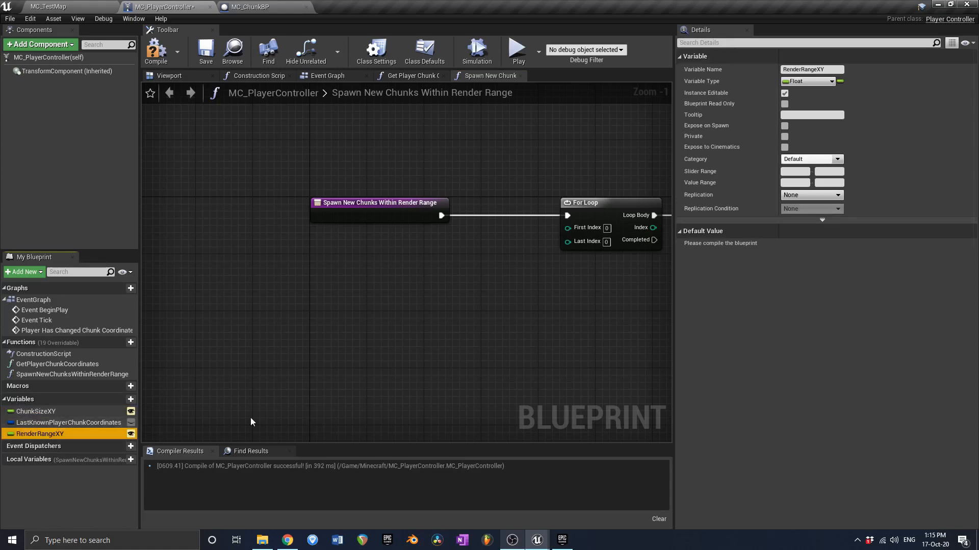
{"action": "left_click", "coordinate": [808, 81]}
{"action": "left_click", "coordinate": [700, 123]}
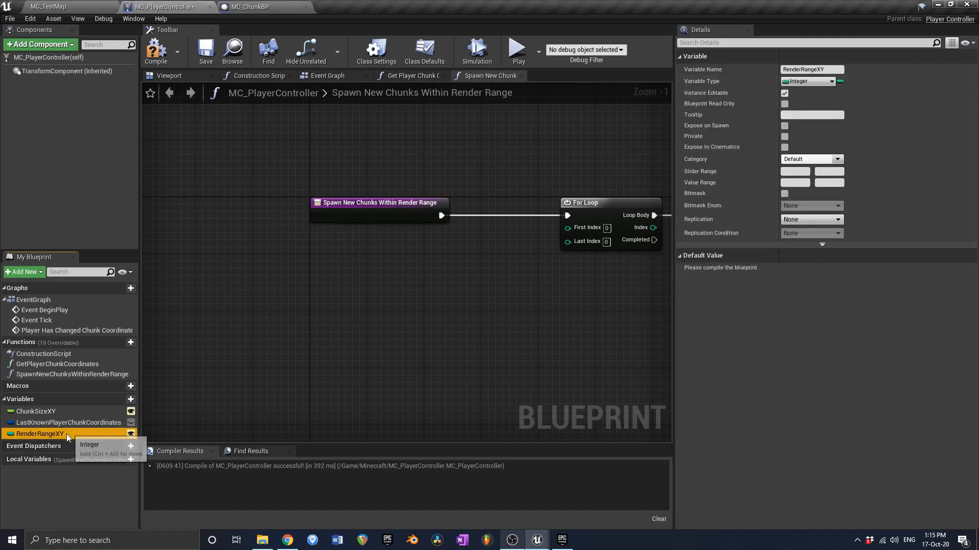
- Place a RenderRangeXY getter below the function entry and multiply it by -1 with an integer multiplication node
{"action": "left_click_drag", "start_coordinate": [67, 438], "coordinate": [381, 306], "text": "ctrl"}
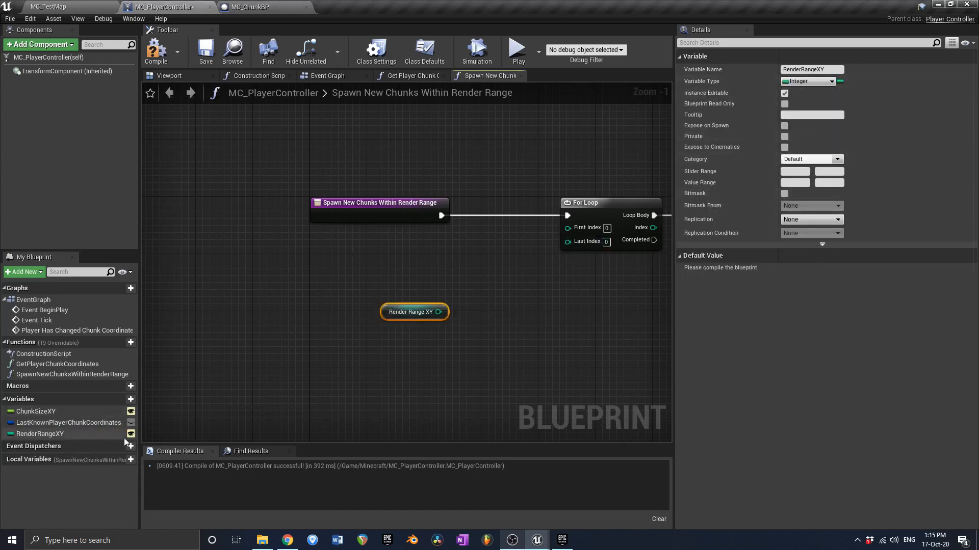
{"action": "left_click_drag", "start_coordinate": [438, 312], "coordinate": [484, 302]}
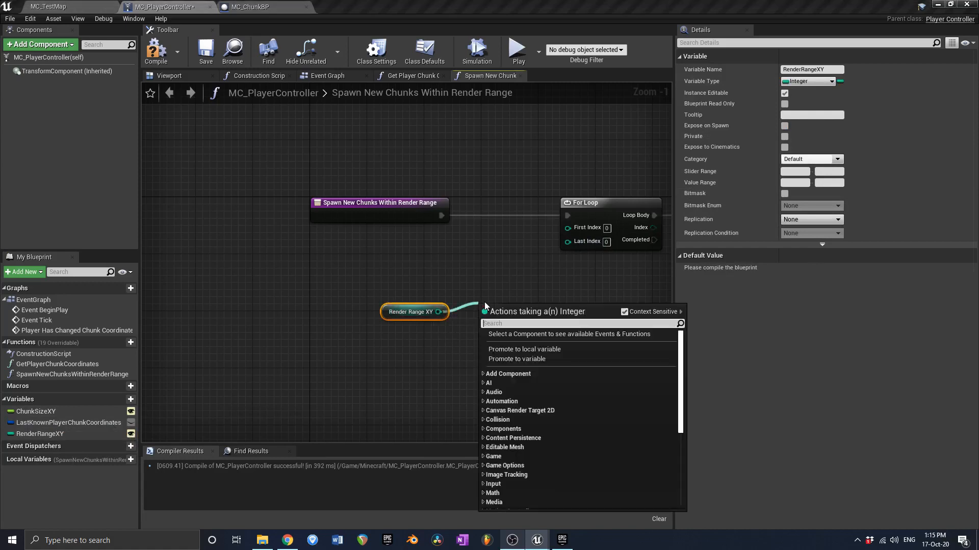
{"action": "type", "text": "* int"}
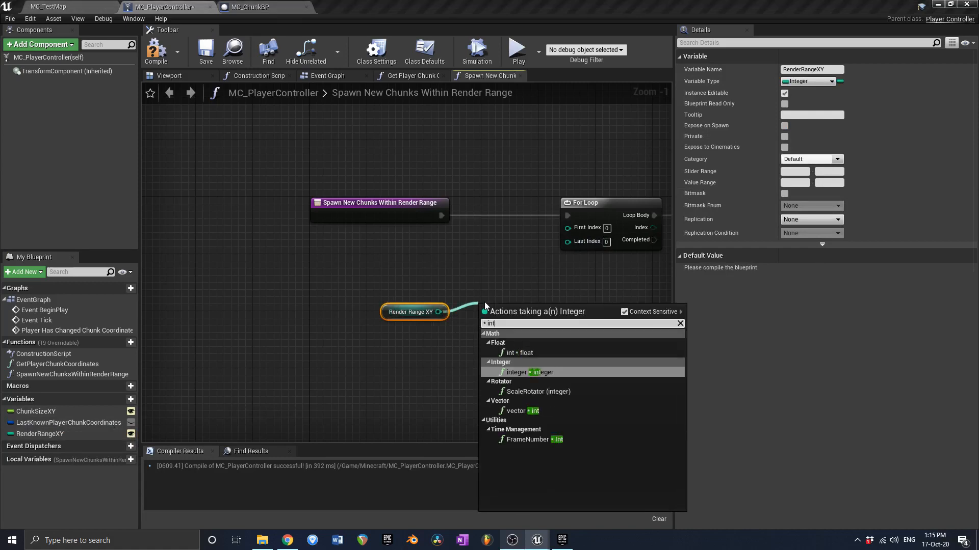
{"action": "key", "text": "Return"}
{"action": "scroll", "coordinate": [495, 311], "scroll_direction": "up", "scroll_amount": 1}
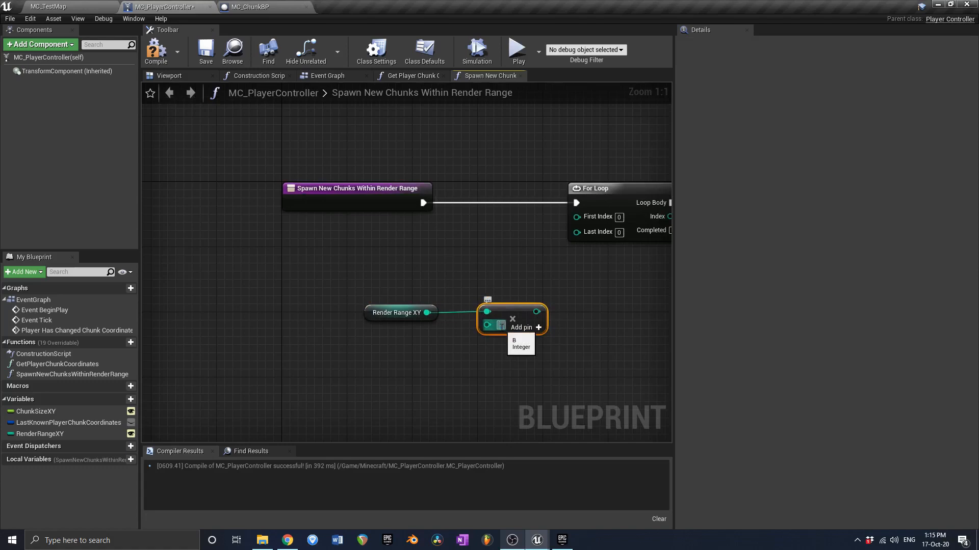
- Connect the multiplication result to the first For Loop's First Index and Render Range XY to its Last Index, arranging both nodes beside the loop
{"action": "left_click_drag", "start_coordinate": [513, 316], "coordinate": [576, 216]}
{"action": "left_click_drag", "start_coordinate": [426, 312], "coordinate": [576, 230]}
{"action": "left_click_drag", "start_coordinate": [485, 275], "coordinate": [509, 263]}
{"action": "left_click", "coordinate": [403, 313], "text": "ctrl"}
{"action": "right_click_drag", "start_coordinate": [470, 188], "coordinate": [294, 187]}
- Compile and save MC_PlayerController, then recompile it with the Render Range XY node selected
{"action": "left_click", "coordinate": [156, 50]}
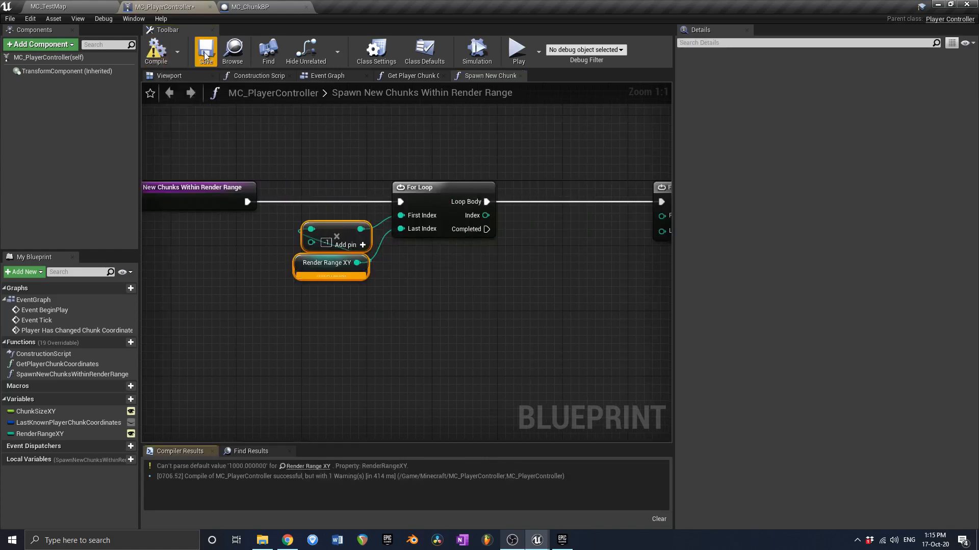
{"action": "left_click", "coordinate": [205, 50]}
{"action": "left_click", "coordinate": [311, 270]}
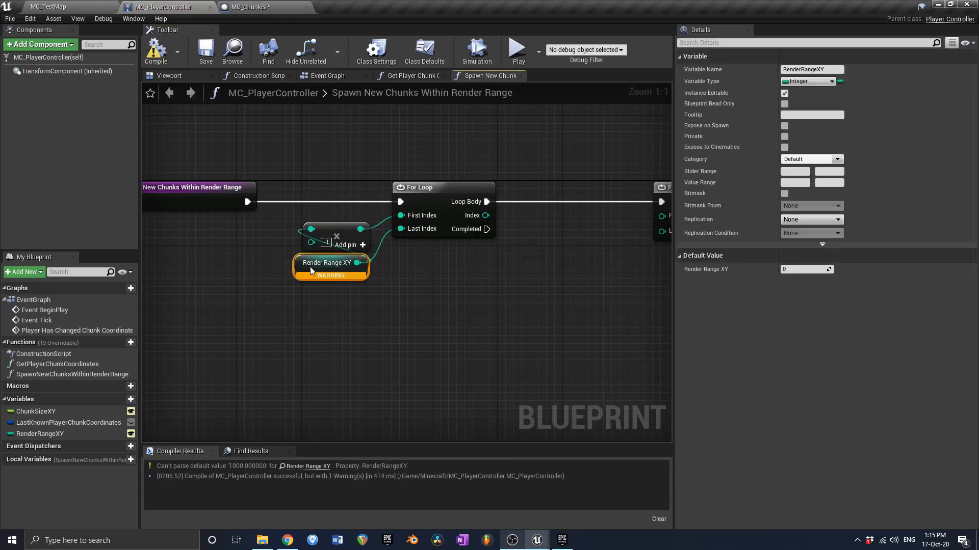
{"action": "left_click", "coordinate": [156, 49]}
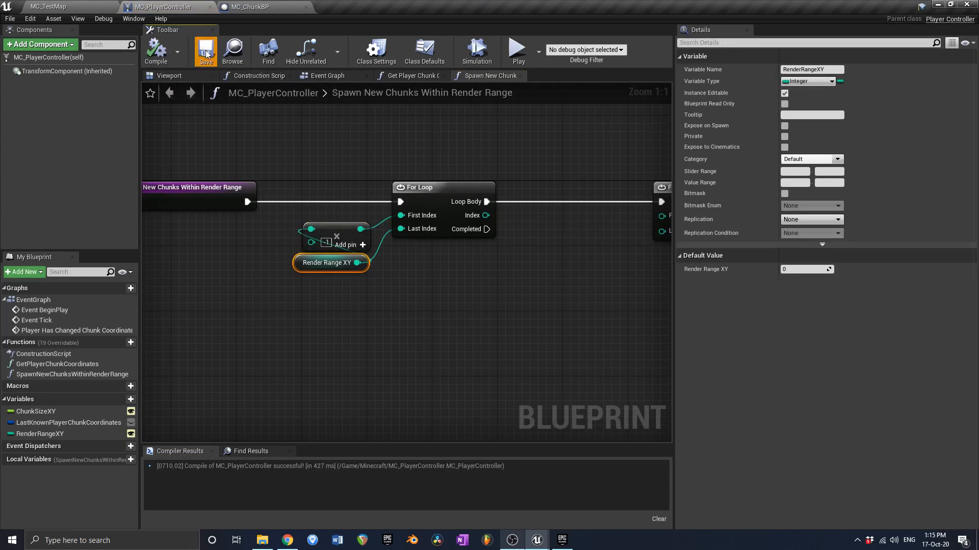
- Copy the Render Range XY and multiplication nodes to the second For Loop, wire its First and Last Index likewise, then compile and save
{"action": "right_click_drag", "start_coordinate": [476, 292], "coordinate": [451, 294]}
{"action": "left_click_drag", "start_coordinate": [320, 279], "coordinate": [334, 240]}
{"action": "right_click_drag", "start_coordinate": [406, 278], "coordinate": [362, 274]}
{"action": "key", "text": "ctrl+c"}
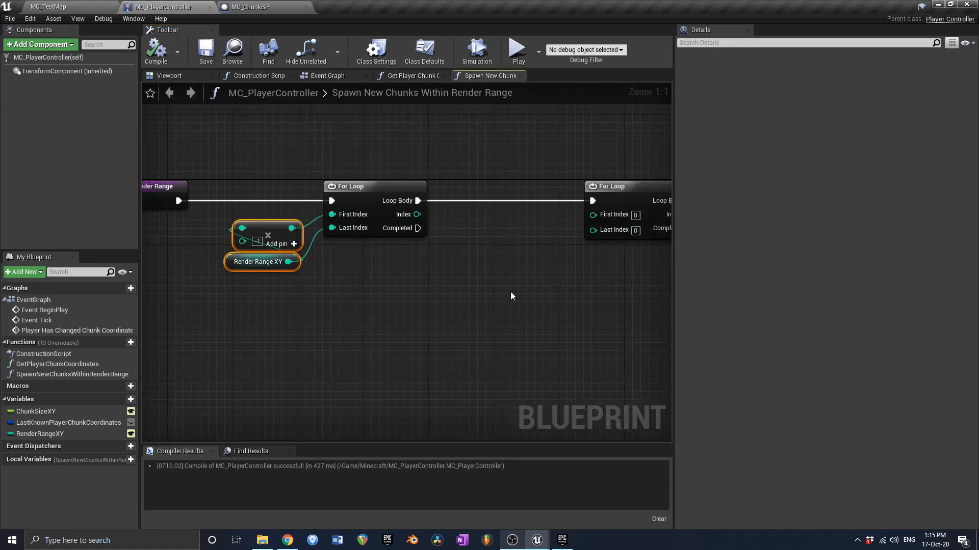
{"action": "key", "text": "ctrl+v"}
{"action": "left_click_drag", "start_coordinate": [583, 273], "coordinate": [592, 214]}
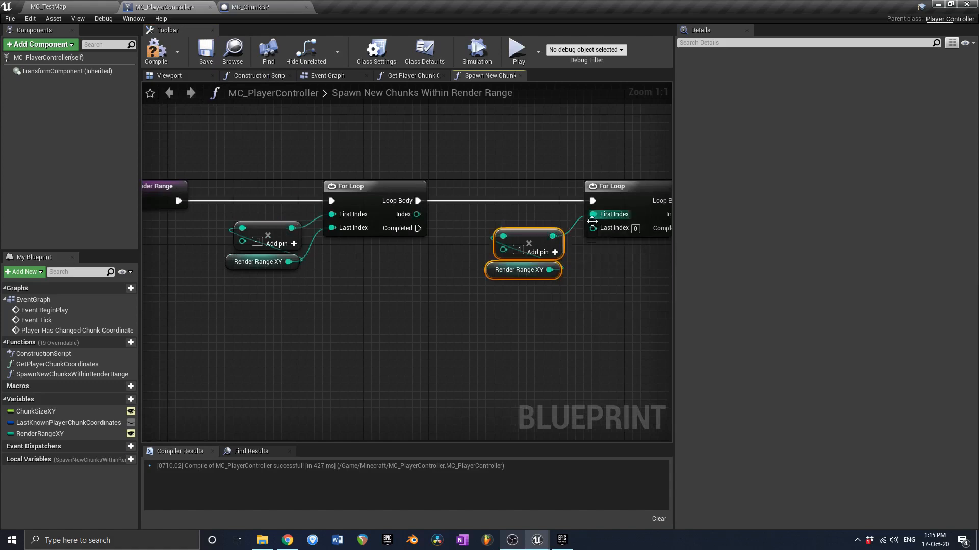
{"action": "left_click_drag", "start_coordinate": [549, 270], "coordinate": [592, 228]}
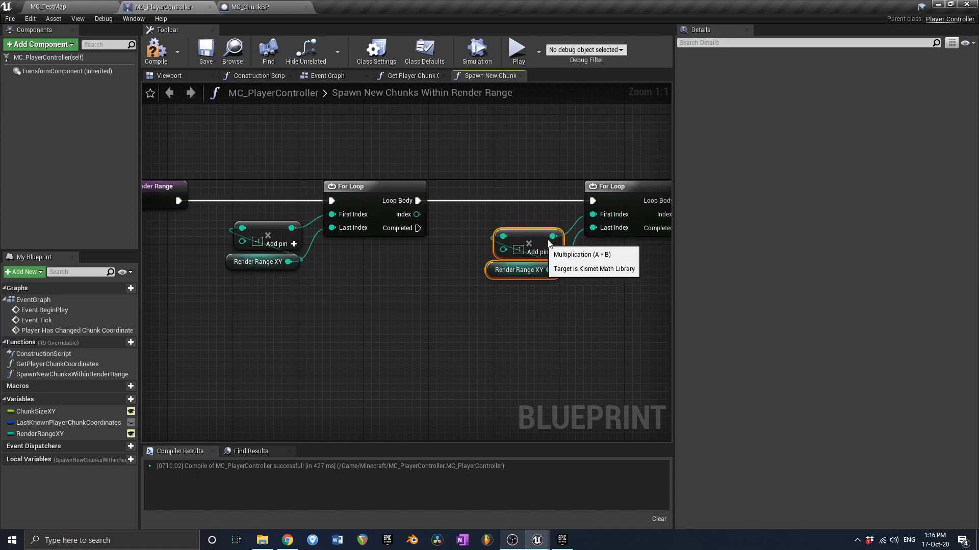
{"action": "left_click_drag", "start_coordinate": [530, 244], "coordinate": [547, 236]}
{"action": "left_click", "coordinate": [156, 51]}
{"action": "left_click", "coordinate": [204, 53]}
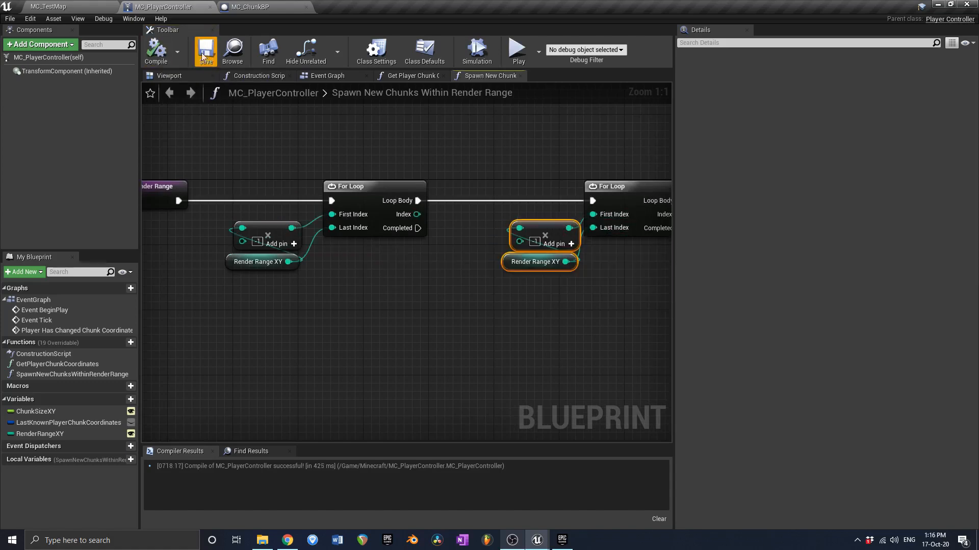
- Set the default value of Render Range XY to 5, then compile and save the blueprint
{"action": "scroll", "coordinate": [256, 203], "scroll_direction": "down", "scroll_amount": 2}
{"action": "left_click", "coordinate": [235, 277]}
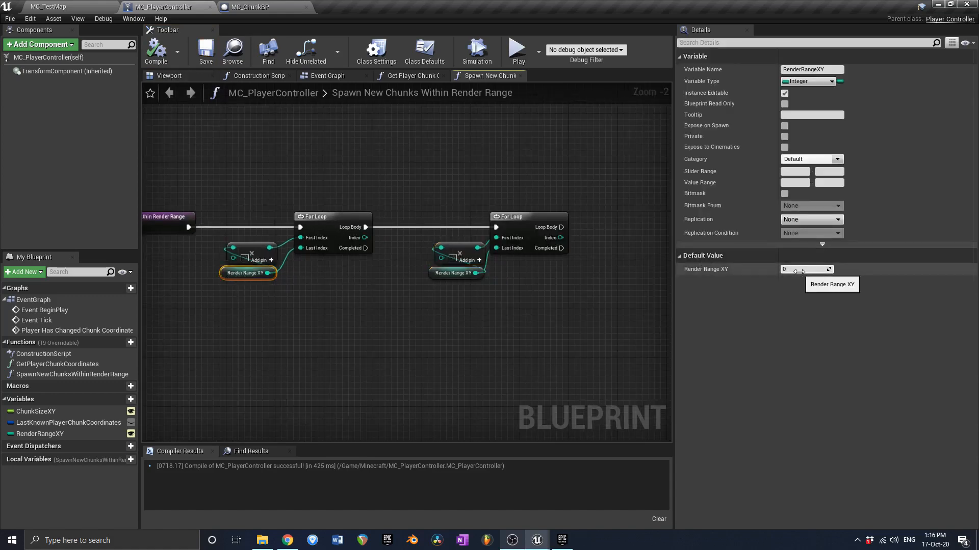
{"action": "left_click", "coordinate": [798, 272]}
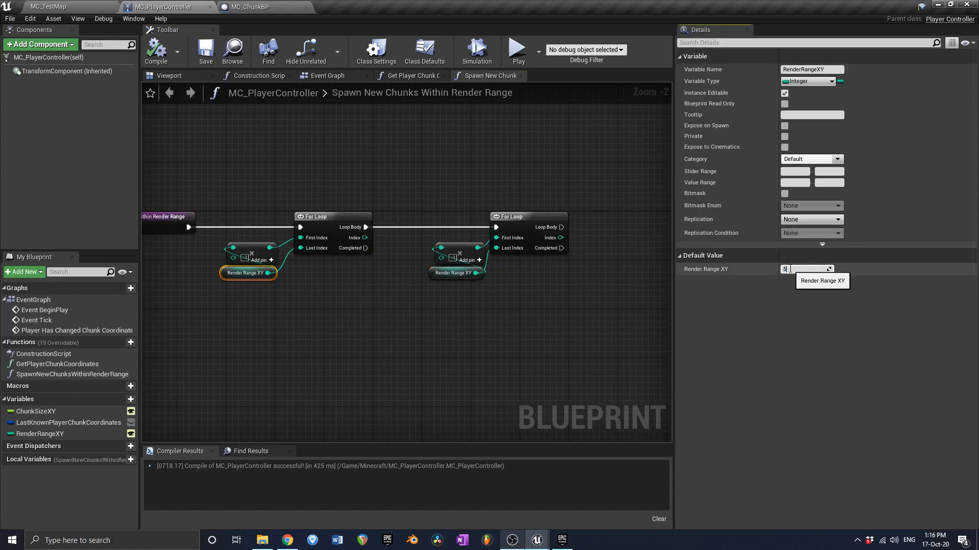
{"action": "left_click", "coordinate": [155, 51]}
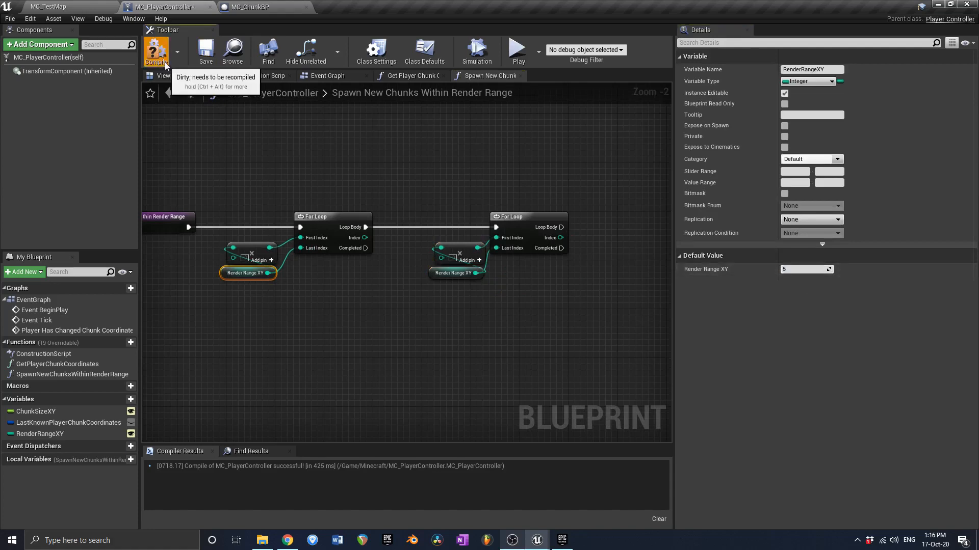
{"action": "left_click", "coordinate": [206, 51]}
{"action": "scroll", "coordinate": [310, 240], "scroll_direction": "up", "scroll_amount": 2}
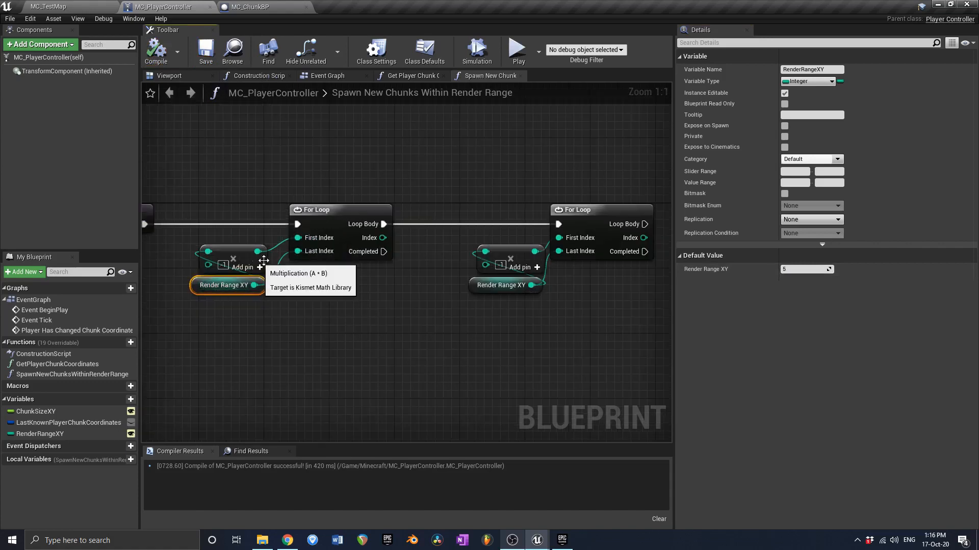
{"action": "right_click_drag", "start_coordinate": [304, 249], "coordinate": [331, 251]}
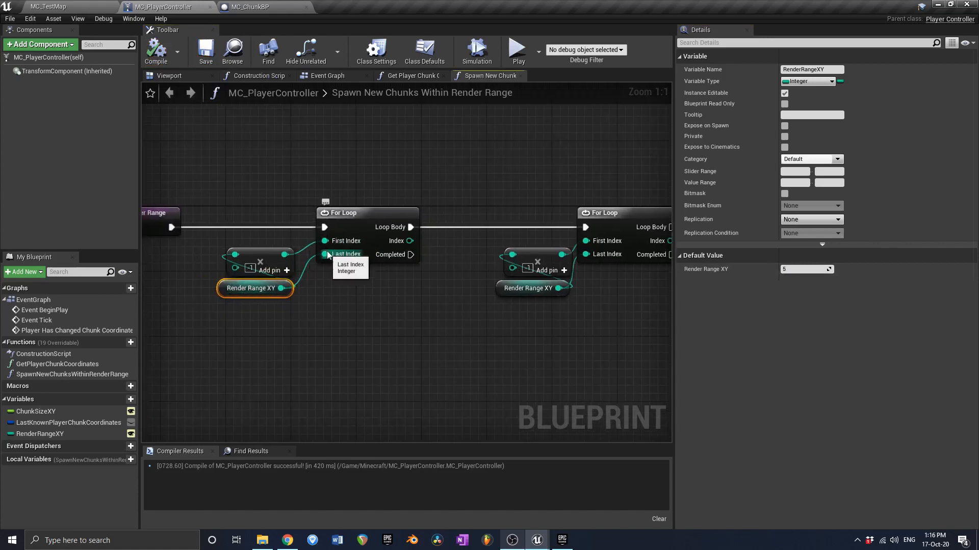
{"action": "scroll", "coordinate": [311, 255], "scroll_direction": "down", "scroll_amount": 2}
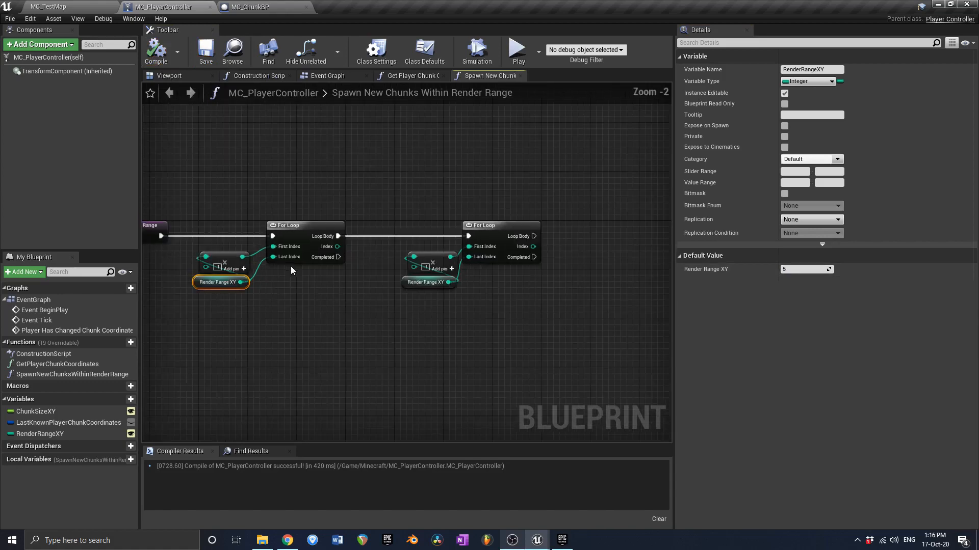
{"action": "right_click_drag", "start_coordinate": [276, 293], "coordinate": [251, 295]}
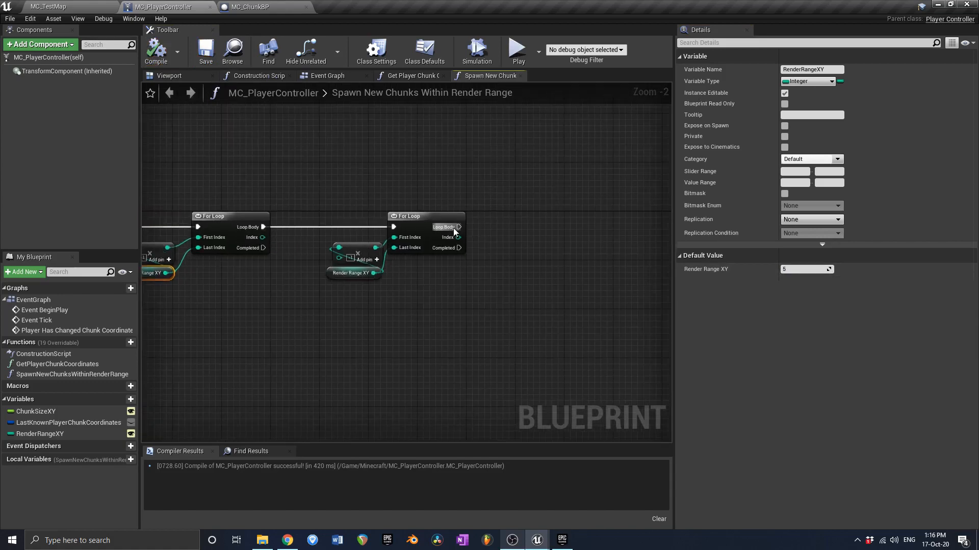
- Make room between the two For Loops and promote the first loop's Index to a local variable named TempX
{"action": "left_click_drag", "start_coordinate": [458, 238], "coordinate": [537, 254]}
{"action": "left_click_drag", "start_coordinate": [371, 295], "coordinate": [531, 221]}
{"action": "scroll", "coordinate": [304, 254], "scroll_direction": "up", "scroll_amount": 2}
{"action": "left_click_drag", "start_coordinate": [244, 234], "coordinate": [350, 280]}
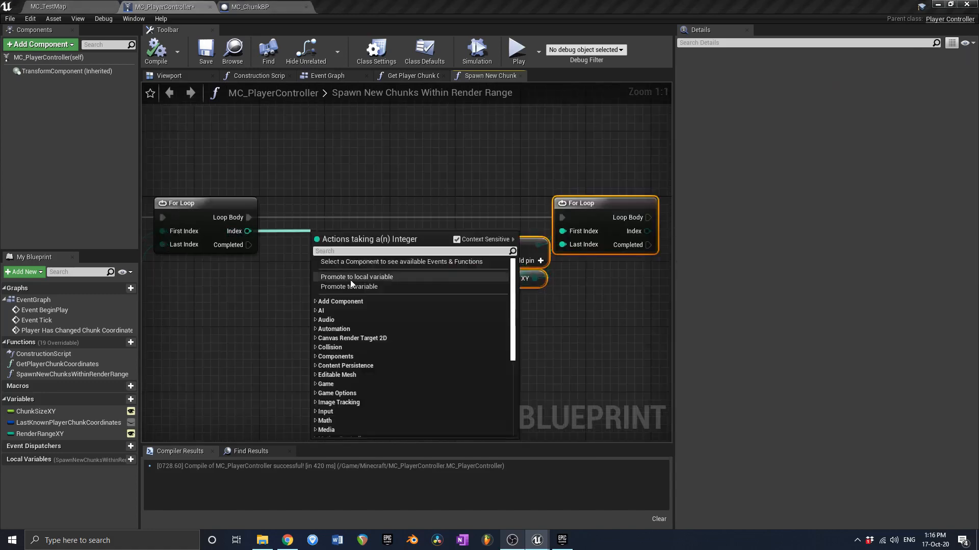
{"action": "left_click", "coordinate": [357, 279]}
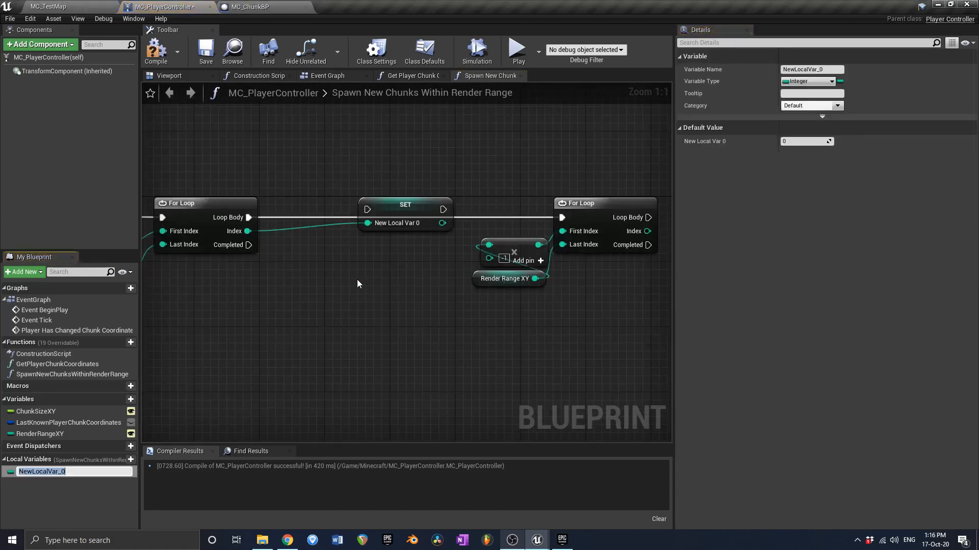
{"action": "type", "text": "TempX"}
{"action": "key", "text": "Return"}
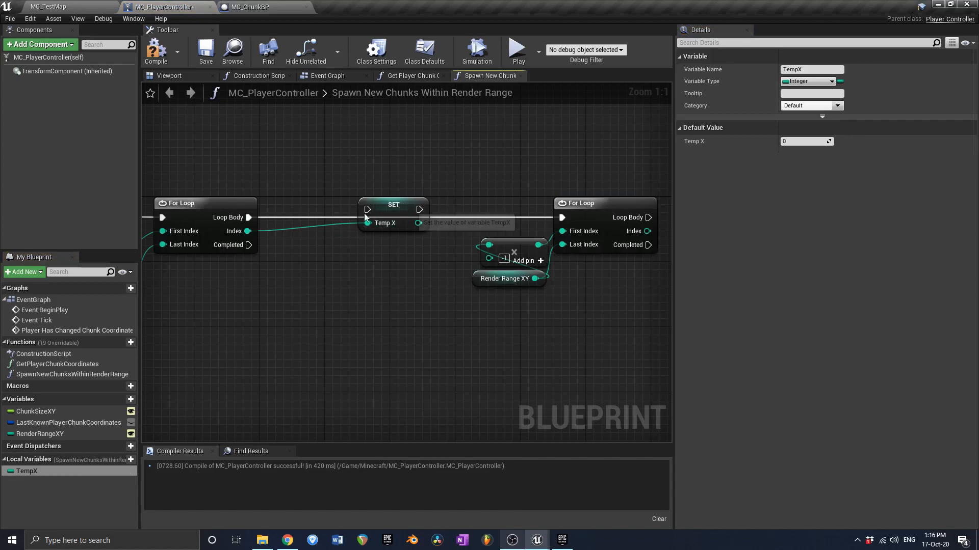
- Insert the Set Temp X node between the first Loop Body and the second For Loop, closing up the node spacing
{"action": "left_click_drag", "start_coordinate": [379, 215], "coordinate": [566, 219]}
{"action": "left_click_drag", "start_coordinate": [563, 294], "coordinate": [533, 242]}
{"action": "left_click_drag", "start_coordinate": [596, 218], "coordinate": [508, 218]}
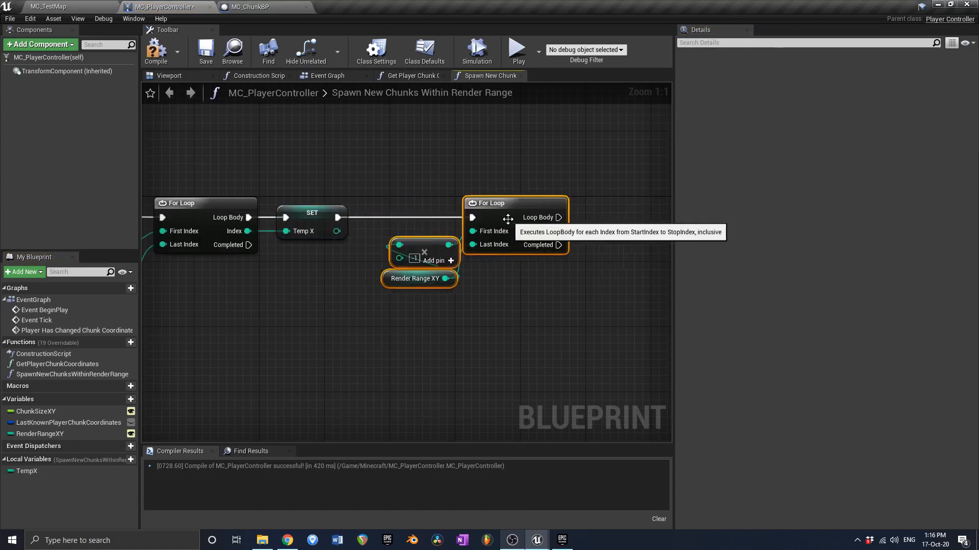
{"action": "right_click_drag", "start_coordinate": [507, 219], "coordinate": [336, 219]}
- Duplicate the local variable TempX and name the copy TempY
{"action": "left_click_drag", "start_coordinate": [27, 471], "coordinate": [153, 400]}
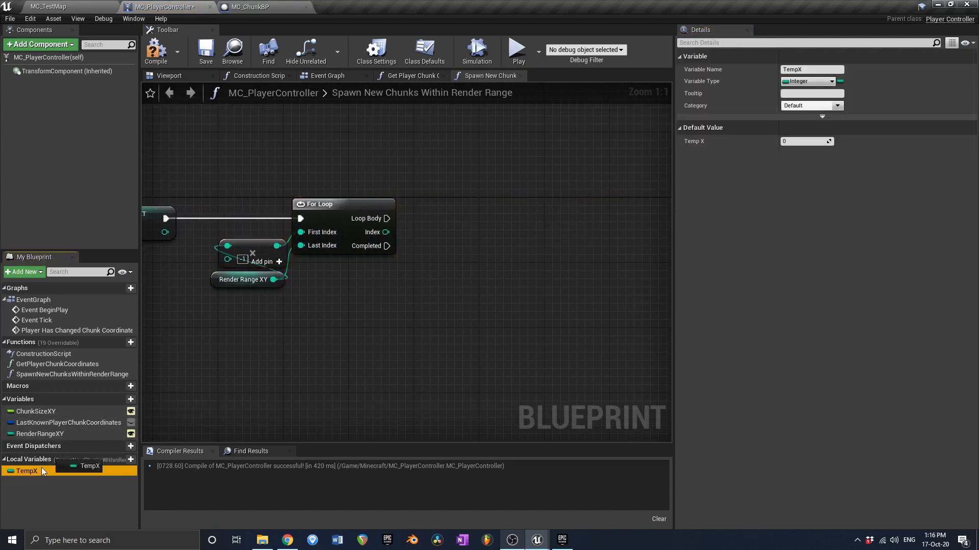
{"action": "left_click_drag", "start_coordinate": [42, 467], "coordinate": [39, 467]}
{"action": "key", "text": "ctrl+w"}
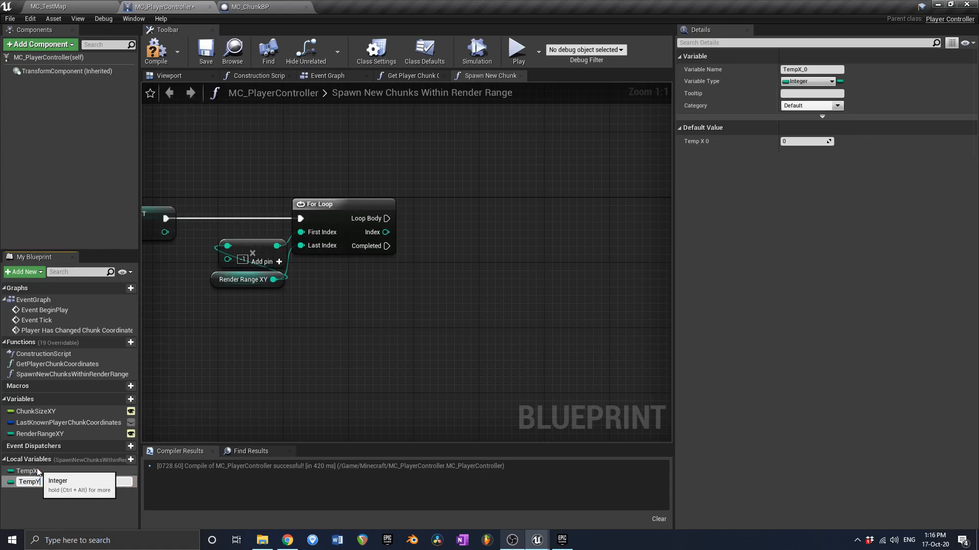
{"action": "type", "text": "TempY"}
{"action": "key", "text": "Return"}
- Add a Set Temp Y node after the second For Loop, wire its Loop Body and Index into it, then compile and save
{"action": "left_click_drag", "start_coordinate": [28, 481], "coordinate": [441, 219], "text": "alt"}
{"action": "left_click_drag", "start_coordinate": [386, 233], "coordinate": [453, 215]}
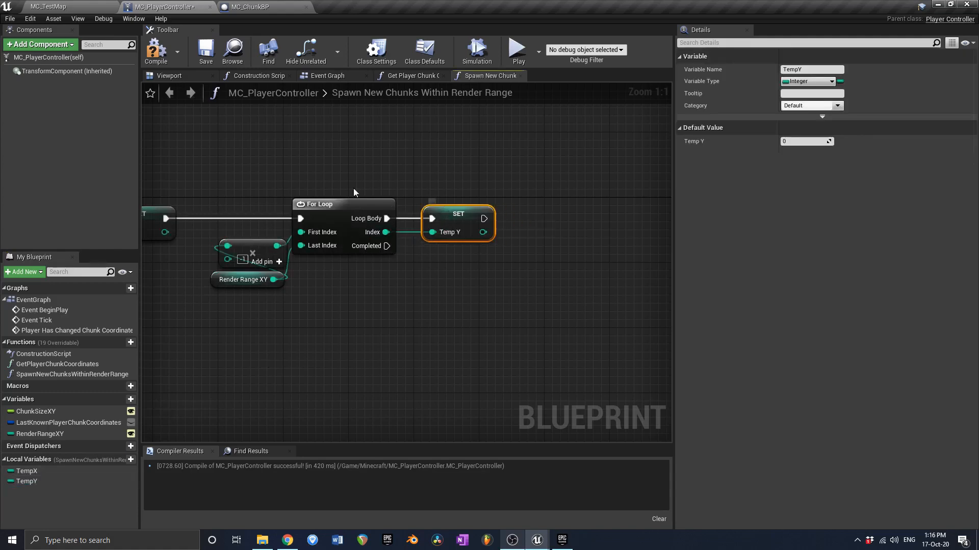
{"action": "scroll", "coordinate": [354, 193], "scroll_direction": "down", "scroll_amount": 2}
{"action": "left_click", "coordinate": [156, 51]}
{"action": "left_click", "coordinate": [206, 51]}
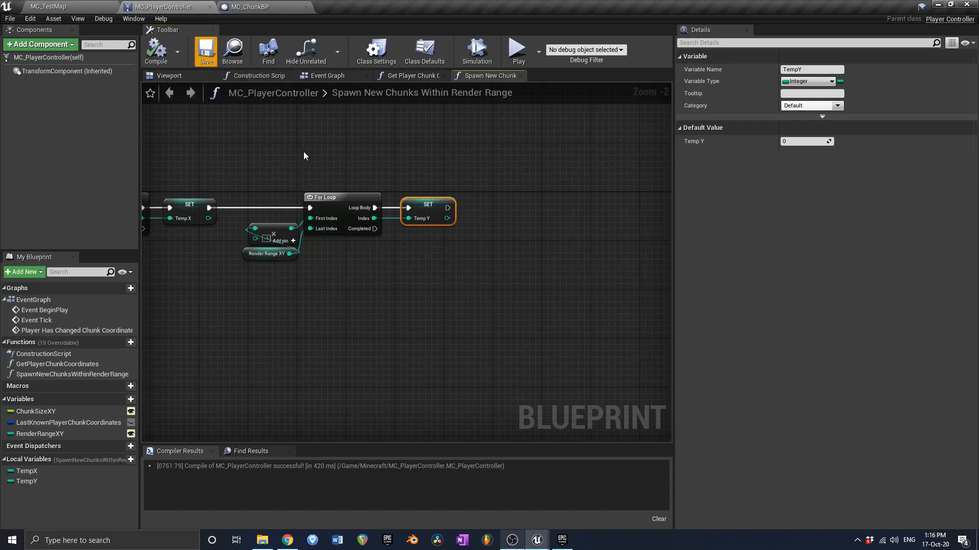
{"action": "right_click_drag", "start_coordinate": [304, 153], "coordinate": [350, 156]}
{"action": "right_click_drag", "start_coordinate": [197, 268], "coordinate": [258, 262]}
{"action": "scroll", "coordinate": [276, 230], "scroll_direction": "up", "scroll_amount": 2}
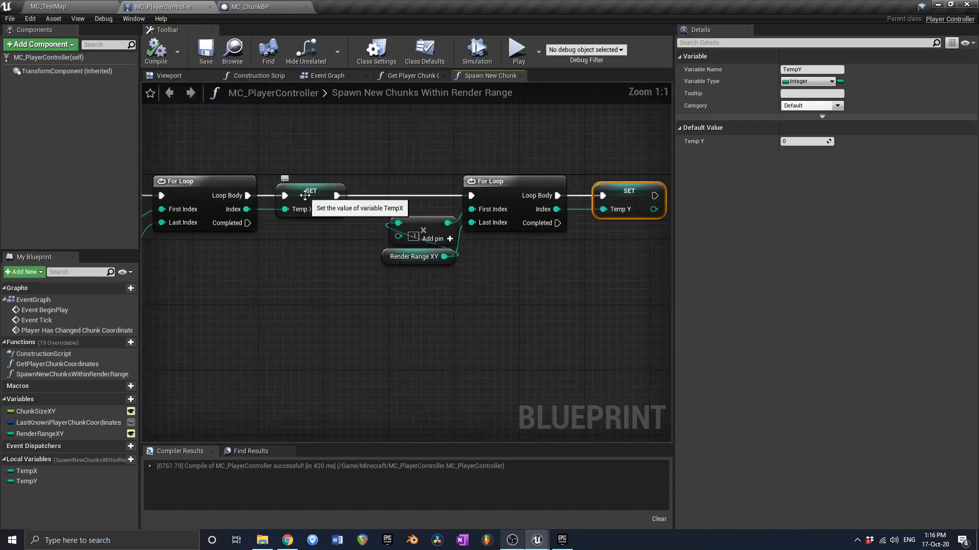
{"action": "left_click_drag", "start_coordinate": [247, 210], "coordinate": [473, 296]}
{"action": "scroll", "coordinate": [410, 308], "scroll_direction": "down", "scroll_amount": 12}
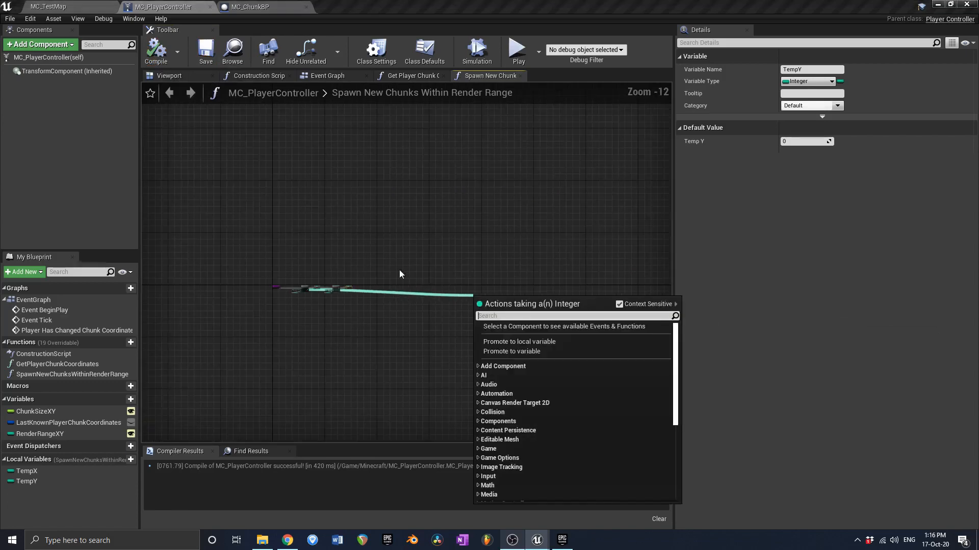
{"action": "left_click", "coordinate": [344, 299]}
{"action": "scroll", "coordinate": [316, 291], "scroll_direction": "up", "scroll_amount": 10}
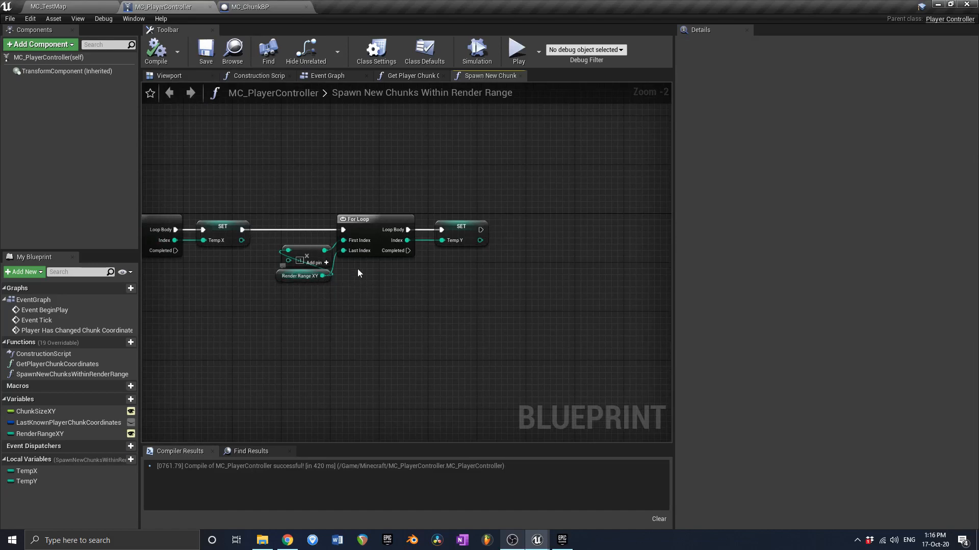
{"action": "scroll", "coordinate": [403, 306], "scroll_direction": "up", "scroll_amount": 2}
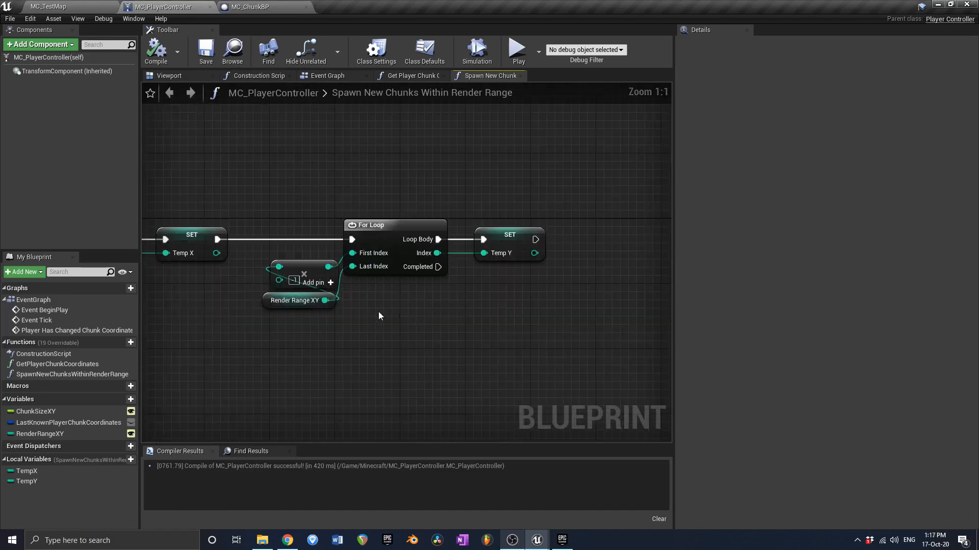
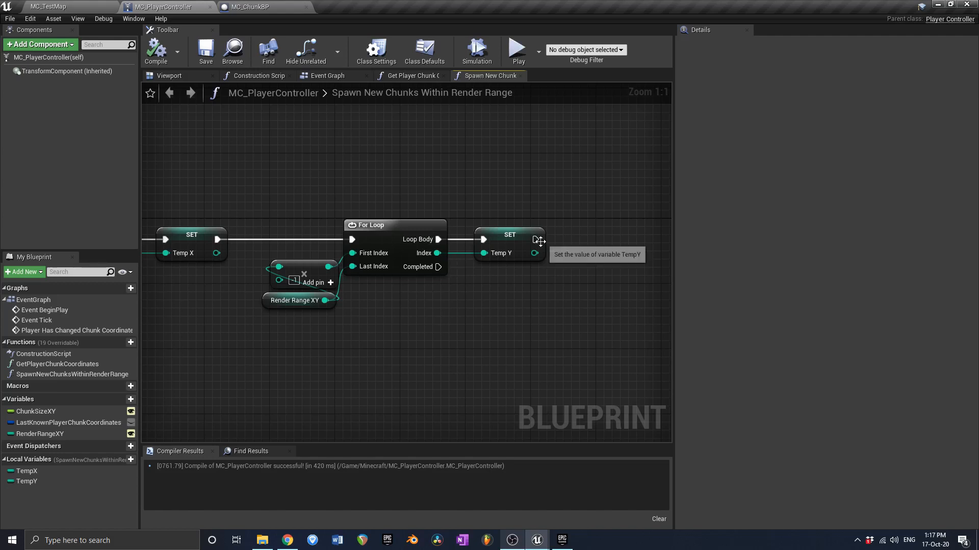
{"action": "scroll", "coordinate": [408, 301], "scroll_direction": "down", "scroll_amount": 4}
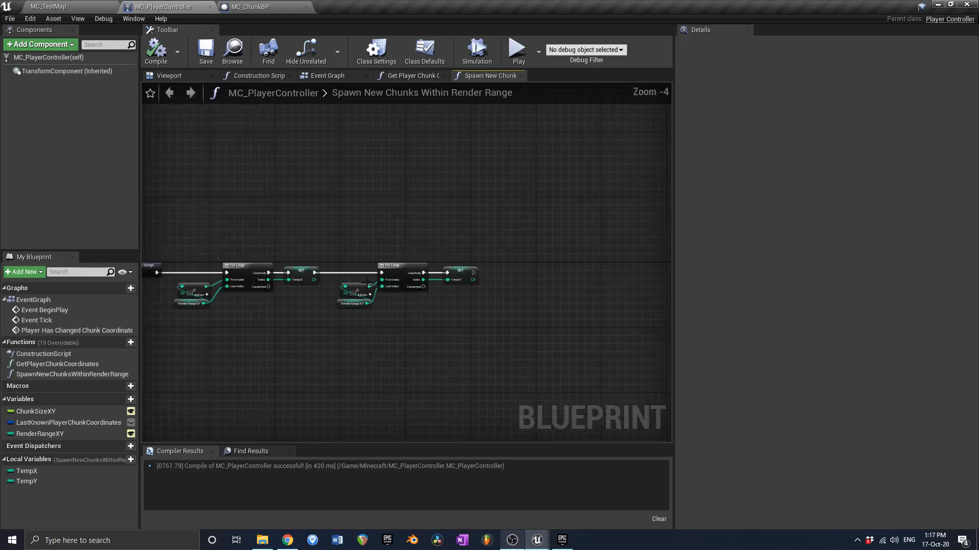
{"action": "scroll", "coordinate": [453, 297], "scroll_direction": "up", "scroll_amount": 4}
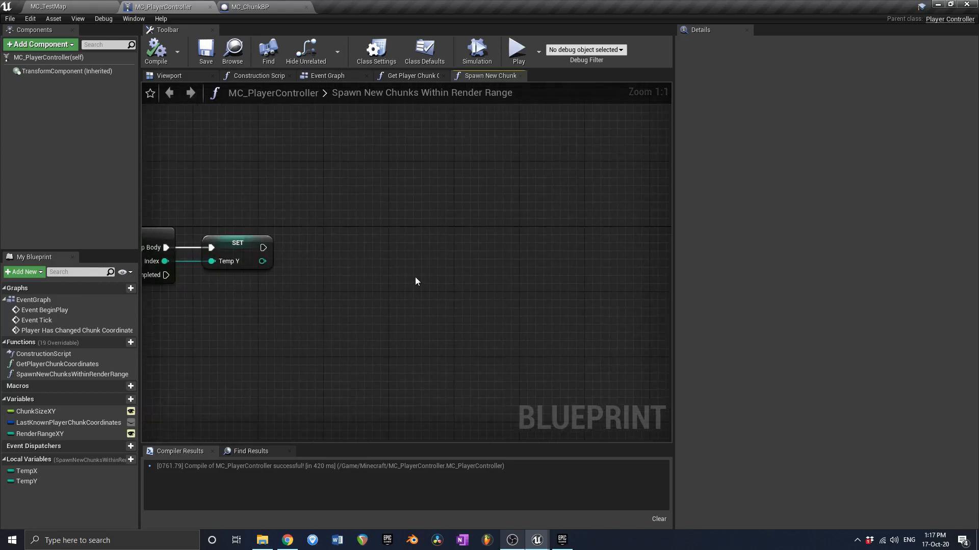
- Add the node comment "x" to the first For Loop
{"action": "right_click_drag", "start_coordinate": [494, 314], "coordinate": [622, 313]}
{"action": "left_click", "coordinate": [219, 219]}
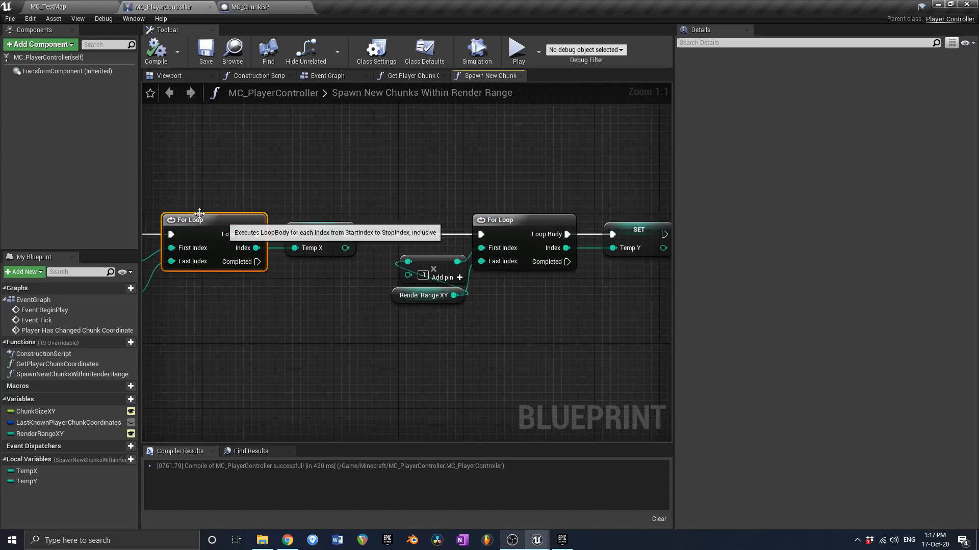
{"action": "left_click", "coordinate": [174, 208]}
{"action": "left_click", "coordinate": [179, 216]}
{"action": "left_click", "coordinate": [173, 209]}
{"action": "left_click", "coordinate": [180, 204]}
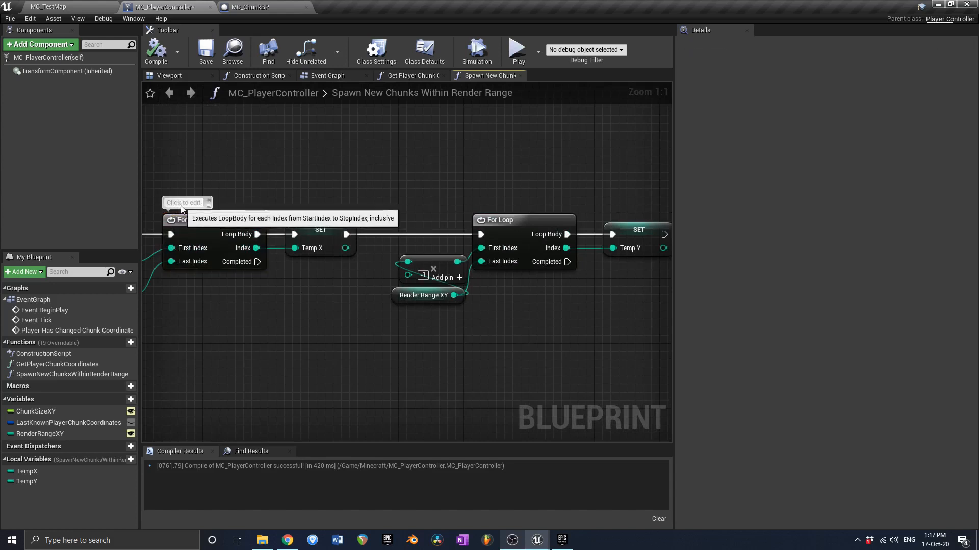
{"action": "type", "text": "x"}
- Add the node comment "y" to the second For Loop, then compile and save the blueprint
{"action": "left_click", "coordinate": [503, 242]}
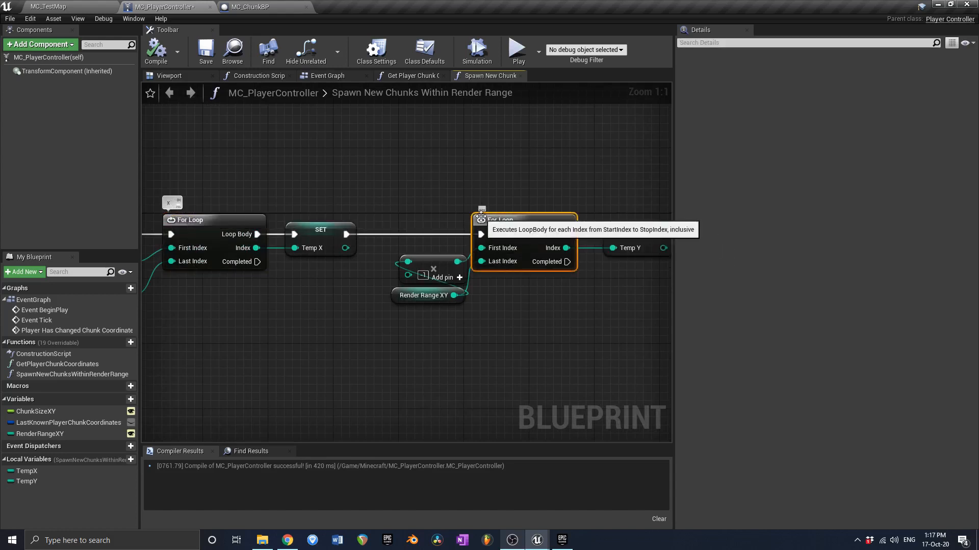
{"action": "left_click", "coordinate": [484, 209]}
{"action": "left_click", "coordinate": [487, 204]}
{"action": "type", "text": "y"}
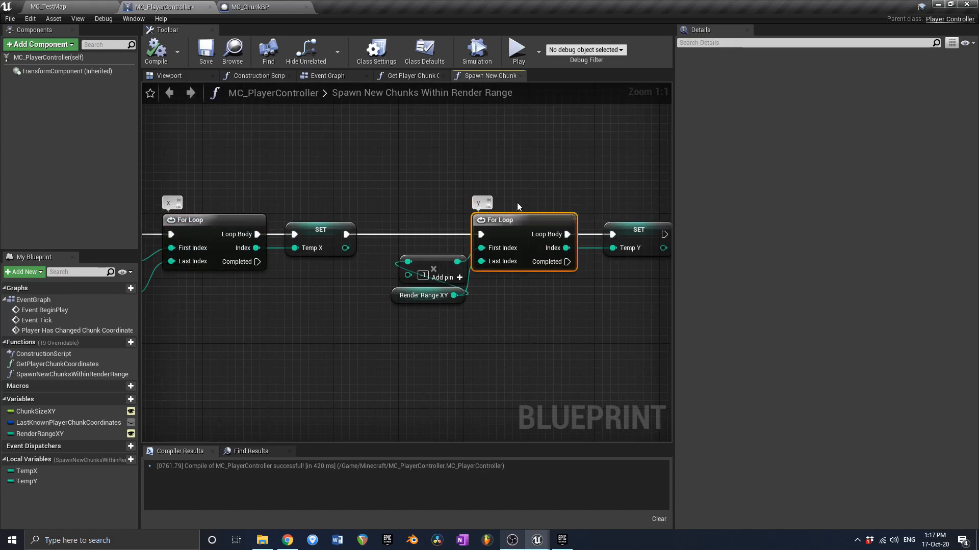
{"action": "scroll", "coordinate": [334, 164], "scroll_direction": "down", "scroll_amount": 3}
{"action": "left_click", "coordinate": [204, 53]}
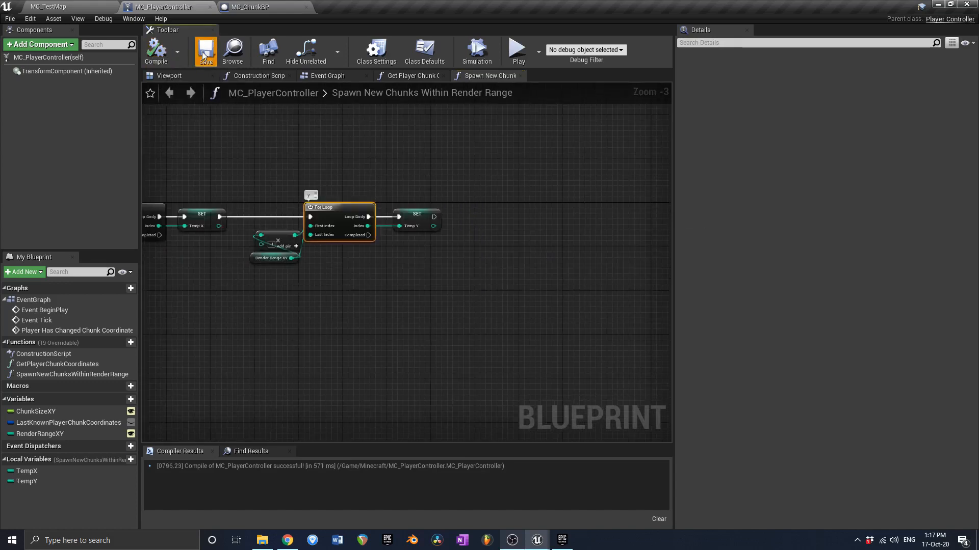
{"action": "right_click_drag", "start_coordinate": [319, 195], "coordinate": [403, 192]}
{"action": "right_click_drag", "start_coordinate": [477, 221], "coordinate": [355, 254]}
{"action": "scroll", "coordinate": [379, 227], "scroll_direction": "up", "scroll_amount": 3}
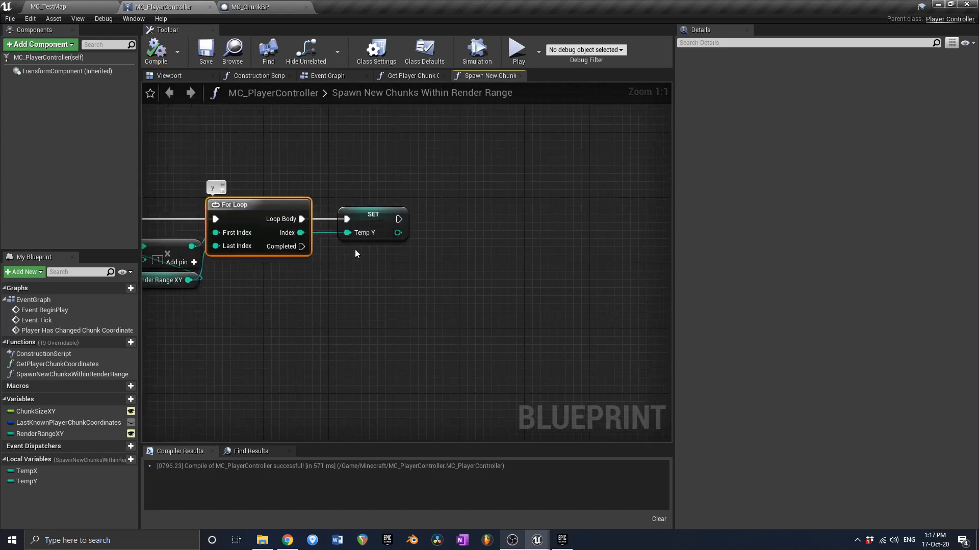
{"action": "right_click_drag", "start_coordinate": [469, 194], "coordinate": [428, 202]}
{"action": "scroll", "coordinate": [428, 203], "scroll_direction": "down", "scroll_amount": 2}
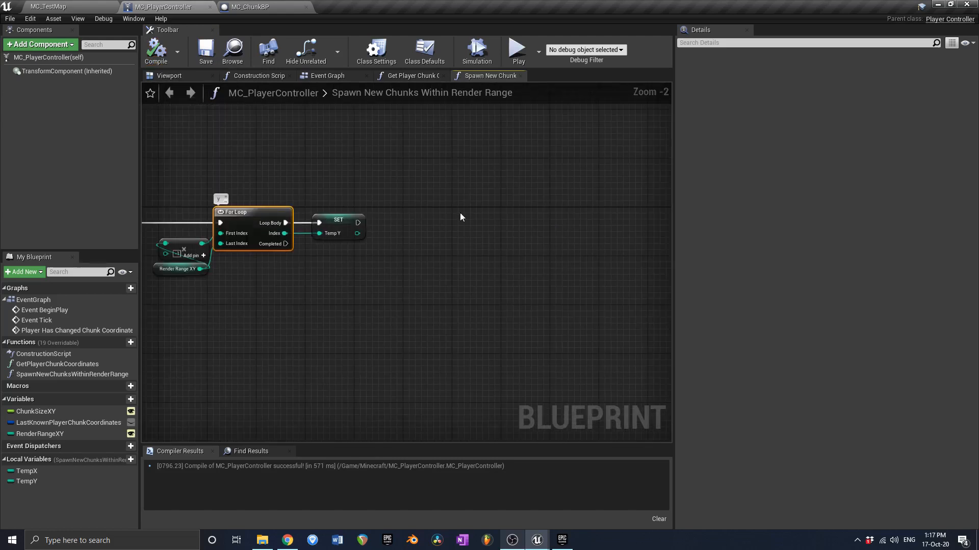
{"action": "right_click_drag", "start_coordinate": [441, 345], "coordinate": [462, 340]}
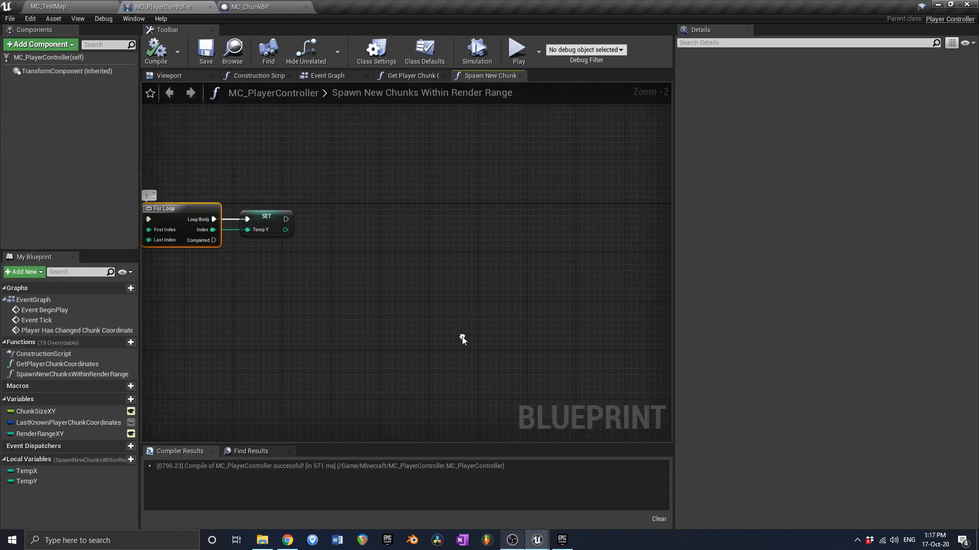
{"action": "right_click_drag", "start_coordinate": [319, 313], "coordinate": [415, 285]}
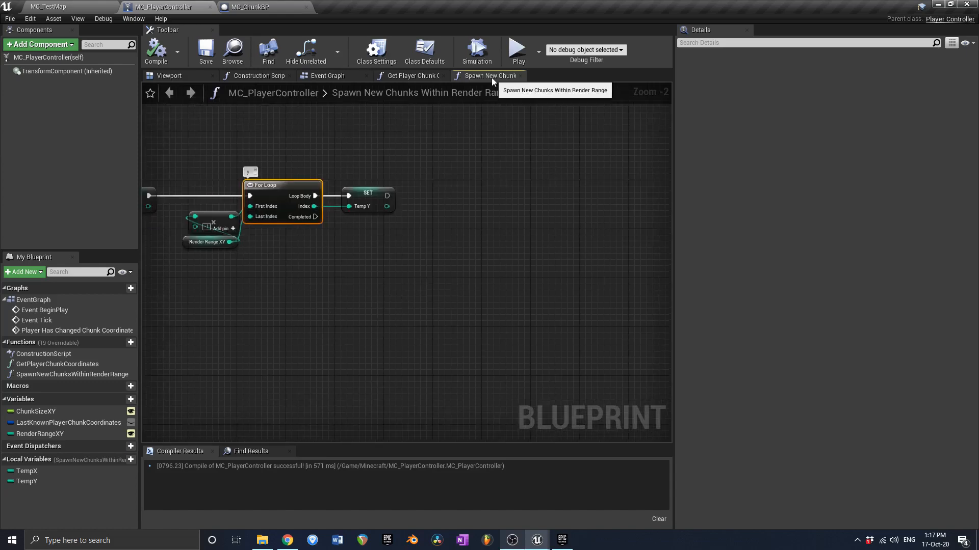
{"action": "right_click_drag", "start_coordinate": [143, 226], "coordinate": [275, 214]}
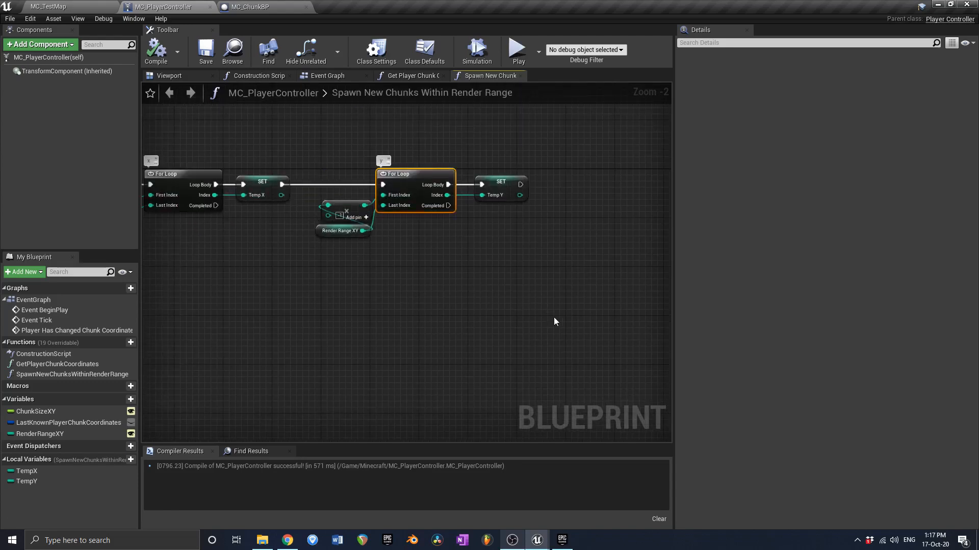
- Place a Get Player Chunk Coordinates node below the loops and connect its X output to a new integer + integer node
{"action": "right_click_drag", "start_coordinate": [601, 352], "coordinate": [494, 301]}
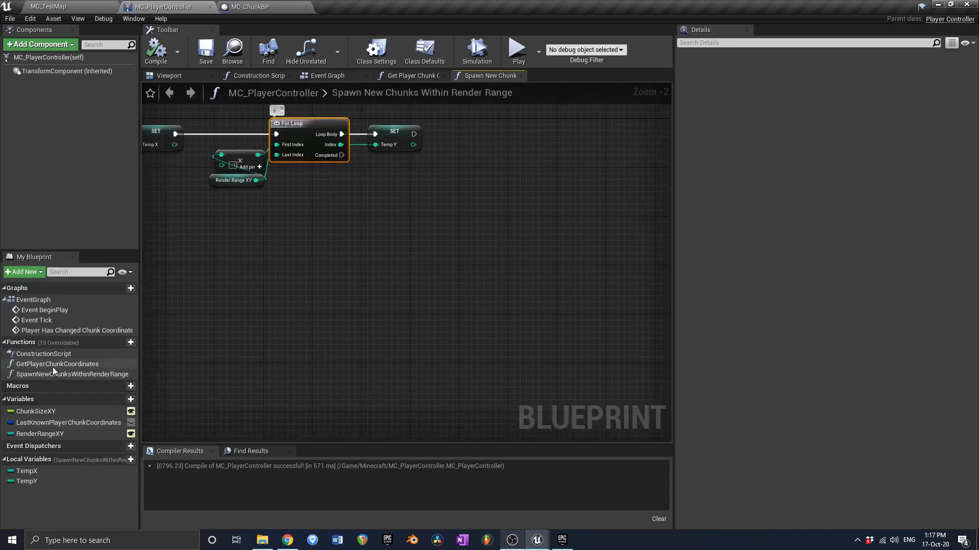
{"action": "left_click_drag", "start_coordinate": [53, 367], "coordinate": [422, 281]}
{"action": "scroll", "coordinate": [397, 339], "scroll_direction": "up", "scroll_amount": 2}
{"action": "left_click_drag", "start_coordinate": [447, 293], "coordinate": [555, 292]}
{"action": "type", "text": "add int"}
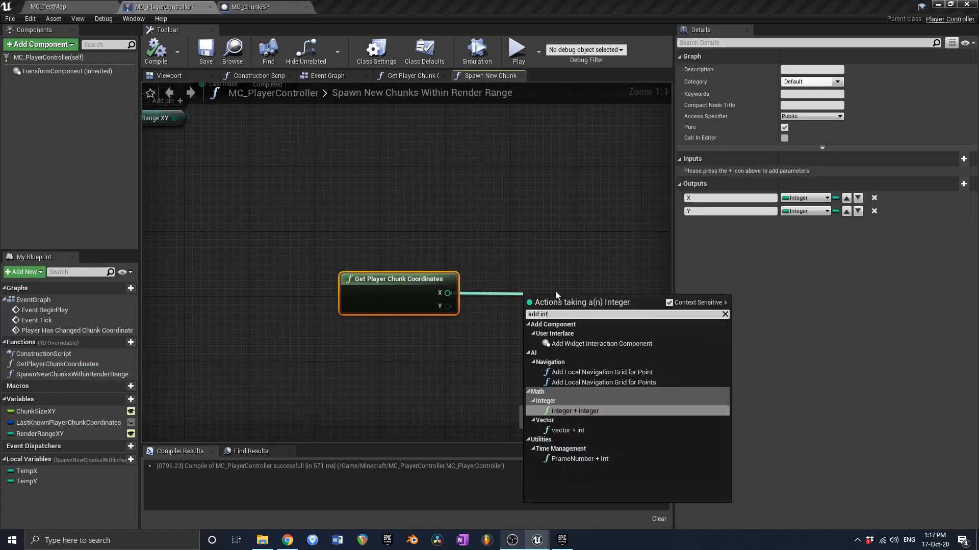
{"action": "key", "text": "Return"}
- Duplicate the integer addition node, connect the Y chunk coordinate to the copy, and stack it below the first
{"action": "key", "text": "ctrl+c"}
{"action": "key", "text": "ctrl+v"}
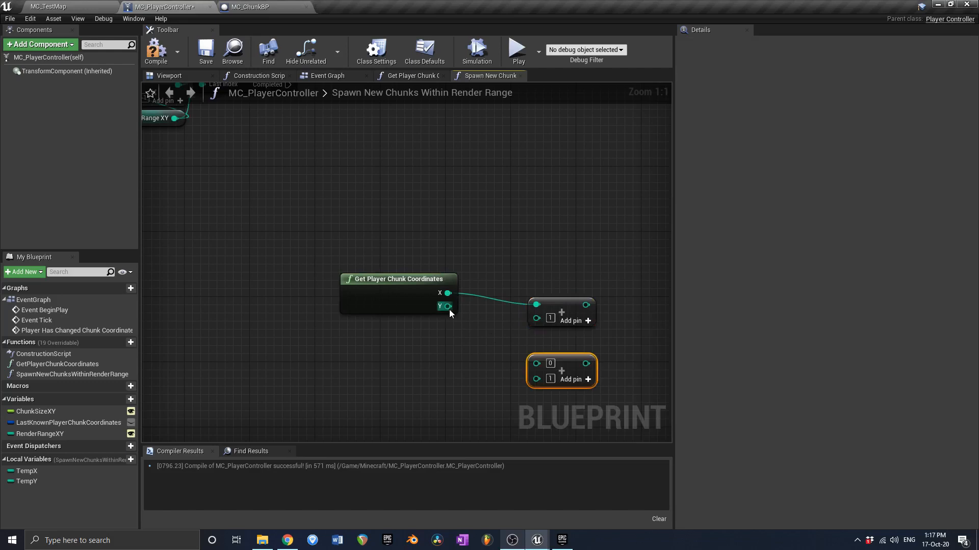
{"action": "left_click_drag", "start_coordinate": [546, 368], "coordinate": [537, 363]}
{"action": "left_click_drag", "start_coordinate": [562, 368], "coordinate": [561, 342]}
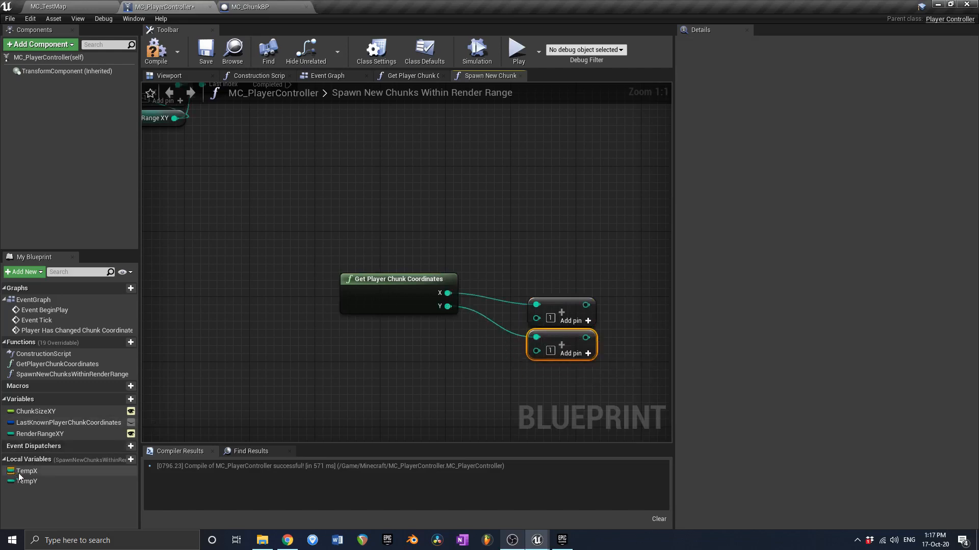
- Add Temp X and Temp Y getters and connect them to the second inputs of the X and Y addition nodes
{"action": "left_click_drag", "start_coordinate": [27, 471], "coordinate": [330, 380]}
{"action": "left_click_drag", "start_coordinate": [375, 326], "coordinate": [425, 327], "text": "ctrl"}
{"action": "left_click_drag", "start_coordinate": [27, 481], "coordinate": [511, 307]}
{"action": "scroll", "coordinate": [513, 330], "scroll_direction": "down", "scroll_amount": 3}
- Move the chunk coordinate, Temp getter and addition nodes together closer to the Set Temp Y node's row, just beyond it
{"action": "left_click_drag", "start_coordinate": [524, 374], "coordinate": [448, 306]}
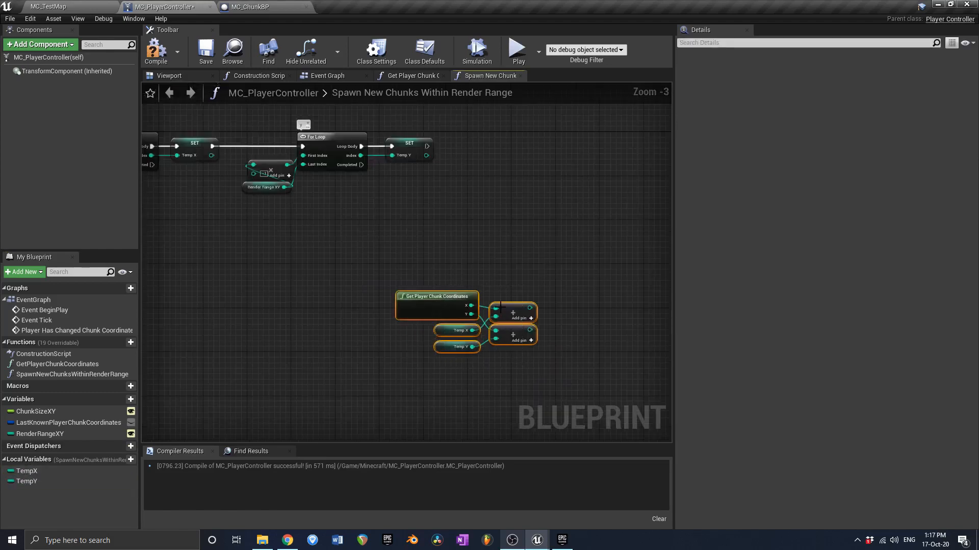
{"action": "left_click_drag", "start_coordinate": [512, 304], "coordinate": [528, 227]}
{"action": "right_click_drag", "start_coordinate": [528, 226], "coordinate": [391, 235]}
{"action": "left_click_drag", "start_coordinate": [355, 225], "coordinate": [460, 215]}
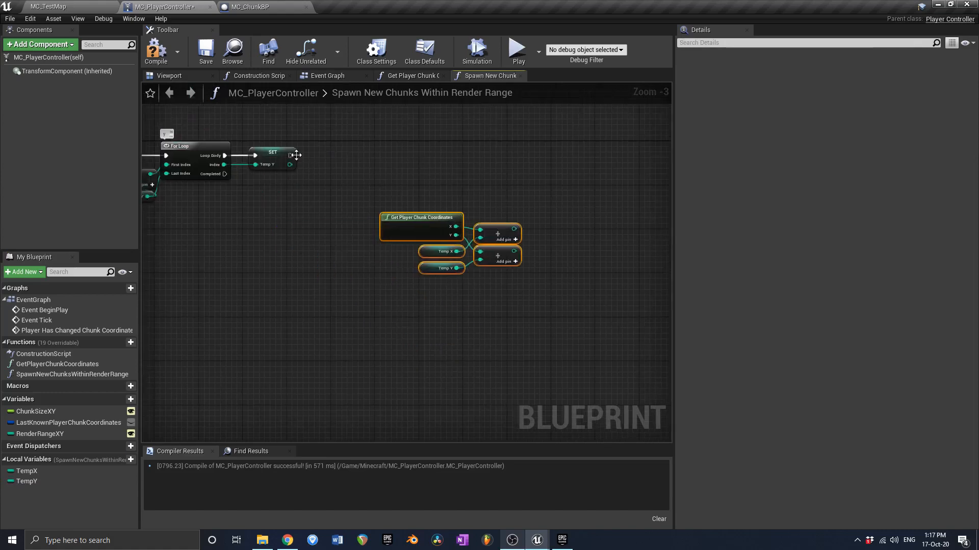
{"action": "right_click_drag", "start_coordinate": [506, 159], "coordinate": [436, 164]}
{"action": "scroll", "coordinate": [432, 241], "scroll_direction": "up", "scroll_amount": 2}
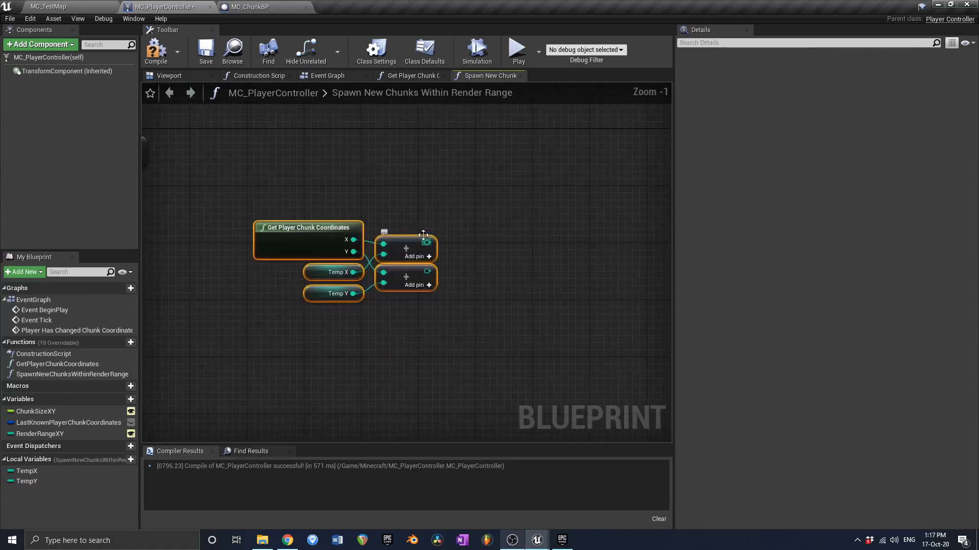
{"action": "scroll", "coordinate": [423, 234], "scroll_direction": "down", "scroll_amount": 3}
{"action": "right_click_drag", "start_coordinate": [208, 188], "coordinate": [340, 199]}
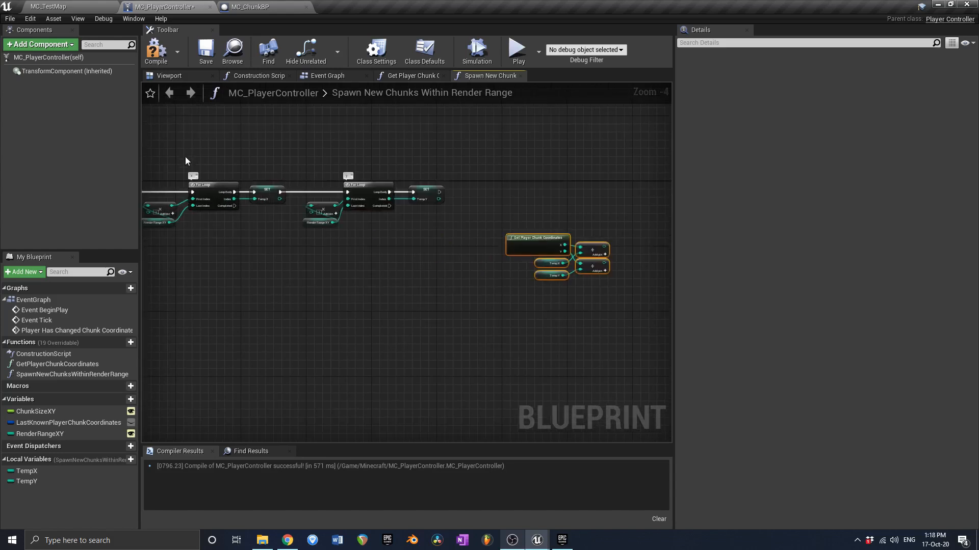
{"action": "left_click_drag", "start_coordinate": [185, 157], "coordinate": [436, 237]}
{"action": "right_click_drag", "start_coordinate": [437, 237], "coordinate": [292, 238]}
{"action": "scroll", "coordinate": [386, 244], "scroll_direction": "up", "scroll_amount": 4}
- Select the coordinate addition nodes, then compile and save MC_PlayerController
{"action": "left_click_drag", "start_coordinate": [358, 203], "coordinate": [548, 351]}
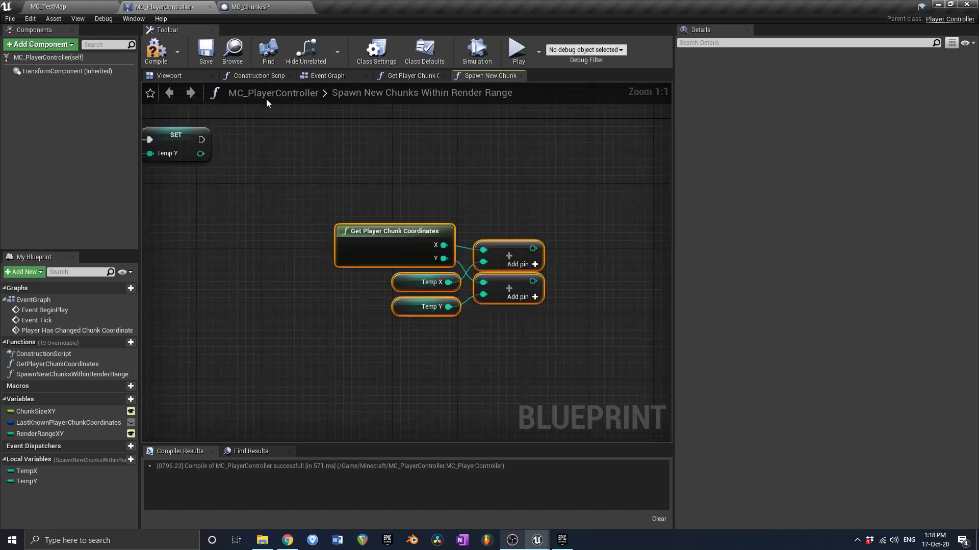
{"action": "left_click", "coordinate": [205, 51]}
{"action": "right_click_drag", "start_coordinate": [554, 195], "coordinate": [481, 222]}
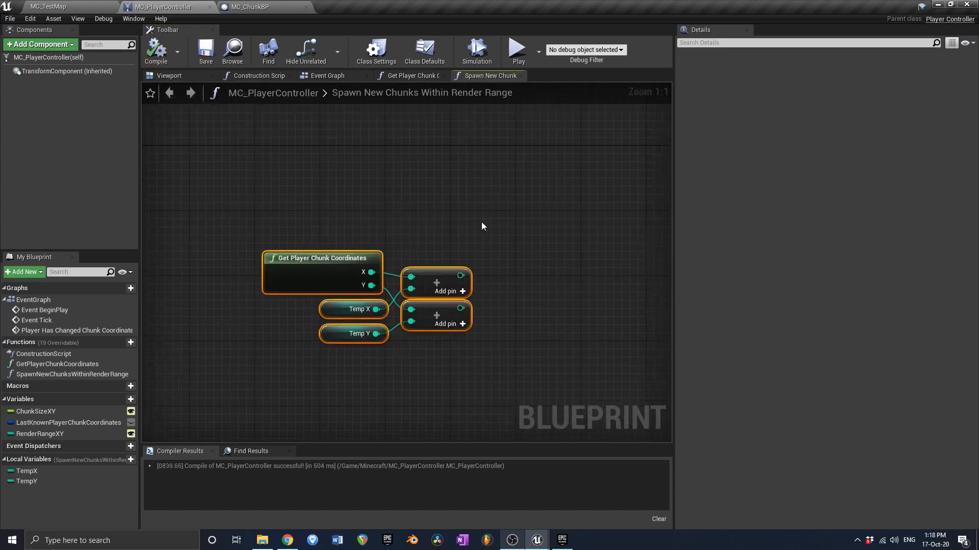
{"action": "right_click", "coordinate": [497, 206]}
{"action": "type", "text": "s"}
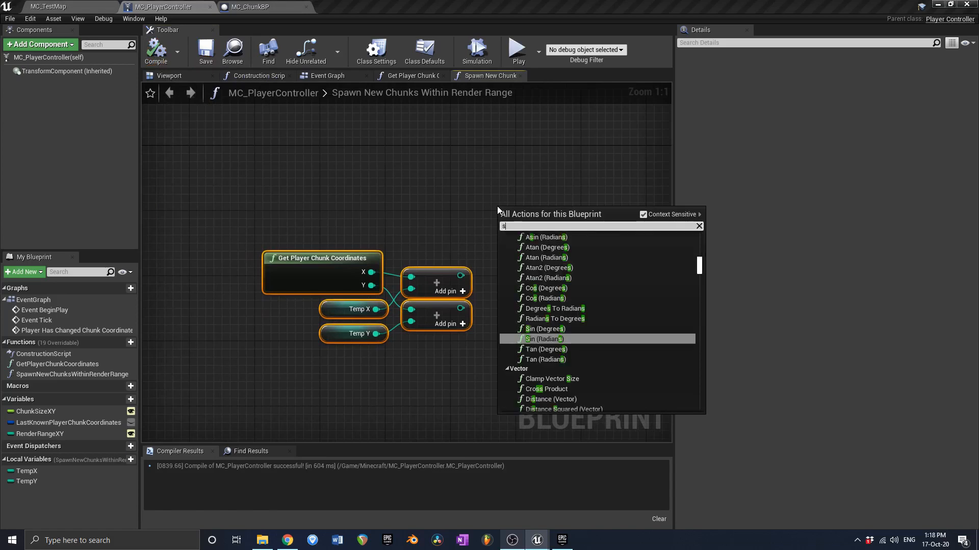
{"action": "left_click", "coordinate": [456, 213]}
- Add a Spawn Actor from Class node to the graph near the coordinate addition nodes
{"action": "scroll", "coordinate": [430, 290], "scroll_direction": "down", "scroll_amount": 2}
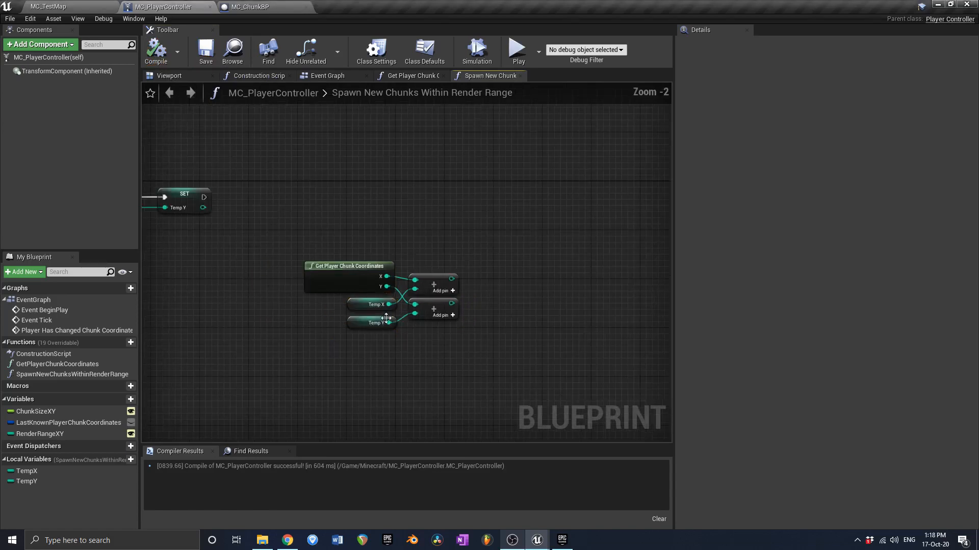
{"action": "right_click", "coordinate": [454, 212]}
{"action": "type", "text": "spawn actro"}
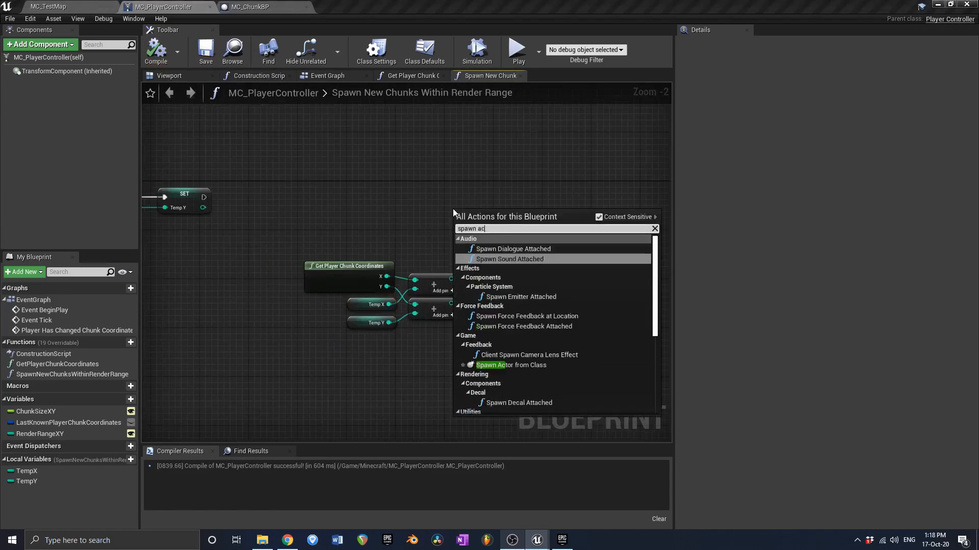
{"action": "key", "text": "BackSpace"}
{"action": "key", "text": "BackSpace"}
{"action": "type", "text": "or fr"}
{"action": "key", "text": "Return"}
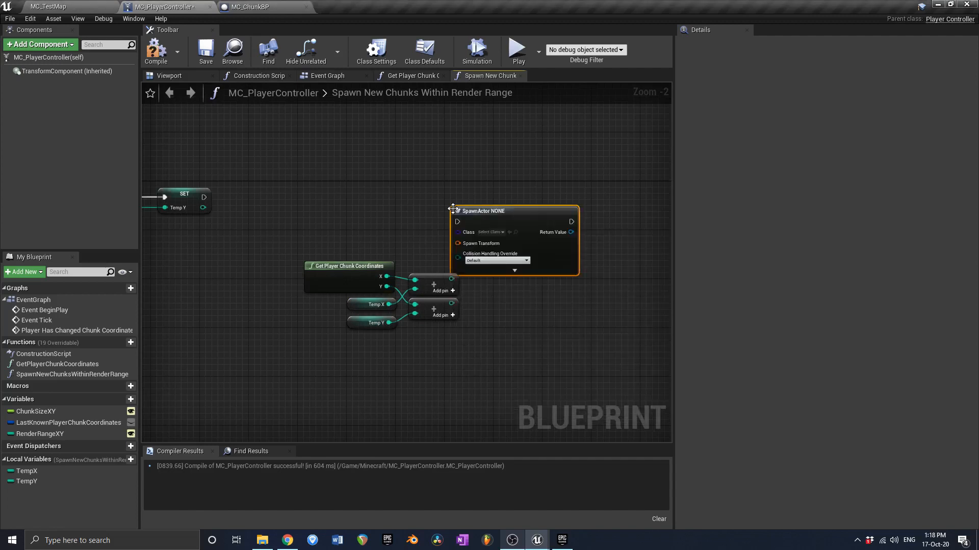
- Move the SpawnActor node further along the row and connect the Set Temp Y node's execution output to it
{"action": "scroll", "coordinate": [468, 218], "scroll_direction": "up", "scroll_amount": 2}
{"action": "left_click_drag", "start_coordinate": [521, 212], "coordinate": [627, 189]}
{"action": "scroll", "coordinate": [560, 192], "scroll_direction": "down", "scroll_amount": 3}
{"action": "left_click_drag", "start_coordinate": [247, 189], "coordinate": [618, 192]}
{"action": "right_click_drag", "start_coordinate": [634, 207], "coordinate": [526, 203]}
- Set the SpawnActor node's class to MC_ChunkBP
{"action": "scroll", "coordinate": [526, 203], "scroll_direction": "up", "scroll_amount": 1}
{"action": "scroll", "coordinate": [526, 202], "scroll_direction": "up", "scroll_amount": 2}
{"action": "left_click", "coordinate": [516, 196]}
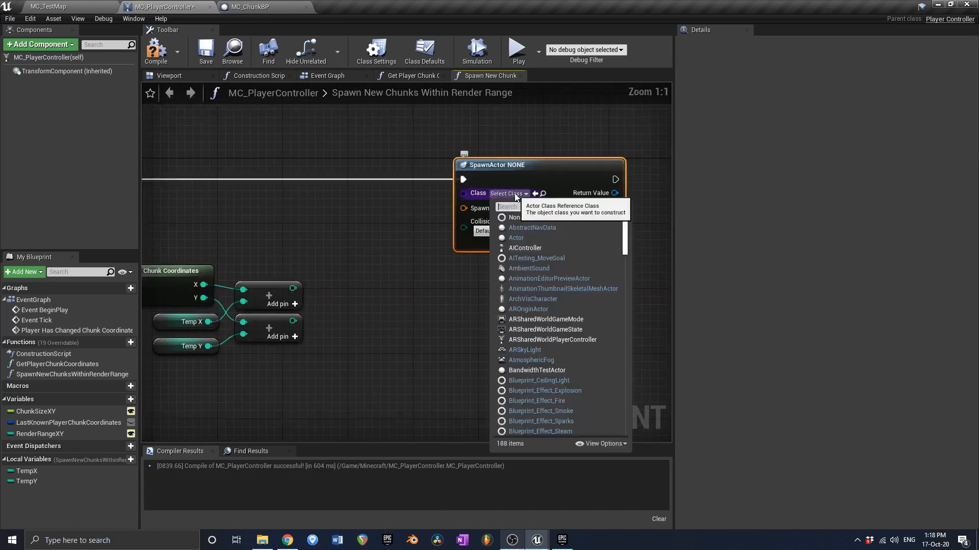
{"action": "type", "text": "mc chun"}
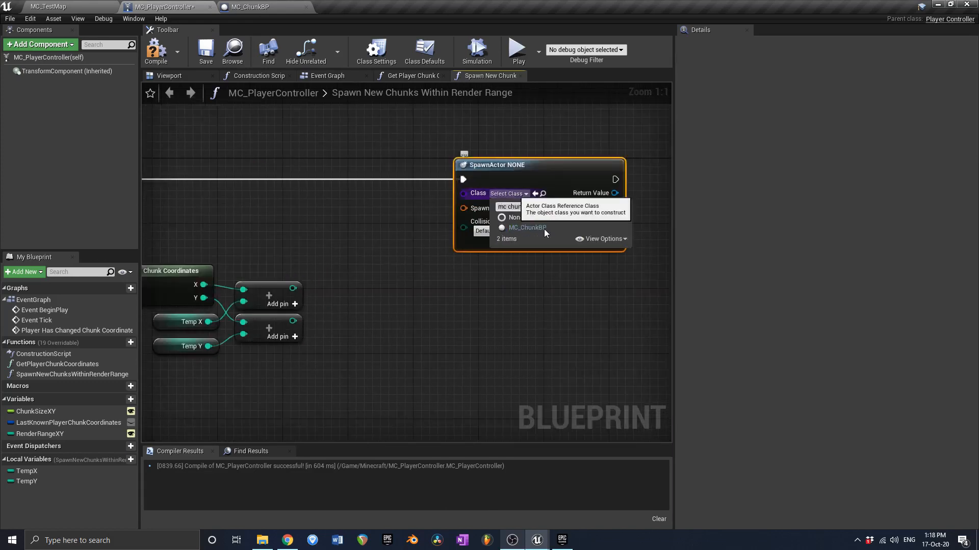
{"action": "left_click", "coordinate": [543, 231]}
{"action": "scroll", "coordinate": [569, 190], "scroll_direction": "down", "scroll_amount": 2}
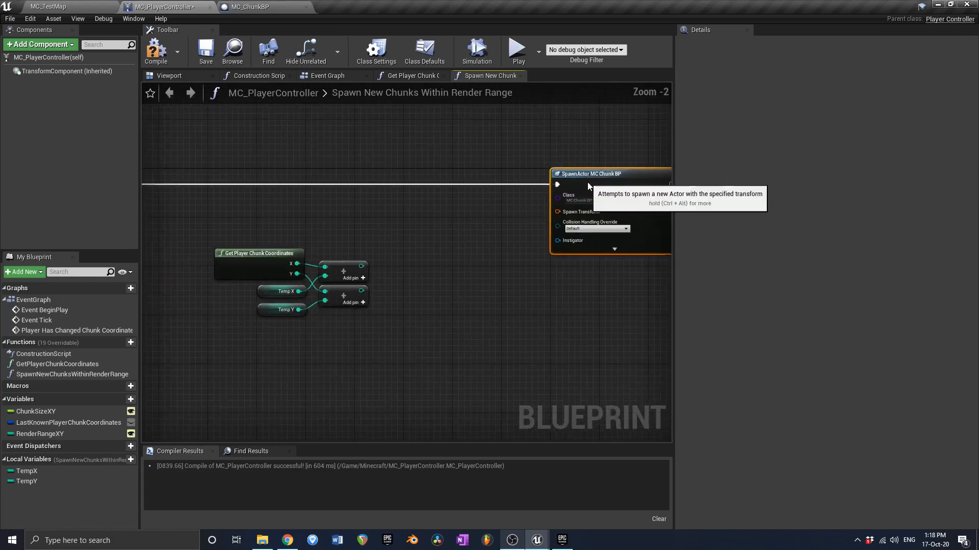
- Add a Make Vector node between the coordinate addition nodes and the SpawnActor node
{"action": "right_click_drag", "start_coordinate": [432, 213], "coordinate": [522, 210]}
{"action": "left_click_drag", "start_coordinate": [334, 317], "coordinate": [420, 265]}
{"action": "right_click_drag", "start_coordinate": [475, 253], "coordinate": [413, 261]}
{"action": "right_click", "coordinate": [413, 261]}
{"action": "type", "text": "make"}
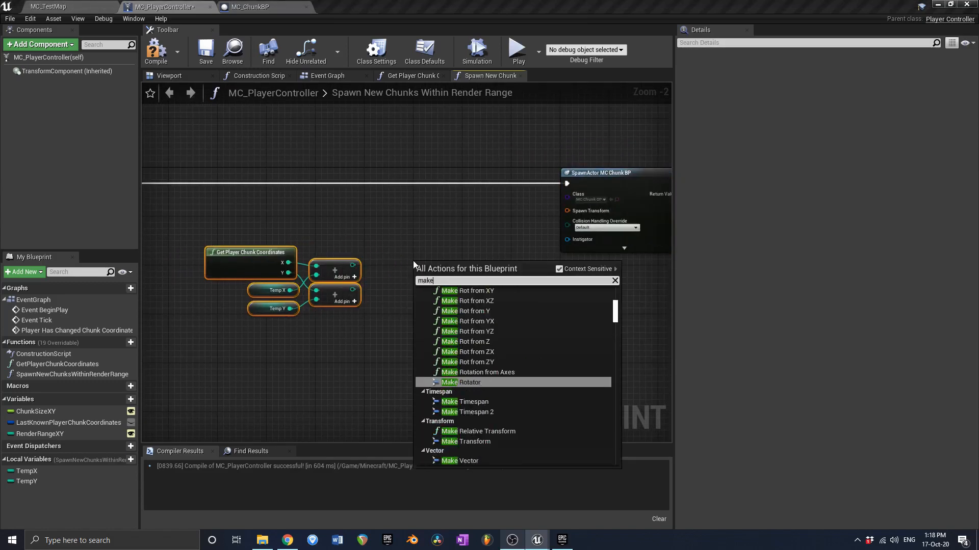
{"action": "type", "text": " vector"}
{"action": "key", "text": "Return"}
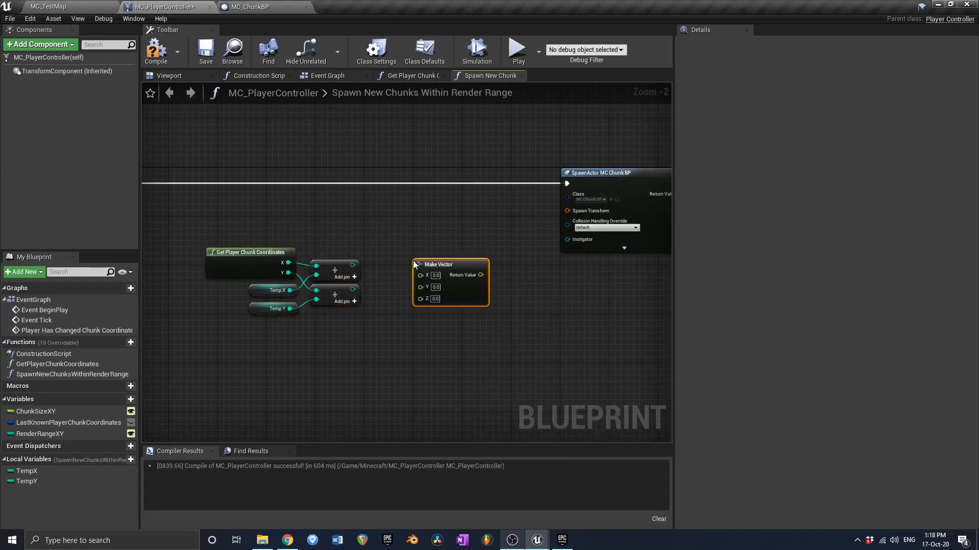
- Connect Make Vector's Return Value to the SpawnActor node's Spawn Transform through a vector-to-transform conversion
{"action": "scroll", "coordinate": [413, 261], "scroll_direction": "up", "scroll_amount": 2}
{"action": "right_click_drag", "start_coordinate": [412, 260], "coordinate": [342, 262]}
{"action": "left_click_drag", "start_coordinate": [431, 280], "coordinate": [563, 196]}
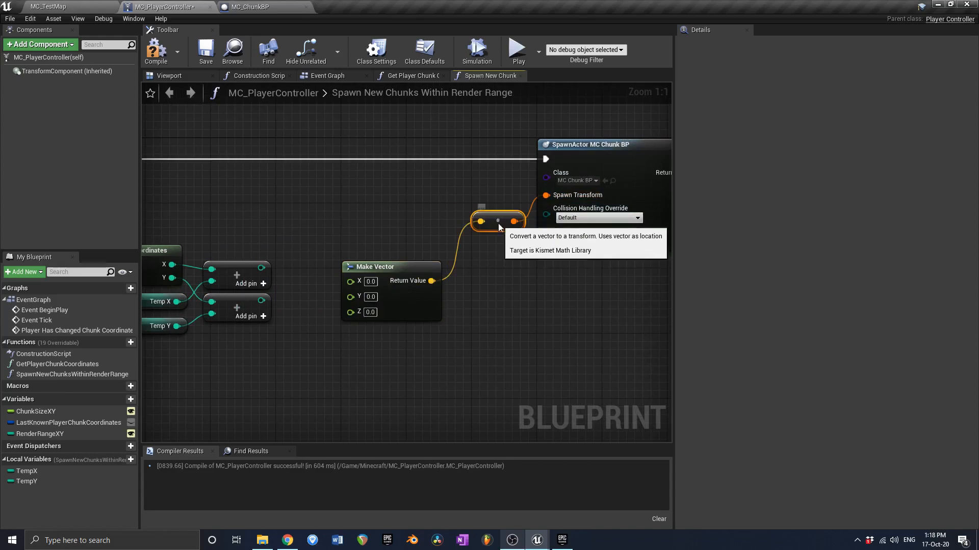
- Move the chunk coordinate, Temp getter and addition nodes back toward Set Temp Y, making room before Make Vector
{"action": "right_click_drag", "start_coordinate": [243, 189], "coordinate": [340, 169]}
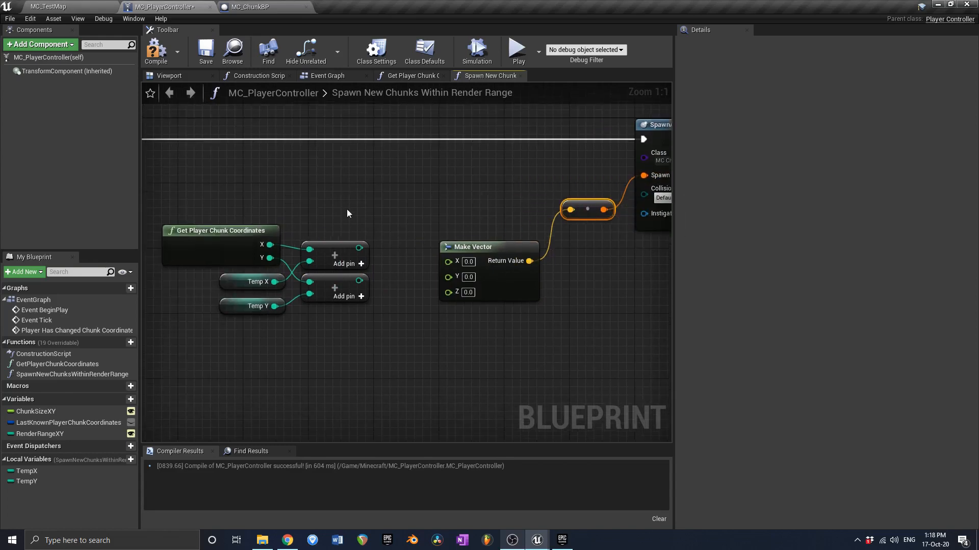
{"action": "right_click_drag", "start_coordinate": [355, 324], "coordinate": [449, 329]}
{"action": "left_click_drag", "start_coordinate": [443, 329], "coordinate": [329, 249]}
{"action": "left_click_drag", "start_coordinate": [433, 263], "coordinate": [352, 264]}
{"action": "scroll", "coordinate": [352, 268], "scroll_direction": "down", "scroll_amount": 1}
{"action": "right_click_drag", "start_coordinate": [440, 258], "coordinate": [499, 255]}
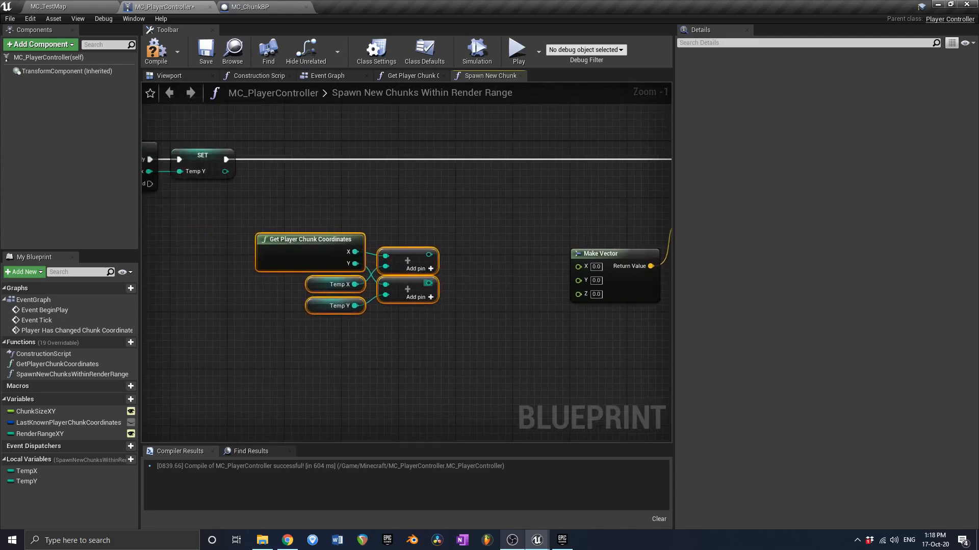
{"action": "right_click_drag", "start_coordinate": [168, 366], "coordinate": [224, 345]}
{"action": "right_click_drag", "start_coordinate": [451, 319], "coordinate": [414, 315]}
{"action": "left_click_drag", "start_coordinate": [414, 314], "coordinate": [340, 237]}
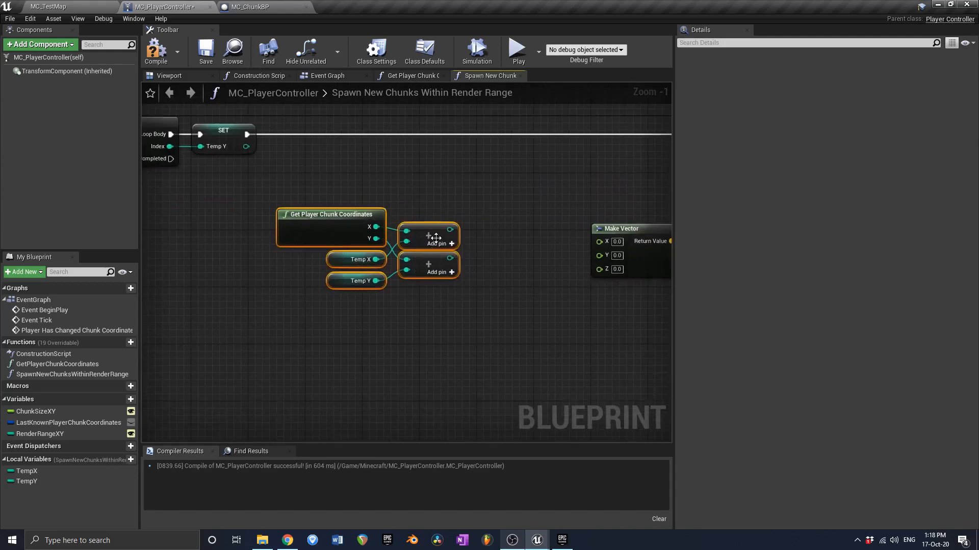
- Add an integer-by-float multiplication node fed by the X addition result and place it just beyond the addition nodes
{"action": "left_click_drag", "start_coordinate": [436, 237], "coordinate": [482, 297]}
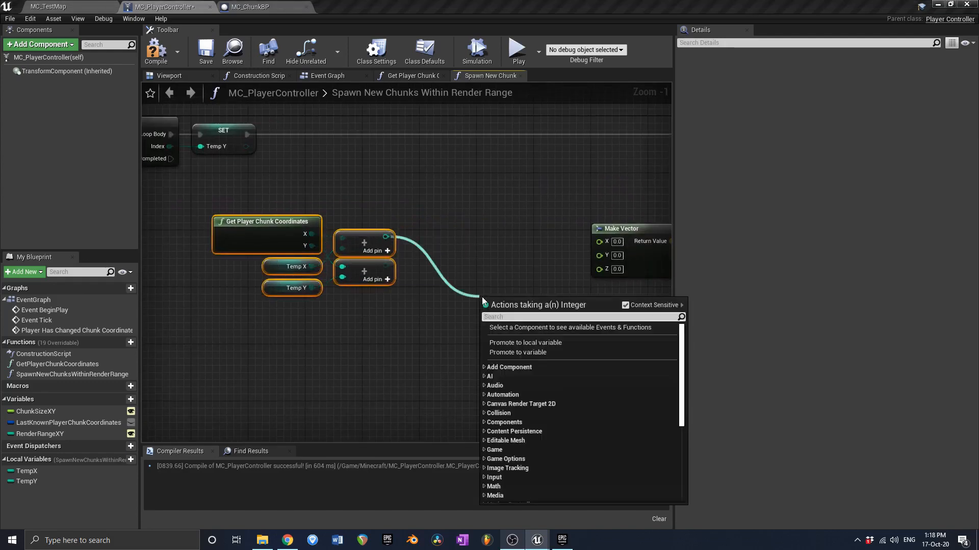
{"action": "type", "text": "*float"}
{"action": "key", "text": "Return"}
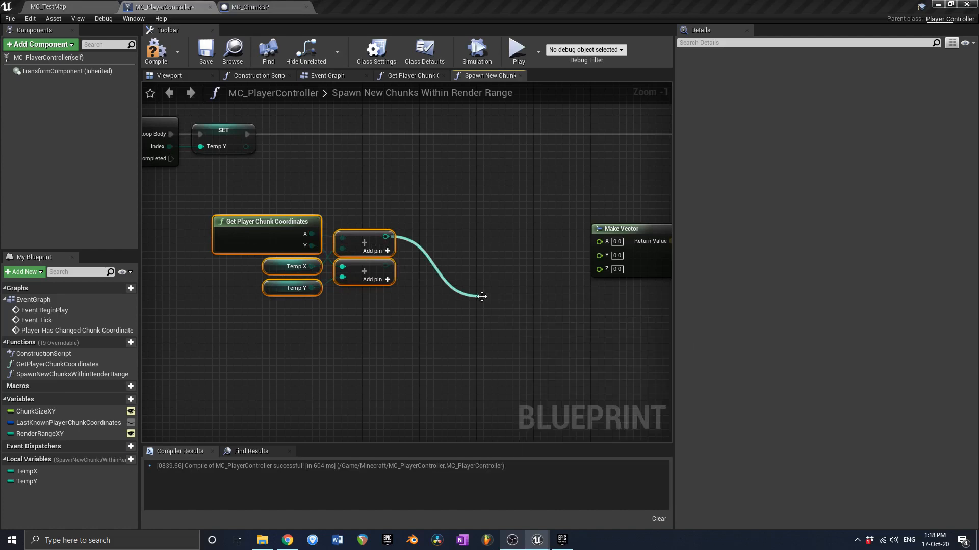
{"action": "left_click_drag", "start_coordinate": [498, 302], "coordinate": [424, 269]}
- Connect a Chunk Size XY getter to the multiplication's second input and its product to Make Vector's X
{"action": "left_click_drag", "start_coordinate": [57, 414], "coordinate": [445, 277], "text": "ctrl"}
{"action": "left_click_drag", "start_coordinate": [303, 335], "coordinate": [368, 303]}
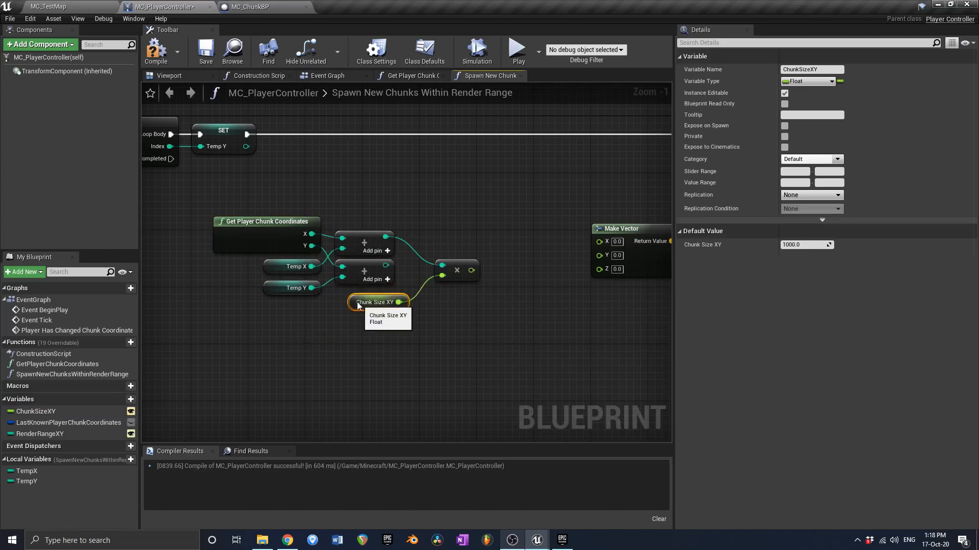
{"action": "left_click_drag", "start_coordinate": [471, 270], "coordinate": [600, 242]}
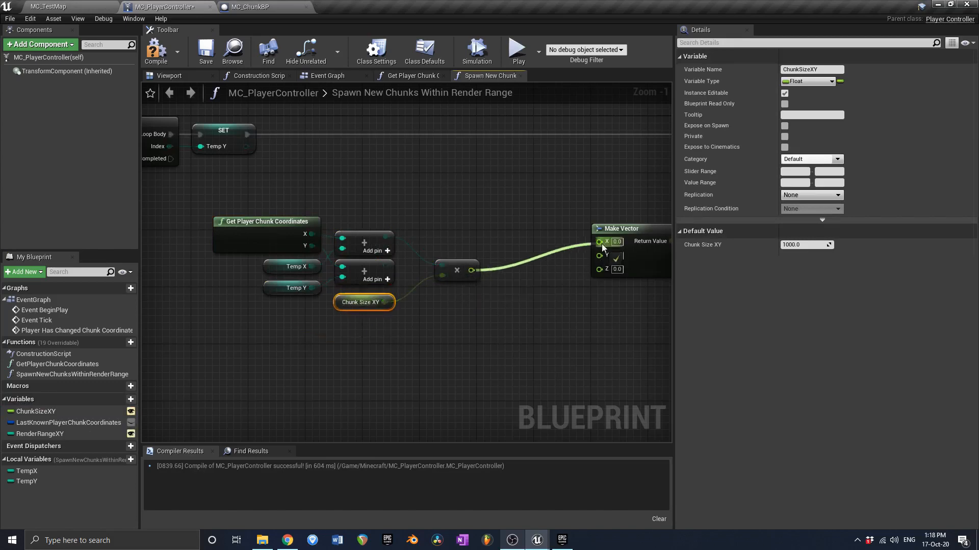
- Duplicate the multiplication node for the Y addition result and Chunk Size XY, and connect its product to Make Vector's Y
{"action": "left_click", "coordinate": [448, 260]}
{"action": "key", "text": "ctrl+w"}
{"action": "left_click_drag", "start_coordinate": [386, 266], "coordinate": [383, 302]}
{"action": "left_click_drag", "start_coordinate": [471, 291], "coordinate": [604, 259]}
- Move the coordinate, addition and multiplication nodes closer to Make Vector, then compile and save MC_PlayerController
{"action": "left_click_drag", "start_coordinate": [524, 312], "coordinate": [317, 232]}
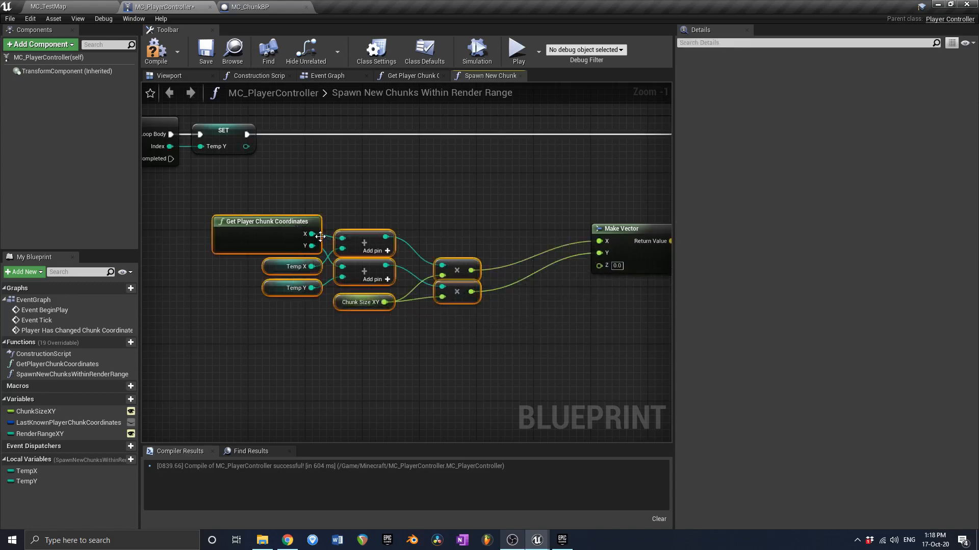
{"action": "left_click_drag", "start_coordinate": [394, 243], "coordinate": [487, 237]}
{"action": "right_click_drag", "start_coordinate": [588, 284], "coordinate": [429, 286]}
{"action": "scroll", "coordinate": [430, 286], "scroll_direction": "up", "scroll_amount": 1}
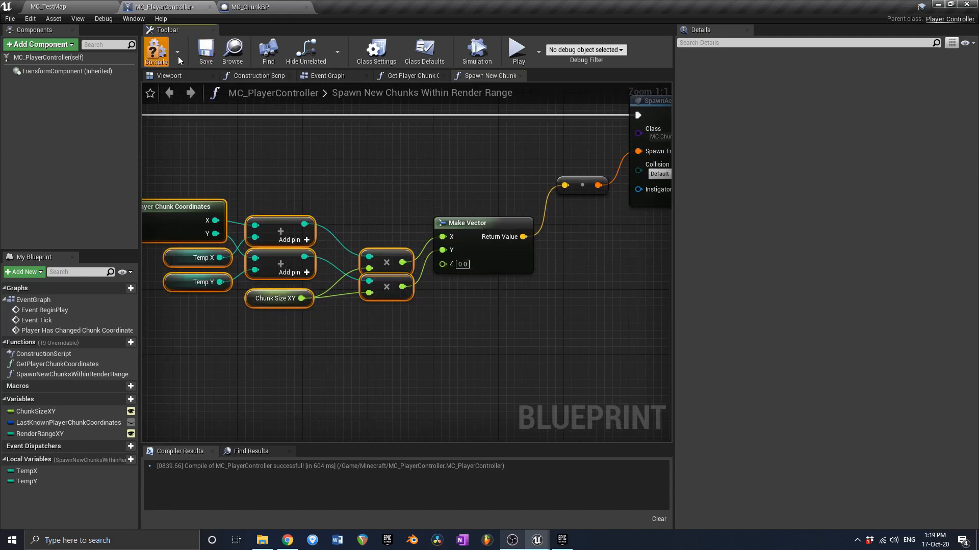
{"action": "left_click", "coordinate": [156, 51]}
{"action": "left_click", "coordinate": [200, 59]}
- Tuck the transform conversion node above Make Vector, bring the coordinate nodes closer to SpawnActor, then compile and save the blueprint
{"action": "right_click_drag", "start_coordinate": [412, 179], "coordinate": [342, 227]}
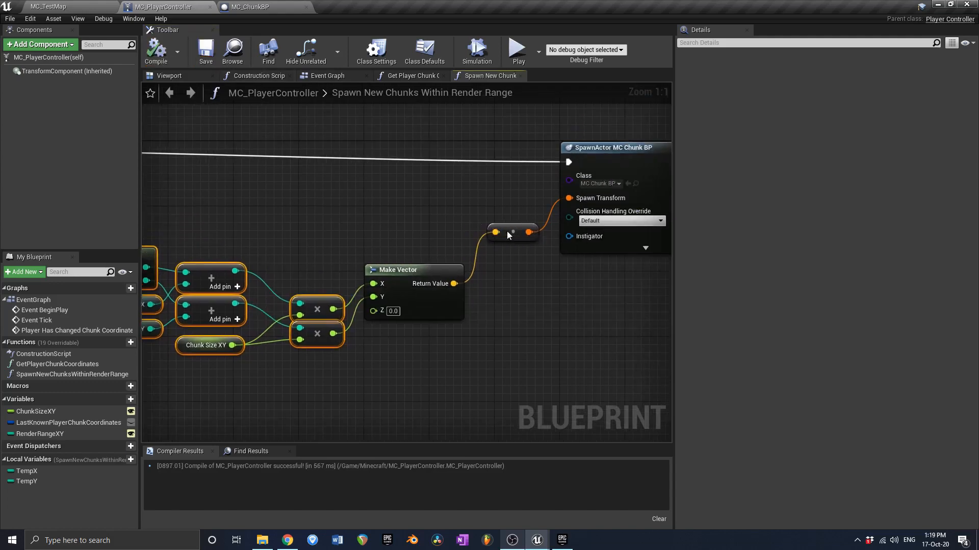
{"action": "left_click_drag", "start_coordinate": [503, 235], "coordinate": [420, 248]}
{"action": "scroll", "coordinate": [420, 248], "scroll_direction": "down", "scroll_amount": 3}
{"action": "right_click_drag", "start_coordinate": [301, 276], "coordinate": [383, 258]}
{"action": "left_click_drag", "start_coordinate": [253, 323], "coordinate": [566, 234]}
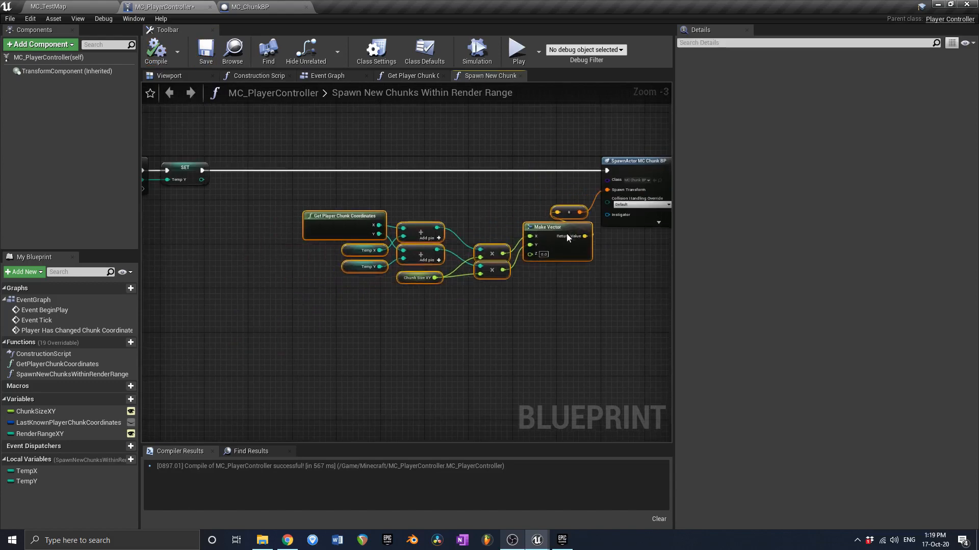
{"action": "left_click", "coordinate": [156, 50]}
{"action": "left_click", "coordinate": [205, 49]}
{"action": "right_click_drag", "start_coordinate": [360, 178], "coordinate": [363, 204]}
{"action": "scroll", "coordinate": [298, 195], "scroll_direction": "down", "scroll_amount": 2}
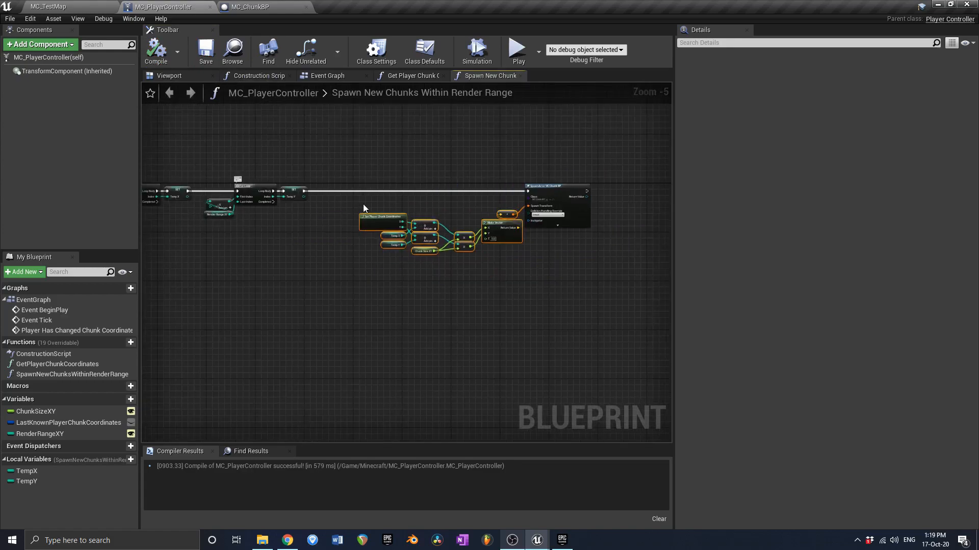
- In the Event Graph, comment the Branch node with "Are the player coordinates the same as they were last tick?" and save the blueprint
{"action": "left_click", "coordinate": [327, 75]}
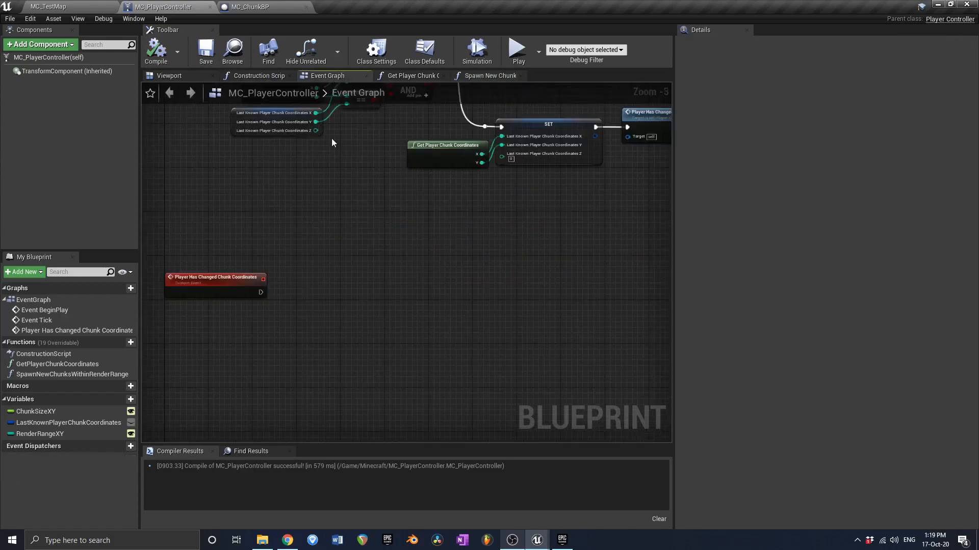
{"action": "scroll", "coordinate": [490, 182], "scroll_direction": "up", "scroll_amount": 4}
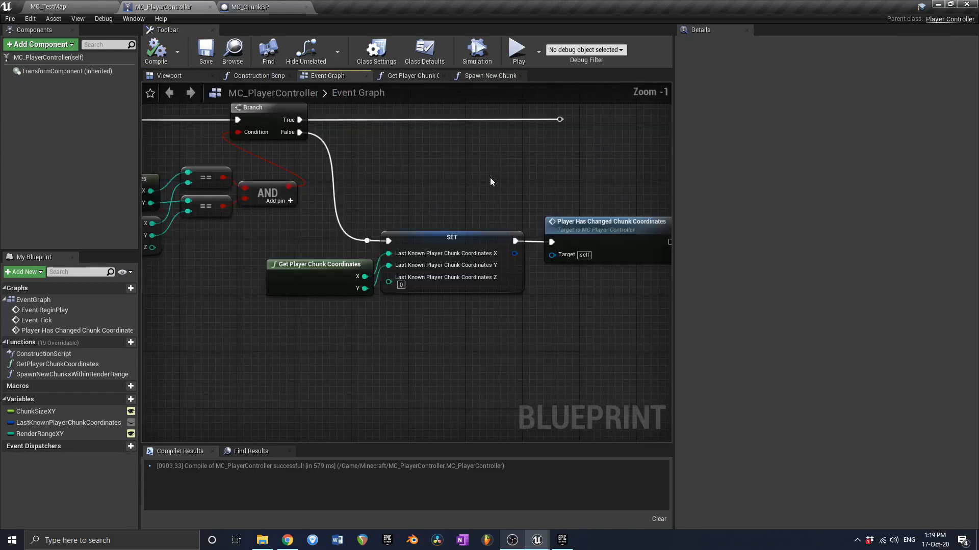
{"action": "right_click_drag", "start_coordinate": [490, 178], "coordinate": [559, 186]}
{"action": "scroll", "coordinate": [559, 185], "scroll_direction": "down", "scroll_amount": 2}
{"action": "right_click_drag", "start_coordinate": [311, 337], "coordinate": [401, 271]}
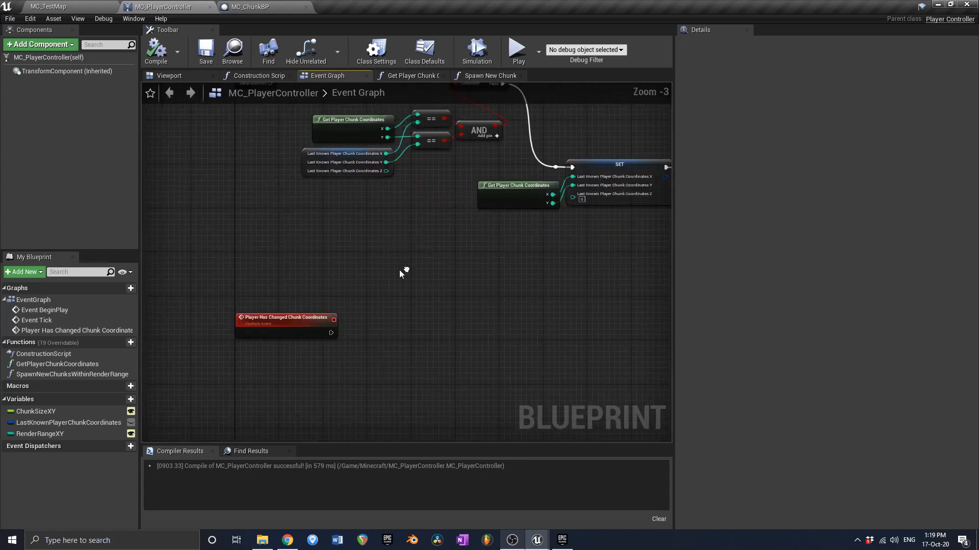
{"action": "right_click_drag", "start_coordinate": [364, 224], "coordinate": [292, 279]}
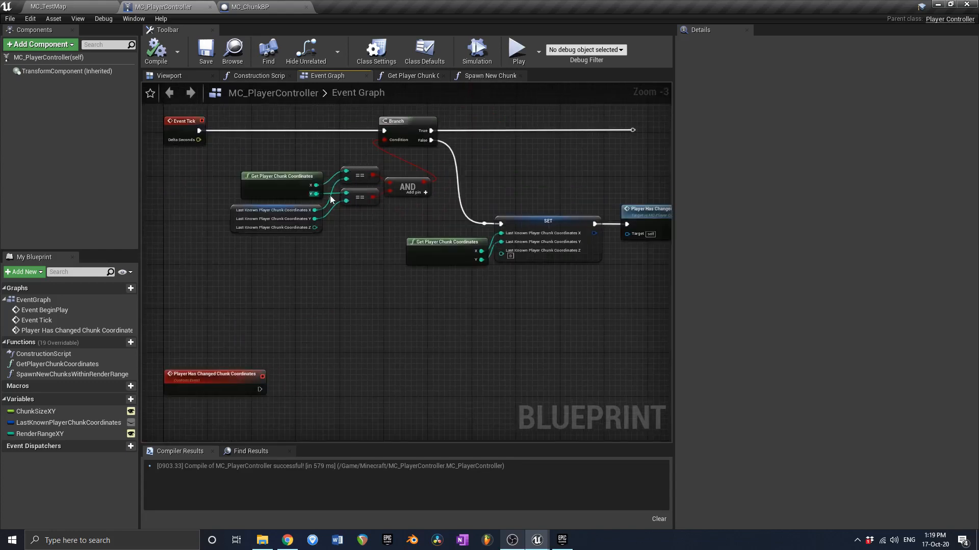
{"action": "right_click_drag", "start_coordinate": [412, 126], "coordinate": [347, 146]}
{"action": "left_click", "coordinate": [374, 150]}
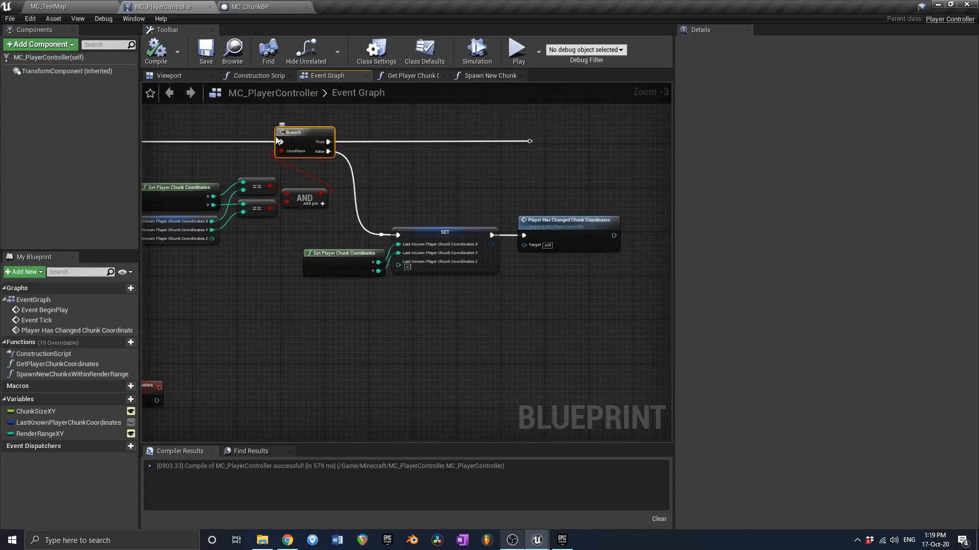
{"action": "scroll", "coordinate": [351, 139], "scroll_direction": "up", "scroll_amount": 2}
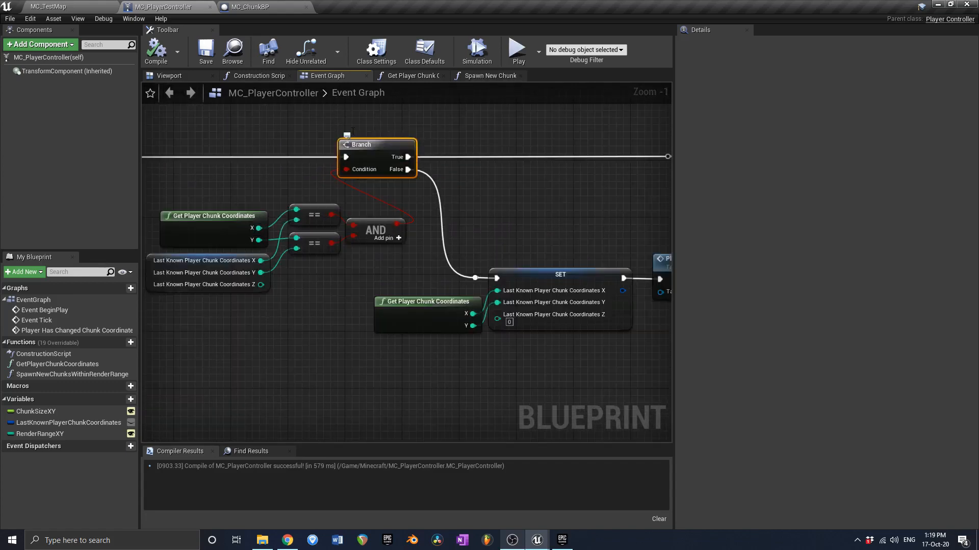
{"action": "left_click", "coordinate": [349, 134]}
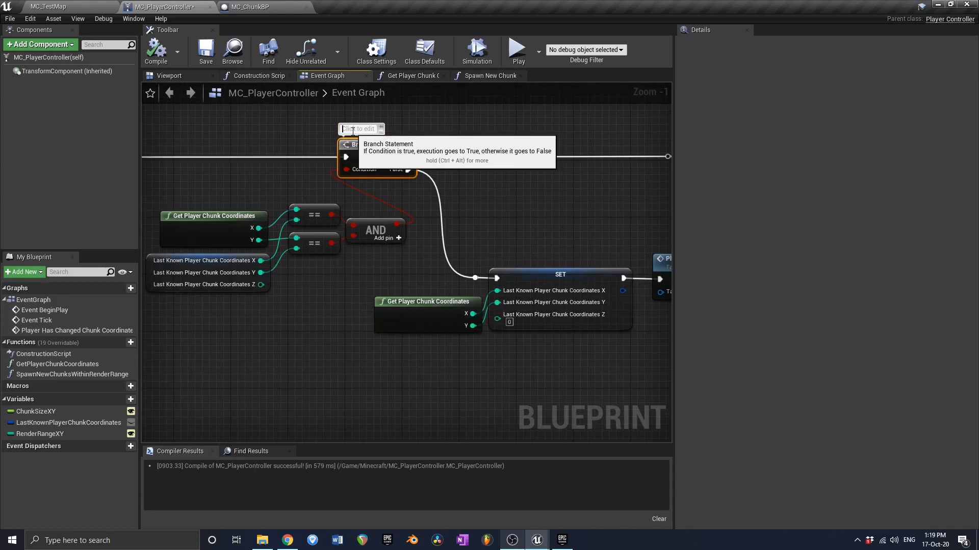
{"action": "type", "text": "Are the coordinates"}
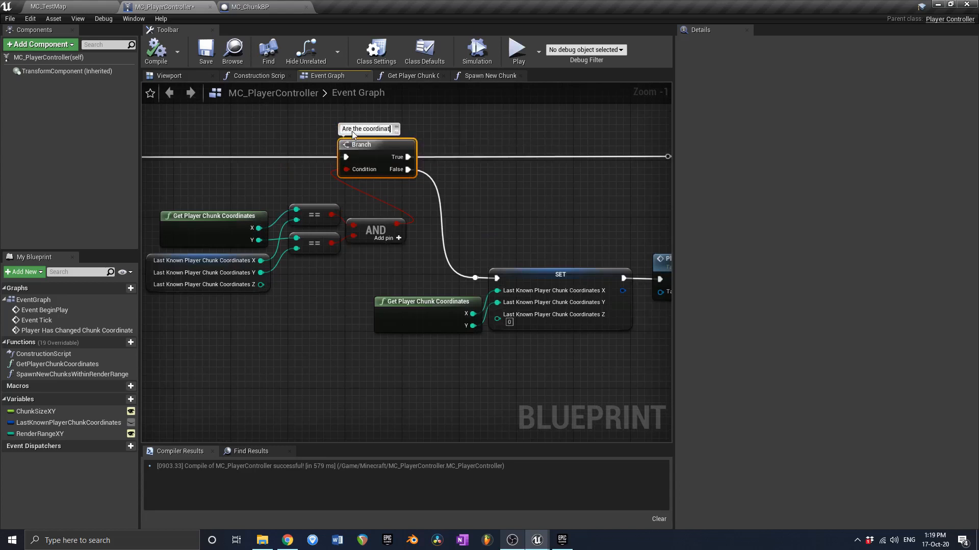
{"action": "key", "text": "BackSpace"}
{"action": "key", "text": "BackSpace"}
{"action": "key", "text": "BackSpace"}
{"action": "key", "text": "BackSpace"}
{"action": "key", "text": "BackSpace"}
{"action": "key", "text": "BackSpace"}
{"action": "key", "text": "BackSpace"}
{"action": "key", "text": "BackSpace"}
{"action": "key", "text": "BackSpace"}
{"action": "key", "text": "BackSpace"}
{"action": "key", "text": "BackSpace"}
{"action": "key", "text": "BackSpace"}
{"action": "type", "text": "player coro"}
{"action": "key", "text": "BackSpace"}
{"action": "key", "text": "BackSpace"}
{"action": "key", "text": "BackSpace"}
{"action": "key", "text": "BackSpace"}
{"action": "key", "text": "BackSpace"}
{"action": "key", "text": "BackSpace"}
{"action": "key", "text": "BackSpace"}
{"action": "key", "text": "BackSpace"}
{"action": "key", "text": "BackSpace"}
{"action": "type", "text": "coordinates the same as they were last tick?"}
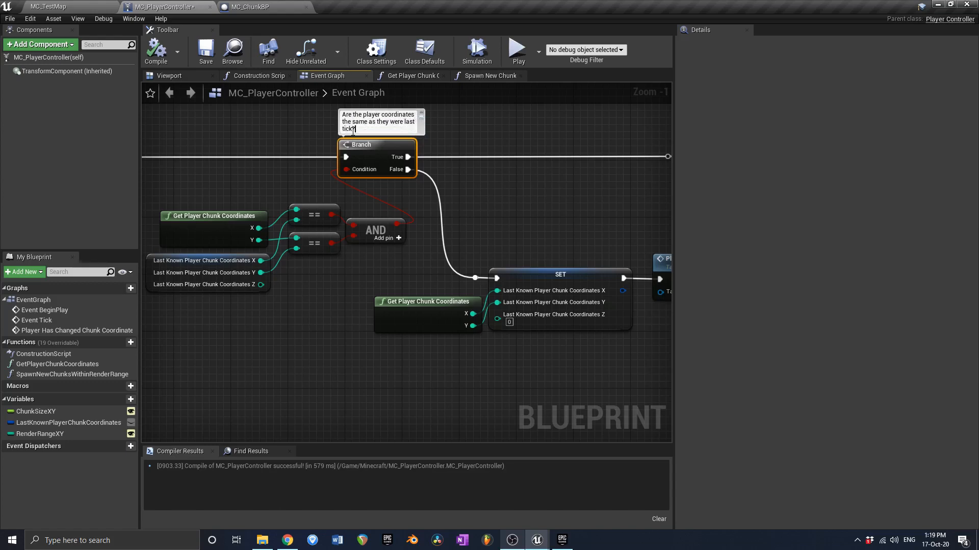
{"action": "key", "text": "Return"}
{"action": "left_click", "coordinate": [204, 60]}
- Call SpawnNewChunksWithinRenderRange from the Player Has Changed Chunk Coordinates custom event, then compile and save the blueprint
{"action": "scroll", "coordinate": [439, 204], "scroll_direction": "down", "scroll_amount": 3}
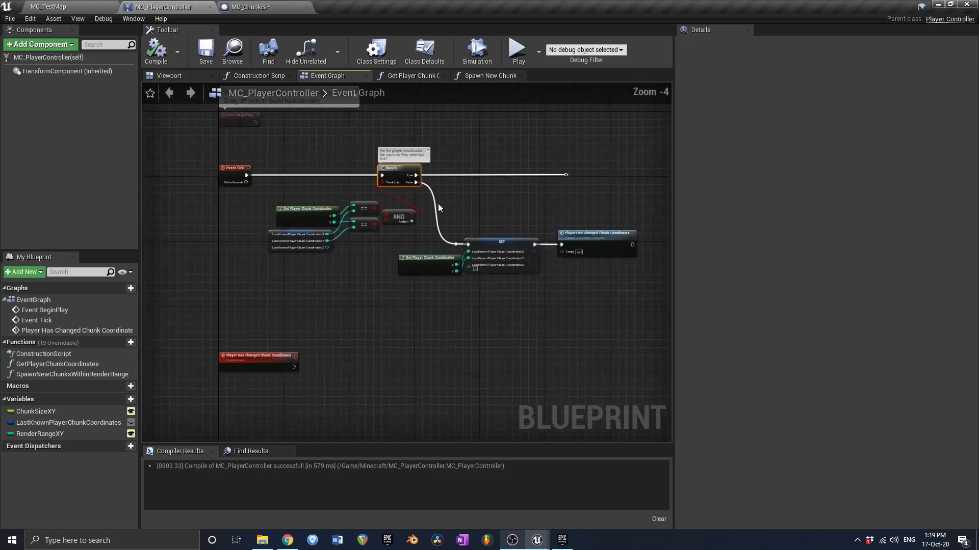
{"action": "scroll", "coordinate": [397, 178], "scroll_direction": "up", "scroll_amount": 5}
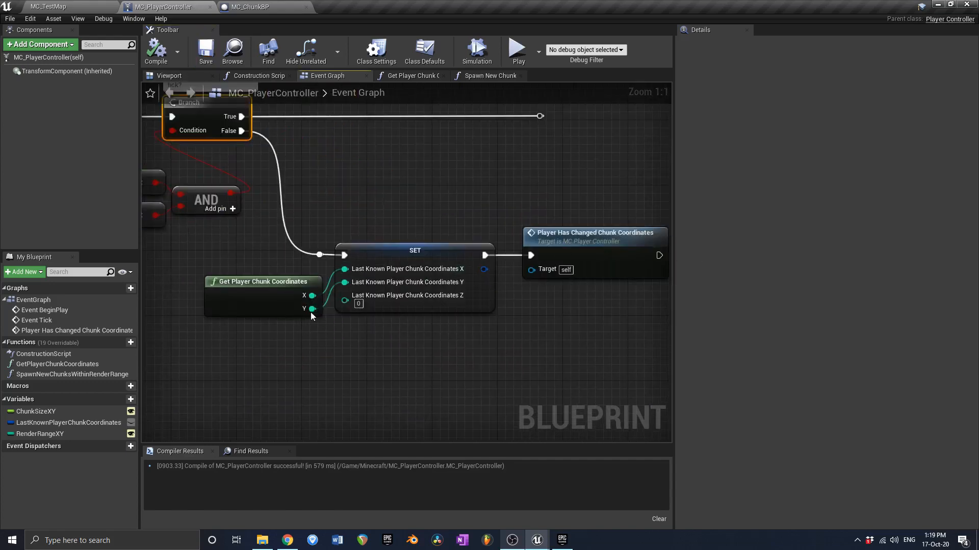
{"action": "right_click_drag", "start_coordinate": [310, 311], "coordinate": [275, 312]}
{"action": "left_click", "coordinate": [539, 257]}
{"action": "scroll", "coordinate": [539, 257], "scroll_direction": "down", "scroll_amount": 3}
{"action": "right_click_drag", "start_coordinate": [155, 383], "coordinate": [338, 295]}
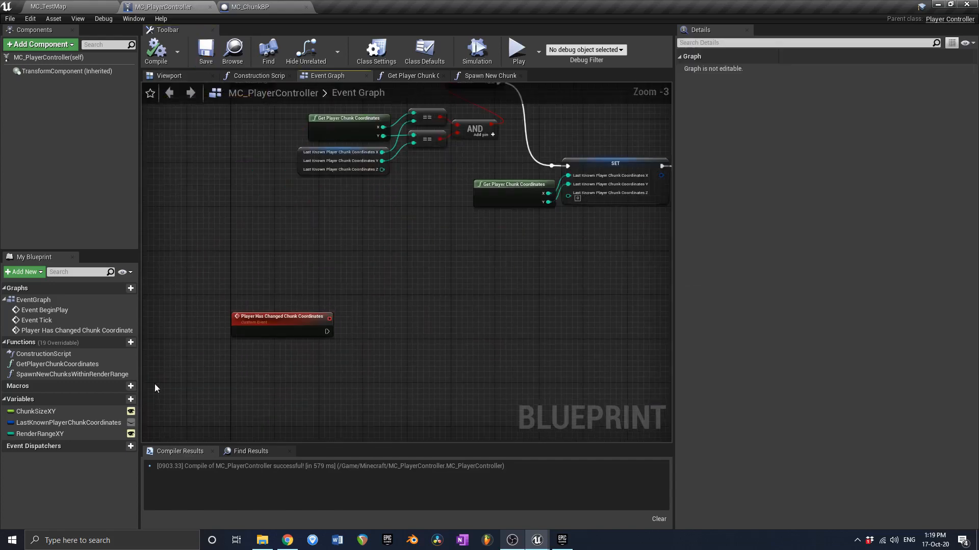
{"action": "left_click_drag", "start_coordinate": [33, 375], "coordinate": [391, 308]}
{"action": "scroll", "coordinate": [395, 343], "scroll_direction": "up", "scroll_amount": 3}
{"action": "left_click_drag", "start_coordinate": [288, 326], "coordinate": [393, 325]}
{"action": "left_click", "coordinate": [156, 51]}
{"action": "left_click", "coordinate": [206, 51]}
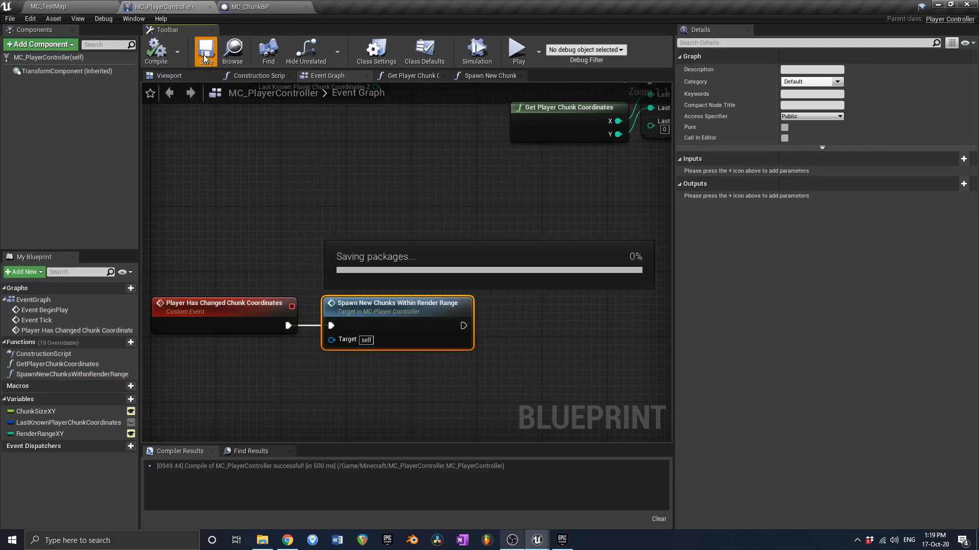
- Set the default value of the ChunkSizeXY variable to 500, then compile and save the player controller blueprint
{"action": "left_click", "coordinate": [70, 434]}
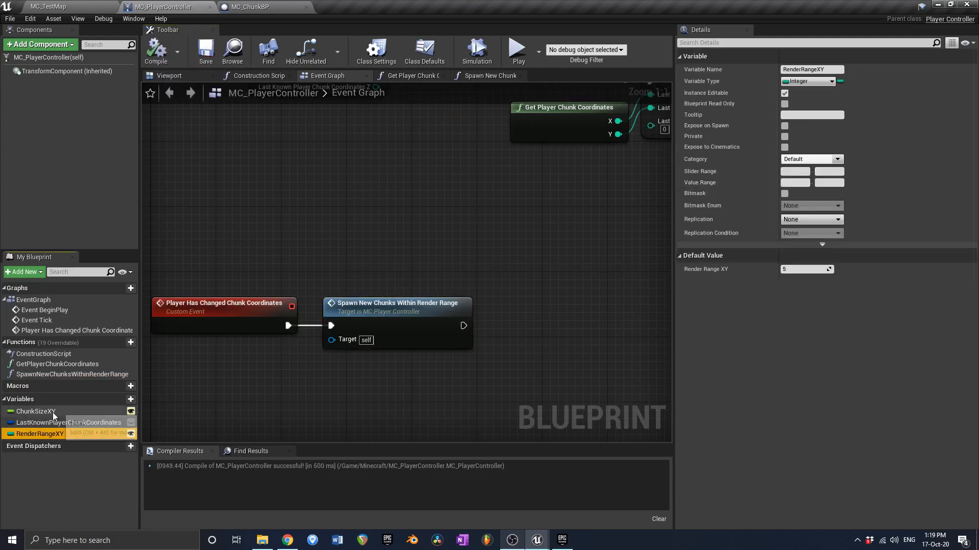
{"action": "left_click", "coordinate": [54, 413]}
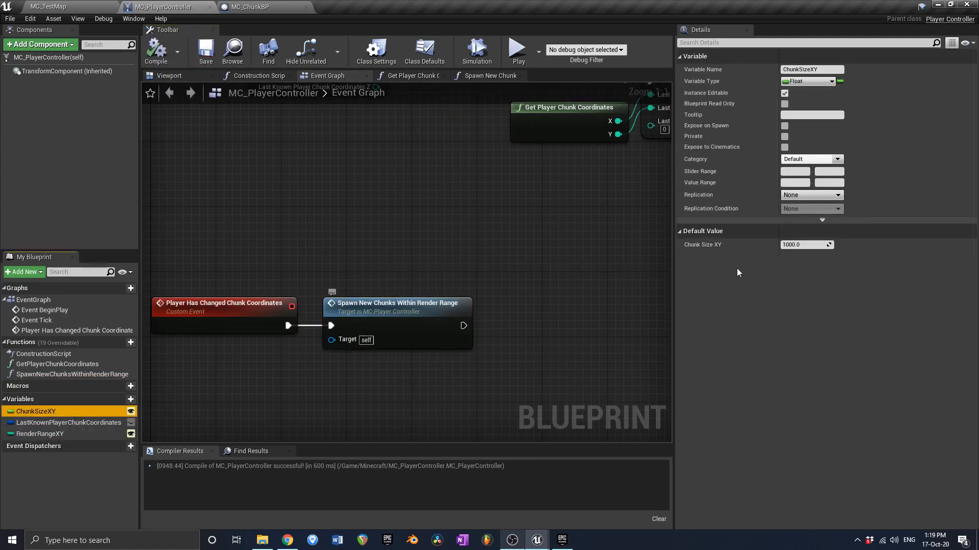
{"action": "left_click", "coordinate": [250, 7]}
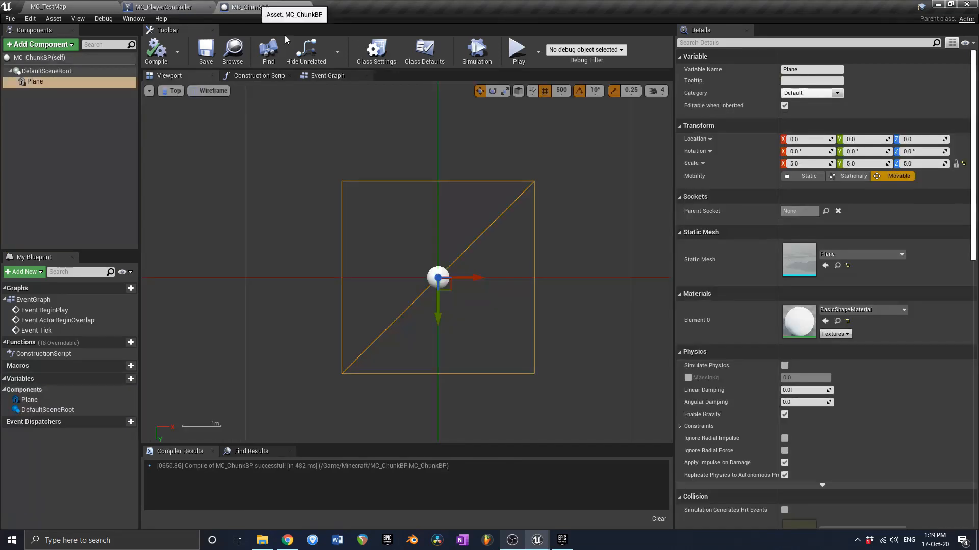
{"action": "left_click", "coordinate": [183, 9]}
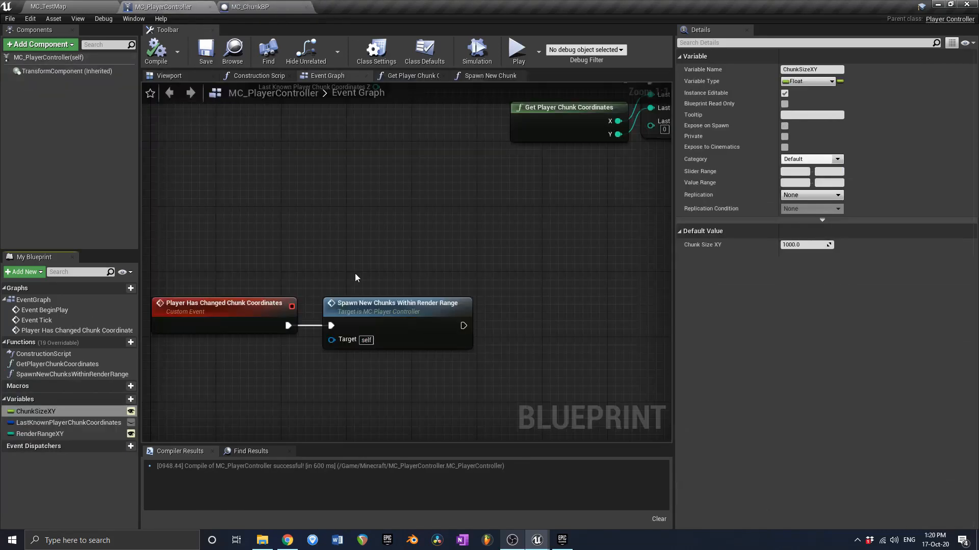
{"action": "left_click", "coordinate": [793, 246]}
{"action": "key", "text": "Return"}
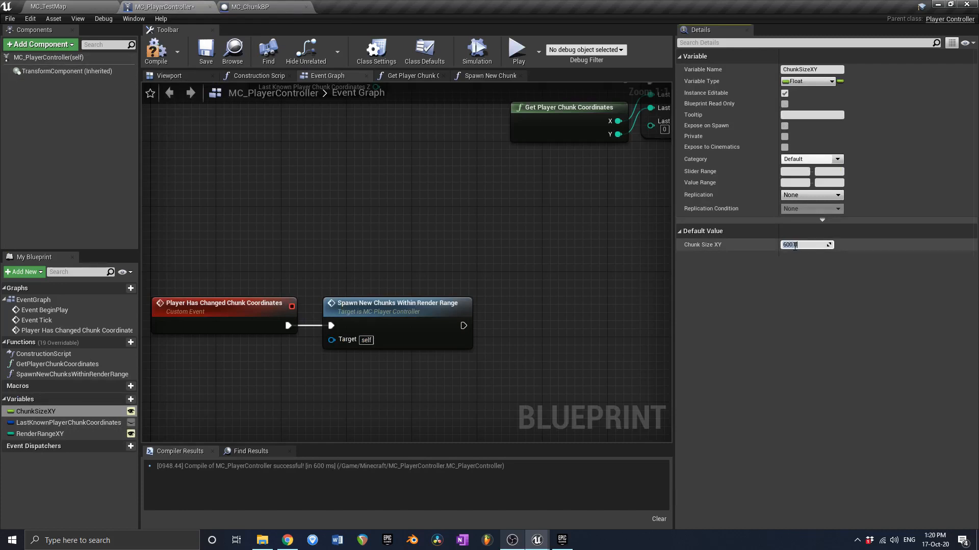
{"action": "type", "text": "500"}
{"action": "key", "text": "Return"}
{"action": "left_click", "coordinate": [162, 60]}
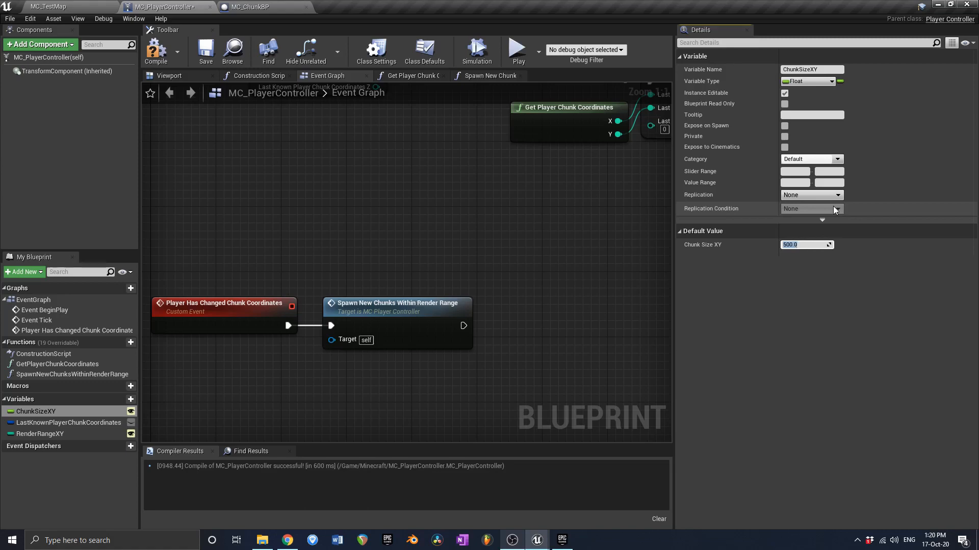
{"action": "type", "text": "500"}
{"action": "key", "text": "Return"}
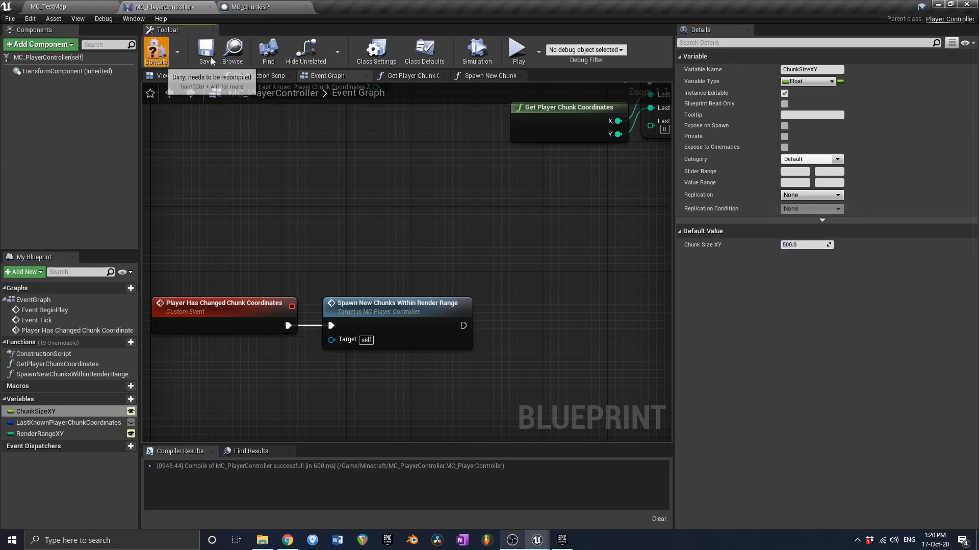
{"action": "left_click", "coordinate": [209, 56]}
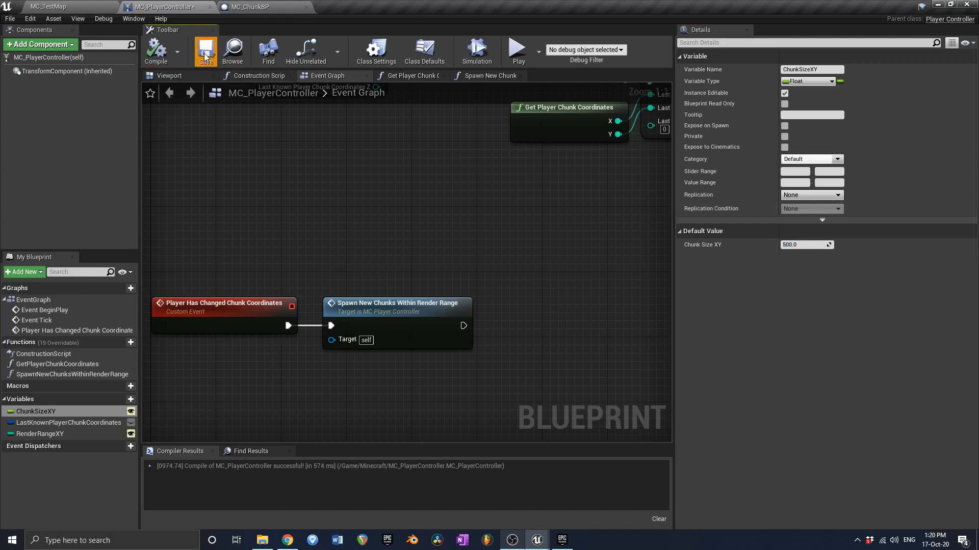
- Open the Spawn New Chunks Within Render Range function and review its loop and spawn nodes
{"action": "double_click", "coordinate": [433, 311]}
{"action": "right_click_drag", "start_coordinate": [291, 216], "coordinate": [362, 218]}
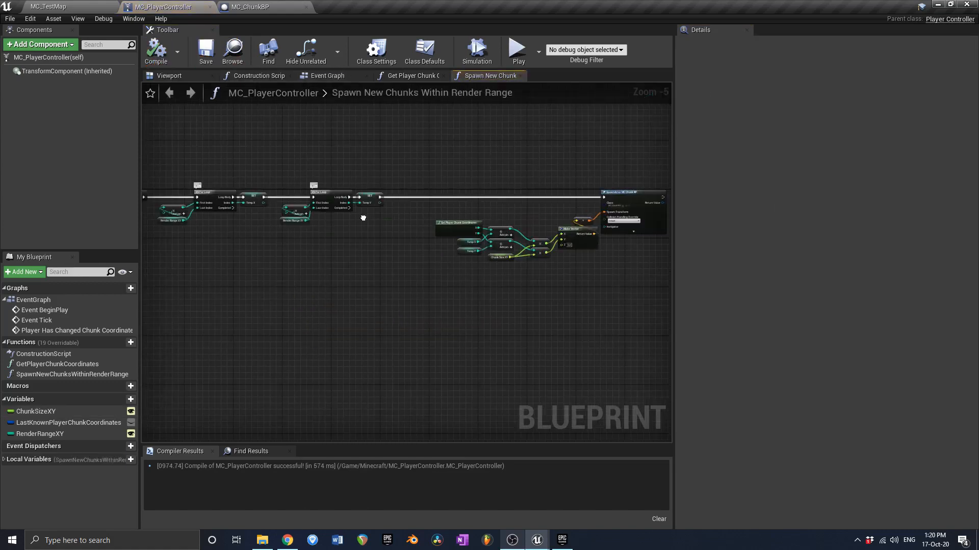
{"action": "scroll", "coordinate": [582, 211], "scroll_direction": "up", "scroll_amount": 2}
- Play-test MC_TestMap by running the character beyond the floor across several chunks, and end the play session
{"action": "left_click", "coordinate": [95, 9]}
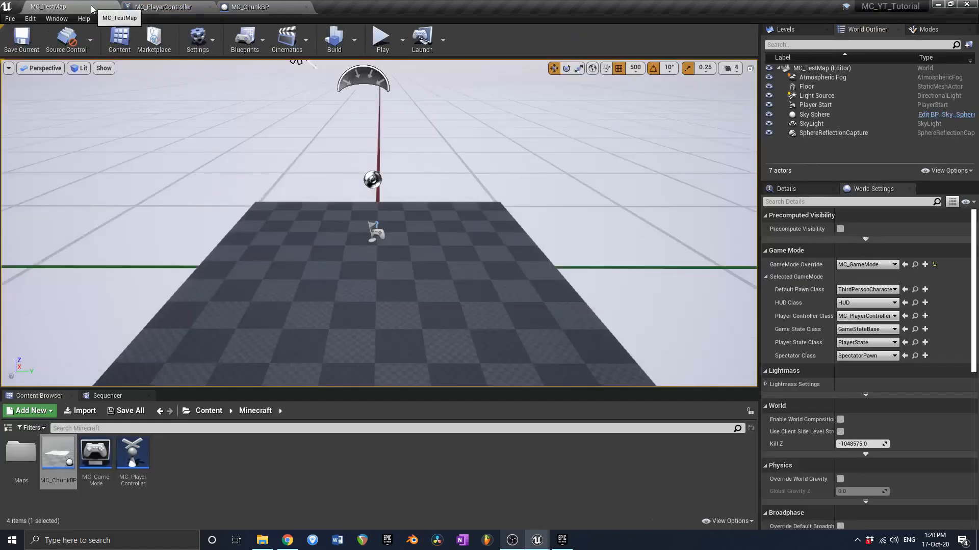
{"action": "key", "text": "alt+p"}
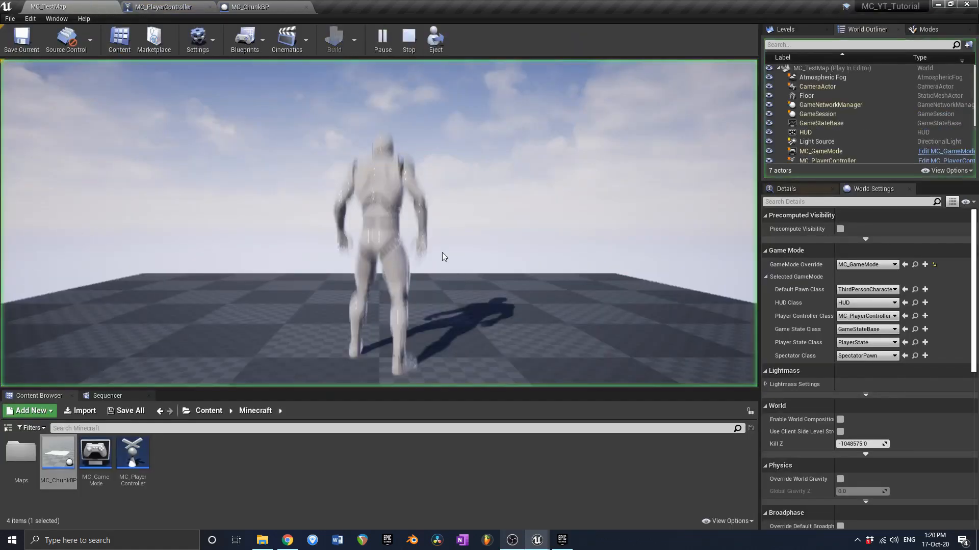
{"action": "key", "text": "w"}
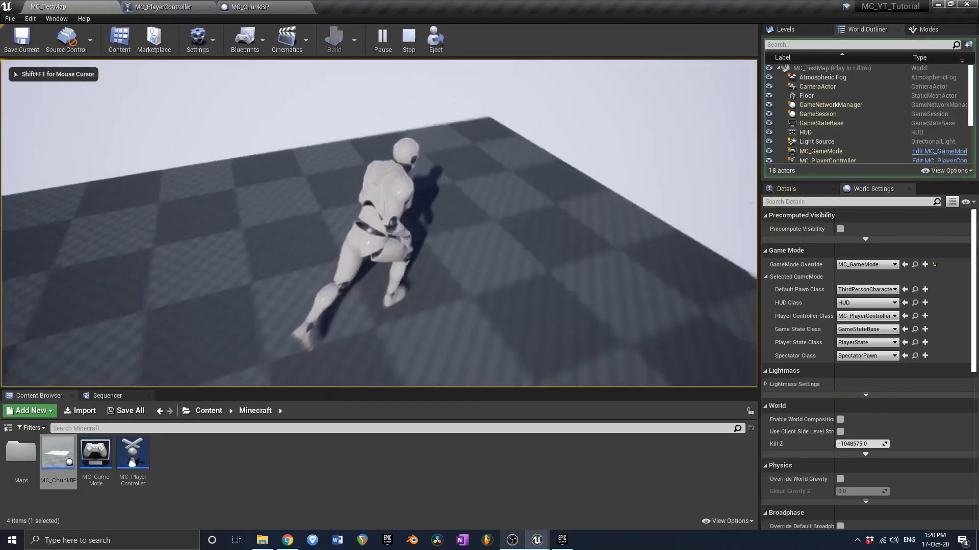
{"action": "key", "text": "s"}
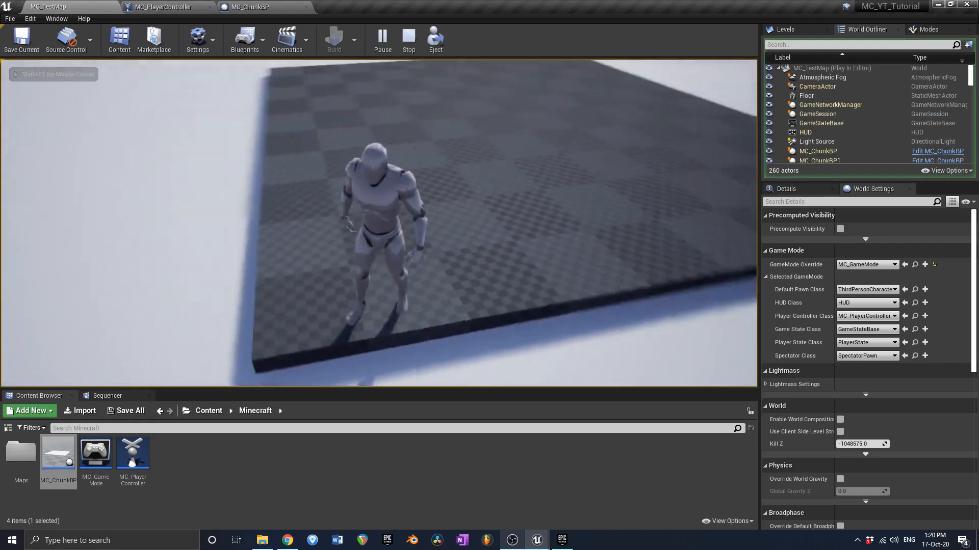
{"action": "key", "text": "a"}
{"action": "key", "text": "w"}
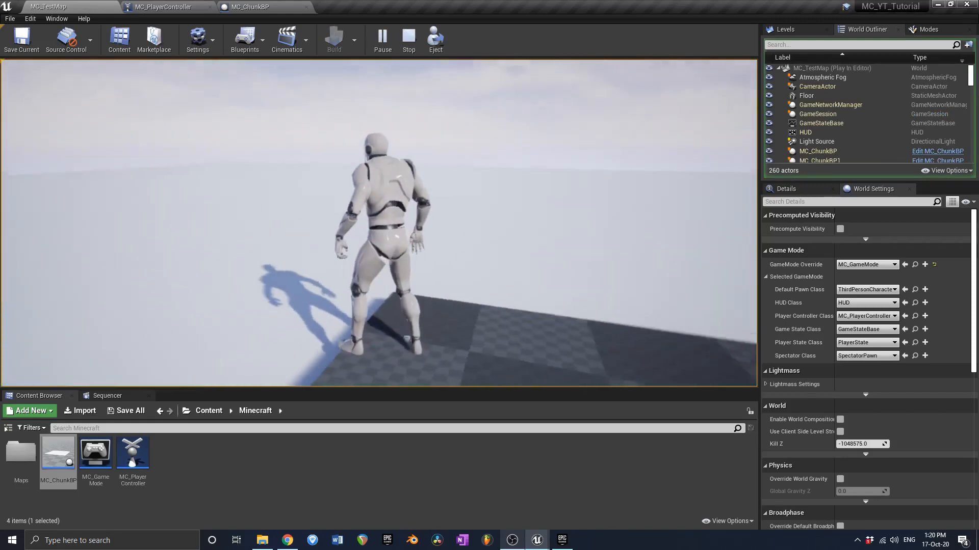
{"action": "key", "text": "w"}
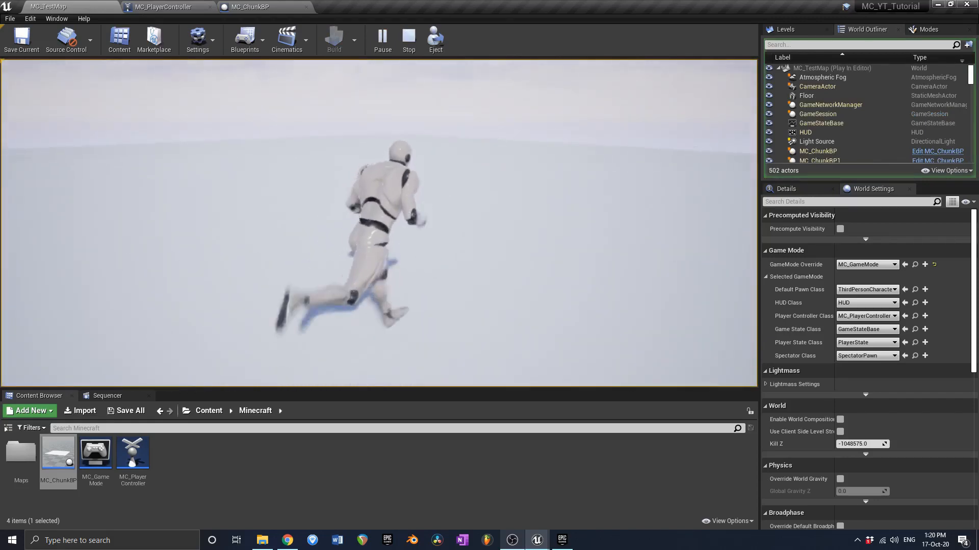
{"action": "key", "text": "w"}
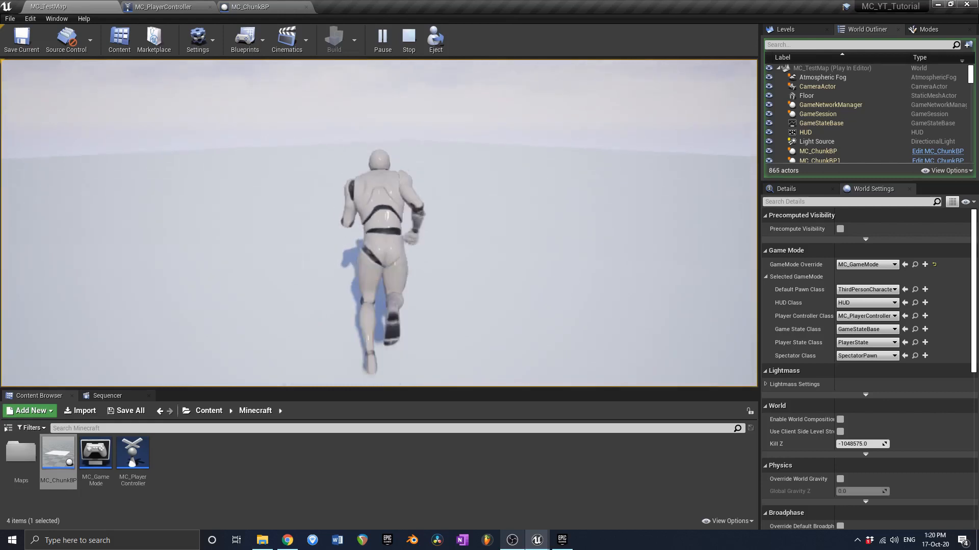
{"action": "key", "text": "w"}
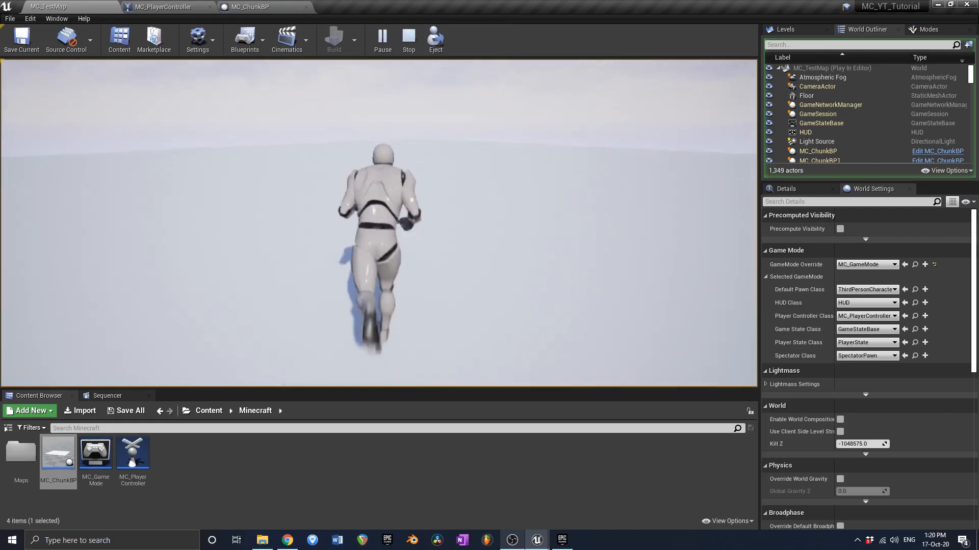
{"action": "key", "text": "d"}
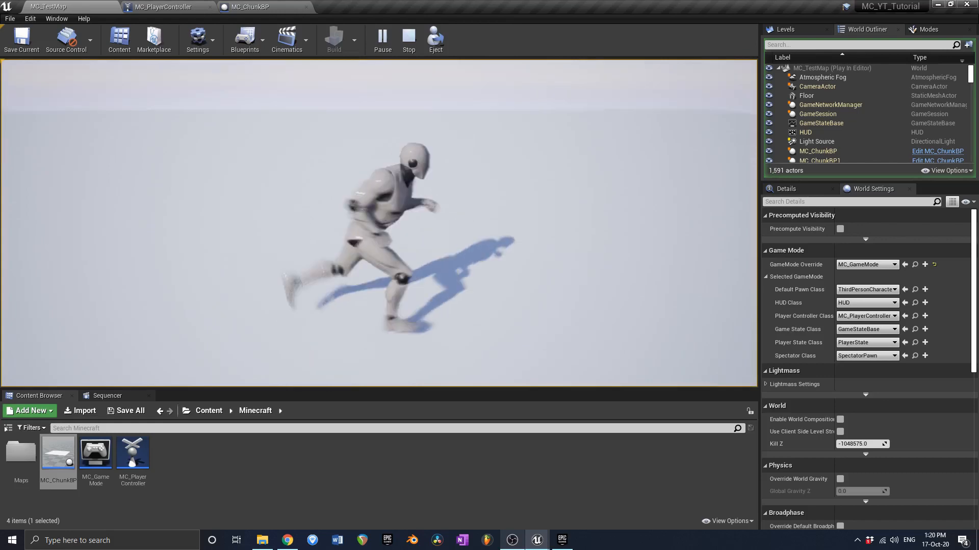
{"action": "key", "text": "s"}
{"action": "key", "text": "shift+F1"}
{"action": "key", "text": "Escape"}
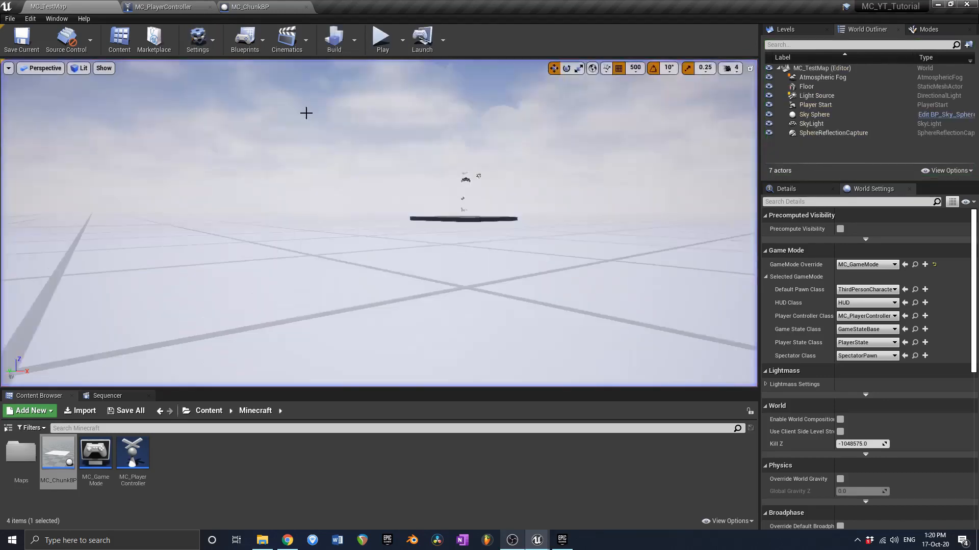
- Set all engine scalability quality groups to Low
{"action": "left_click", "coordinate": [198, 40]}
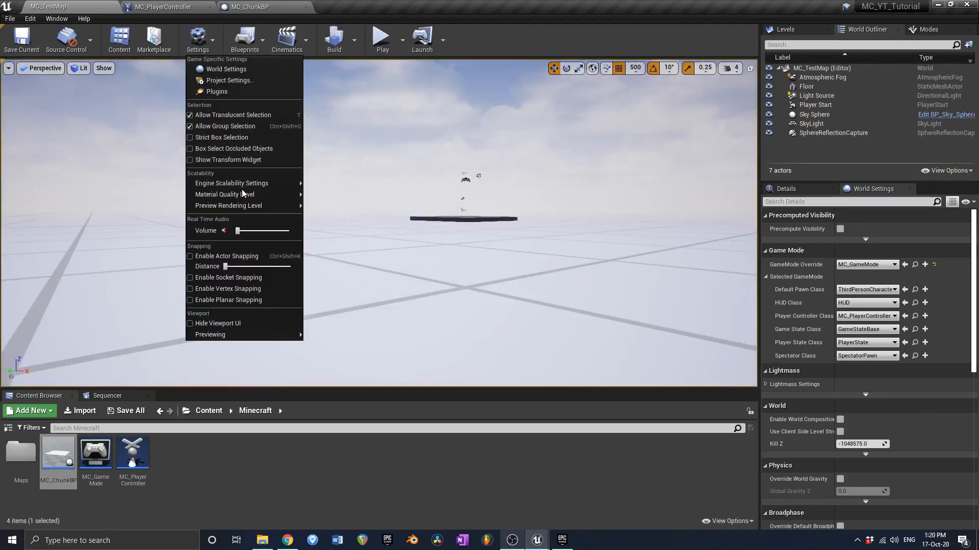
{"action": "mouse_move", "coordinate": [245, 186]}
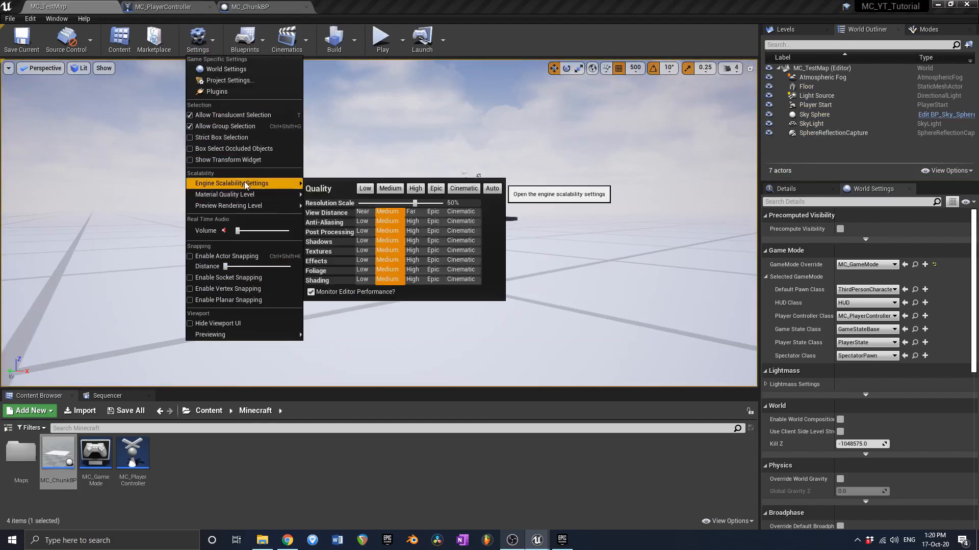
{"action": "left_click", "coordinate": [365, 190]}
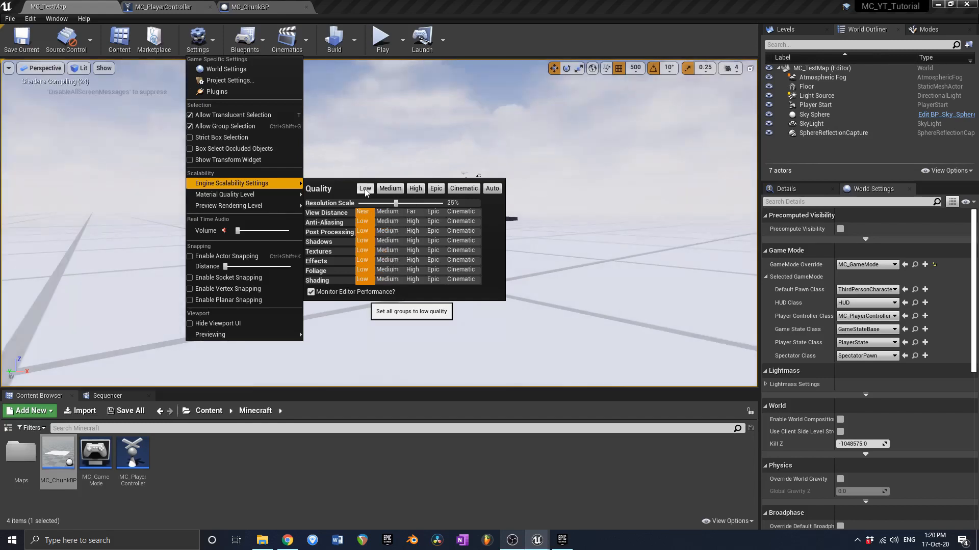
- In the MC_PlayerController function graph, move the SpawnActor node and its coordinate nodes further away from the loops
{"action": "right_click_drag", "start_coordinate": [629, 166], "coordinate": [633, 191]}
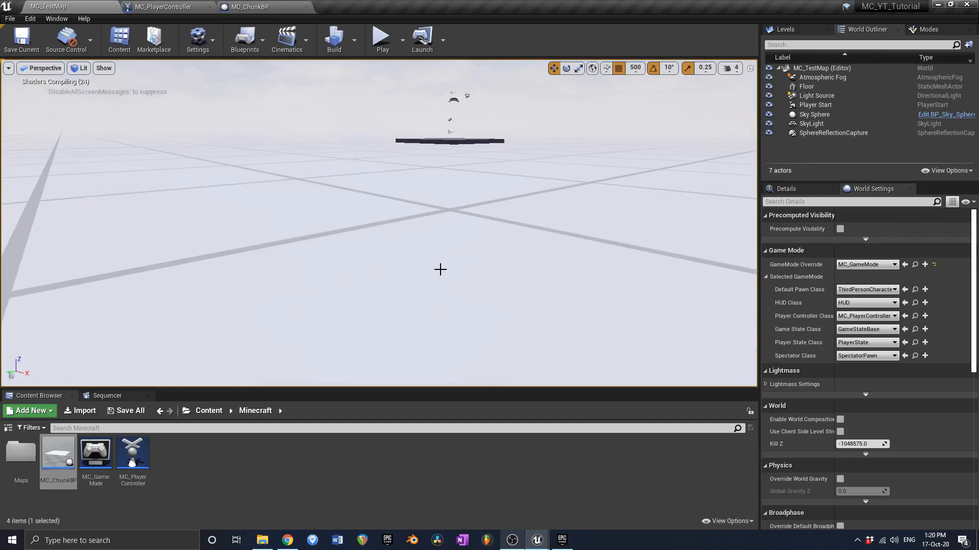
{"action": "left_click", "coordinate": [163, 7]}
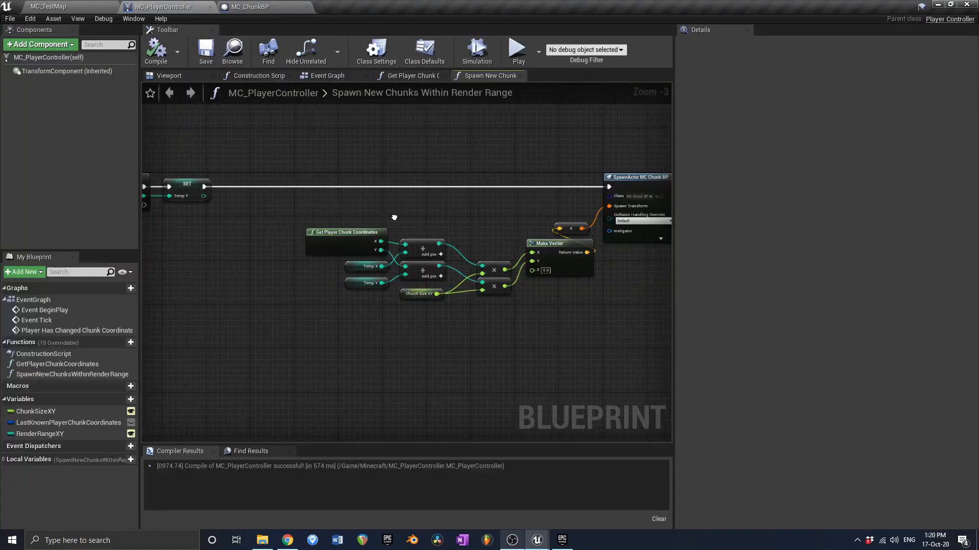
{"action": "right_click_drag", "start_coordinate": [394, 218], "coordinate": [350, 219]}
{"action": "scroll", "coordinate": [350, 219], "scroll_direction": "down", "scroll_amount": 3}
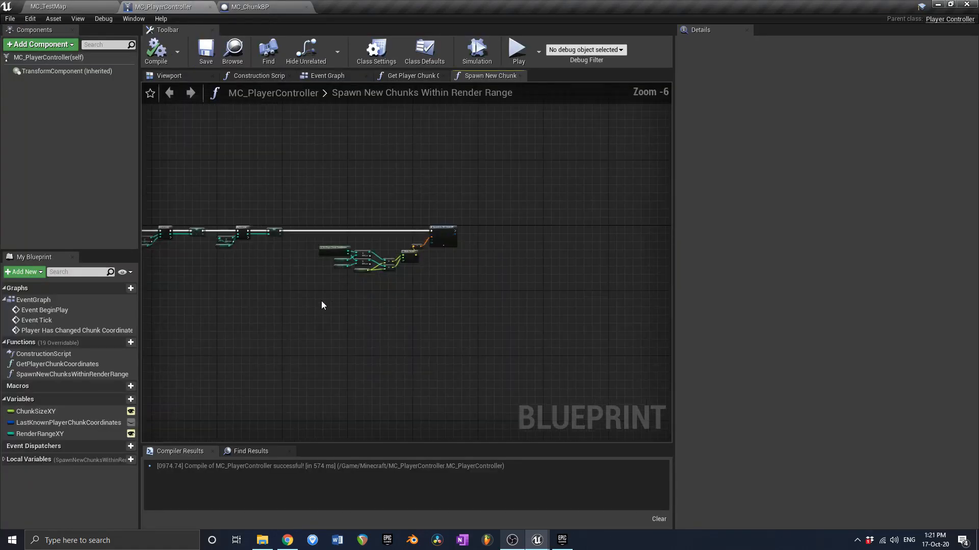
{"action": "left_click_drag", "start_coordinate": [322, 305], "coordinate": [546, 235]}
{"action": "scroll", "coordinate": [547, 234], "scroll_direction": "up", "scroll_amount": 4}
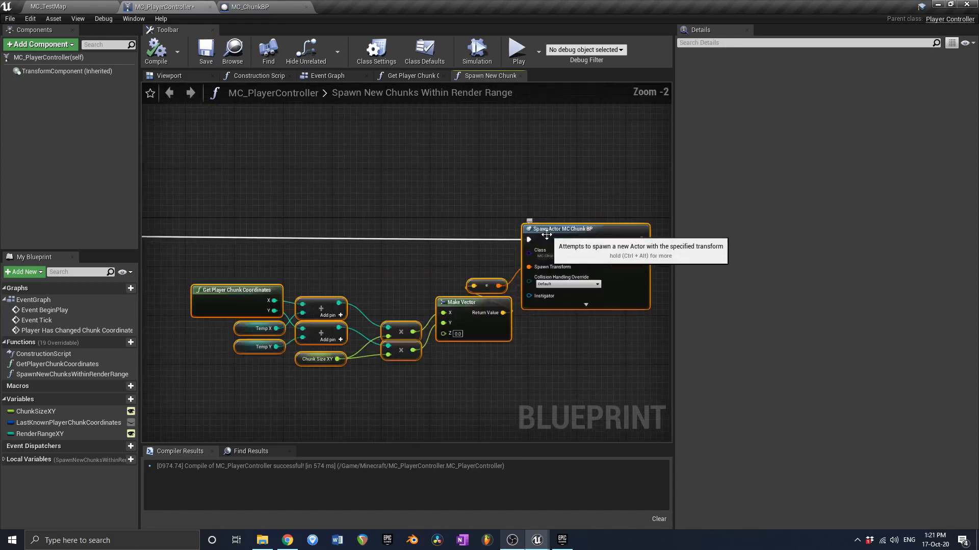
- Insert a Branch node on the execution line between the Temp Y setter and the SpawnActor node
{"action": "right_click_drag", "start_coordinate": [396, 243], "coordinate": [454, 230]}
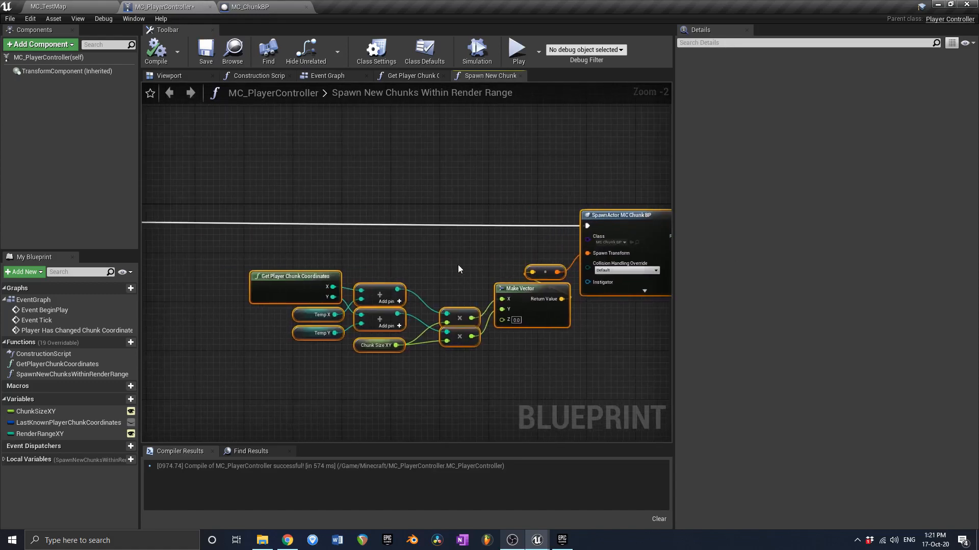
{"action": "right_click_drag", "start_coordinate": [340, 269], "coordinate": [470, 265]}
{"action": "scroll", "coordinate": [470, 265], "scroll_direction": "down", "scroll_amount": 2}
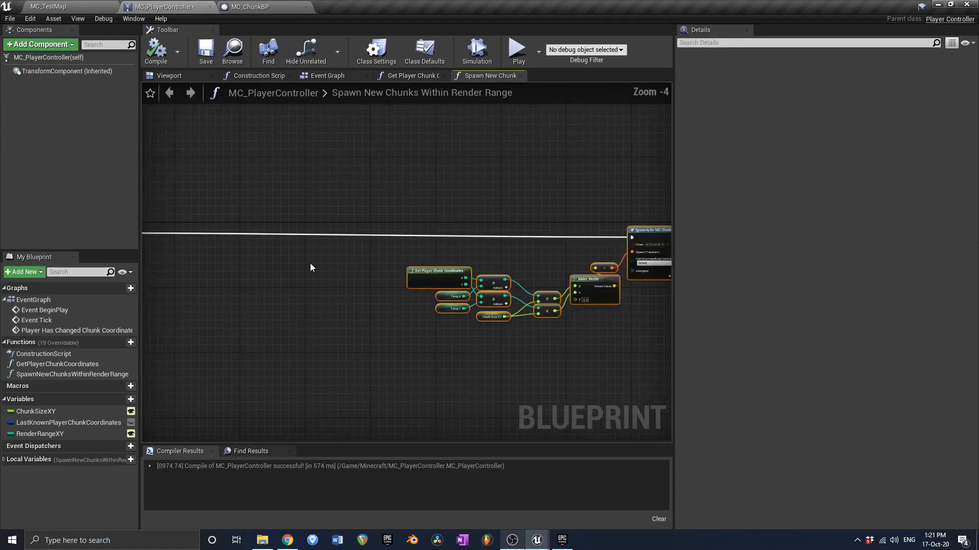
{"action": "right_click_drag", "start_coordinate": [183, 262], "coordinate": [324, 252]}
{"action": "scroll", "coordinate": [264, 225], "scroll_direction": "up", "scroll_amount": 3}
{"action": "left_click_drag", "start_coordinate": [239, 220], "coordinate": [535, 234]}
{"action": "type", "text": "bran"}
{"action": "key", "text": "Return"}
{"action": "scroll", "coordinate": [522, 228], "scroll_direction": "down", "scroll_amount": 2}
{"action": "scroll", "coordinate": [522, 229], "scroll_direction": "down", "scroll_amount": 1}
{"action": "right_click_drag", "start_coordinate": [315, 246], "coordinate": [410, 227]}
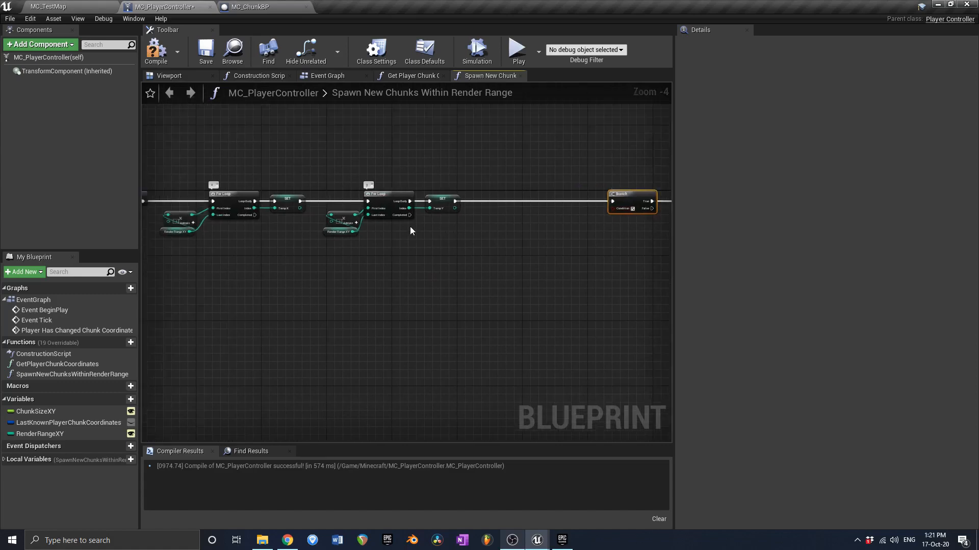
- Reposition the Branch node along the execution line, then compile and save the blueprint
{"action": "scroll", "coordinate": [482, 227], "scroll_direction": "up", "scroll_amount": 3}
{"action": "right_click_drag", "start_coordinate": [651, 227], "coordinate": [384, 219]}
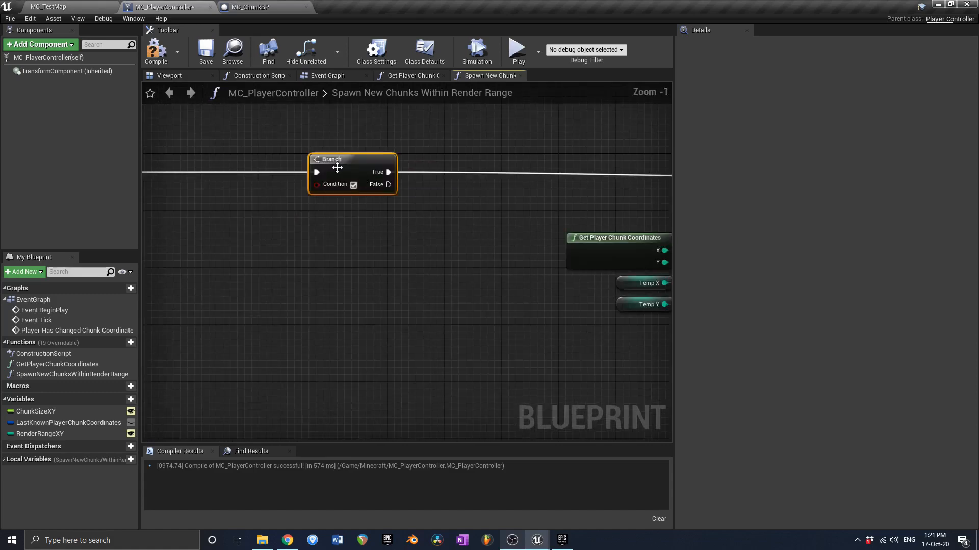
{"action": "left_click_drag", "start_coordinate": [336, 165], "coordinate": [393, 166]}
{"action": "right_click_drag", "start_coordinate": [362, 214], "coordinate": [430, 207]}
{"action": "right_click_drag", "start_coordinate": [295, 342], "coordinate": [228, 336]}
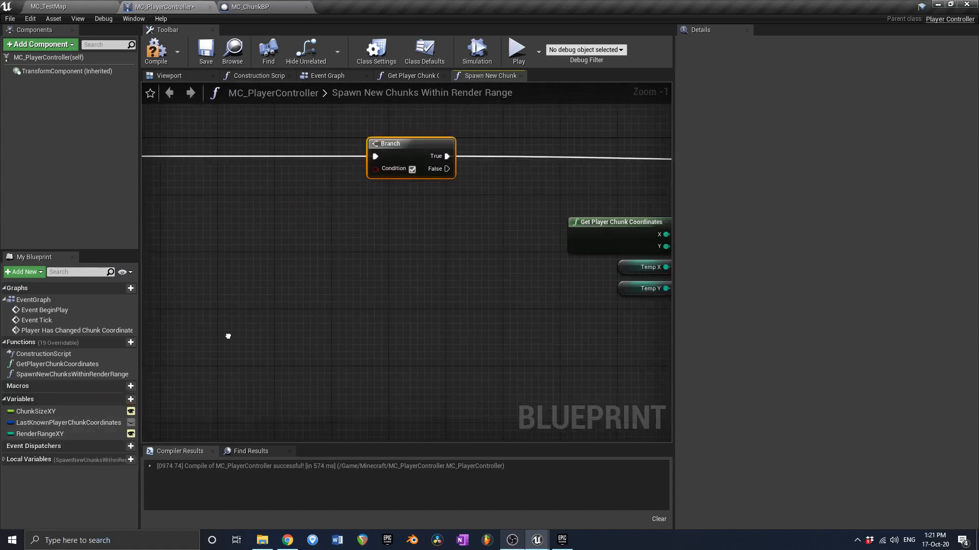
{"action": "scroll", "coordinate": [304, 319], "scroll_direction": "down", "scroll_amount": 2}
{"action": "right_click_drag", "start_coordinate": [482, 289], "coordinate": [385, 287]}
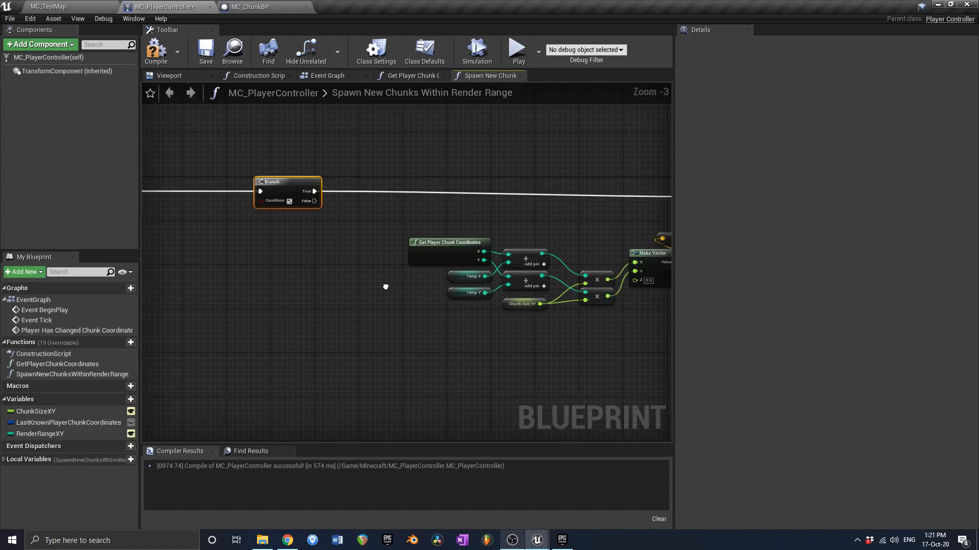
{"action": "left_click", "coordinate": [156, 51]}
{"action": "left_click", "coordinate": [206, 51]}
- Align the SpawnActor MC Chunk BP node so its incoming execution wire runs straight
{"action": "right_click_drag", "start_coordinate": [519, 190], "coordinate": [360, 189]}
{"action": "left_click_drag", "start_coordinate": [610, 196], "coordinate": [609, 190]}
{"action": "right_click_drag", "start_coordinate": [609, 191], "coordinate": [486, 192]}
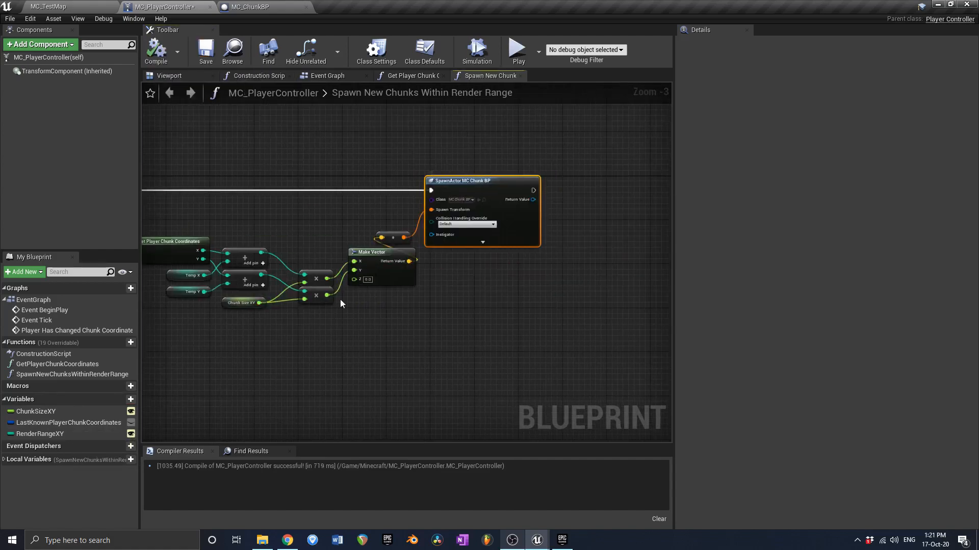
{"action": "right_click_drag", "start_coordinate": [520, 310], "coordinate": [404, 310]}
{"action": "scroll", "coordinate": [421, 210], "scroll_direction": "up", "scroll_amount": 2}
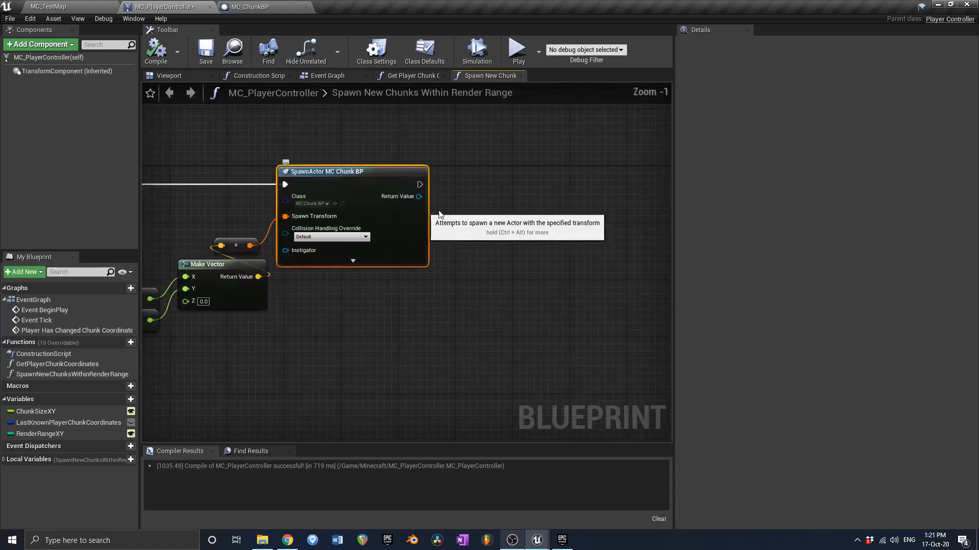
{"action": "left_click", "coordinate": [481, 217]}
{"action": "scroll", "coordinate": [480, 221], "scroll_direction": "down", "scroll_amount": 1}
{"action": "scroll", "coordinate": [378, 331], "scroll_direction": "down", "scroll_amount": 1}
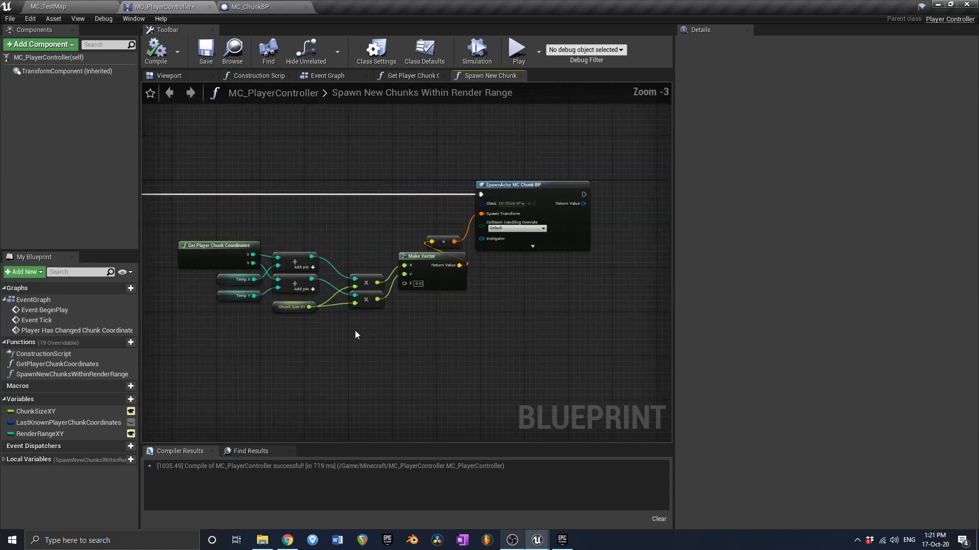
- Move the Branch node closer to the spawn nodes, leaving room after the Temp Y setter
{"action": "right_click_drag", "start_coordinate": [355, 330], "coordinate": [431, 332]}
{"action": "scroll", "coordinate": [432, 329], "scroll_direction": "down", "scroll_amount": 2}
{"action": "right_click_drag", "start_coordinate": [304, 253], "coordinate": [454, 221]}
{"action": "scroll", "coordinate": [454, 220], "scroll_direction": "up", "scroll_amount": 2}
{"action": "left_click_drag", "start_coordinate": [481, 206], "coordinate": [536, 211]}
{"action": "right_click_drag", "start_coordinate": [428, 231], "coordinate": [193, 205]}
- Cut the Get Player Chunk Coordinates, Temp X, Temp Y and two addition nodes and paste them beside the Temp Y setter
{"action": "left_click_drag", "start_coordinate": [302, 233], "coordinate": [527, 286]}
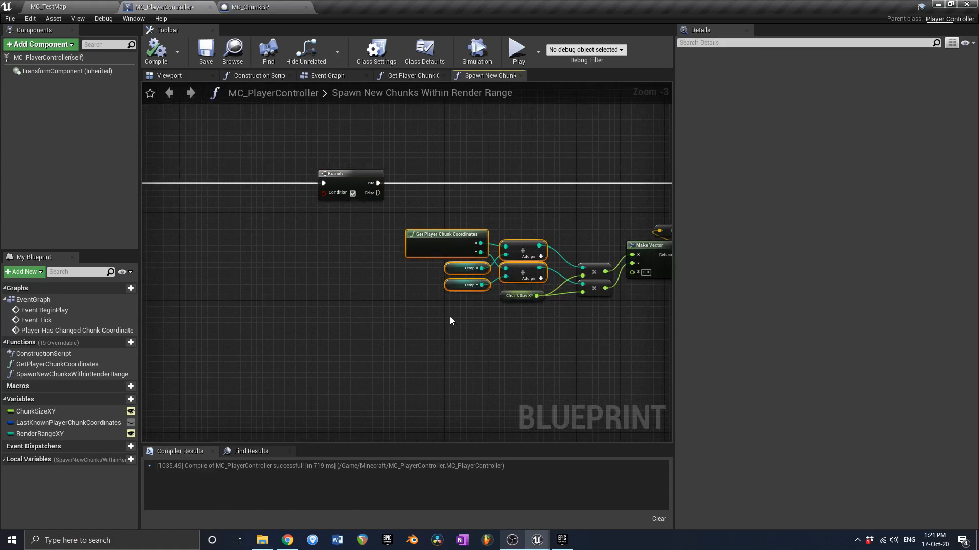
{"action": "key", "text": "ctrl+x"}
{"action": "right_click_drag", "start_coordinate": [349, 276], "coordinate": [561, 281]}
{"action": "right_click_drag", "start_coordinate": [255, 261], "coordinate": [396, 263]}
{"action": "scroll", "coordinate": [375, 240], "scroll_direction": "up", "scroll_amount": 2}
{"action": "key", "text": "ctrl+v"}
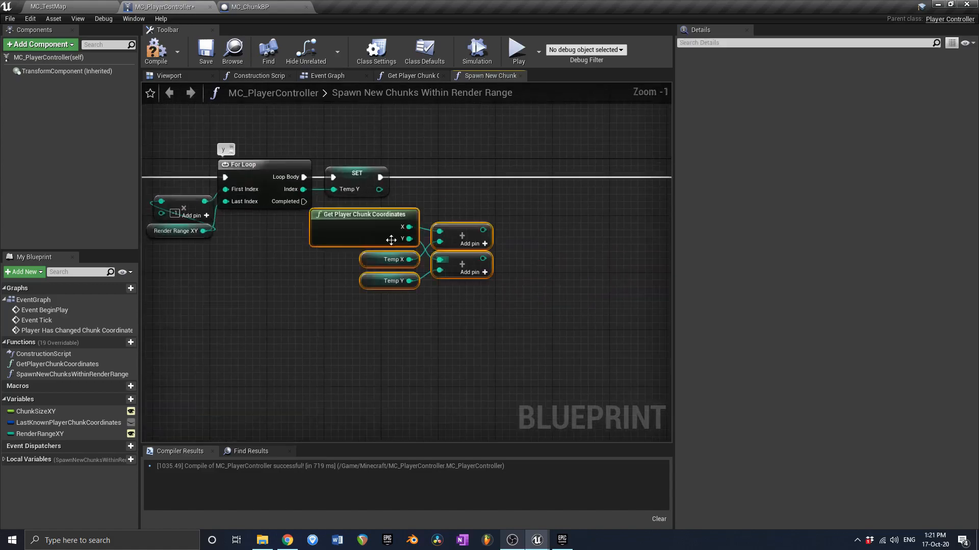
- Add a Make IntVector node and connect the two addition results to its X and Y inputs
{"action": "scroll", "coordinate": [480, 255], "scroll_direction": "up", "scroll_amount": 1}
{"action": "left_click_drag", "start_coordinate": [466, 266], "coordinate": [514, 234]}
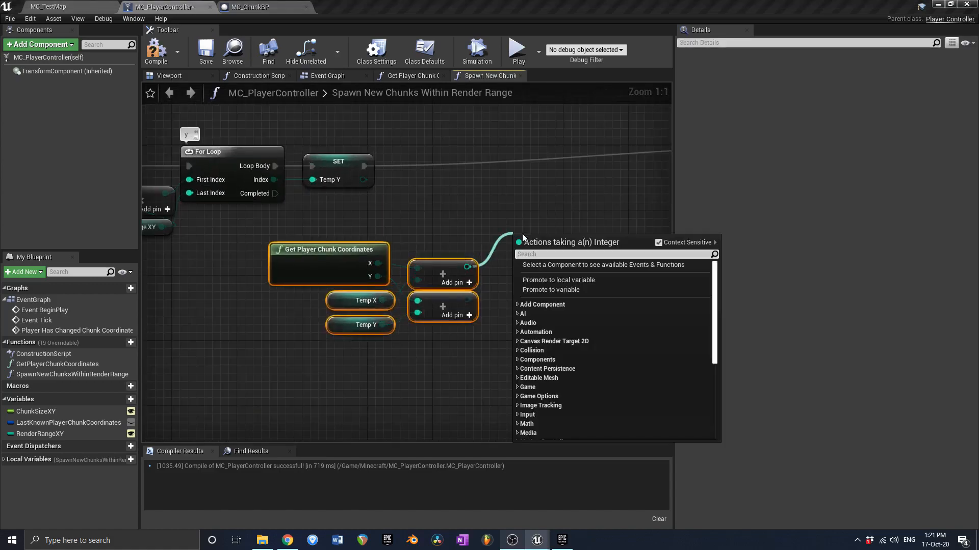
{"action": "type", "text": "make vector"}
{"action": "key", "text": "Return"}
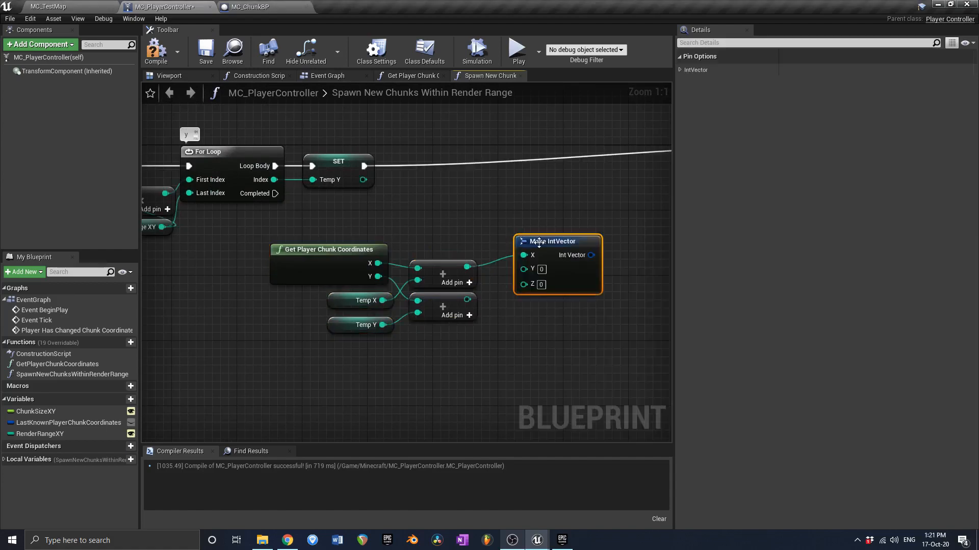
{"action": "left_click_drag", "start_coordinate": [493, 298], "coordinate": [524, 269]}
- Promote the Make IntVector output to a local variable named ChunkCoordinates
{"action": "right_click_drag", "start_coordinate": [641, 194], "coordinate": [512, 222]}
{"action": "left_click_drag", "start_coordinate": [512, 222], "coordinate": [513, 223]}
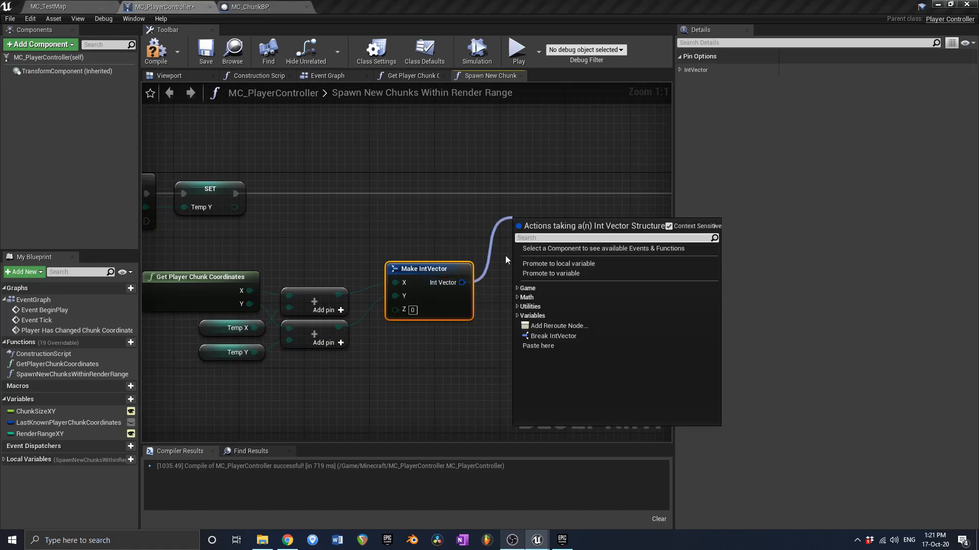
{"action": "left_click", "coordinate": [561, 263]}
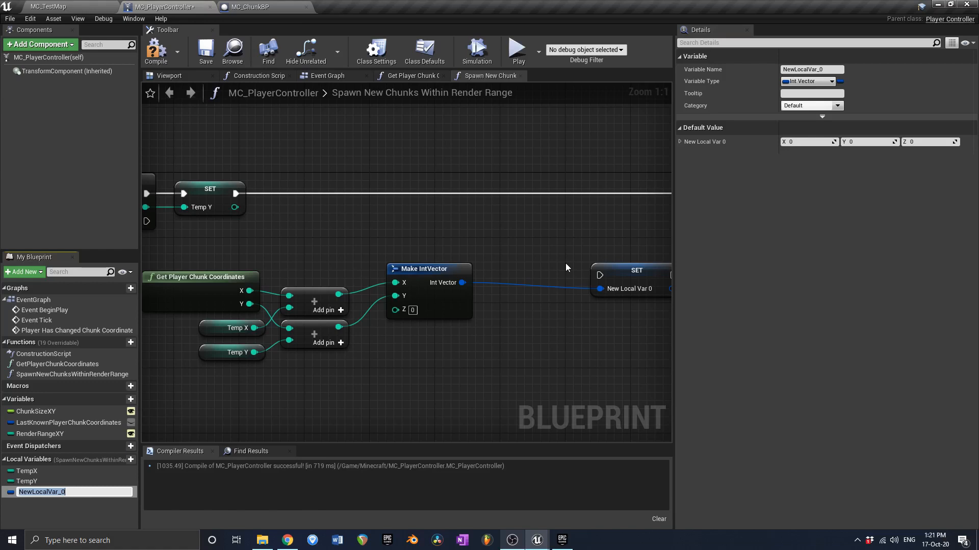
{"action": "key", "text": "BackSpace"}
{"action": "type", "text": "ChunkCoordinates"}
{"action": "key", "text": "Return"}
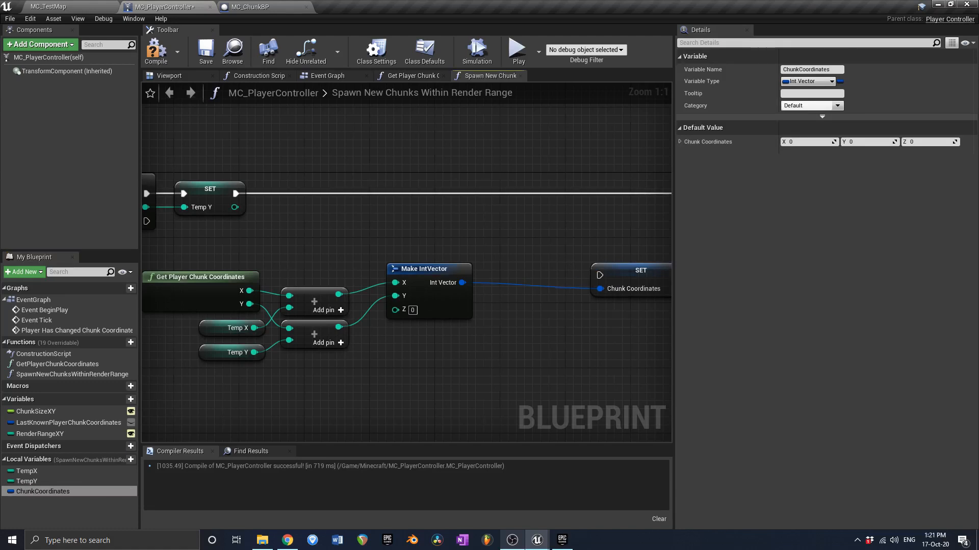
- Place the Chunk Coordinates setter on the execution line and connect the Temp Y setter's execution output to it
{"action": "right_click_drag", "start_coordinate": [568, 264], "coordinate": [453, 264]}
{"action": "left_click_drag", "start_coordinate": [532, 278], "coordinate": [341, 196]}
{"action": "right_click_drag", "start_coordinate": [340, 196], "coordinate": [456, 206]}
{"action": "left_click_drag", "start_coordinate": [404, 203], "coordinate": [236, 202]}
{"action": "right_click_drag", "start_coordinate": [361, 236], "coordinate": [456, 235]}
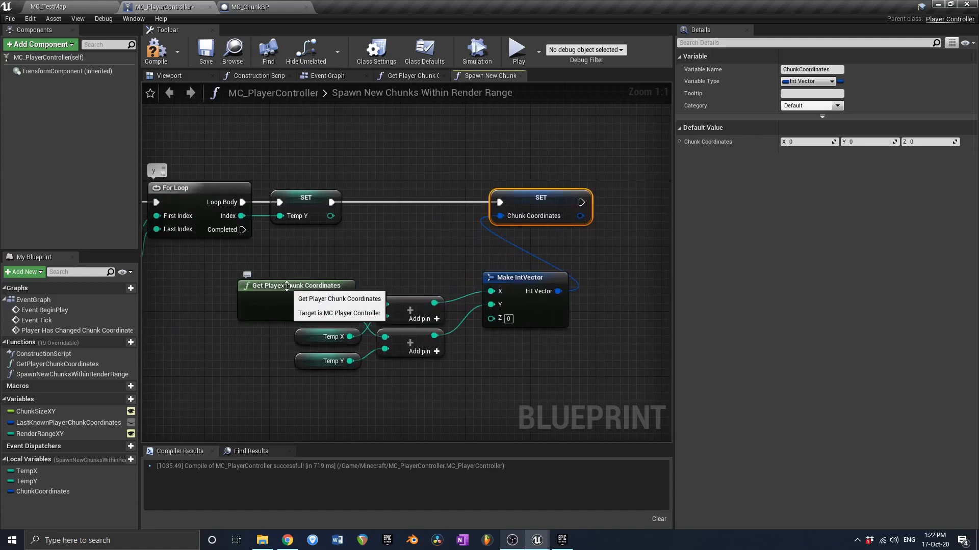
- Connect the Chunk Coordinates setter's execution output to the Branch node, then compile and save the blueprint
{"action": "left_click", "coordinate": [252, 301]}
{"action": "right_click_drag", "start_coordinate": [247, 282], "coordinate": [365, 303]}
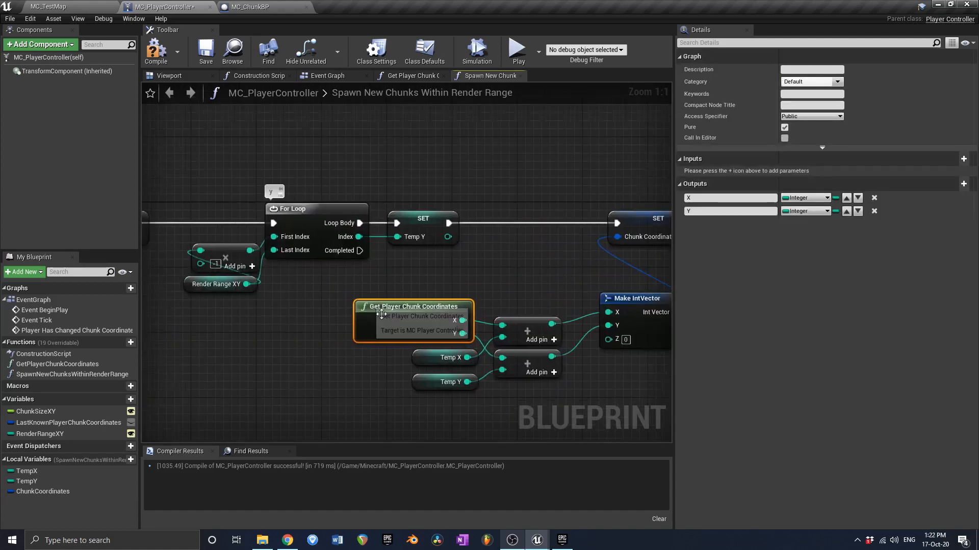
{"action": "scroll", "coordinate": [365, 302], "scroll_direction": "down", "scroll_amount": 2}
{"action": "right_click_drag", "start_coordinate": [535, 307], "coordinate": [385, 317]}
{"action": "scroll", "coordinate": [386, 317], "scroll_direction": "up", "scroll_amount": 2}
{"action": "right_click_drag", "start_coordinate": [317, 370], "coordinate": [242, 325]}
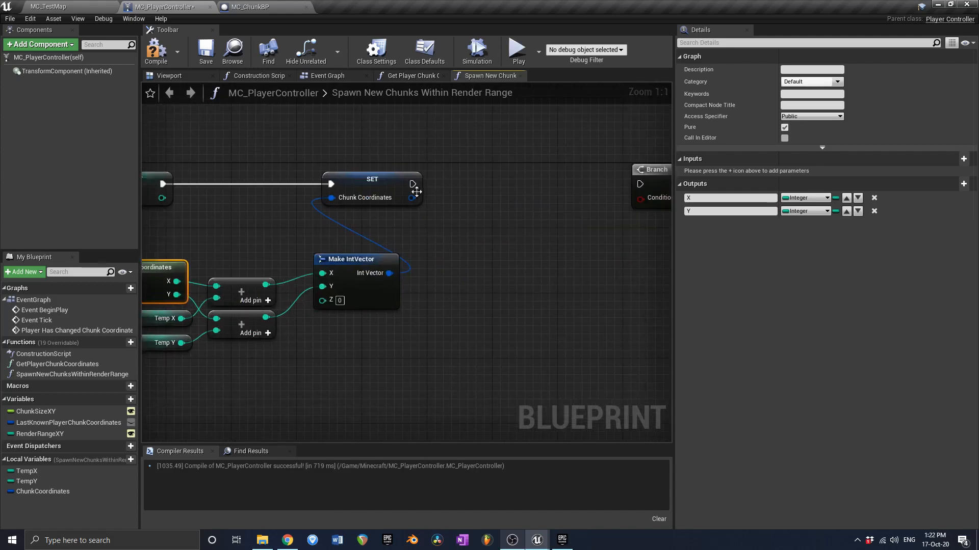
{"action": "left_click_drag", "start_coordinate": [415, 185], "coordinate": [458, 184]}
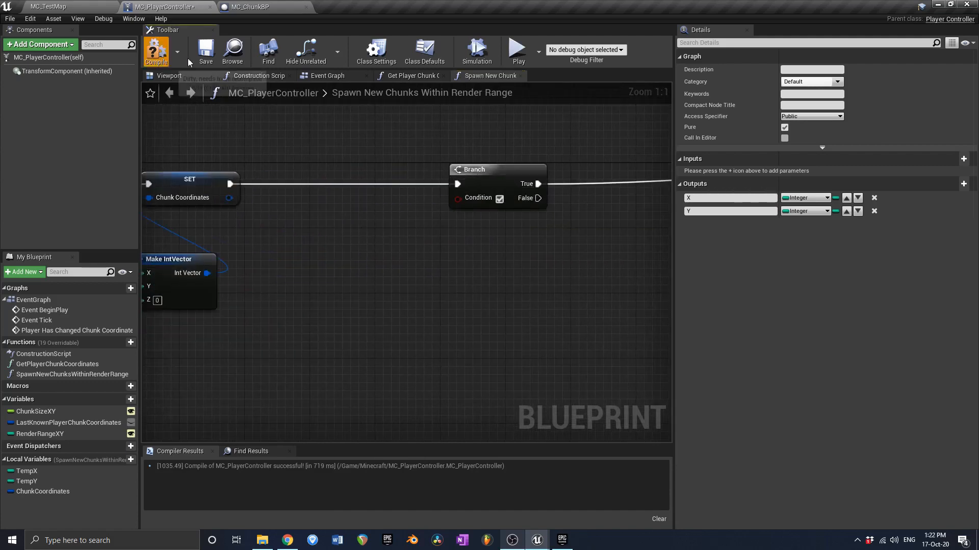
{"action": "left_click", "coordinate": [206, 54]}
- Add a ChunkCoordinates getter after the SpawnActor node and feed it into a new array Add node
{"action": "scroll", "coordinate": [571, 256], "scroll_direction": "down", "scroll_amount": 3}
{"action": "right_click_drag", "start_coordinate": [574, 256], "coordinate": [270, 249]}
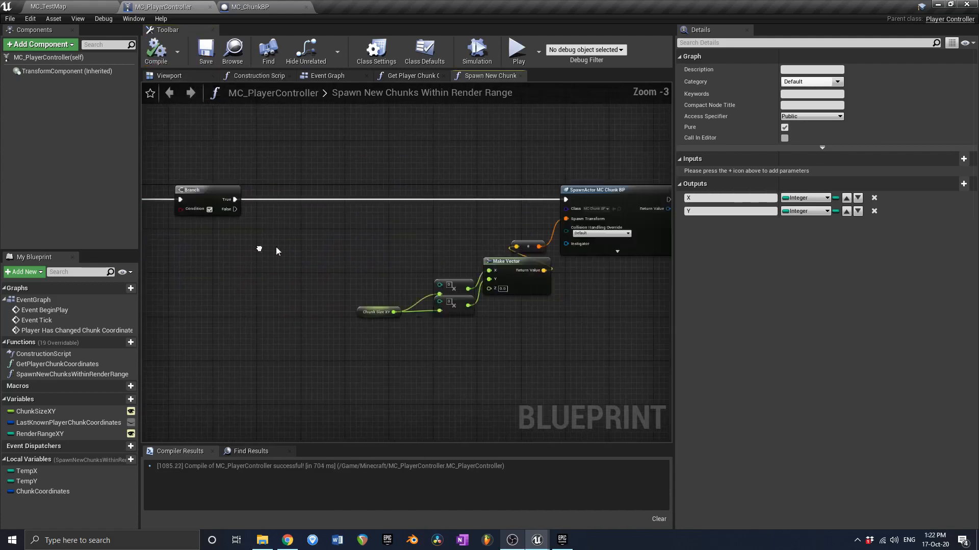
{"action": "right_click_drag", "start_coordinate": [594, 257], "coordinate": [467, 246]}
{"action": "right_click_drag", "start_coordinate": [486, 181], "coordinate": [266, 192]}
{"action": "left_click_drag", "start_coordinate": [42, 491], "coordinate": [440, 262], "text": "ctrl"}
{"action": "scroll", "coordinate": [401, 266], "scroll_direction": "up", "scroll_amount": 3}
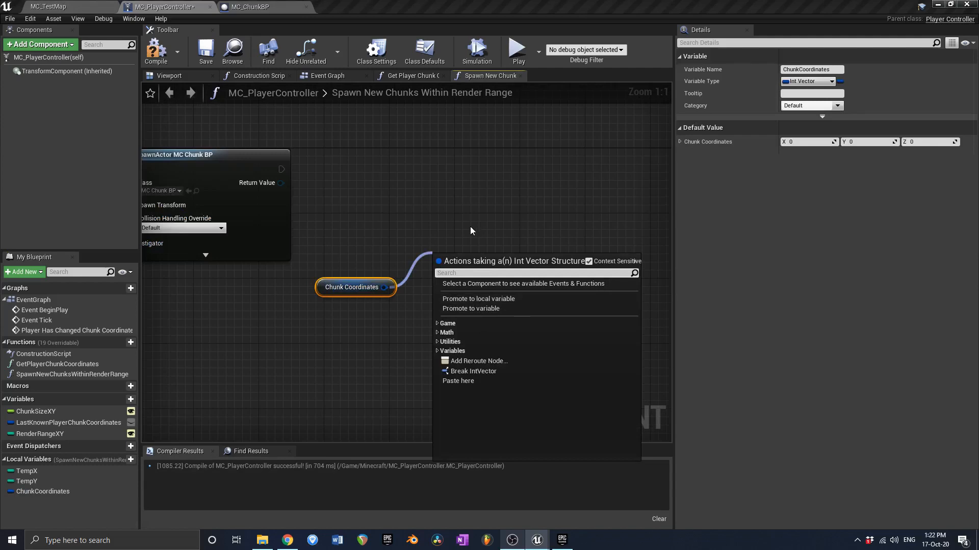
{"action": "type", "text": "add arr"}
{"action": "key", "text": "Return"}
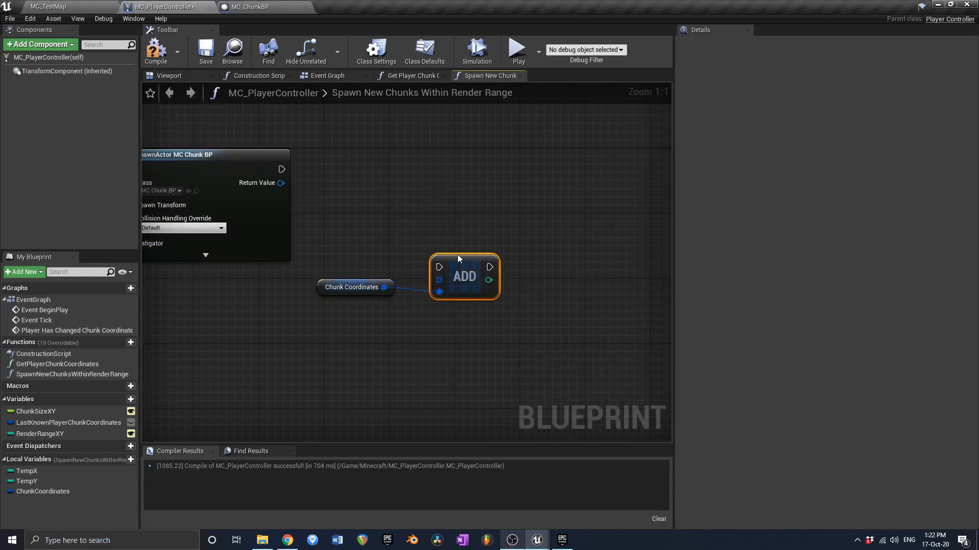
- Promote the Add node's array input to a variable named CurrentSpawnedChunkCoordinates
{"action": "left_click_drag", "start_coordinate": [462, 258], "coordinate": [383, 243]}
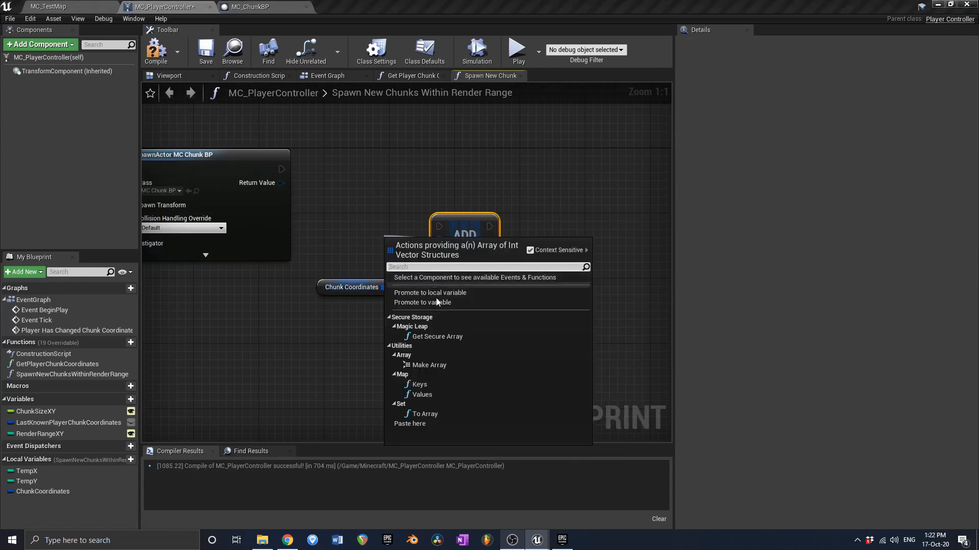
{"action": "left_click", "coordinate": [435, 303]}
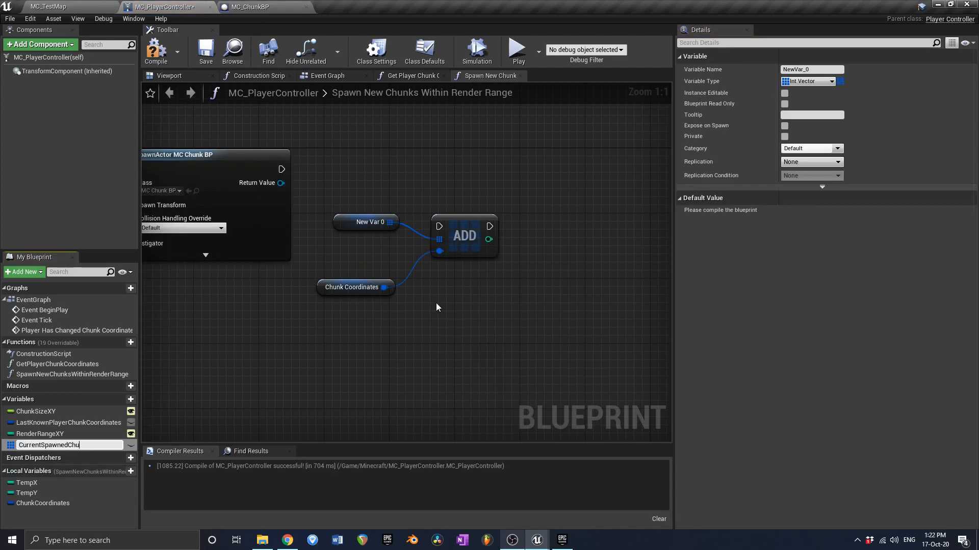
{"action": "type", "text": "nates"}
{"action": "key", "text": "Return"}
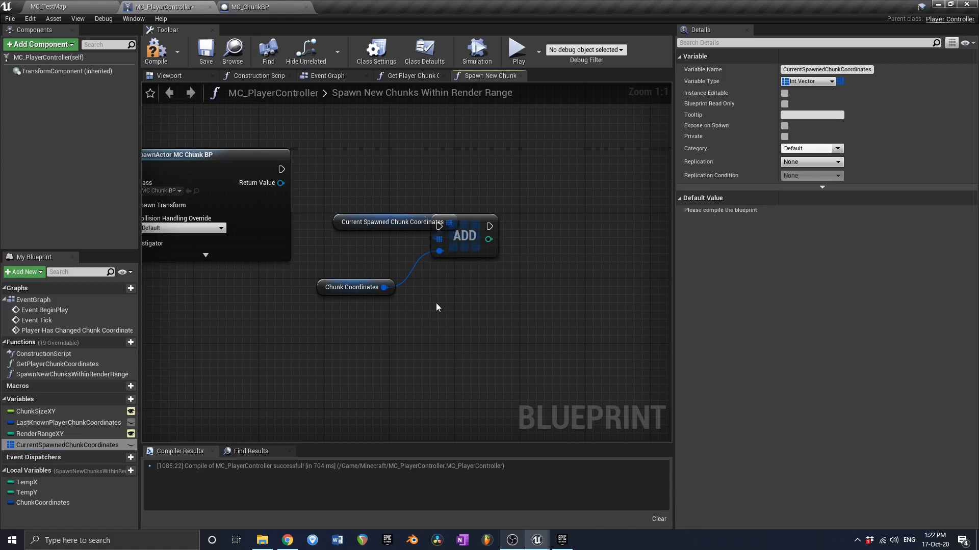
- Connect the SpawnActor execution output to the Add node and arrange the Add node and its two getters further along
{"action": "left_click_drag", "start_coordinate": [469, 222], "coordinate": [526, 148]}
{"action": "left_click_drag", "start_coordinate": [281, 169], "coordinate": [574, 172]}
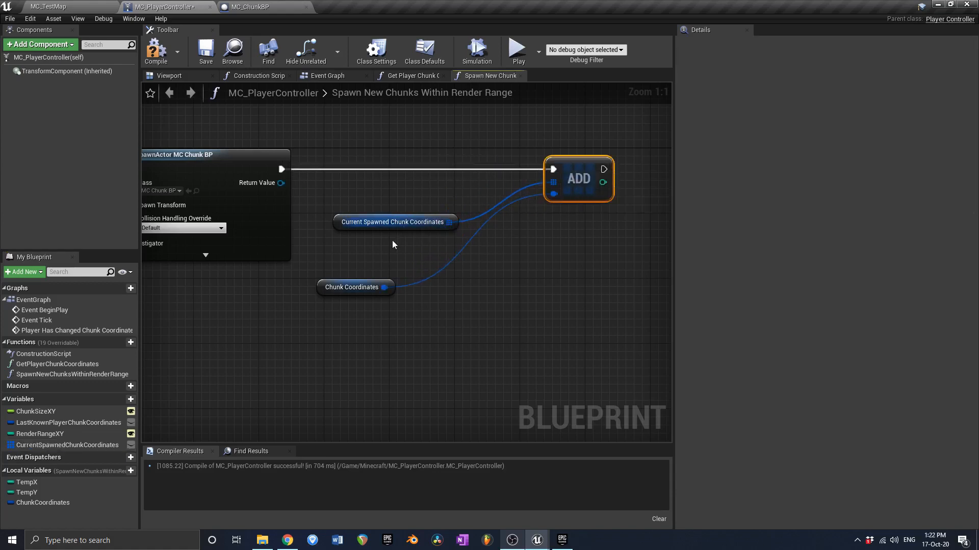
{"action": "left_click_drag", "start_coordinate": [359, 286], "coordinate": [432, 236]}
{"action": "left_click_drag", "start_coordinate": [396, 267], "coordinate": [428, 217]}
{"action": "left_click_drag", "start_coordinate": [410, 226], "coordinate": [510, 219]}
{"action": "right_click_drag", "start_coordinate": [511, 231], "coordinate": [392, 231]}
{"action": "left_click", "coordinate": [471, 168], "text": "shift"}
{"action": "left_click_drag", "start_coordinate": [471, 168], "coordinate": [557, 166]}
{"action": "right_click_drag", "start_coordinate": [234, 205], "coordinate": [425, 212]}
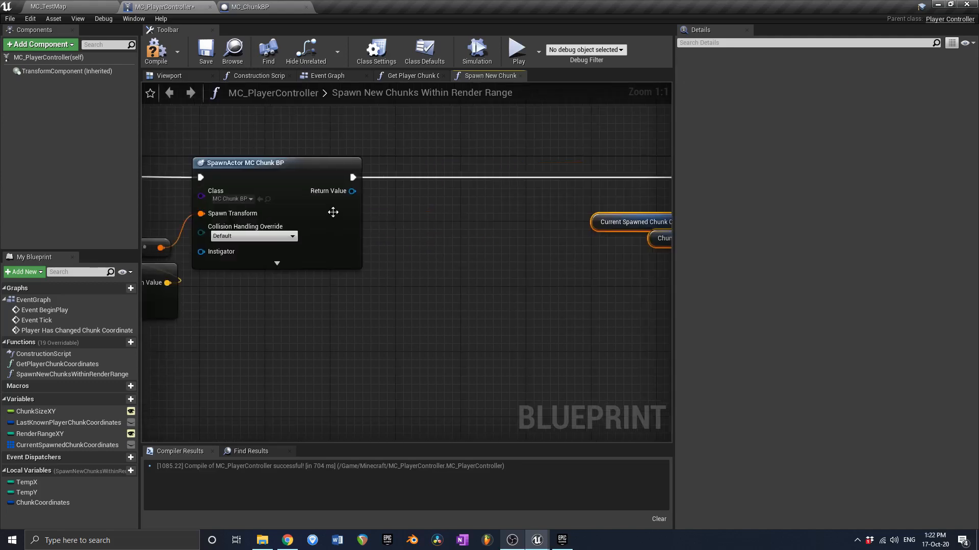
- Add an array Add node for the SpawnActor return value and wire it directly after the SpawnActor node
{"action": "left_click_drag", "start_coordinate": [351, 191], "coordinate": [418, 209]}
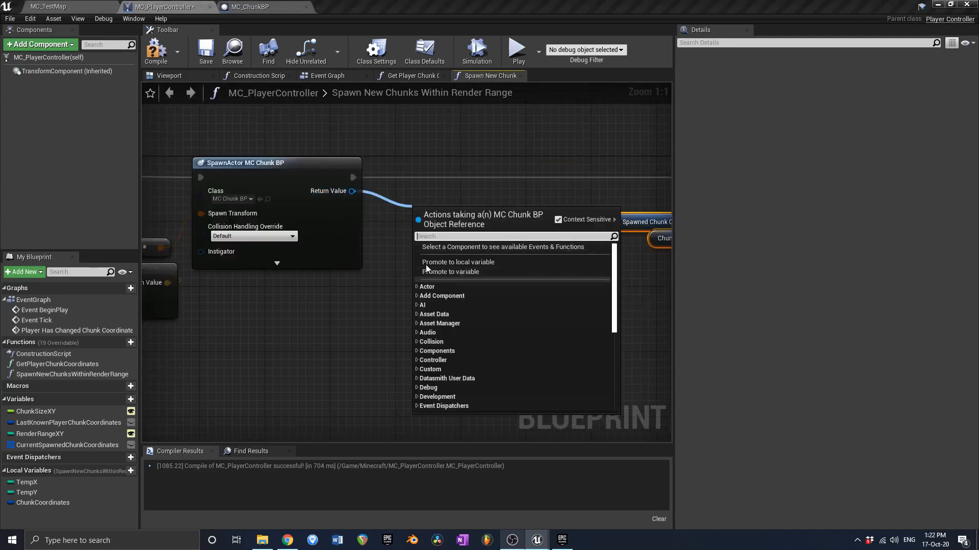
{"action": "type", "text": "add ar"}
{"action": "key", "text": "Return"}
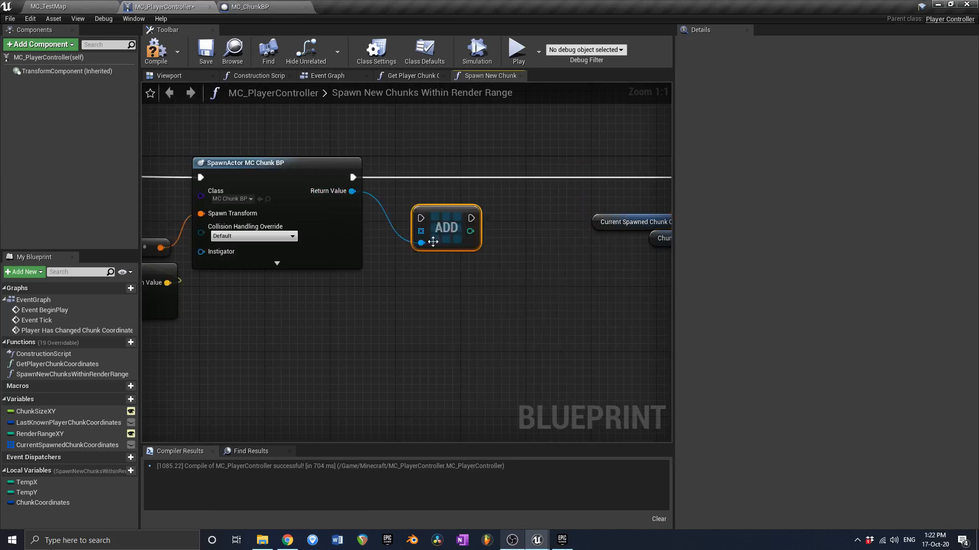
{"action": "left_click_drag", "start_coordinate": [445, 210], "coordinate": [353, 177]}
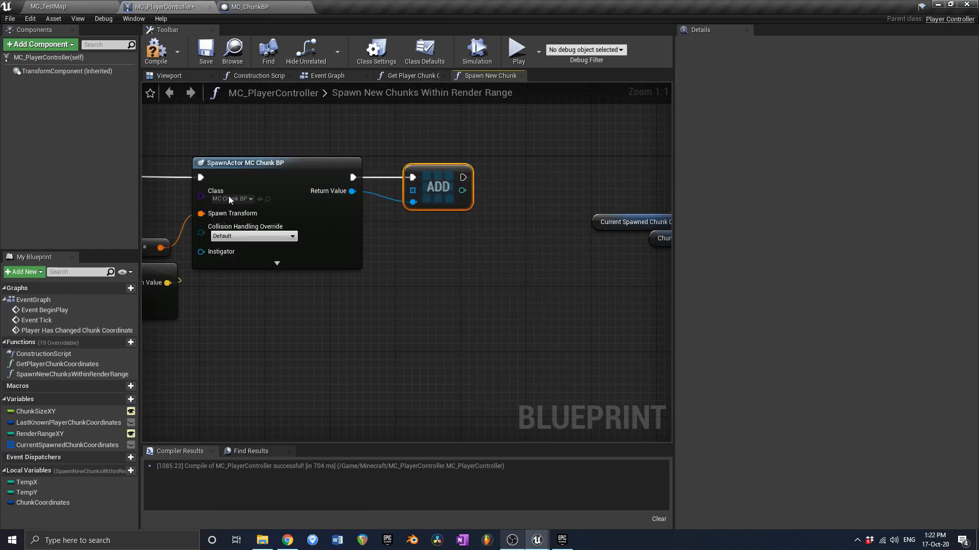
- Promote the Add node's array input to a variable named CurrentSpawnChunkReferences, place its getter below the node, and save the blueprint
{"action": "left_click_drag", "start_coordinate": [413, 192], "coordinate": [435, 250]}
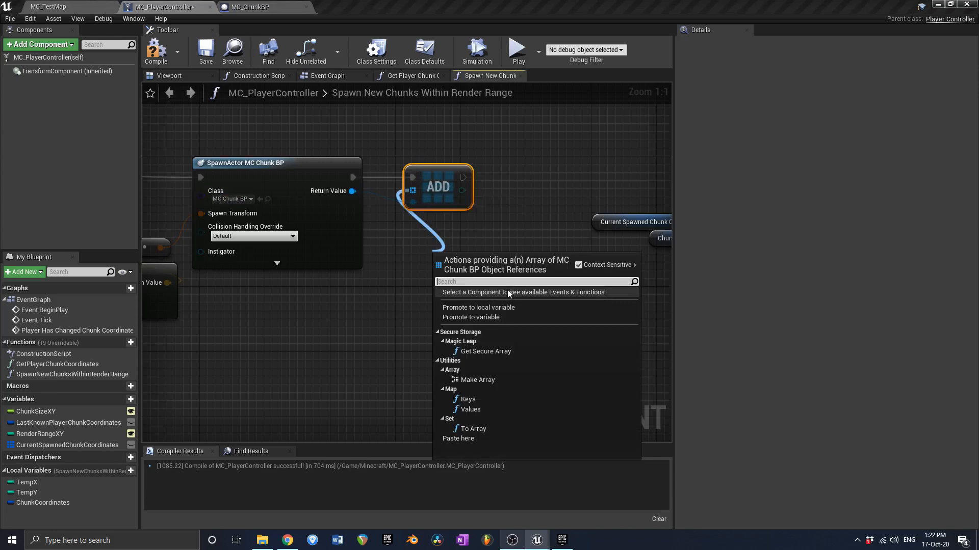
{"action": "left_click", "coordinate": [500, 321]}
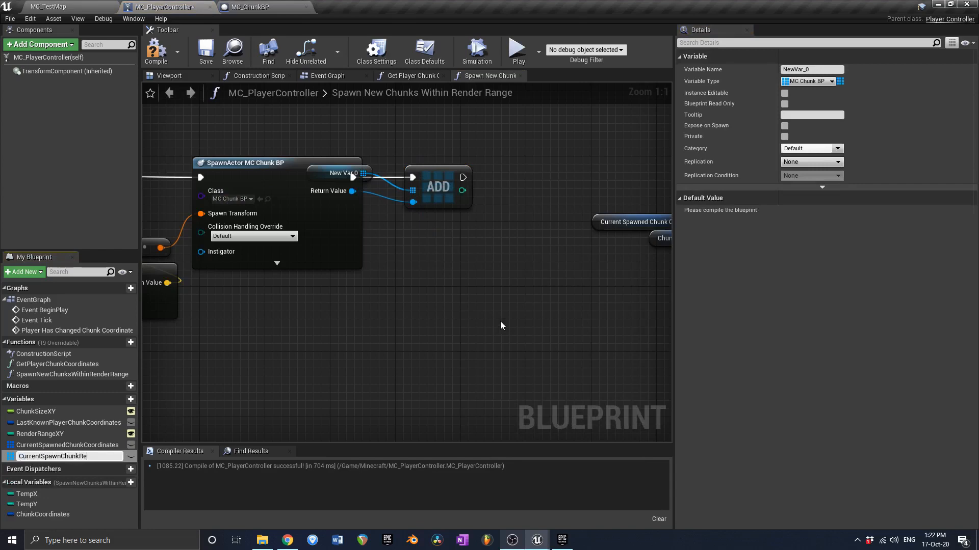
{"action": "type", "text": "ces"}
{"action": "key", "text": "Return"}
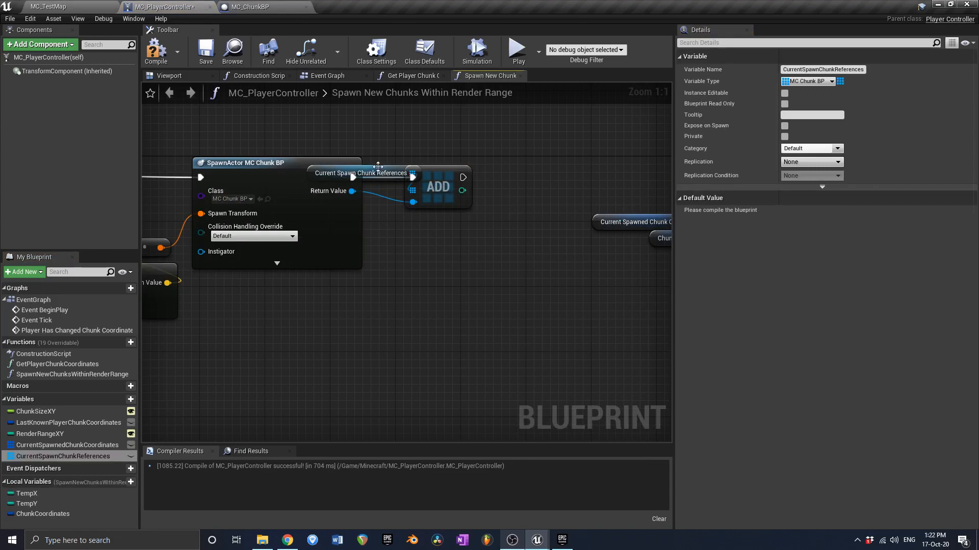
{"action": "left_click_drag", "start_coordinate": [378, 167], "coordinate": [440, 228]}
{"action": "scroll", "coordinate": [433, 228], "scroll_direction": "down", "scroll_amount": 2}
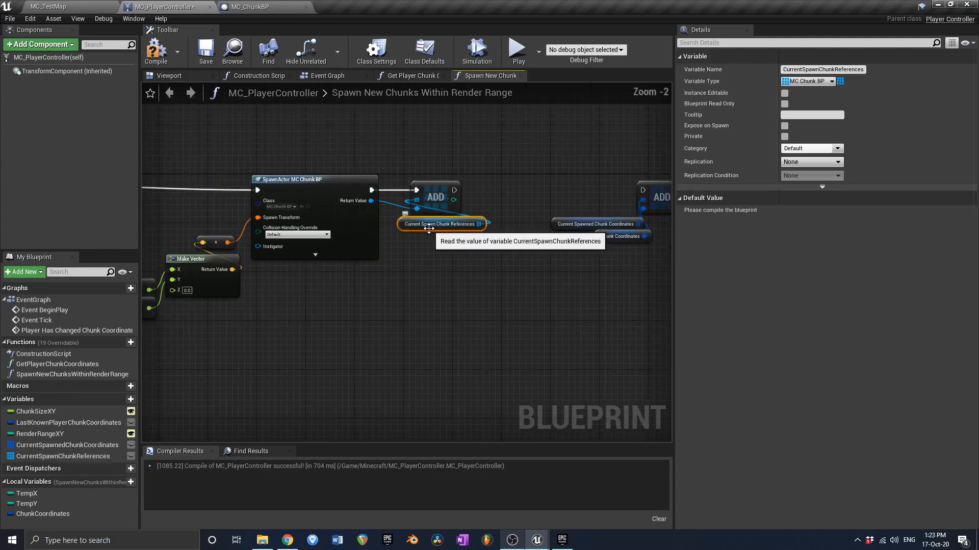
{"action": "left_click", "coordinate": [206, 57]}
- Connect the references Add node's execution output to the coordinates Add node and move that node with its getters closer
{"action": "right_click_drag", "start_coordinate": [456, 190], "coordinate": [381, 192]}
{"action": "scroll", "coordinate": [382, 192], "scroll_direction": "up", "scroll_amount": 1}
{"action": "left_click_drag", "start_coordinate": [379, 192], "coordinate": [601, 193]}
{"action": "left_click_drag", "start_coordinate": [536, 269], "coordinate": [630, 201]}
{"action": "left_click_drag", "start_coordinate": [631, 200], "coordinate": [589, 200]}
{"action": "left_click", "coordinate": [512, 210]}
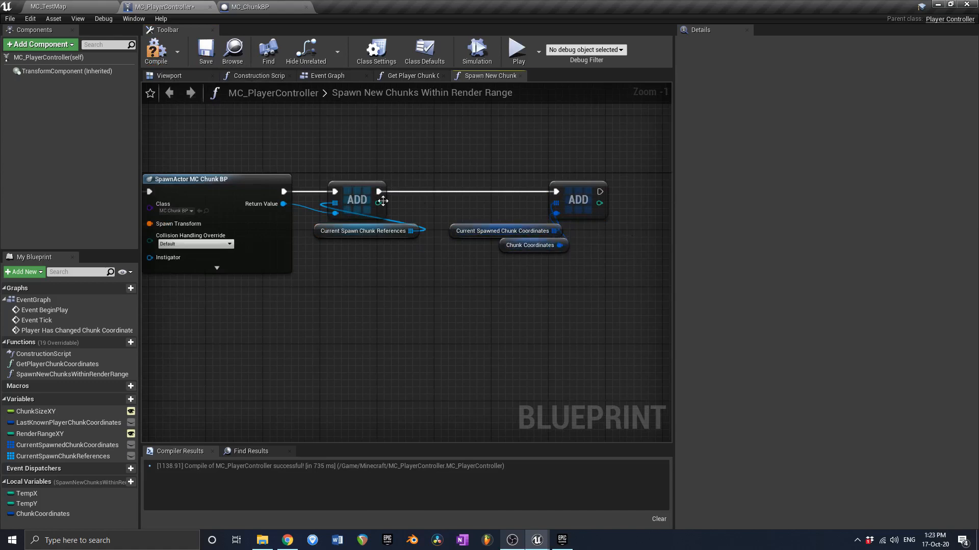
- Compile and save the MC_PlayerController blueprint
{"action": "left_click", "coordinate": [363, 214]}
{"action": "right_click_drag", "start_coordinate": [199, 144], "coordinate": [322, 144]}
{"action": "left_click", "coordinate": [166, 60]}
{"action": "left_click", "coordinate": [199, 58]}
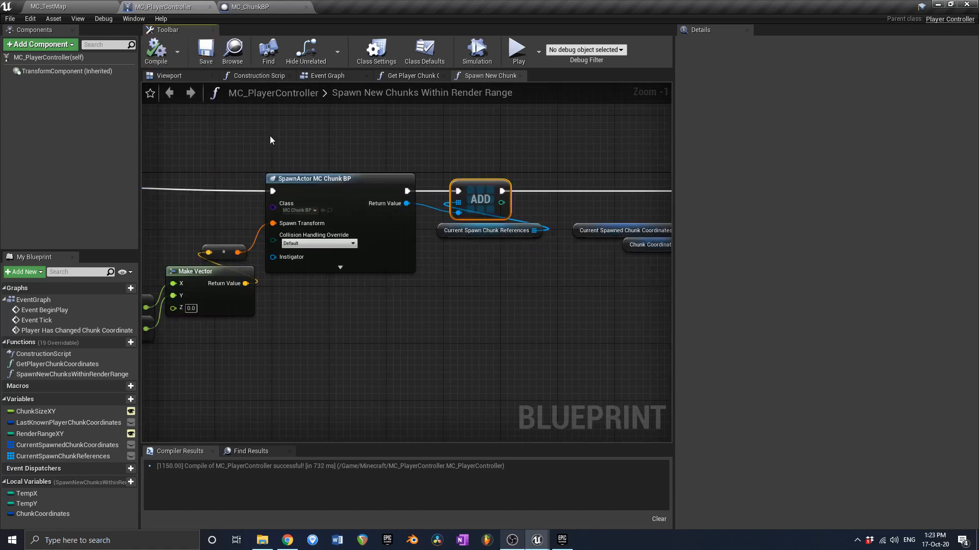
- Move the Branch node before SpawnActor to make room after the Set Chunk Coordinates node
{"action": "scroll", "coordinate": [270, 137], "scroll_direction": "down", "scroll_amount": 2}
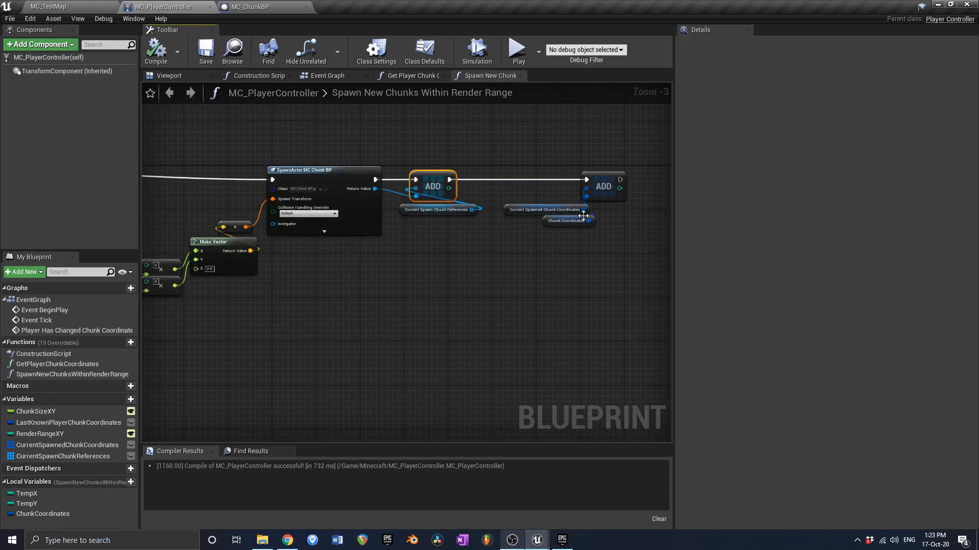
{"action": "scroll", "coordinate": [558, 215], "scroll_direction": "up", "scroll_amount": 3}
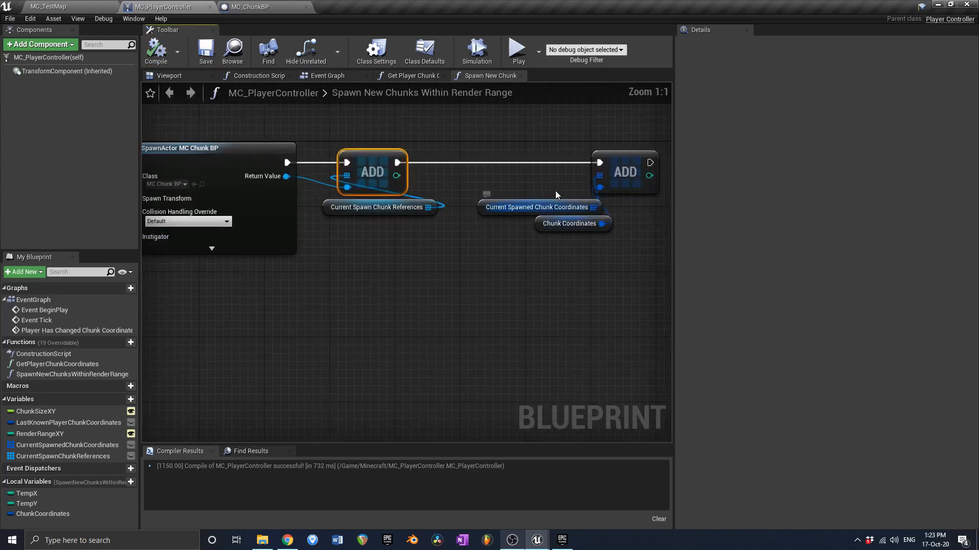
{"action": "left_click", "coordinate": [512, 206]}
{"action": "scroll", "coordinate": [505, 203], "scroll_direction": "down", "scroll_amount": 4}
{"action": "right_click_drag", "start_coordinate": [270, 181], "coordinate": [362, 175]}
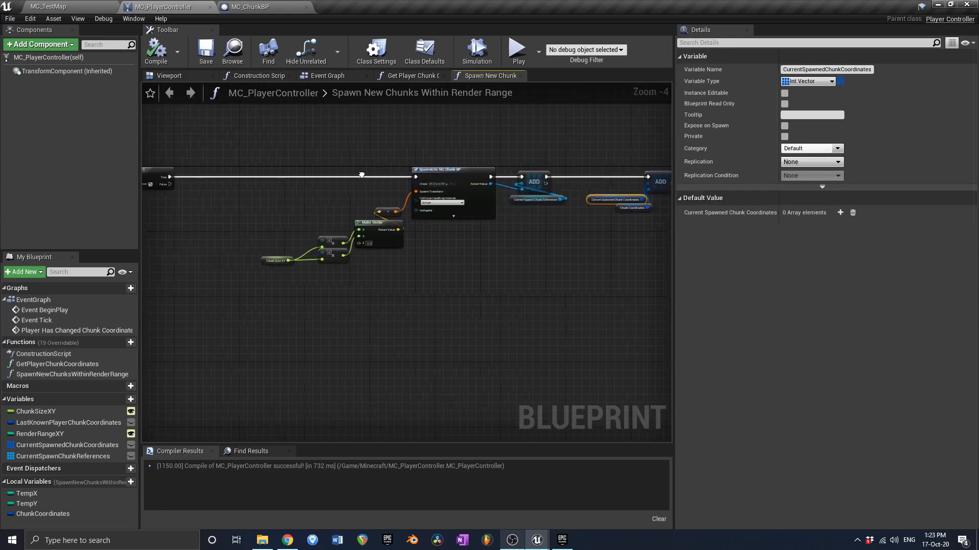
{"action": "scroll", "coordinate": [470, 187], "scroll_direction": "up", "scroll_amount": 4}
{"action": "left_click_drag", "start_coordinate": [445, 194], "coordinate": [555, 145]}
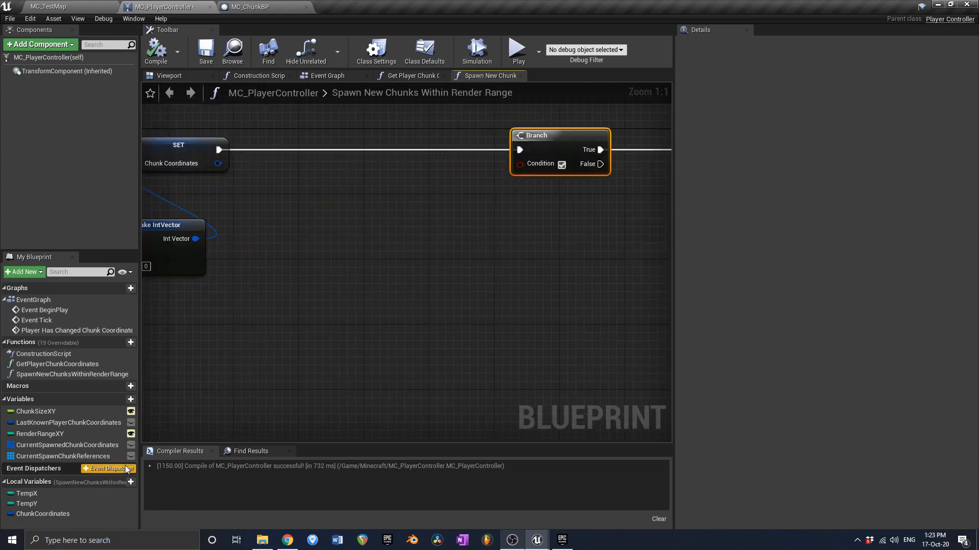
- Add a ChunkCoordinates getter between the Set Chunk Coordinates node and the Branch
{"action": "right_click_drag", "start_coordinate": [226, 240], "coordinate": [323, 244]}
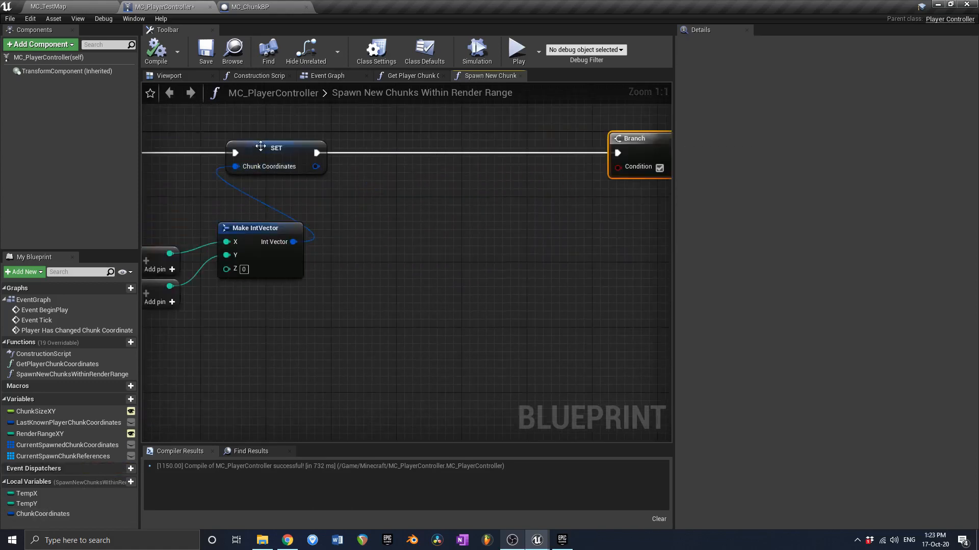
{"action": "right_click_drag", "start_coordinate": [247, 143], "coordinate": [390, 185]}
{"action": "scroll", "coordinate": [389, 186], "scroll_direction": "down", "scroll_amount": 2}
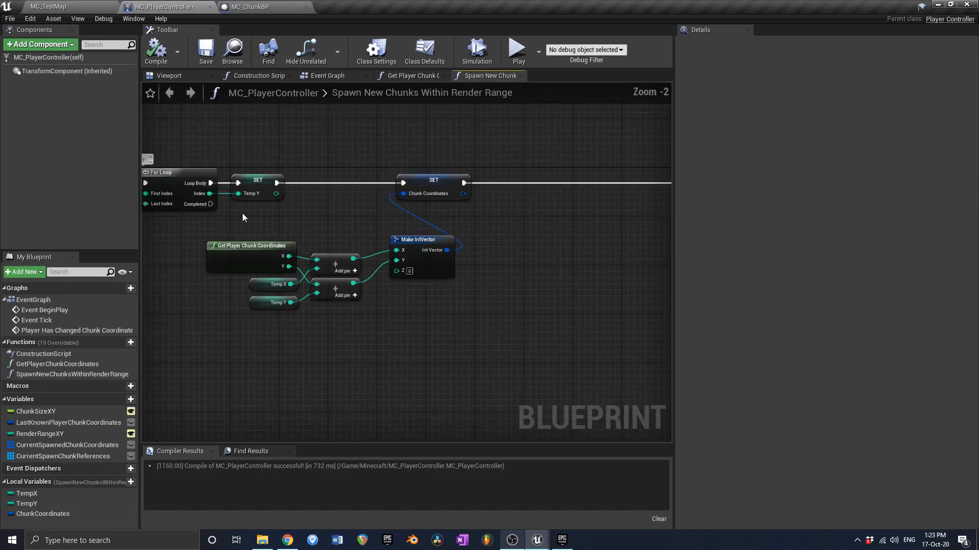
{"action": "left_click", "coordinate": [237, 245]}
{"action": "right_click_drag", "start_coordinate": [342, 286], "coordinate": [176, 300]}
{"action": "left_click_drag", "start_coordinate": [34, 515], "coordinate": [457, 255]}
{"action": "scroll", "coordinate": [338, 252], "scroll_direction": "up", "scroll_amount": 2}
{"action": "type", "text": "break"}
{"action": "key", "text": "Return"}
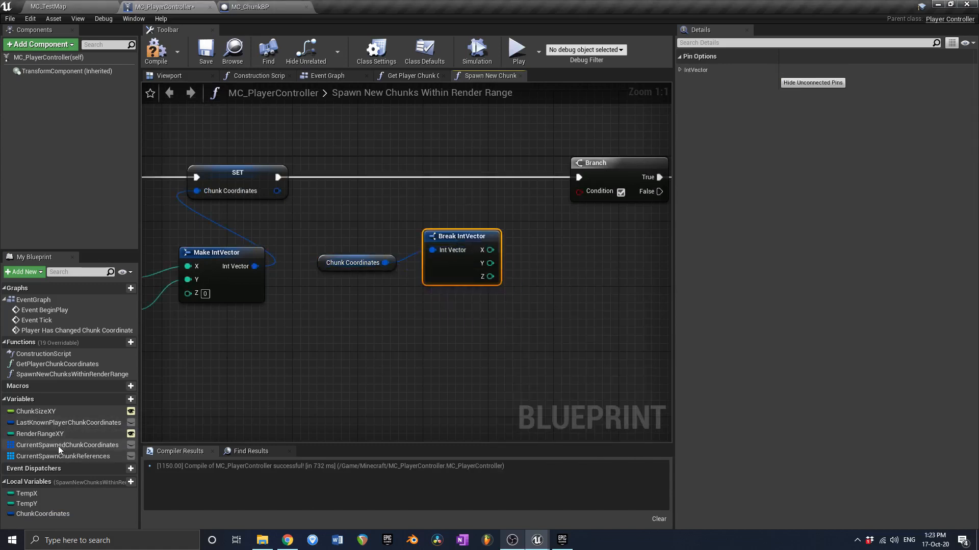
{"action": "left_click_drag", "start_coordinate": [469, 245], "coordinate": [460, 254]}
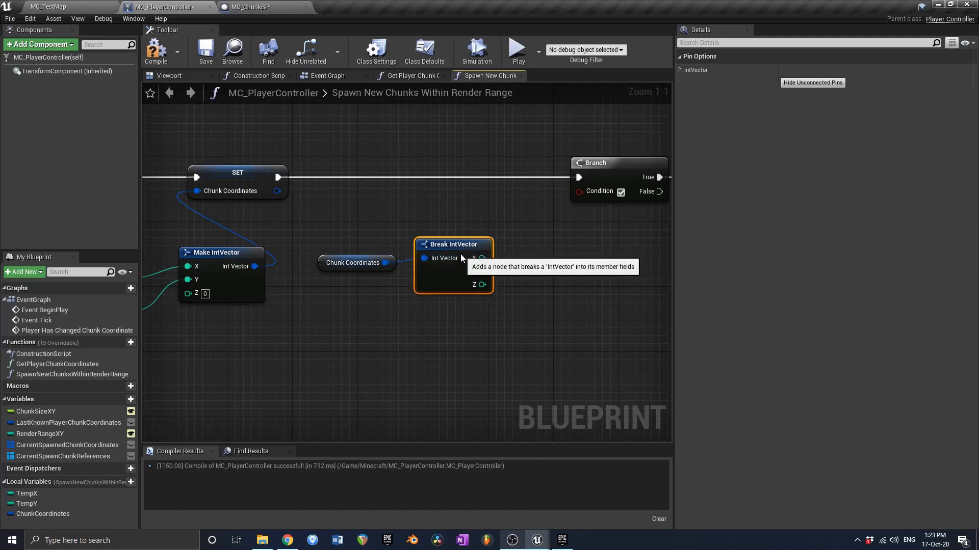
{"action": "key", "text": "Delete"}
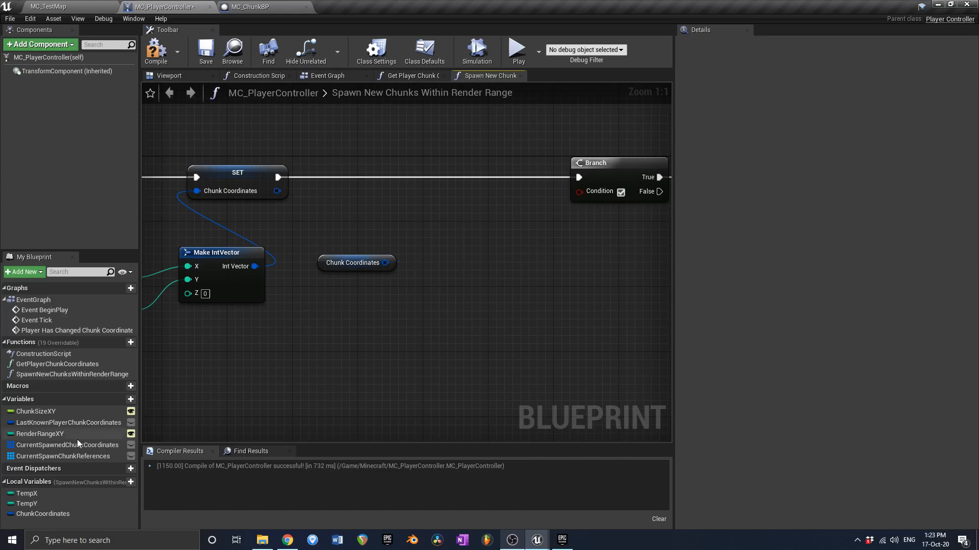
- Add a Contains node on a CurrentSpawnedChunkCoordinates getter and feed ChunkCoordinates in as the item to find
{"action": "left_click_drag", "start_coordinate": [77, 445], "coordinate": [329, 287]}
{"action": "left_click", "coordinate": [375, 299]}
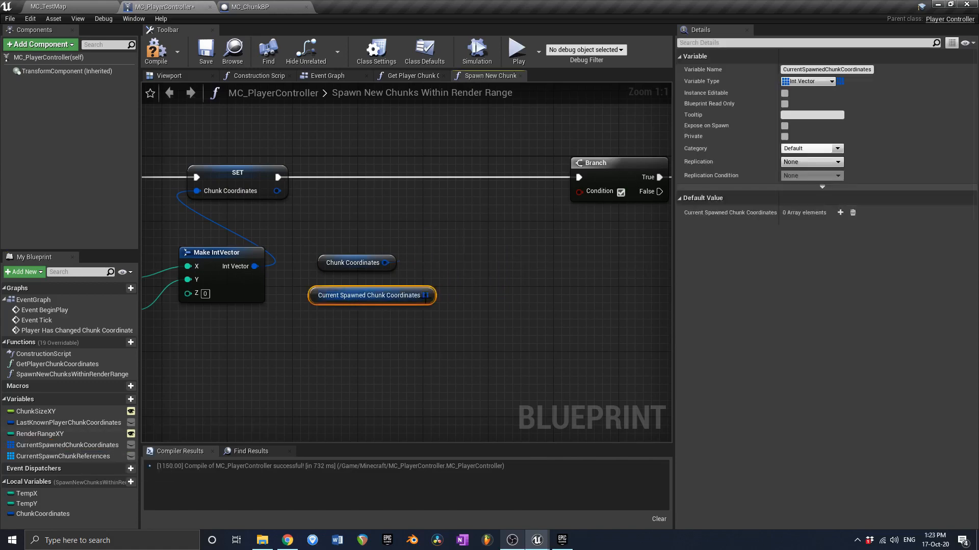
{"action": "left_click_drag", "start_coordinate": [425, 295], "coordinate": [543, 283]}
{"action": "type", "text": "contains"}
{"action": "key", "text": "Return"}
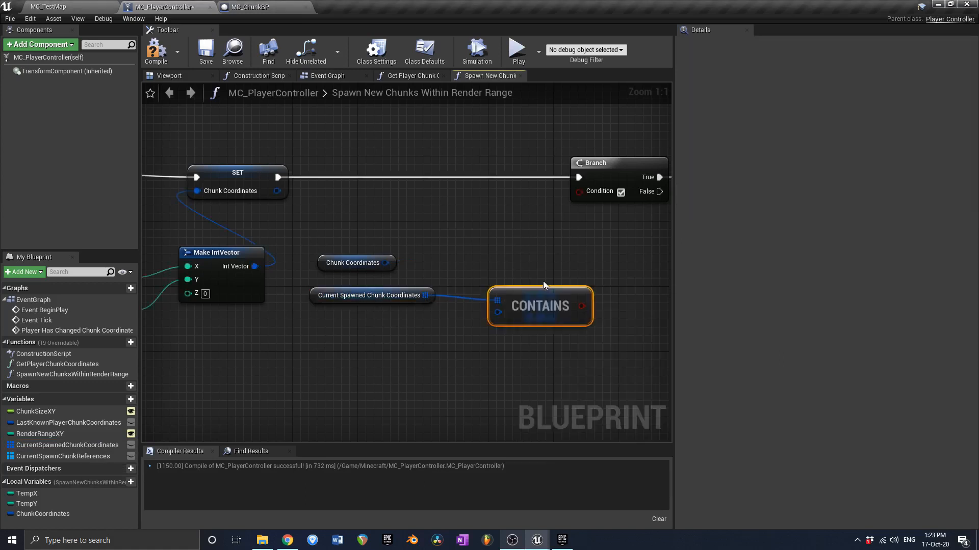
{"action": "left_click_drag", "start_coordinate": [449, 279], "coordinate": [412, 310]}
- Connect the Contains result to the Branch condition and arrange the Branch, Contains and both getters compactly near the Set node
{"action": "left_click_drag", "start_coordinate": [533, 274], "coordinate": [591, 195]}
{"action": "right_click_drag", "start_coordinate": [591, 195], "coordinate": [514, 199]}
{"action": "left_click_drag", "start_coordinate": [547, 169], "coordinate": [414, 172]}
{"action": "left_click_drag", "start_coordinate": [415, 269], "coordinate": [415, 228]}
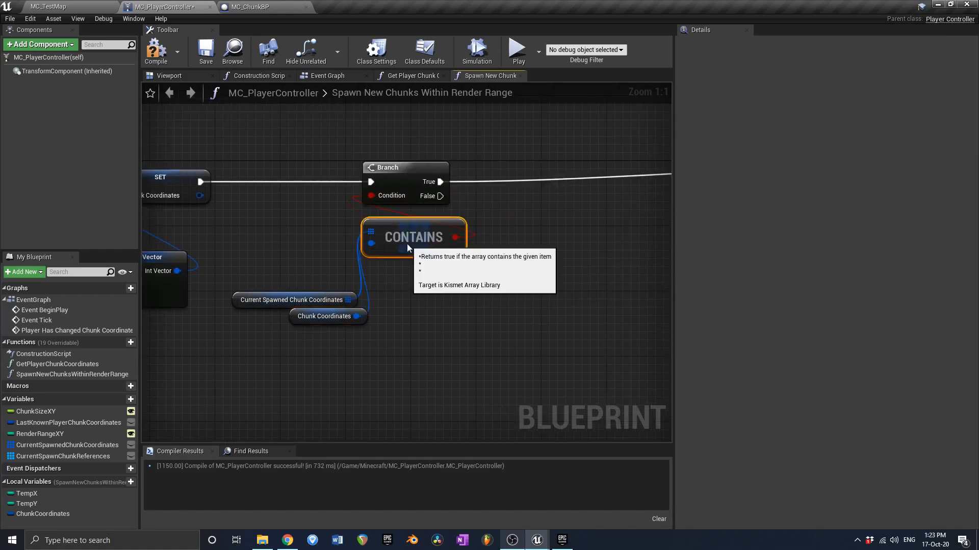
{"action": "left_click_drag", "start_coordinate": [347, 351], "coordinate": [436, 276]}
{"action": "left_click_drag", "start_coordinate": [410, 306], "coordinate": [386, 177]}
{"action": "left_click_drag", "start_coordinate": [385, 170], "coordinate": [353, 169]}
{"action": "right_click_drag", "start_coordinate": [353, 169], "coordinate": [431, 168]}
- Add the comment "Does this chunk coordinate already contain a chunk?" to the Branch node
{"action": "left_click", "coordinate": [422, 156]}
{"action": "left_click", "coordinate": [418, 155]}
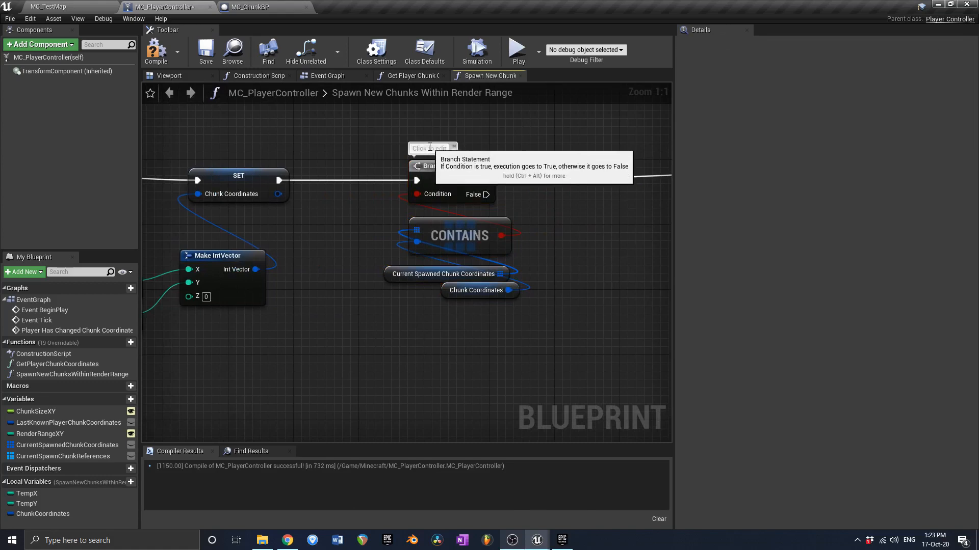
{"action": "left_click", "coordinate": [429, 148]}
{"action": "type", "text": "Does thi"}
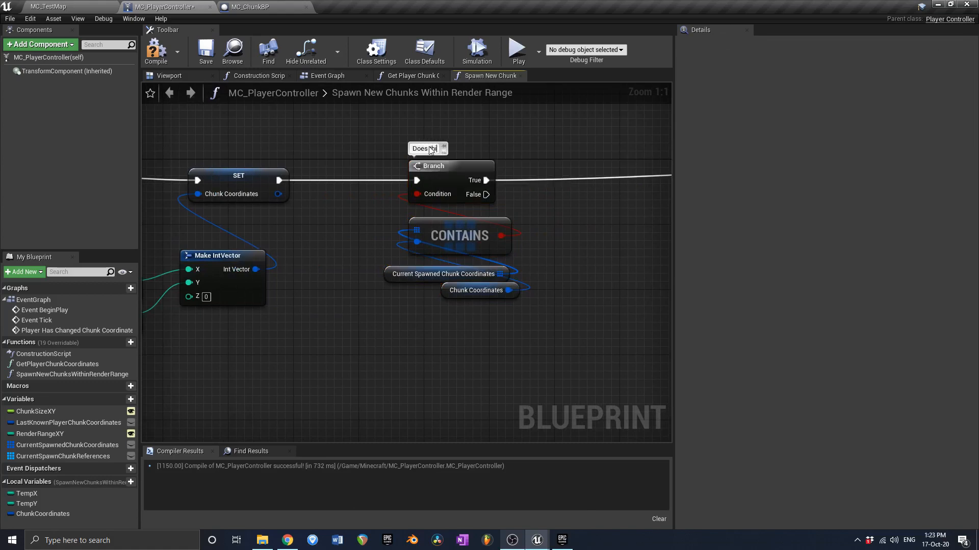
{"action": "type", "text": "s chunk coordinate"}
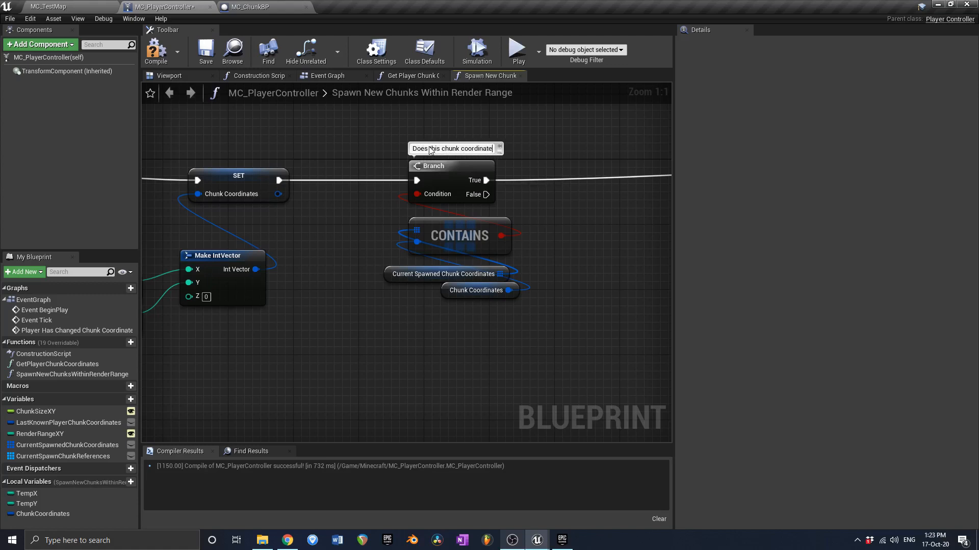
{"action": "type", "text": " already contain a chunk"}
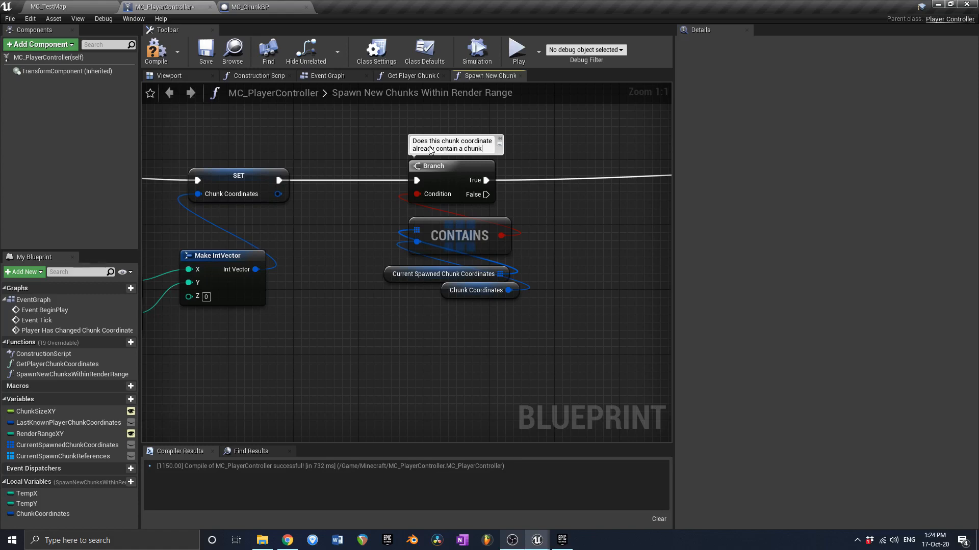
{"action": "type", "text": "?"}
{"action": "key", "text": "Return"}
- Move the SpawnActor execution link from the Branch's True output to its False output
{"action": "right_click_drag", "start_coordinate": [511, 192], "coordinate": [438, 192]}
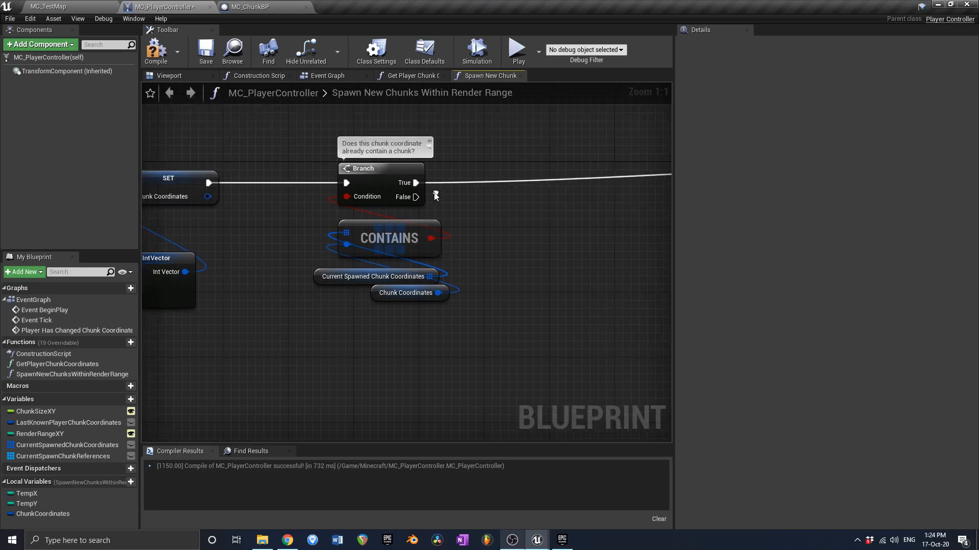
{"action": "scroll", "coordinate": [457, 194], "scroll_direction": "down", "scroll_amount": 4}
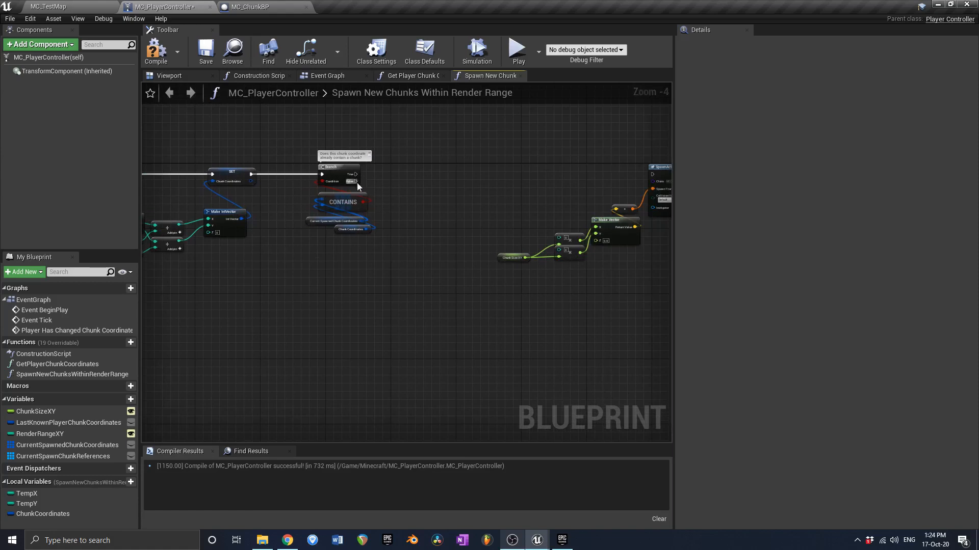
{"action": "left_click_drag", "start_coordinate": [356, 183], "coordinate": [552, 174]}
- Move the SpawnActor node group, with its transform inputs and both Add nodes, closer to and slightly below the Branch
{"action": "scroll", "coordinate": [553, 202], "scroll_direction": "down", "scroll_amount": 2}
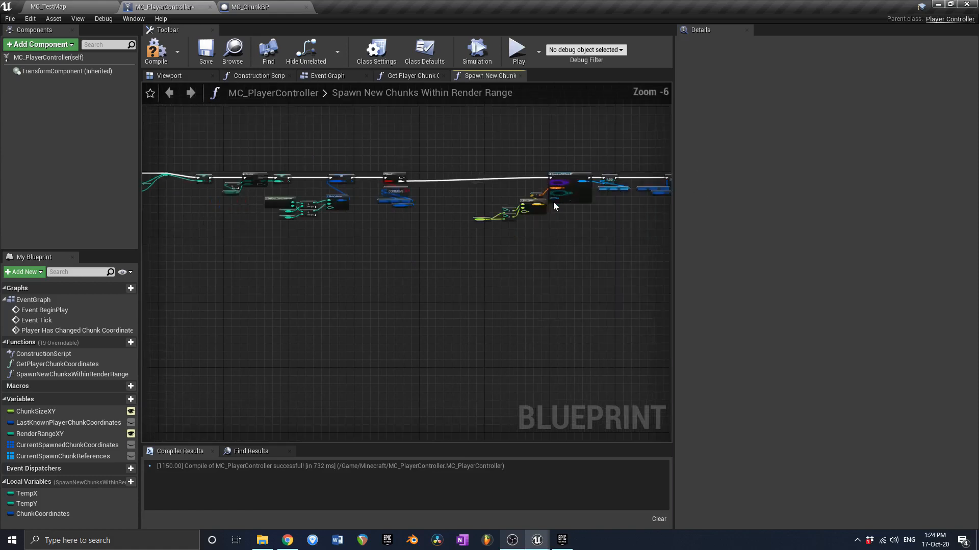
{"action": "scroll", "coordinate": [553, 203], "scroll_direction": "down", "scroll_amount": 1}
{"action": "right_click_drag", "start_coordinate": [553, 203], "coordinate": [488, 198]}
{"action": "left_click_drag", "start_coordinate": [405, 228], "coordinate": [619, 161]}
{"action": "left_click_drag", "start_coordinate": [499, 182], "coordinate": [434, 197]}
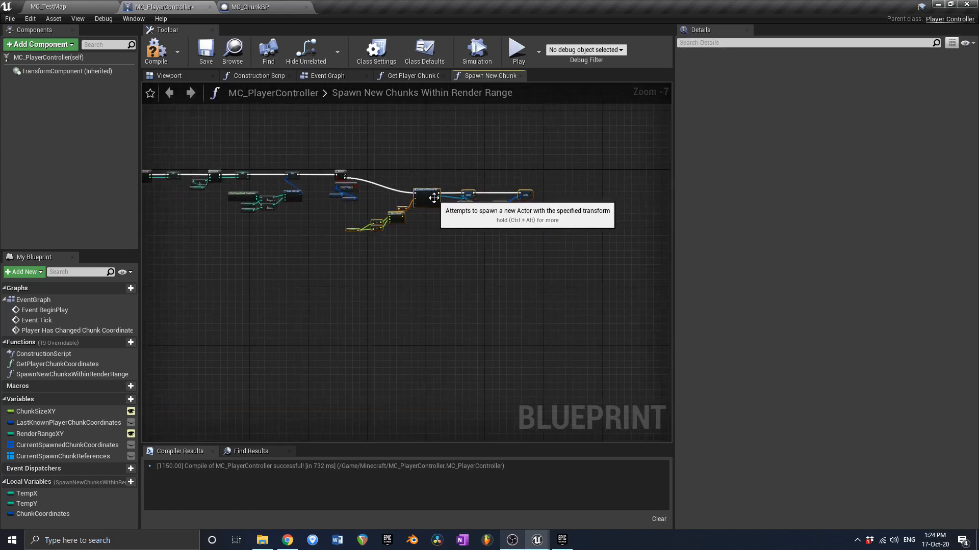
- Reposition the ChunkSizeXY getter just below the two multiply nodes that feed Make Vector
{"action": "scroll", "coordinate": [389, 189], "scroll_direction": "up", "scroll_amount": 4}
{"action": "right_click_drag", "start_coordinate": [353, 190], "coordinate": [503, 164]}
{"action": "scroll", "coordinate": [502, 165], "scroll_direction": "down", "scroll_amount": 2}
{"action": "right_click_drag", "start_coordinate": [497, 210], "coordinate": [404, 197]}
{"action": "scroll", "coordinate": [378, 213], "scroll_direction": "up", "scroll_amount": 3}
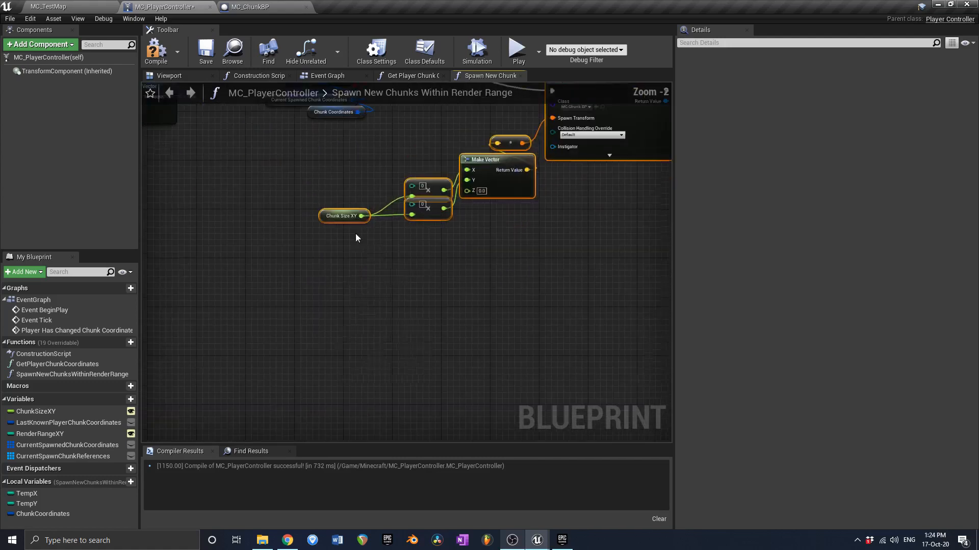
{"action": "scroll", "coordinate": [356, 235], "scroll_direction": "up", "scroll_amount": 2}
{"action": "left_click", "coordinate": [327, 216]}
{"action": "left_click_drag", "start_coordinate": [328, 216], "coordinate": [344, 232]}
{"action": "scroll", "coordinate": [382, 227], "scroll_direction": "down", "scroll_amount": 1}
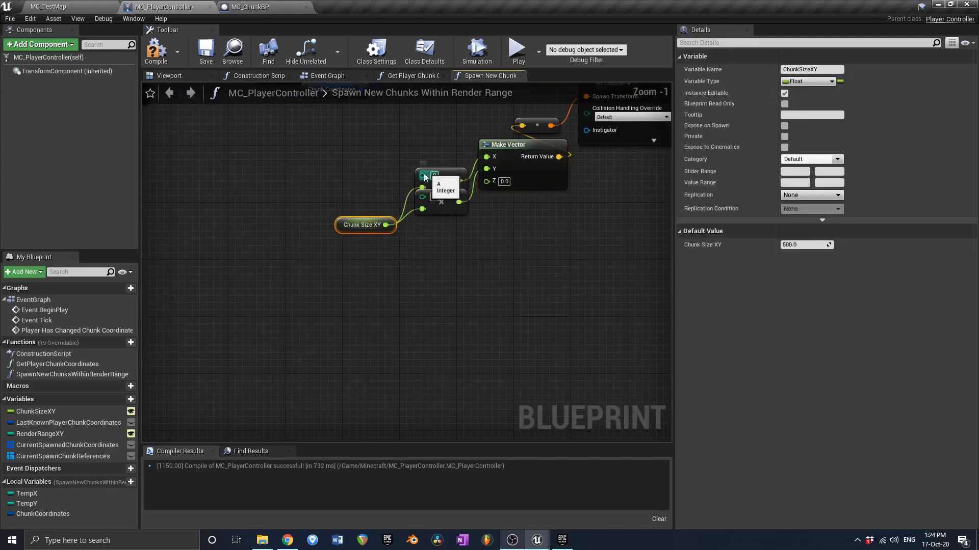
- Add a ChunkCoordinates getter beside the multiply nodes and split its struct pin into X, Y and Z
{"action": "right_click_drag", "start_coordinate": [424, 177], "coordinate": [513, 228]}
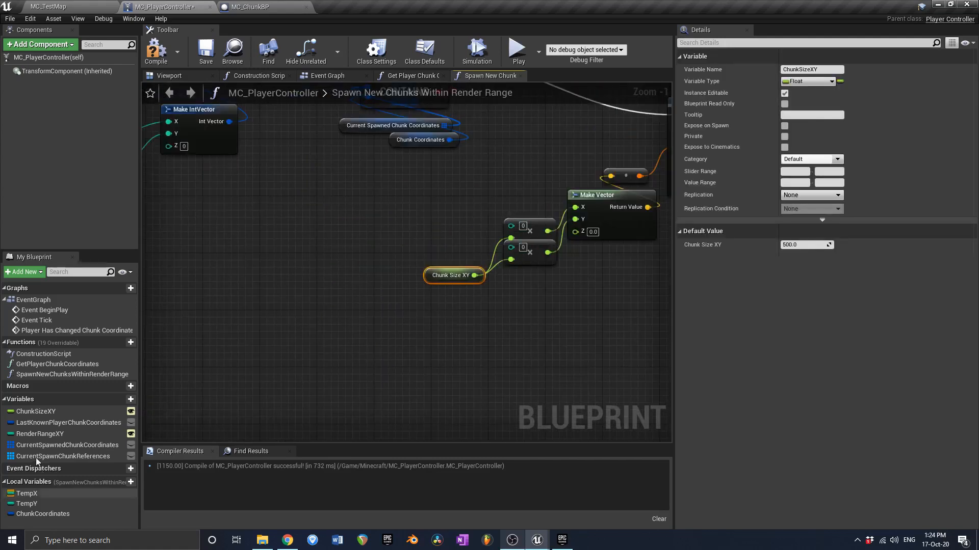
{"action": "right_click_drag", "start_coordinate": [365, 199], "coordinate": [450, 262]}
{"action": "scroll", "coordinate": [450, 262], "scroll_direction": "down", "scroll_amount": 2}
{"action": "right_click_drag", "start_coordinate": [309, 257], "coordinate": [386, 252]}
{"action": "right_click_drag", "start_coordinate": [471, 253], "coordinate": [306, 236]}
{"action": "left_click_drag", "start_coordinate": [56, 512], "coordinate": [397, 259], "text": "ctrl"}
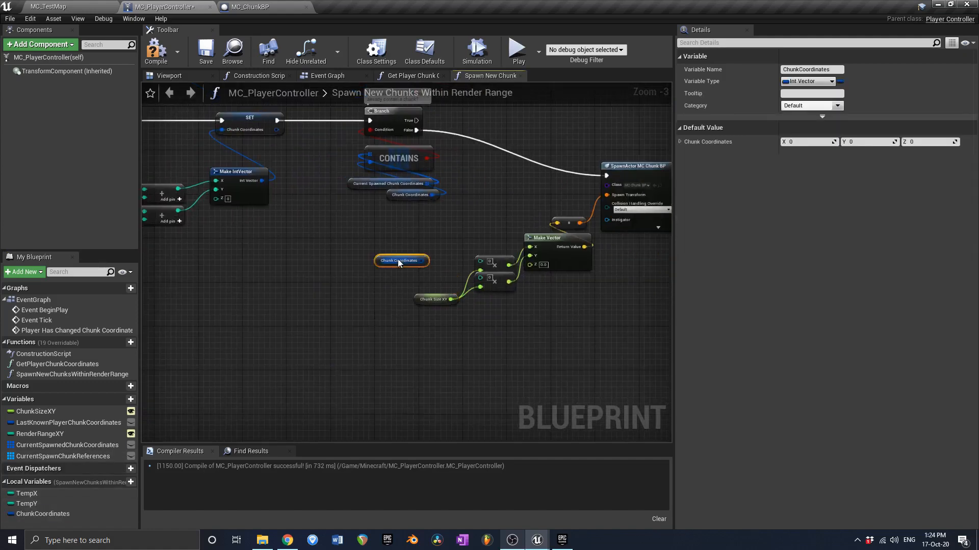
{"action": "scroll", "coordinate": [398, 259], "scroll_direction": "up", "scroll_amount": 3}
{"action": "right_click", "coordinate": [437, 262]}
{"action": "left_click", "coordinate": [454, 300]}
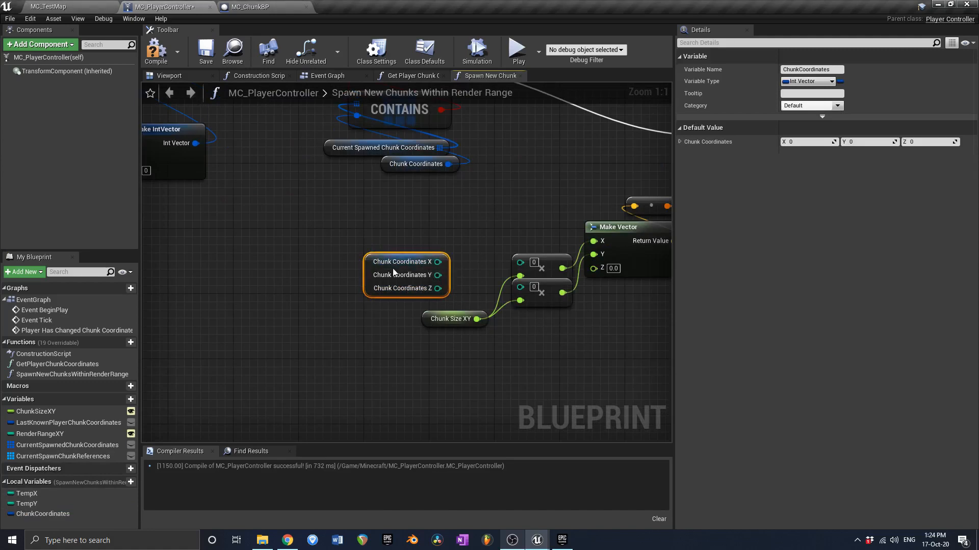
- Connect Chunk Coordinates X and Y to the integer inputs of the two multiply nodes feeding Make Vector
{"action": "right_click_drag", "start_coordinate": [463, 246], "coordinate": [406, 253]}
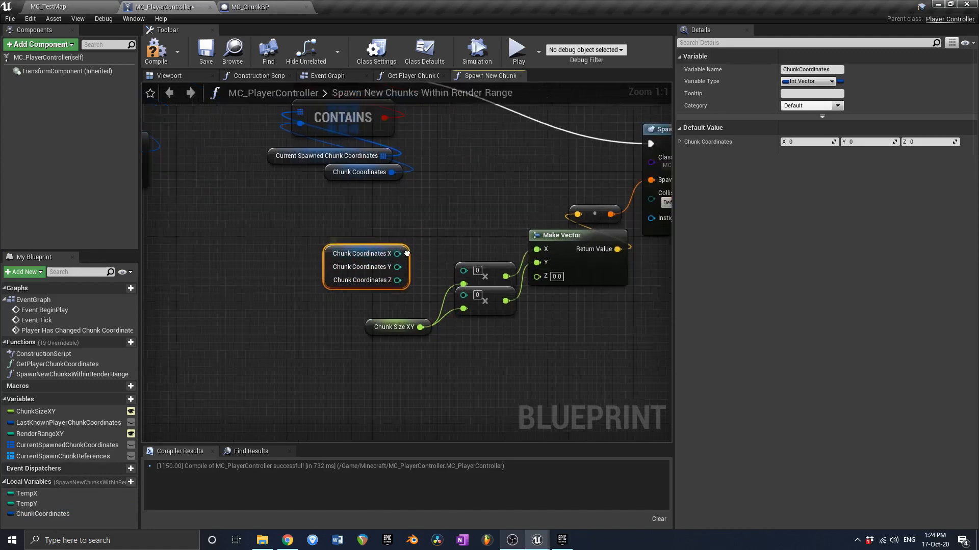
{"action": "scroll", "coordinate": [407, 253], "scroll_direction": "down", "scroll_amount": 1}
{"action": "left_click_drag", "start_coordinate": [393, 257], "coordinate": [448, 292]}
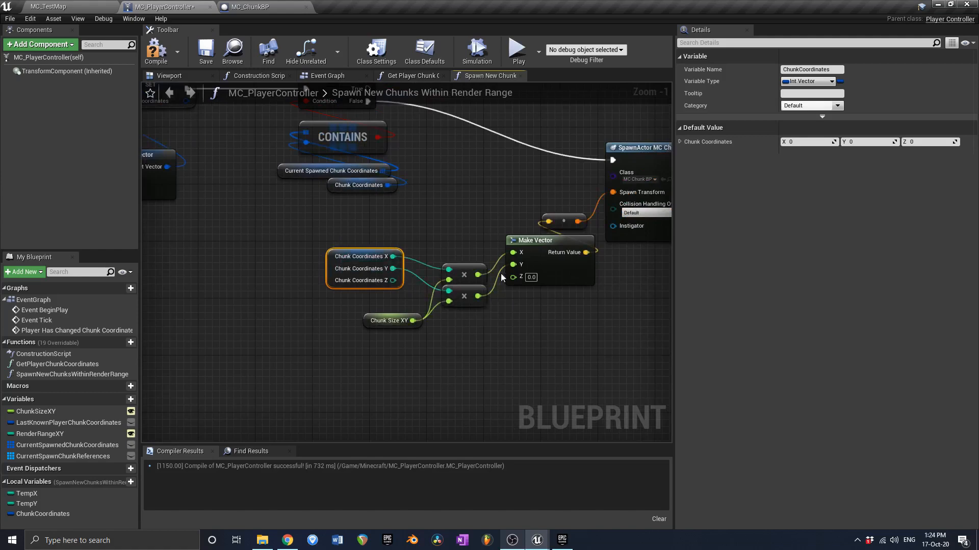
{"action": "right_click_drag", "start_coordinate": [503, 277], "coordinate": [439, 285]}
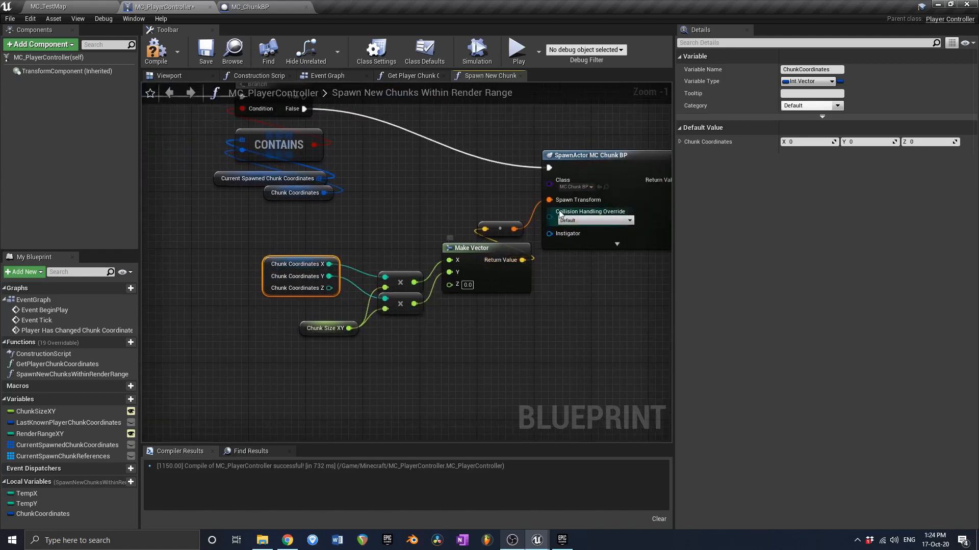
{"action": "scroll", "coordinate": [295, 263], "scroll_direction": "up", "scroll_amount": 1}
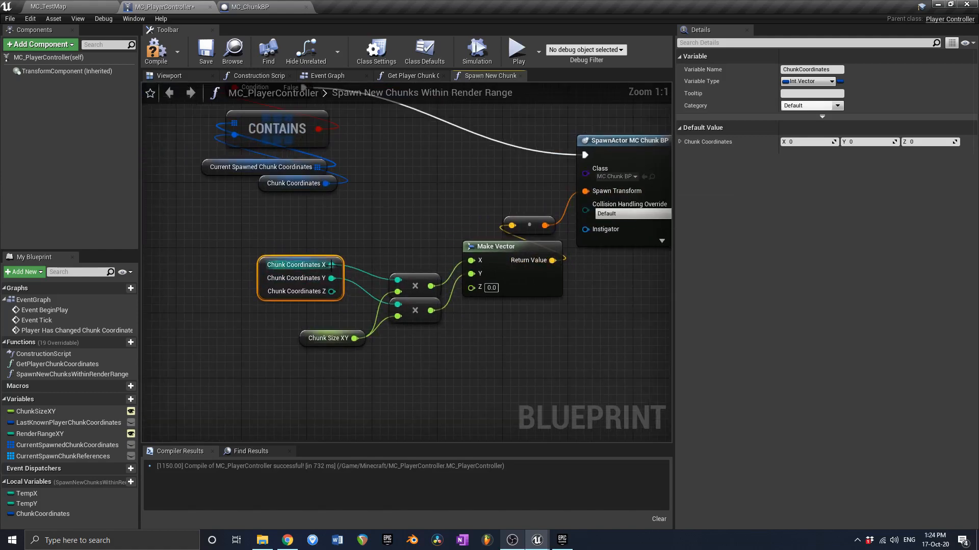
- Move the split Chunk Coordinates getter closer to the two multiply nodes and compile the blueprint
{"action": "left_click", "coordinate": [293, 327]}
{"action": "left_click_drag", "start_coordinate": [268, 278], "coordinate": [293, 286]}
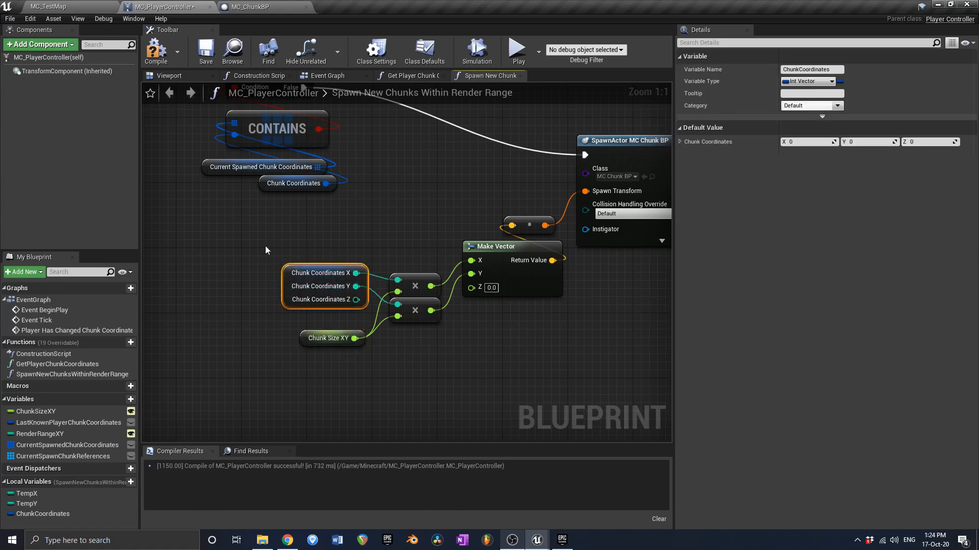
{"action": "left_click", "coordinate": [152, 47]}
- Move the SpawnActor node group, with its transform inputs and both Add nodes, farther away from the Branch
{"action": "scroll", "coordinate": [278, 281], "scroll_direction": "down", "scroll_amount": 5}
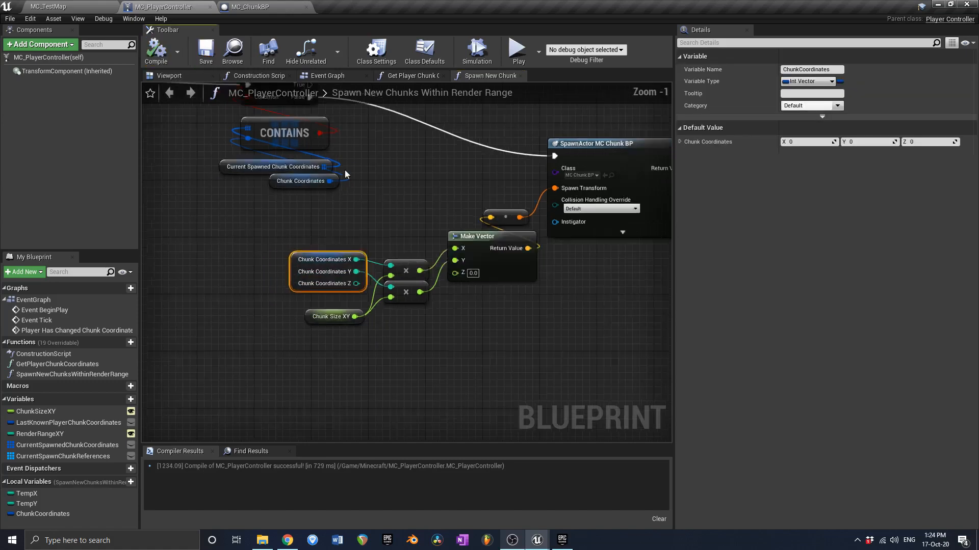
{"action": "right_click_drag", "start_coordinate": [279, 236], "coordinate": [279, 240]}
{"action": "left_click_drag", "start_coordinate": [265, 295], "coordinate": [617, 198]}
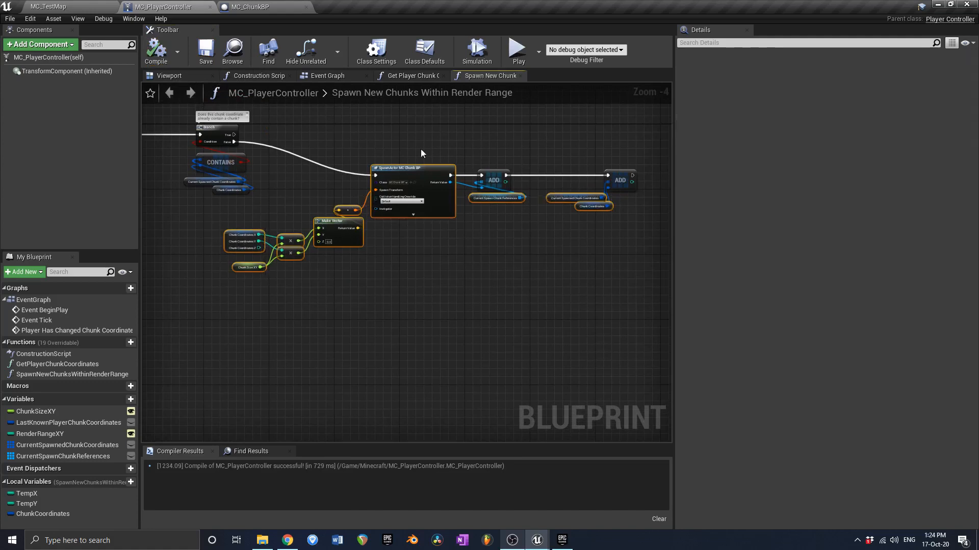
{"action": "left_click_drag", "start_coordinate": [421, 149], "coordinate": [627, 194], "text": "ctrl"}
{"action": "left_click_drag", "start_coordinate": [417, 173], "coordinate": [531, 185]}
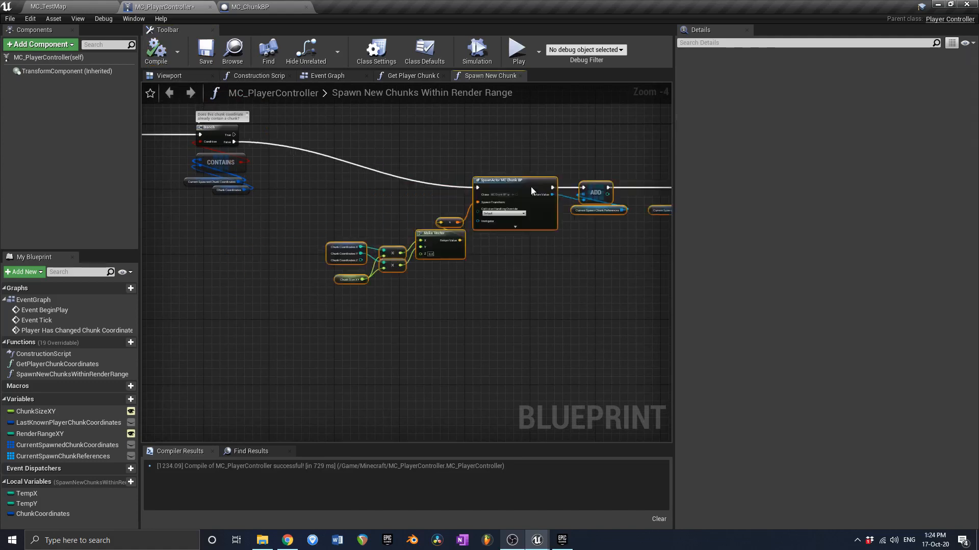
- Wrap the selected spawn nodes in a comment reading "Spawn a new chunk at this Loops coordinates"
{"action": "scroll", "coordinate": [438, 175], "scroll_direction": "down", "scroll_amount": 3}
{"action": "key", "text": "c"}
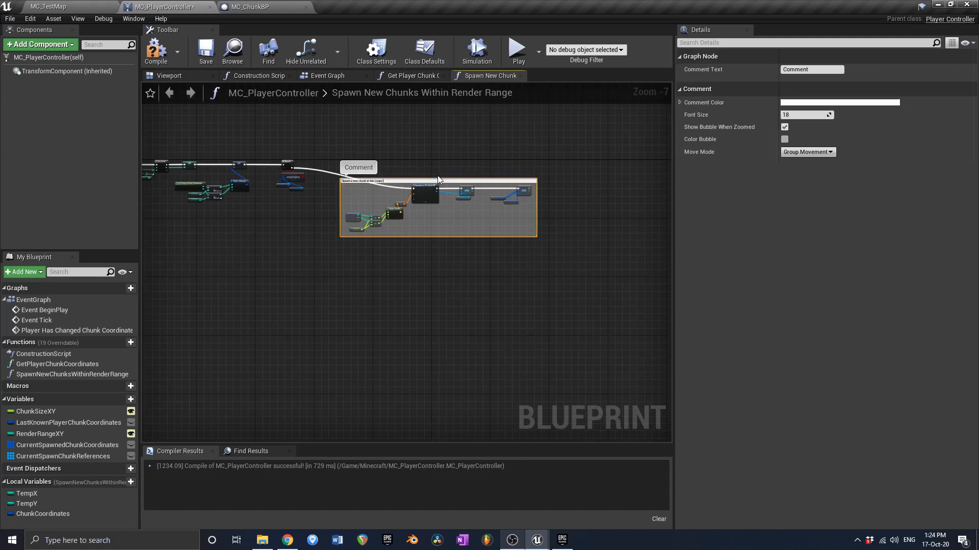
{"action": "type", "text": "Spawn a new chunk at this Loops coordinates"}
{"action": "key", "text": "Return"}
- Move the Set Chunk Coordinates node and its Make IntVector input group closer to the Branch, and compile and save the blueprint
{"action": "right_click_drag", "start_coordinate": [210, 220], "coordinate": [389, 228]}
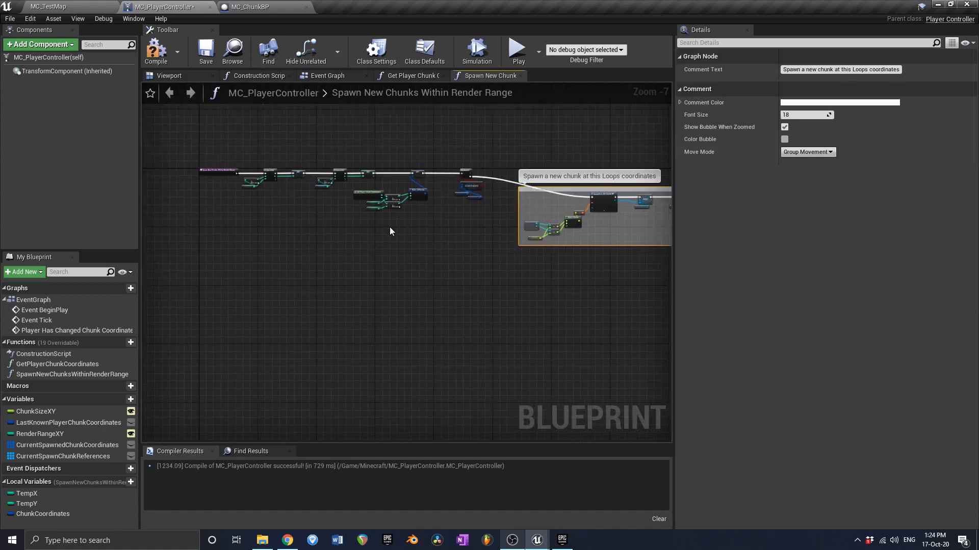
{"action": "right_click_drag", "start_coordinate": [282, 198], "coordinate": [345, 203]}
{"action": "scroll", "coordinate": [345, 203], "scroll_direction": "up", "scroll_amount": 4}
{"action": "left_click", "coordinate": [396, 172]}
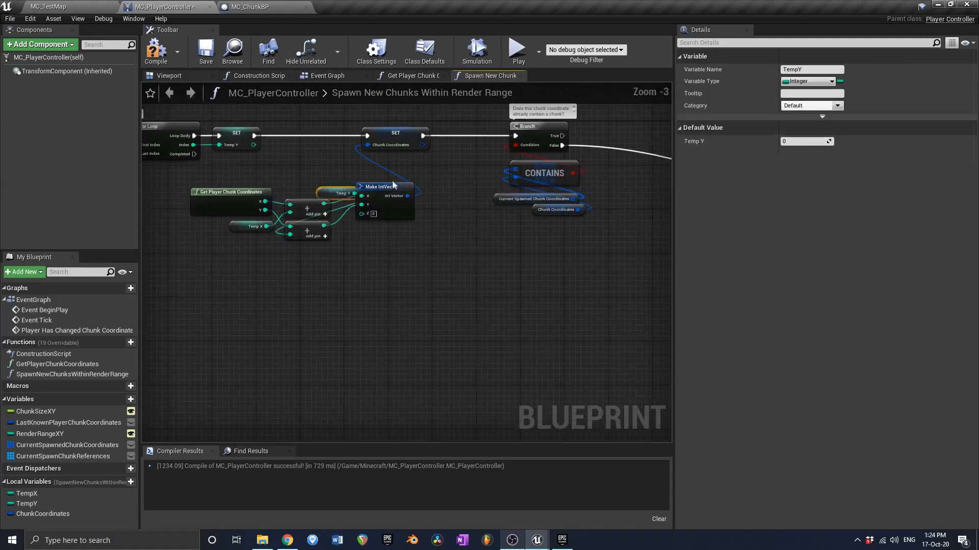
{"action": "left_click_drag", "start_coordinate": [395, 173], "coordinate": [453, 178]}
{"action": "scroll", "coordinate": [452, 178], "scroll_direction": "down", "scroll_amount": 1}
{"action": "right_click_drag", "start_coordinate": [487, 235], "coordinate": [447, 290]}
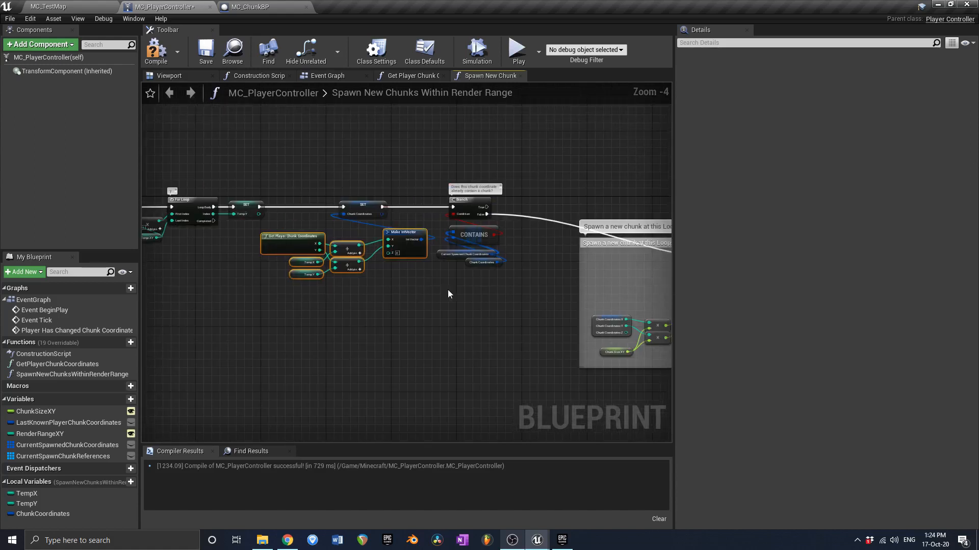
{"action": "left_click_drag", "start_coordinate": [448, 289], "coordinate": [553, 207]}
{"action": "left_click_drag", "start_coordinate": [299, 307], "coordinate": [427, 211]}
{"action": "left_click_drag", "start_coordinate": [361, 207], "coordinate": [422, 207]}
{"action": "left_click", "coordinate": [164, 50]}
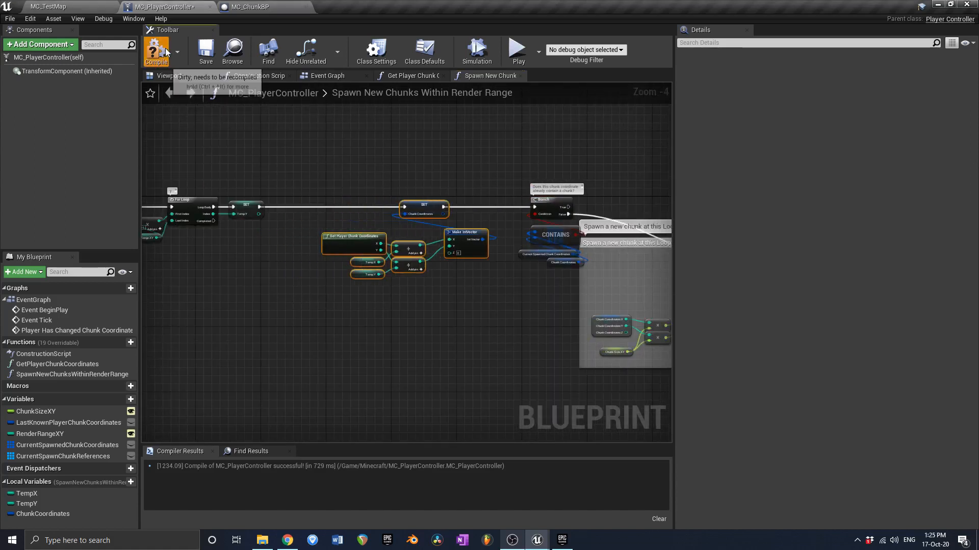
{"action": "left_click", "coordinate": [206, 51]}
{"action": "left_click", "coordinate": [76, 6]}
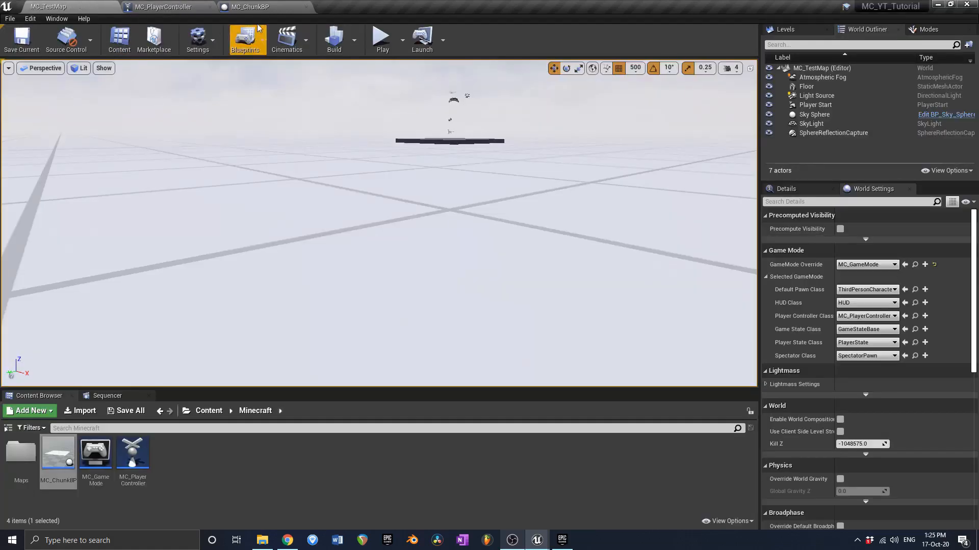
{"action": "left_click", "coordinate": [163, 7]}
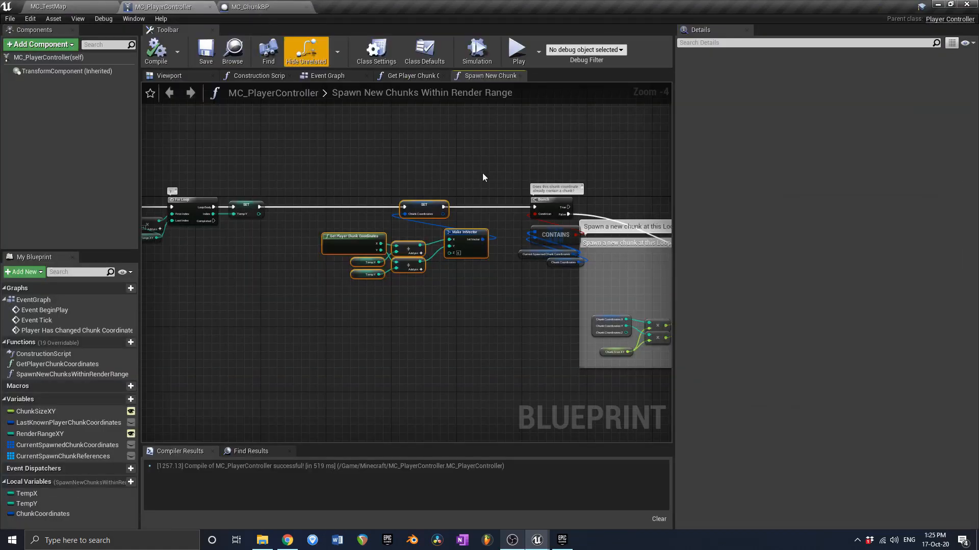
{"action": "left_click", "coordinate": [74, 6]}
{"action": "left_click", "coordinate": [403, 40]}
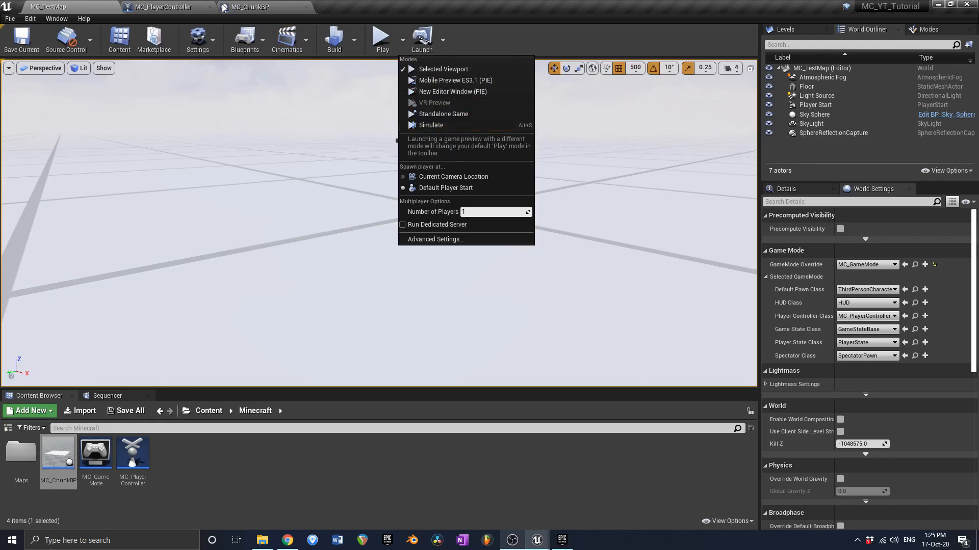
{"action": "left_click", "coordinate": [168, 7]}
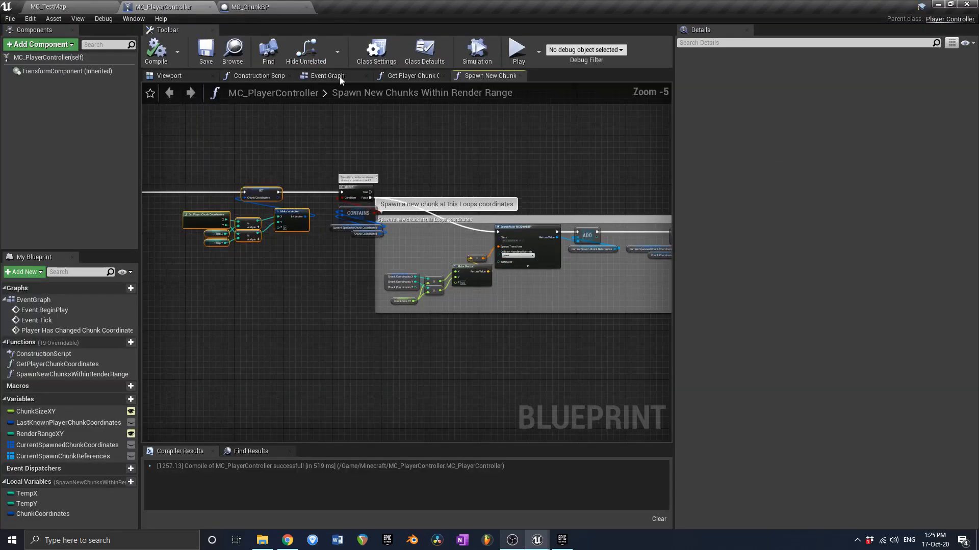
- In the Event Graph, connect a copy of the Spawn New Chunks Within Render Range call to Event BeginPlay, and compile and save
{"action": "left_click", "coordinate": [331, 76]}
{"action": "left_click", "coordinate": [448, 378]}
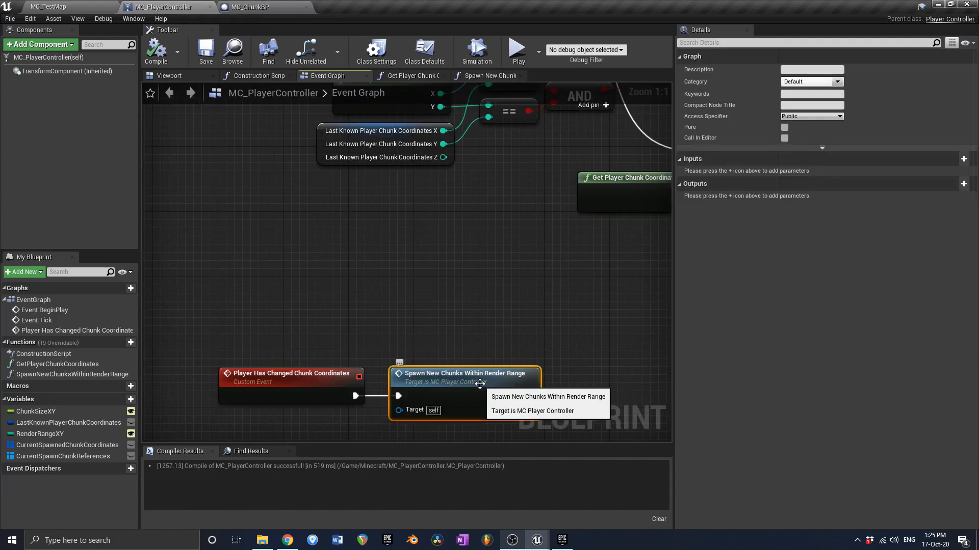
{"action": "scroll", "coordinate": [430, 416], "scroll_direction": "down", "scroll_amount": 3}
{"action": "right_click_drag", "start_coordinate": [432, 395], "coordinate": [428, 415]}
{"action": "key", "text": "ctrl+v"}
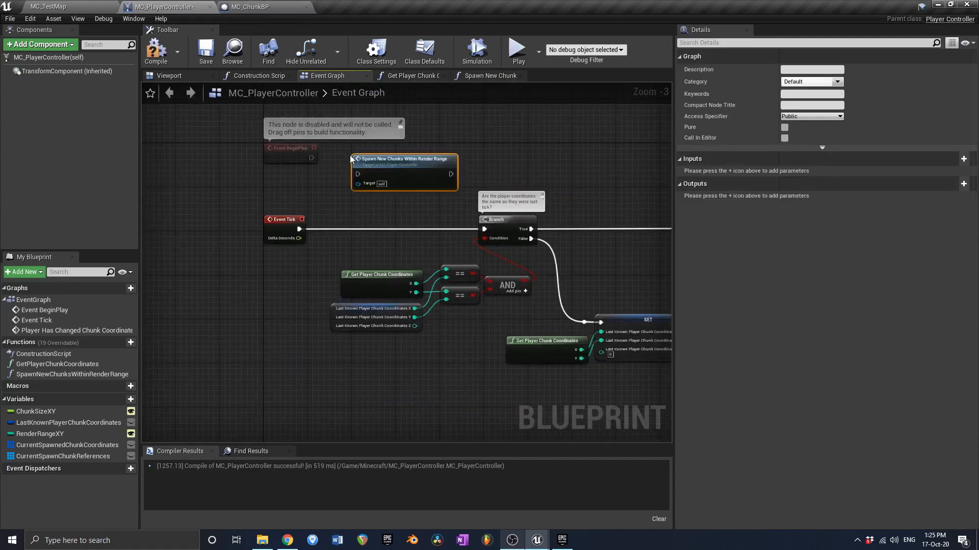
{"action": "scroll", "coordinate": [342, 163], "scroll_direction": "up", "scroll_amount": 3}
{"action": "mouse_move", "coordinate": [400, 162]}
{"action": "left_mouse_down"}
{"action": "mouse_move", "coordinate": [368, 139]}
{"action": "mouse_move", "coordinate": [296, 155]}
{"action": "left_mouse_up"}
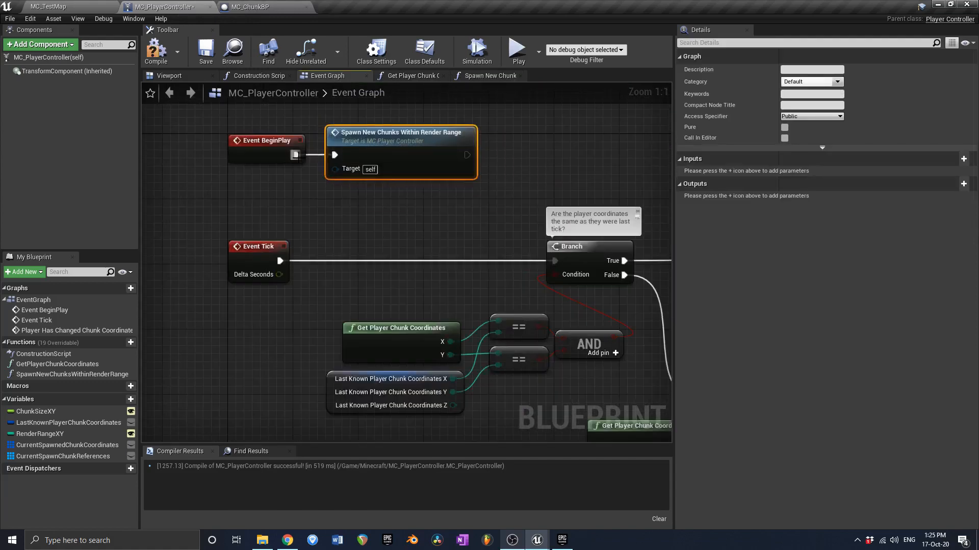
{"action": "left_click", "coordinate": [153, 53]}
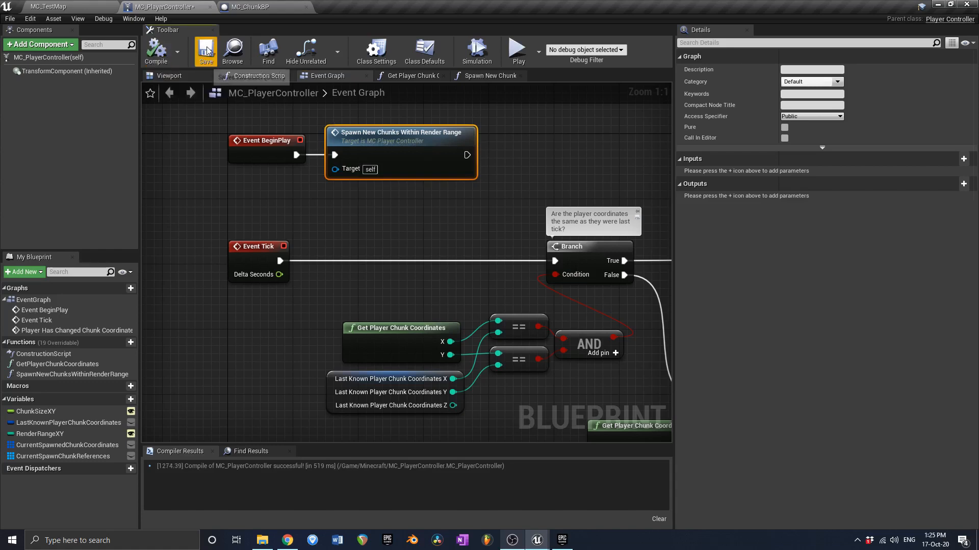
{"action": "scroll", "coordinate": [347, 298], "scroll_direction": "down", "scroll_amount": 3}
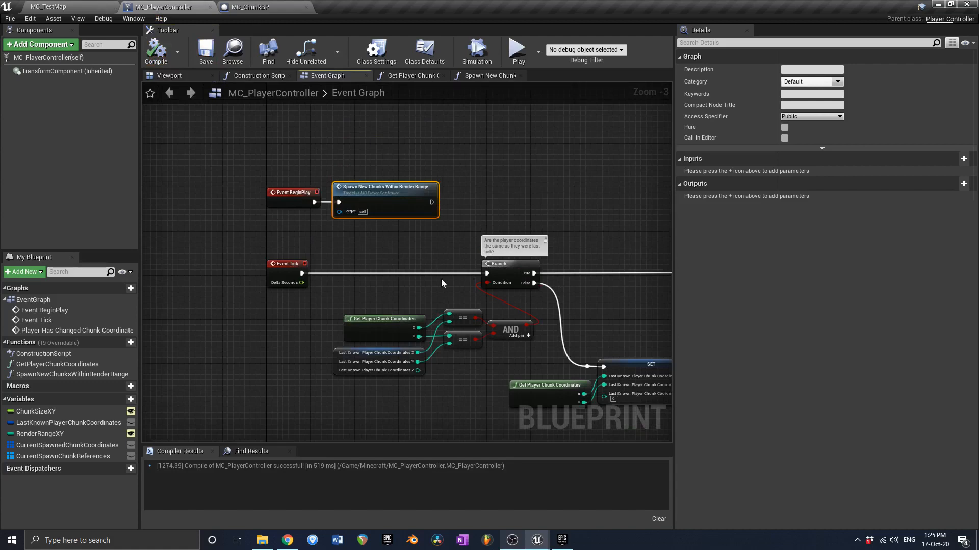
- Play the MC_TestMap level in a new editor window
{"action": "left_click", "coordinate": [84, 7]}
{"action": "left_click", "coordinate": [402, 40]}
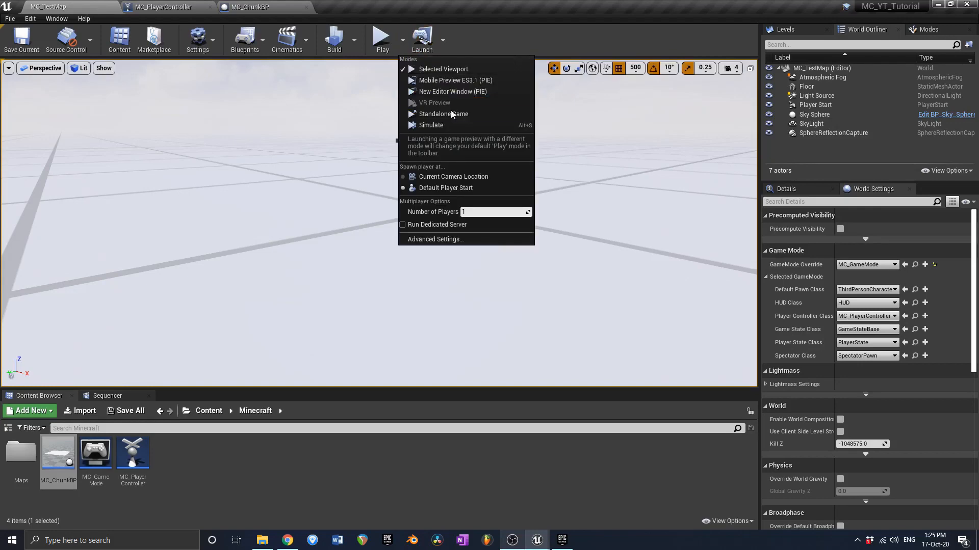
{"action": "left_click", "coordinate": [451, 92]}
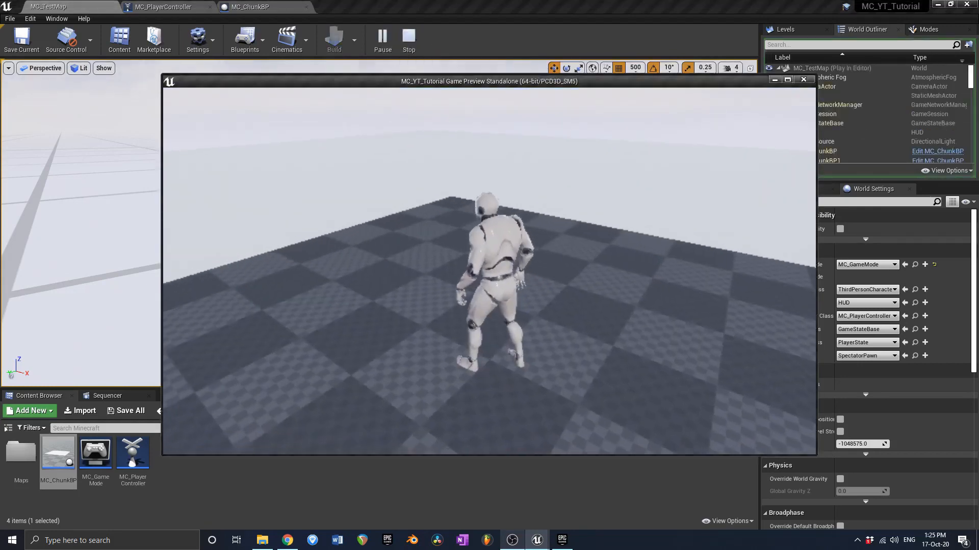
- Run the character in several directions to check how chunks spawn around it, and end the preview
{"action": "key", "text": "w"}
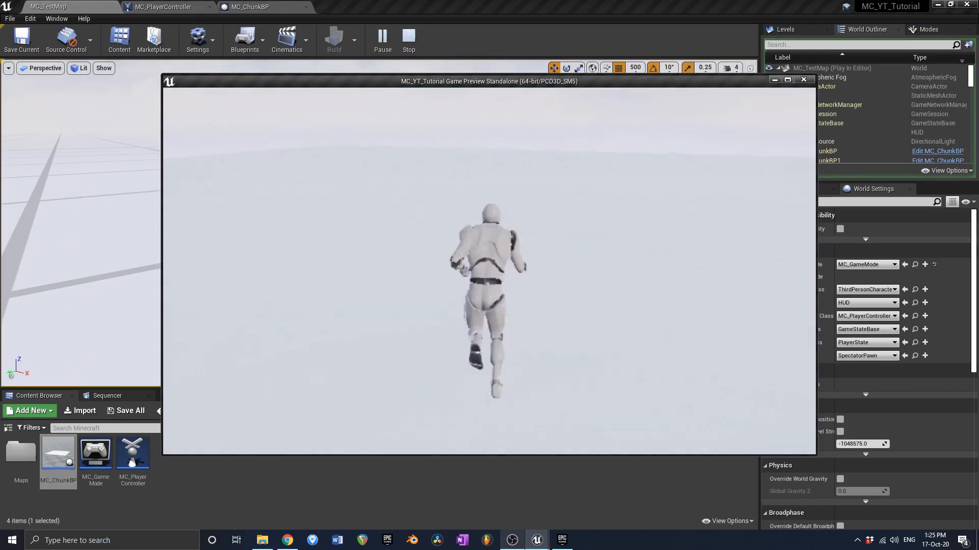
{"action": "key", "text": "d"}
{"action": "key", "text": "s"}
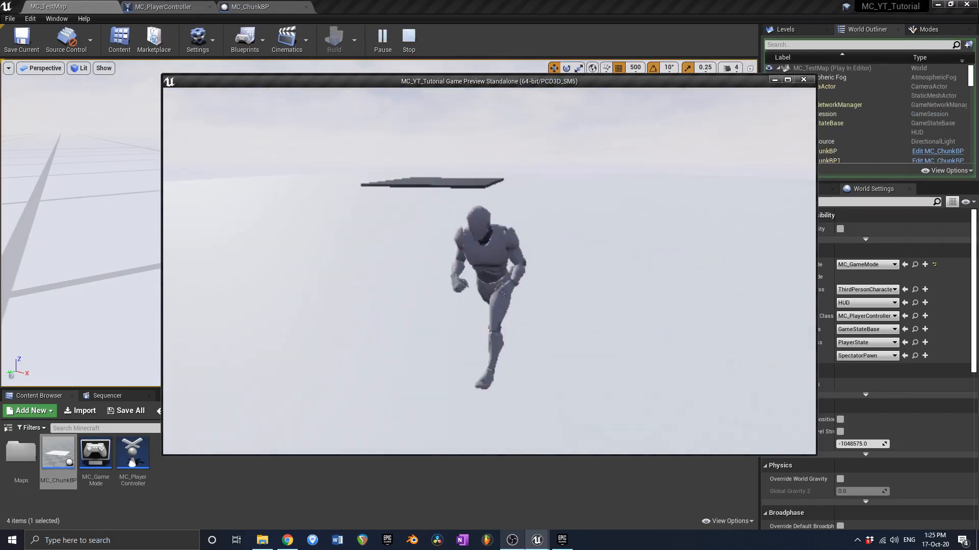
{"action": "key", "text": "a"}
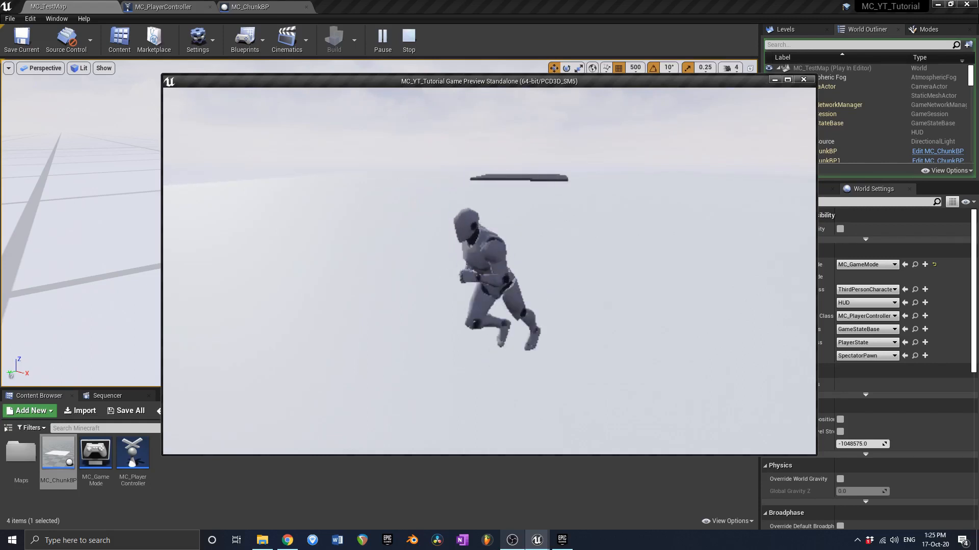
{"action": "key", "text": "s"}
{"action": "key", "text": "w"}
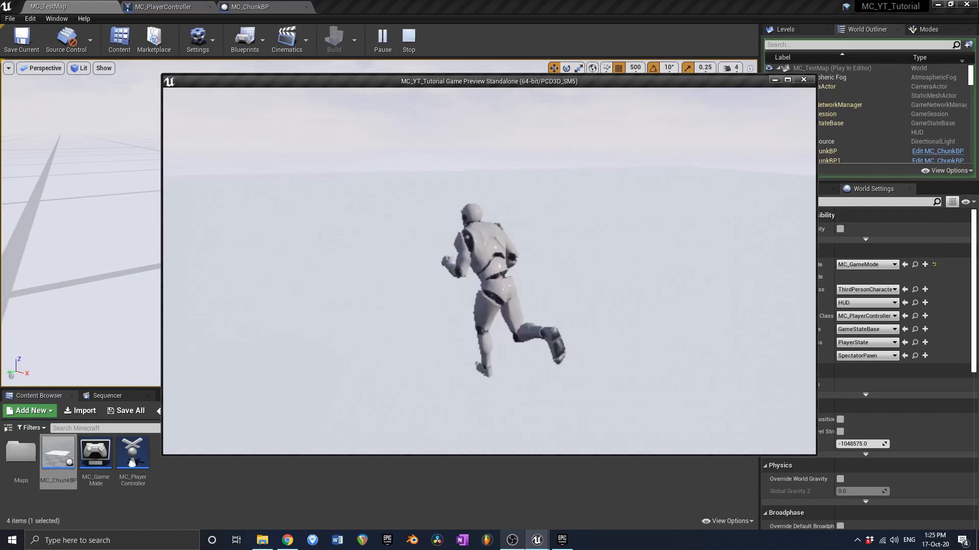
{"action": "key", "text": "a"}
{"action": "key", "text": "w"}
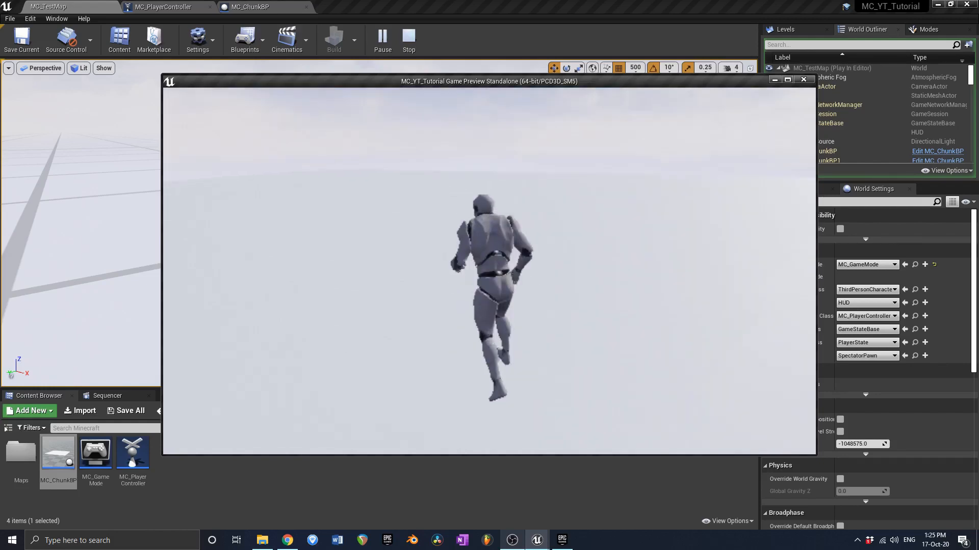
{"action": "key", "text": "Escape"}
- In MC_ChunkBP, change the Plane's material to CubeMaterial, and compile and save the blueprint
{"action": "left_click", "coordinate": [249, 6]}
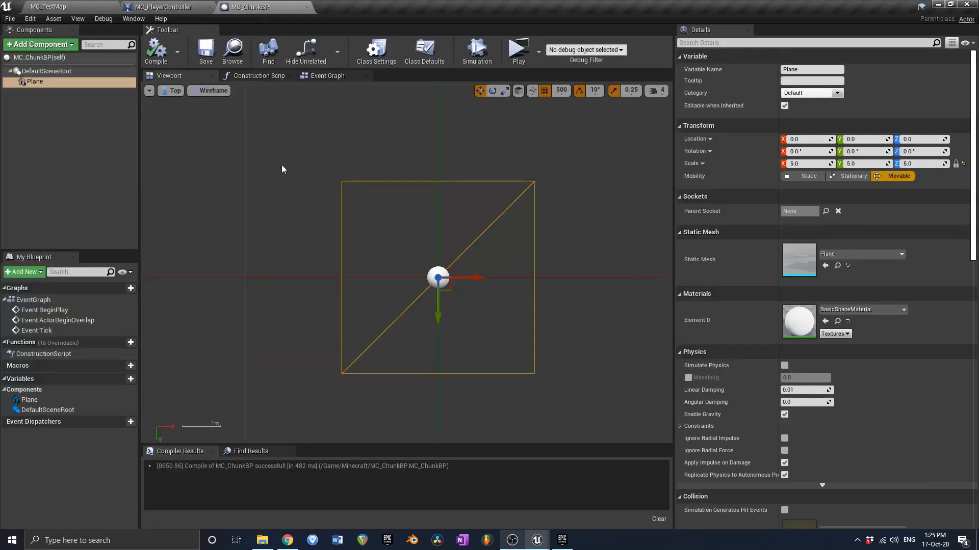
{"action": "key", "text": "alt+g"}
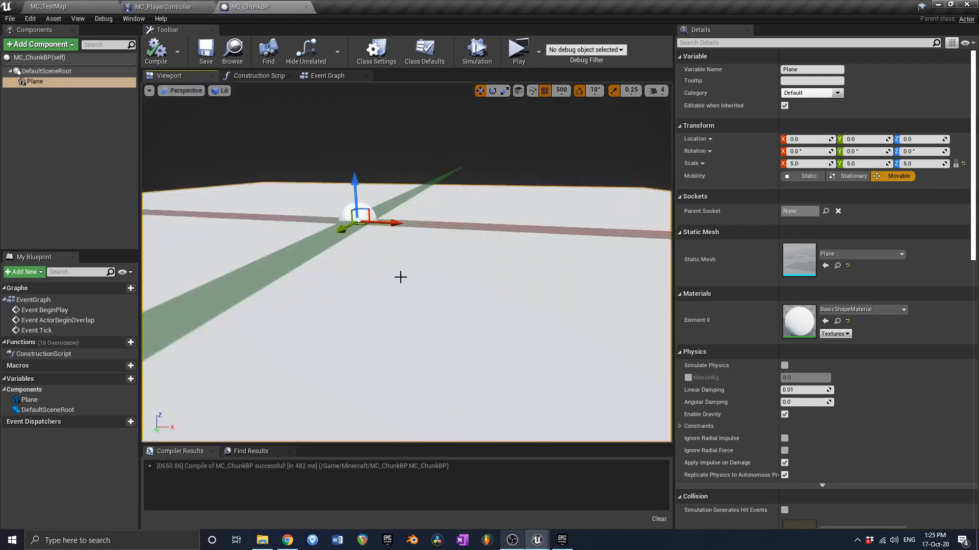
{"action": "key", "text": "f"}
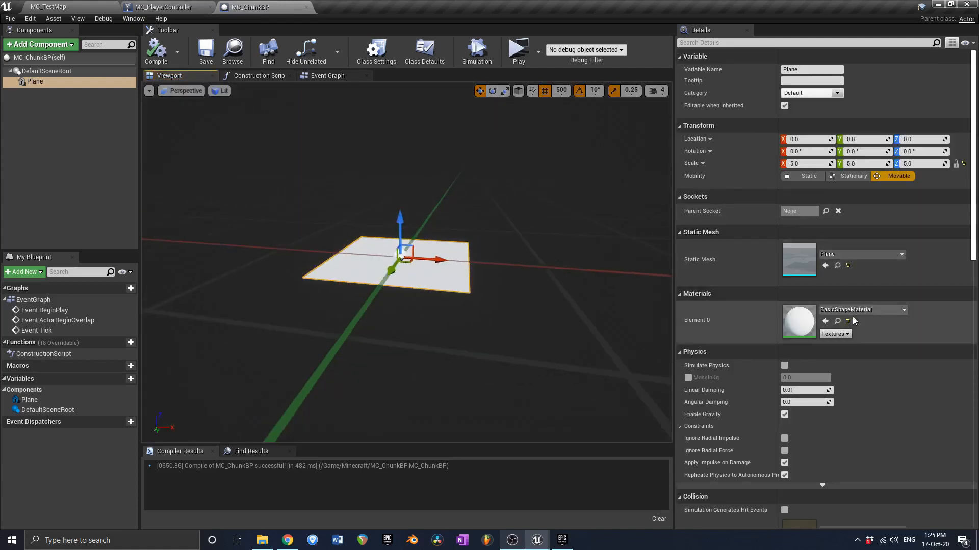
{"action": "left_click", "coordinate": [867, 309]}
{"action": "left_click", "coordinate": [856, 160]}
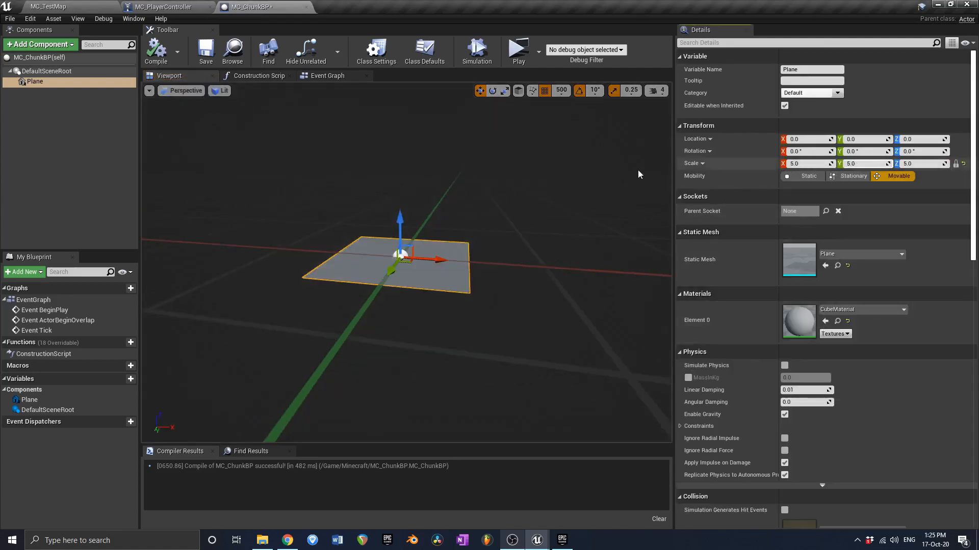
{"action": "left_click", "coordinate": [156, 50]}
{"action": "left_click", "coordinate": [206, 51]}
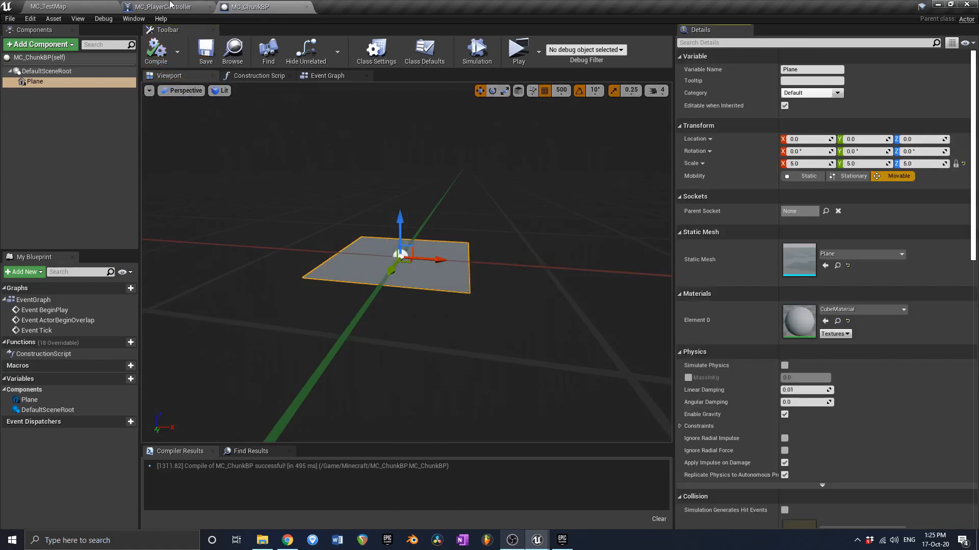
- In MC_PlayerController, set the default value of RenderRangeXY to 3, and compile and save
{"action": "left_click", "coordinate": [163, 7]}
{"action": "left_click", "coordinate": [40, 434]}
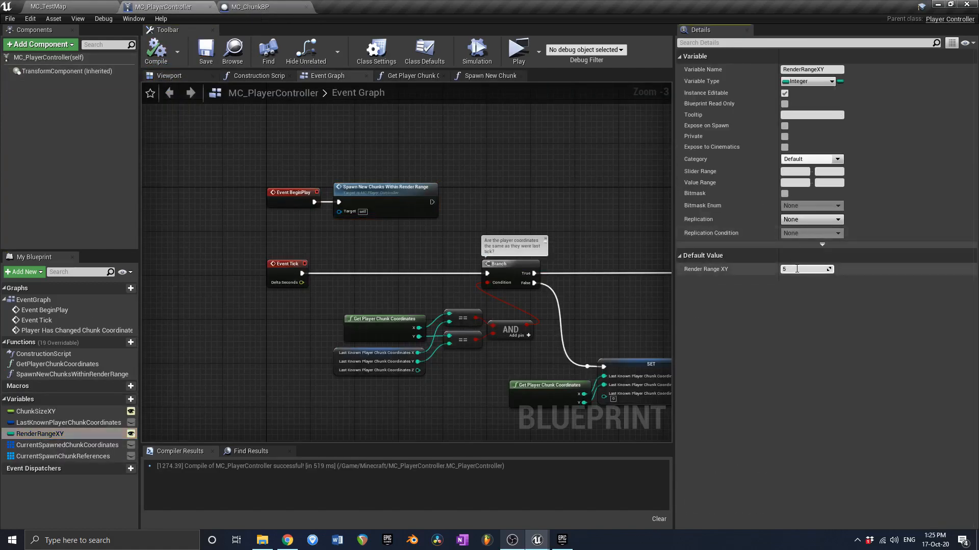
{"action": "type", "text": "3"}
{"action": "left_click", "coordinate": [156, 51]}
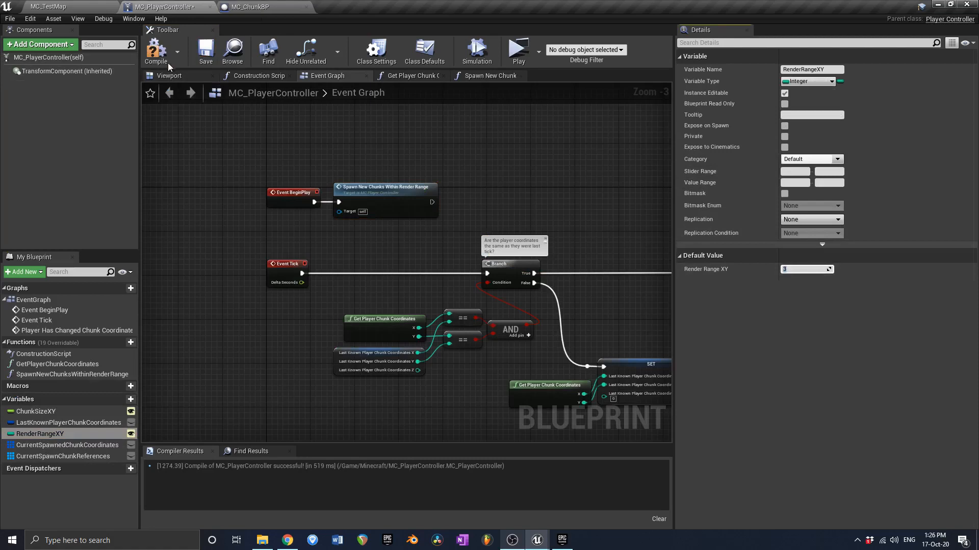
{"action": "left_click", "coordinate": [206, 51]}
- Playtest MC_TestMap by running the character around to check the chunk spawning, end the preview, and return to MC_PlayerController
{"action": "left_click", "coordinate": [49, 6]}
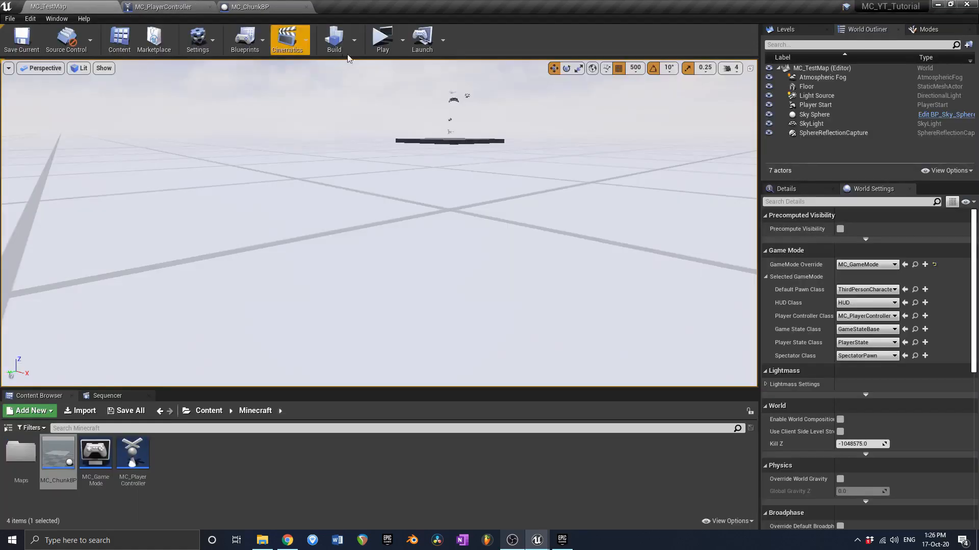
{"action": "left_click", "coordinate": [382, 41]}
{"action": "key", "text": "w"}
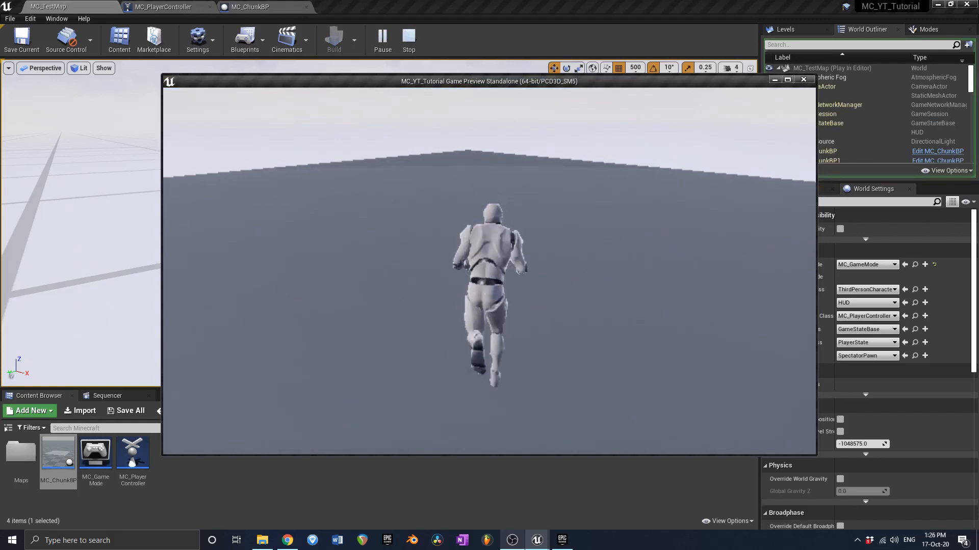
{"action": "key", "text": "d"}
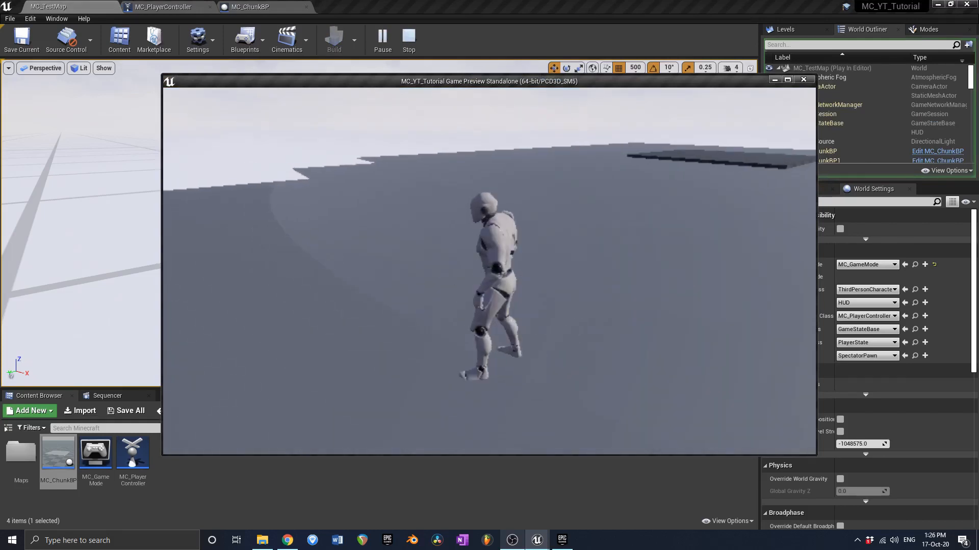
{"action": "key", "text": "Escape"}
{"action": "left_click", "coordinate": [163, 7]}
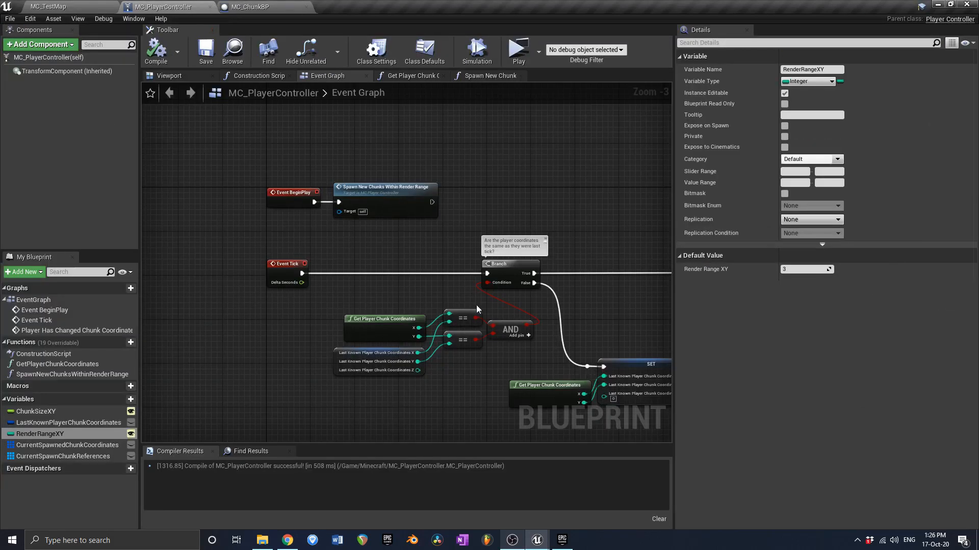
{"action": "left_click", "coordinate": [512, 540]}
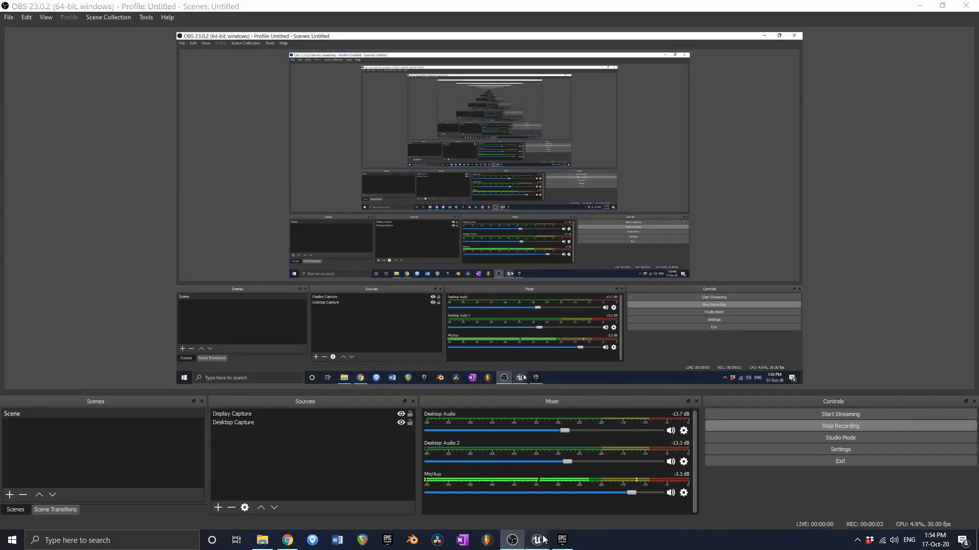
{"action": "mouse_move", "coordinate": [536, 540]}
{"action": "left_click", "coordinate": [585, 508]}
- In Spawn New Chunks Within Render Range, space the CONTAINS nodes and the Branch node further apart
{"action": "right_click_drag", "start_coordinate": [480, 332], "coordinate": [506, 348]}
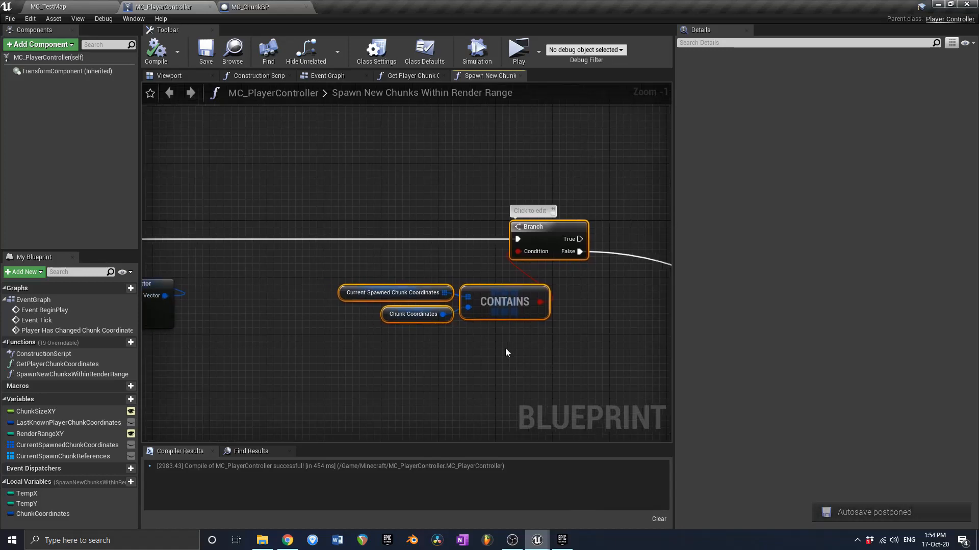
{"action": "left_click", "coordinate": [506, 348]}
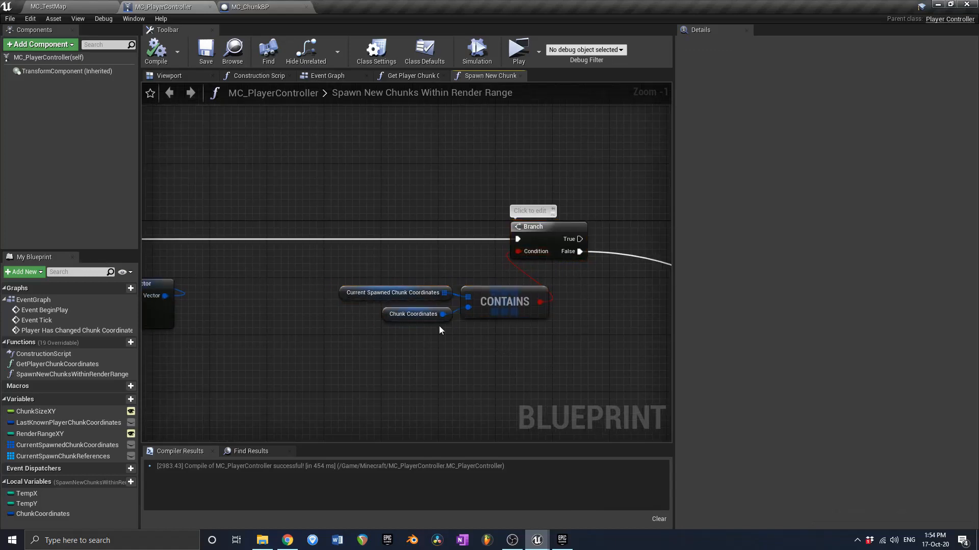
{"action": "right_click_drag", "start_coordinate": [452, 312], "coordinate": [404, 310]}
{"action": "scroll", "coordinate": [406, 311], "scroll_direction": "down", "scroll_amount": 4}
{"action": "scroll", "coordinate": [408, 315], "scroll_direction": "up", "scroll_amount": 2}
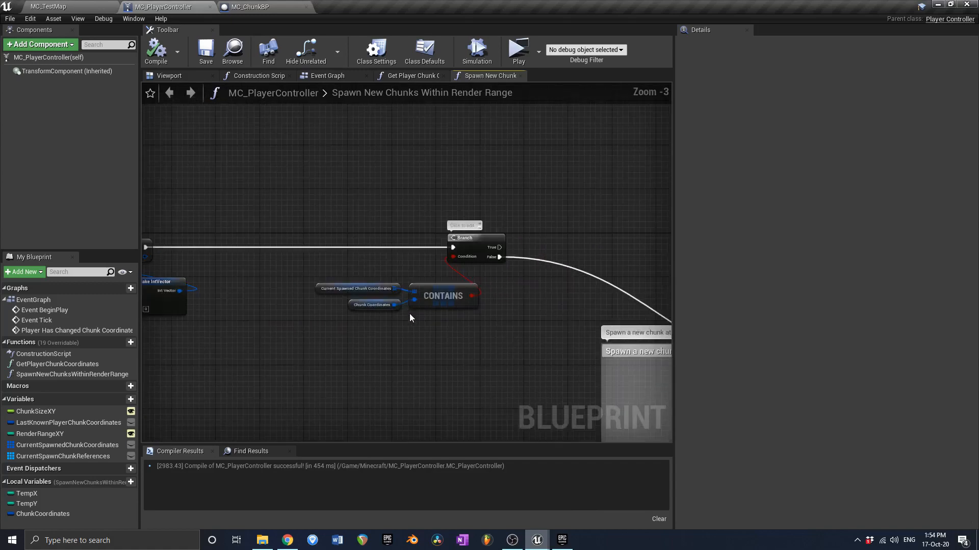
{"action": "left_click_drag", "start_coordinate": [334, 323], "coordinate": [336, 292]}
{"action": "left_click_drag", "start_coordinate": [465, 245], "coordinate": [488, 244]}
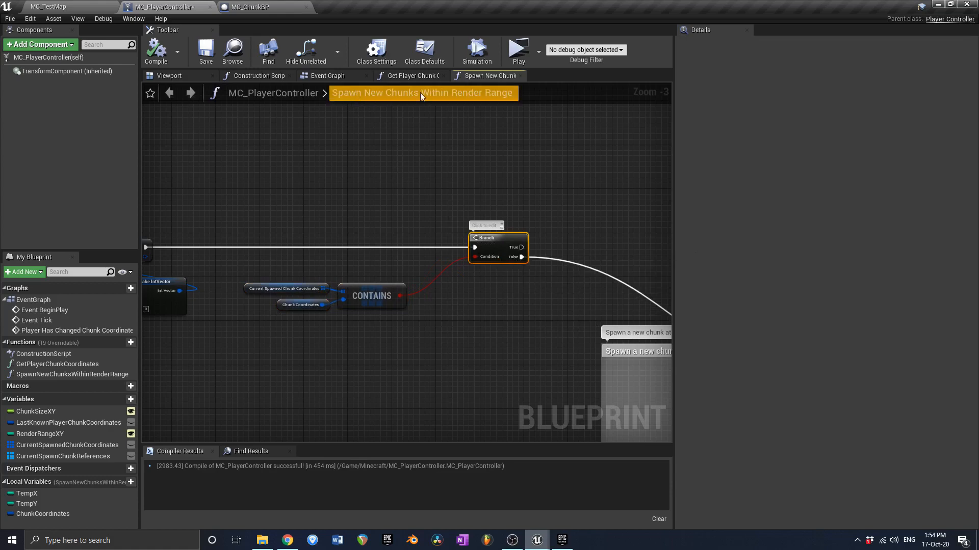
- Disconnect the CONTAINS result from the Branch's Condition and break the Branch's False output link to the chunk-spawning section
{"action": "right_click_drag", "start_coordinate": [492, 176], "coordinate": [400, 167]}
{"action": "scroll", "coordinate": [400, 167], "scroll_direction": "down", "scroll_amount": 2}
{"action": "right_click_drag", "start_coordinate": [500, 323], "coordinate": [331, 293]}
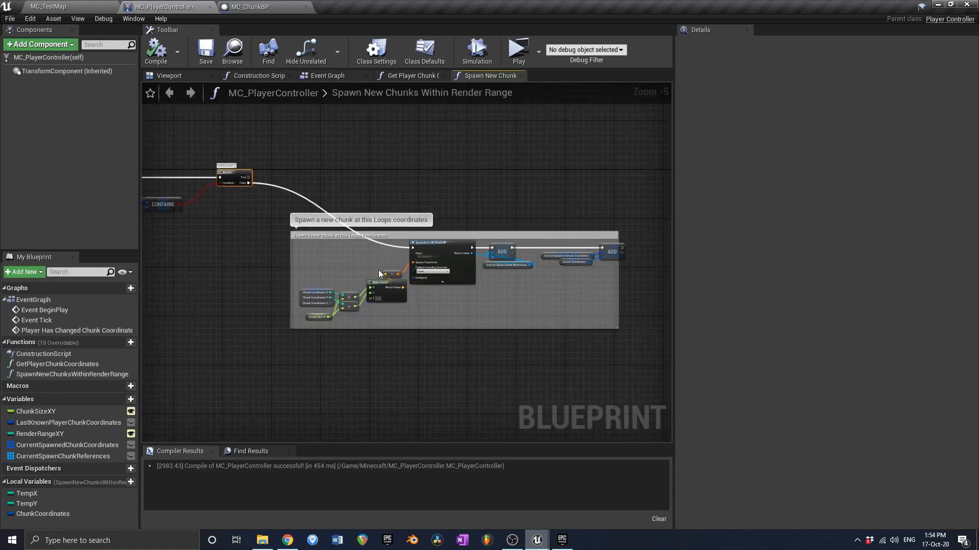
{"action": "left_click_drag", "start_coordinate": [302, 341], "coordinate": [634, 236]}
{"action": "right_click_drag", "start_coordinate": [375, 185], "coordinate": [491, 197]}
{"action": "scroll", "coordinate": [340, 196], "scroll_direction": "up", "scroll_amount": 5}
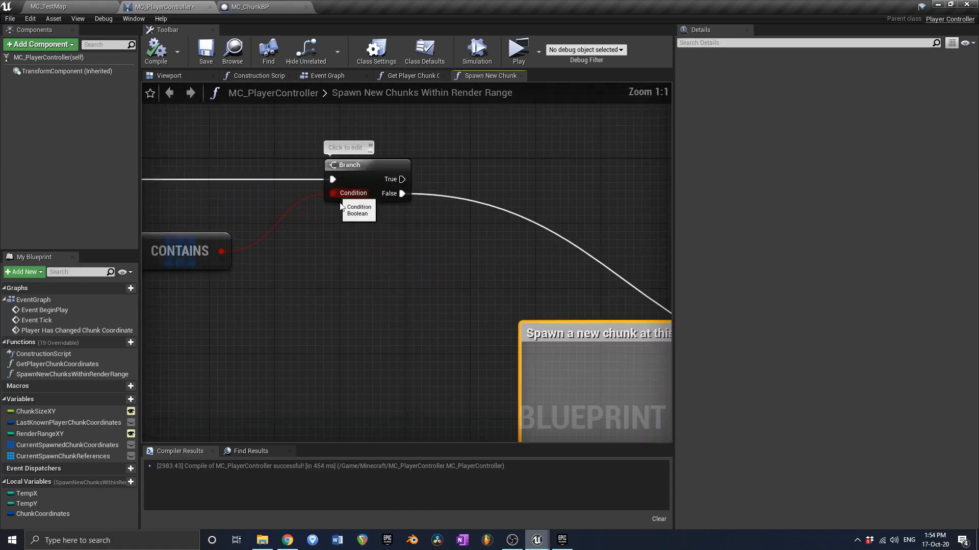
{"action": "right_click_drag", "start_coordinate": [332, 184], "coordinate": [404, 200]}
{"action": "left_click", "coordinate": [428, 196]}
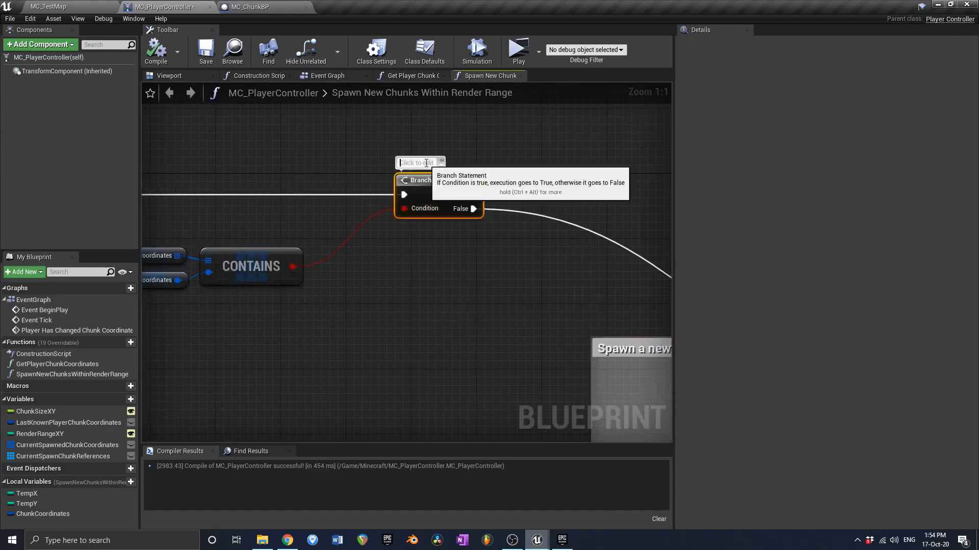
{"action": "left_click", "coordinate": [403, 209], "text": "alt"}
{"action": "left_click", "coordinate": [471, 210], "text": "alt"}
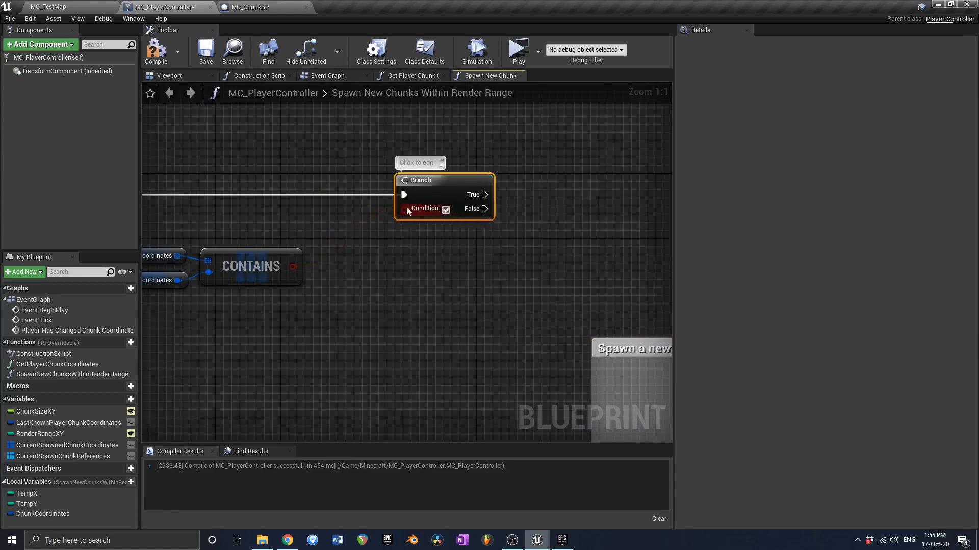
- Give the Branch node the comment "Should spawn Chunk?"
{"action": "right_click_drag", "start_coordinate": [386, 207], "coordinate": [417, 207]}
{"action": "scroll", "coordinate": [481, 218], "scroll_direction": "down", "scroll_amount": 2}
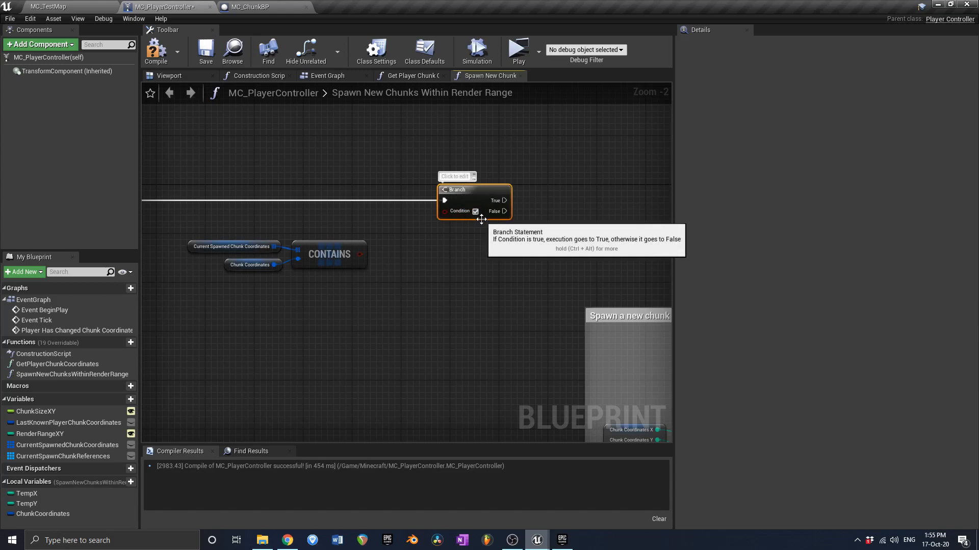
{"action": "type", "text": "Sh"}
{"action": "type", "text": "ould NO"}
{"action": "key", "text": "BackSpace"}
{"action": "key", "text": "BackSpace"}
{"action": "key", "text": "BackSpace"}
{"action": "key", "text": "BackSpace"}
{"action": "key", "text": "BackSpace"}
{"action": "key", "text": "BackSpace"}
{"action": "key", "text": "BackSpace"}
{"action": "key", "text": "BackSpace"}
{"action": "key", "text": "BackSpace"}
{"action": "key", "text": "BackSpace"}
{"action": "type", "text": "Should spawn Chunk?"}
{"action": "key", "text": "Return"}
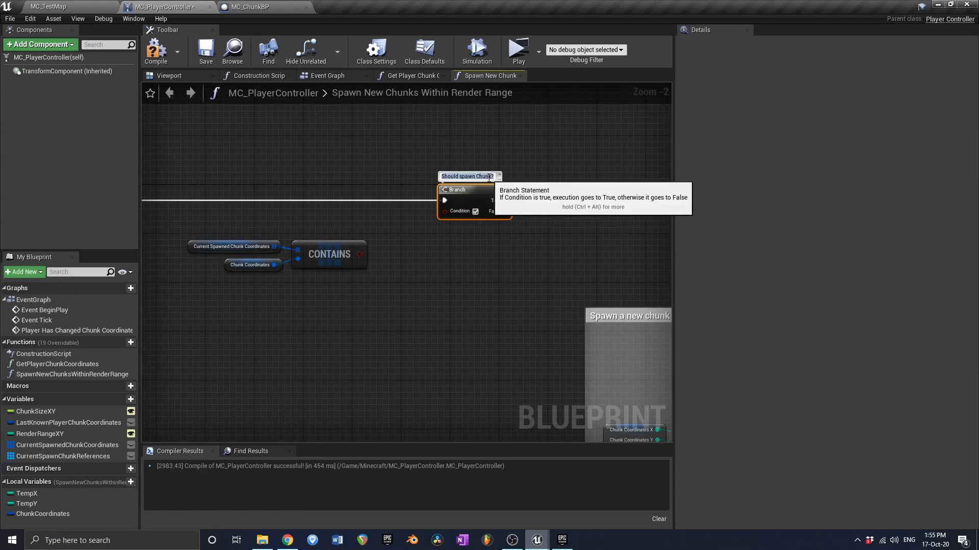
- Extend the Branch comment with "Conditions:" and the line "1) Is there NOT a chunk already at this coordinate?"
{"action": "left_click", "coordinate": [491, 177]}
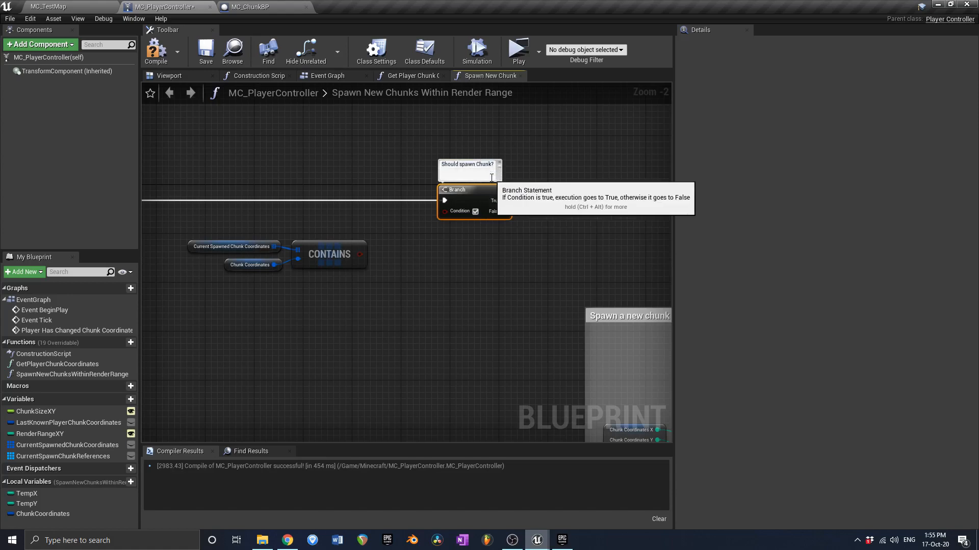
{"action": "type", "text": "Conditions:"}
{"action": "key", "text": "shift+Return"}
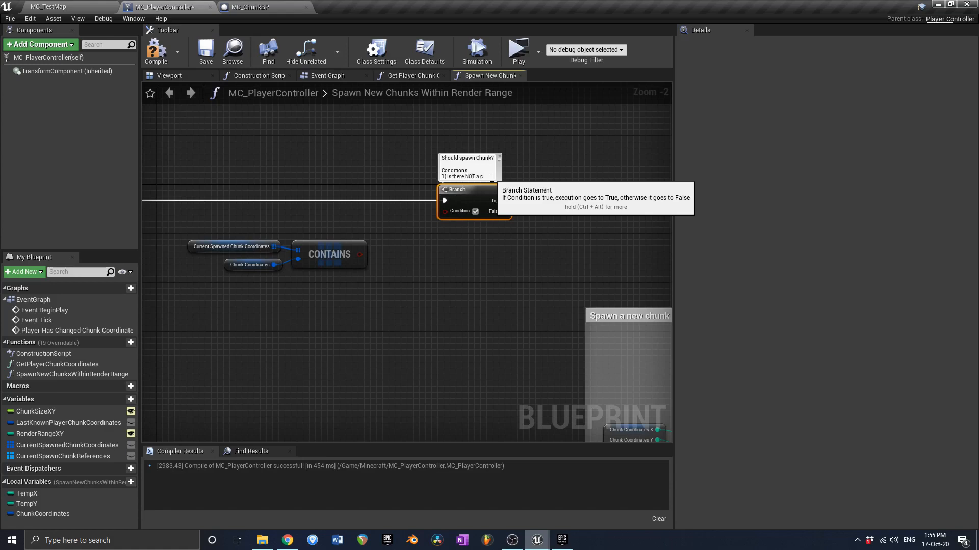
{"action": "type", "text": "unk already la"}
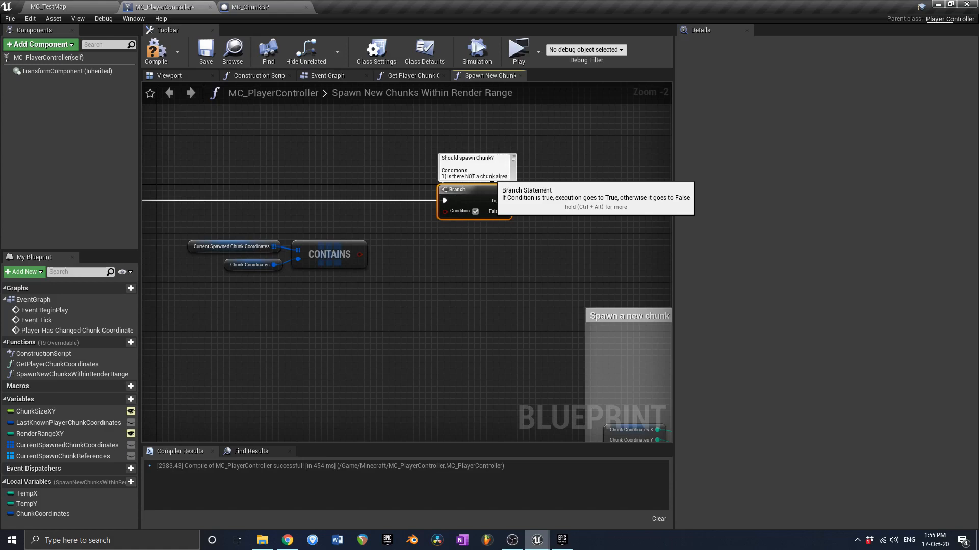
{"action": "key", "text": "BackSpace"}
{"action": "key", "text": "BackSpace"}
{"action": "key", "text": "shift+Return"}
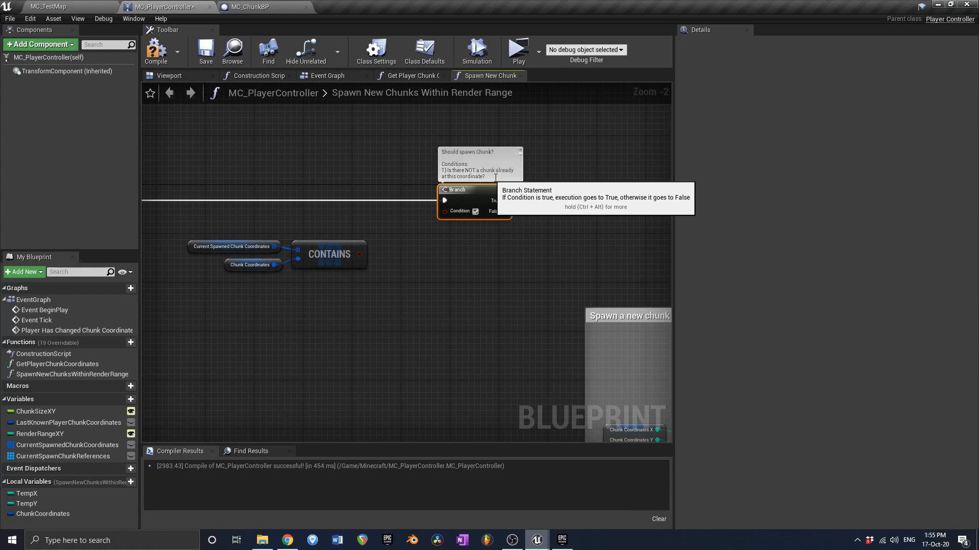
- Add a NOT Boolean node fed by the CONTAINS result and place it just beside that node
{"action": "right_click_drag", "start_coordinate": [384, 253], "coordinate": [414, 228]}
{"action": "scroll", "coordinate": [415, 228], "scroll_direction": "up", "scroll_amount": 2}
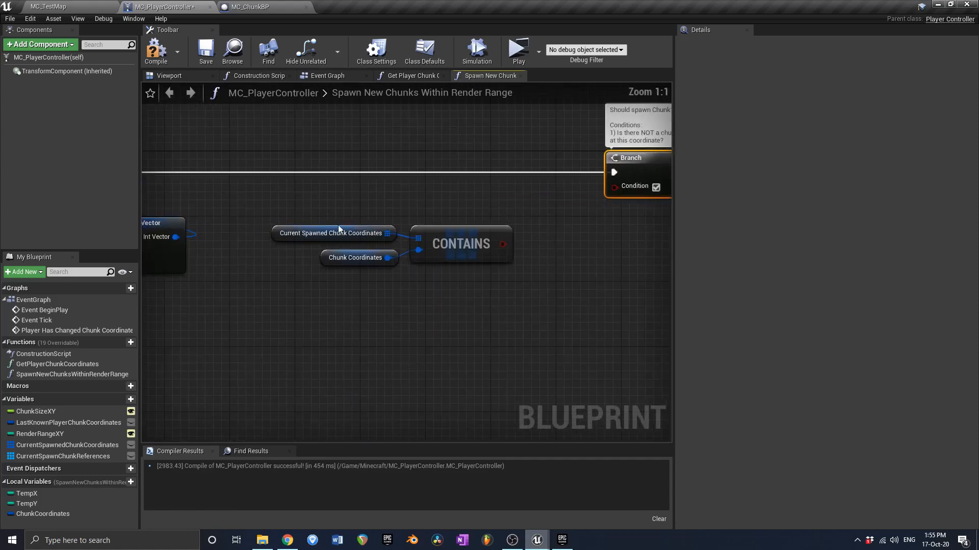
{"action": "left_click_drag", "start_coordinate": [262, 217], "coordinate": [485, 280]}
{"action": "left_click_drag", "start_coordinate": [503, 244], "coordinate": [552, 244]}
{"action": "type", "text": "not boo"}
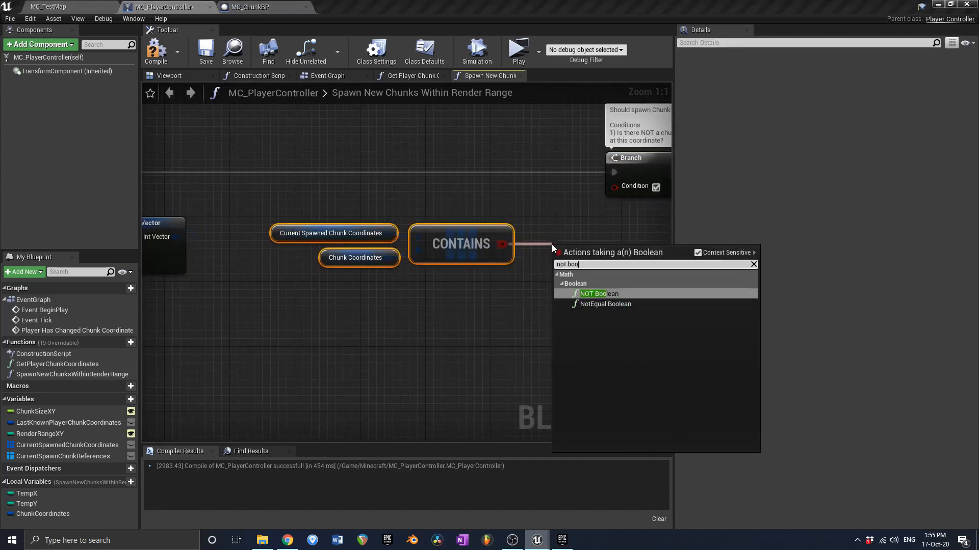
{"action": "key", "text": "Return"}
{"action": "left_click_drag", "start_coordinate": [572, 252], "coordinate": [554, 242]}
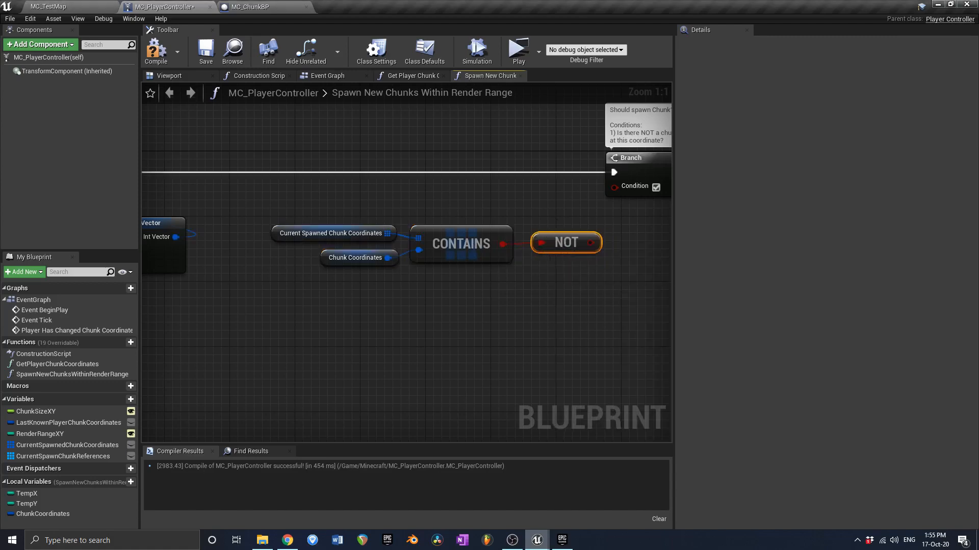
- Add an AND Boolean node with the NOT output as its first input
{"action": "right_click_drag", "start_coordinate": [583, 247], "coordinate": [534, 247]}
{"action": "left_click_drag", "start_coordinate": [534, 248], "coordinate": [589, 245]}
{"action": "type", "text": "and boo"}
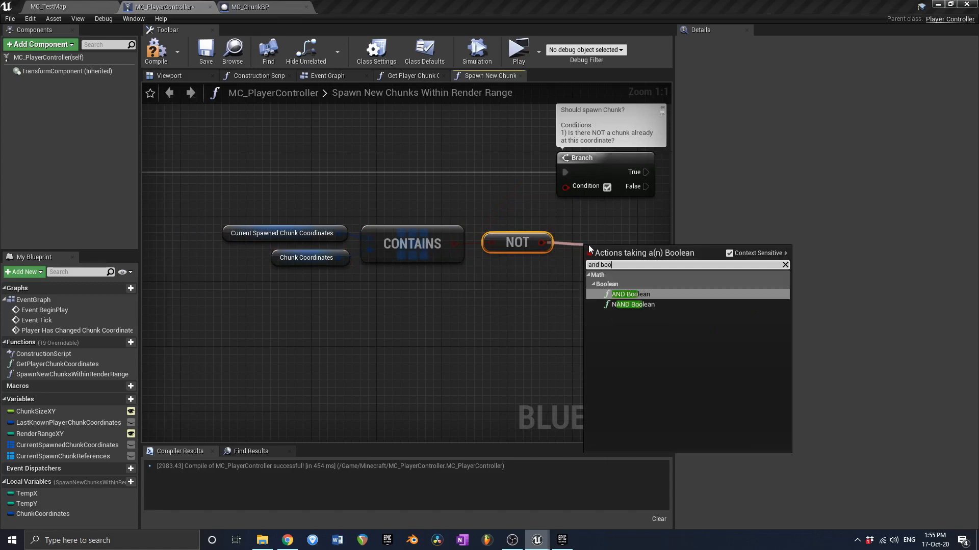
{"action": "key", "text": "Return"}
- Add "AND" and "2) Is this coordinate within the Render Range?" on new lines of the Branch comment
{"action": "right_click_drag", "start_coordinate": [588, 245], "coordinate": [526, 246]}
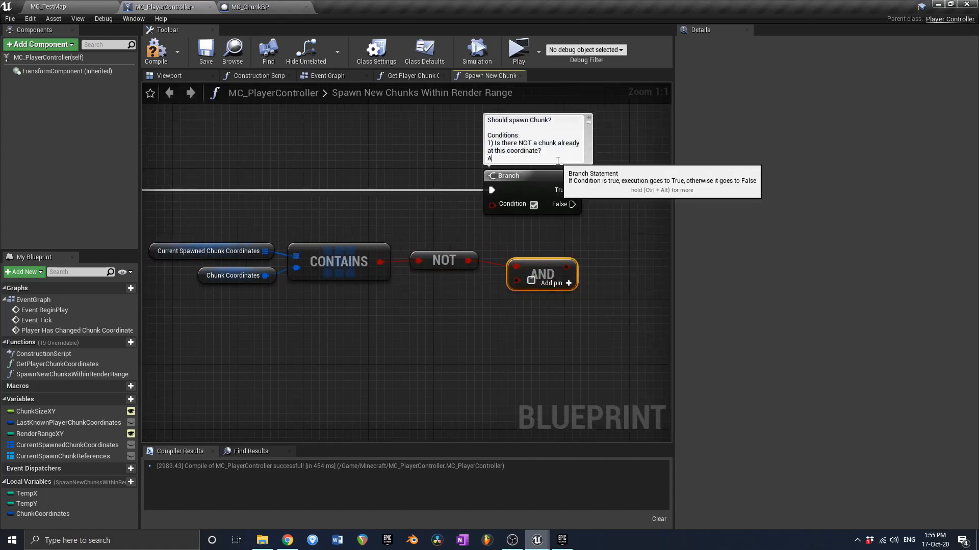
{"action": "type", "text": "ND"}
{"action": "key", "text": "Return"}
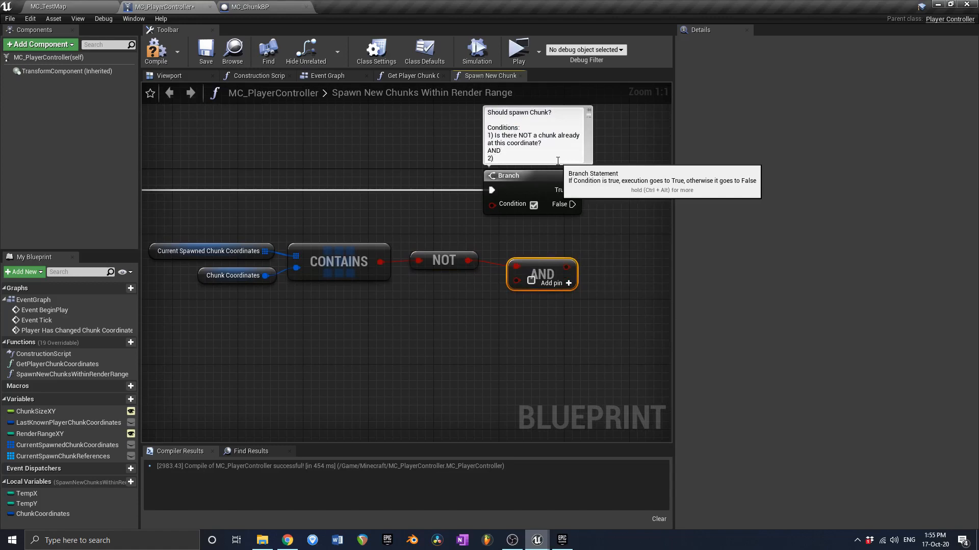
{"action": "type", "text": "2) Is"}
{"action": "key", "text": "BackSpace"}
{"action": "key", "text": "shift+Return"}
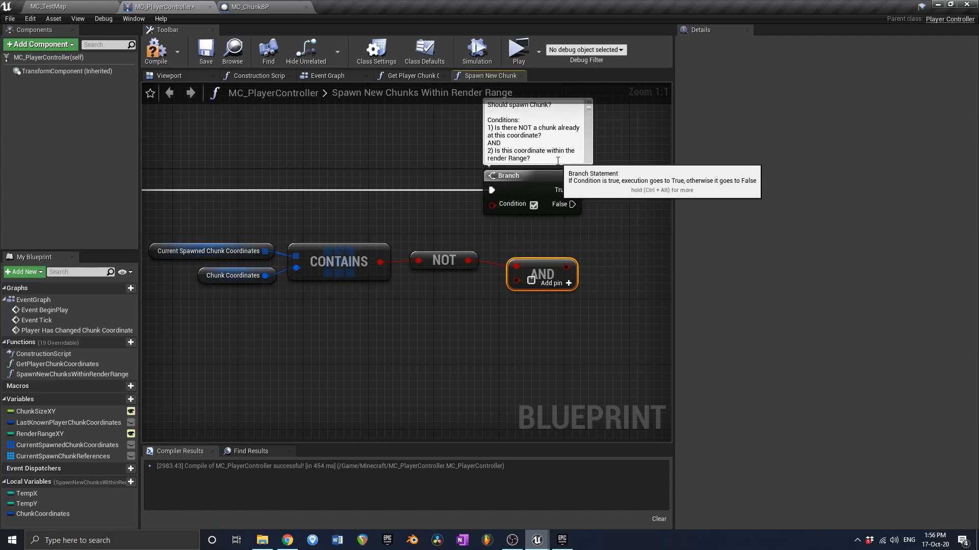
{"action": "key", "text": "Delete"}
{"action": "type", "text": "R"}
{"action": "key", "text": "Return"}
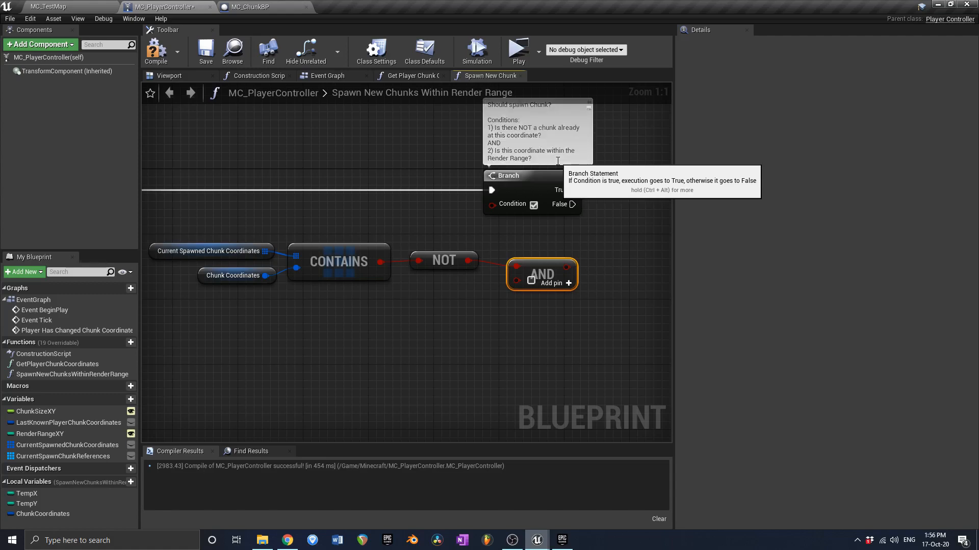
- Connect the AND result to the Branch's Condition, and compile and save the blueprint
{"action": "left_click_drag", "start_coordinate": [567, 267], "coordinate": [492, 205]}
{"action": "scroll", "coordinate": [505, 275], "scroll_direction": "down", "scroll_amount": 1}
{"action": "scroll", "coordinate": [555, 270], "scroll_direction": "down", "scroll_amount": 1}
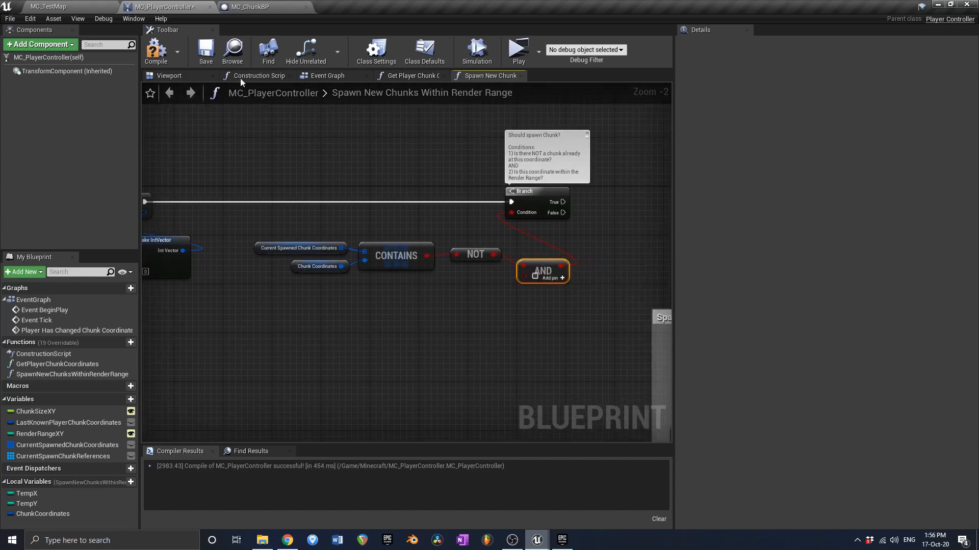
{"action": "left_click", "coordinate": [156, 51]}
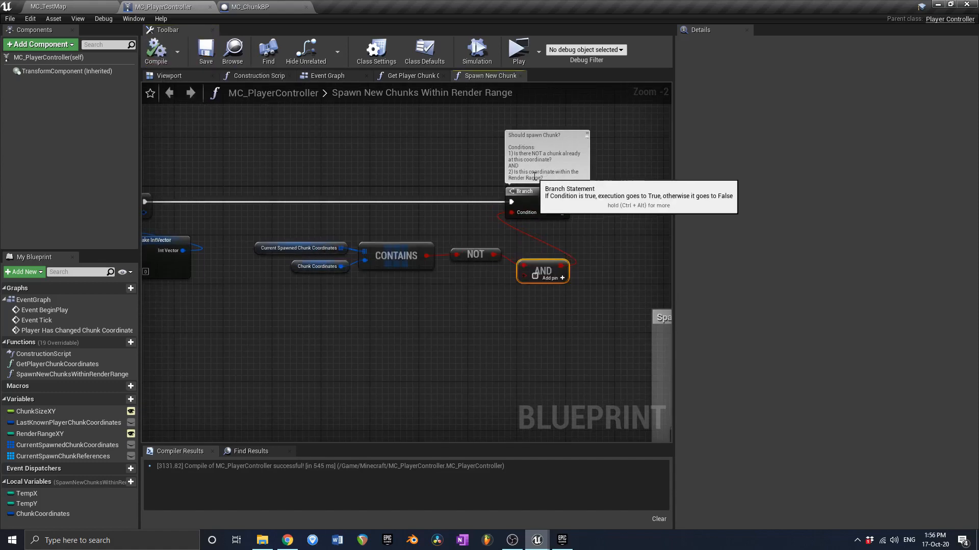
- Examine the X and Y For Loops and the chunk coordinate nodes that lead to the Branch's spawn conditions
{"action": "right_click_drag", "start_coordinate": [300, 324], "coordinate": [416, 305]}
{"action": "scroll", "coordinate": [366, 310], "scroll_direction": "down", "scroll_amount": 4}
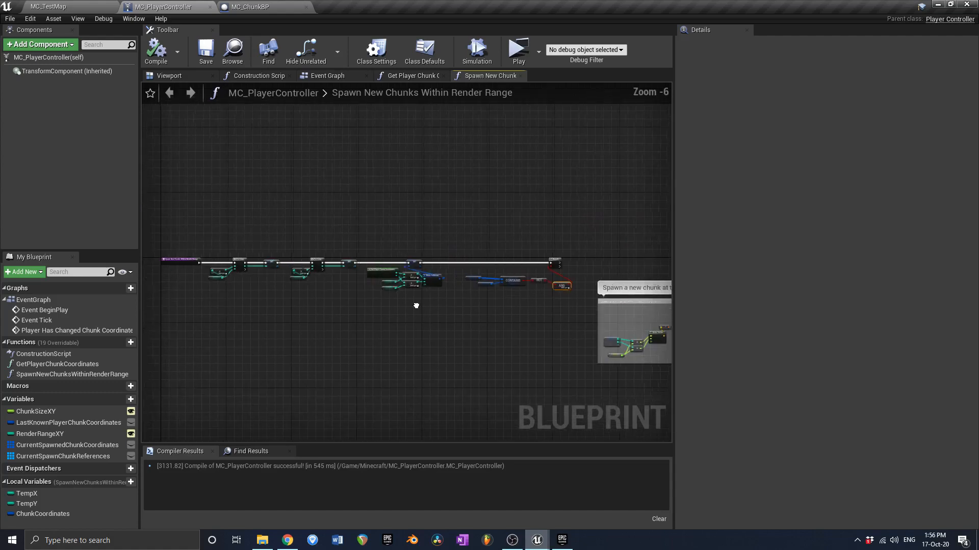
{"action": "scroll", "coordinate": [293, 285], "scroll_direction": "up", "scroll_amount": 2}
{"action": "right_click_drag", "start_coordinate": [293, 284], "coordinate": [414, 292]}
{"action": "left_click_drag", "start_coordinate": [239, 210], "coordinate": [534, 316]}
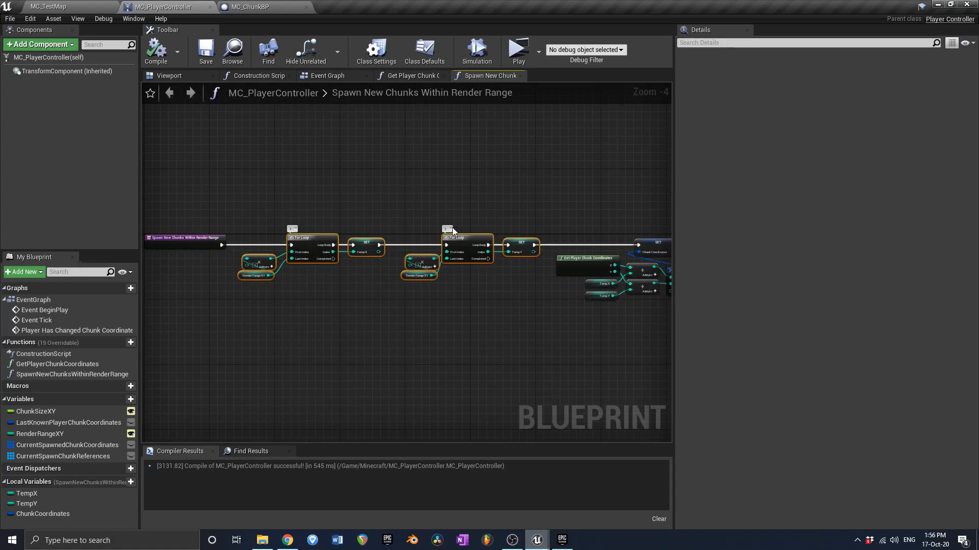
{"action": "right_click_drag", "start_coordinate": [662, 249], "coordinate": [579, 283]}
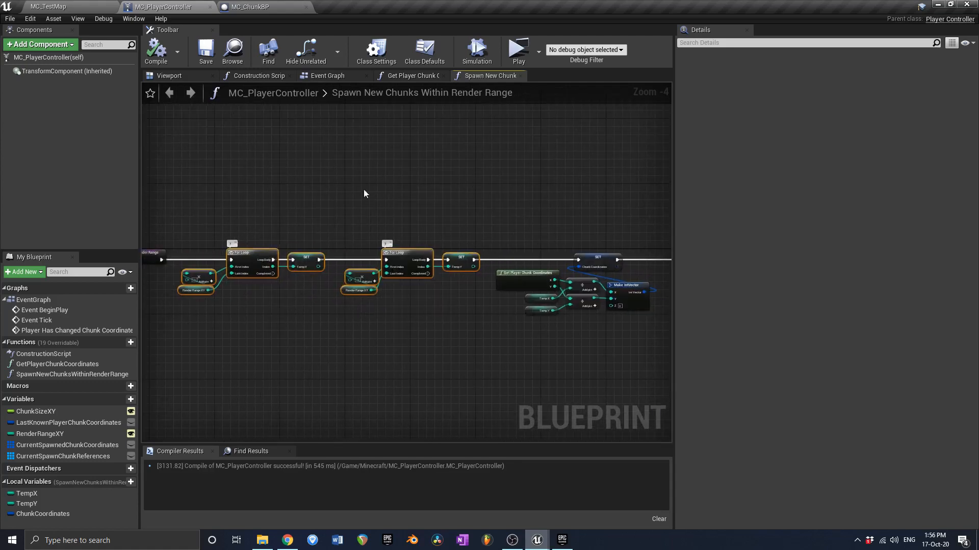
{"action": "scroll", "coordinate": [421, 203], "scroll_direction": "up", "scroll_amount": 5}
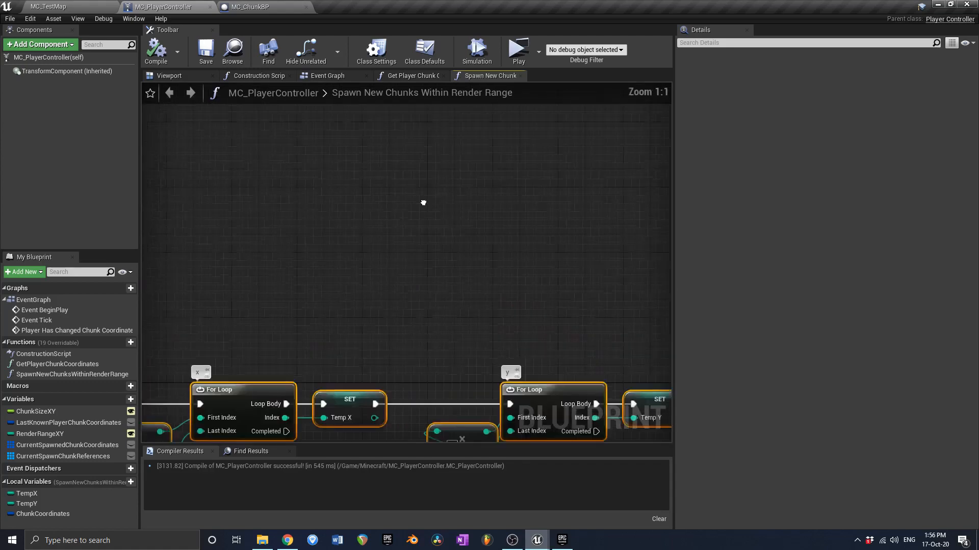
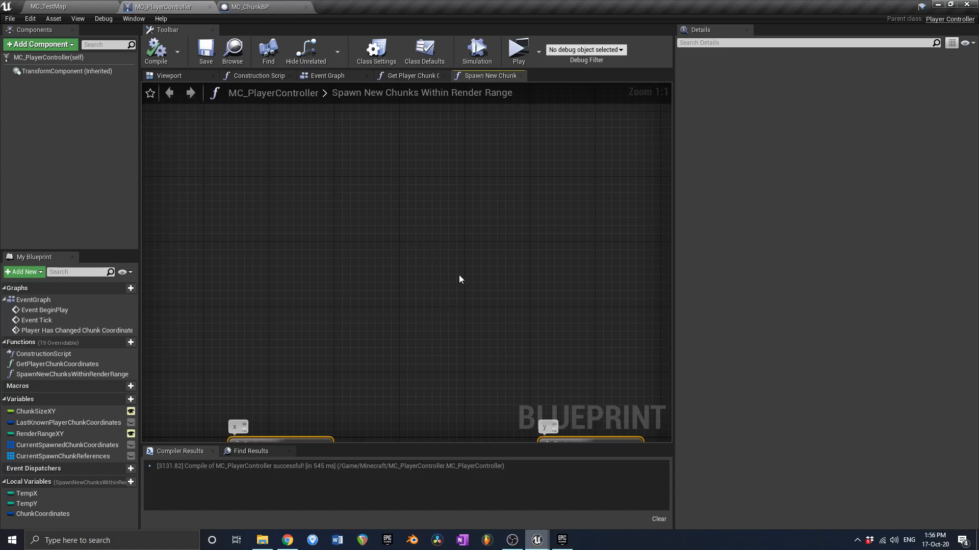
{"action": "right_click_drag", "start_coordinate": [434, 325], "coordinate": [381, 255]}
{"action": "scroll", "coordinate": [387, 255], "scroll_direction": "down", "scroll_amount": 4}
{"action": "right_click_drag", "start_coordinate": [563, 320], "coordinate": [401, 308]}
{"action": "scroll", "coordinate": [412, 305], "scroll_direction": "up", "scroll_amount": 3}
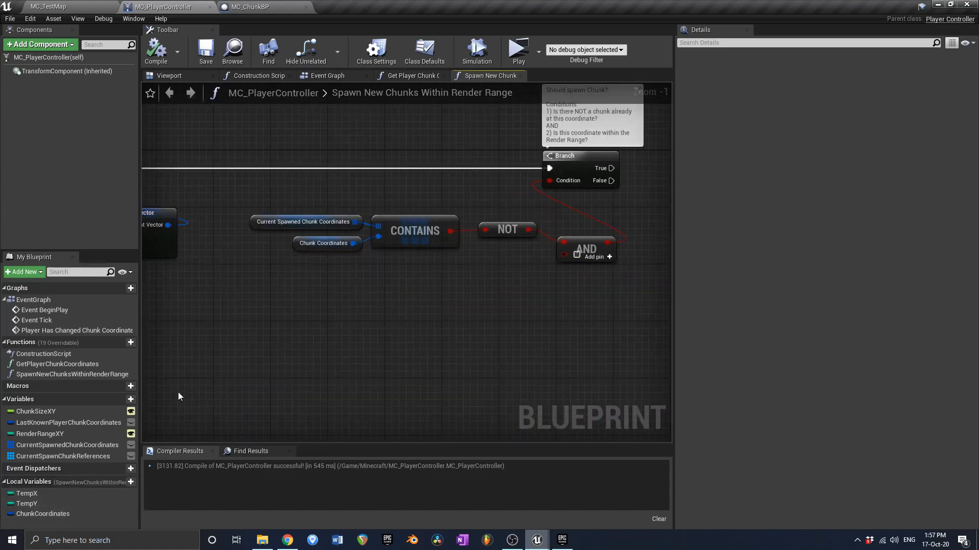
- Add Render Range XY and Chunk Size XY getters below the CONTAINS node and multiply them together
{"action": "left_click_drag", "start_coordinate": [48, 413], "coordinate": [392, 351], "text": "ctrl"}
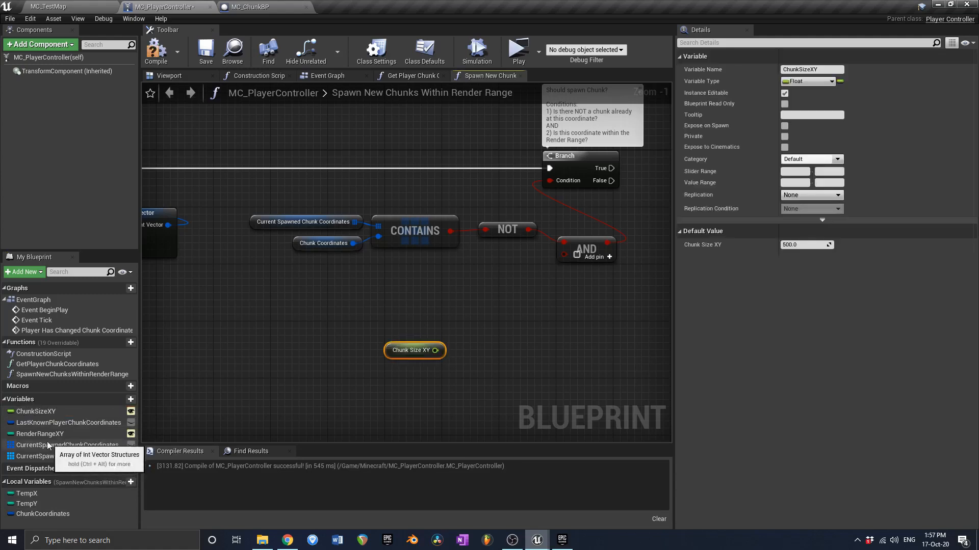
{"action": "left_click_drag", "start_coordinate": [40, 434], "coordinate": [490, 359]}
{"action": "scroll", "coordinate": [415, 395], "scroll_direction": "up", "scroll_amount": 1}
{"action": "type", "text": "*"}
{"action": "key", "text": "Return"}
{"action": "left_click_drag", "start_coordinate": [490, 360], "coordinate": [479, 377]}
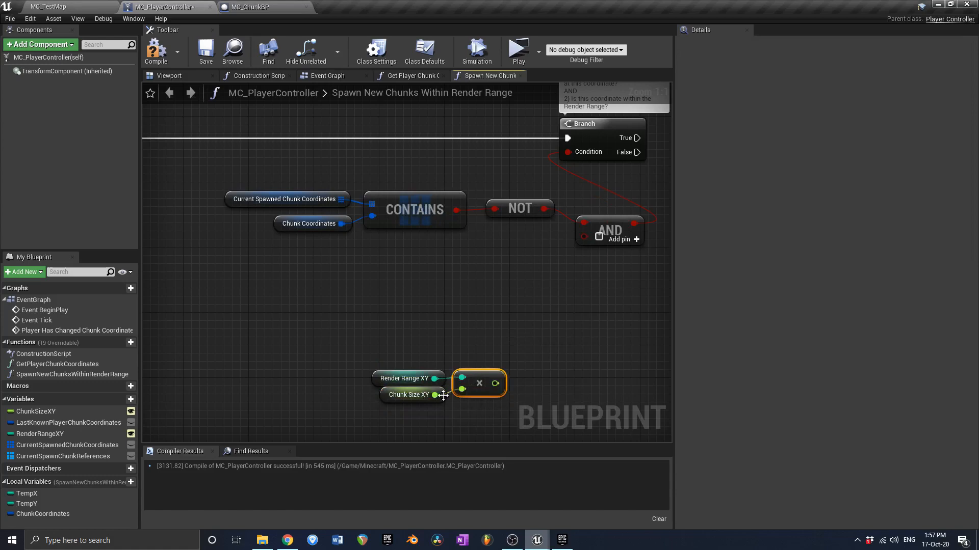
{"action": "right_click_drag", "start_coordinate": [431, 427], "coordinate": [432, 395]}
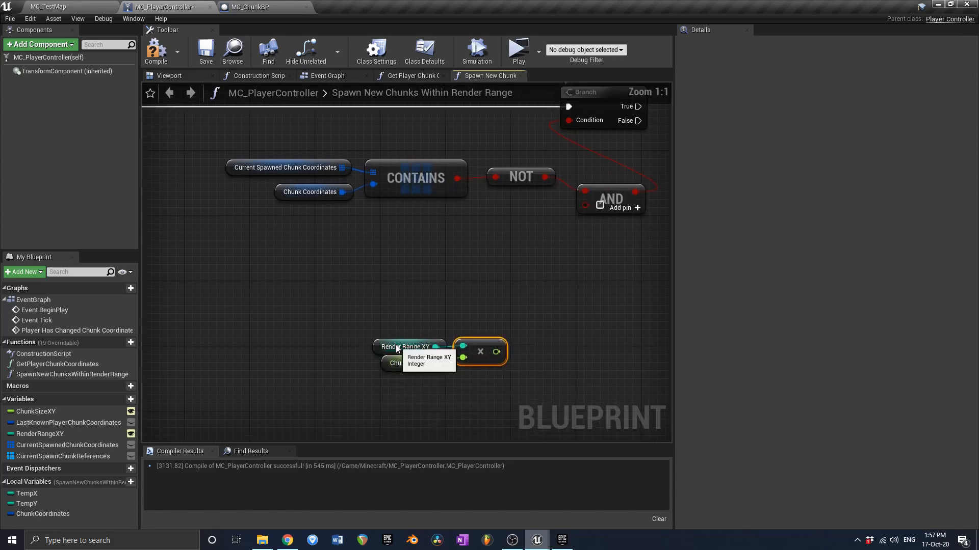
{"action": "left_click_drag", "start_coordinate": [397, 348], "coordinate": [396, 340]}
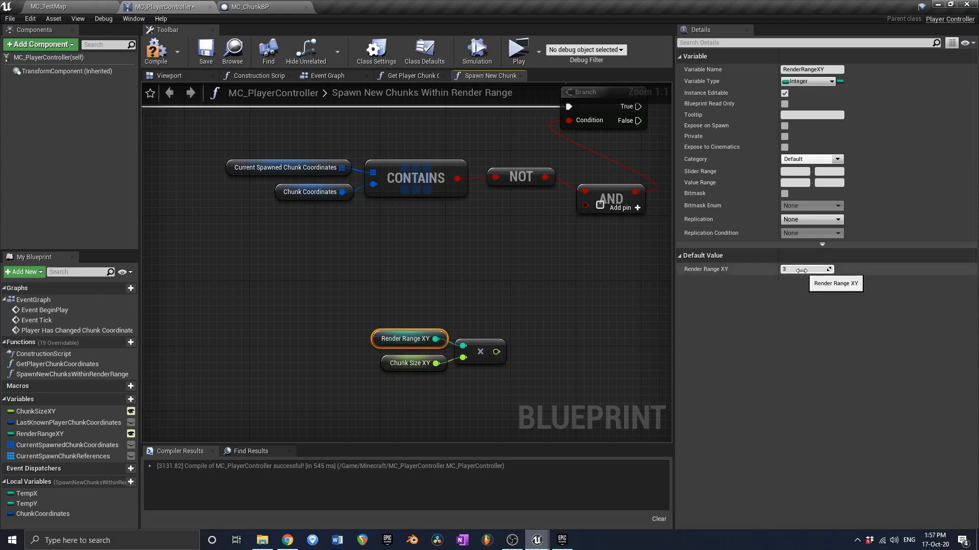
{"action": "left_click", "coordinate": [409, 363]}
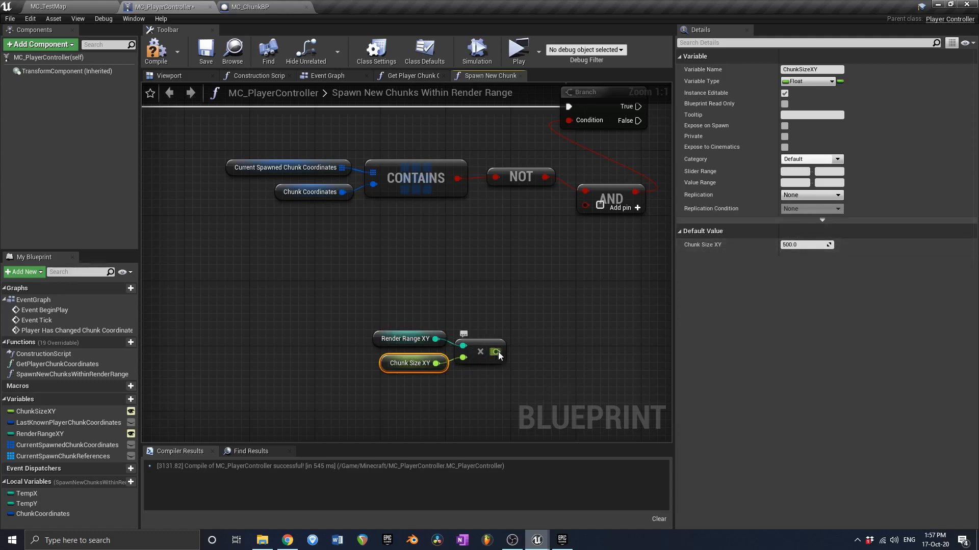
- Add a float less-than node with the Render Range XY and Chunk Size XY product as its second input
{"action": "left_click_drag", "start_coordinate": [497, 352], "coordinate": [560, 322]}
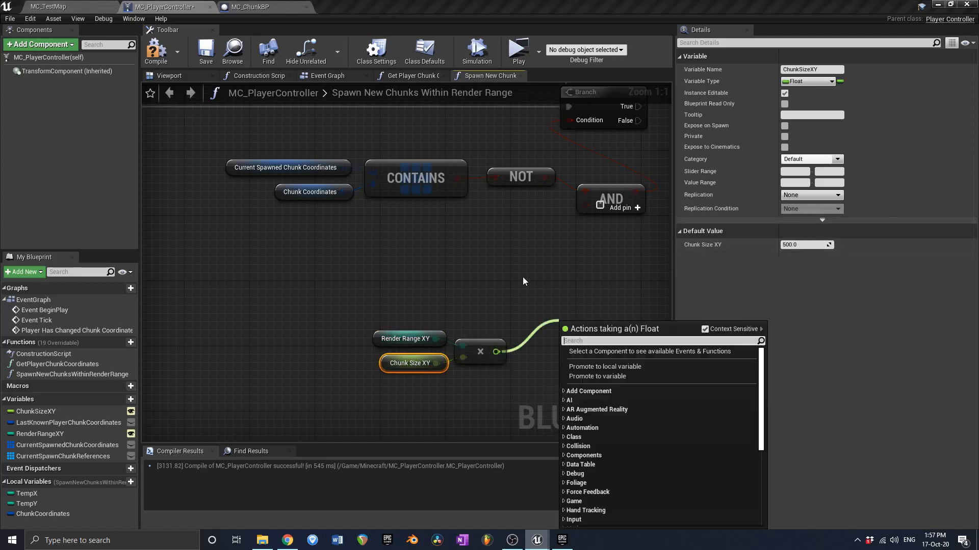
{"action": "right_click_drag", "start_coordinate": [523, 281], "coordinate": [468, 336]}
{"action": "left_click_drag", "start_coordinate": [462, 397], "coordinate": [506, 373]}
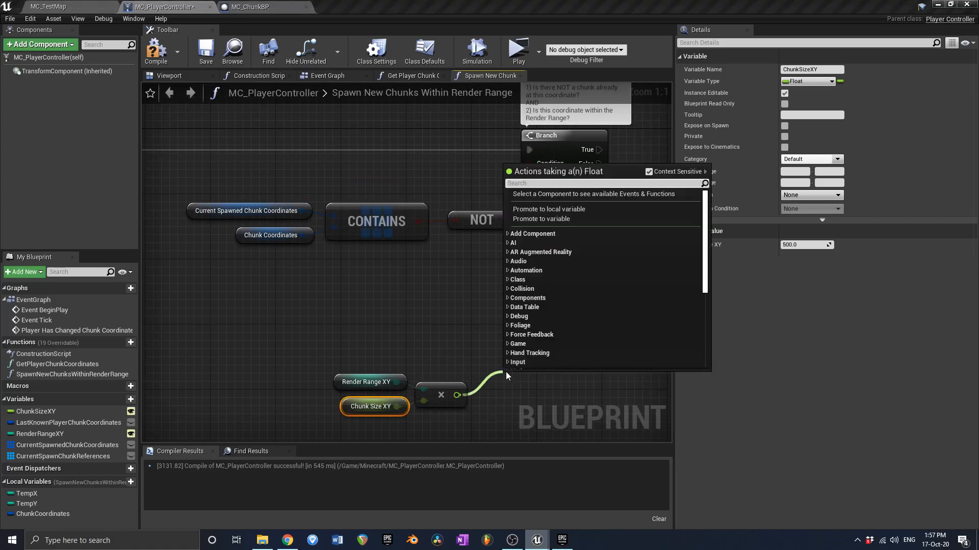
{"action": "type", "text": "less than"}
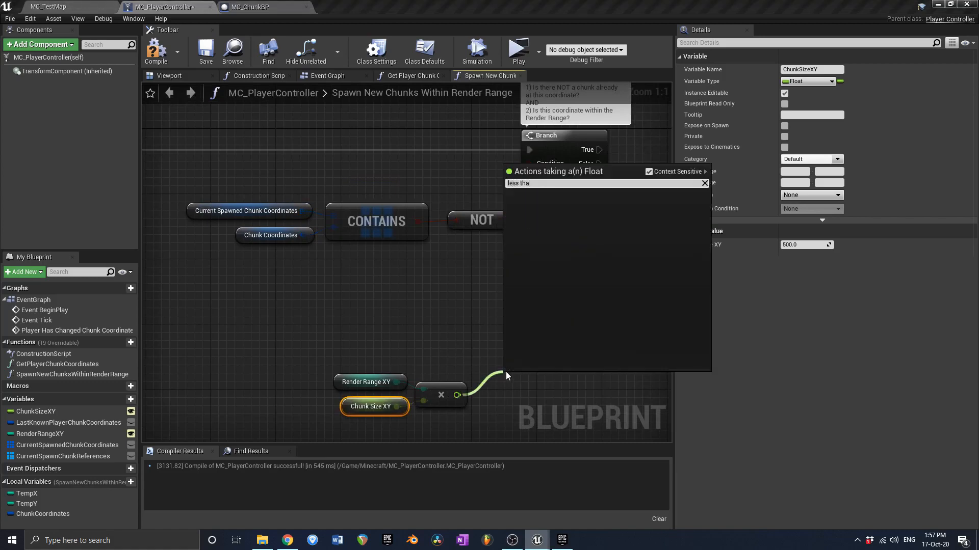
{"action": "left_click", "coordinate": [536, 224]}
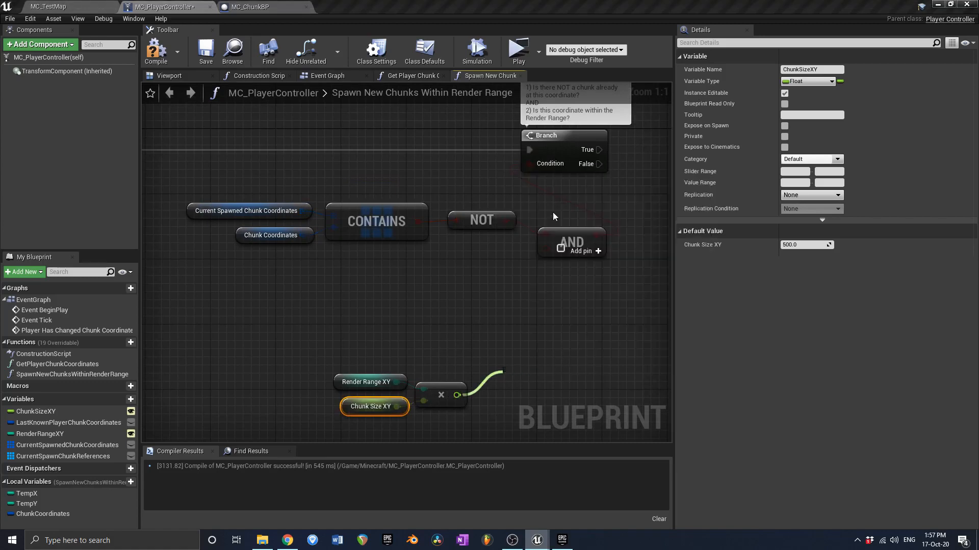
{"action": "left_click_drag", "start_coordinate": [528, 386], "coordinate": [500, 366]}
{"action": "right_click_drag", "start_coordinate": [486, 365], "coordinate": [511, 308]}
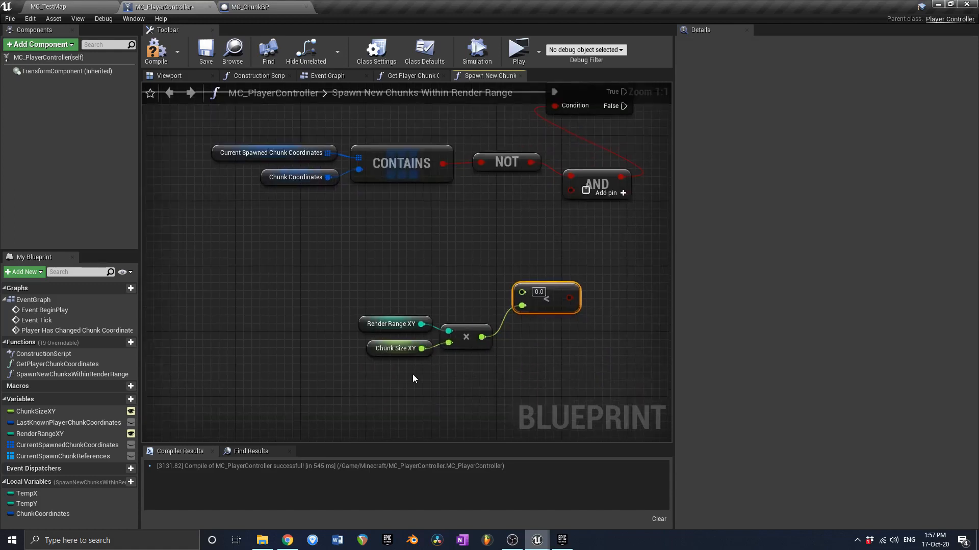
- Reposition the render range comparison nodes below the CONTAINS check and connect the less-than result to the AND node's second input
{"action": "scroll", "coordinate": [410, 374], "scroll_direction": "down", "scroll_amount": 1}
{"action": "left_click_drag", "start_coordinate": [396, 381], "coordinate": [514, 308]}
{"action": "left_click_drag", "start_coordinate": [530, 309], "coordinate": [481, 339]}
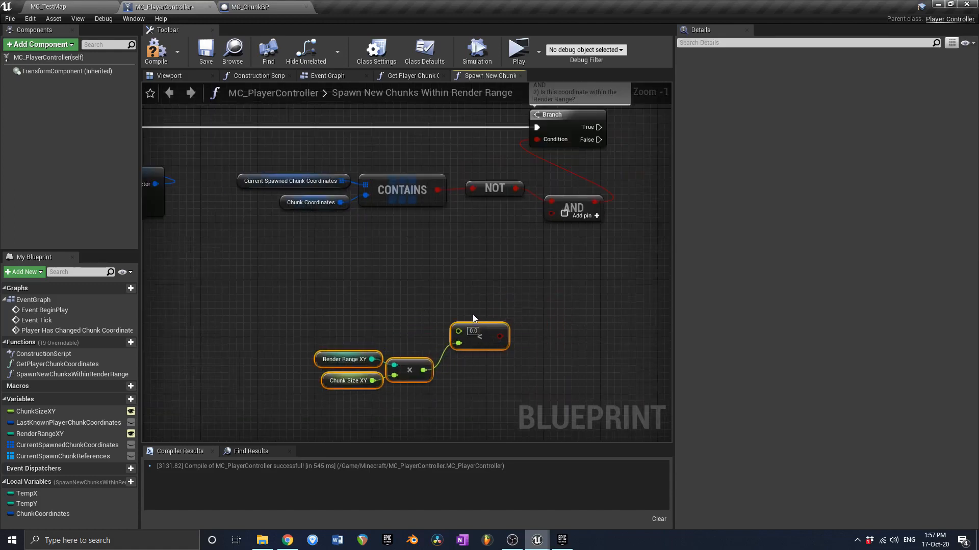
{"action": "scroll", "coordinate": [406, 291], "scroll_direction": "down", "scroll_amount": 1}
{"action": "right_click_drag", "start_coordinate": [407, 291], "coordinate": [471, 286]}
{"action": "left_click", "coordinate": [527, 340]}
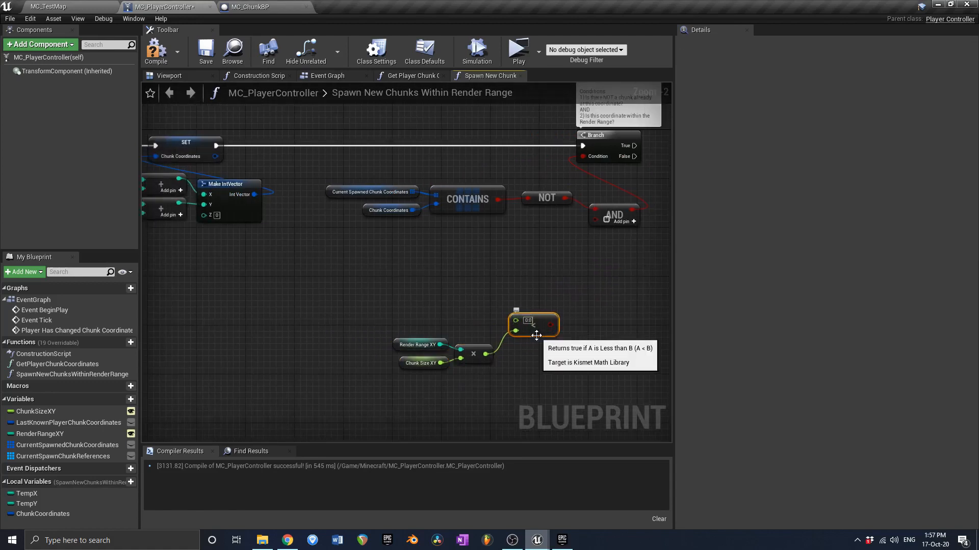
{"action": "left_click_drag", "start_coordinate": [397, 391], "coordinate": [521, 336]}
{"action": "right_click_drag", "start_coordinate": [441, 317], "coordinate": [485, 312]}
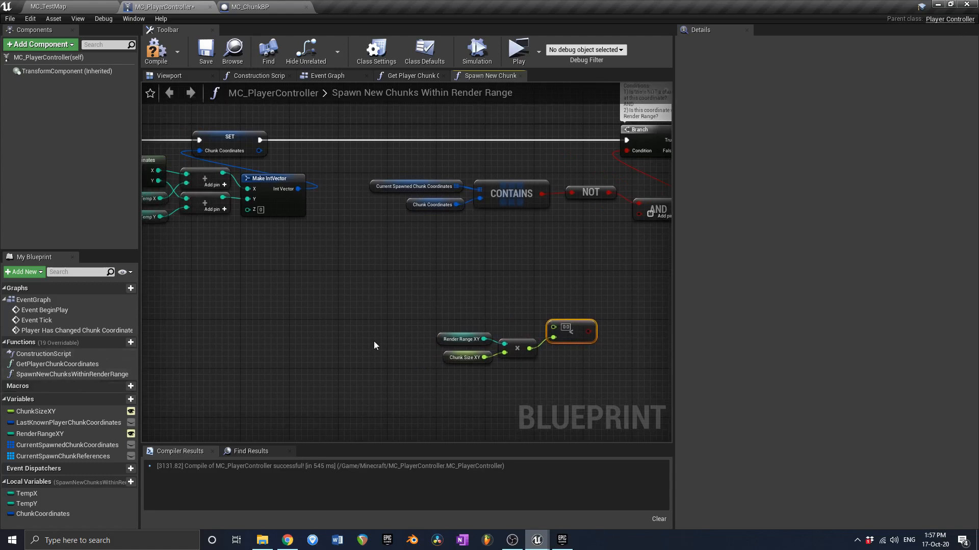
{"action": "left_click_drag", "start_coordinate": [436, 393], "coordinate": [515, 341], "text": "shift"}
{"action": "left_click_drag", "start_coordinate": [589, 331], "coordinate": [640, 213]}
{"action": "right_click_drag", "start_coordinate": [641, 213], "coordinate": [550, 271]}
{"action": "left_click_drag", "start_coordinate": [317, 209], "coordinate": [538, 284]}
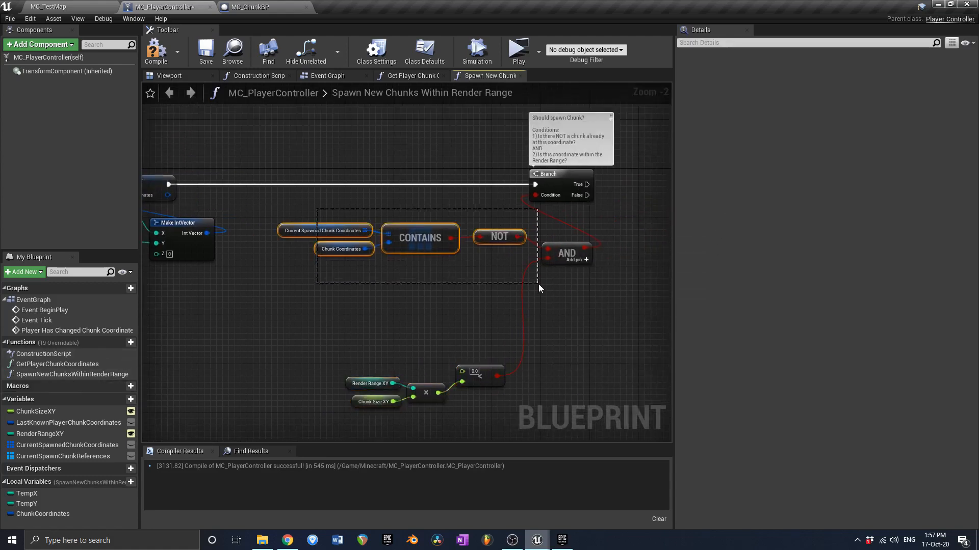
{"action": "right_click_drag", "start_coordinate": [534, 282], "coordinate": [448, 298]}
- Connect the Branch's True output to the SpawnActor node and move the "Spawn a new chunk at this Loops coordinates" group level with the Branch
{"action": "right_click_drag", "start_coordinate": [591, 201], "coordinate": [356, 210]}
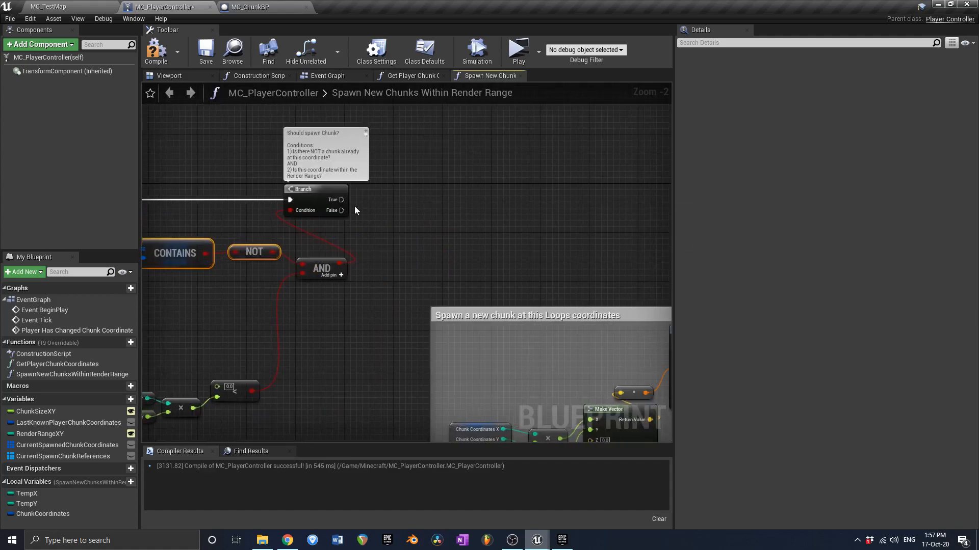
{"action": "left_click_drag", "start_coordinate": [342, 200], "coordinate": [472, 339]}
{"action": "scroll", "coordinate": [474, 341], "scroll_direction": "down", "scroll_amount": 3}
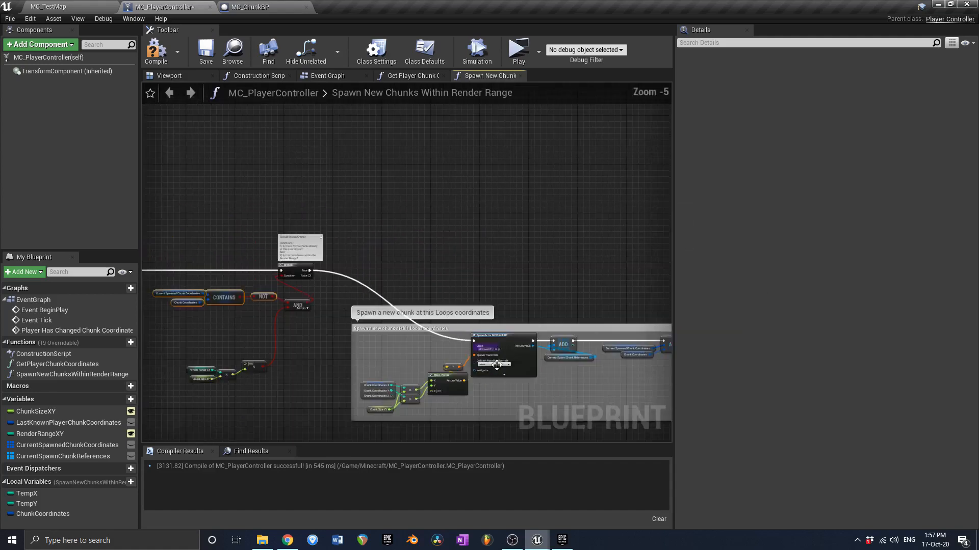
{"action": "left_click_drag", "start_coordinate": [326, 407], "coordinate": [708, 263]}
{"action": "right_click_drag", "start_coordinate": [331, 299], "coordinate": [480, 299]}
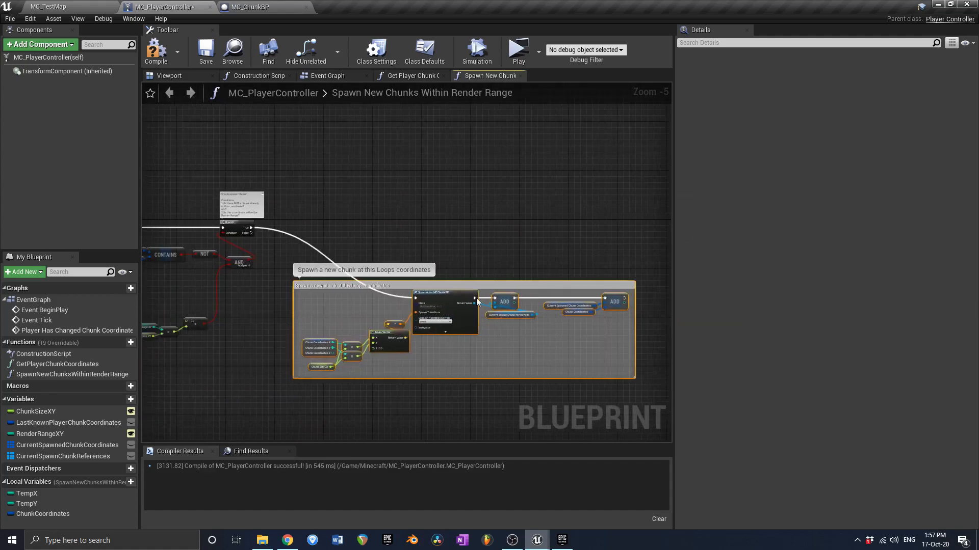
{"action": "left_click_drag", "start_coordinate": [442, 289], "coordinate": [473, 227]}
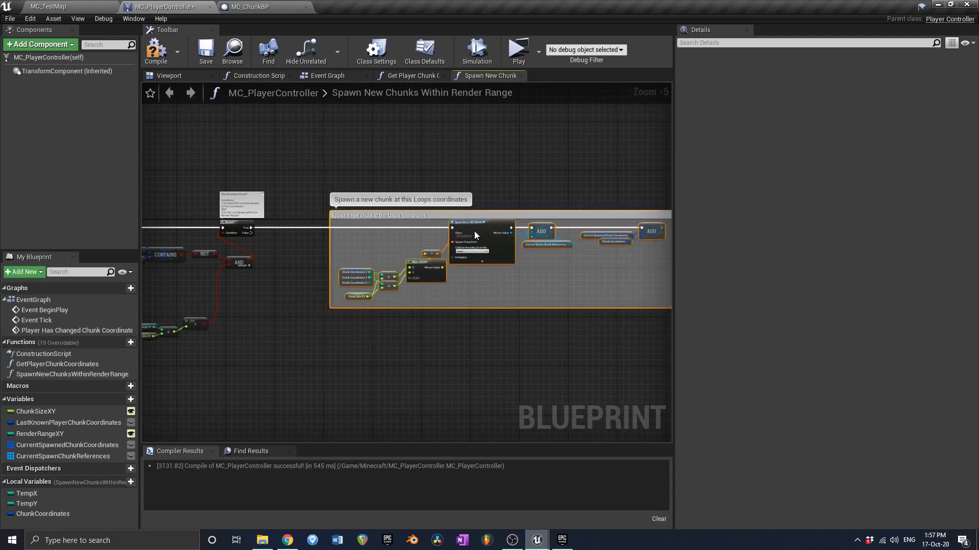
- Compile and save the blueprint
{"action": "right_click_drag", "start_coordinate": [178, 266], "coordinate": [390, 283]}
{"action": "scroll", "coordinate": [390, 282], "scroll_direction": "up", "scroll_amount": 4}
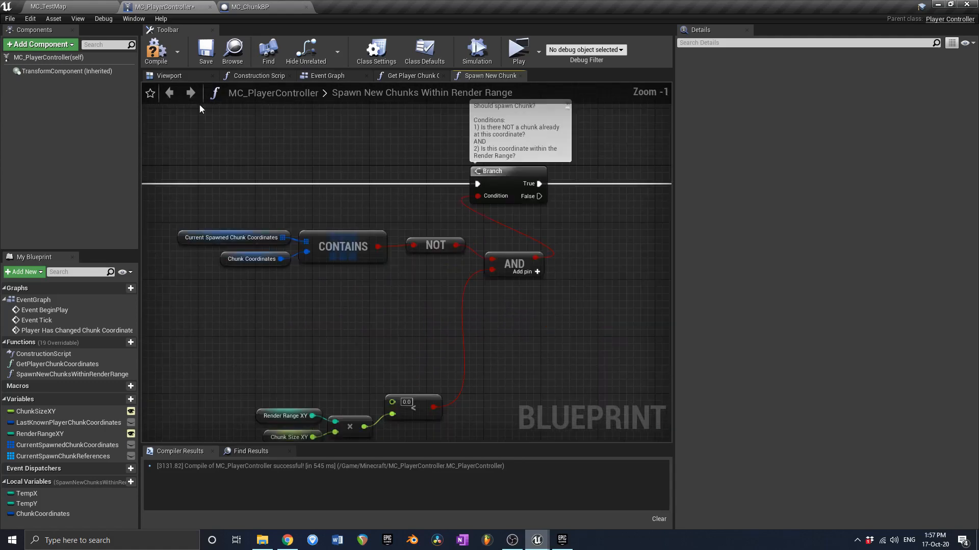
{"action": "left_click", "coordinate": [167, 56]}
{"action": "left_click", "coordinate": [206, 51]}
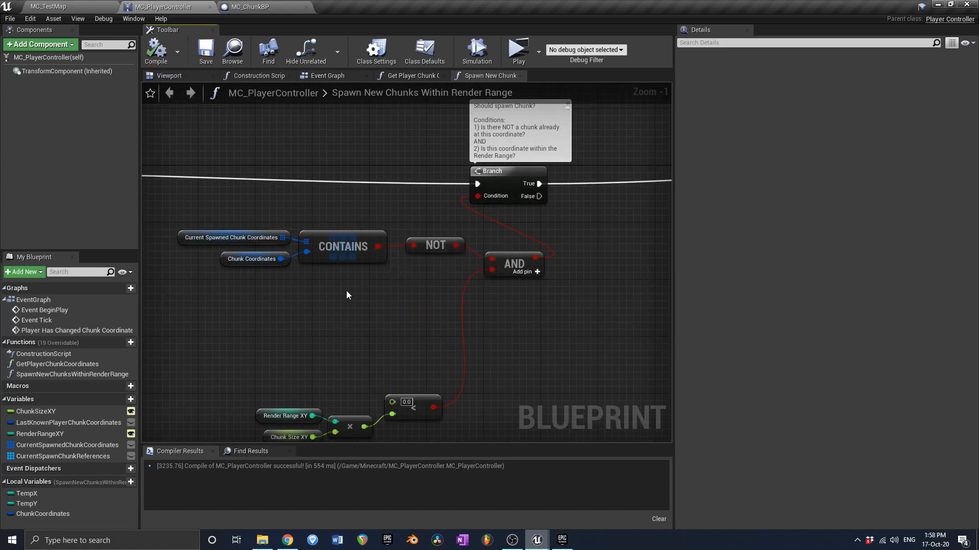
- Place Temp X and Temp Y getters below the Make IntVector node and feed Temp X into a new float multiply node
{"action": "scroll", "coordinate": [347, 291], "scroll_direction": "down", "scroll_amount": 1}
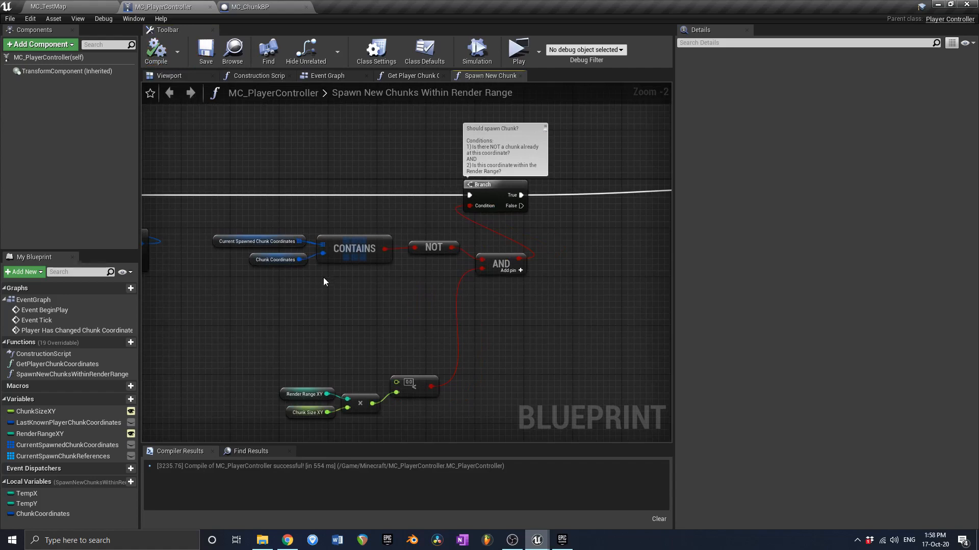
{"action": "right_click_drag", "start_coordinate": [269, 318], "coordinate": [322, 309]}
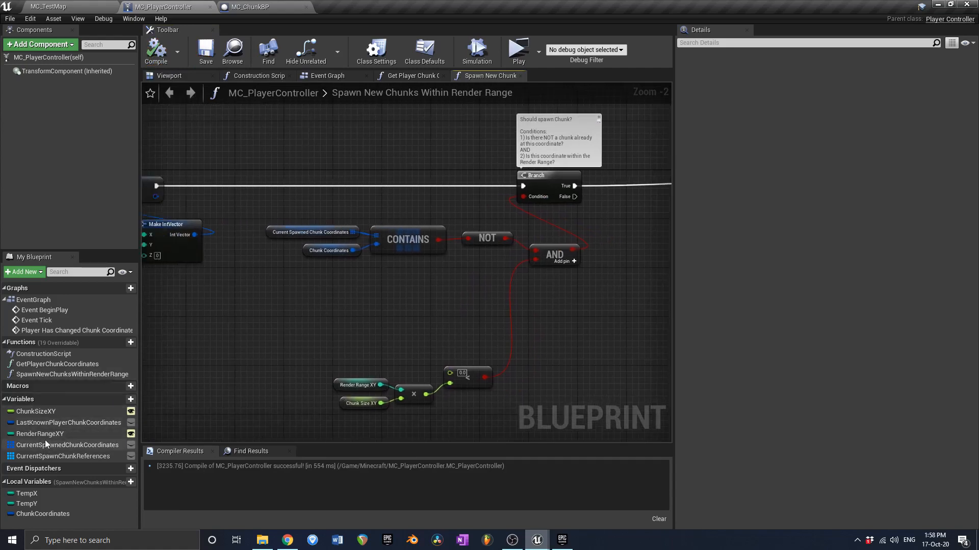
{"action": "right_click_drag", "start_coordinate": [270, 340], "coordinate": [292, 330]}
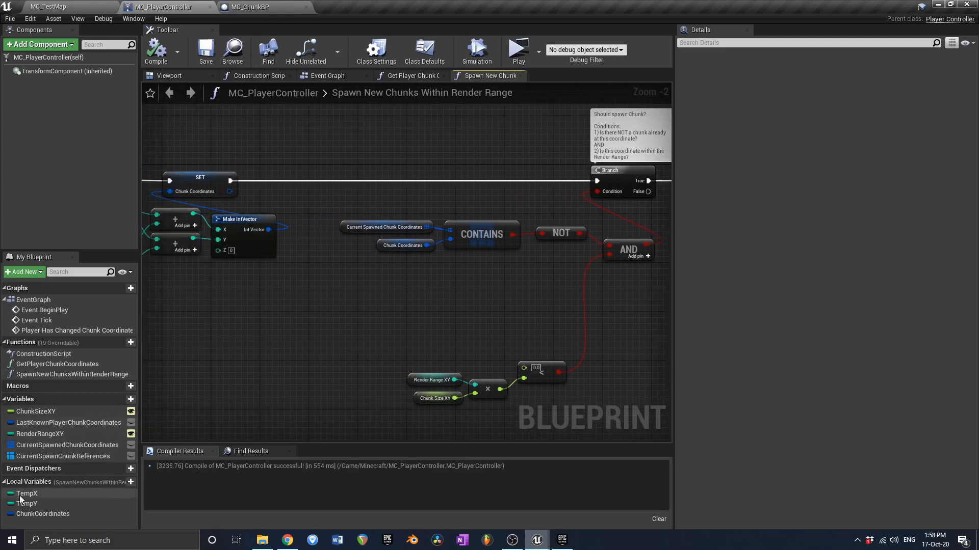
{"action": "left_click_drag", "start_coordinate": [21, 498], "coordinate": [345, 309]}
{"action": "scroll", "coordinate": [289, 314], "scroll_direction": "up", "scroll_amount": 2}
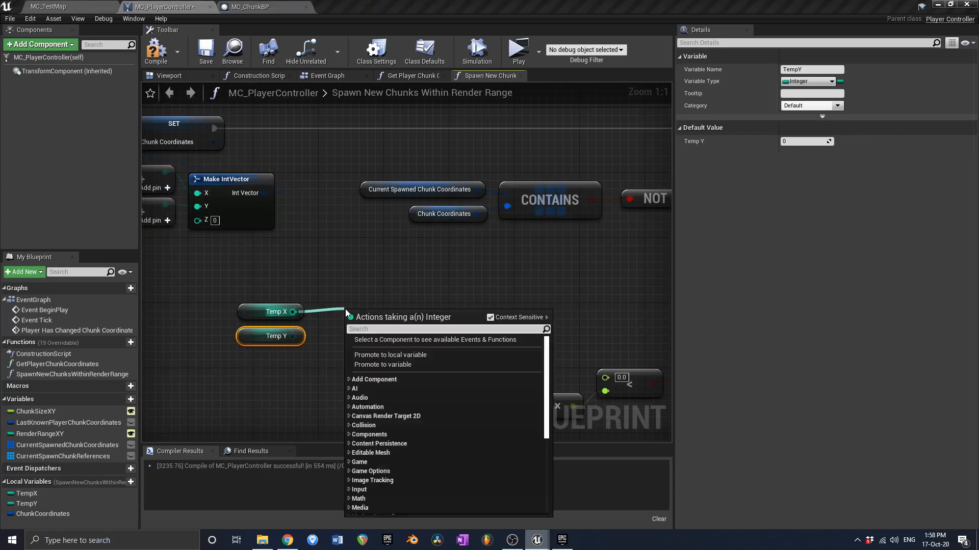
{"action": "type", "text": "*"}
{"action": "key", "text": "Return"}
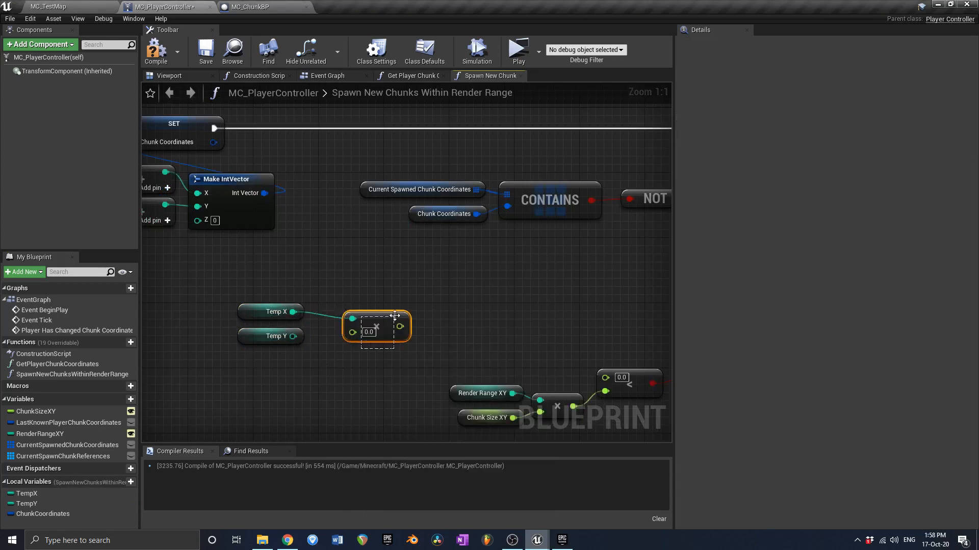
- Duplicate the multiply node for Temp Y and connect a Chunk Size XY getter to the second input of each multiply node
{"action": "key", "text": "ctrl+v"}
{"action": "left_click_drag", "start_coordinate": [399, 392], "coordinate": [294, 338]}
{"action": "left_click_drag", "start_coordinate": [385, 350], "coordinate": [378, 347]}
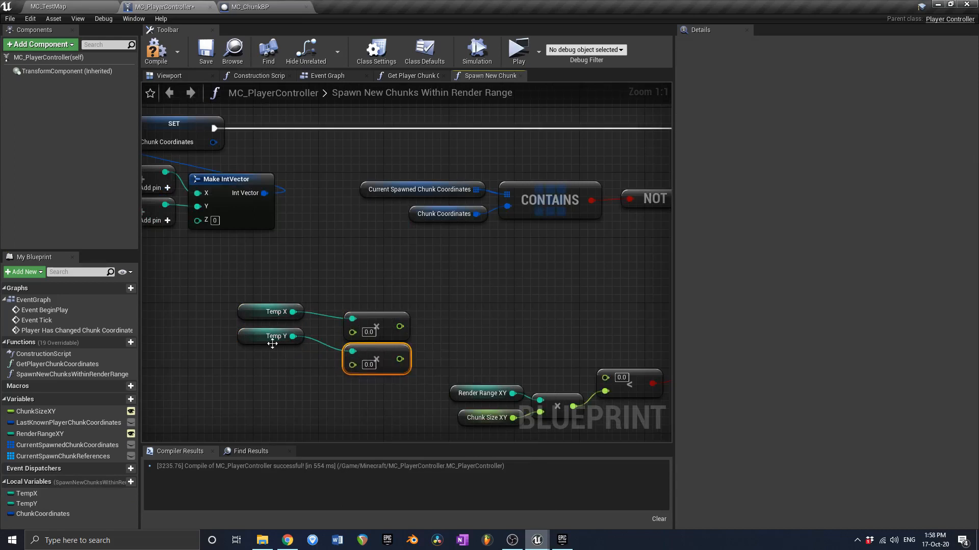
{"action": "left_click_drag", "start_coordinate": [255, 338], "coordinate": [254, 362]}
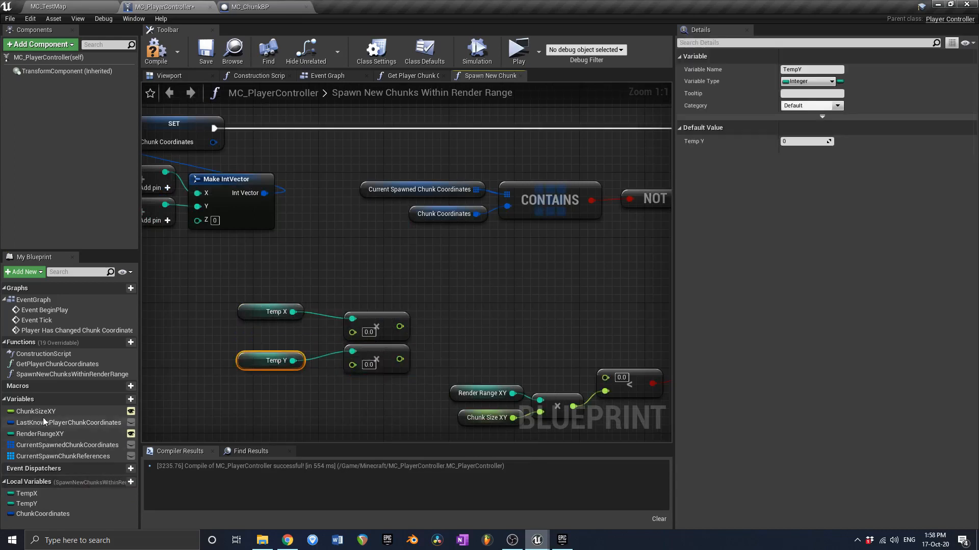
{"action": "left_click_drag", "start_coordinate": [43, 413], "coordinate": [352, 331], "text": "ctrl"}
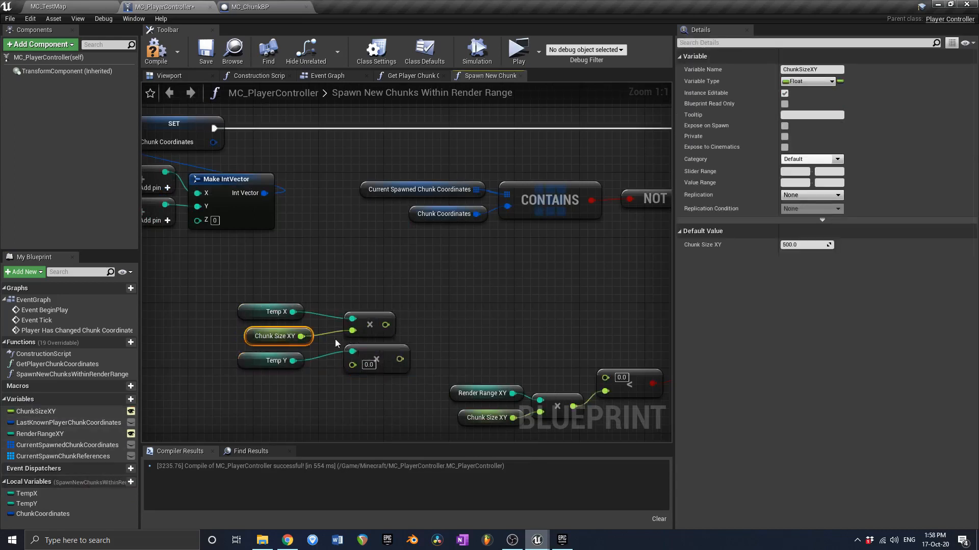
{"action": "left_click_drag", "start_coordinate": [36, 411], "coordinate": [359, 368], "text": "ctrl"}
- Add a Make Vector node with the Temp X product as X and the Temp Y product as Y
{"action": "left_click_drag", "start_coordinate": [386, 325], "coordinate": [444, 304]}
{"action": "type", "text": "make vector"}
{"action": "key", "text": "Return"}
{"action": "left_click_drag", "start_coordinate": [385, 366], "coordinate": [434, 337]}
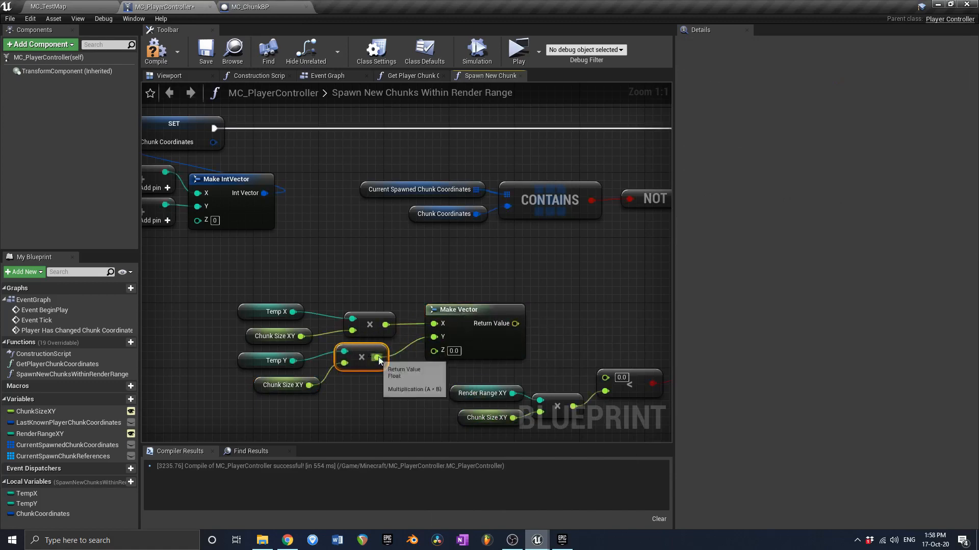
{"action": "left_click_drag", "start_coordinate": [374, 350], "coordinate": [382, 350]}
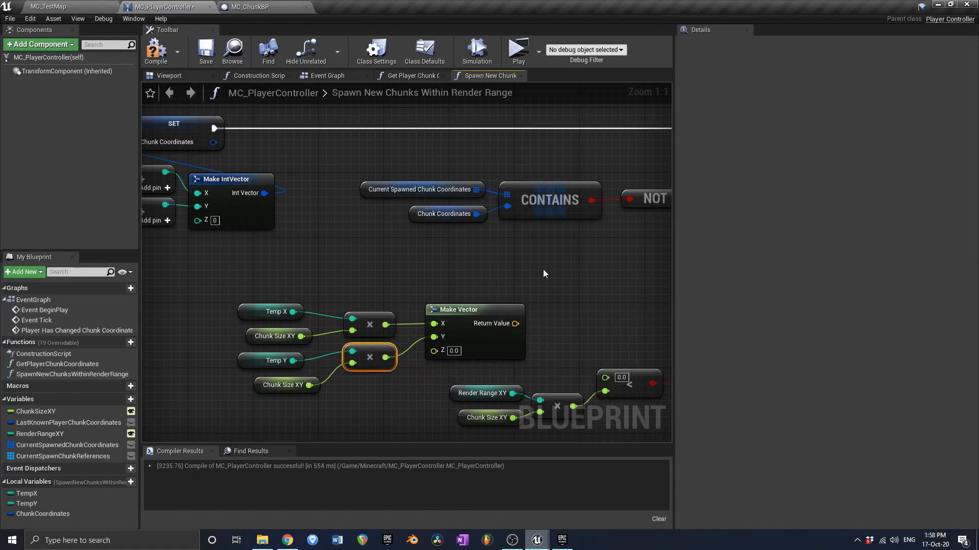
- Feed the vector into a VectorLength node, connect its result to the less-than node's first input, and tidy the comparison nodes beside it
{"action": "right_click_drag", "start_coordinate": [544, 297], "coordinate": [460, 264]}
{"action": "scroll", "coordinate": [491, 281], "scroll_direction": "down", "scroll_amount": 1}
{"action": "left_click_drag", "start_coordinate": [442, 273], "coordinate": [492, 278]}
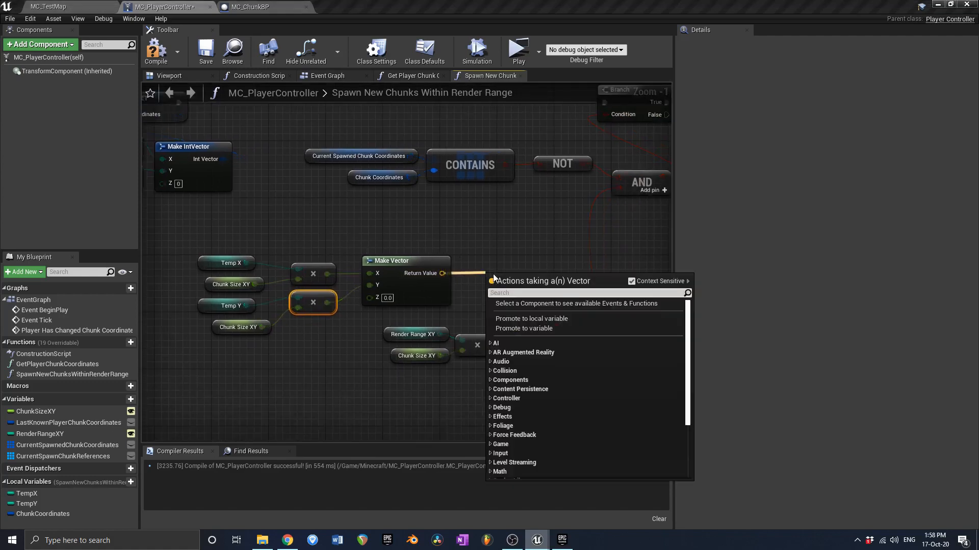
{"action": "type", "text": "length"}
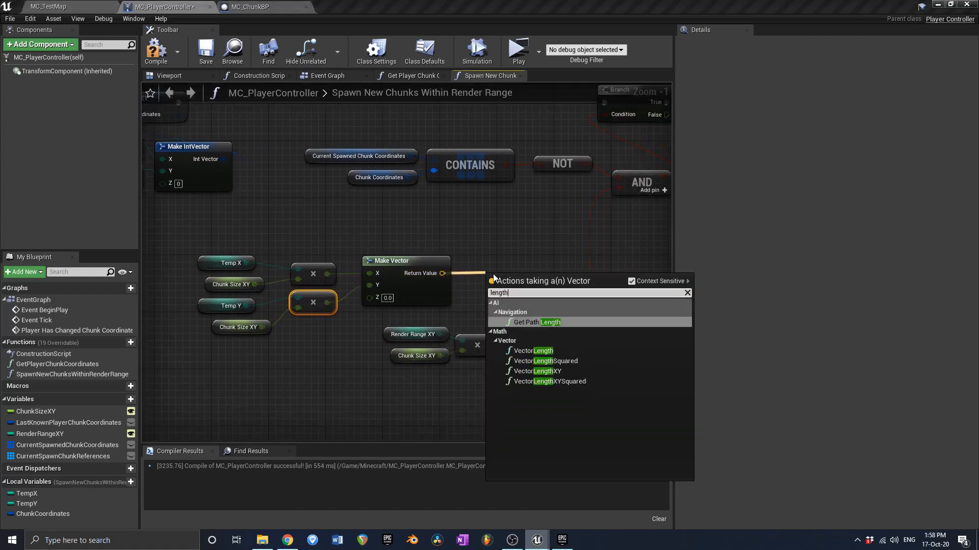
{"action": "left_click", "coordinate": [534, 351]}
{"action": "left_click_drag", "start_coordinate": [537, 273], "coordinate": [520, 320]}
{"action": "left_click_drag", "start_coordinate": [380, 366], "coordinate": [593, 314]}
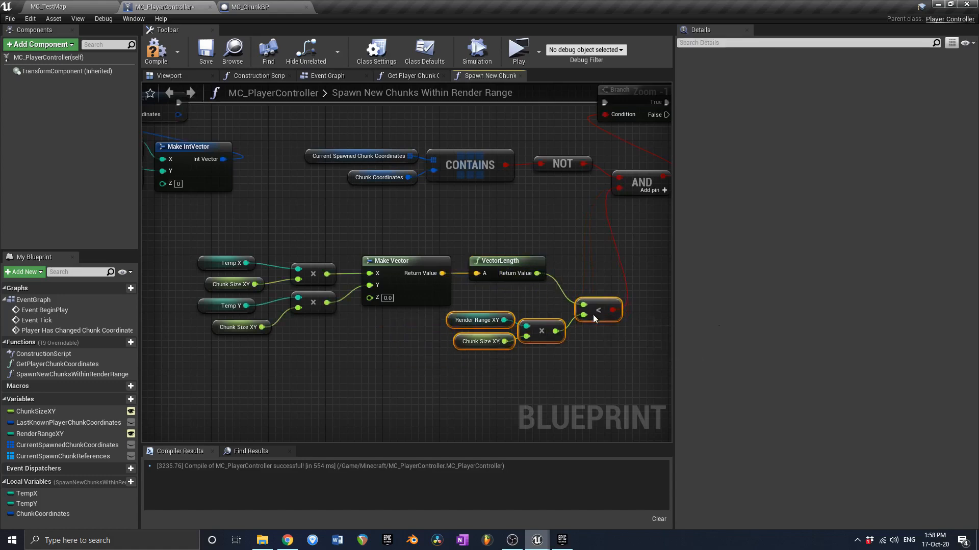
- Compile and save the blueprint, and select the node chain from Temp X and Temp Y through VectorLength
{"action": "left_click", "coordinate": [156, 50]}
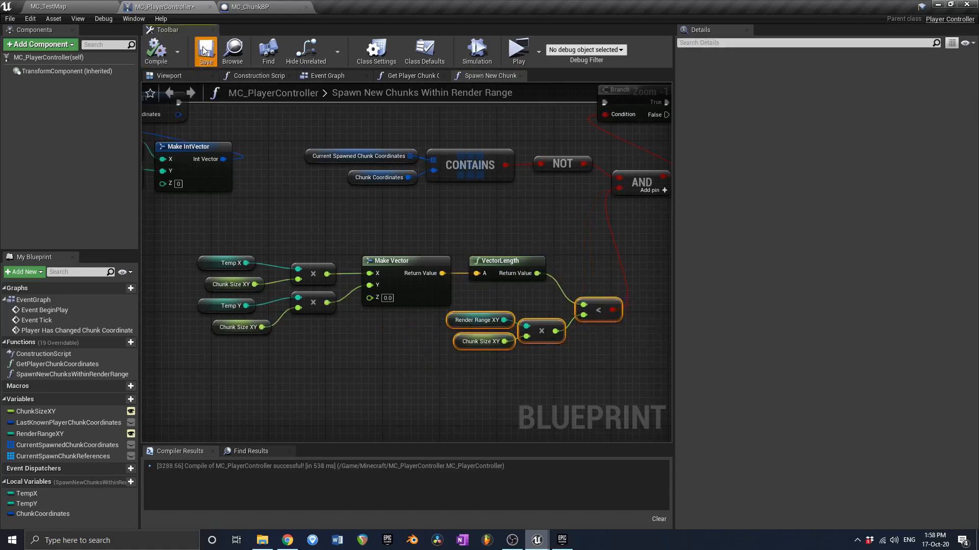
{"action": "left_click", "coordinate": [206, 51]}
{"action": "left_click_drag", "start_coordinate": [233, 240], "coordinate": [471, 298]}
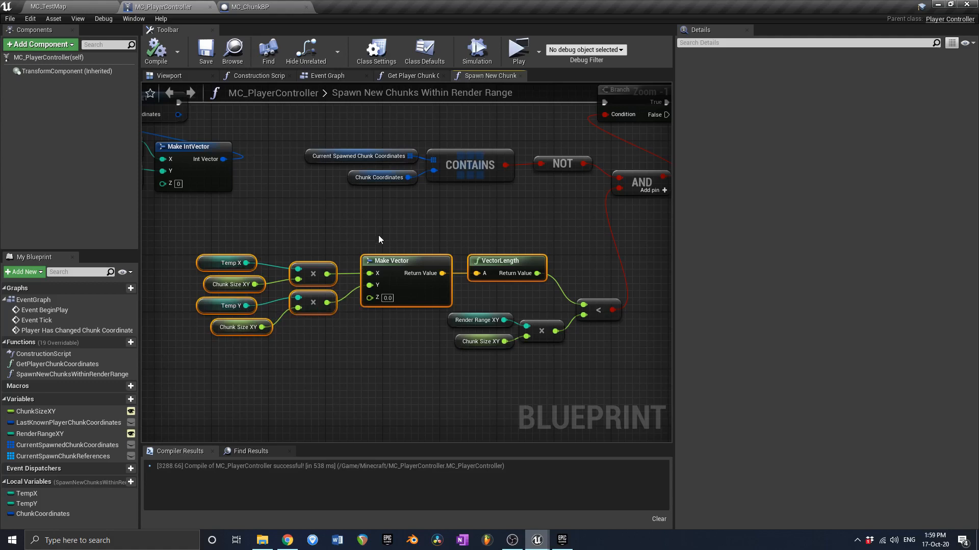
- Select the Render Range XY and Chunk Size XY getters with their multiply node, and save the blueprint
{"action": "left_click_drag", "start_coordinate": [441, 388], "coordinate": [529, 342]}
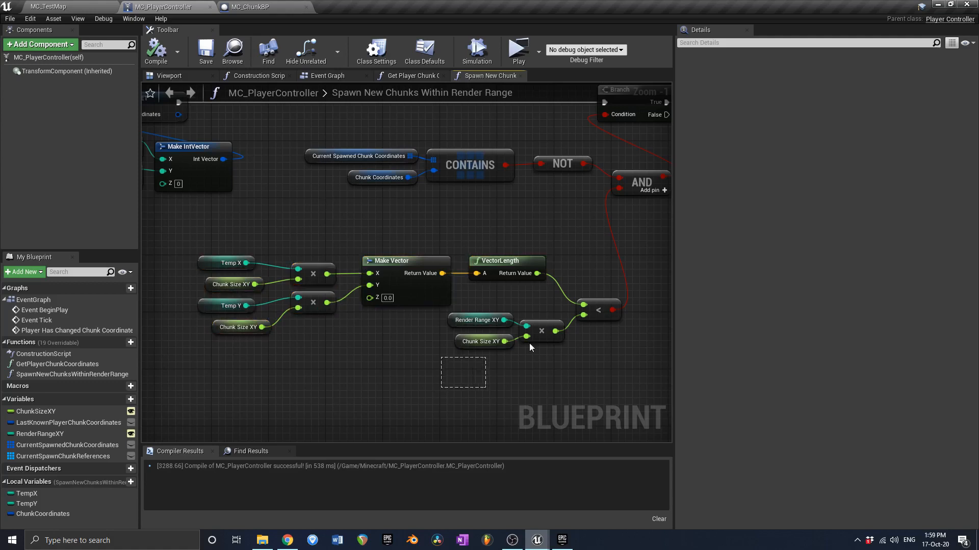
{"action": "right_click_drag", "start_coordinate": [602, 295], "coordinate": [573, 299]}
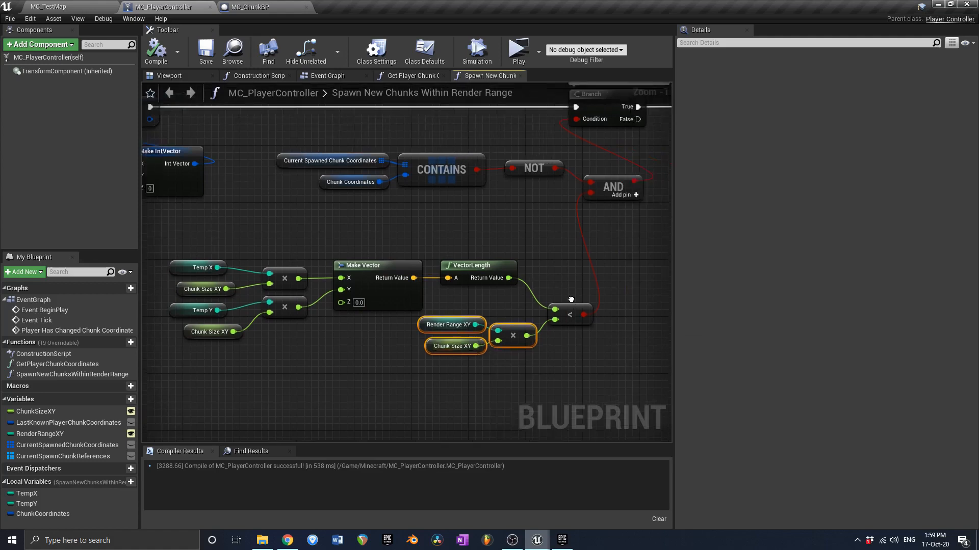
{"action": "right_click_drag", "start_coordinate": [634, 189], "coordinate": [506, 265]}
{"action": "left_click", "coordinate": [203, 62]}
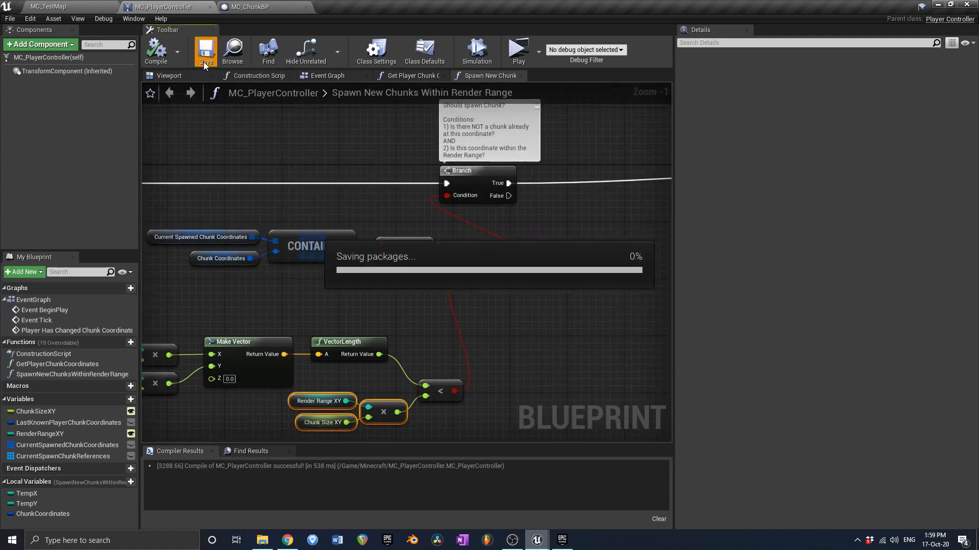
{"action": "scroll", "coordinate": [386, 209], "scroll_direction": "down", "scroll_amount": 2}
{"action": "right_click_drag", "start_coordinate": [386, 210], "coordinate": [408, 210]}
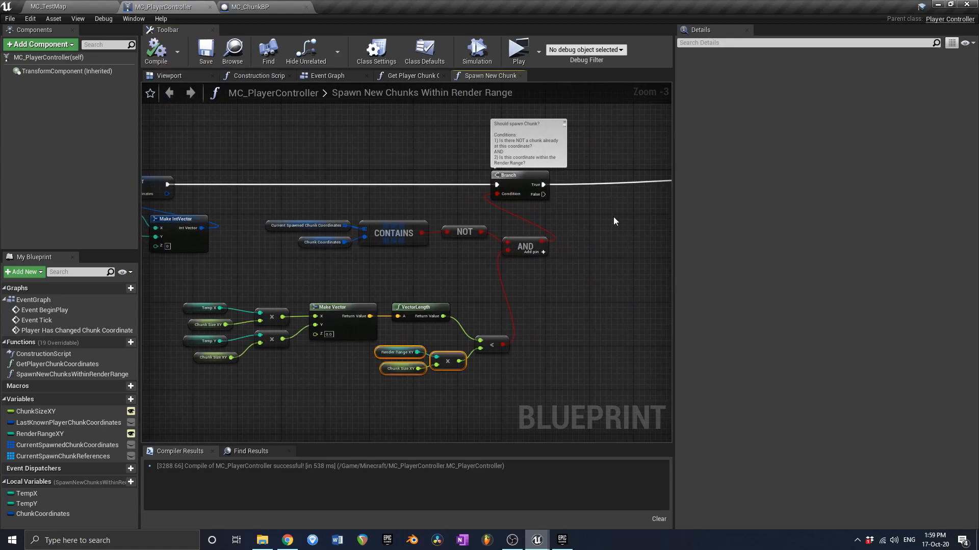
- Play the test map, run the character over the spawned chunks to check the render range, and end the session
{"action": "left_click", "coordinate": [59, 5]}
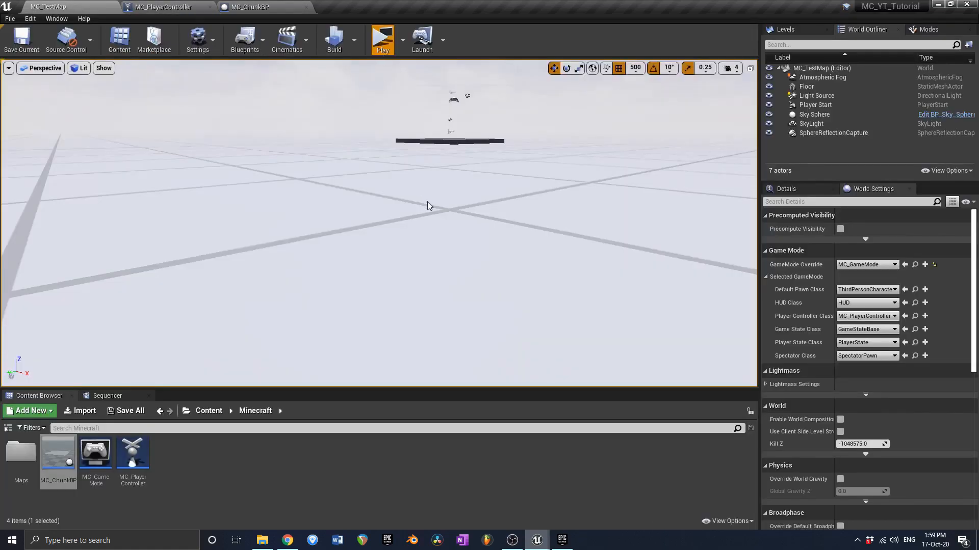
{"action": "key", "text": "w"}
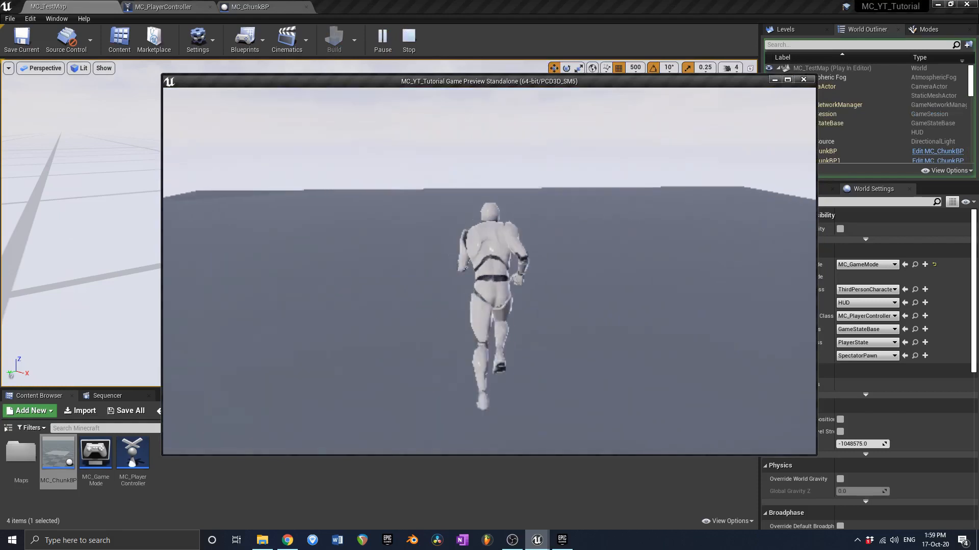
{"action": "key", "text": "d"}
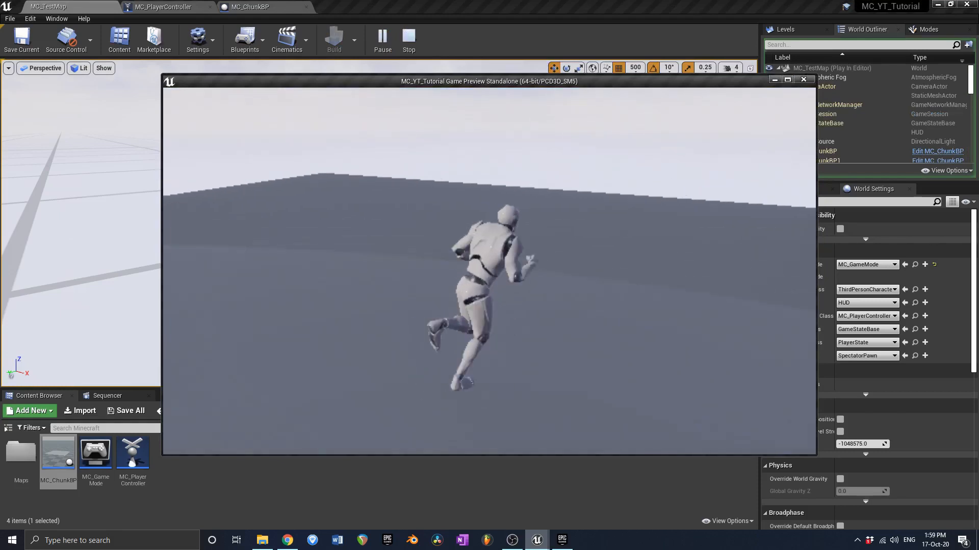
{"action": "key", "text": "Escape"}
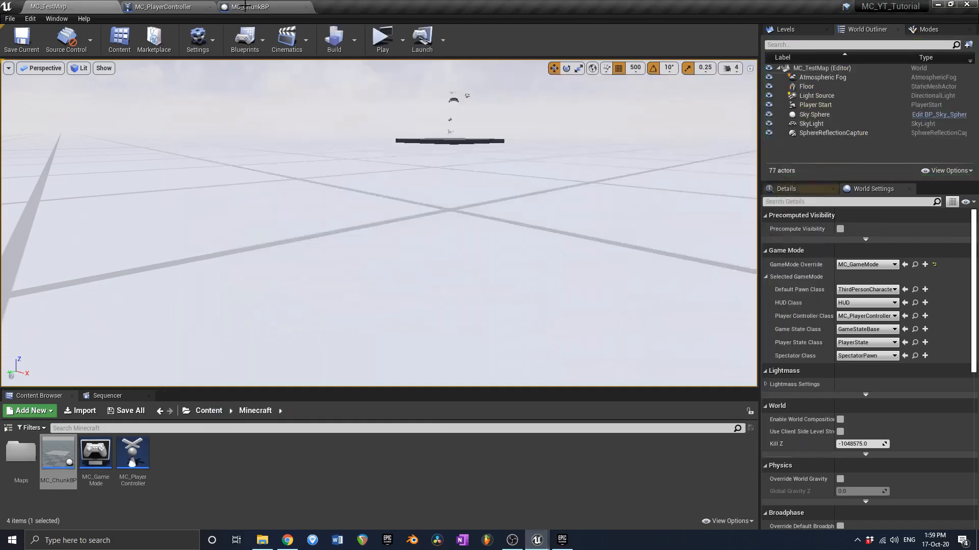
- Set the RenderRangeXY variable's default value to 6 in MC_PlayerController, and compile and save the blueprint
{"action": "left_click", "coordinate": [167, 7]}
{"action": "scroll", "coordinate": [421, 372], "scroll_direction": "up", "scroll_amount": 2}
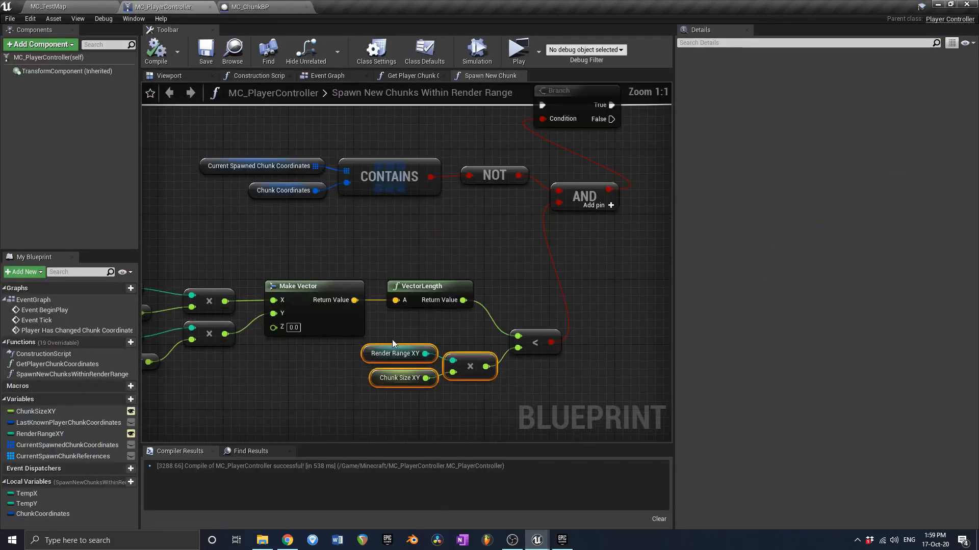
{"action": "left_click", "coordinate": [393, 350]}
{"action": "scroll", "coordinate": [637, 349], "scroll_direction": "up", "scroll_amount": 1}
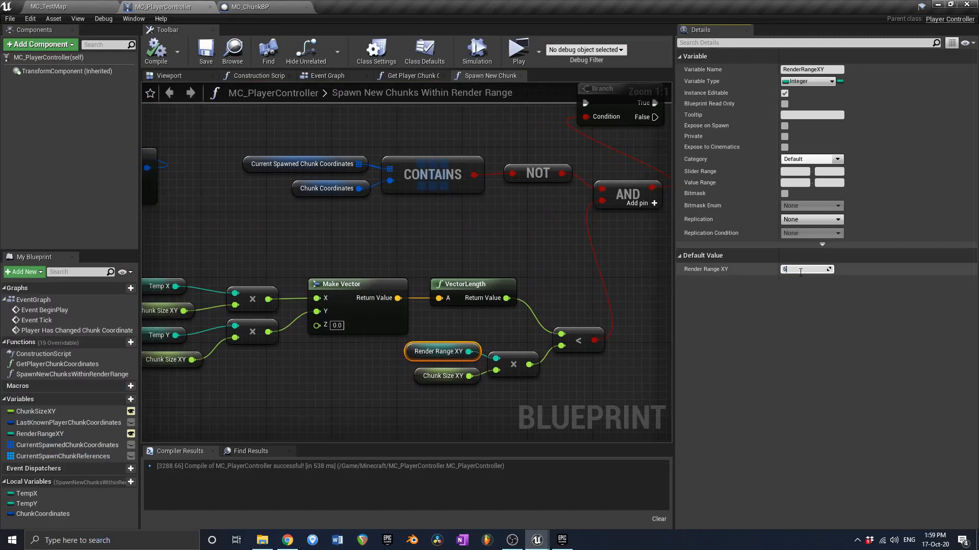
{"action": "left_click", "coordinate": [161, 64]}
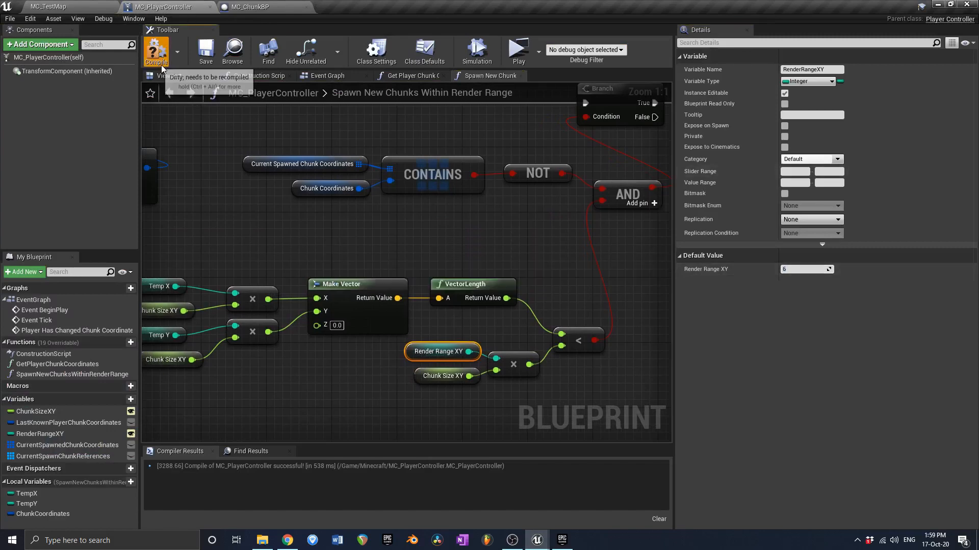
{"action": "left_click", "coordinate": [208, 58]}
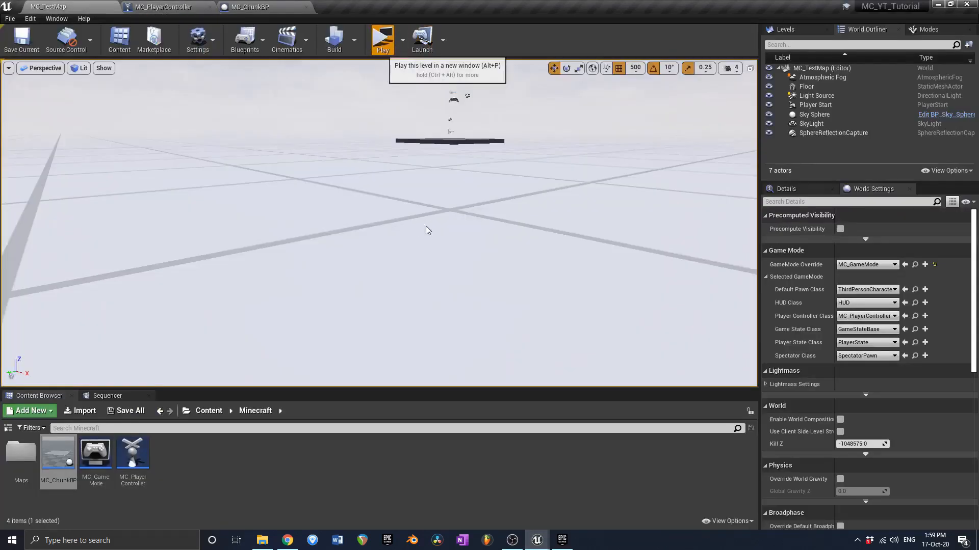
- Play the test map again and run the character across the chunks to check the new render range
{"action": "left_click", "coordinate": [383, 40]}
{"action": "key", "text": "w"}
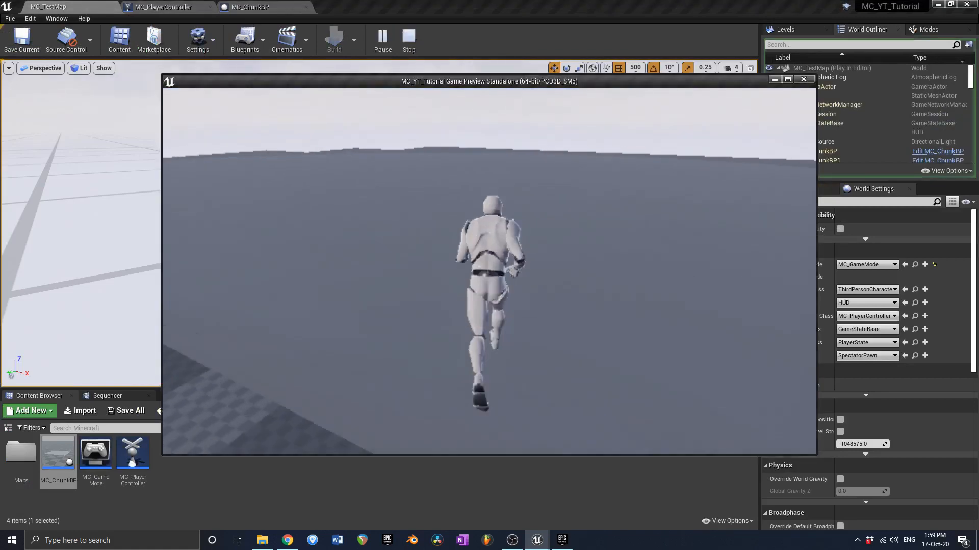
{"action": "key", "text": "d"}
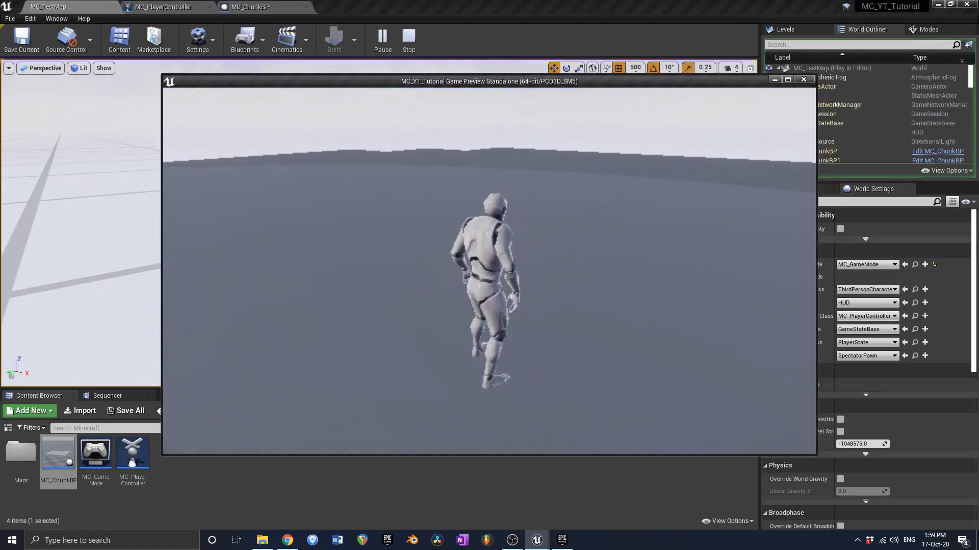
- Run the console command "scalability 1" in the game preview
{"action": "key", "text": "grave"}
{"action": "type", "text": "scalab"}
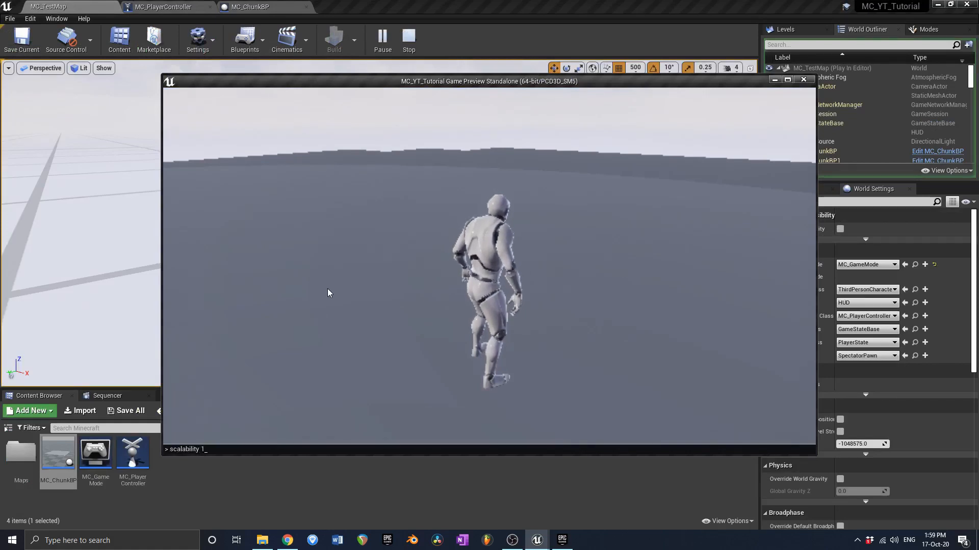
{"action": "type", "text": "ility 1"}
{"action": "key", "text": "Return"}
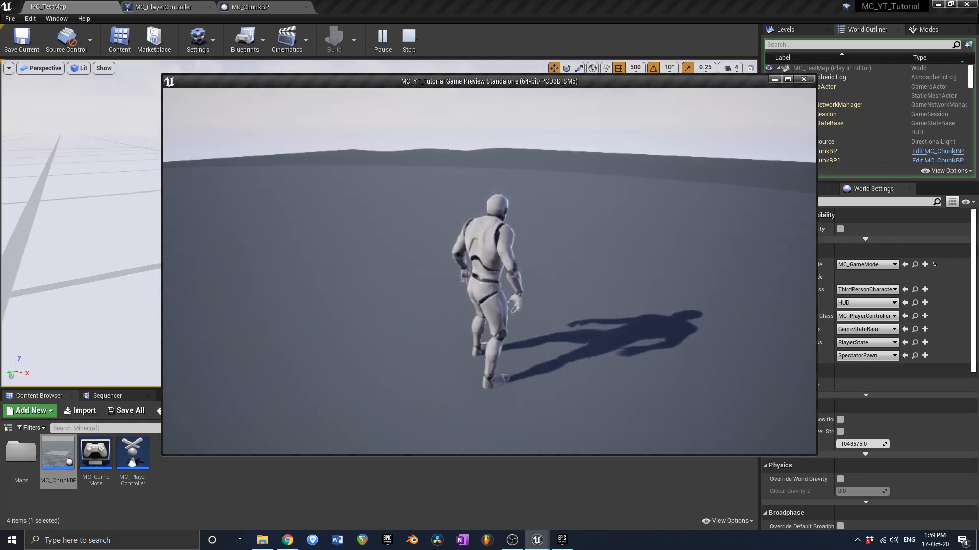
- Jump with the character to view the chunk edges, and end the play session
{"action": "key", "text": "space"}
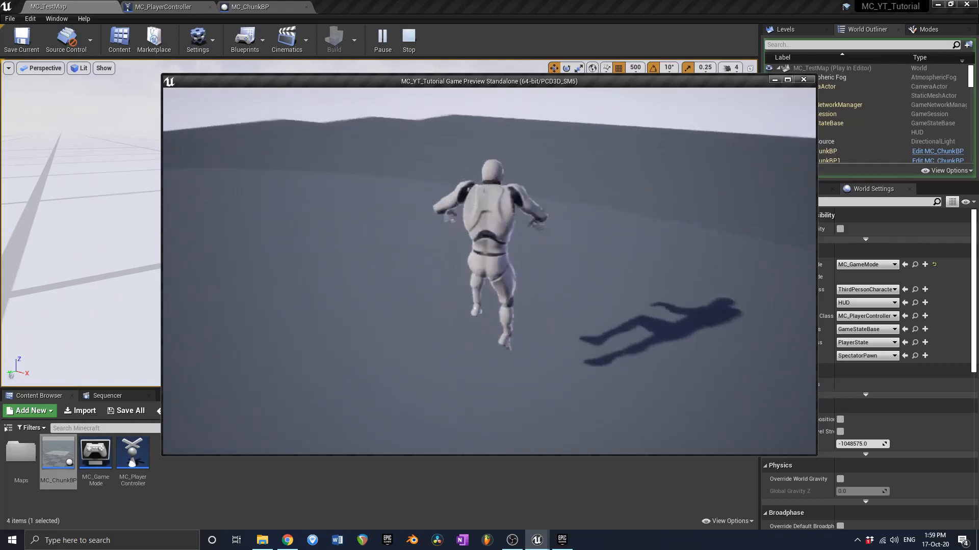
{"action": "key", "text": "space"}
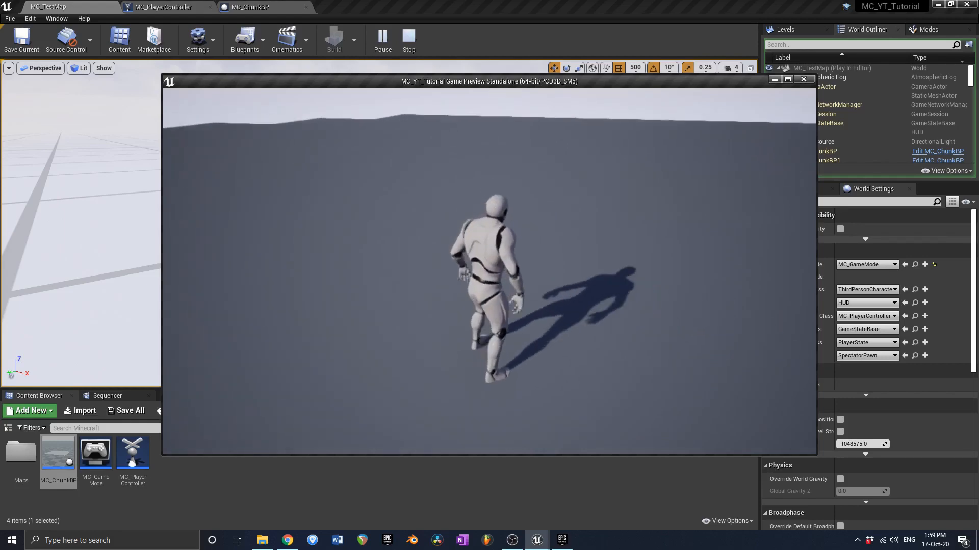
{"action": "key", "text": "Escape"}
- Delete the less-than node that compares the vector length with the render range product in MC_PlayerController
{"action": "left_click", "coordinate": [157, 7]}
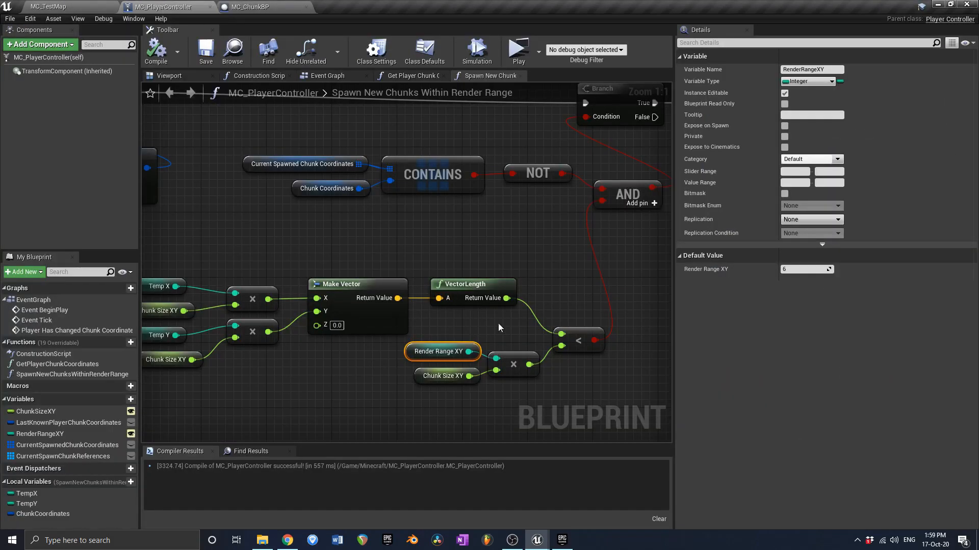
{"action": "scroll", "coordinate": [509, 329], "scroll_direction": "down", "scroll_amount": 3}
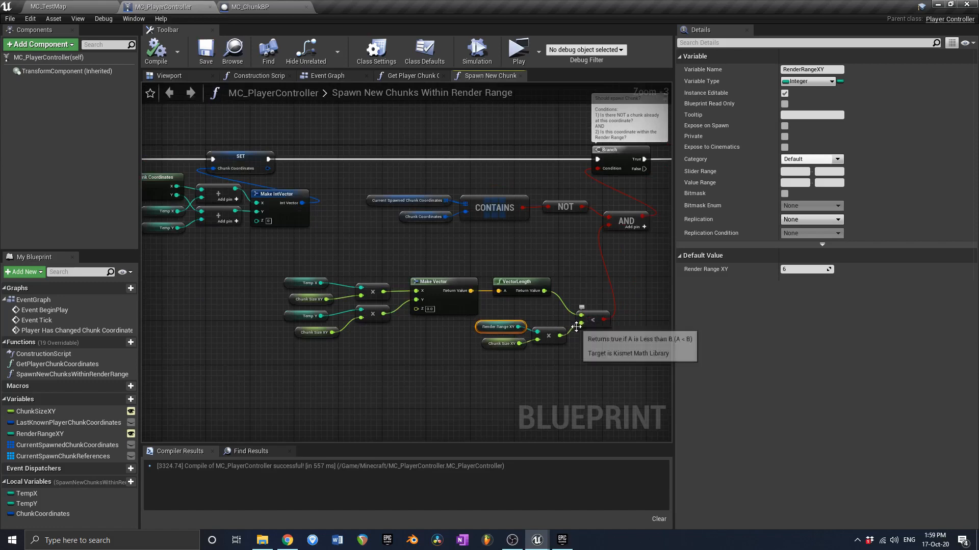
{"action": "scroll", "coordinate": [592, 315], "scroll_direction": "up", "scroll_amount": 3}
{"action": "scroll", "coordinate": [606, 315], "scroll_direction": "down", "scroll_amount": 2}
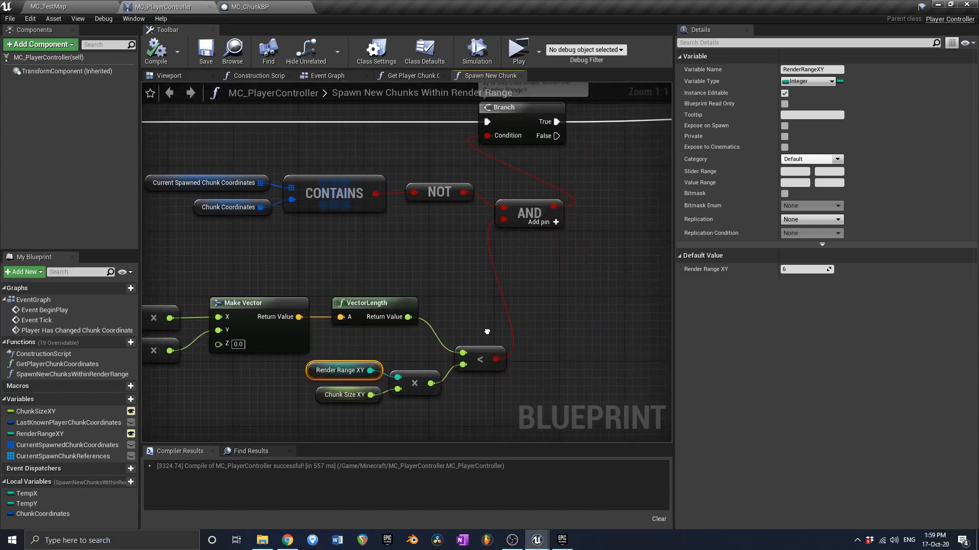
{"action": "left_click", "coordinate": [482, 352]}
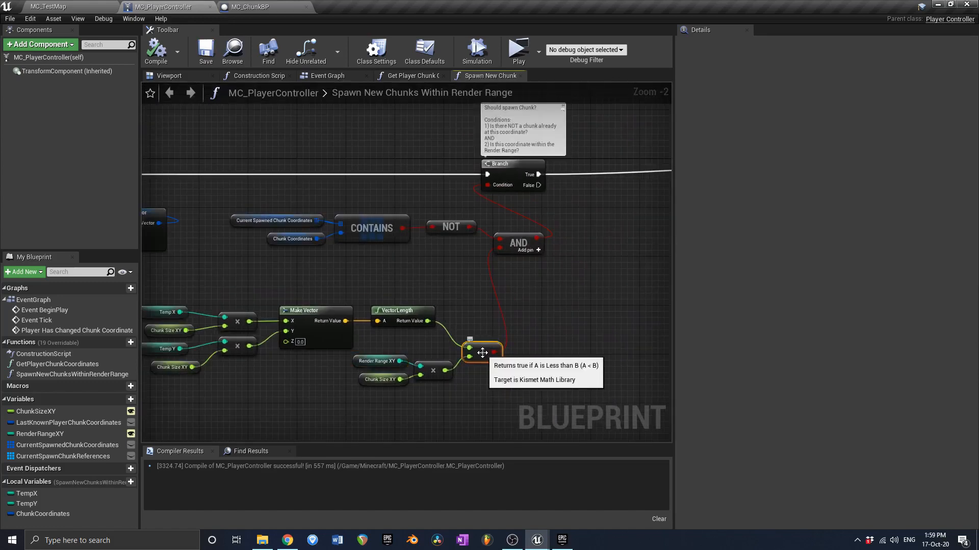
{"action": "scroll", "coordinate": [482, 352], "scroll_direction": "up", "scroll_amount": 2}
{"action": "key", "text": "Delete"}
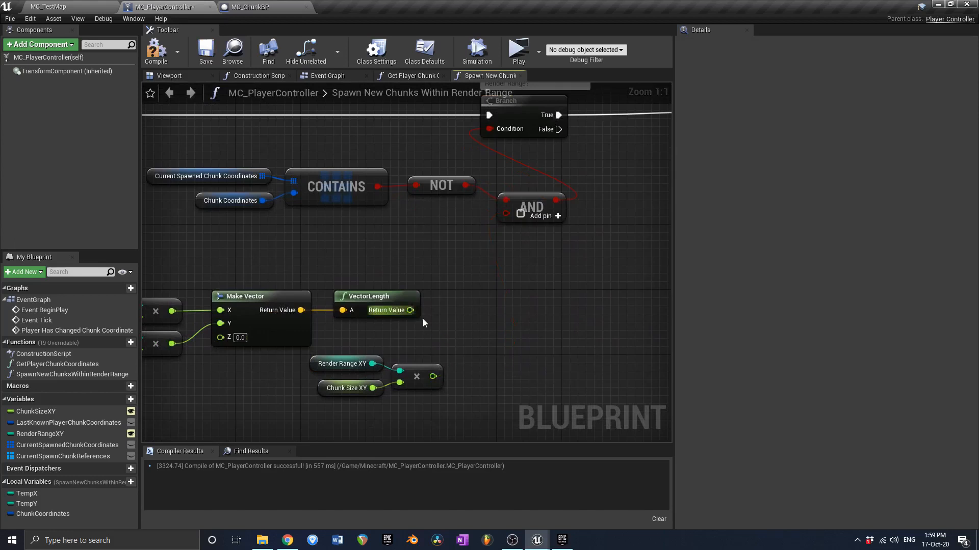
- Add a float less-than-or-equal (<=) node fed by VectorLength's return value
{"action": "left_click_drag", "start_coordinate": [410, 310], "coordinate": [450, 329]}
{"action": "type", "text": "less or"}
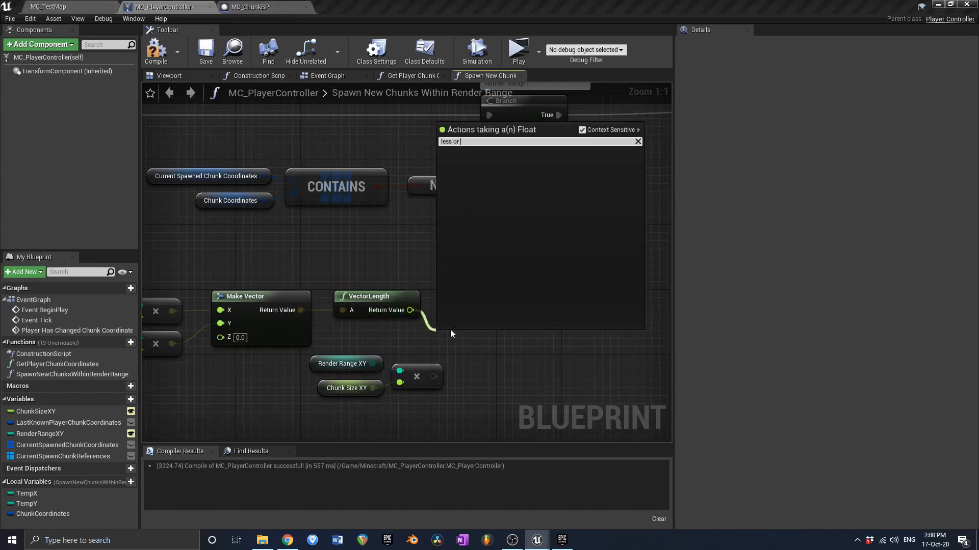
{"action": "key", "text": "BackSpace"}
{"action": "key", "text": "BackSpace"}
{"action": "key", "text": "BackSpace"}
{"action": "key", "text": "Down"}
{"action": "key", "text": "Return"}
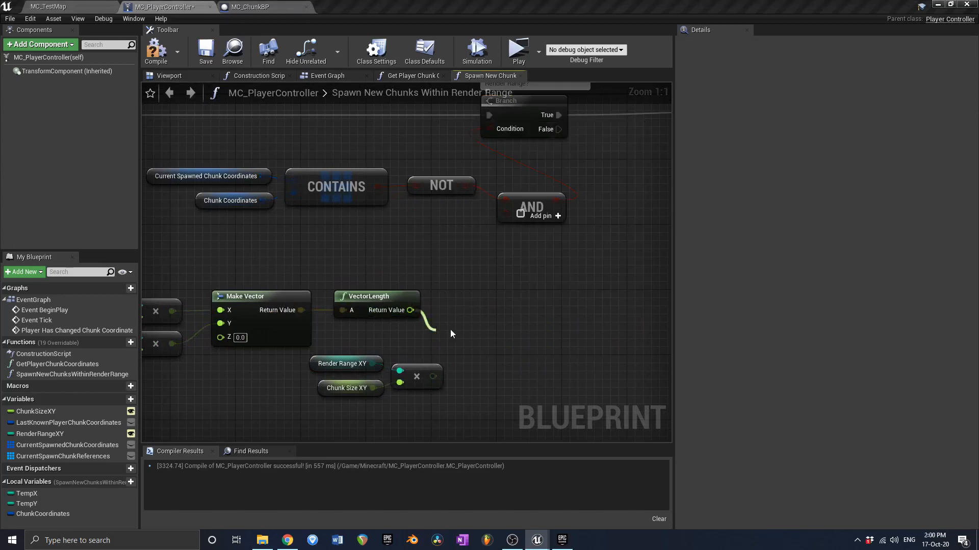
- Connect the render range product to the <= node's second input and its result to the AND node's second input, and save
{"action": "left_click_drag", "start_coordinate": [448, 351], "coordinate": [433, 377]}
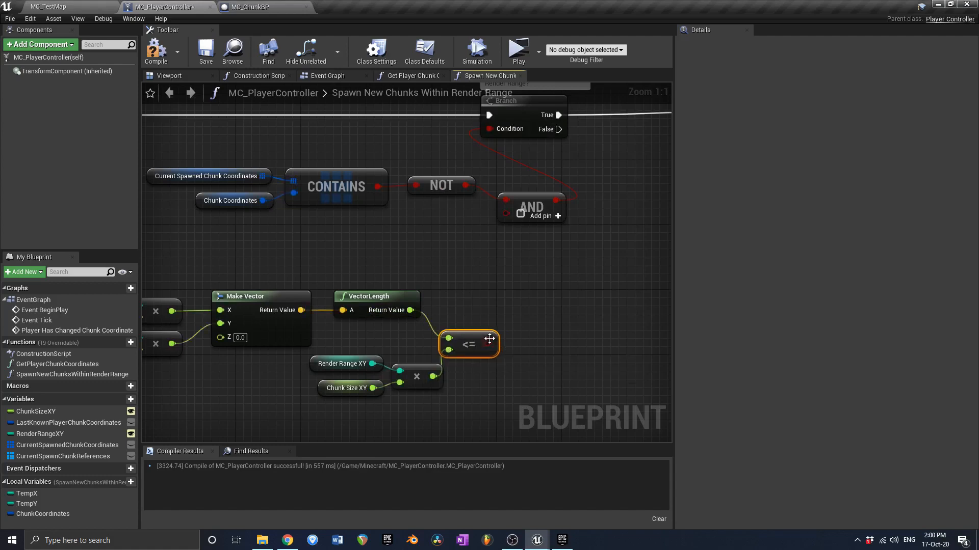
{"action": "left_click_drag", "start_coordinate": [488, 344], "coordinate": [505, 213]}
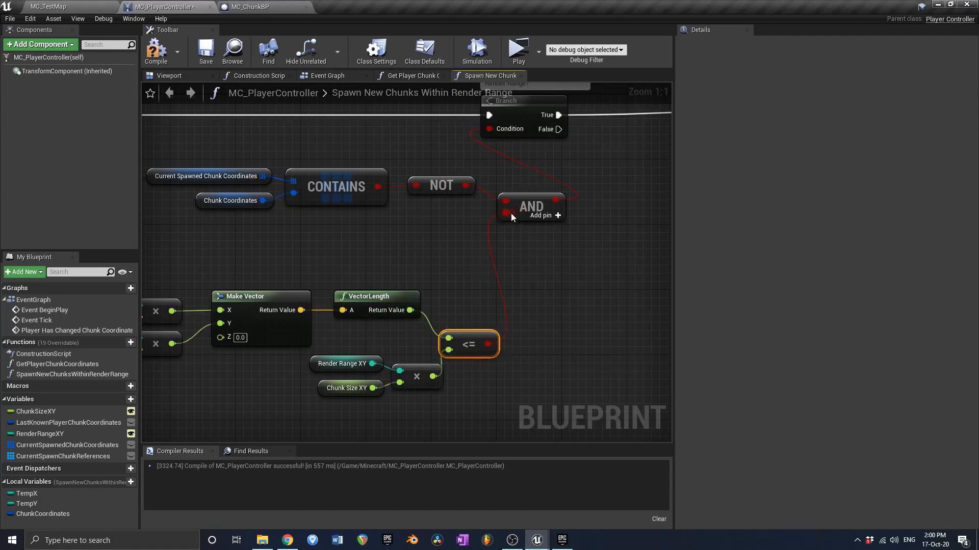
{"action": "left_click", "coordinate": [206, 50]}
- Play the test map, run and jump in several directions to check chunk spawning with the new comparison, and end the session
{"action": "left_click", "coordinate": [70, 6]}
{"action": "left_click", "coordinate": [382, 50]}
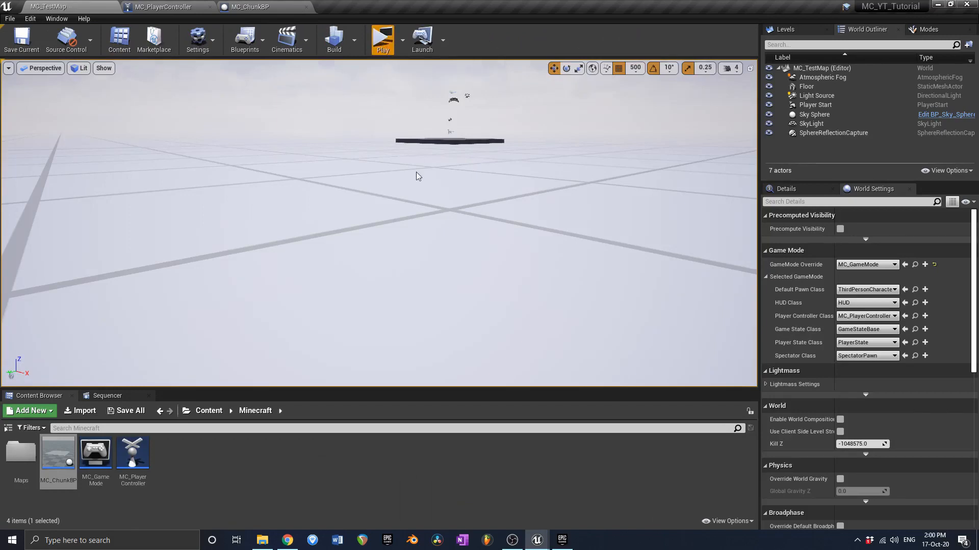
{"action": "key", "text": "w"}
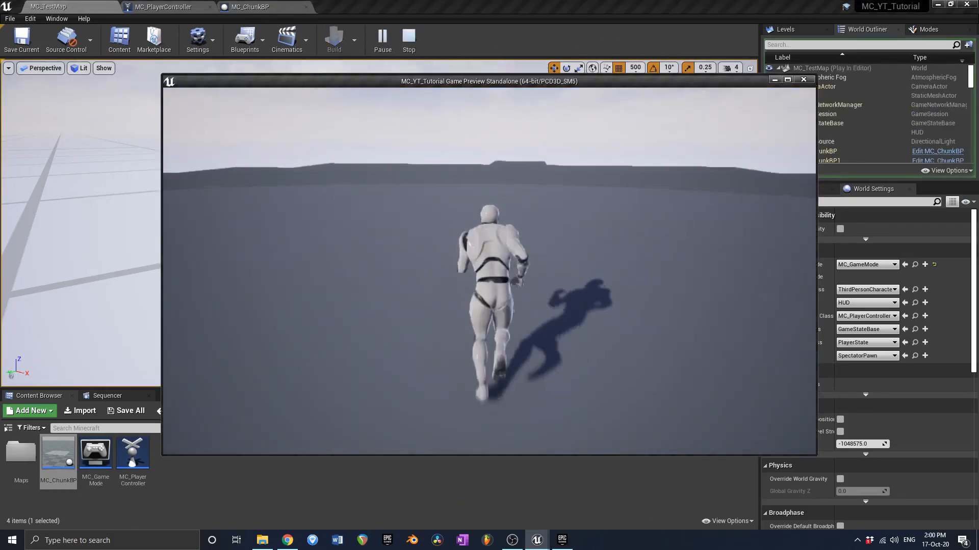
{"action": "key", "text": "space"}
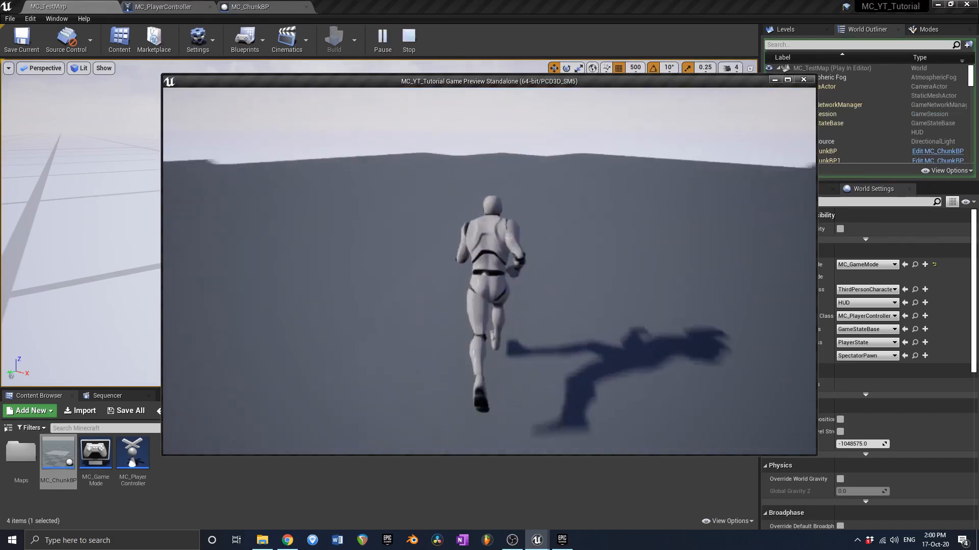
{"action": "key", "text": "s"}
{"action": "key", "text": "d"}
{"action": "key", "text": "s"}
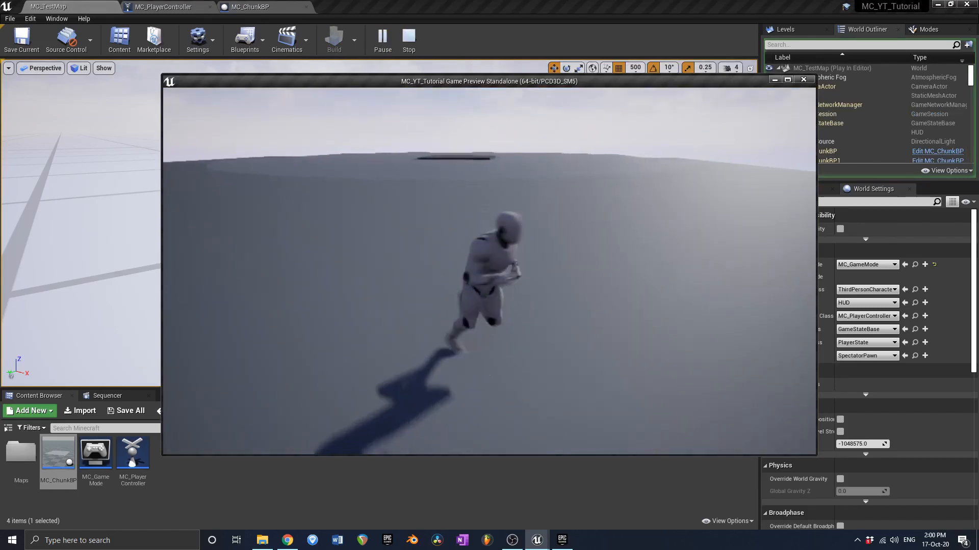
{"action": "key", "text": "Escape"}
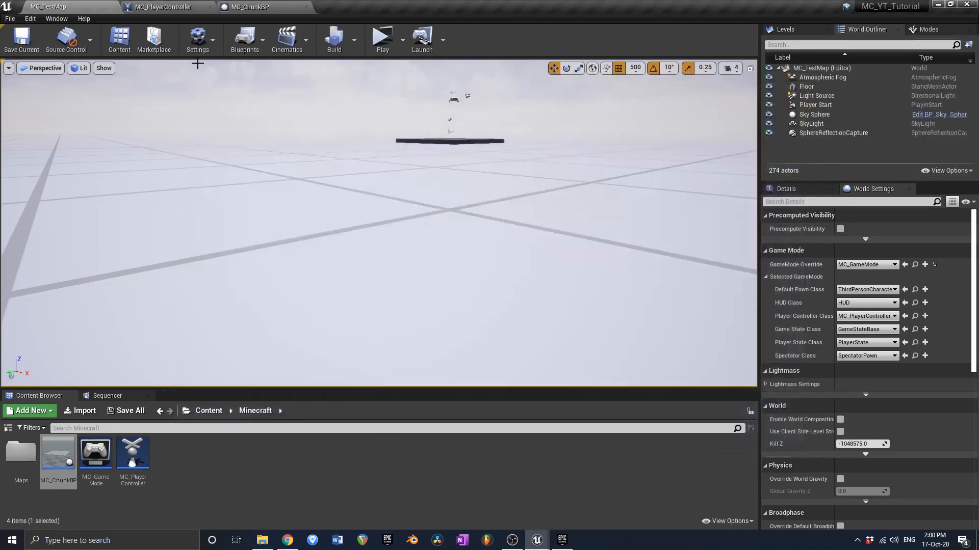
- Move the whole render range comparison node group in MC_PlayerController closer beneath the Contains and AND nodes
{"action": "left_click", "coordinate": [186, 5]}
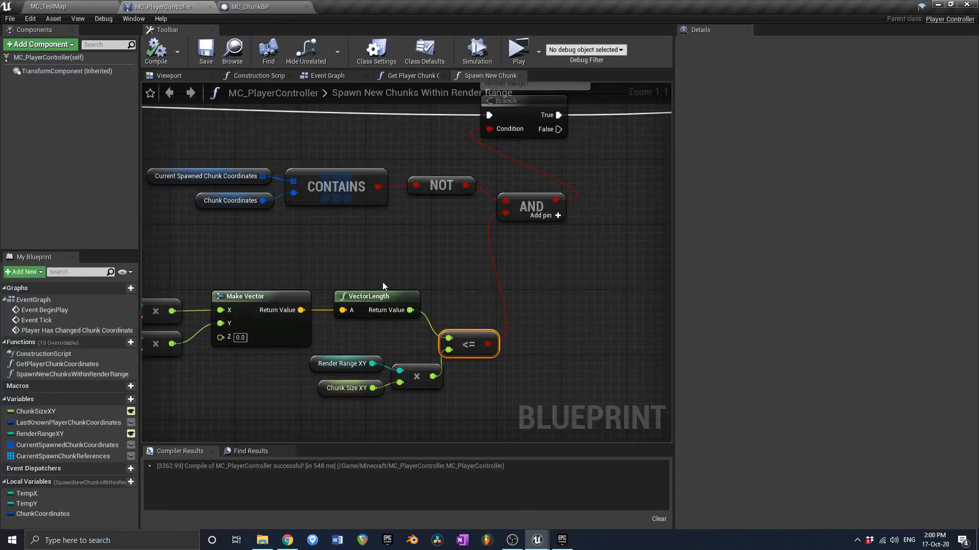
{"action": "scroll", "coordinate": [455, 278], "scroll_direction": "down", "scroll_amount": 8}
{"action": "scroll", "coordinate": [454, 276], "scroll_direction": "up", "scroll_amount": 5}
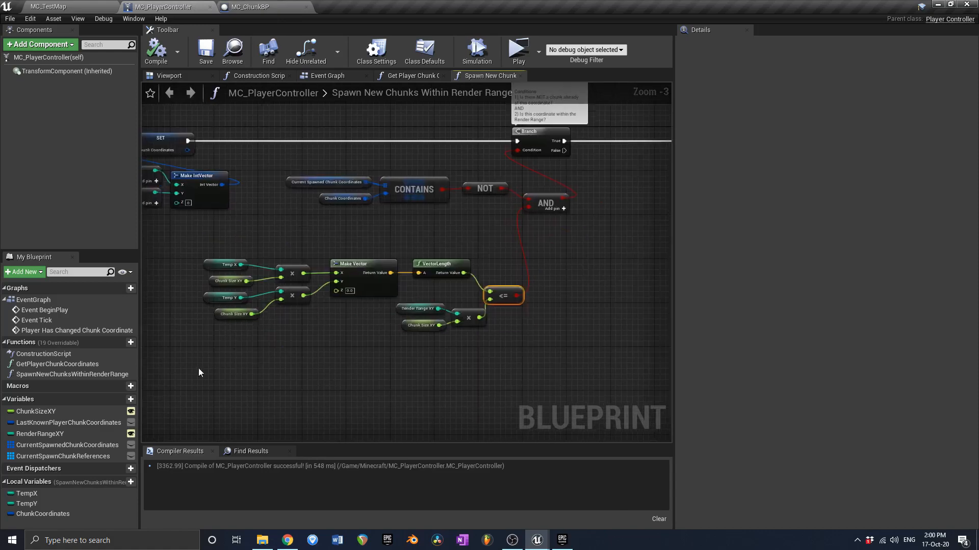
{"action": "left_click_drag", "start_coordinate": [199, 373], "coordinate": [546, 264]}
{"action": "left_click_drag", "start_coordinate": [451, 262], "coordinate": [511, 234]}
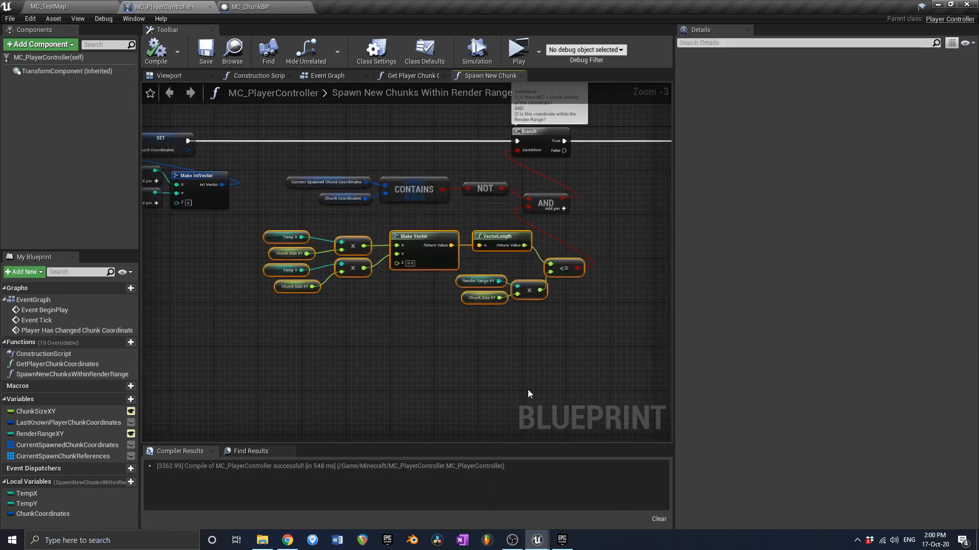
{"action": "left_click", "coordinate": [512, 540]}
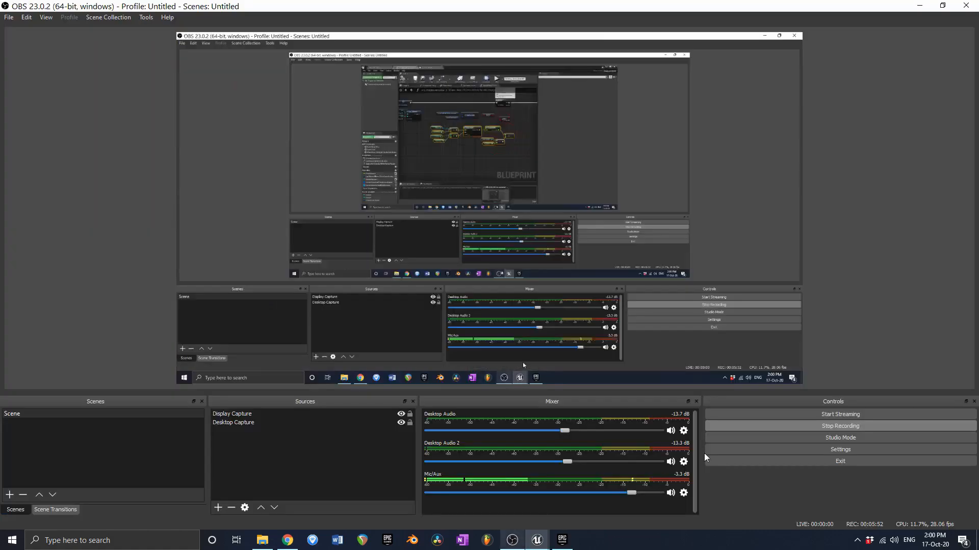
{"action": "left_click", "coordinate": [843, 426]}
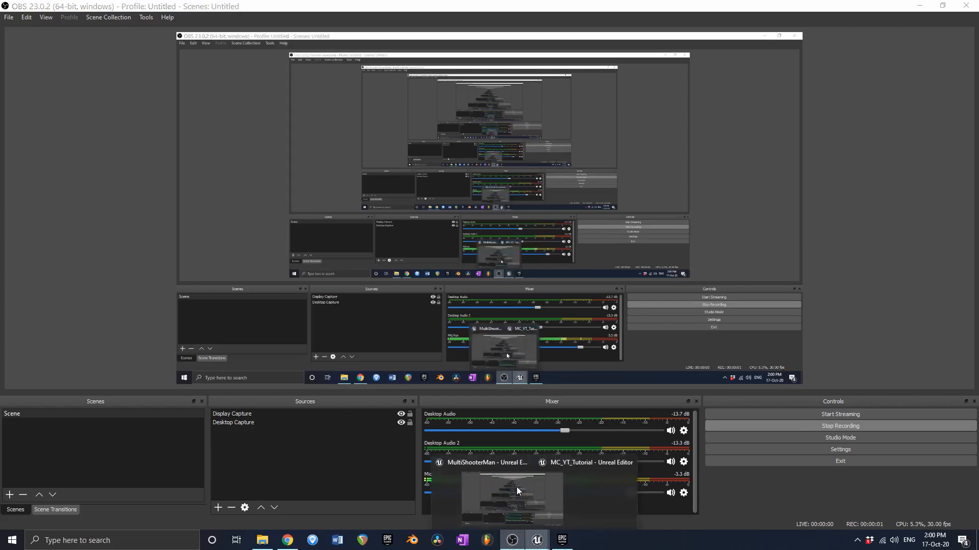
{"action": "left_click", "coordinate": [601, 497]}
- Group the Branch and all its condition nodes in a comment box titled "Should Spawn chunk?" and save the blueprint
{"action": "right_click_drag", "start_coordinate": [398, 308], "coordinate": [393, 326]}
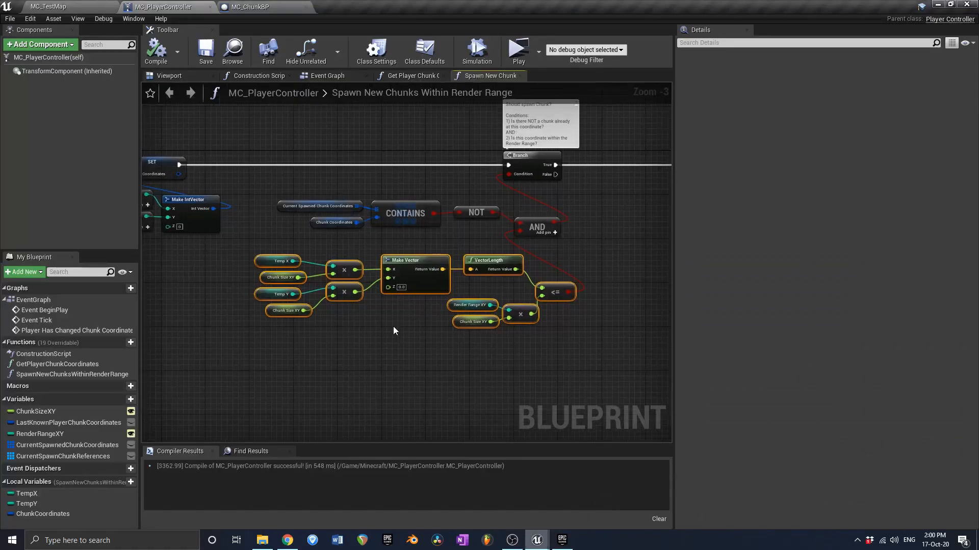
{"action": "scroll", "coordinate": [393, 326], "scroll_direction": "down", "scroll_amount": 2}
{"action": "left_click_drag", "start_coordinate": [323, 361], "coordinate": [496, 234]}
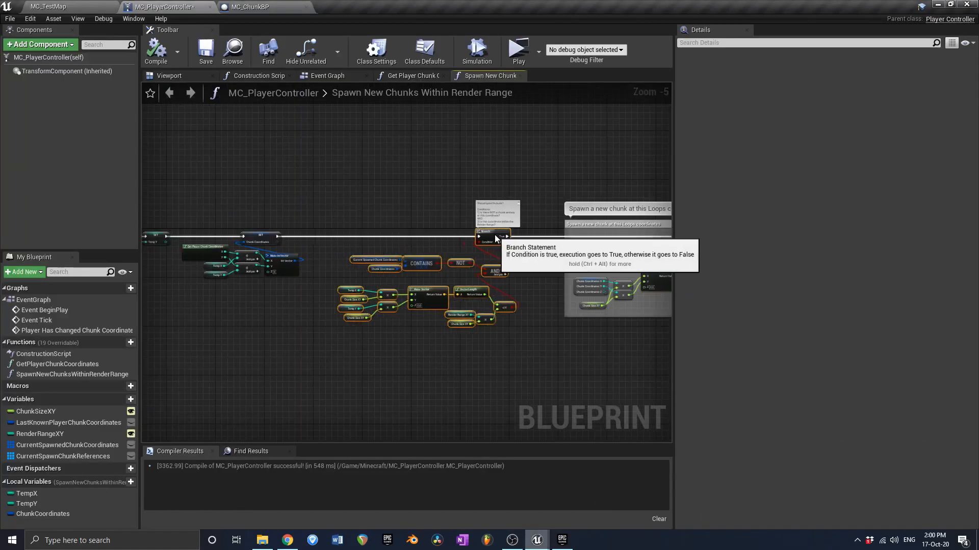
{"action": "right_click_drag", "start_coordinate": [534, 249], "coordinate": [468, 241]}
{"action": "scroll", "coordinate": [467, 255], "scroll_direction": "down", "scroll_amount": 1}
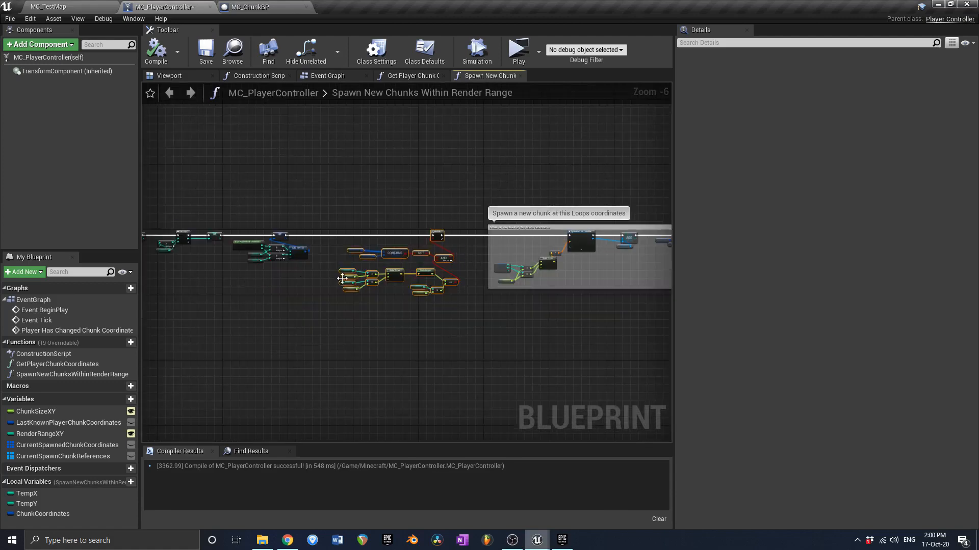
{"action": "key", "text": "c"}
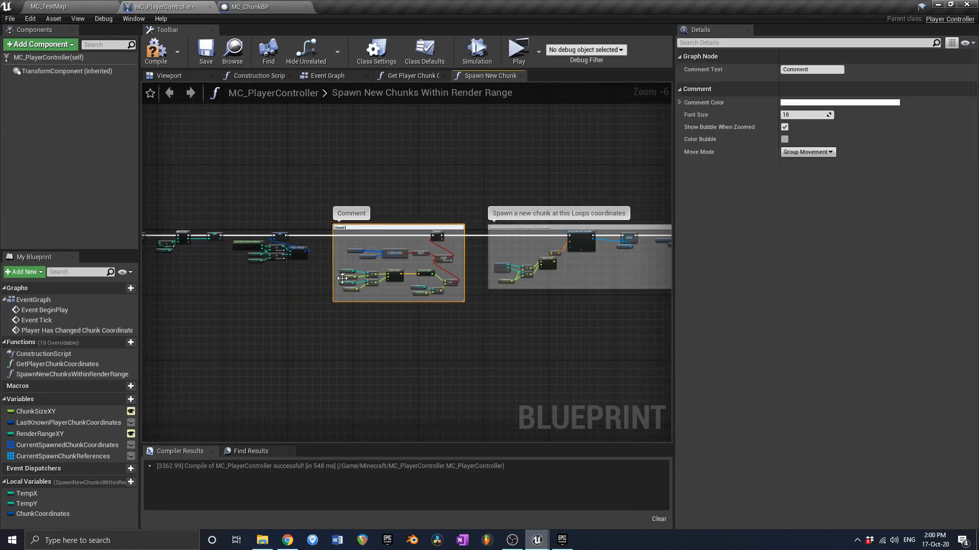
{"action": "type", "text": "Should Spawn chunk?"}
{"action": "key", "text": "Return"}
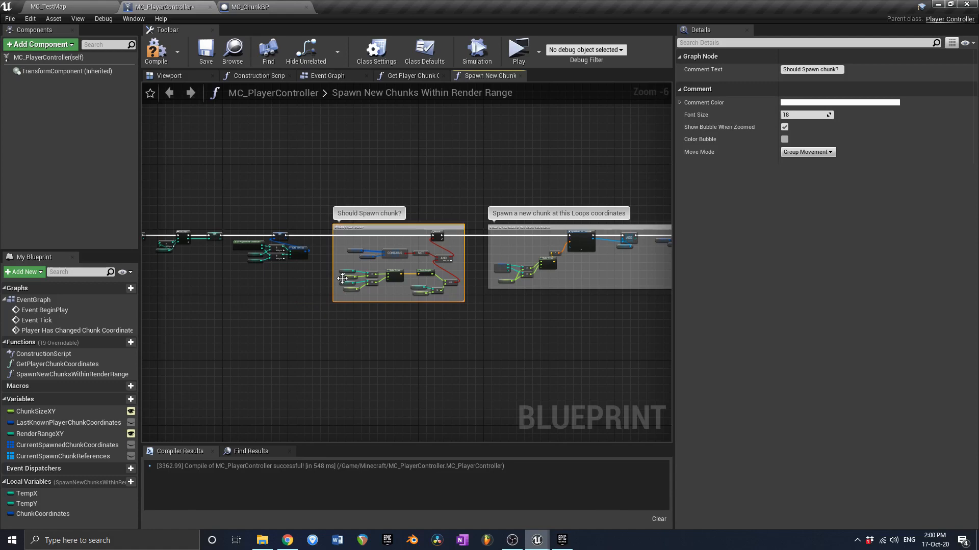
{"action": "left_click", "coordinate": [206, 51]}
- In the Event Graph, move the Spawn New Chunks Within Render Range call well to the right of the Player Has Changed Chunk Coordinates event
{"action": "right_click_drag", "start_coordinate": [572, 189], "coordinate": [448, 183]}
{"action": "scroll", "coordinate": [405, 278], "scroll_direction": "up", "scroll_amount": 3}
{"action": "right_click_drag", "start_coordinate": [498, 295], "coordinate": [455, 282]}
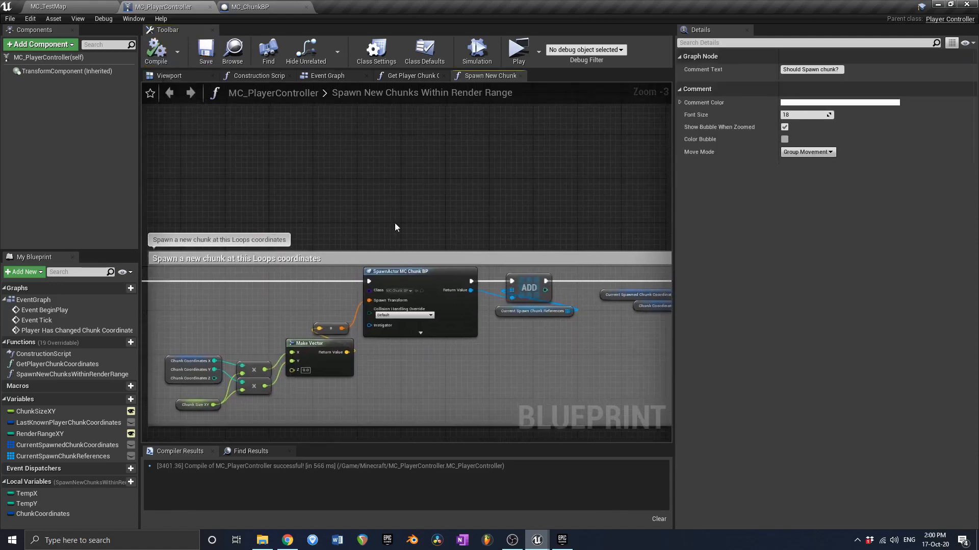
{"action": "left_click", "coordinate": [335, 75]}
{"action": "scroll", "coordinate": [316, 239], "scroll_direction": "down", "scroll_amount": 5}
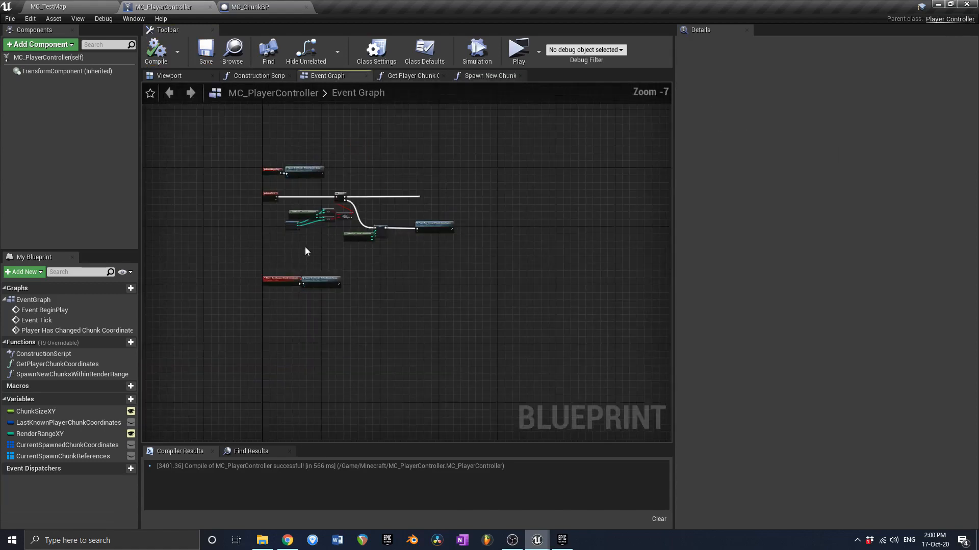
{"action": "scroll", "coordinate": [305, 247], "scroll_direction": "up", "scroll_amount": 2}
{"action": "scroll", "coordinate": [304, 246], "scroll_direction": "up", "scroll_amount": 1}
{"action": "scroll", "coordinate": [262, 318], "scroll_direction": "up", "scroll_amount": 3}
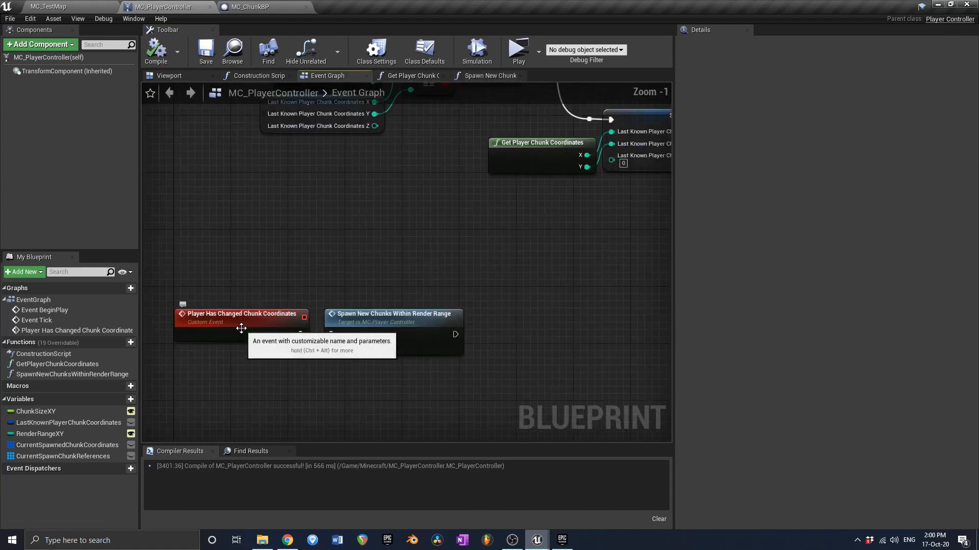
{"action": "right_click_drag", "start_coordinate": [502, 292], "coordinate": [393, 269]}
{"action": "right_click_drag", "start_coordinate": [295, 307], "coordinate": [299, 288]}
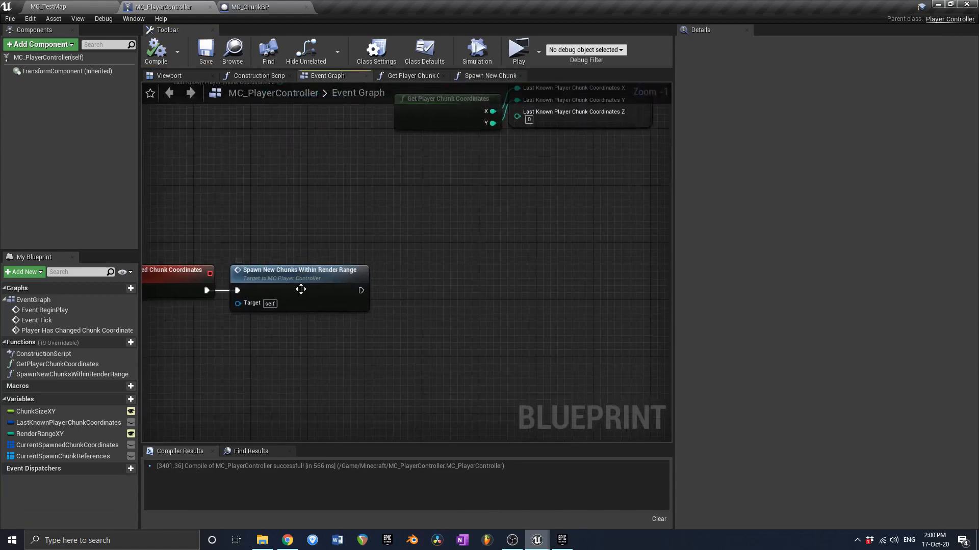
{"action": "left_click_drag", "start_coordinate": [299, 288], "coordinate": [645, 277]}
{"action": "scroll", "coordinate": [487, 305], "scroll_direction": "down", "scroll_amount": 2}
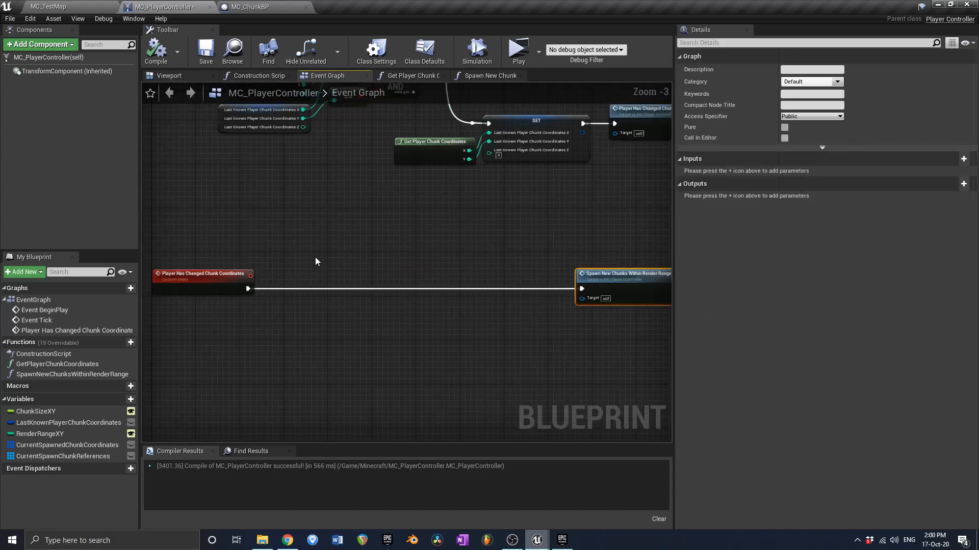
{"action": "right_click_drag", "start_coordinate": [316, 262], "coordinate": [321, 334]}
{"action": "right_click_drag", "start_coordinate": [337, 279], "coordinate": [348, 201]}
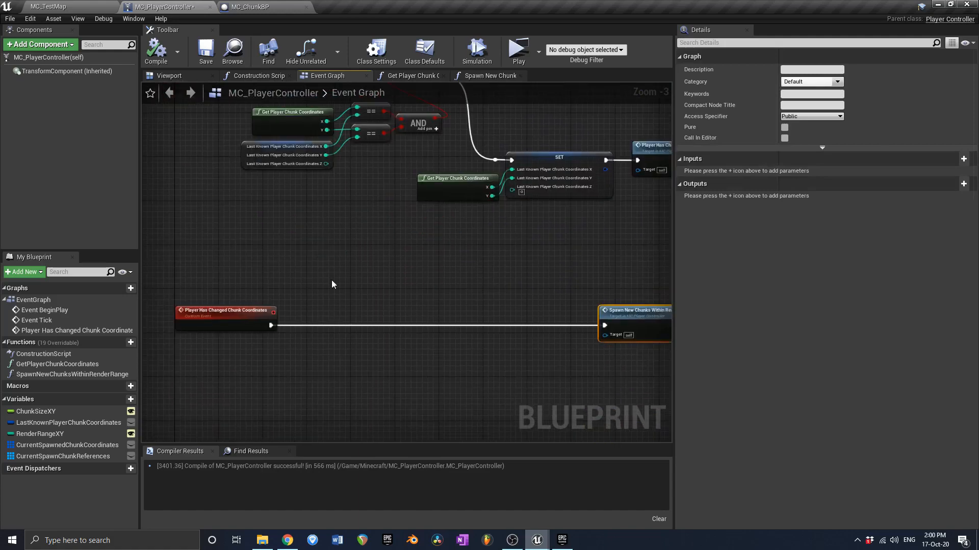
- Create a function named DestroyChunksOutsideRenderRange, then compile and save the blueprint
{"action": "left_click", "coordinate": [132, 343]}
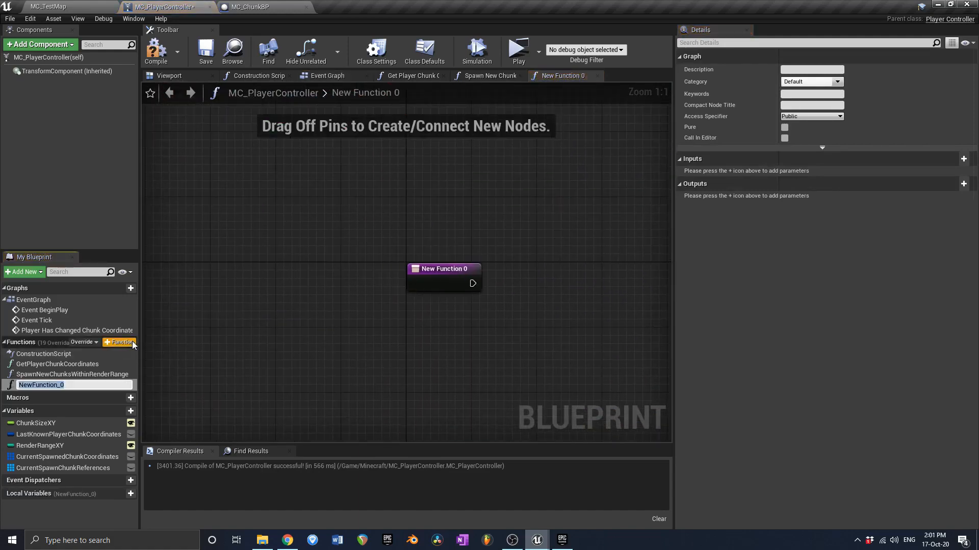
{"action": "type", "text": "DestroyChunksOutsideRenderRange"}
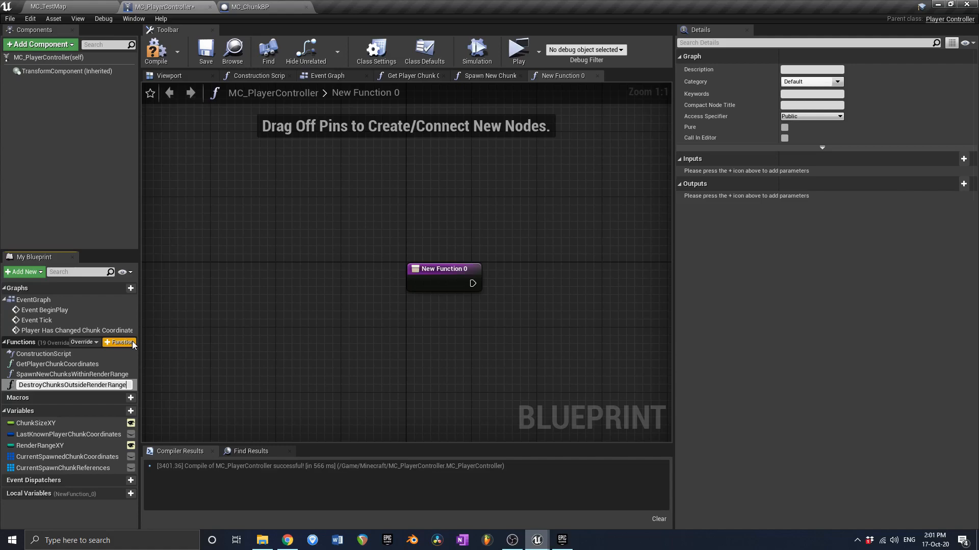
{"action": "key", "text": "Return"}
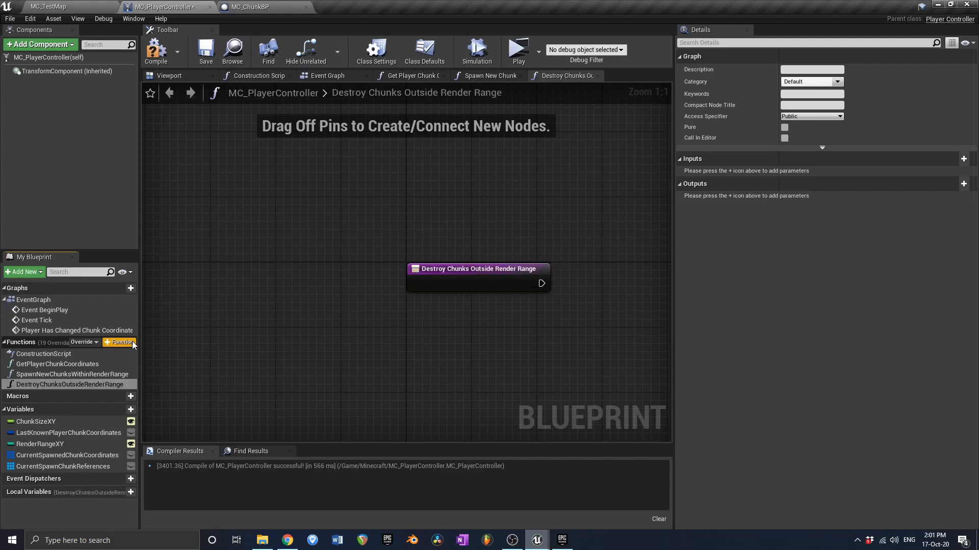
{"action": "right_click_drag", "start_coordinate": [447, 378], "coordinate": [314, 314]}
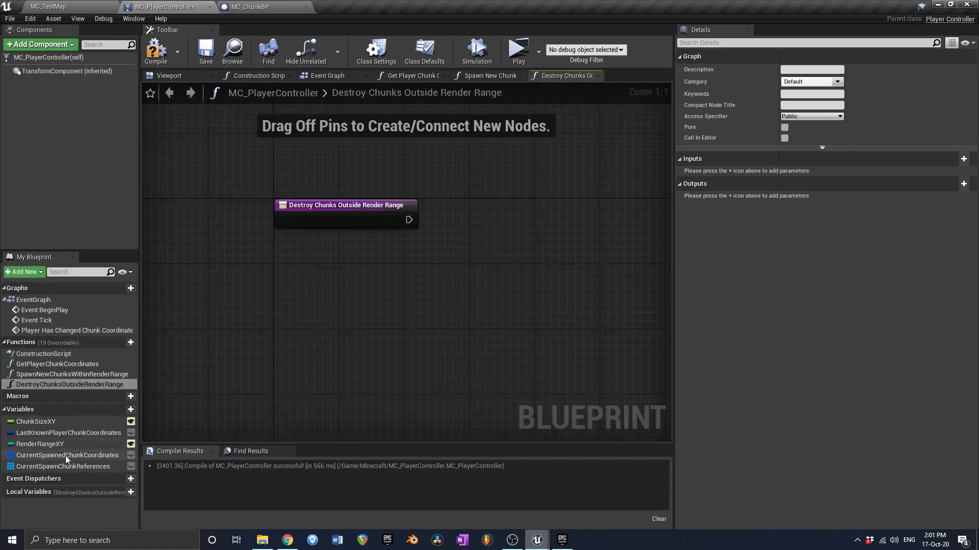
{"action": "left_click", "coordinate": [156, 50]}
{"action": "left_click", "coordinate": [205, 50]}
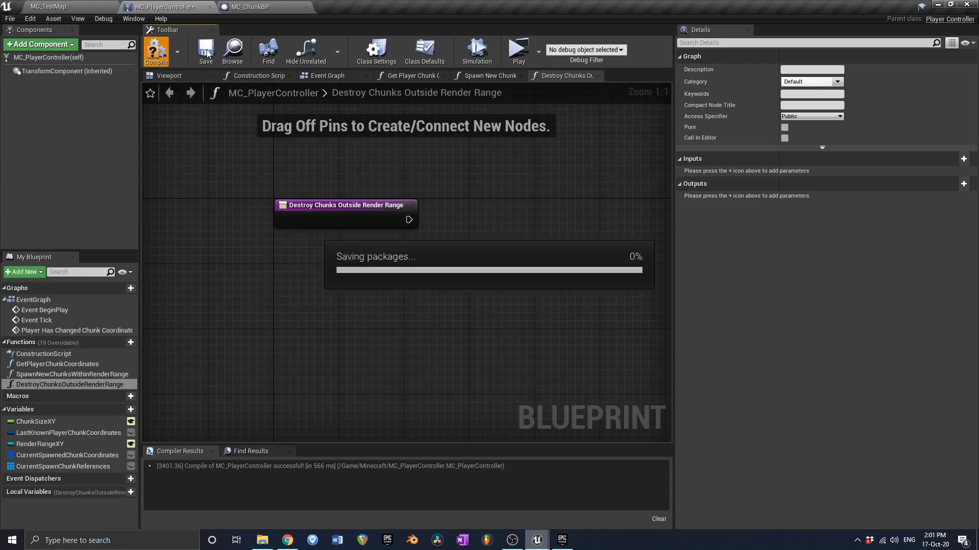
- Run a For Each Loop over CurrentSpawnedChunkCoordinates from the function's entry node, then compile and save
{"action": "left_click_drag", "start_coordinate": [72, 454], "coordinate": [277, 270], "text": "ctrl"}
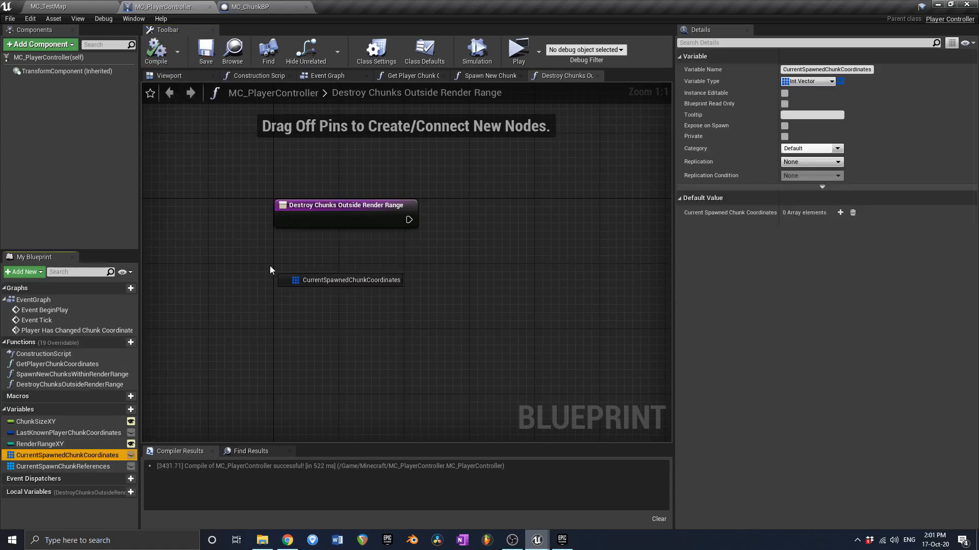
{"action": "left_click_drag", "start_coordinate": [390, 272], "coordinate": [412, 220]}
{"action": "type", "text": "for each loop"}
{"action": "key", "text": "Return"}
{"action": "left_click_drag", "start_coordinate": [499, 205], "coordinate": [497, 211]}
{"action": "left_click_drag", "start_coordinate": [372, 273], "coordinate": [396, 257]}
{"action": "right_click_drag", "start_coordinate": [576, 227], "coordinate": [527, 227]}
{"action": "left_click_drag", "start_coordinate": [501, 234], "coordinate": [564, 242]}
{"action": "right_click_drag", "start_coordinate": [544, 177], "coordinate": [374, 182]}
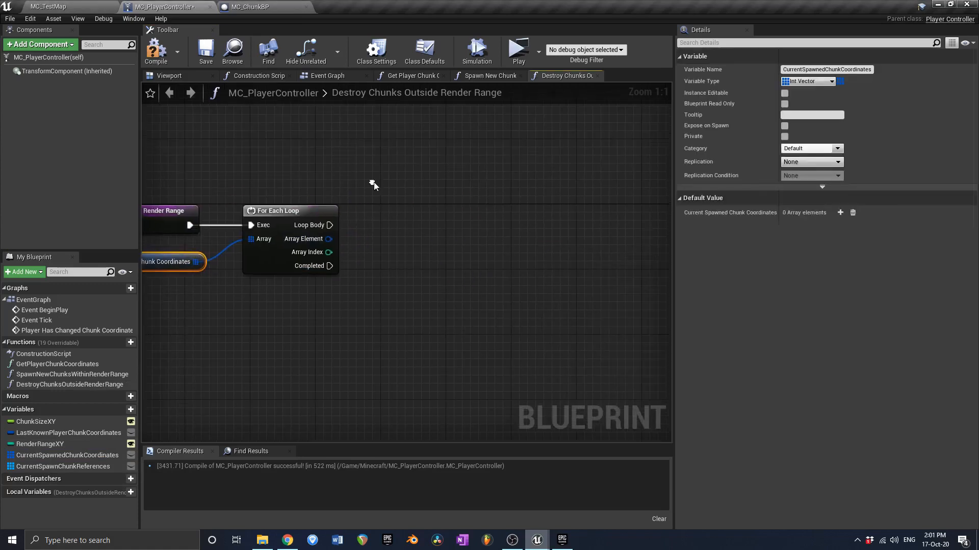
{"action": "left_click", "coordinate": [379, 248]}
{"action": "right_click_drag", "start_coordinate": [379, 252], "coordinate": [446, 252]}
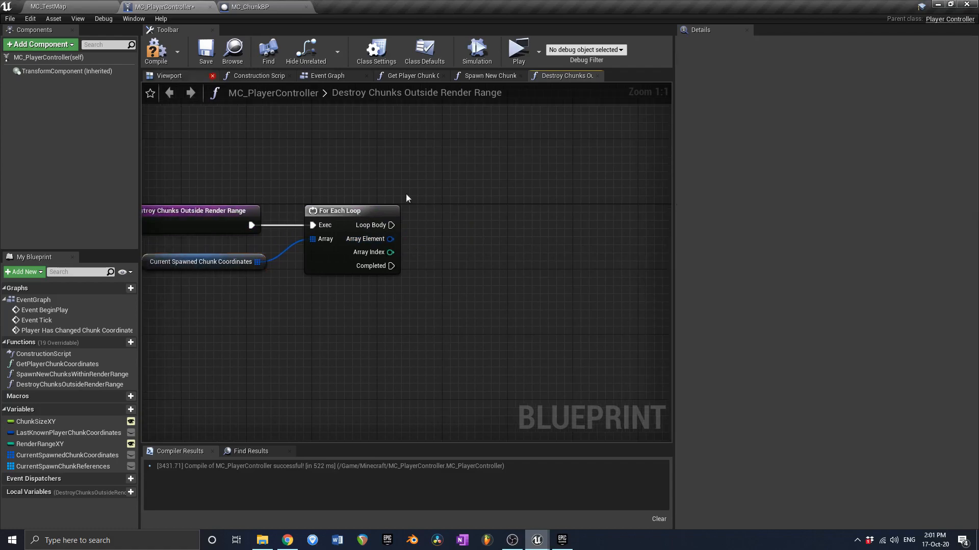
{"action": "left_click", "coordinate": [163, 58]}
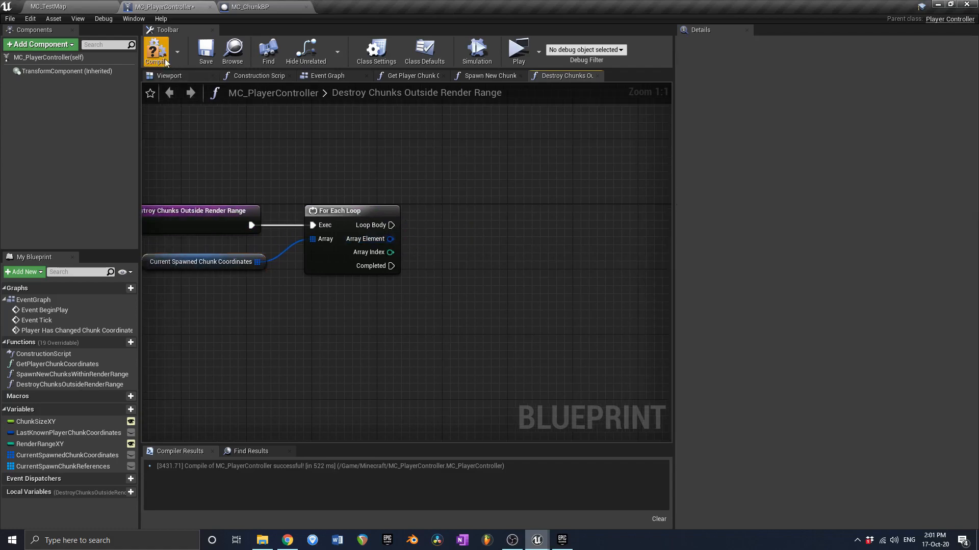
{"action": "left_click", "coordinate": [206, 57]}
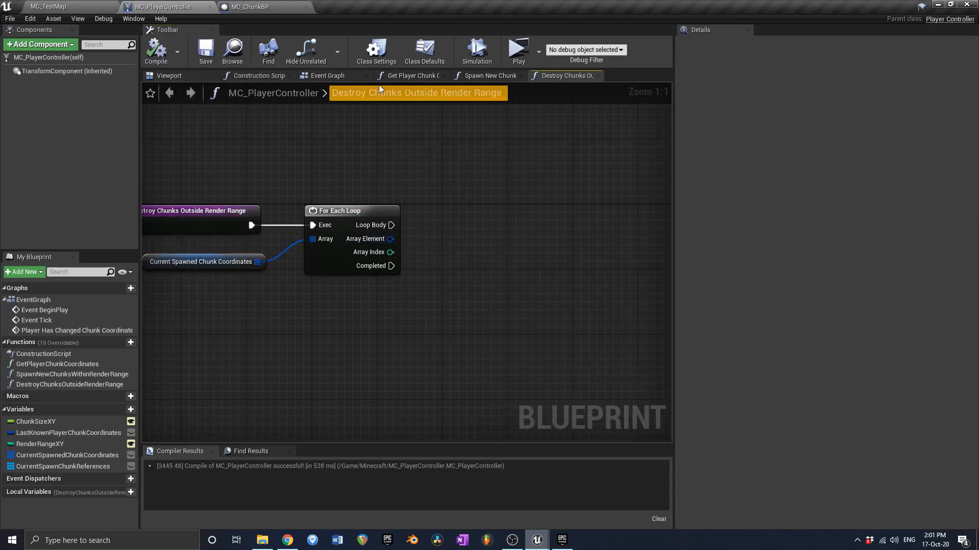
- Review the Event Graph and the render range comparison nodes in the Spawn New Chunks Within Render Range function
{"action": "left_click", "coordinate": [337, 75]}
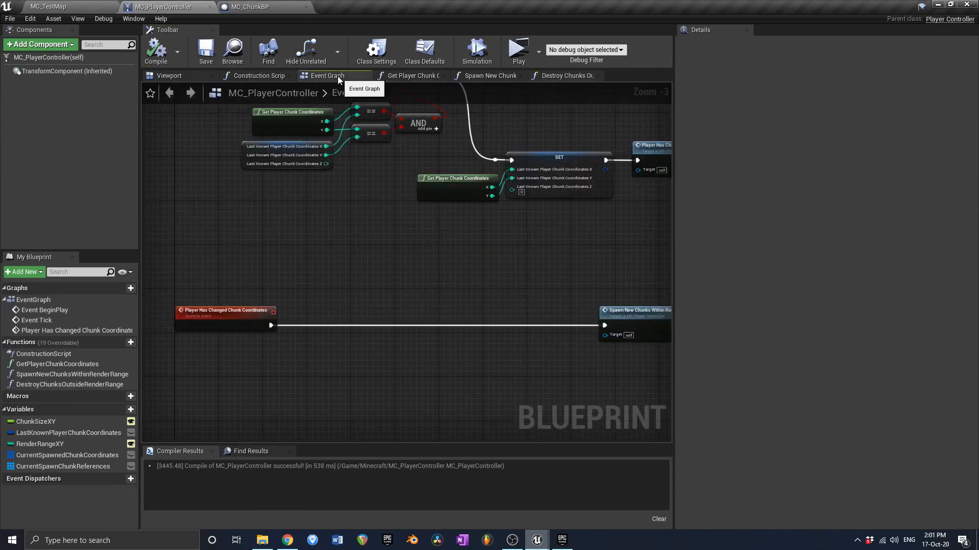
{"action": "left_click", "coordinate": [422, 75]}
{"action": "left_click", "coordinate": [489, 75]}
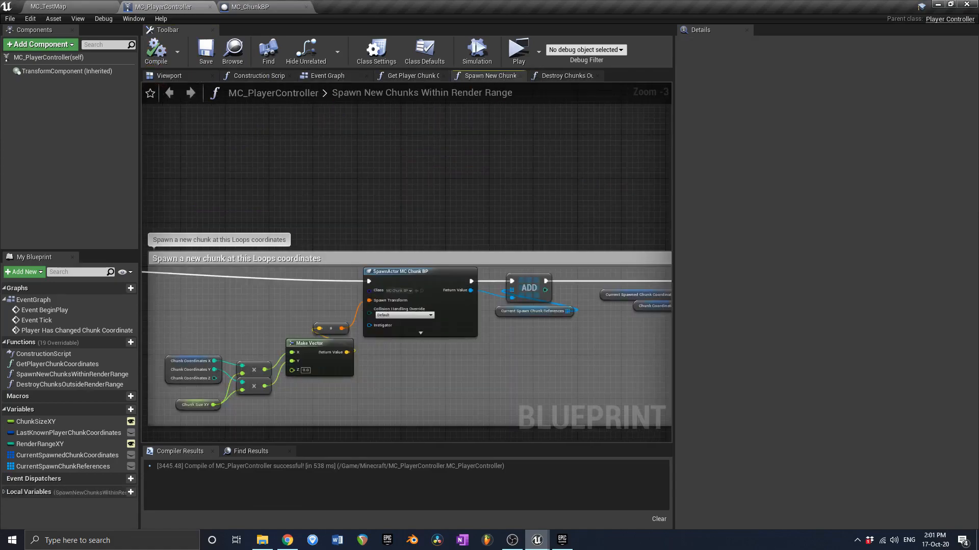
{"action": "scroll", "coordinate": [377, 254], "scroll_direction": "down", "scroll_amount": 5}
{"action": "double_click", "coordinate": [376, 252]}
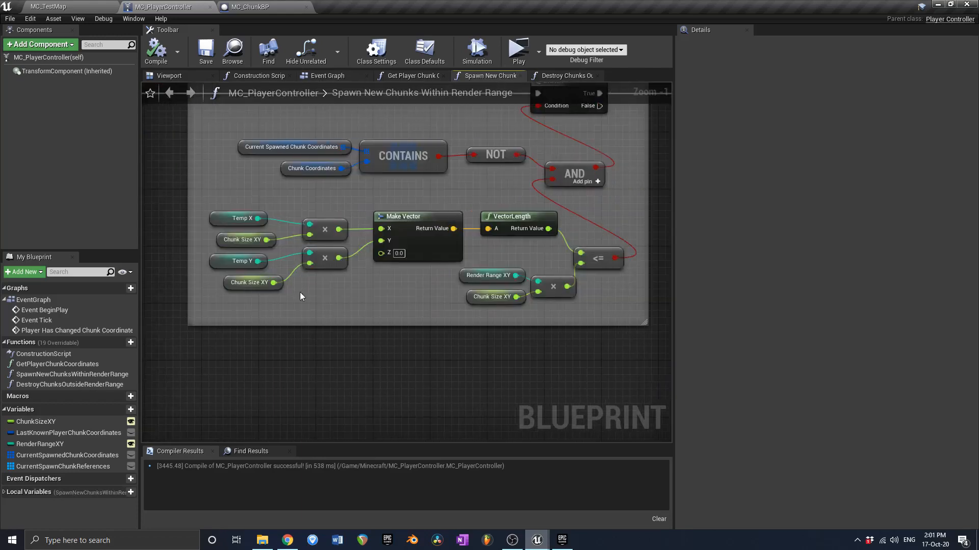
{"action": "left_click", "coordinate": [332, 78]}
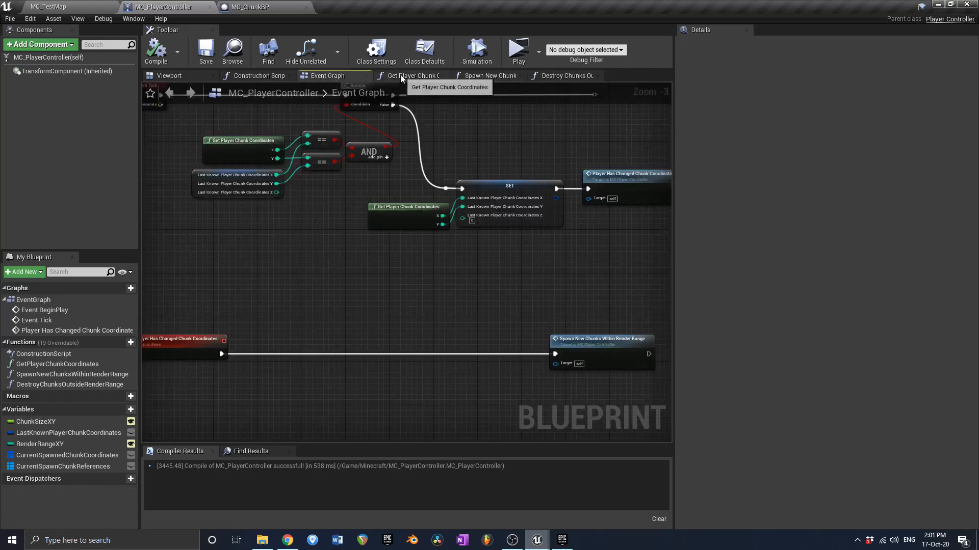
{"action": "scroll", "coordinate": [407, 130], "scroll_direction": "down", "scroll_amount": 1}
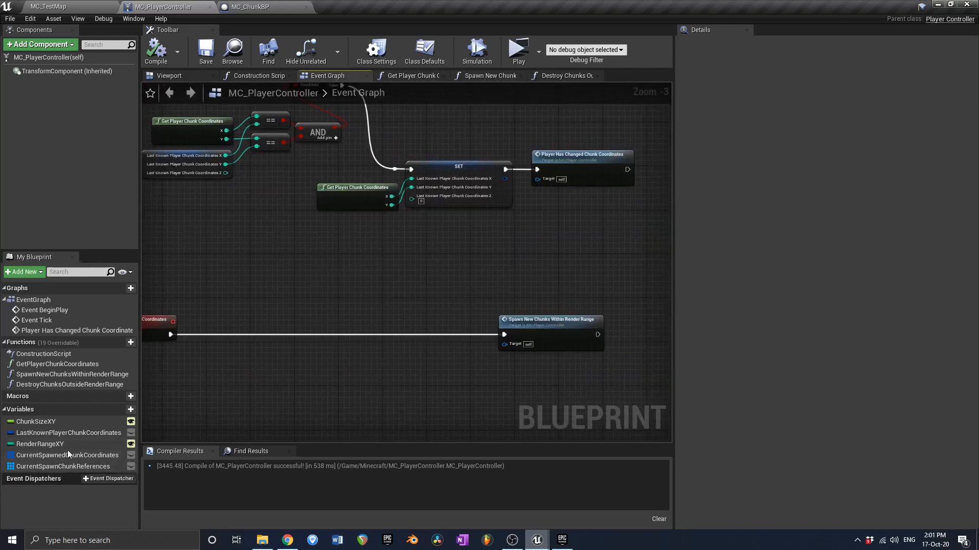
- In DestroyChunksOutsideRenderRange, split the loop's Array Element with a Break IntVector node placed beside the loop
{"action": "double_click", "coordinate": [40, 385]}
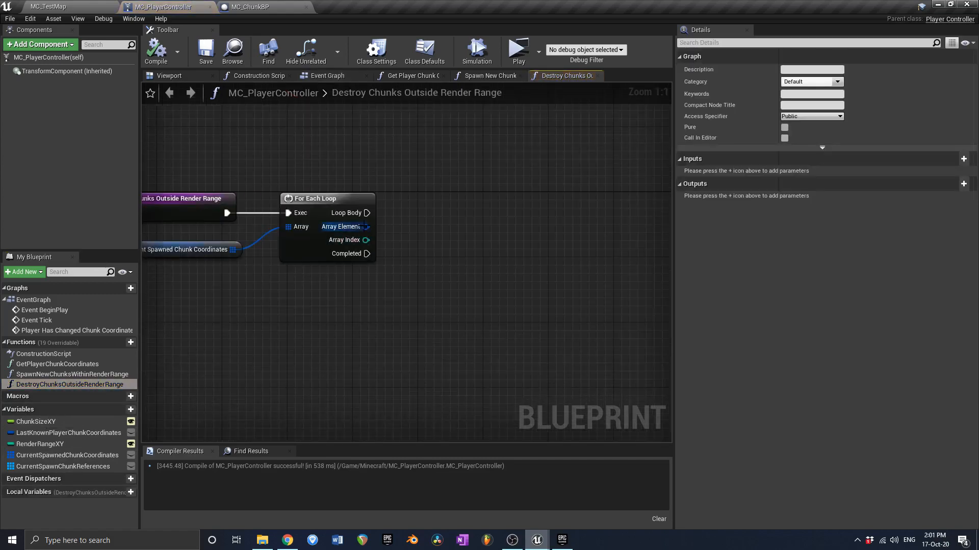
{"action": "left_click_drag", "start_coordinate": [366, 227], "coordinate": [442, 253]}
{"action": "key", "text": "Return"}
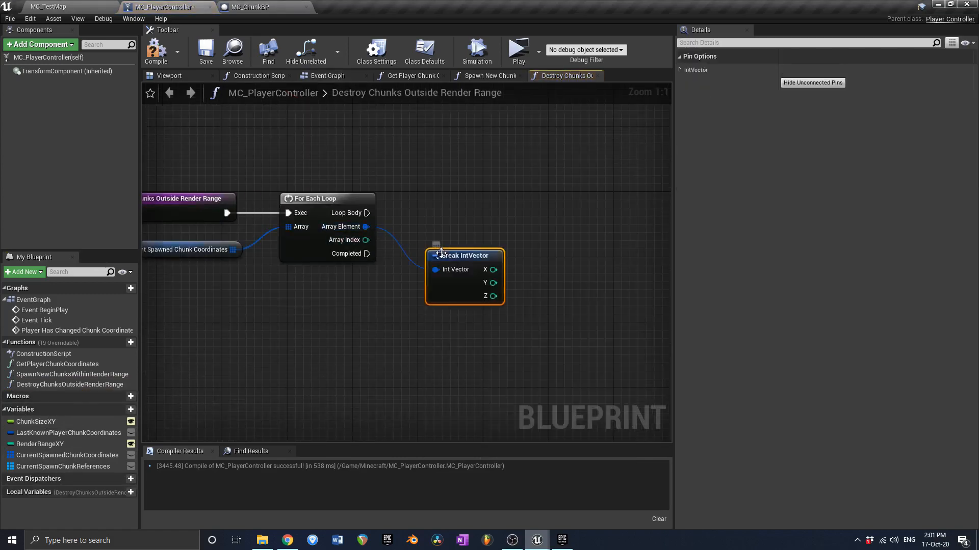
{"action": "right_click_drag", "start_coordinate": [467, 256], "coordinate": [451, 259]}
{"action": "left_click_drag", "start_coordinate": [451, 259], "coordinate": [436, 259]}
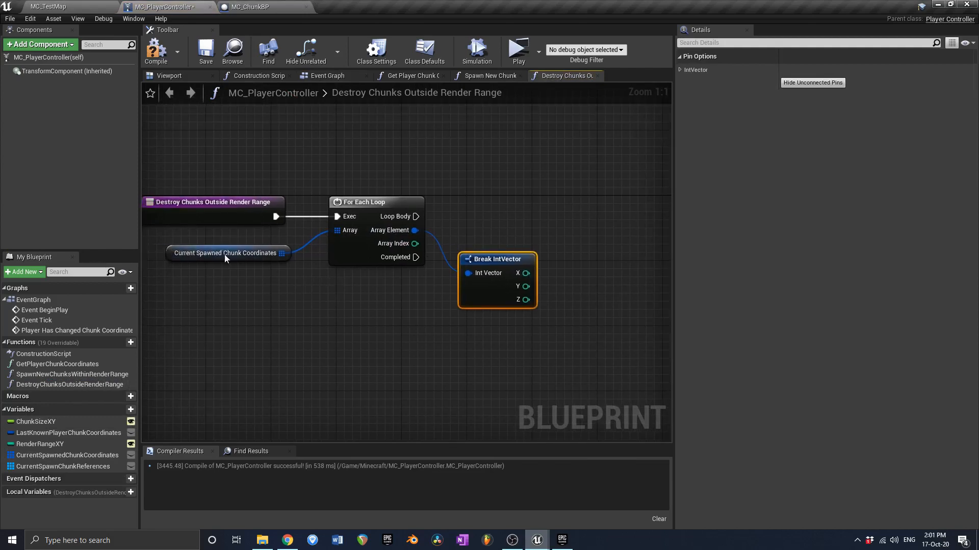
{"action": "left_click", "coordinate": [224, 255]}
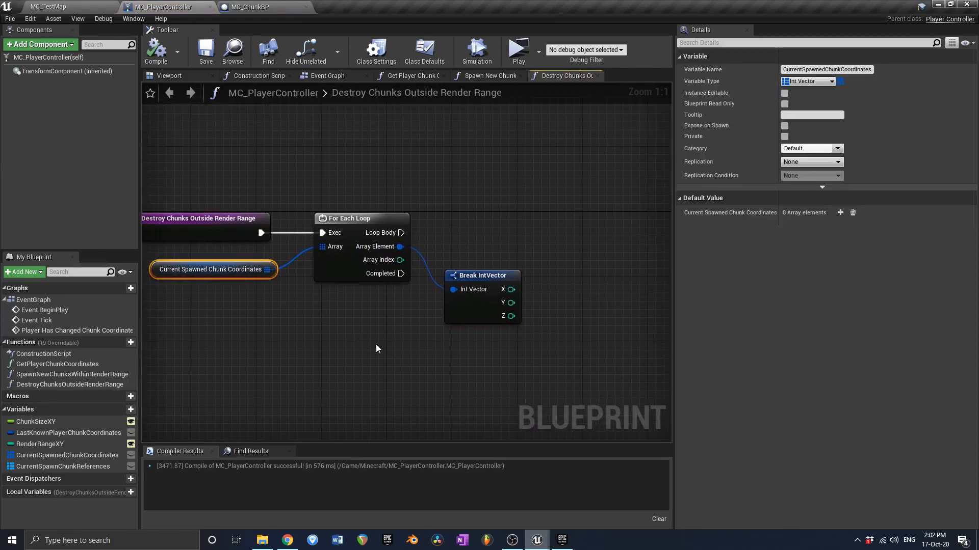
{"action": "left_click", "coordinate": [376, 349]}
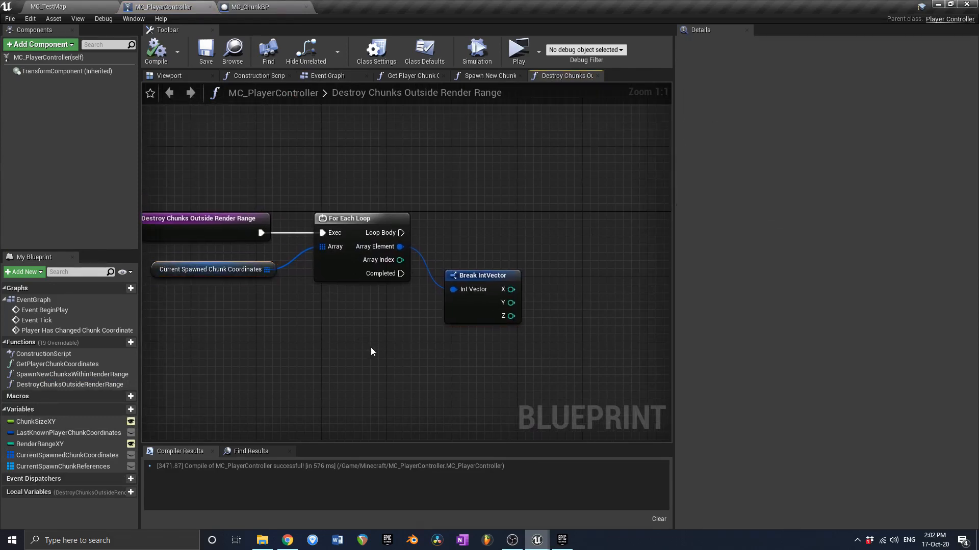
- Add an integer * float multiplication node fed by the Break IntVector's X output
{"action": "left_click_drag", "start_coordinate": [511, 289], "coordinate": [591, 291]}
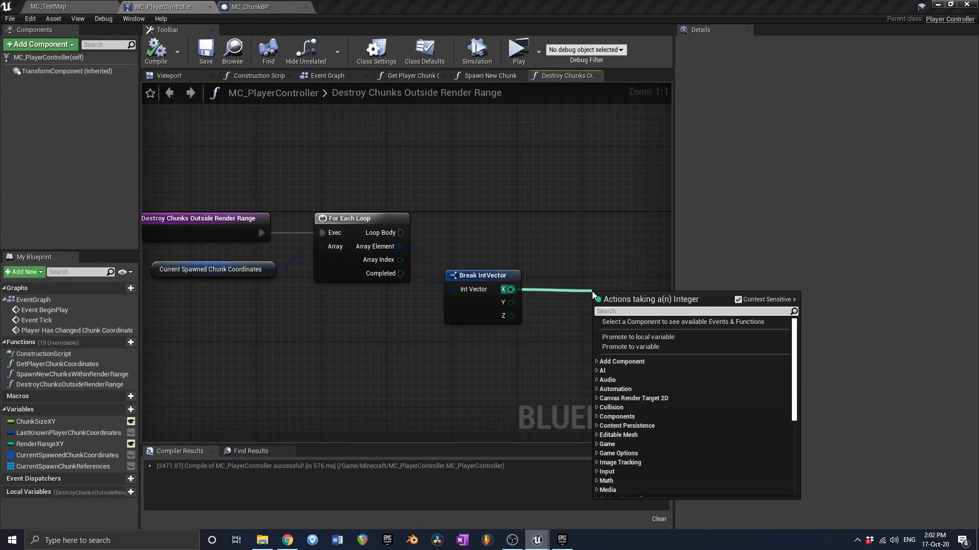
{"action": "type", "text": "* float"}
{"action": "key", "text": "Return"}
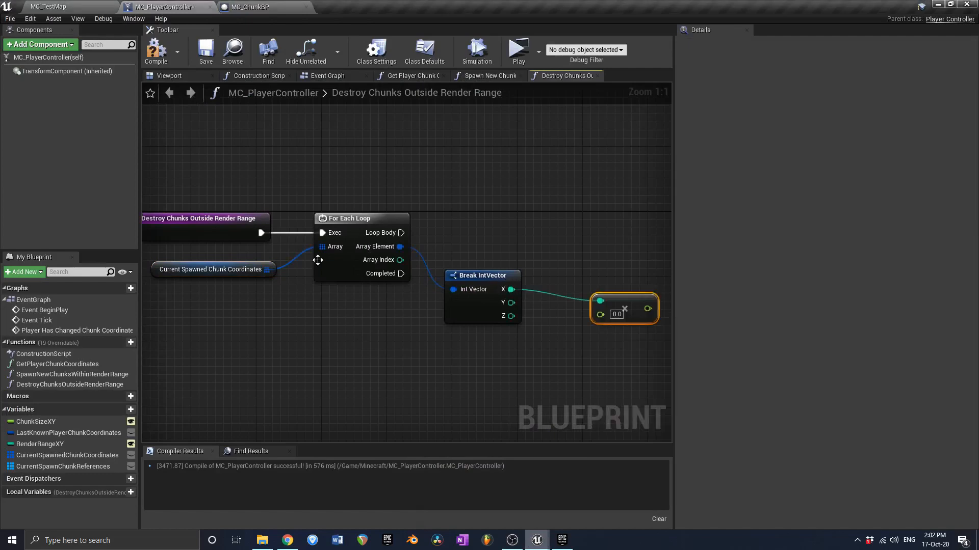
- Place the multiplication node farther from Break IntVector and connect ChunkSizeXY as its second input
{"action": "right_click_drag", "start_coordinate": [404, 297], "coordinate": [323, 290]}
{"action": "left_click_drag", "start_coordinate": [566, 291], "coordinate": [642, 279]}
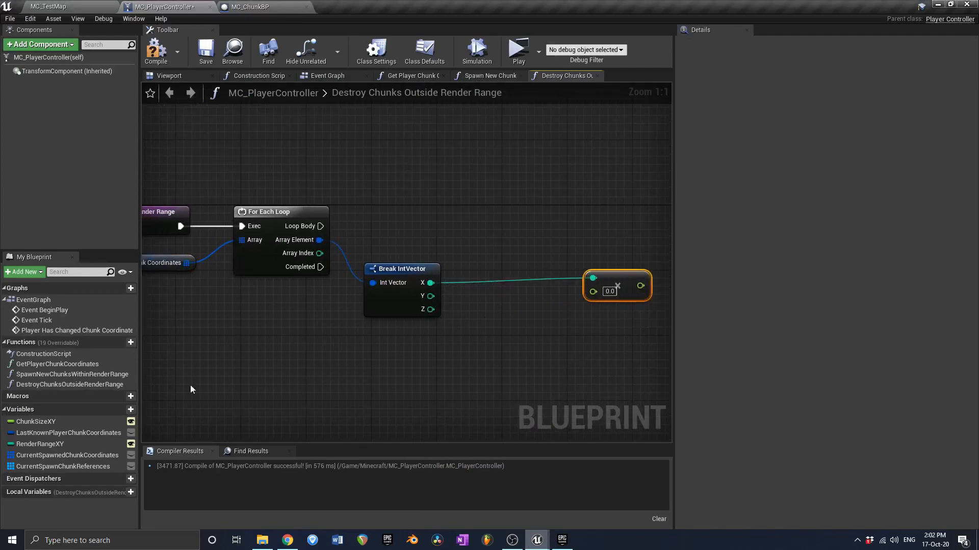
{"action": "left_click_drag", "start_coordinate": [56, 422], "coordinate": [600, 292]}
{"action": "right_click_drag", "start_coordinate": [553, 315], "coordinate": [524, 304]}
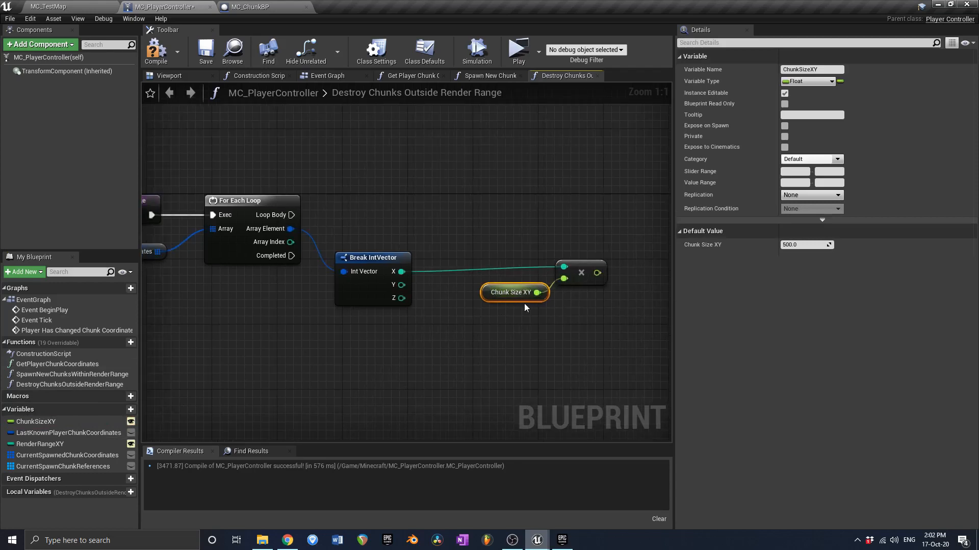
- Duplicate the multiplication with its Chunk Size XY node, feed it the Break IntVector's Y output, and move both pairs closer to the Break node
{"action": "left_click", "coordinate": [571, 280], "text": "ctrl"}
{"action": "key", "text": "ctrl+w"}
{"action": "left_click_drag", "start_coordinate": [401, 285], "coordinate": [579, 320]}
{"action": "left_click_drag", "start_coordinate": [527, 352], "coordinate": [576, 240]}
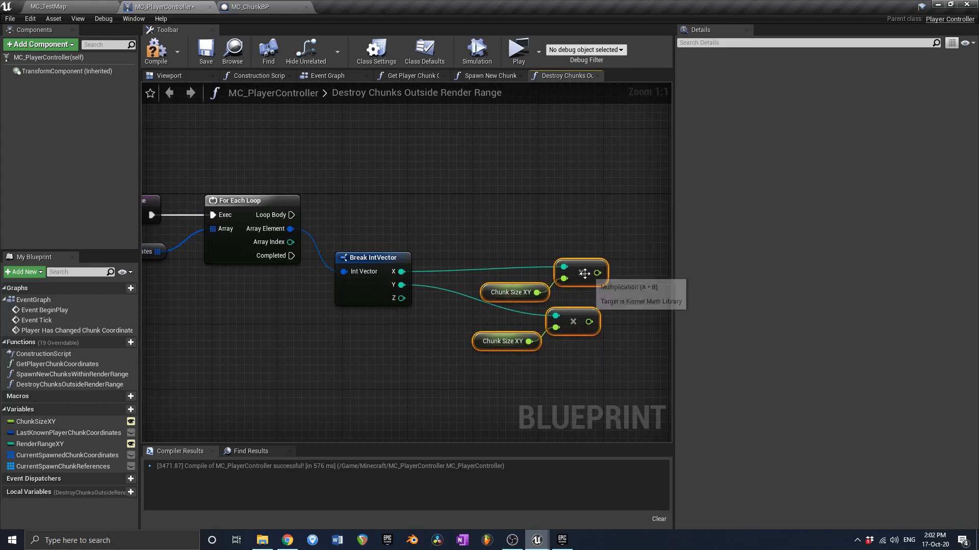
{"action": "left_click_drag", "start_coordinate": [581, 276], "coordinate": [522, 289]}
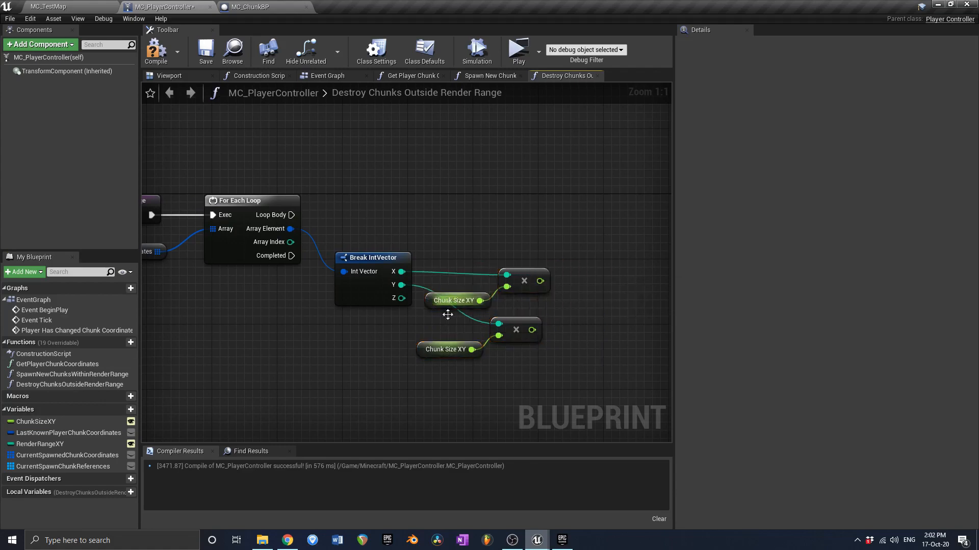
{"action": "left_click", "coordinate": [443, 350]}
- Add a Make Vector node that takes the X product as X and the Y product as Y
{"action": "right_click_drag", "start_coordinate": [546, 287], "coordinate": [494, 286]}
{"action": "left_click_drag", "start_coordinate": [489, 280], "coordinate": [557, 283]}
{"action": "type", "text": "make vec"}
{"action": "key", "text": "Return"}
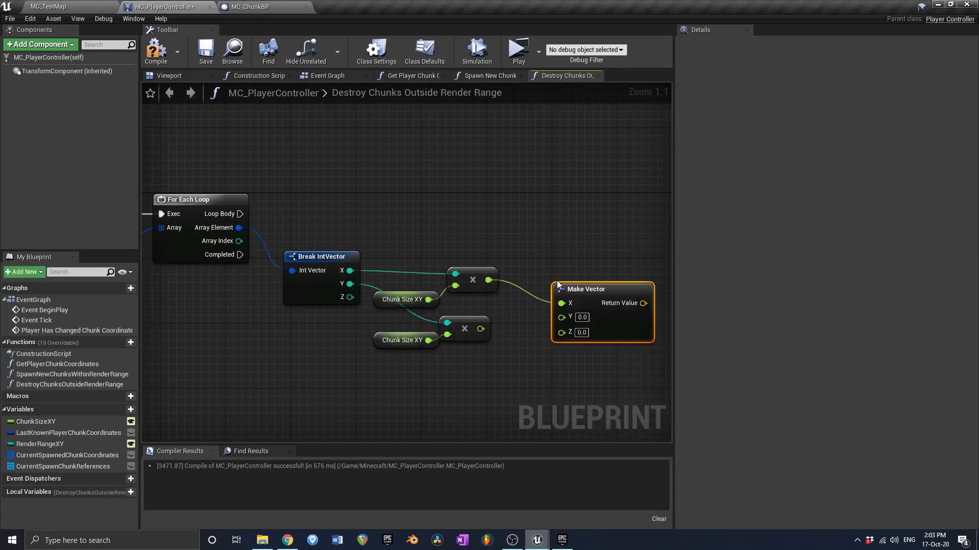
{"action": "left_click_drag", "start_coordinate": [480, 329], "coordinate": [561, 317]}
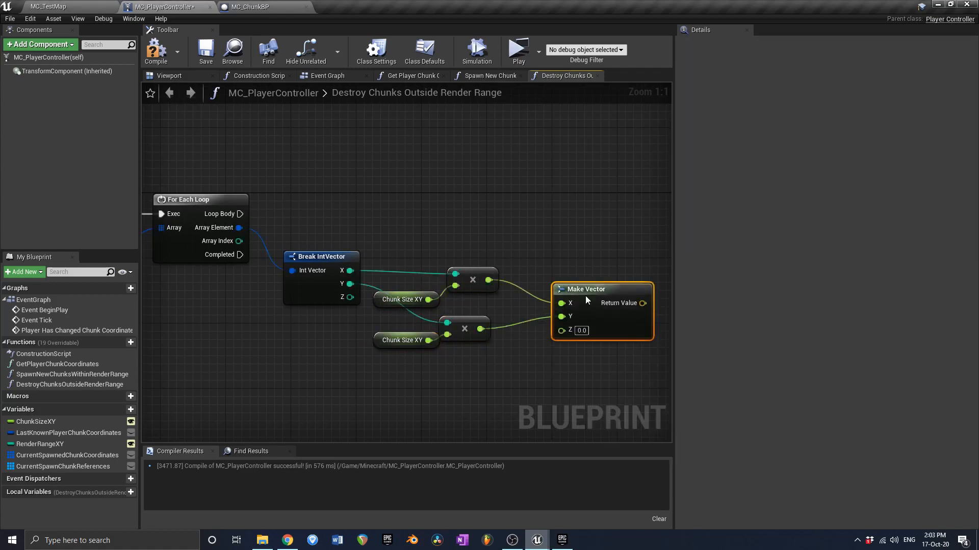
- Add a Distance (Vector) node with the Make Vector result as V1, placed below and beyond Make Vector
{"action": "scroll", "coordinate": [555, 298], "scroll_direction": "down", "scroll_amount": 3}
{"action": "right_click_drag", "start_coordinate": [609, 246], "coordinate": [553, 243]}
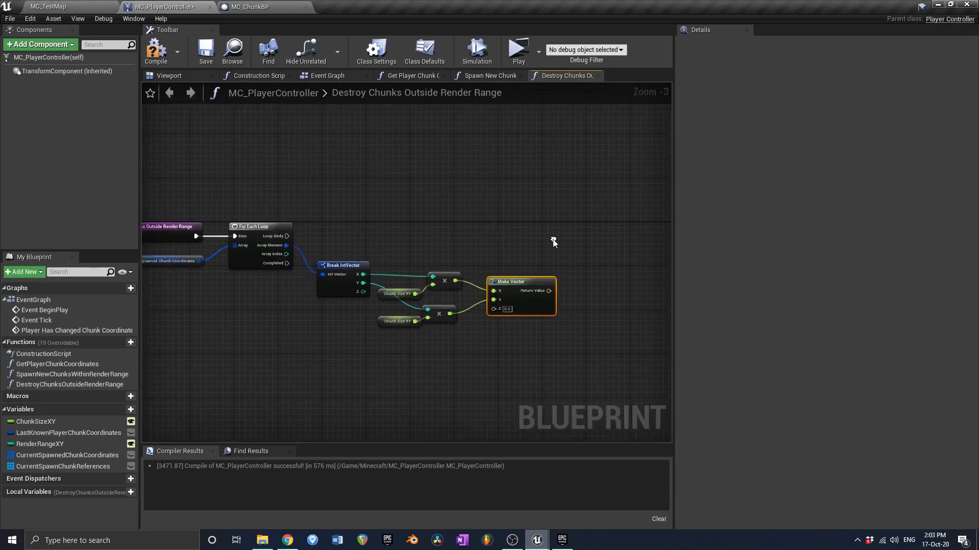
{"action": "left_click_drag", "start_coordinate": [548, 291], "coordinate": [620, 331]}
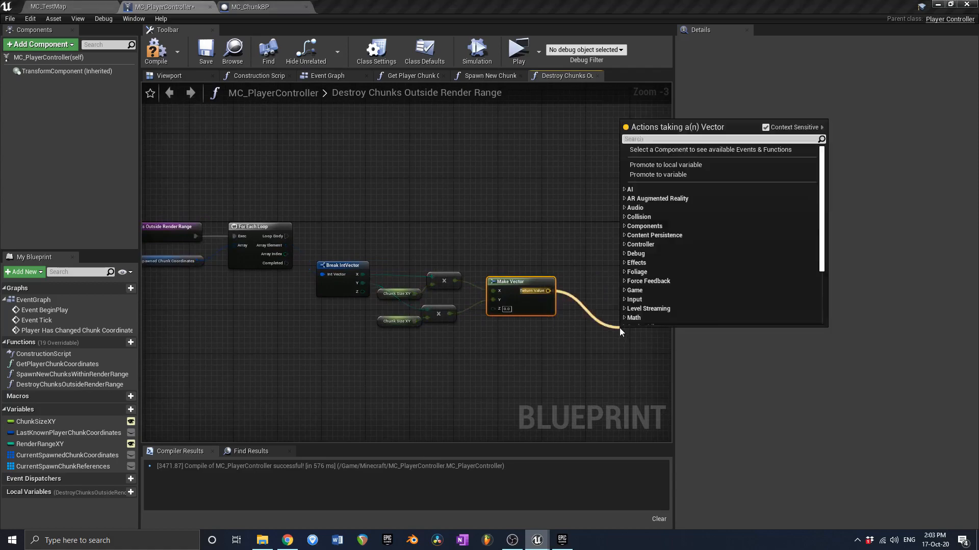
{"action": "type", "text": "distan"}
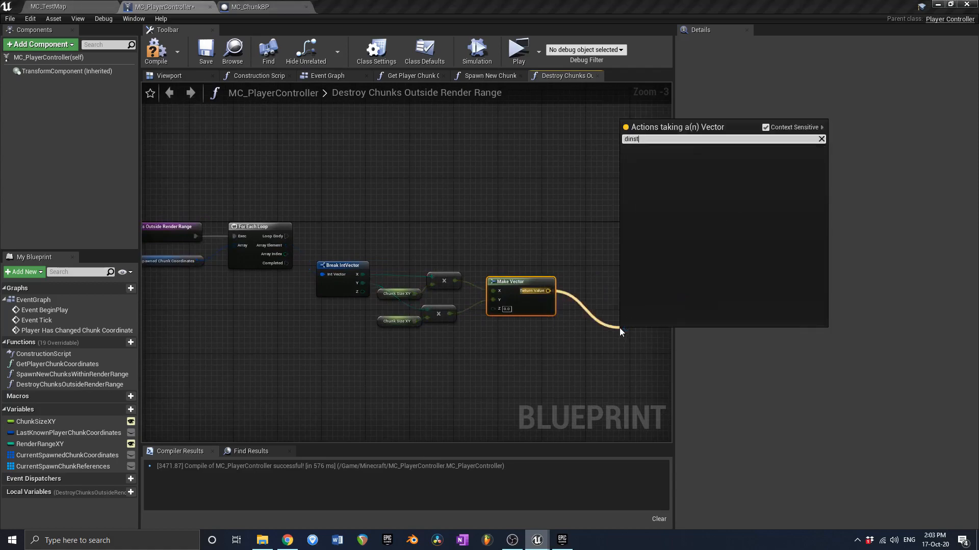
{"action": "type", "text": "ce"}
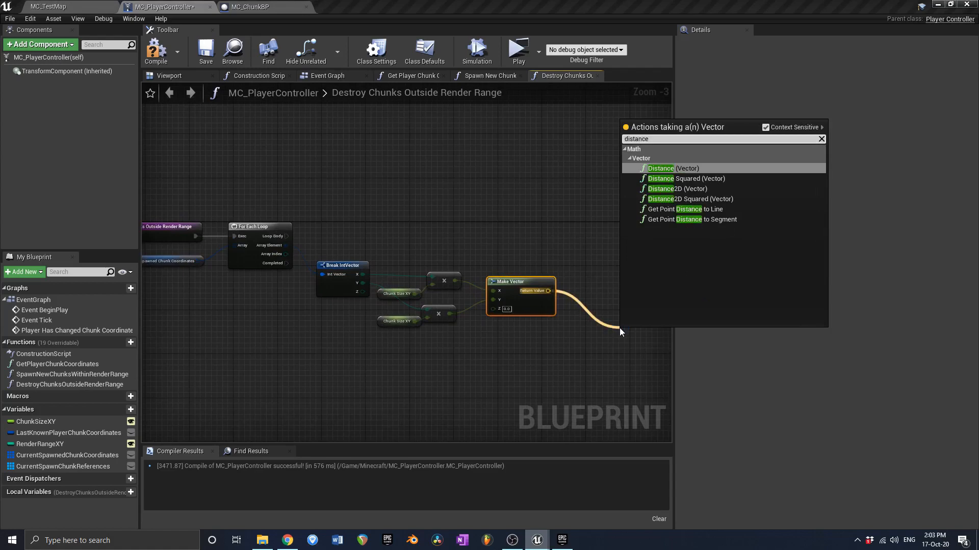
{"action": "key", "text": "Return"}
{"action": "scroll", "coordinate": [606, 340], "scroll_direction": "up", "scroll_amount": 1}
{"action": "right_click_drag", "start_coordinate": [607, 339], "coordinate": [499, 313]}
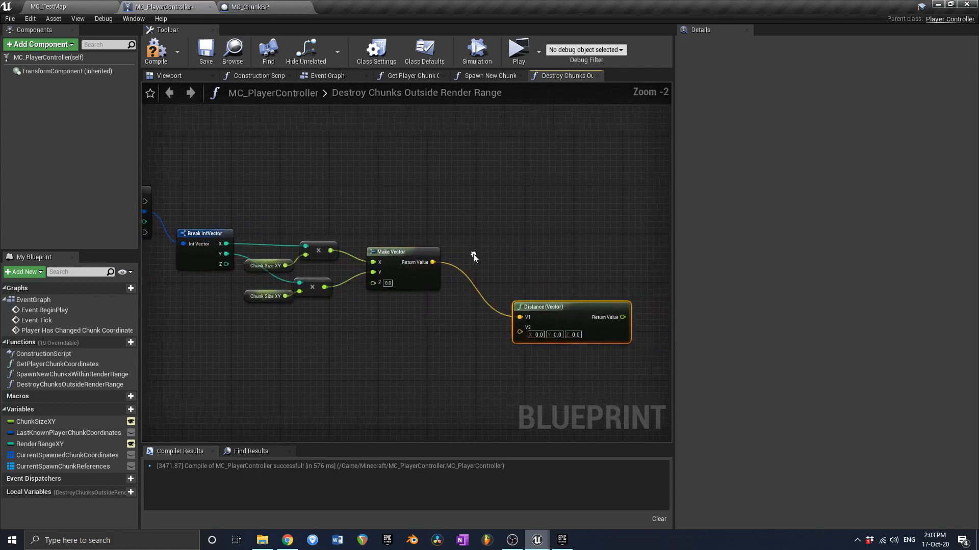
{"action": "left_click_drag", "start_coordinate": [563, 318], "coordinate": [532, 324]}
- Add a Get Controlled Pawn node in the empty space below the chunk size multiplications
{"action": "right_click_drag", "start_coordinate": [297, 269], "coordinate": [338, 267]}
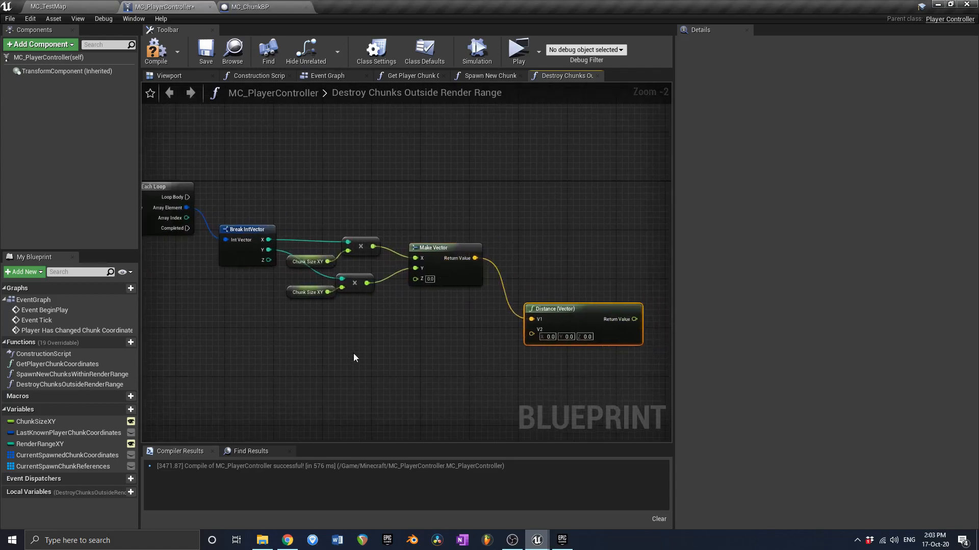
{"action": "right_click_drag", "start_coordinate": [355, 358], "coordinate": [383, 330]}
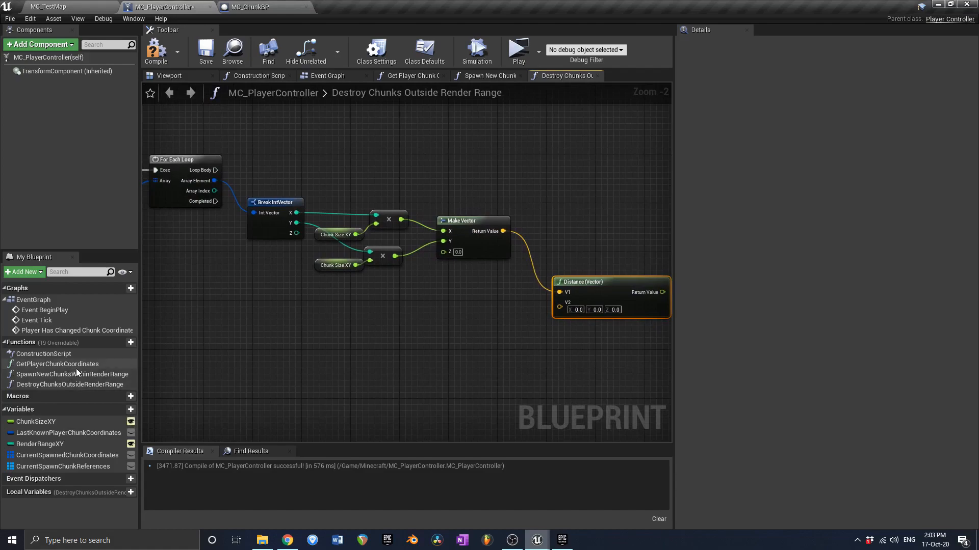
{"action": "right_click", "coordinate": [362, 344]}
{"action": "type", "text": "get contr"}
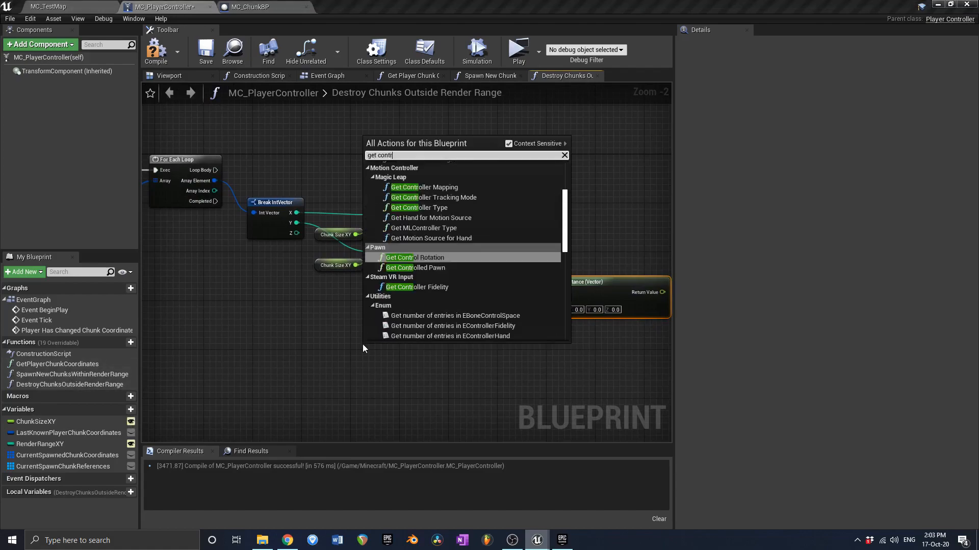
{"action": "type", "text": "olled pawn"}
{"action": "key", "text": "Return"}
{"action": "scroll", "coordinate": [541, 357], "scroll_direction": "up", "scroll_amount": 2}
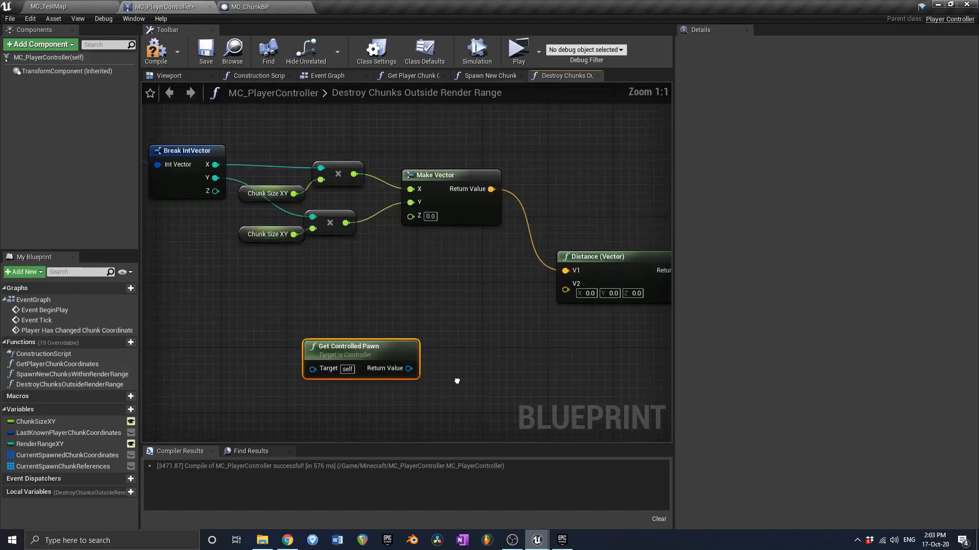
{"action": "right_click_drag", "start_coordinate": [457, 381], "coordinate": [487, 310]}
{"action": "left_click_drag", "start_coordinate": [377, 276], "coordinate": [272, 316]}
- Get the controlled pawn's location with GetActorLocation and connect it to the Distance node's V2
{"action": "left_click_drag", "start_coordinate": [333, 339], "coordinate": [417, 336]}
{"action": "type", "text": "ge"}
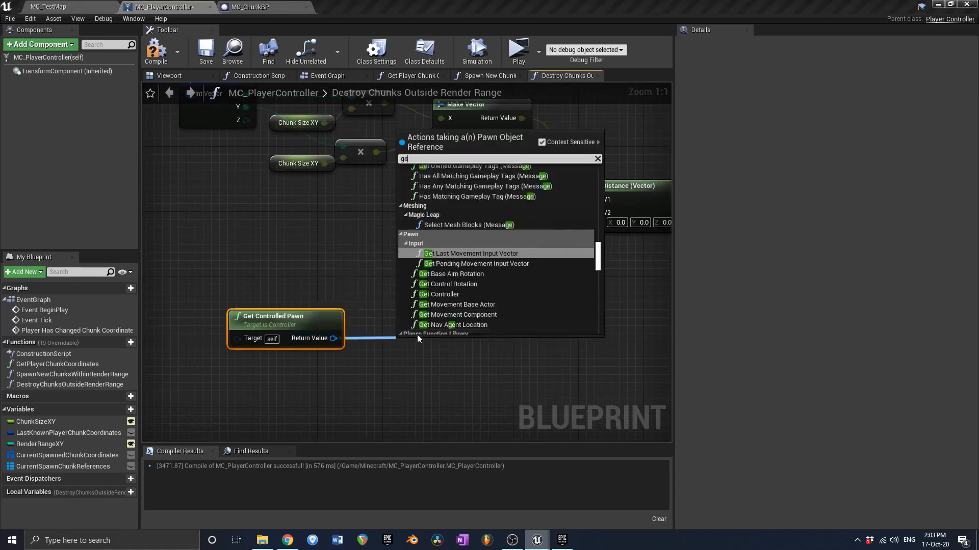
{"action": "type", "text": "t actor locat"}
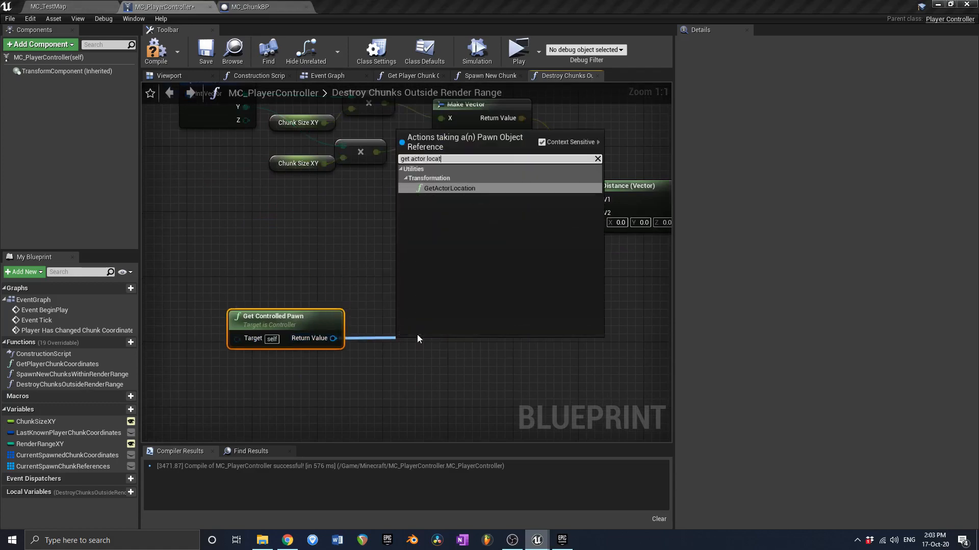
{"action": "key", "text": "Return"}
{"action": "left_click_drag", "start_coordinate": [489, 363], "coordinate": [597, 220]}
- Arrange Get Controlled Pawn and GetActorLocation in one row beneath the multiplication and Make Vector nodes
{"action": "left_click_drag", "start_coordinate": [466, 354], "coordinate": [507, 248]}
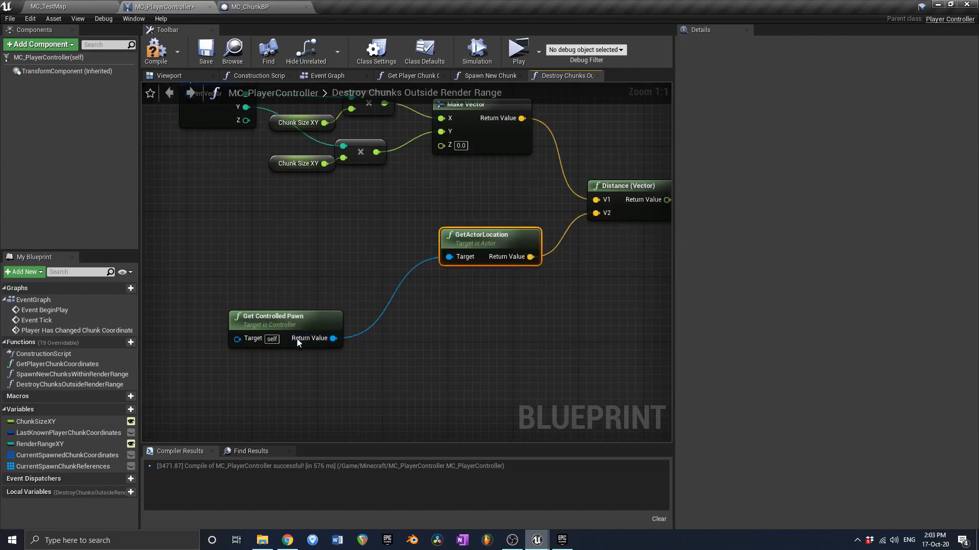
{"action": "left_click_drag", "start_coordinate": [298, 340], "coordinate": [363, 258]}
{"action": "right_click_drag", "start_coordinate": [406, 266], "coordinate": [354, 302]}
{"action": "left_click_drag", "start_coordinate": [346, 333], "coordinate": [428, 289]}
{"action": "left_click_drag", "start_coordinate": [457, 275], "coordinate": [457, 255]}
- Search for a greater-than float comparison to attach to the Distance node's Return Value
{"action": "scroll", "coordinate": [470, 246], "scroll_direction": "down", "scroll_amount": 2}
{"action": "scroll", "coordinate": [471, 247], "scroll_direction": "down", "scroll_amount": 1}
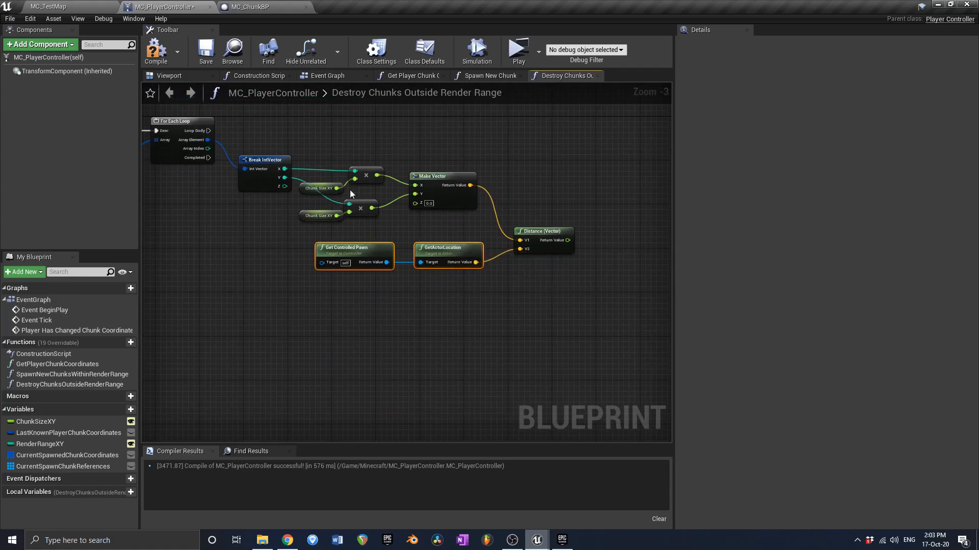
{"action": "right_click_drag", "start_coordinate": [326, 166], "coordinate": [364, 173]}
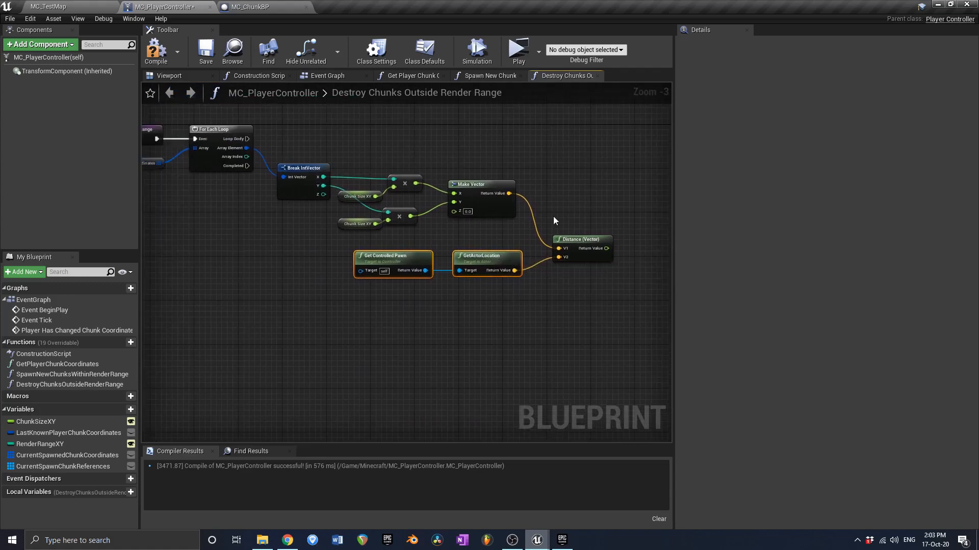
{"action": "right_click_drag", "start_coordinate": [594, 236], "coordinate": [554, 238]}
{"action": "left_click_drag", "start_coordinate": [566, 249], "coordinate": [623, 259]}
{"action": "type", "text": "less"}
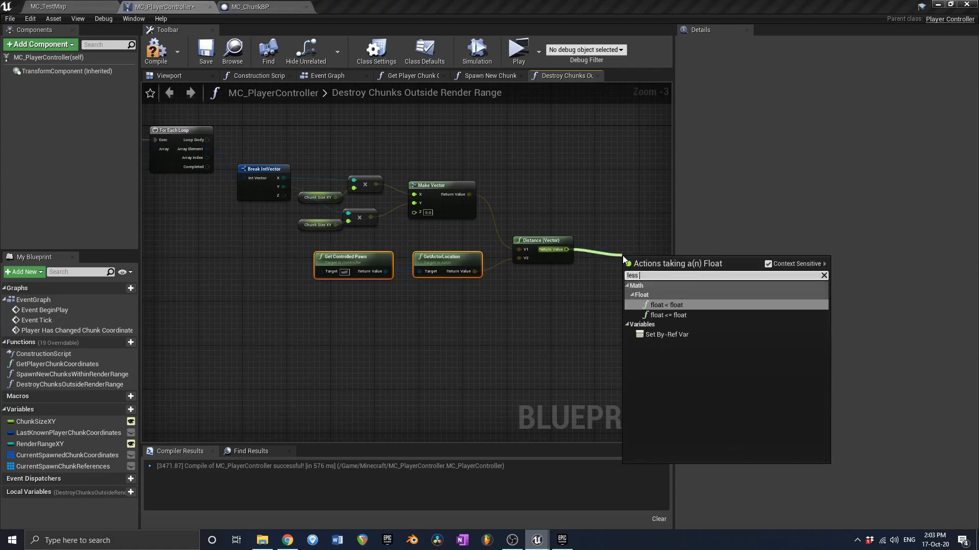
{"action": "key", "text": "BackSpace"}
{"action": "key", "text": "BackSpace"}
{"action": "key", "text": "BackSpace"}
{"action": "key", "text": "BackSpace"}
{"action": "type", "text": "great"}
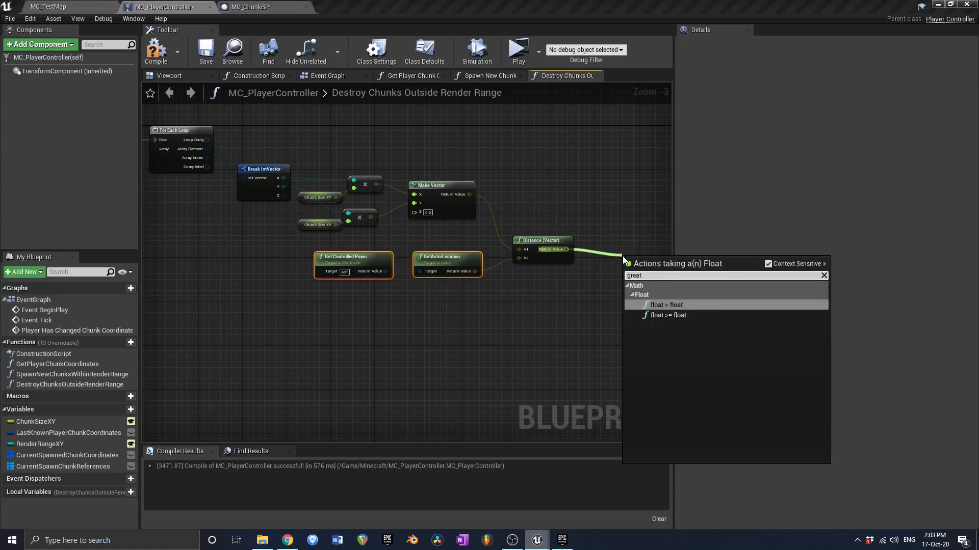
- Add a float > float node comparing the Distance result with Render Range XY multiplied by Chunk Size XY
{"action": "left_click", "coordinate": [676, 306]}
{"action": "scroll", "coordinate": [517, 269], "scroll_direction": "up", "scroll_amount": 2}
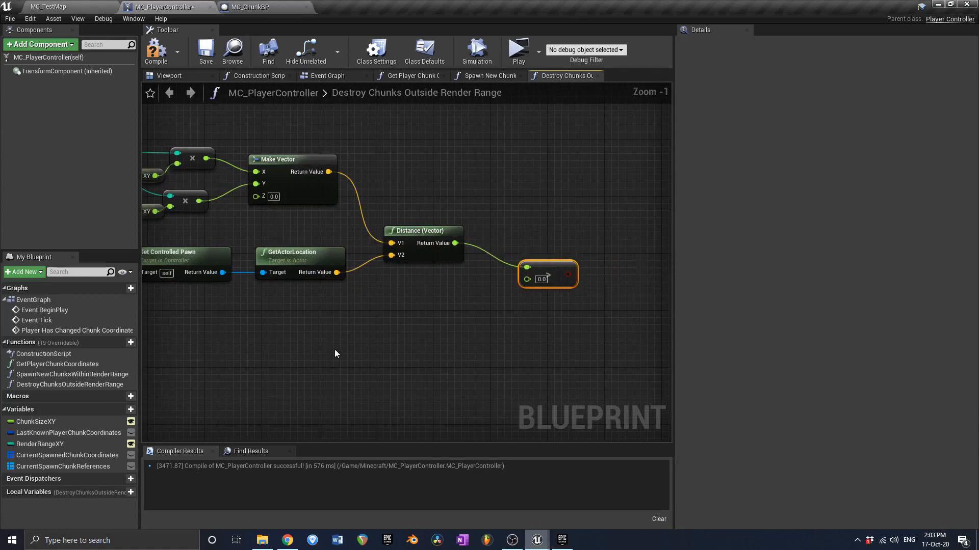
{"action": "left_click_drag", "start_coordinate": [20, 423], "coordinate": [366, 327], "text": "ctrl"}
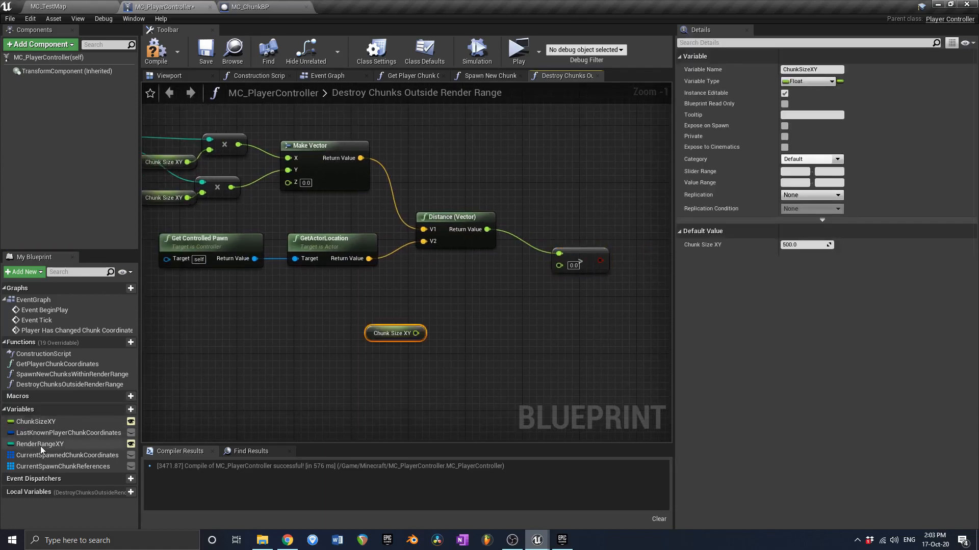
{"action": "left_click_drag", "start_coordinate": [39, 445], "coordinate": [359, 348], "text": "ctrl"}
{"action": "left_click_drag", "start_coordinate": [416, 333], "coordinate": [461, 322]}
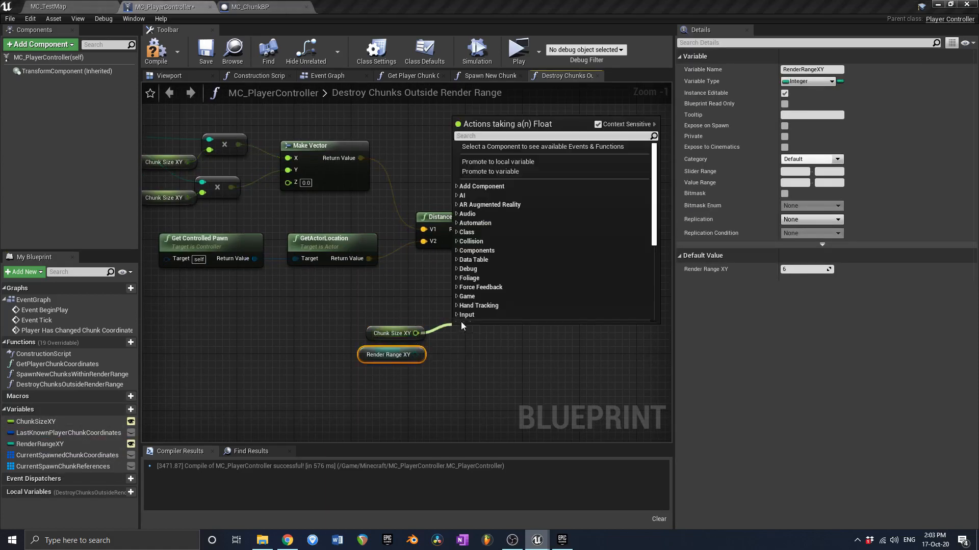
{"action": "type", "text": "* int"}
{"action": "key", "text": "Return"}
{"action": "scroll", "coordinate": [461, 322], "scroll_direction": "up", "scroll_amount": 1}
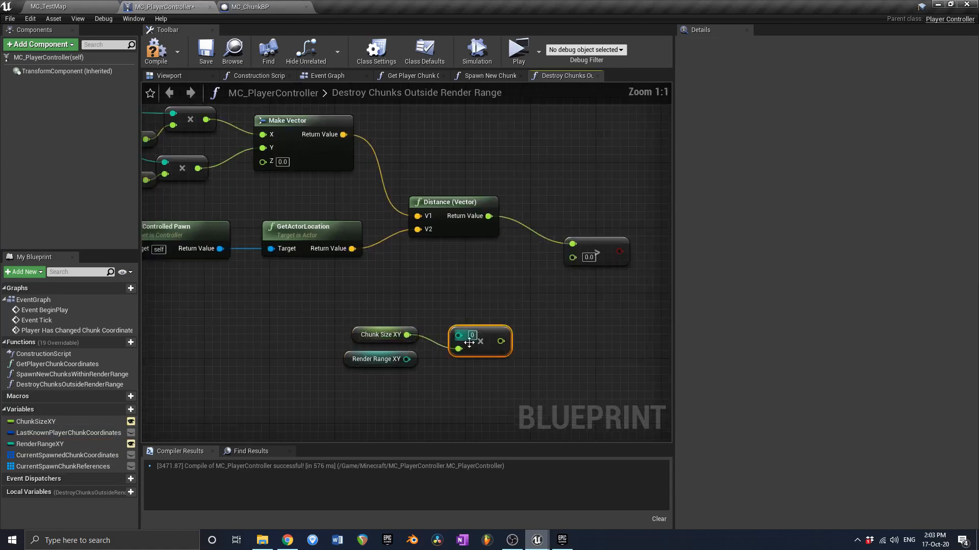
{"action": "left_click_drag", "start_coordinate": [388, 359], "coordinate": [573, 256]}
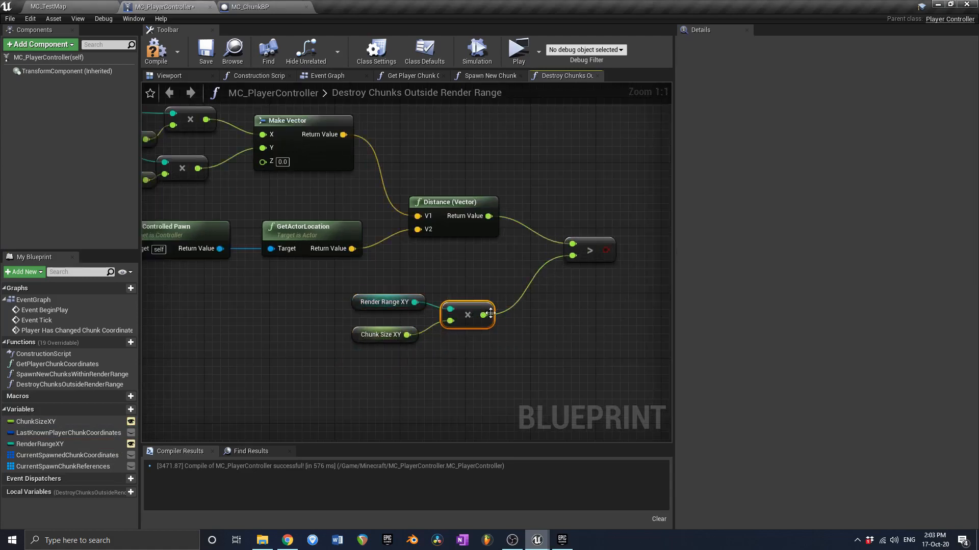
- Move the Render Range XY and Chunk Size XY multiplication nodes just below the Distance node, then compile and save the blueprint
{"action": "left_click", "coordinate": [434, 318]}
{"action": "left_click_drag", "start_coordinate": [347, 351], "coordinate": [513, 284]}
{"action": "scroll", "coordinate": [512, 284], "scroll_direction": "down", "scroll_amount": 5}
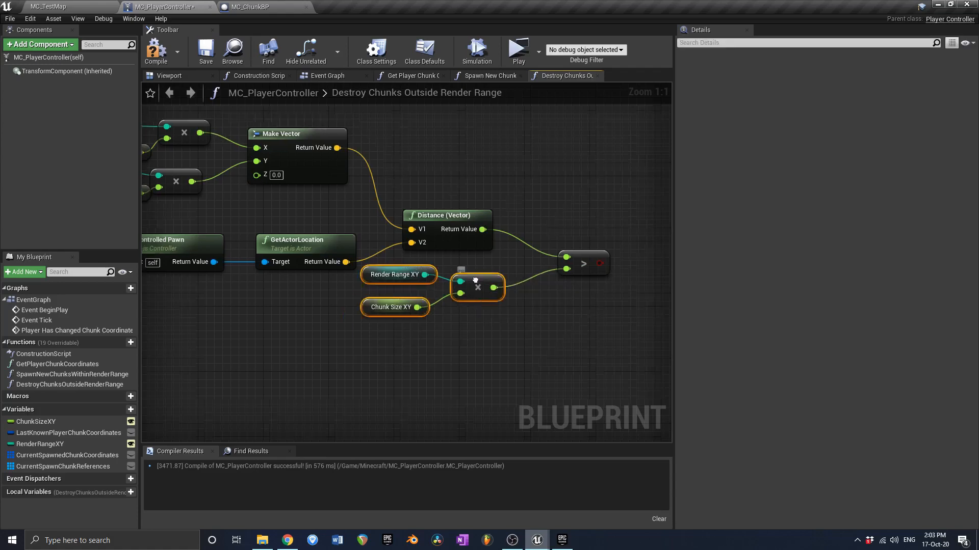
{"action": "left_click", "coordinate": [164, 55]}
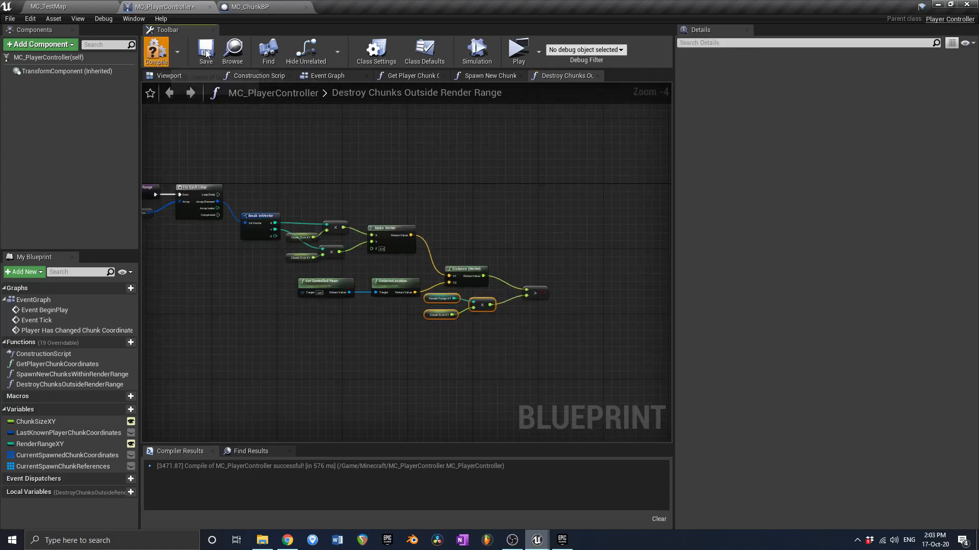
{"action": "left_click", "coordinate": [204, 49]}
- Add a Branch conditioned on the greater-than result and run it from the For Each Loop's Loop Body
{"action": "left_click_drag", "start_coordinate": [544, 292], "coordinate": [543, 194]}
{"action": "type", "text": "branch"}
{"action": "key", "text": "Return"}
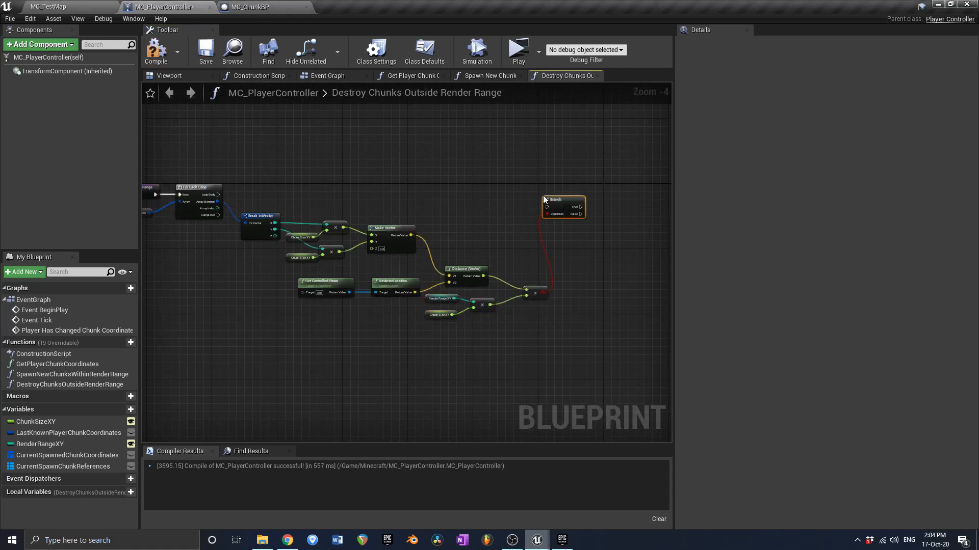
{"action": "left_click_drag", "start_coordinate": [558, 200], "coordinate": [550, 191]}
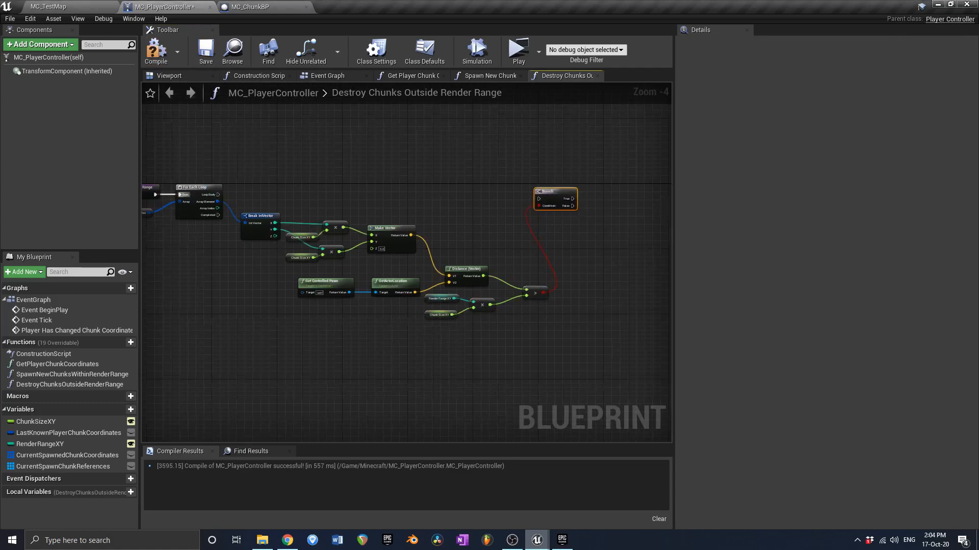
{"action": "right_click_drag", "start_coordinate": [185, 195], "coordinate": [277, 190]}
{"action": "left_click_drag", "start_coordinate": [310, 190], "coordinate": [635, 195]}
{"action": "mouse_move", "coordinate": [648, 194]}
{"action": "left_mouse_down"}
{"action": "mouse_move", "coordinate": [649, 186]}
{"action": "mouse_move", "coordinate": [643, 195]}
{"action": "left_mouse_up"}
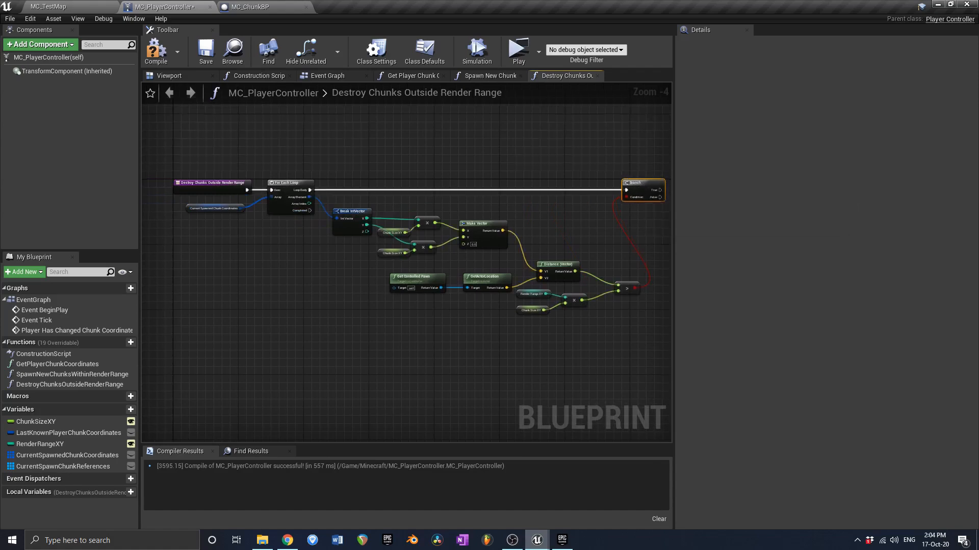
- Examine the chunk distance-check logic from the For Each Loop through the vector, distance and comparison nodes to the Branch
{"action": "scroll", "coordinate": [237, 208], "scroll_direction": "up", "scroll_amount": 4}
{"action": "right_click", "coordinate": [288, 219]}
{"action": "right_click_drag", "start_coordinate": [195, 213], "coordinate": [159, 213]}
{"action": "scroll", "coordinate": [403, 196], "scroll_direction": "down", "scroll_amount": 2}
{"action": "right_click_drag", "start_coordinate": [488, 194], "coordinate": [369, 219]}
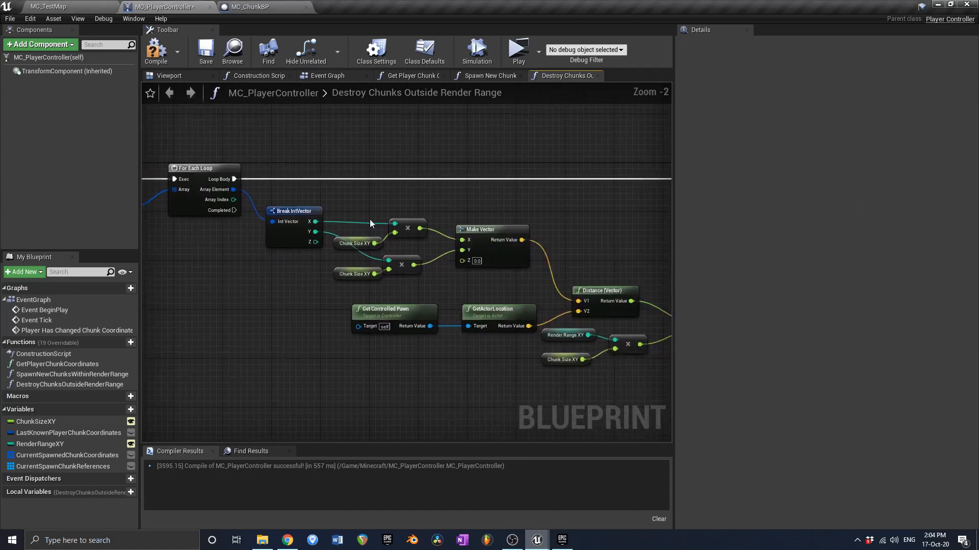
{"action": "left_click_drag", "start_coordinate": [291, 198], "coordinate": [521, 280]}
{"action": "right_click_drag", "start_coordinate": [600, 282], "coordinate": [491, 250]}
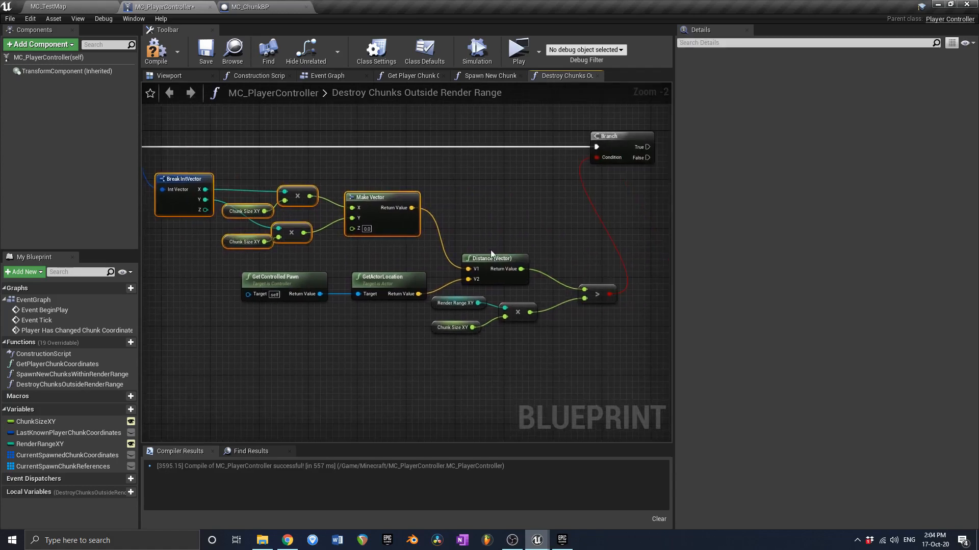
{"action": "left_click_drag", "start_coordinate": [274, 268], "coordinate": [408, 288]}
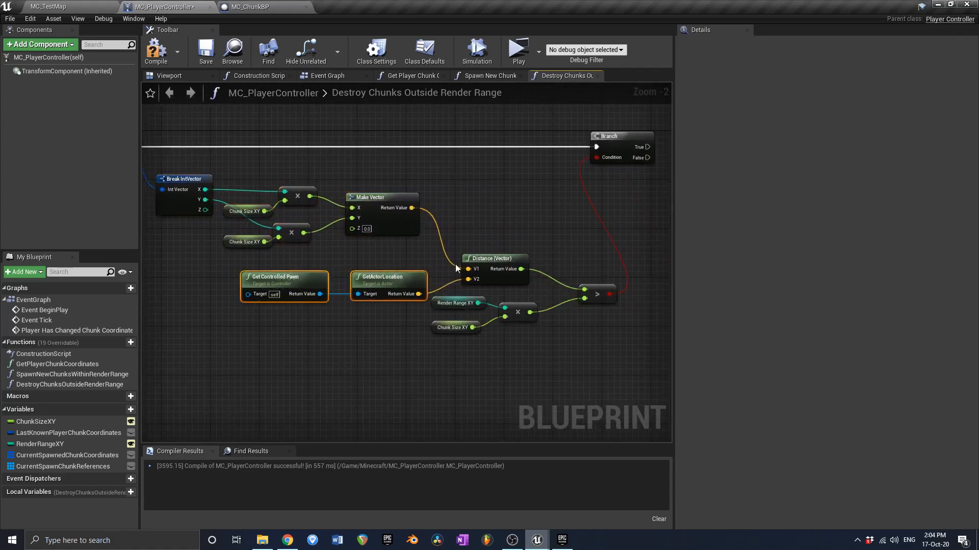
{"action": "right_click_drag", "start_coordinate": [500, 287], "coordinate": [388, 289]}
{"action": "left_click_drag", "start_coordinate": [337, 358], "coordinate": [426, 304]}
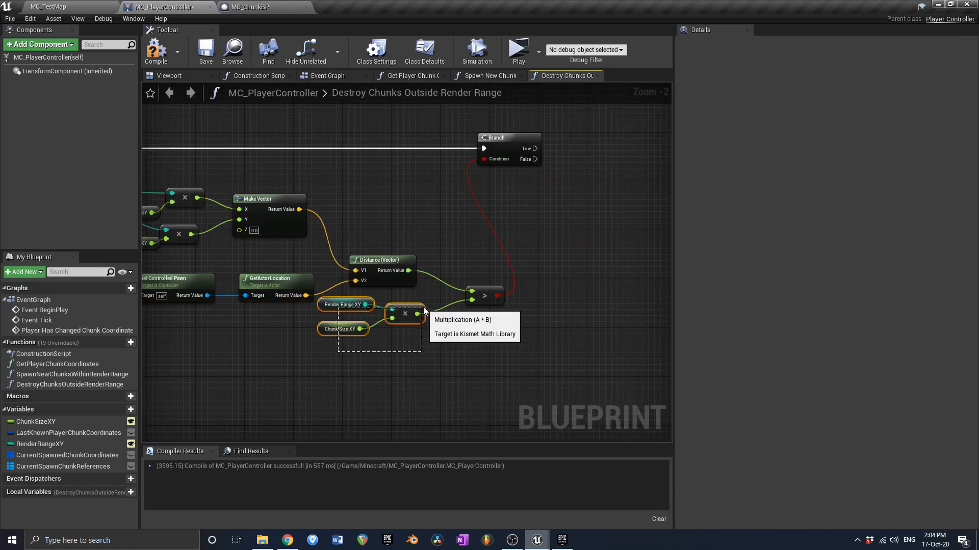
{"action": "right_click_drag", "start_coordinate": [491, 237], "coordinate": [400, 287]}
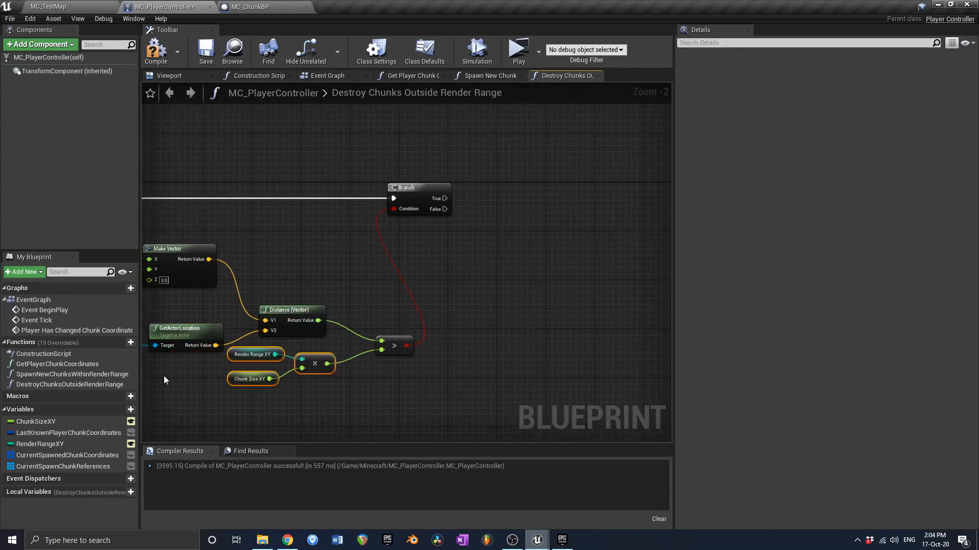
{"action": "scroll", "coordinate": [402, 270], "scroll_direction": "down", "scroll_amount": 2}
{"action": "left_click_drag", "start_coordinate": [258, 365], "coordinate": [584, 222]}
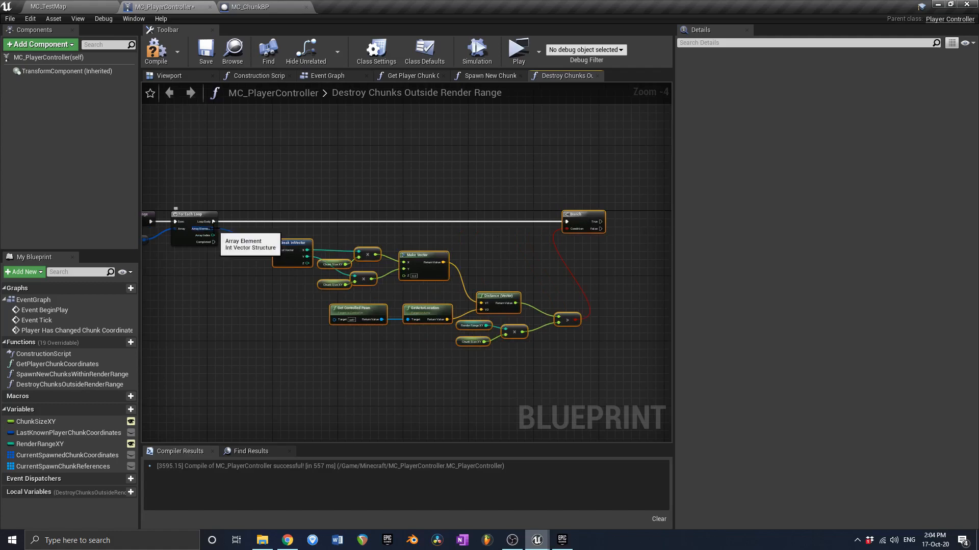
- Add an array Get node beyond the Branch, indexed by the For Each Loop's Array Index
{"action": "left_click_drag", "start_coordinate": [214, 230], "coordinate": [500, 240]}
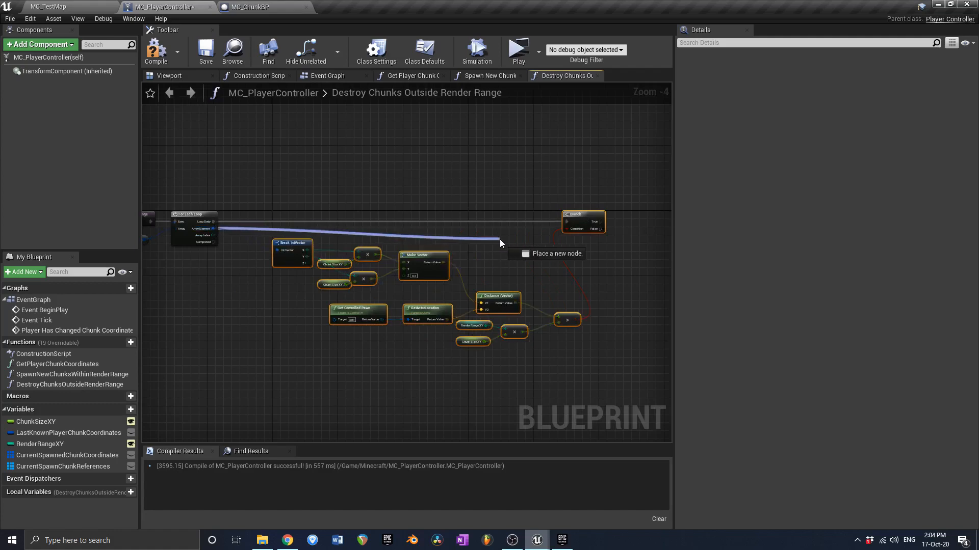
{"action": "left_click", "coordinate": [427, 198]}
{"action": "left_click_drag", "start_coordinate": [212, 239], "coordinate": [636, 247]}
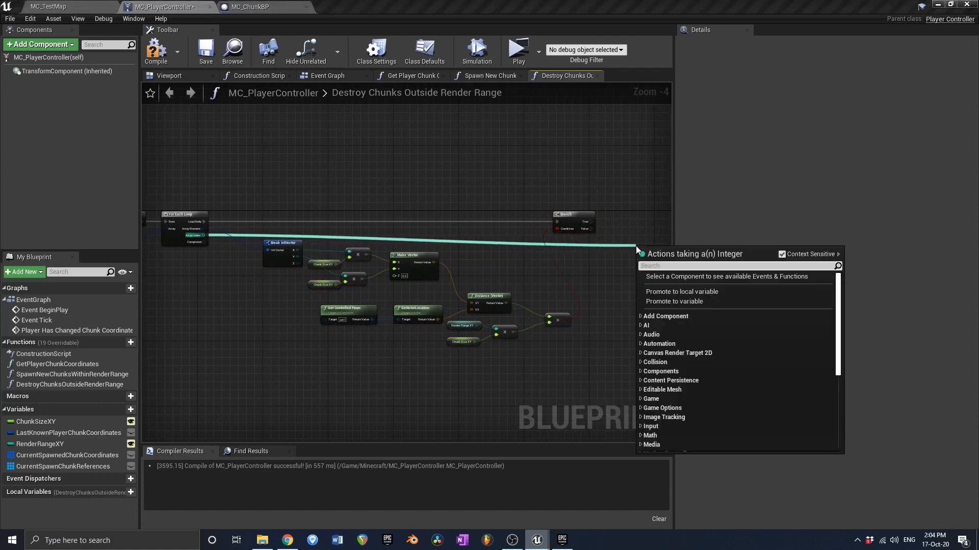
{"action": "type", "text": "get c"}
{"action": "key", "text": "Return"}
- Promote the For Each Loop's Array Index to a local variable named IndexTemp
{"action": "scroll", "coordinate": [636, 247], "scroll_direction": "up", "scroll_amount": 4}
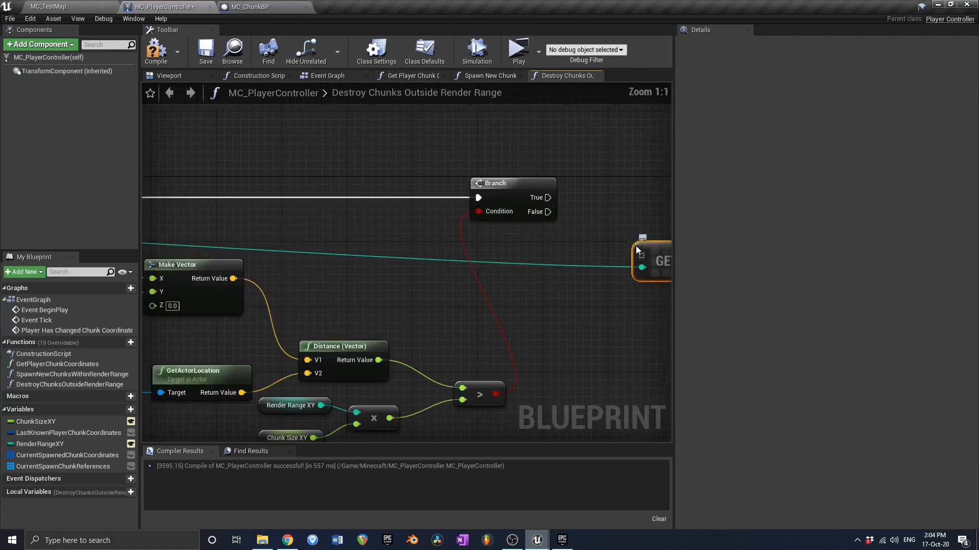
{"action": "right_click_drag", "start_coordinate": [636, 248], "coordinate": [584, 243]}
{"action": "scroll", "coordinate": [540, 239], "scroll_direction": "down", "scroll_amount": 3}
{"action": "right_click_drag", "start_coordinate": [304, 242], "coordinate": [444, 245]}
{"action": "right_click_drag", "start_coordinate": [240, 235], "coordinate": [384, 238]}
{"action": "scroll", "coordinate": [260, 224], "scroll_direction": "up", "scroll_amount": 3}
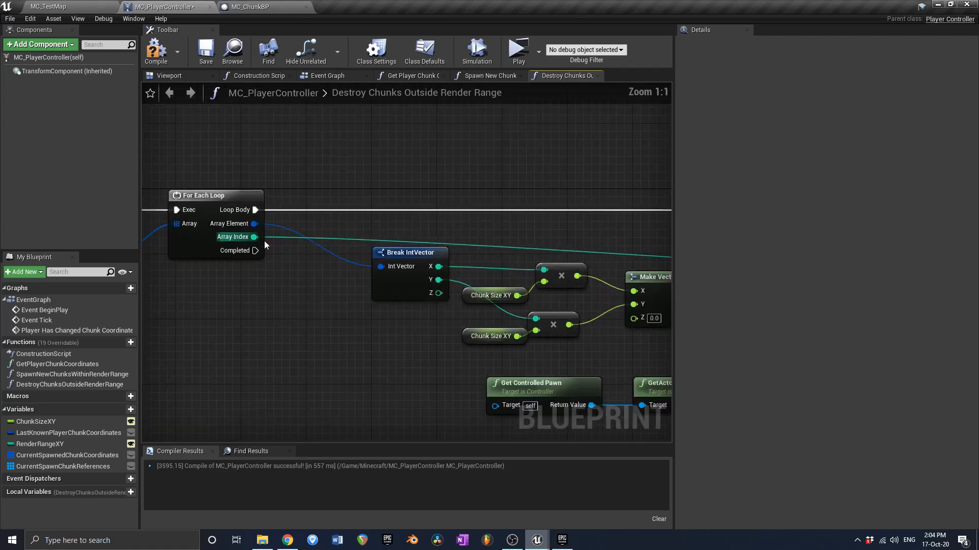
{"action": "left_click_drag", "start_coordinate": [254, 237], "coordinate": [315, 228]}
{"action": "left_click", "coordinate": [355, 273]}
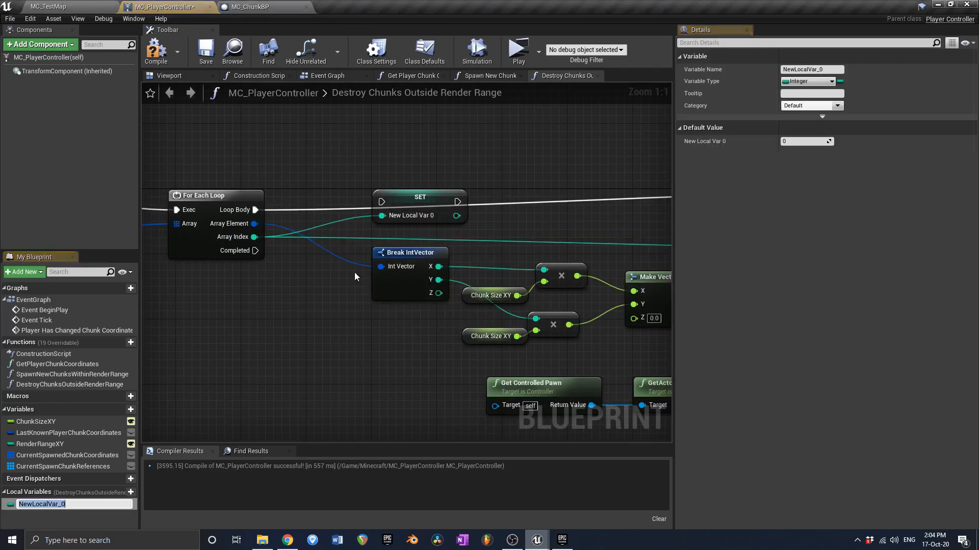
{"action": "type", "text": "Ind"}
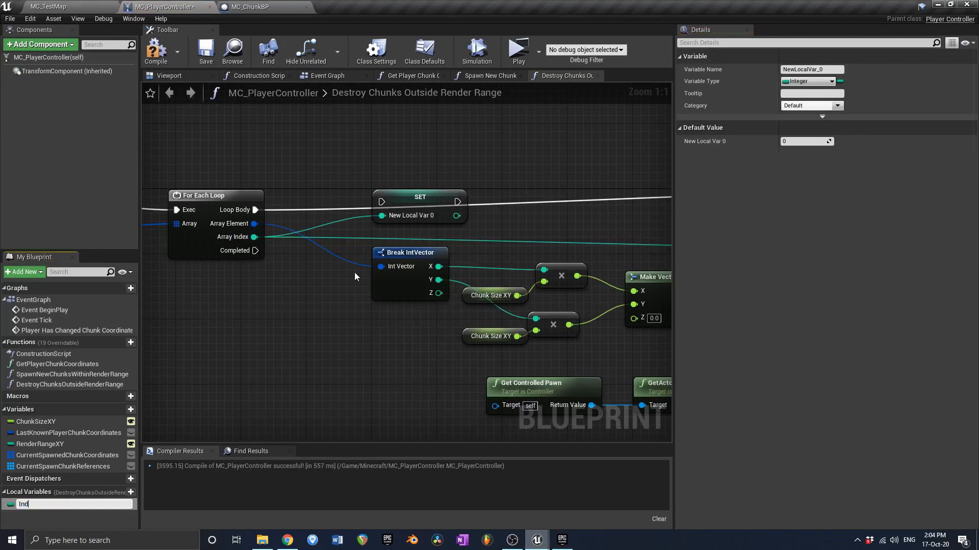
{"action": "type", "text": "exTemp"}
{"action": "key", "text": "Return"}
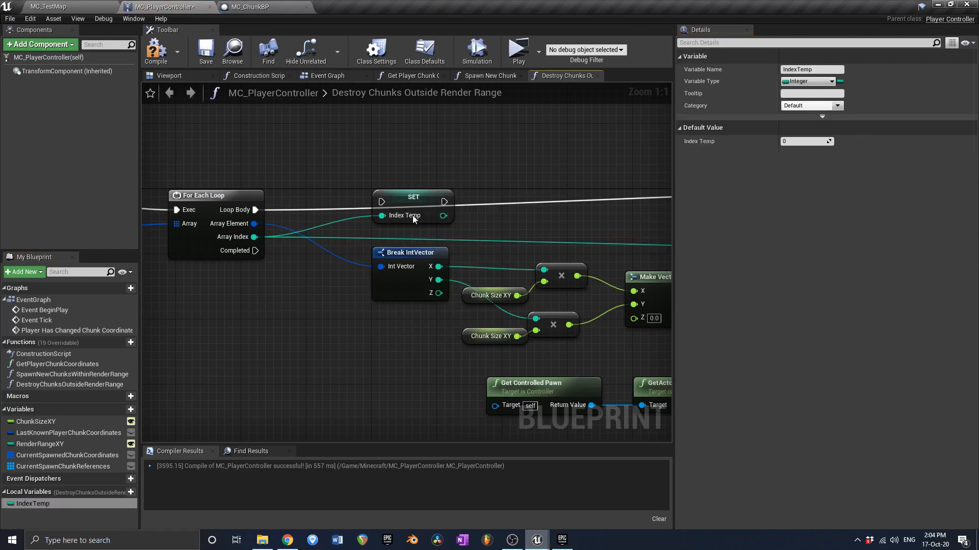
- Insert the Set Index Temp node into the execution line between the For Each Loop's Loop Body and the Branch
{"action": "left_click_drag", "start_coordinate": [405, 203], "coordinate": [255, 210]}
{"action": "left_click_drag", "start_coordinate": [363, 210], "coordinate": [429, 210]}
{"action": "scroll", "coordinate": [493, 228], "scroll_direction": "down", "scroll_amount": 4}
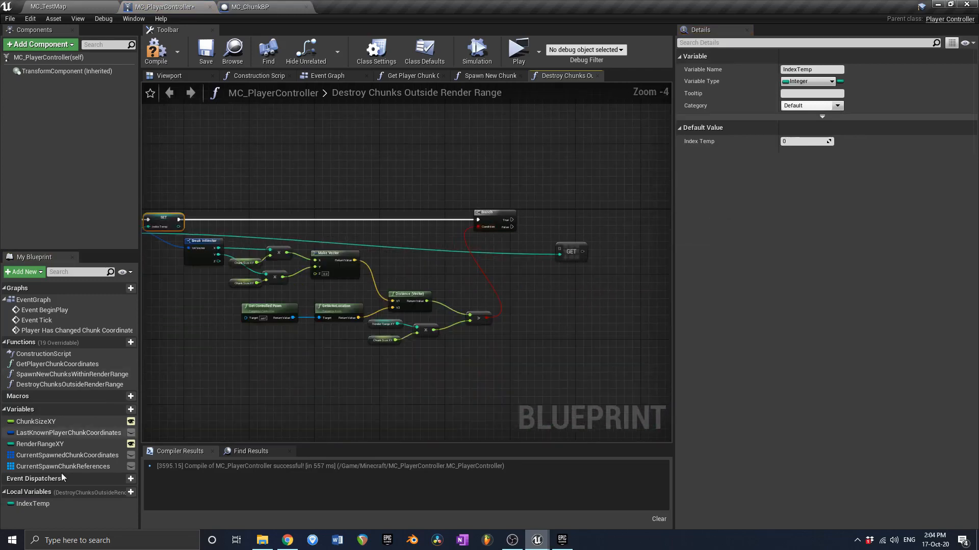
- Place an IndexTemp getter, connect it to the array Get node's index in place of Array Index, and compile the blueprint
{"action": "left_click_drag", "start_coordinate": [50, 503], "coordinate": [510, 293]}
{"action": "scroll", "coordinate": [536, 265], "scroll_direction": "up", "scroll_amount": 4}
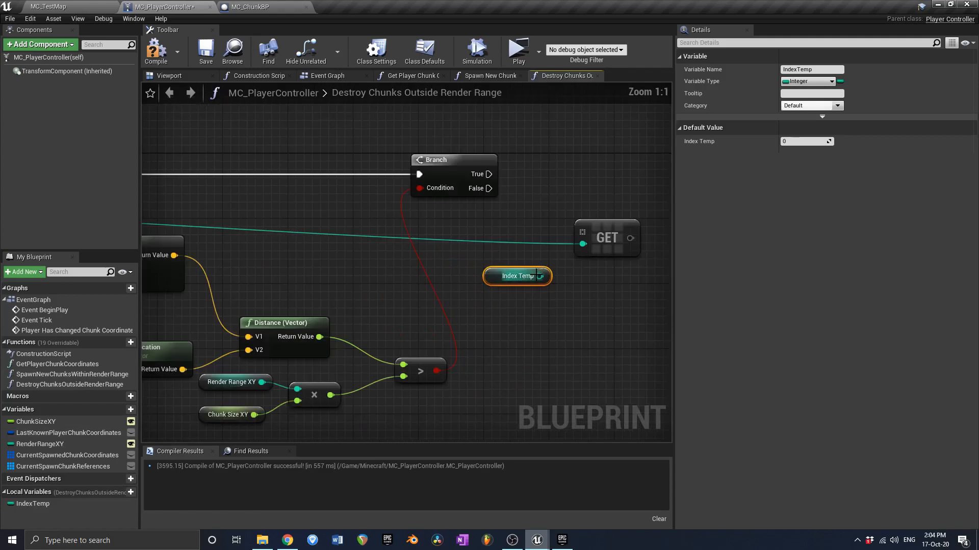
{"action": "left_click_drag", "start_coordinate": [542, 277], "coordinate": [584, 244]}
{"action": "scroll", "coordinate": [536, 252], "scroll_direction": "down", "scroll_amount": 5}
{"action": "right_click_drag", "start_coordinate": [357, 253], "coordinate": [513, 235]}
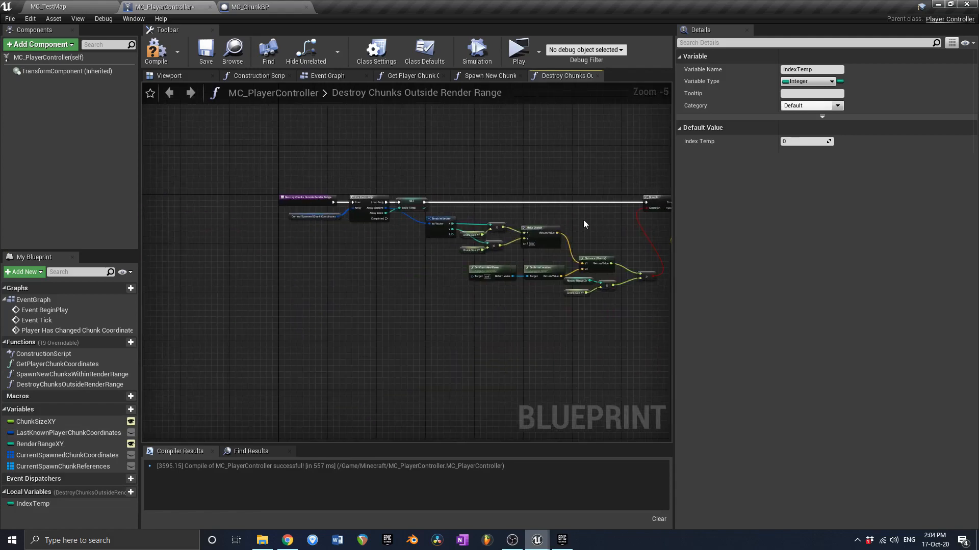
{"action": "right_click_drag", "start_coordinate": [585, 224], "coordinate": [389, 230]}
{"action": "scroll", "coordinate": [559, 242], "scroll_direction": "up", "scroll_amount": 5}
{"action": "left_click", "coordinate": [156, 49]}
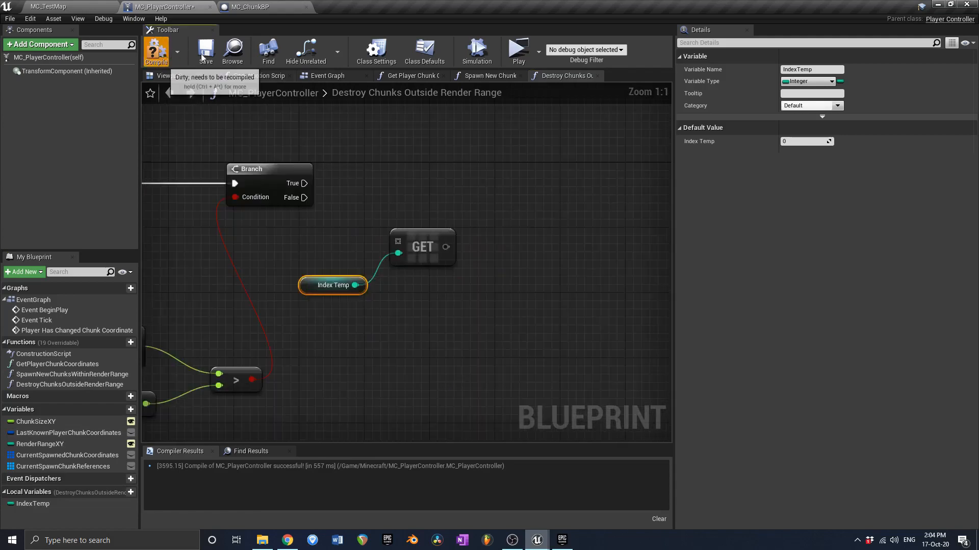
{"action": "left_click", "coordinate": [513, 543]}
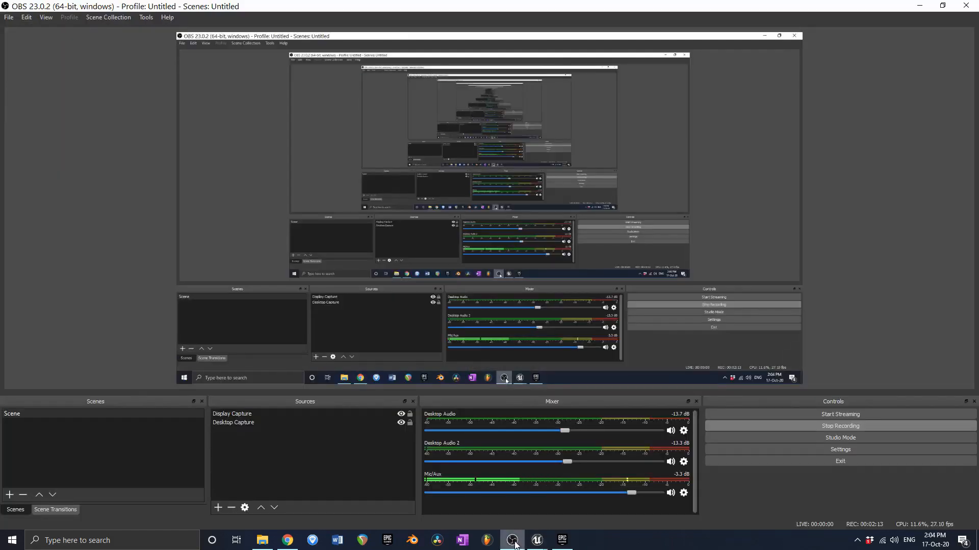
{"action": "left_click", "coordinate": [513, 542]}
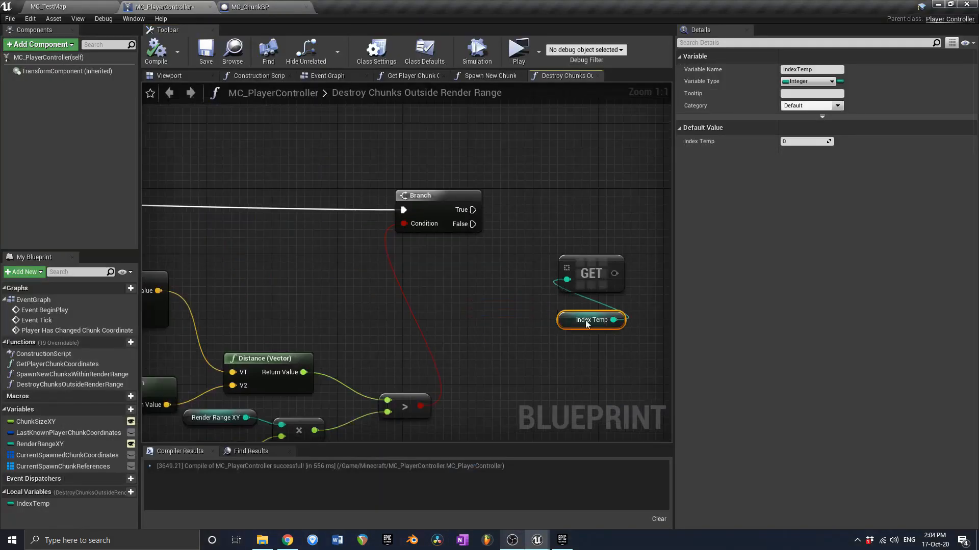
- Add the comment "Is this coordinate outside of the RenderRange>?" to the Branch node
{"action": "scroll", "coordinate": [430, 308], "scroll_direction": "down", "scroll_amount": 3}
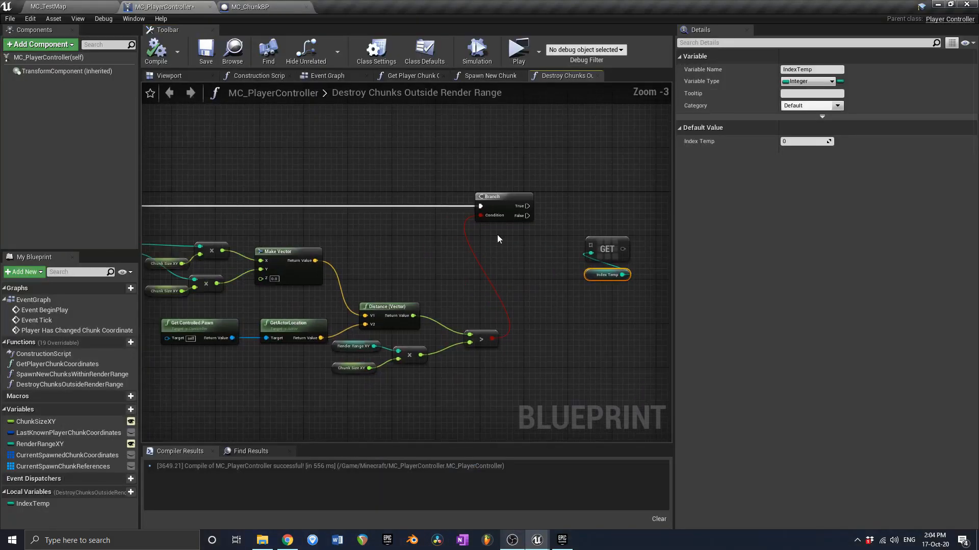
{"action": "left_click", "coordinate": [491, 203]}
{"action": "left_click", "coordinate": [480, 188]}
{"action": "left_click", "coordinate": [487, 184]}
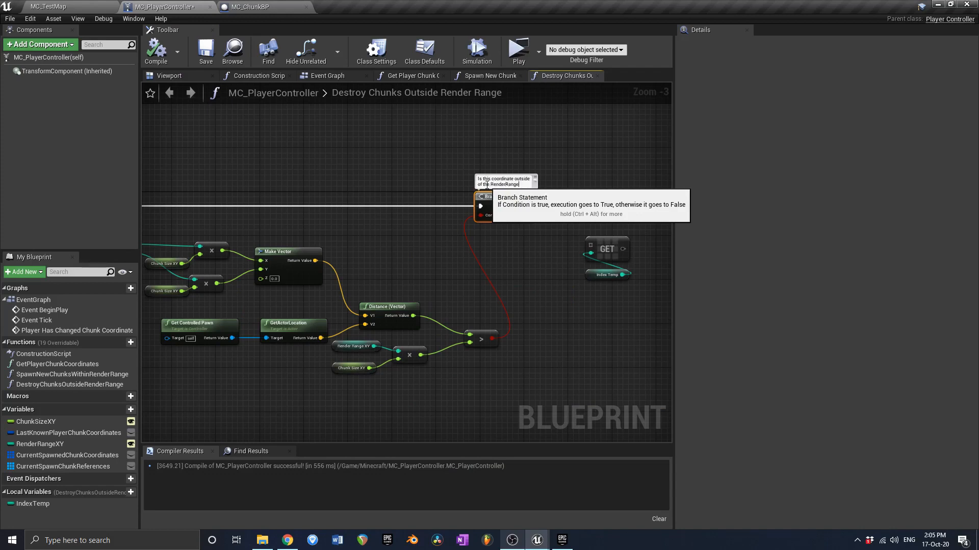
- Place a CurrentSpawnChunkReferences getter beside the array Get node as the source for its array input
{"action": "scroll", "coordinate": [465, 218], "scroll_direction": "up", "scroll_amount": 4}
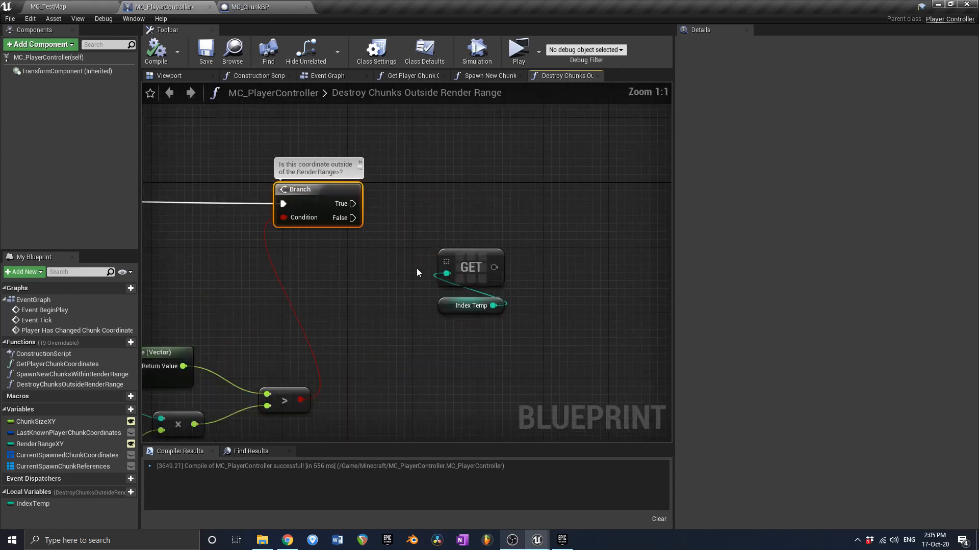
{"action": "left_click_drag", "start_coordinate": [439, 340], "coordinate": [472, 254]}
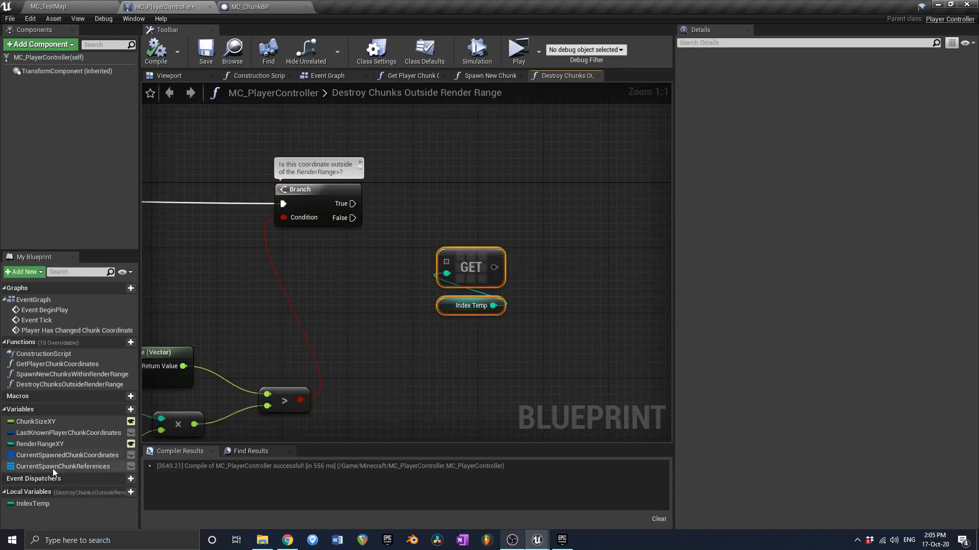
{"action": "left_click_drag", "start_coordinate": [53, 467], "coordinate": [308, 267]}
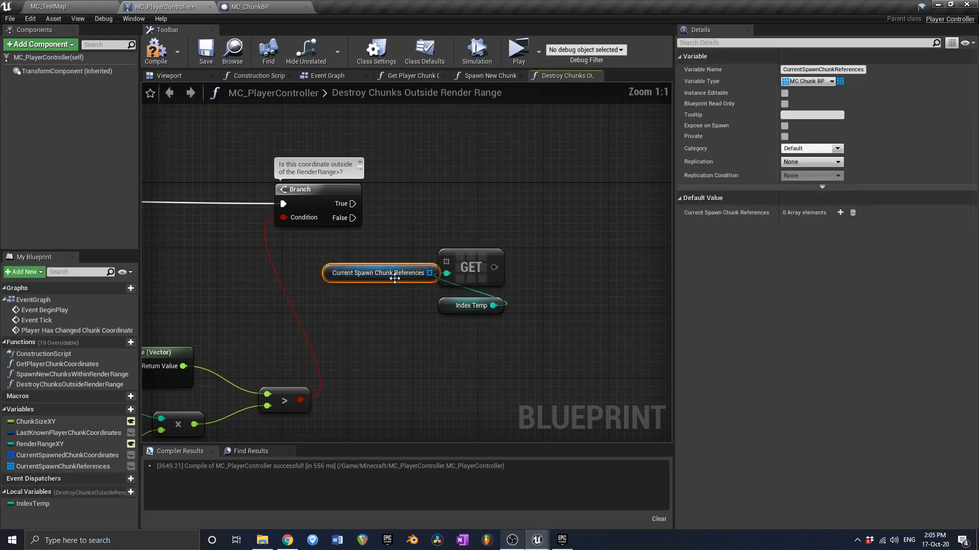
- Add a DestroyActor node targeting the array Get node's output and connect its execution to the Branch's True output
{"action": "left_click_drag", "start_coordinate": [395, 277], "coordinate": [518, 223]}
{"action": "type", "text": "destroy"}
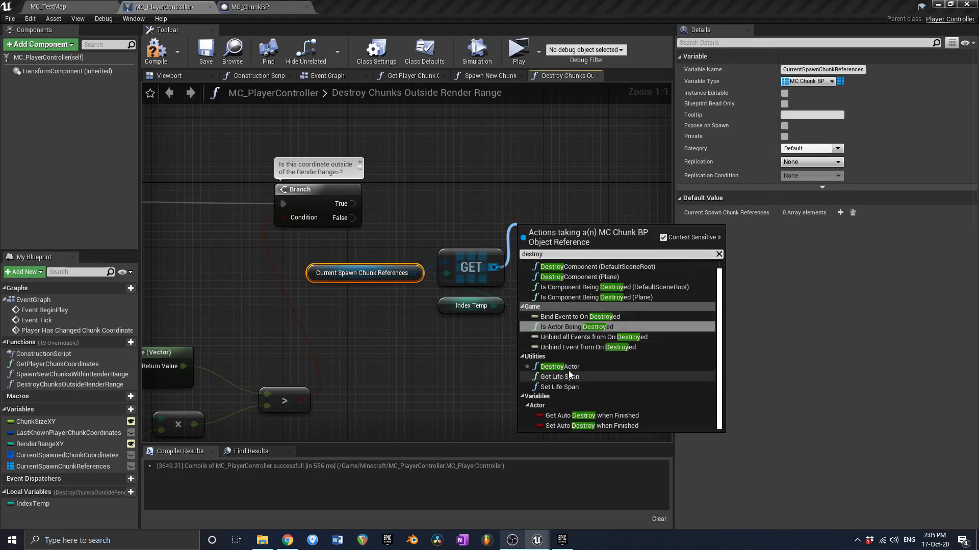
{"action": "left_click", "coordinate": [570, 289]}
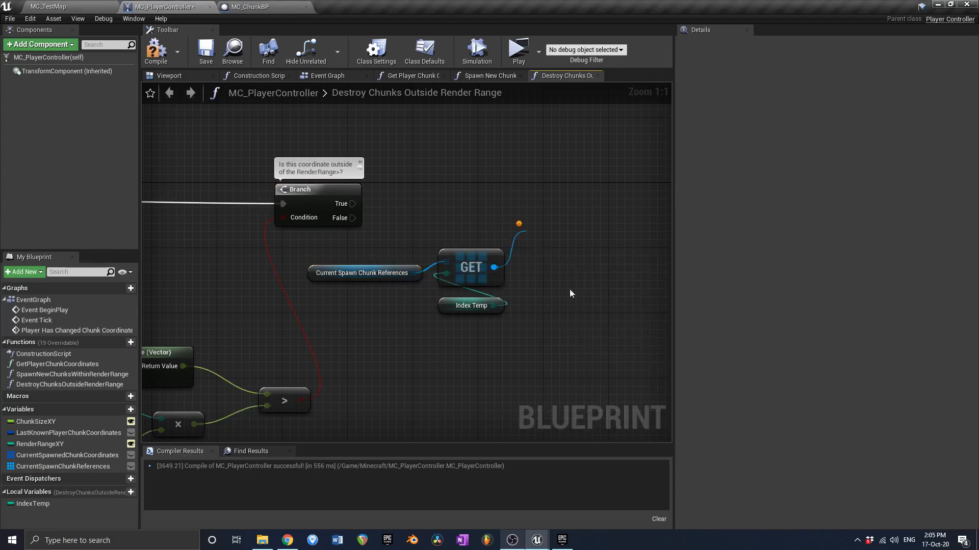
{"action": "left_click_drag", "start_coordinate": [535, 211], "coordinate": [561, 192]}
- Examine the array feeding the For Each Loop and the CurrentSpawnedChunkCoordinates and CurrentSpawnChunkReferences variables against the DestroyActor logic
{"action": "scroll", "coordinate": [562, 195], "scroll_direction": "down", "scroll_amount": 5}
{"action": "right_click_drag", "start_coordinate": [148, 227], "coordinate": [303, 215]}
{"action": "scroll", "coordinate": [302, 215], "scroll_direction": "up", "scroll_amount": 5}
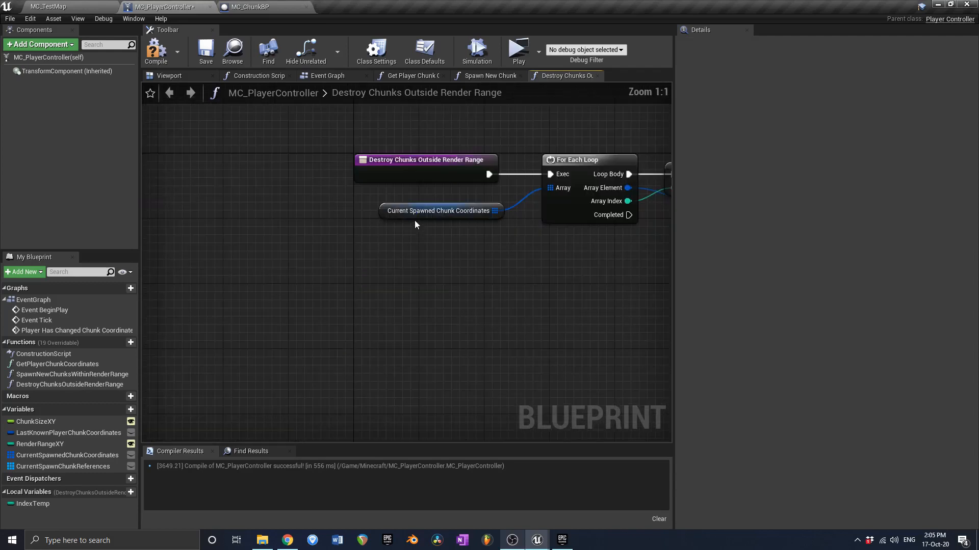
{"action": "left_click", "coordinate": [414, 216]}
{"action": "left_click", "coordinate": [40, 460]}
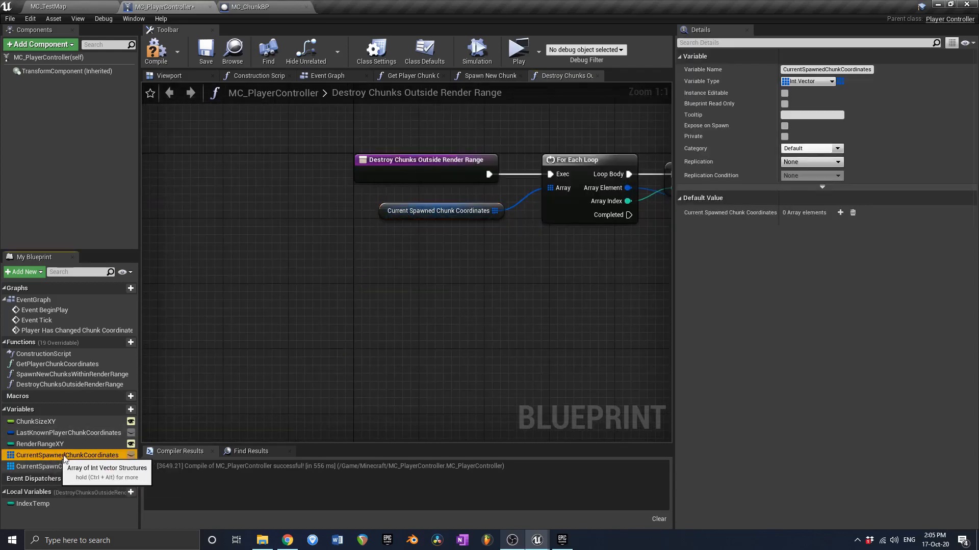
{"action": "left_click", "coordinate": [43, 466]}
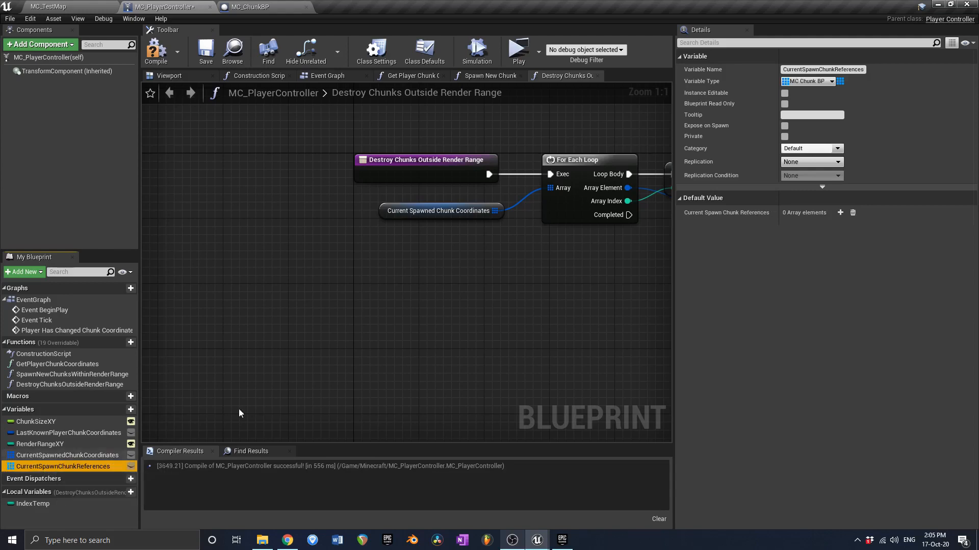
{"action": "scroll", "coordinate": [296, 344], "scroll_direction": "down", "scroll_amount": 5}
{"action": "right_click_drag", "start_coordinate": [296, 343], "coordinate": [151, 343]}
{"action": "right_click_drag", "start_coordinate": [549, 299], "coordinate": [329, 299]}
{"action": "scroll", "coordinate": [436, 296], "scroll_direction": "up", "scroll_amount": 3}
{"action": "right_click_drag", "start_coordinate": [325, 369], "coordinate": [369, 357]}
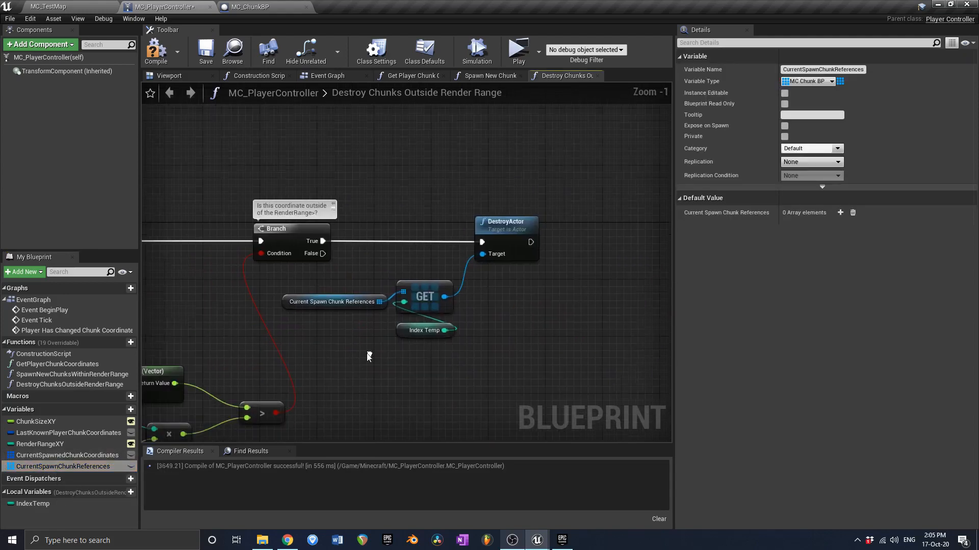
- Move the Current Spawn Chunk References, Get and Index Temp nodes together beneath the DestroyActor node
{"action": "left_click_drag", "start_coordinate": [369, 356], "coordinate": [437, 293]}
{"action": "scroll", "coordinate": [313, 304], "scroll_direction": "down", "scroll_amount": 4}
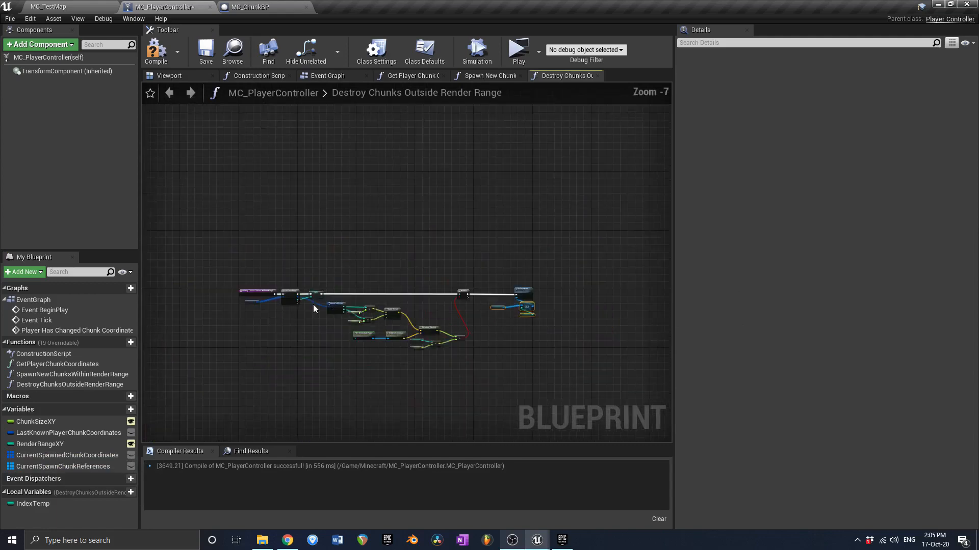
{"action": "scroll", "coordinate": [406, 299], "scroll_direction": "up", "scroll_amount": 4}
{"action": "scroll", "coordinate": [472, 280], "scroll_direction": "down", "scroll_amount": 4}
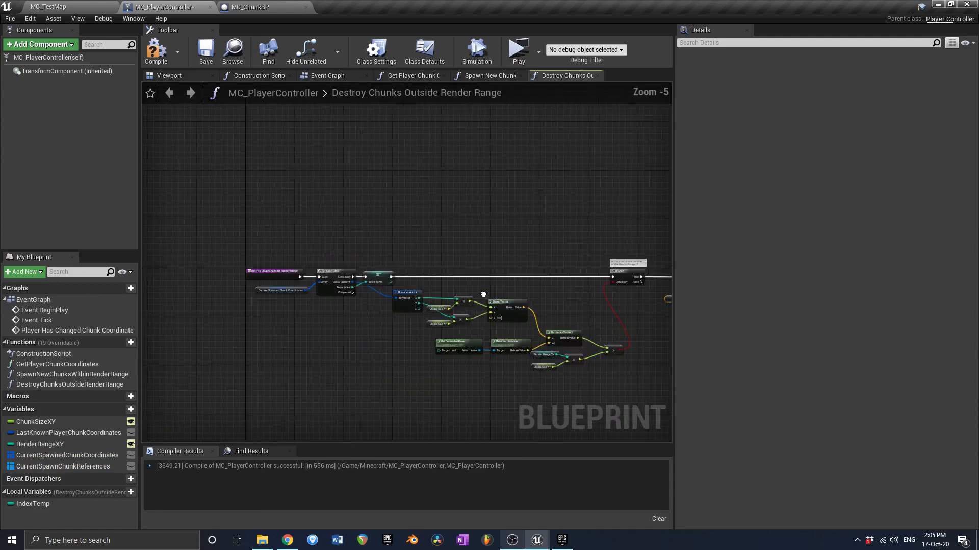
{"action": "right_click_drag", "start_coordinate": [555, 297], "coordinate": [396, 297]}
{"action": "scroll", "coordinate": [444, 313], "scroll_direction": "up", "scroll_amount": 5}
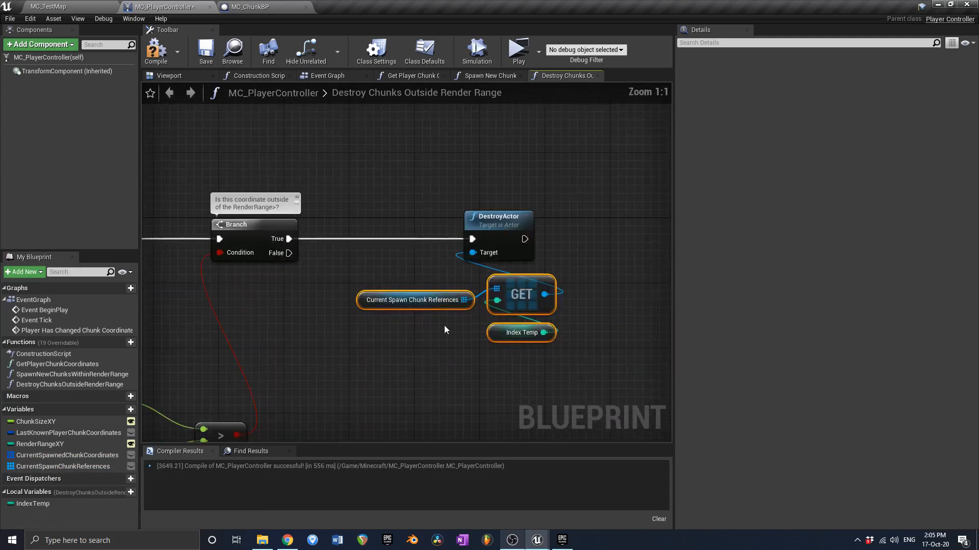
{"action": "left_click", "coordinate": [389, 300]}
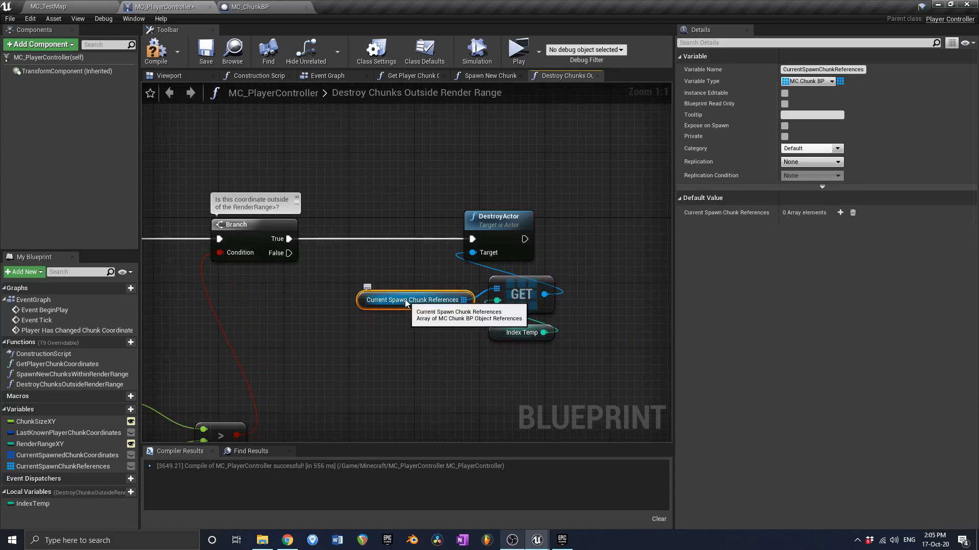
- Place a CurrentSpawnedChunkCoordinates getter and add a Remove Index node for that array, executed after DestroyActor
{"action": "right_click_drag", "start_coordinate": [582, 275], "coordinate": [383, 279]}
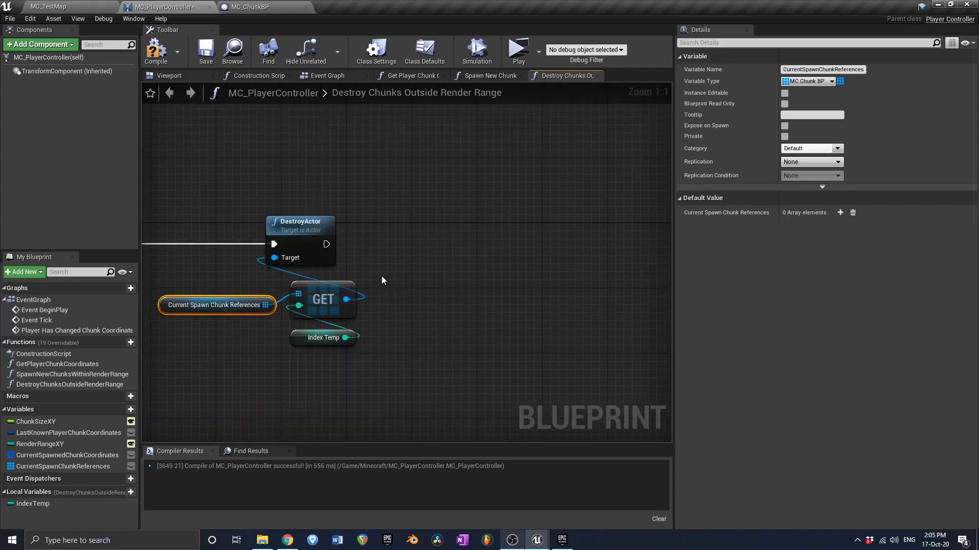
{"action": "left_click_drag", "start_coordinate": [69, 459], "coordinate": [423, 303], "text": "ctrl"}
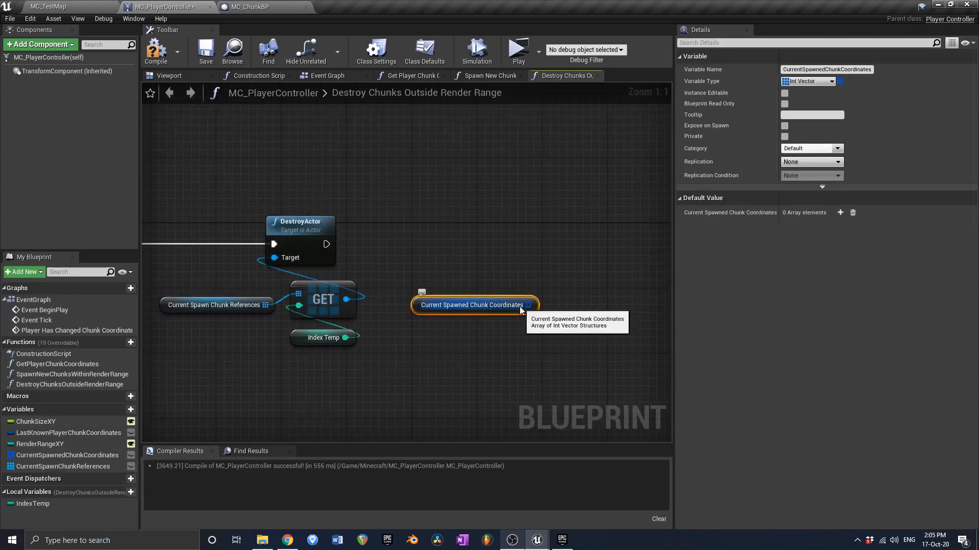
{"action": "left_click_drag", "start_coordinate": [528, 304], "coordinate": [489, 262]}
{"action": "type", "text": "remove index"}
{"action": "key", "text": "Return"}
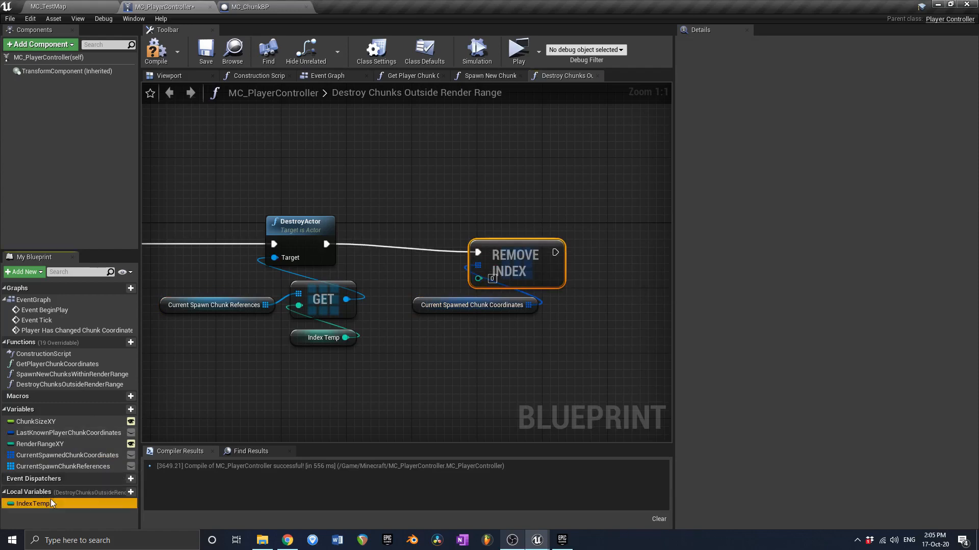
- Connect an IndexTemp getter to the Remove Index node's index and align these nodes with DestroyActor
{"action": "left_click_drag", "start_coordinate": [50, 504], "coordinate": [478, 278], "text": "ctrl"}
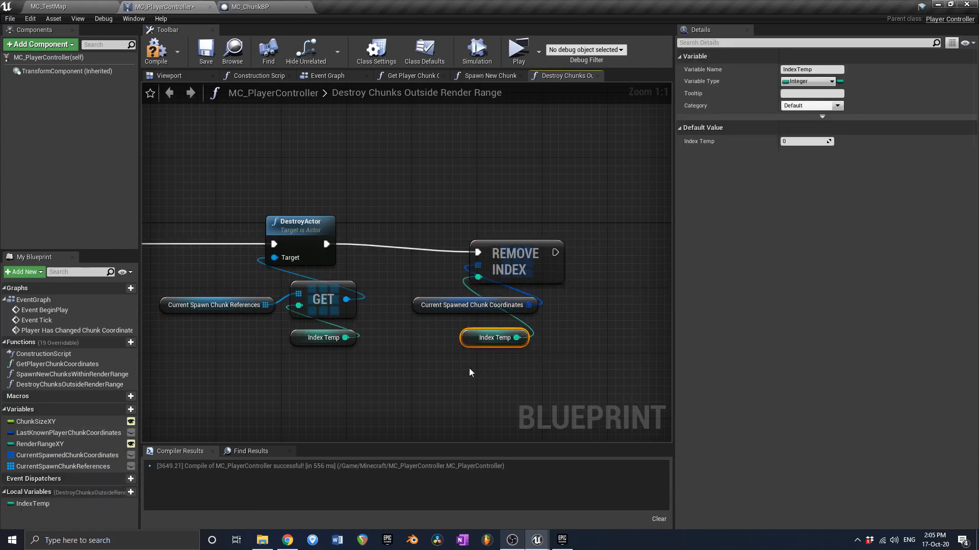
{"action": "left_click_drag", "start_coordinate": [469, 373], "coordinate": [488, 247]}
{"action": "left_click", "coordinate": [281, 329]}
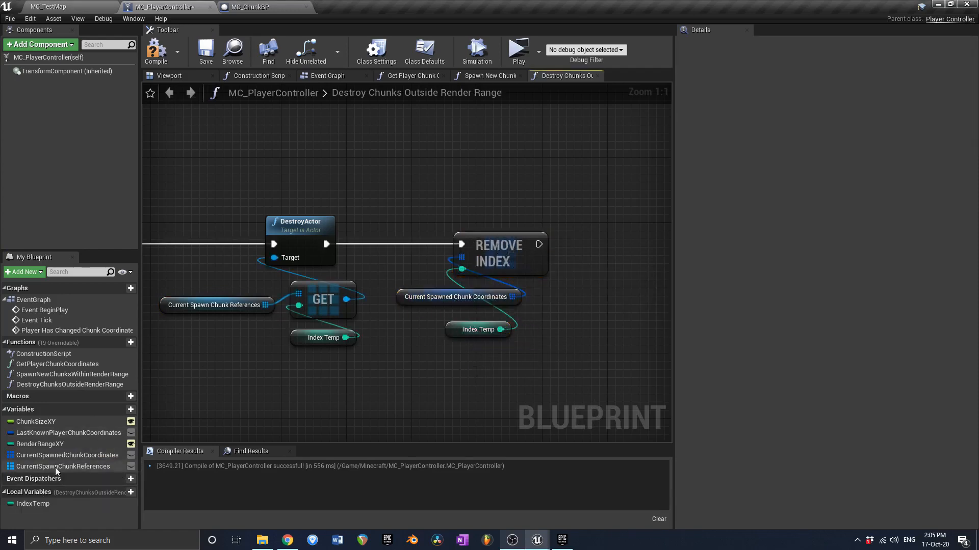
- Place a CurrentSpawnChunkReferences getter and add a second Remove Index node for it, executed after the first Remove Index
{"action": "left_click_drag", "start_coordinate": [55, 468], "coordinate": [568, 288], "text": "ctrl"}
{"action": "right_click_drag", "start_coordinate": [635, 302], "coordinate": [537, 302]}
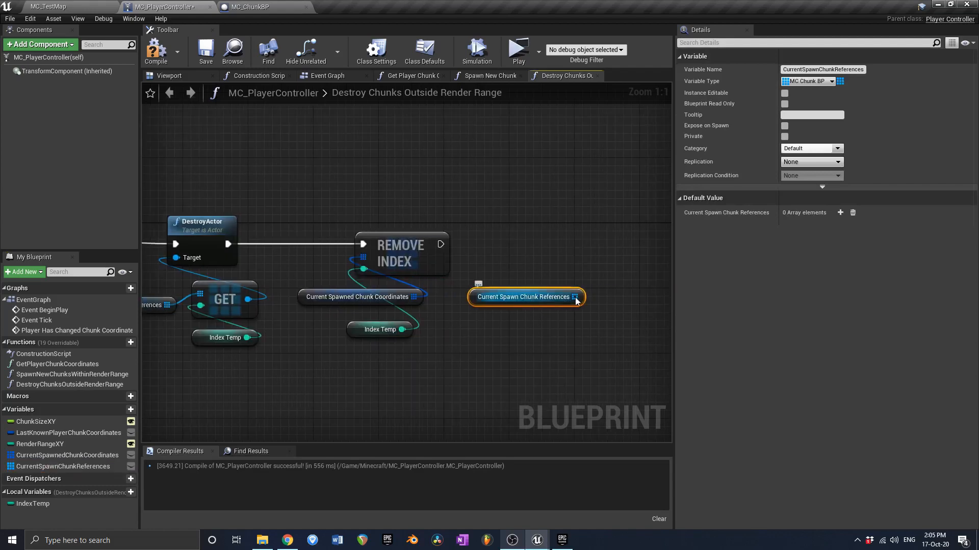
{"action": "left_click_drag", "start_coordinate": [576, 299], "coordinate": [366, 243]}
{"action": "type", "text": "remove ind"}
{"action": "key", "text": "Return"}
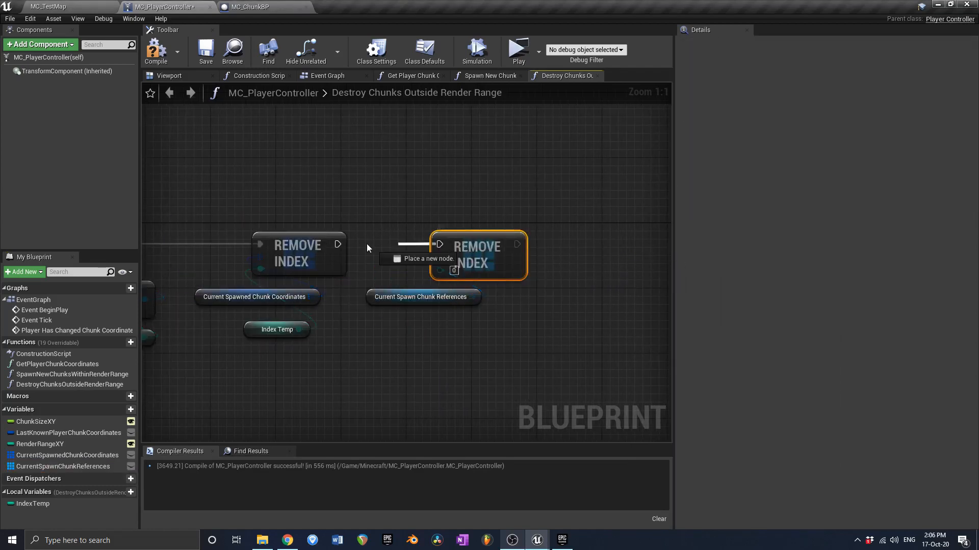
{"action": "right_click_drag", "start_coordinate": [235, 235], "coordinate": [395, 228]}
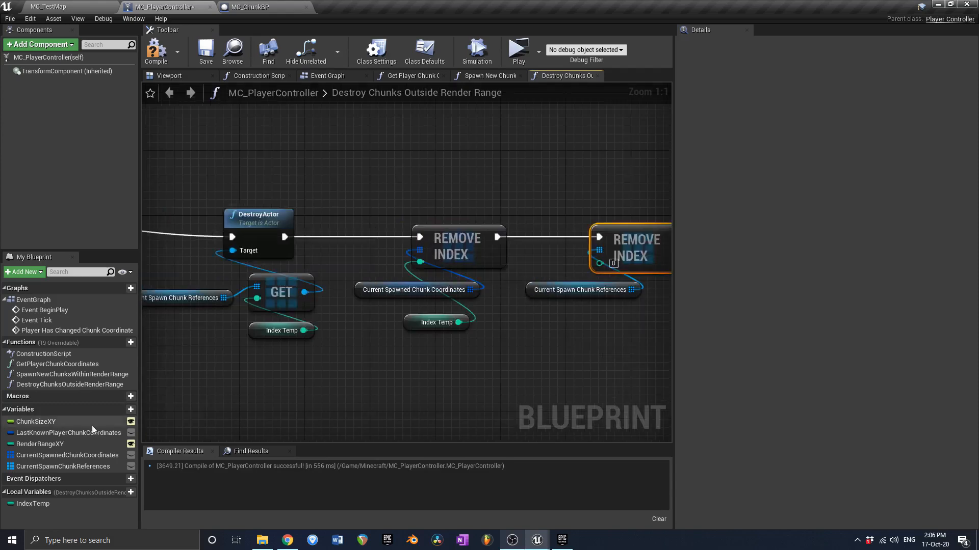
- Place an IndexTemp getter and connect it to the index input of the second Remove Index node
{"action": "right_click_drag", "start_coordinate": [407, 297], "coordinate": [328, 292]}
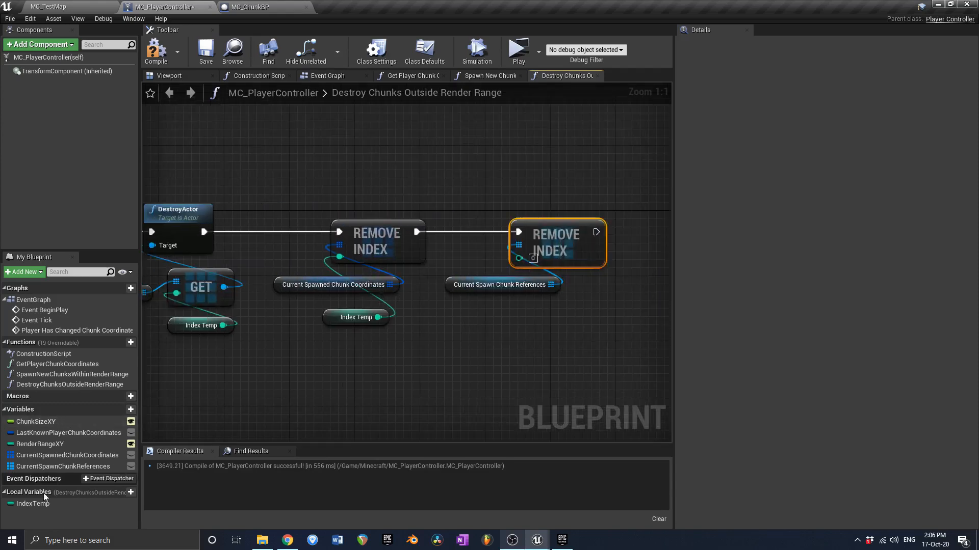
{"action": "left_click_drag", "start_coordinate": [33, 503], "coordinate": [475, 331]}
{"action": "left_click_drag", "start_coordinate": [487, 295], "coordinate": [488, 296], "text": "ctrl"}
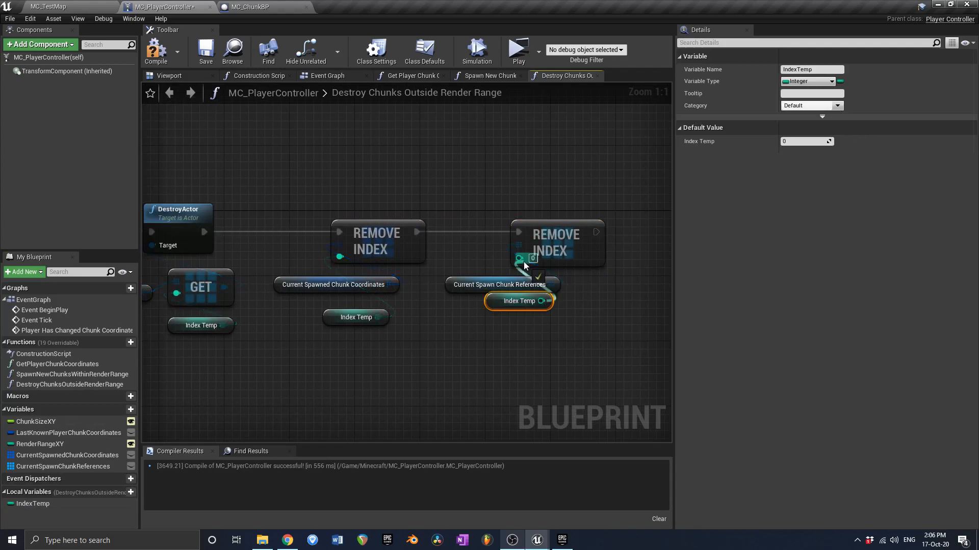
{"action": "left_click_drag", "start_coordinate": [524, 261], "coordinate": [523, 261]}
- Compile and save the MC_PlayerController blueprint with the completed Destroy Chunks Outside Render Range graph
{"action": "scroll", "coordinate": [545, 317], "scroll_direction": "down", "scroll_amount": 5}
{"action": "scroll", "coordinate": [245, 179], "scroll_direction": "down", "scroll_amount": 2}
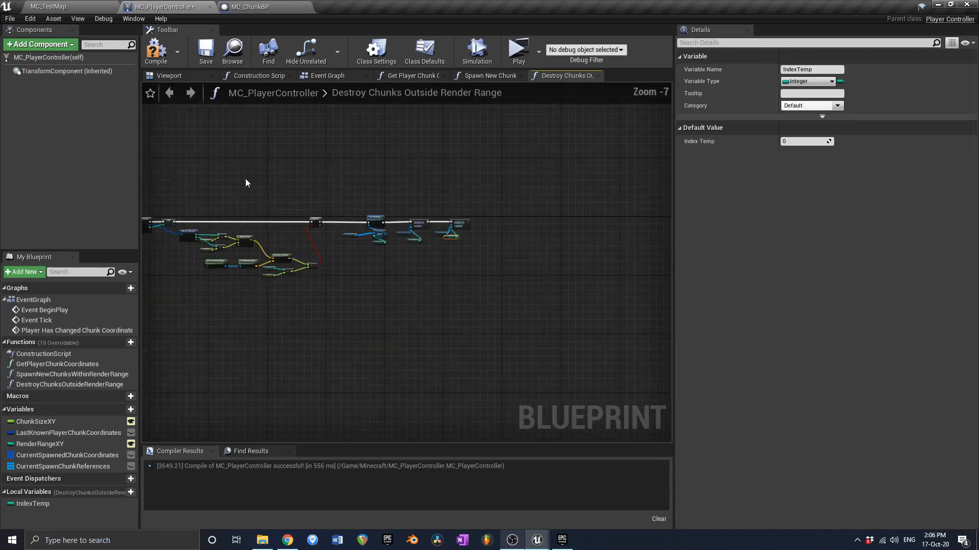
{"action": "right_click_drag", "start_coordinate": [246, 178], "coordinate": [408, 176]}
{"action": "left_click", "coordinate": [206, 51]}
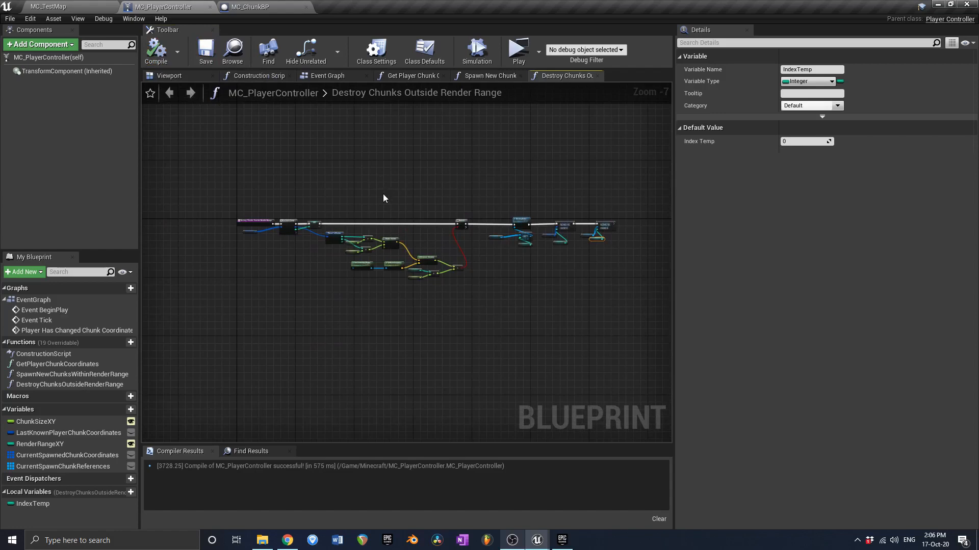
{"action": "scroll", "coordinate": [383, 198], "scroll_direction": "up", "scroll_amount": 5}
{"action": "scroll", "coordinate": [276, 209], "scroll_direction": "down", "scroll_amount": 3}
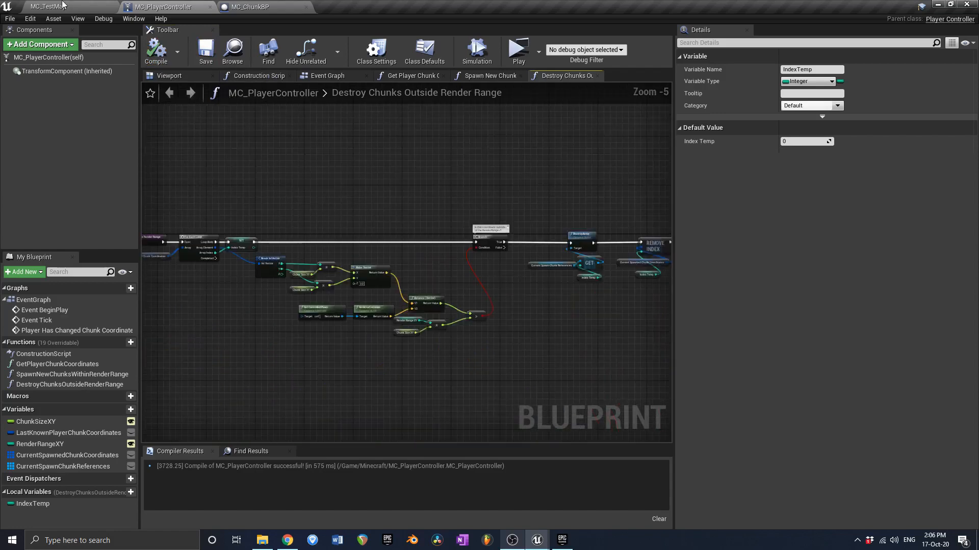
- Play-test MC_TestMap, running the character in both directions to check how chunks spawn and get destroyed, and end the session
{"action": "left_click", "coordinate": [63, 5]}
{"action": "left_click", "coordinate": [380, 38]}
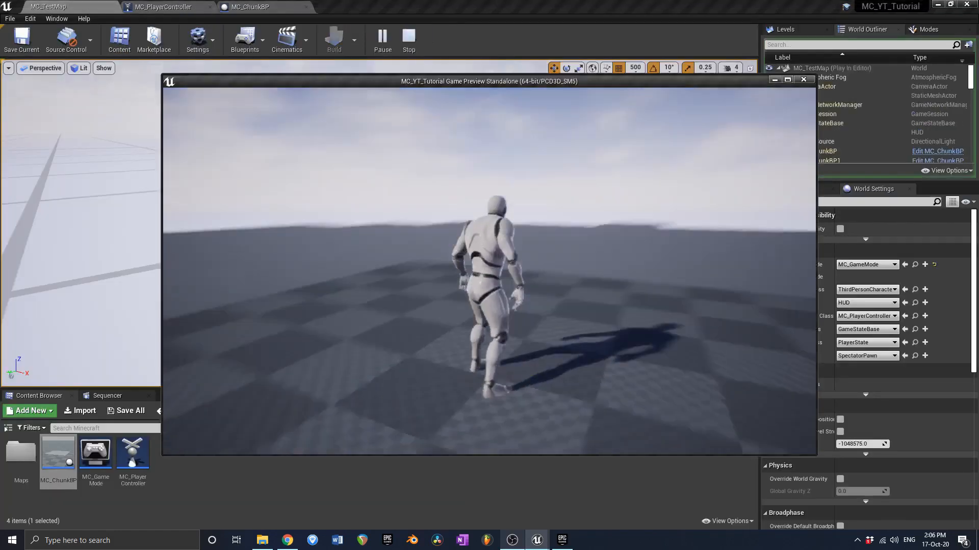
{"action": "key", "text": "w"}
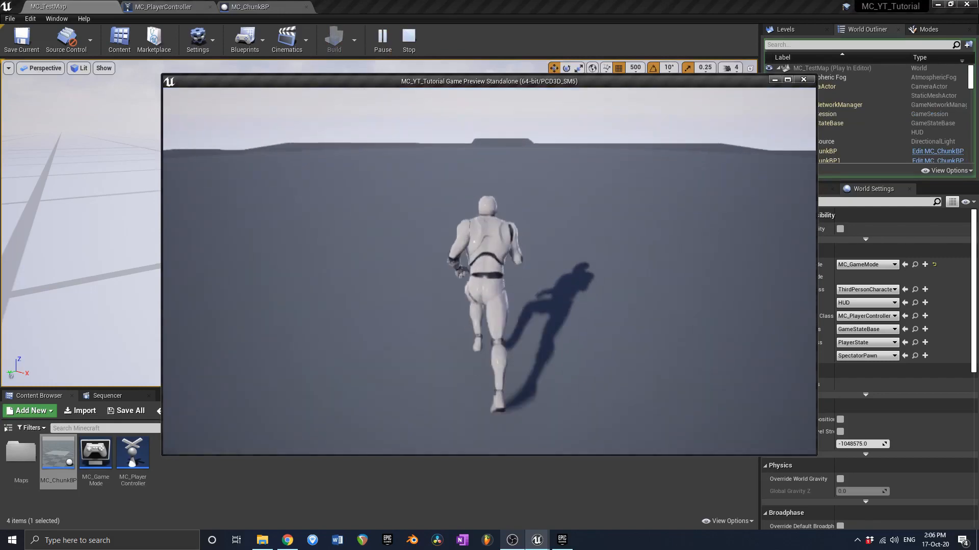
{"action": "key", "text": "s"}
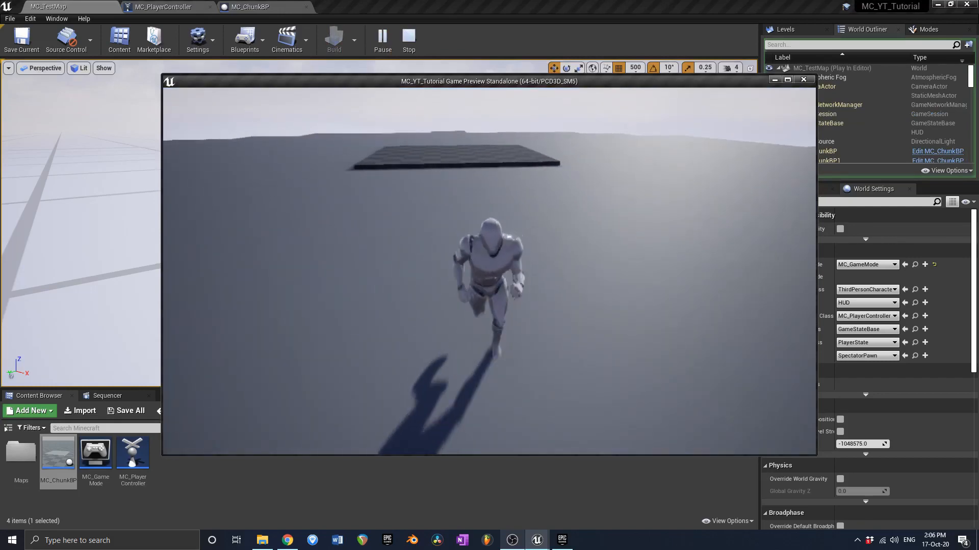
{"action": "key", "text": "space"}
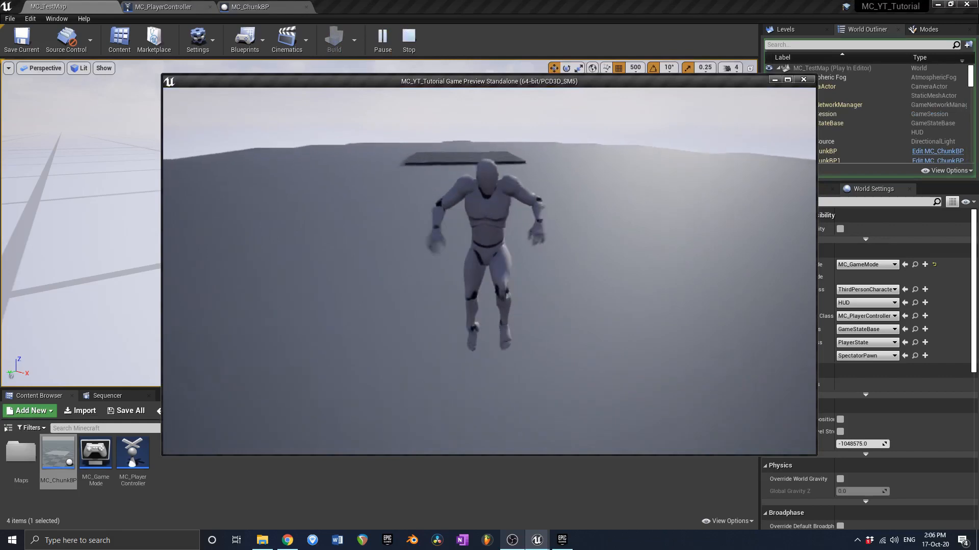
{"action": "key", "text": "space"}
{"action": "key", "text": "w"}
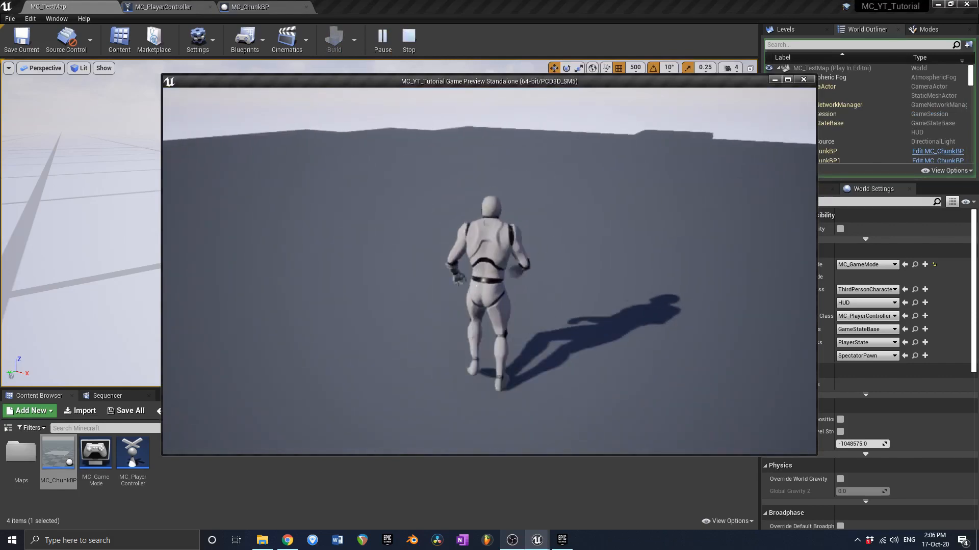
{"action": "key", "text": "Escape"}
- In the MC_PlayerController Event Graph, add a Destroy Chunks Outside Render Range call after the Player Has Changed Chunk Coordinates event
{"action": "left_click", "coordinate": [163, 7]}
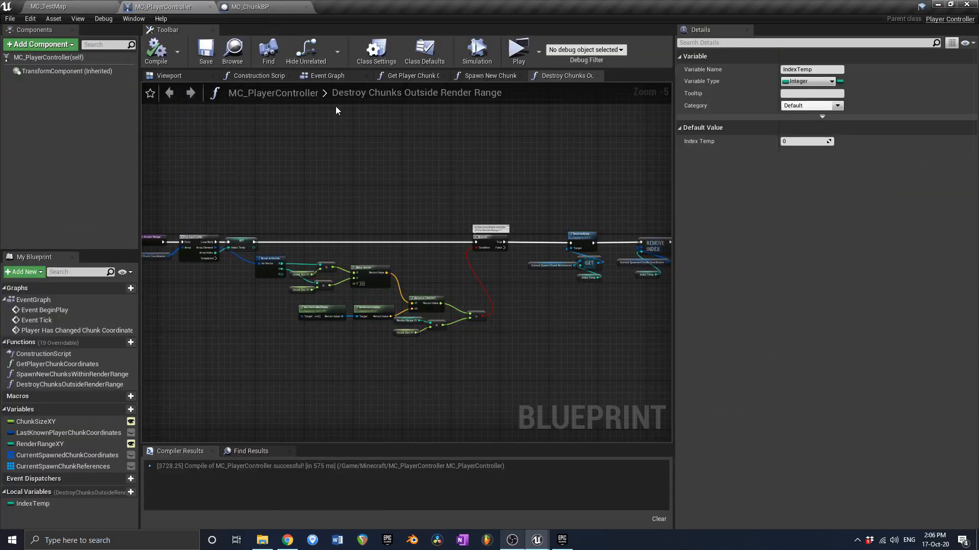
{"action": "left_click", "coordinate": [332, 77]}
{"action": "scroll", "coordinate": [367, 247], "scroll_direction": "down", "scroll_amount": 3}
{"action": "right_click_drag", "start_coordinate": [343, 268], "coordinate": [390, 268]}
{"action": "scroll", "coordinate": [372, 271], "scroll_direction": "up", "scroll_amount": 6}
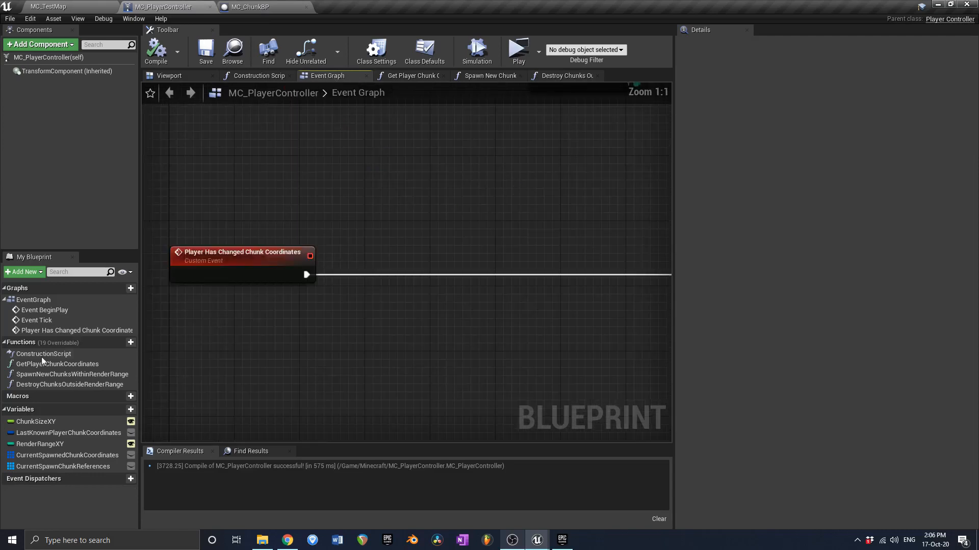
{"action": "left_click_drag", "start_coordinate": [43, 384], "coordinate": [406, 295]}
{"action": "left_click", "coordinate": [429, 266]}
- Move the Spawn New Chunks Within Render Range call directly behind Destroy Chunks Outside Render Range in the execution line
{"action": "scroll", "coordinate": [411, 265], "scroll_direction": "down", "scroll_amount": 5}
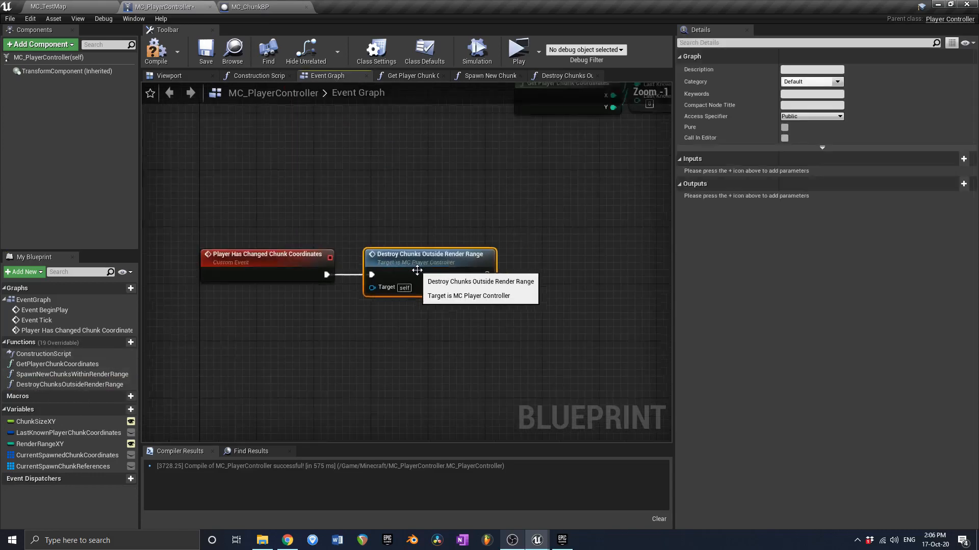
{"action": "scroll", "coordinate": [433, 261], "scroll_direction": "up", "scroll_amount": 4}
{"action": "left_click_drag", "start_coordinate": [537, 252], "coordinate": [317, 249]}
{"action": "right_click_drag", "start_coordinate": [368, 258], "coordinate": [476, 282]}
{"action": "left_click_drag", "start_coordinate": [414, 280], "coordinate": [399, 287]}
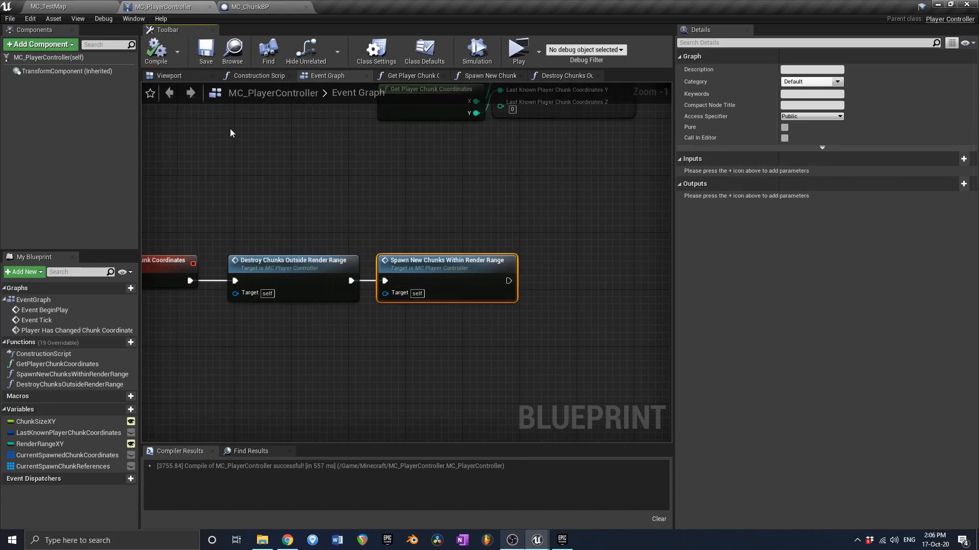
{"action": "right_click_drag", "start_coordinate": [369, 215], "coordinate": [405, 227]}
{"action": "left_click", "coordinate": [406, 228]}
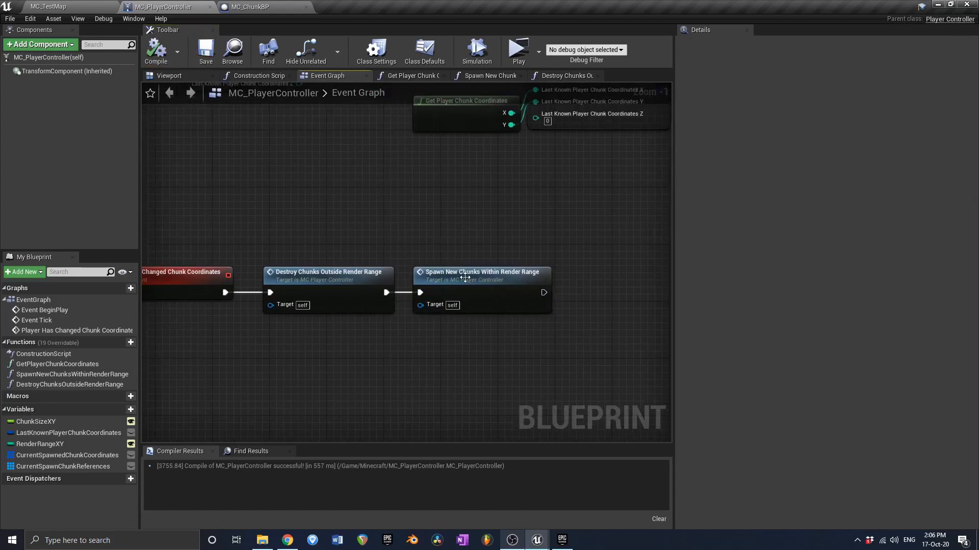
{"action": "left_click", "coordinate": [339, 278]}
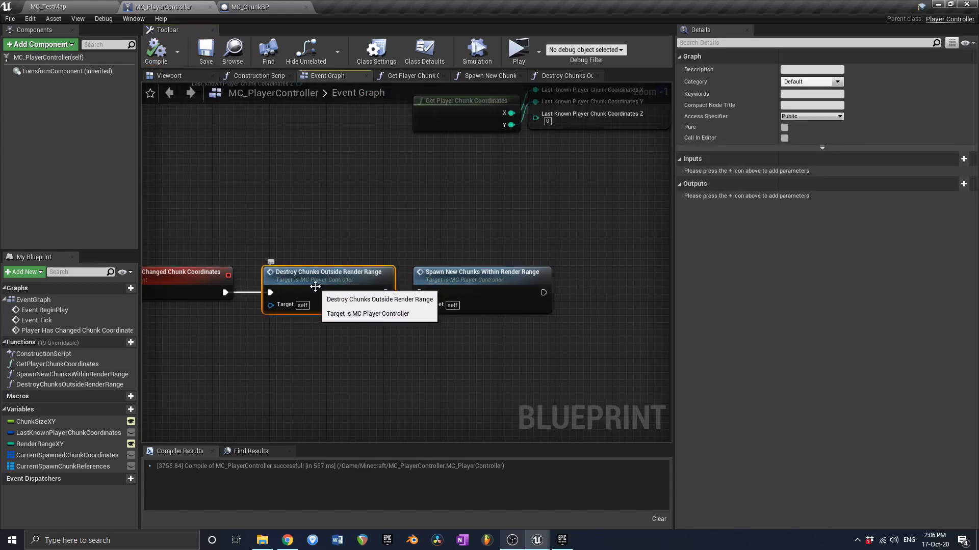
- Play-test MC_TestMap, running and jumping away from the floor to check that distant chunks are destroyed, and end the session
{"action": "left_click", "coordinate": [56, 6]}
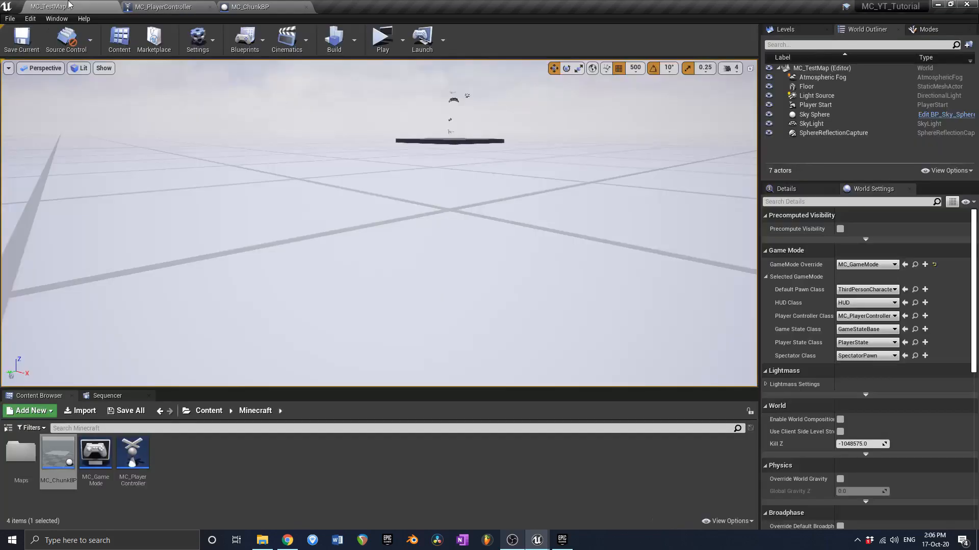
{"action": "left_click", "coordinate": [381, 40]}
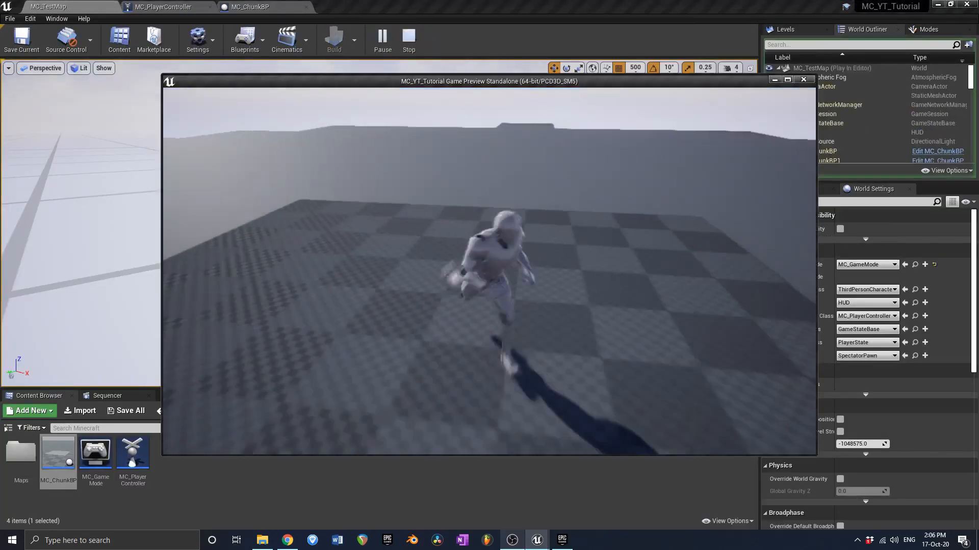
{"action": "key", "text": "s"}
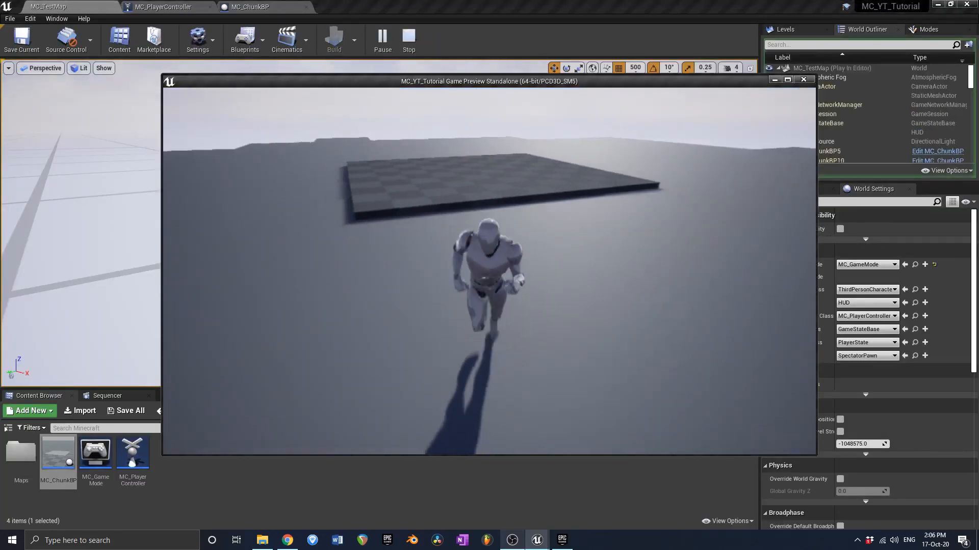
{"action": "key", "text": "space"}
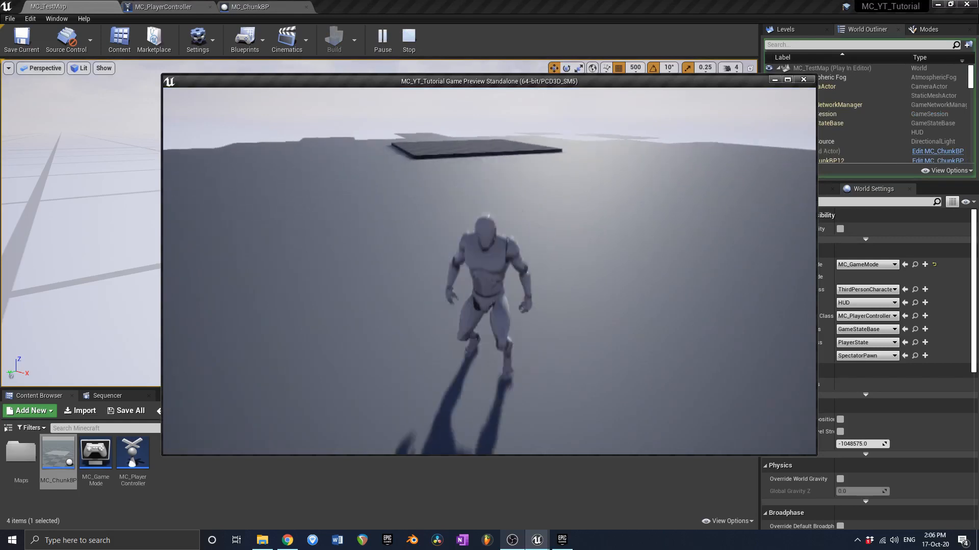
{"action": "key", "text": "space"}
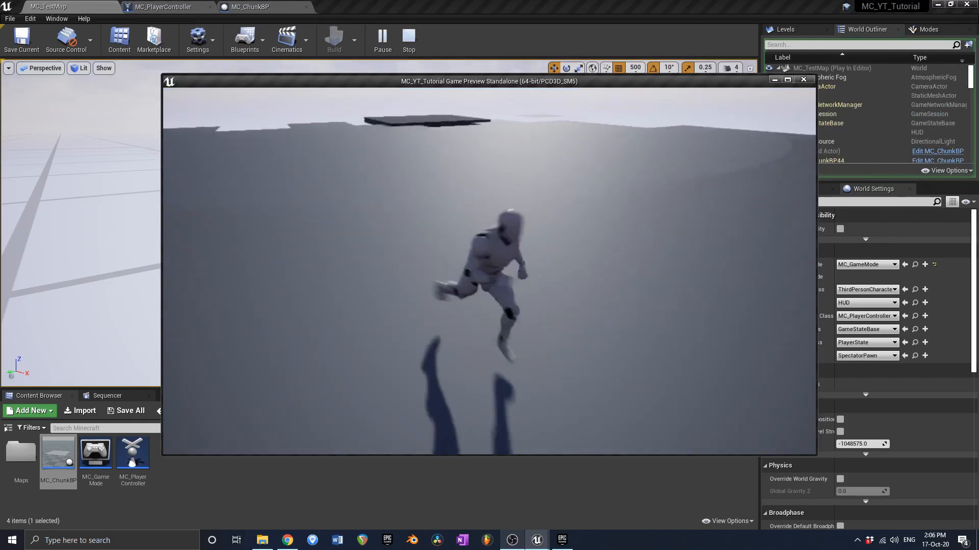
{"action": "key", "text": "space"}
{"action": "key", "text": "space"}
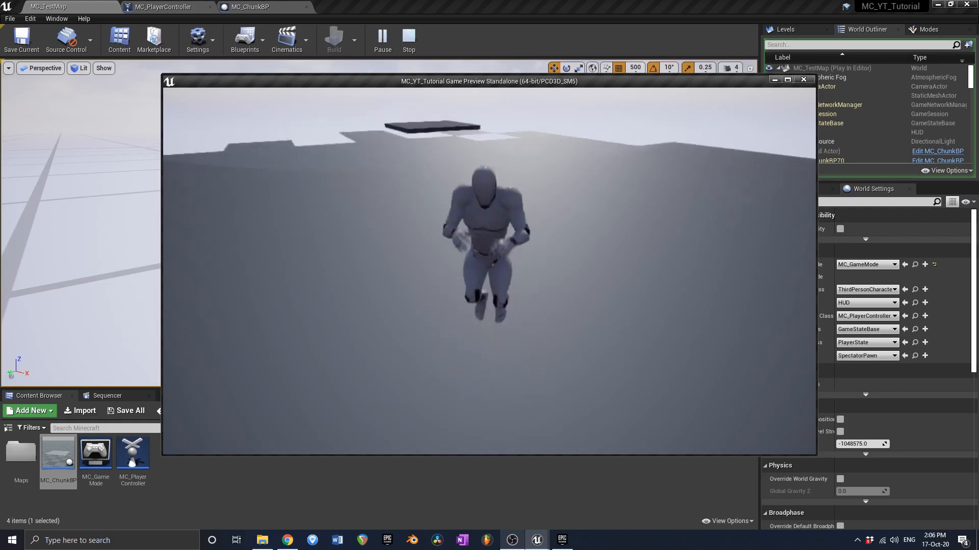
{"action": "key", "text": "space"}
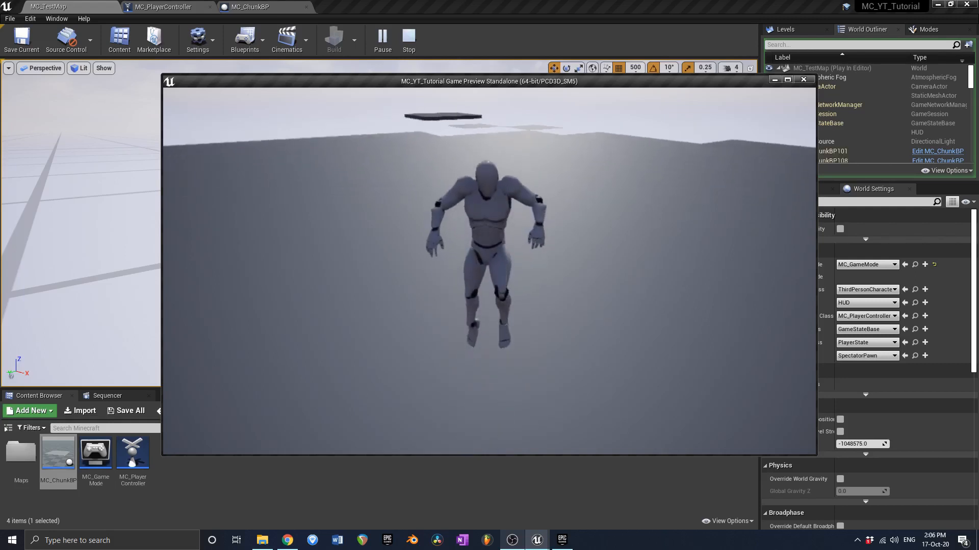
{"action": "key", "text": "space"}
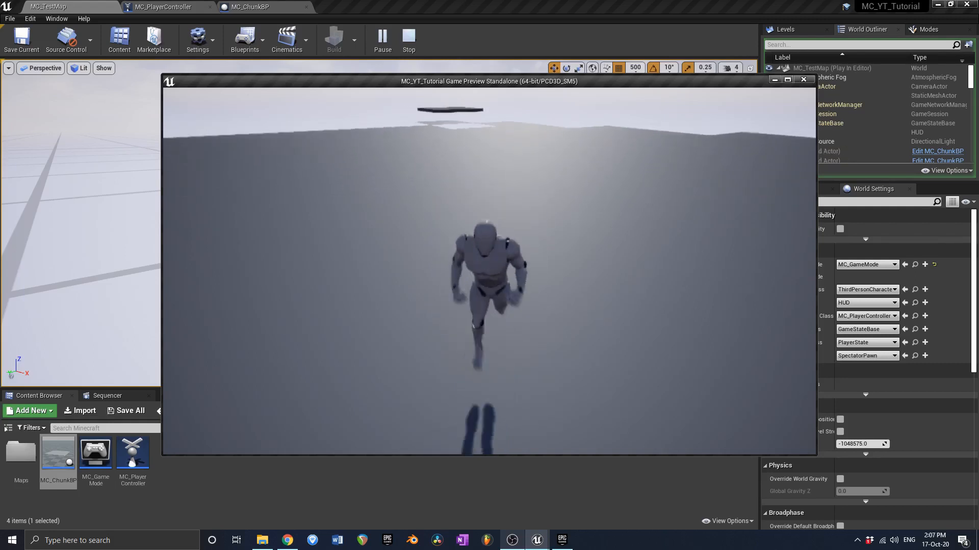
{"action": "key", "text": "w"}
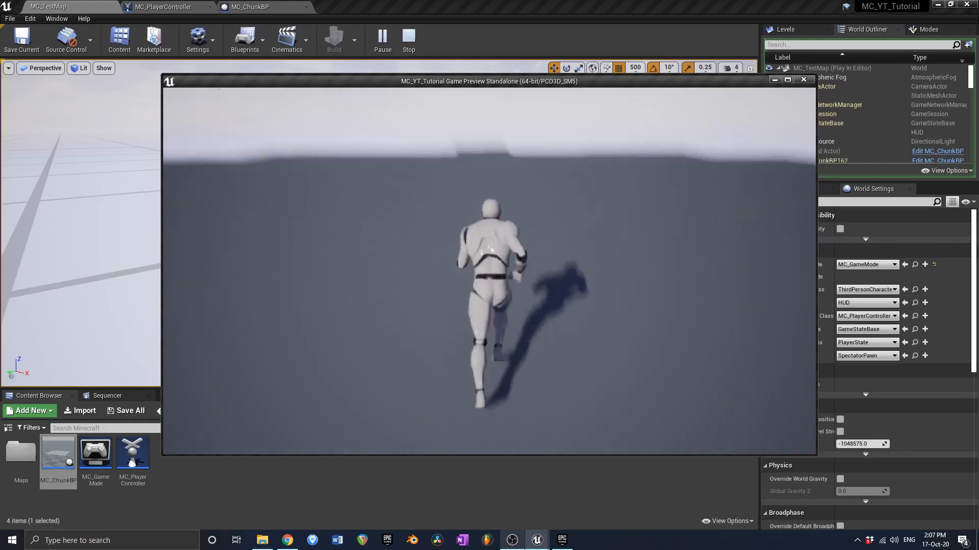
{"action": "key", "text": "Escape"}
- In MC_PlayerController, set the default value of RenderRangeXY to 3, then compile and save the blueprint
{"action": "left_click", "coordinate": [278, 7]}
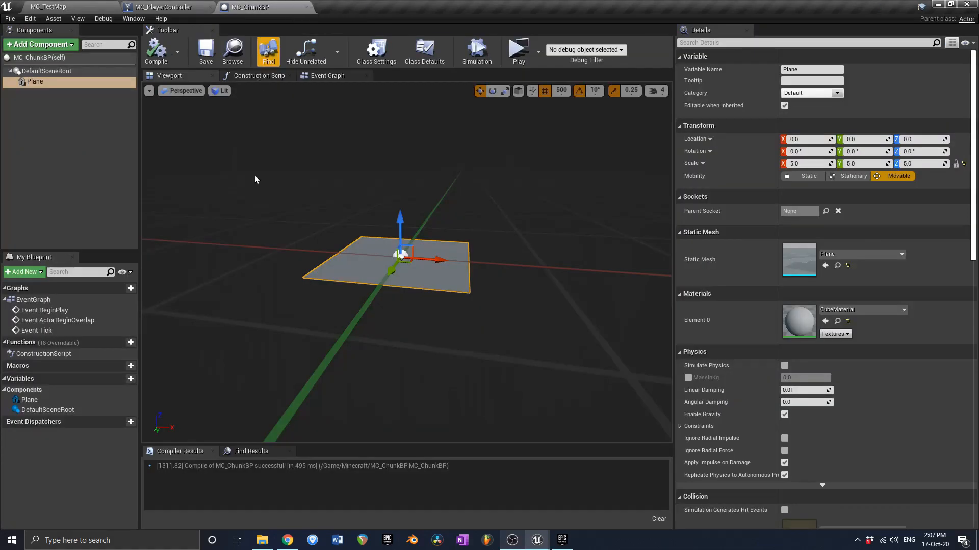
{"action": "left_click", "coordinate": [171, 6]}
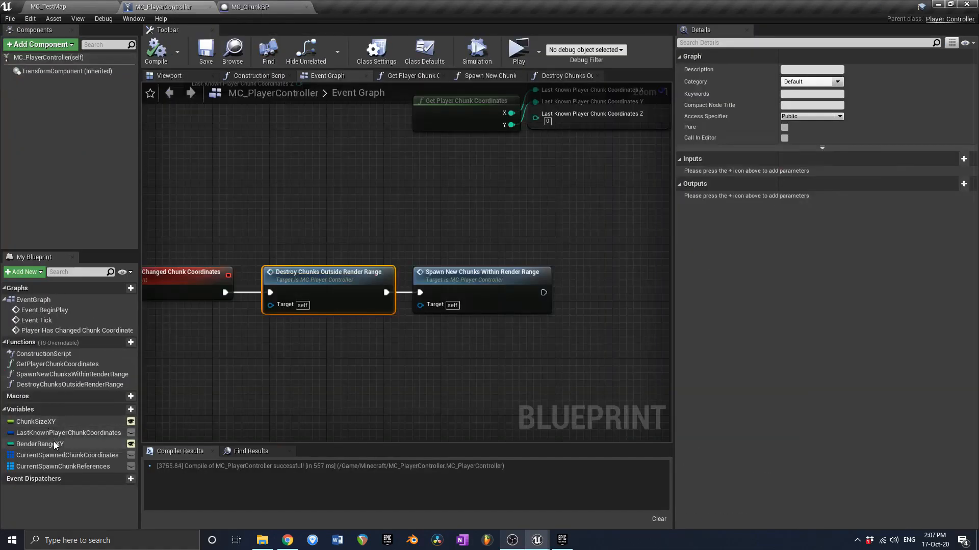
{"action": "left_click", "coordinate": [54, 444]}
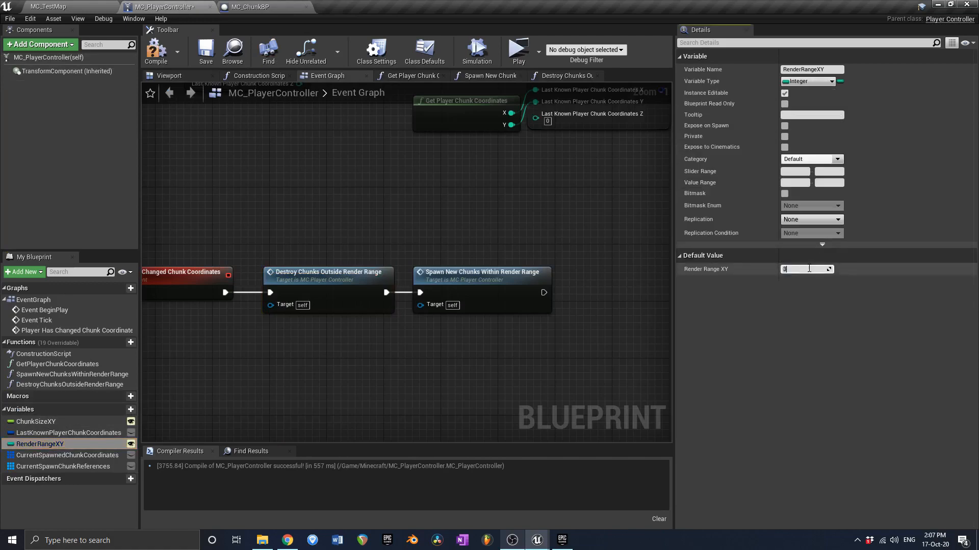
{"action": "left_click", "coordinate": [156, 51]}
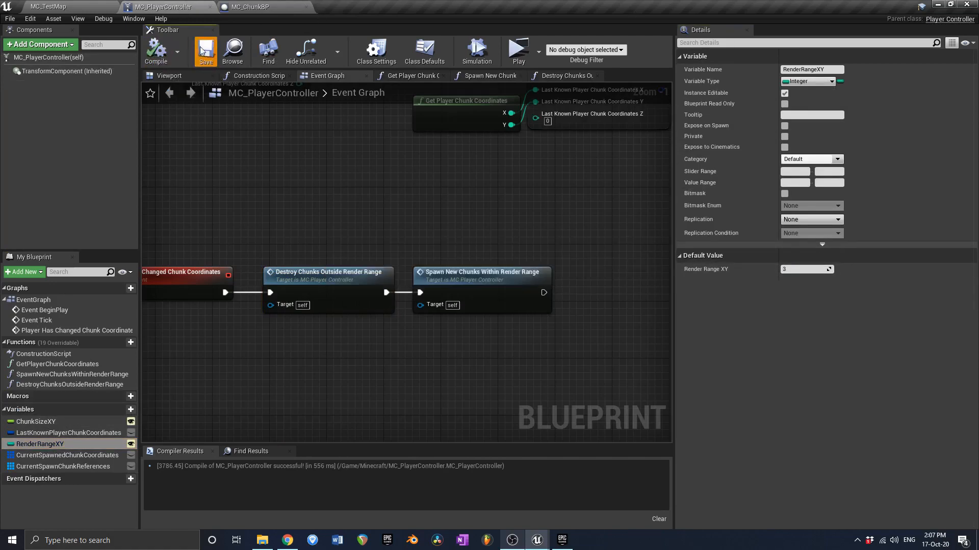
{"action": "left_click", "coordinate": [206, 51]}
- Play-test MC_TestMap with the render range of 3, running in several directions to check chunk spawning and destruction, and end the session
{"action": "left_click", "coordinate": [102, 6]}
{"action": "left_click", "coordinate": [380, 41]}
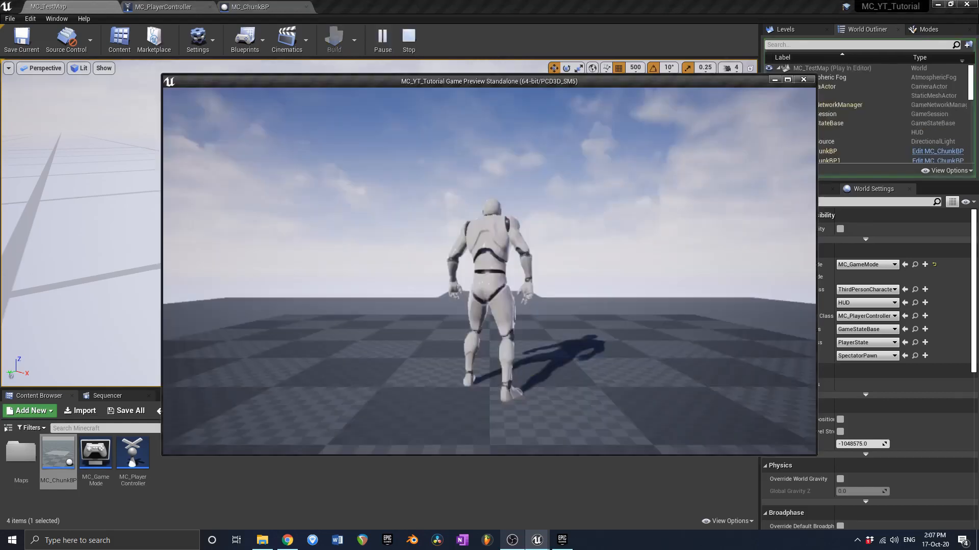
{"action": "key", "text": "w"}
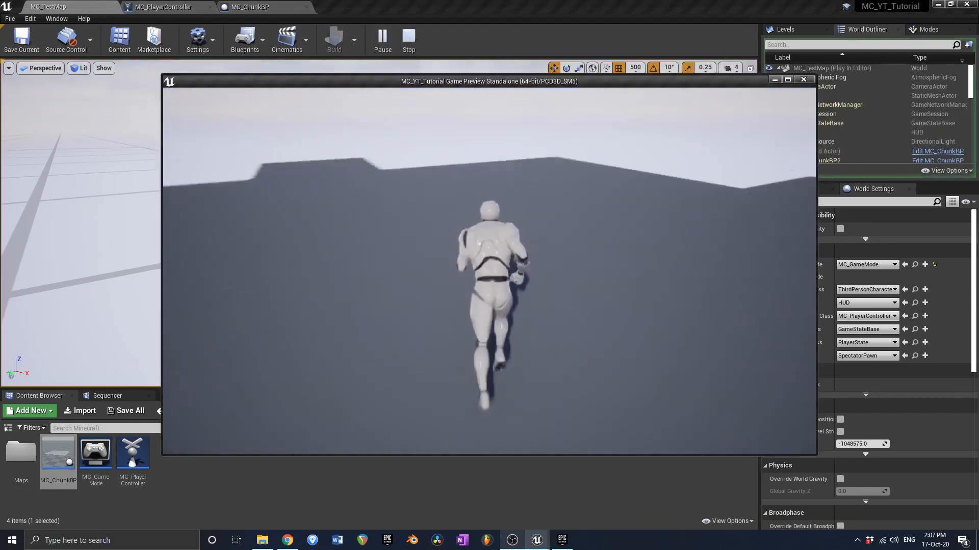
{"action": "key", "text": "s"}
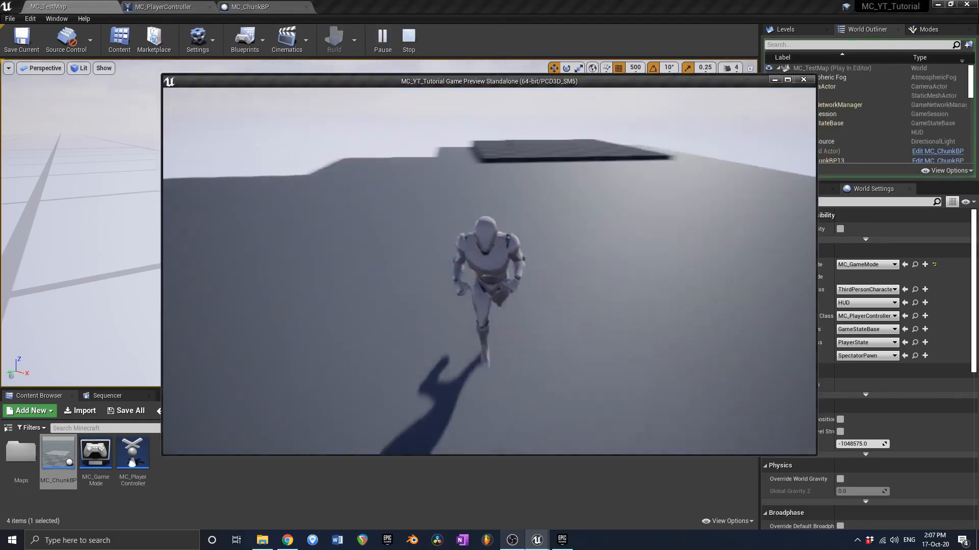
{"action": "key", "text": "a"}
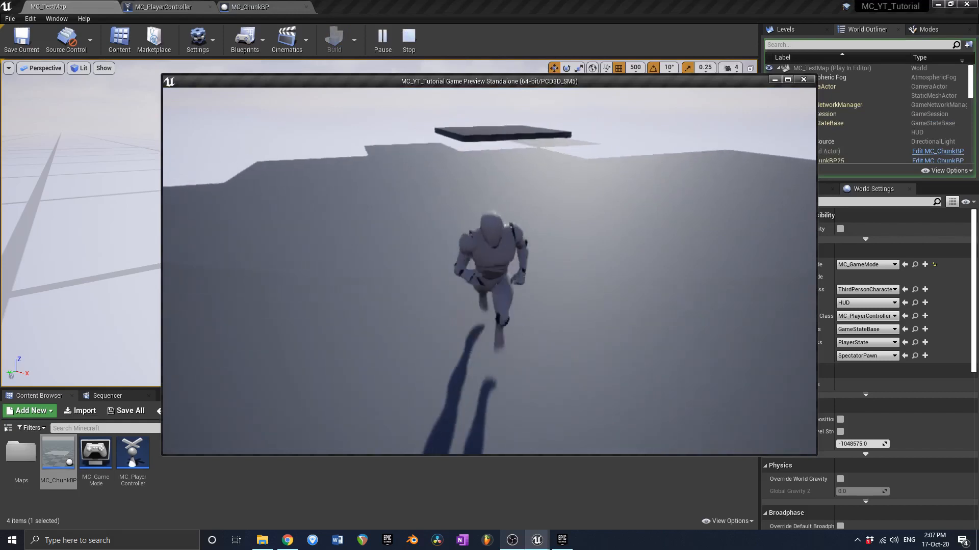
{"action": "key", "text": "a"}
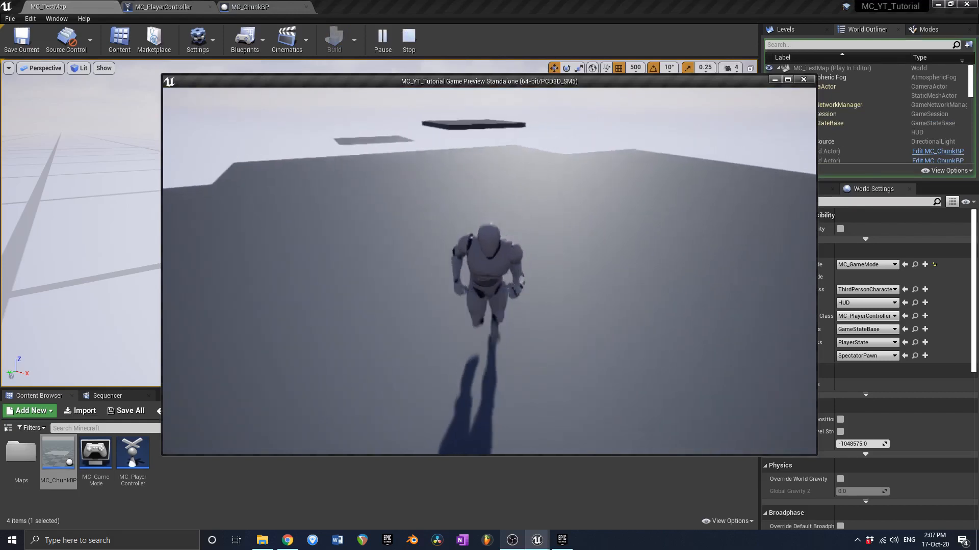
{"action": "key", "text": "w"}
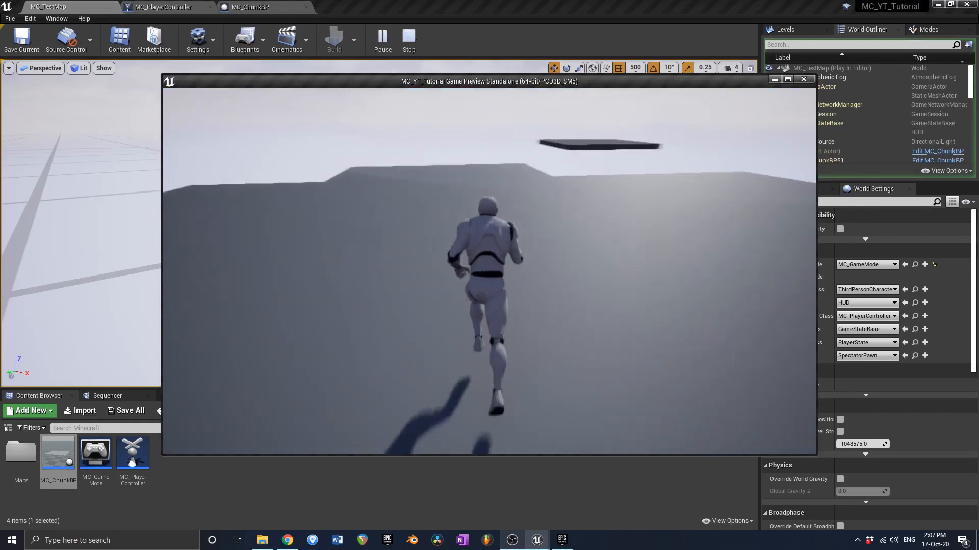
{"action": "key", "text": "shift+F1"}
{"action": "key", "text": "Escape"}
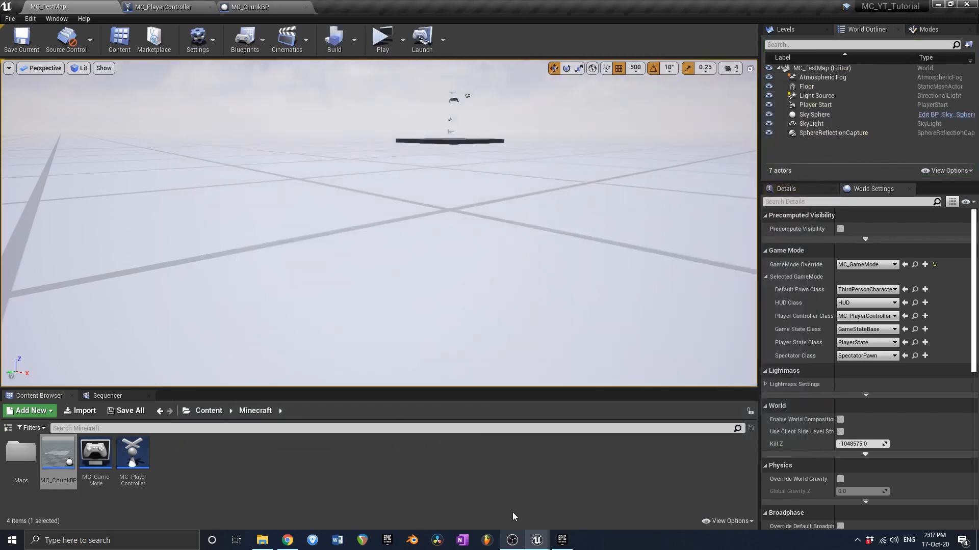
- Open the MC_ChunkBP blueprint, delete its Plane component, and compile and save it
{"action": "double_click", "coordinate": [63, 461]}
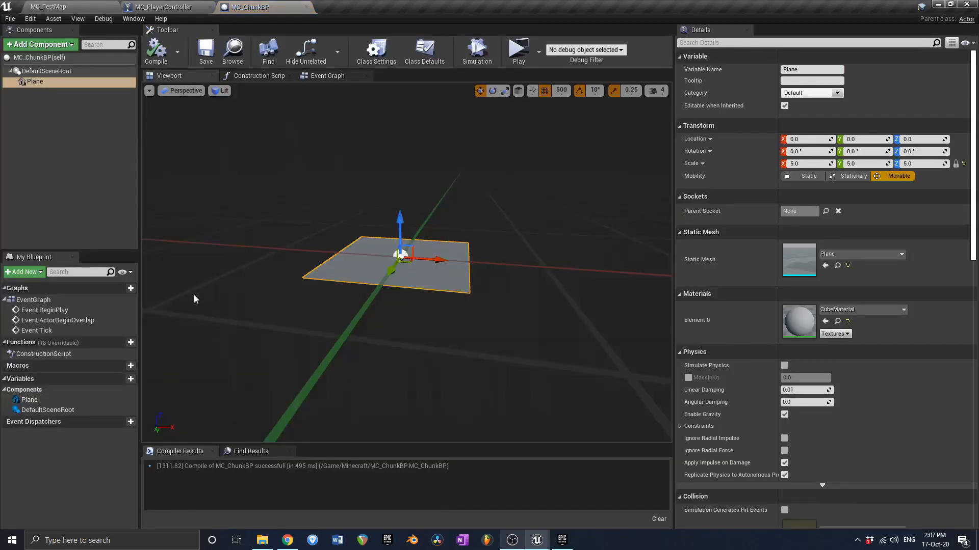
{"action": "left_click", "coordinate": [82, 153]}
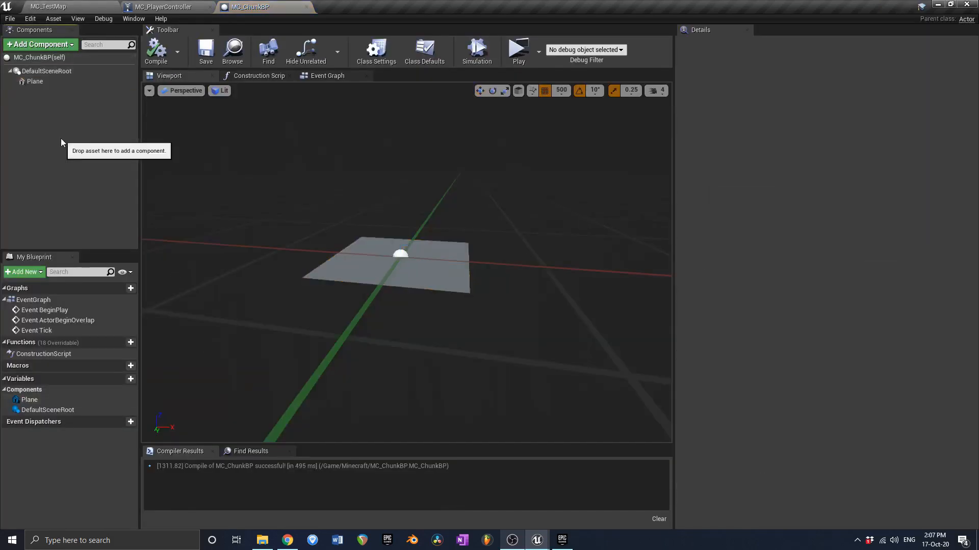
{"action": "left_click", "coordinate": [57, 80]}
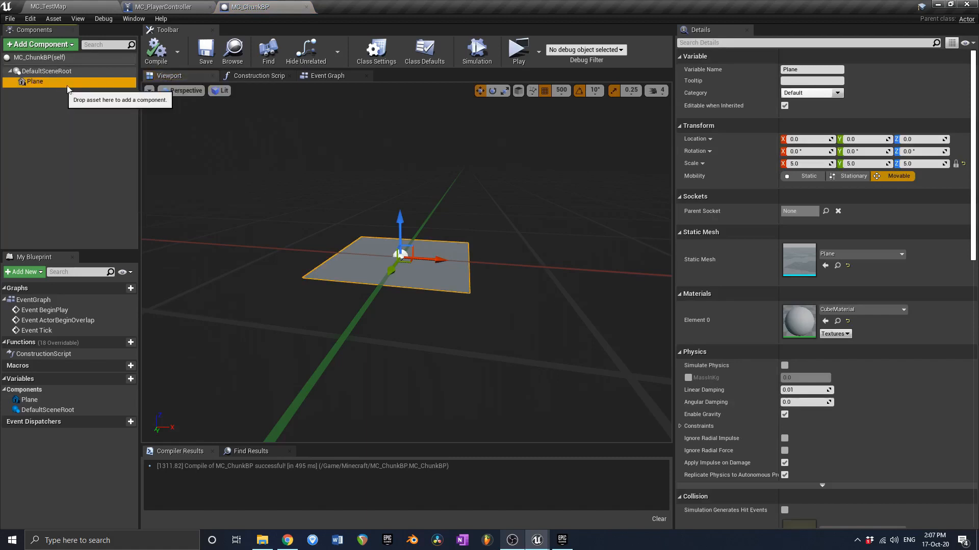
{"action": "key", "text": "Delete"}
{"action": "left_click", "coordinate": [206, 54]}
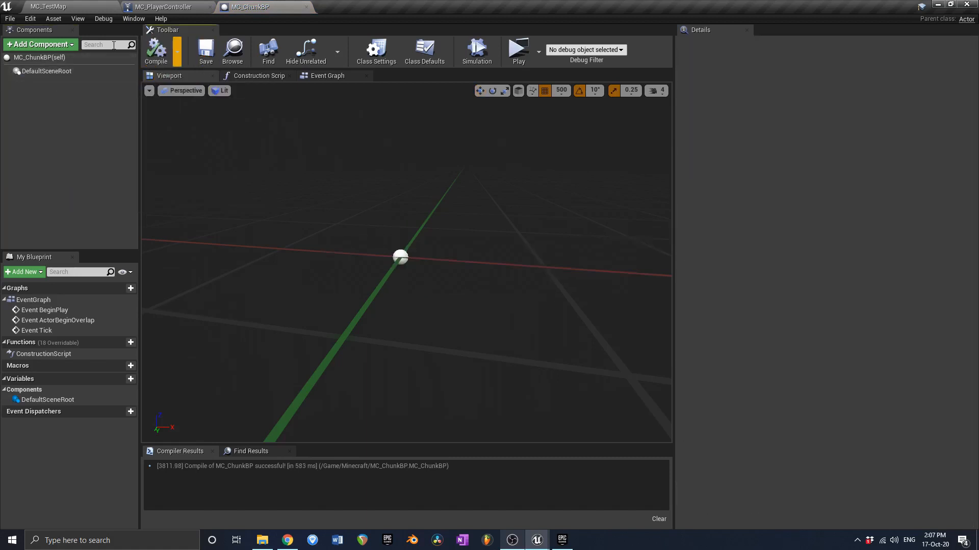
- Add an Instanced Static Mesh component to MC_ChunkBP, then compile and save the blueprint
{"action": "left_click", "coordinate": [52, 48]}
{"action": "type", "text": "static"}
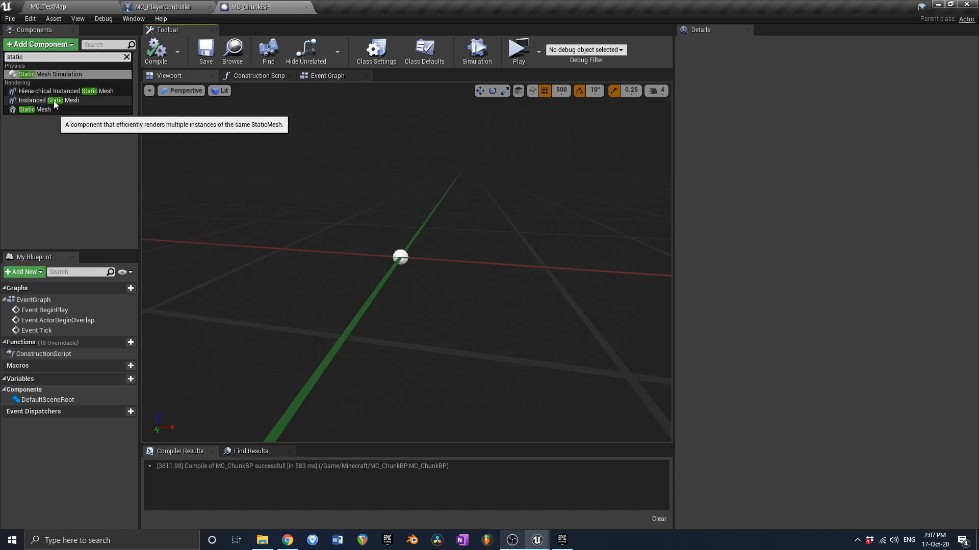
{"action": "left_click", "coordinate": [55, 100]}
{"action": "left_click", "coordinate": [151, 54]}
{"action": "left_click", "coordinate": [206, 50]}
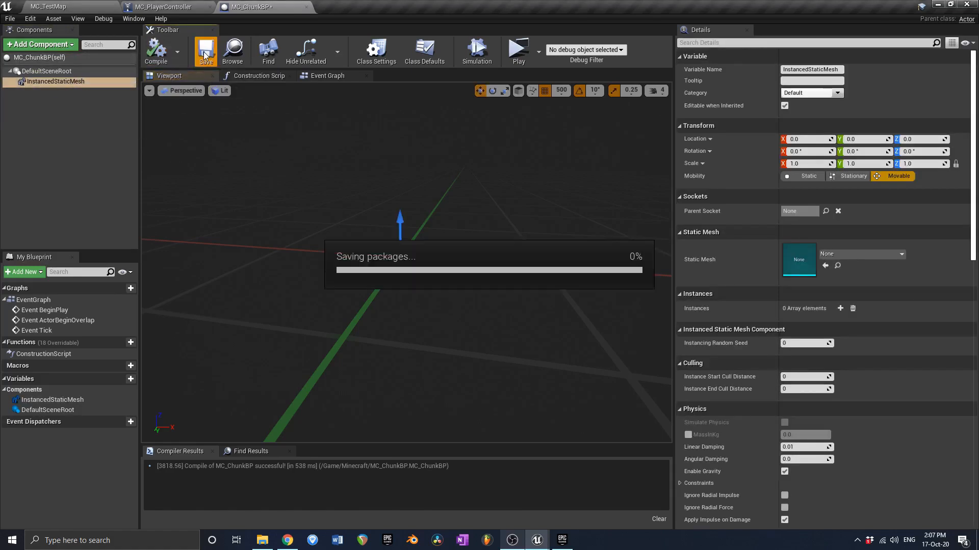
- Assign the 1M_Cube mesh as the static mesh of the InstancedStaticMesh component, then compile and save MC_ChunkBP
{"action": "left_click", "coordinate": [859, 254]}
{"action": "type", "text": "cube"}
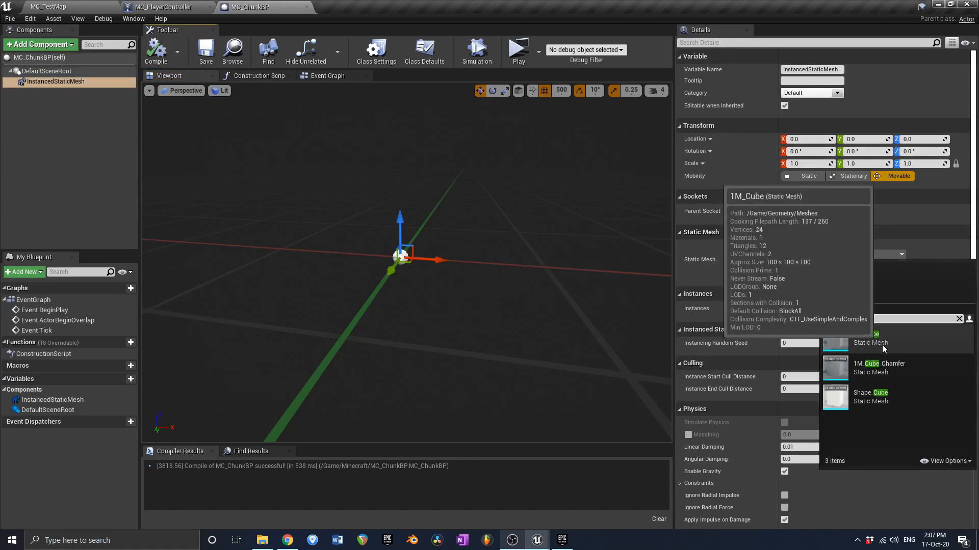
{"action": "scroll", "coordinate": [882, 344], "scroll_direction": "up", "scroll_amount": 3, "text": "ctrl"}
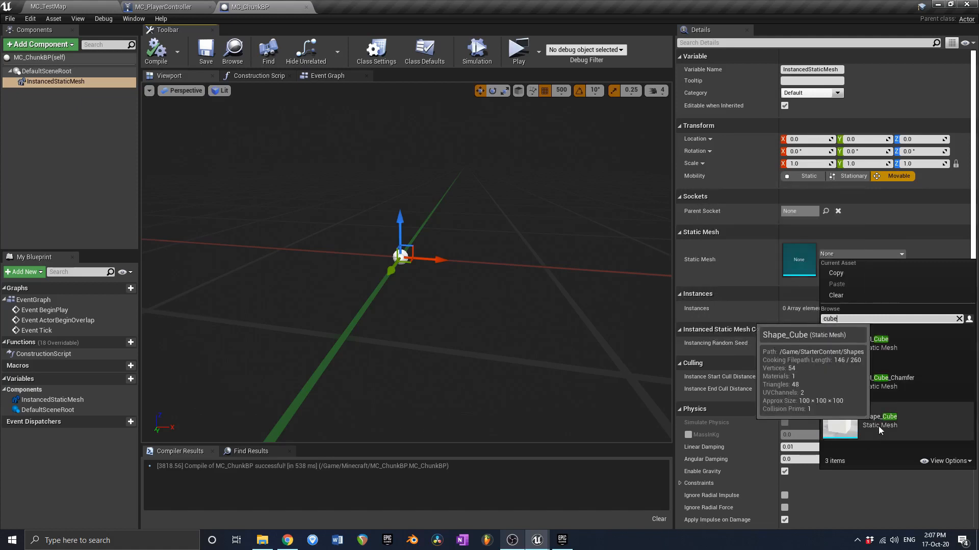
{"action": "left_click", "coordinate": [883, 350]}
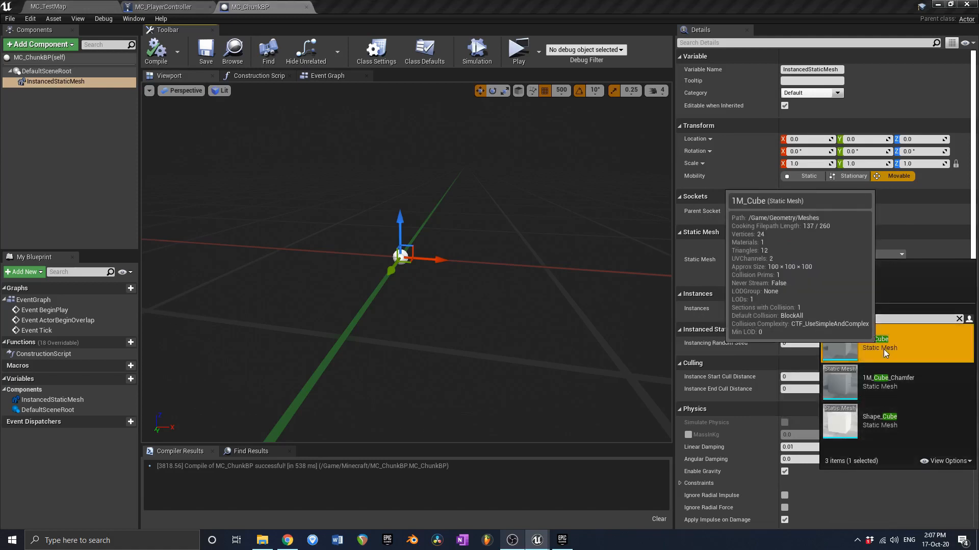
{"action": "left_click", "coordinate": [153, 52]}
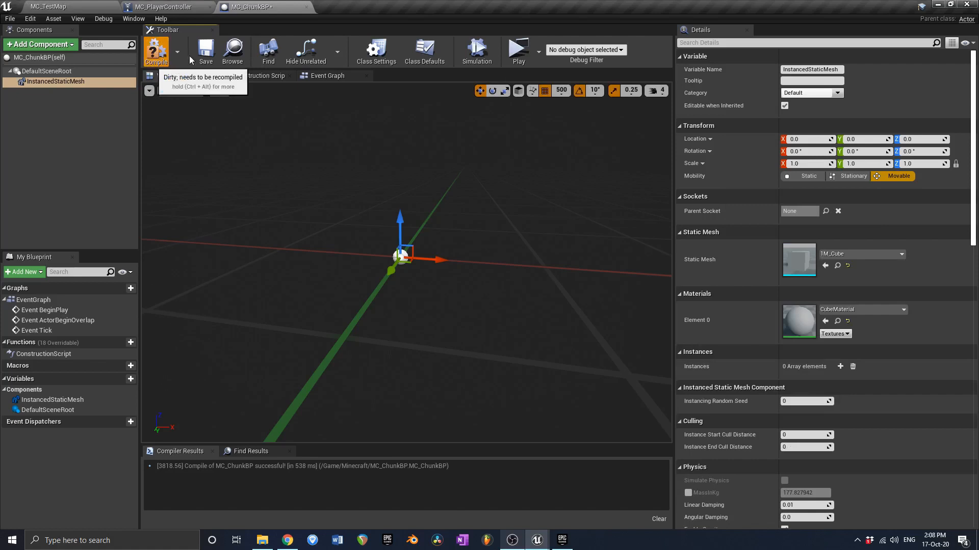
{"action": "left_click", "coordinate": [199, 57]}
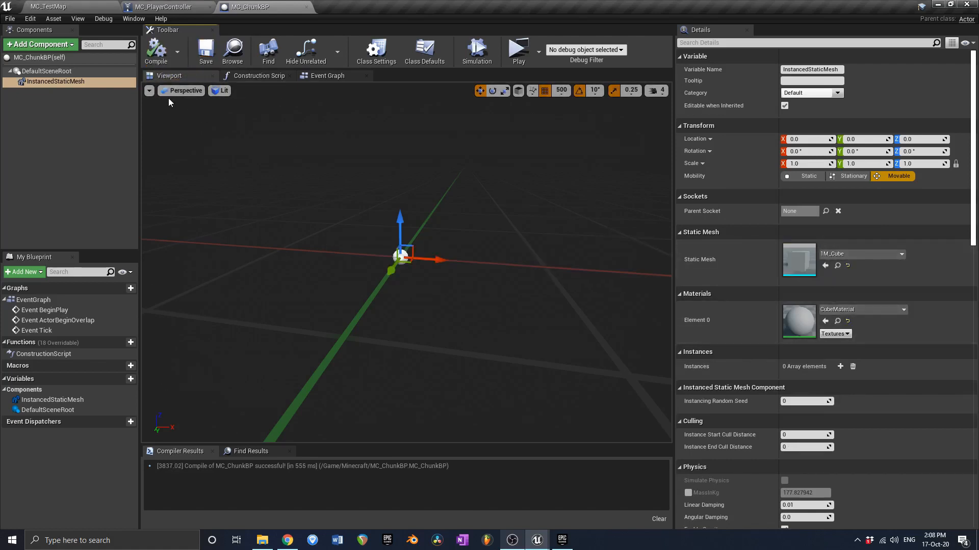
- Delete the Event ActorBeginOverlap and Event Tick nodes from the MC_ChunkBP Event Graph, then compile and save the blueprint
{"action": "left_click", "coordinate": [259, 77]}
{"action": "right_click_drag", "start_coordinate": [381, 198], "coordinate": [469, 220]}
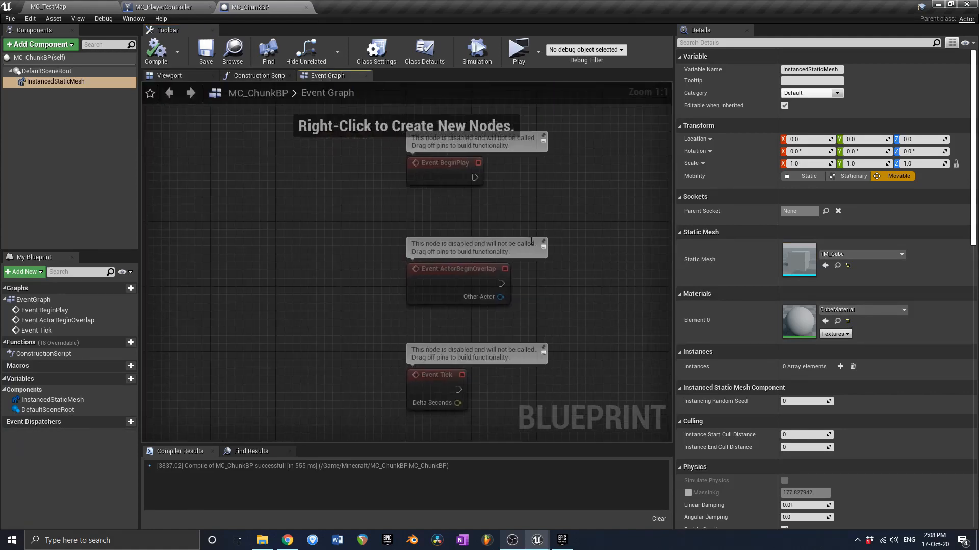
{"action": "left_click_drag", "start_coordinate": [378, 261], "coordinate": [530, 398]}
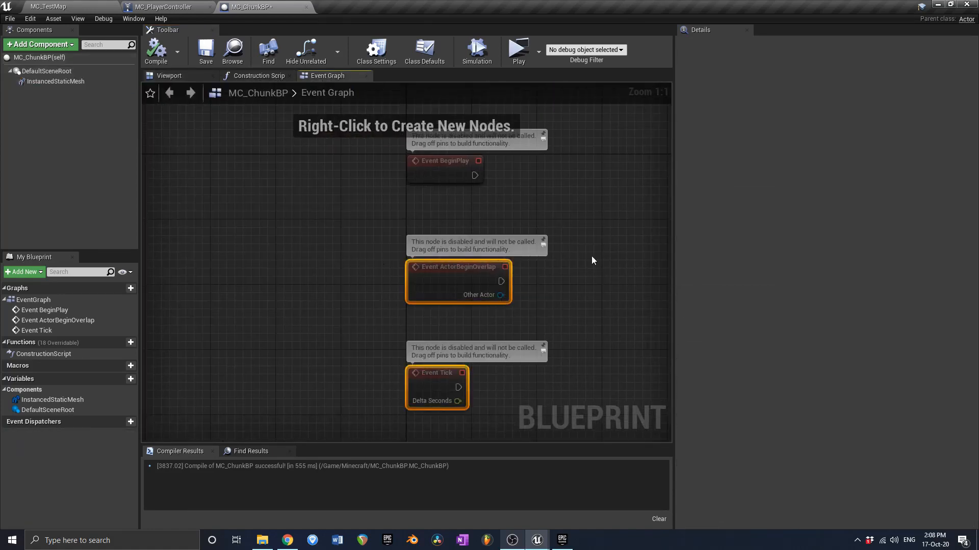
{"action": "key", "text": "Delete"}
{"action": "right_click_drag", "start_coordinate": [591, 256], "coordinate": [400, 264]}
{"action": "left_click", "coordinate": [218, 57]}
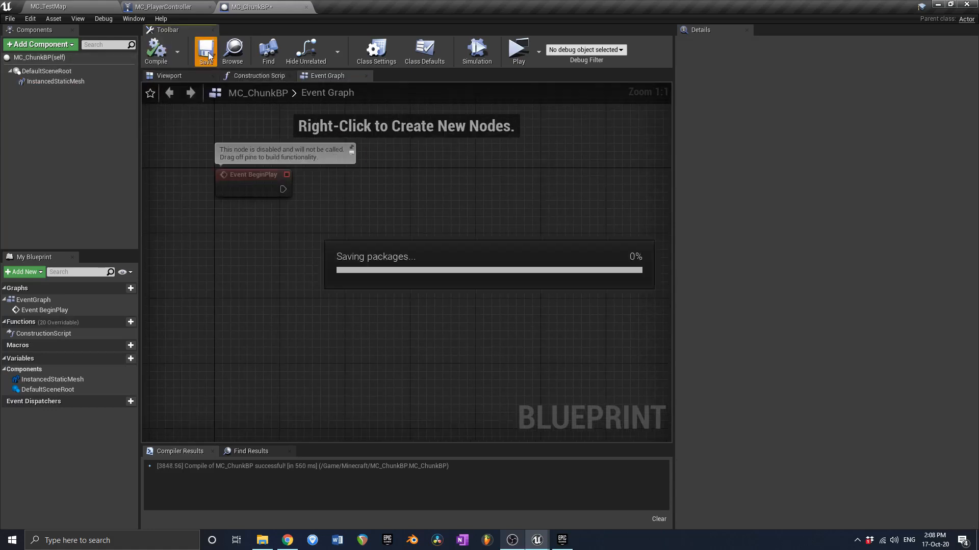
- Add a For Loop node driven by Event BeginPlay and line it up beside the event
{"action": "left_click_drag", "start_coordinate": [283, 189], "coordinate": [387, 185]}
{"action": "type", "text": "for loop"}
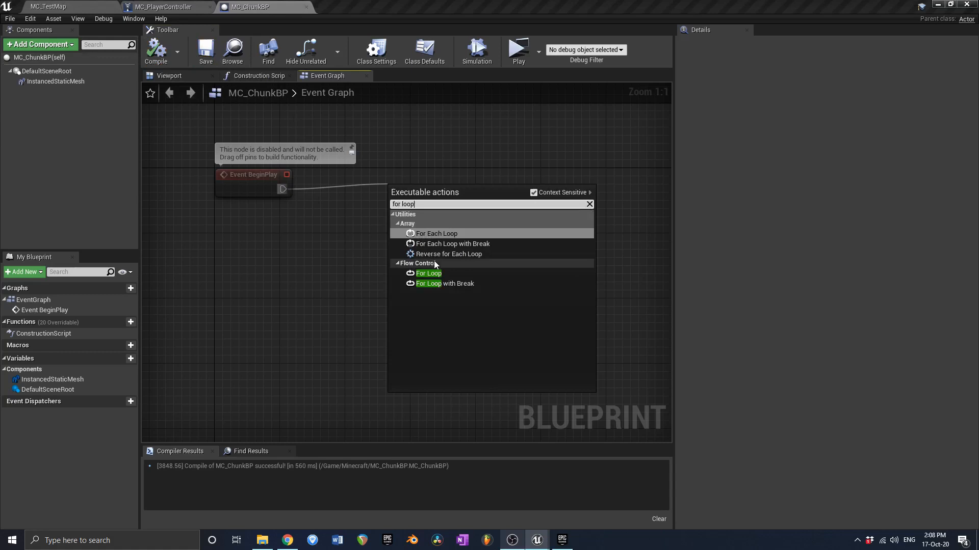
{"action": "left_click", "coordinate": [428, 274]}
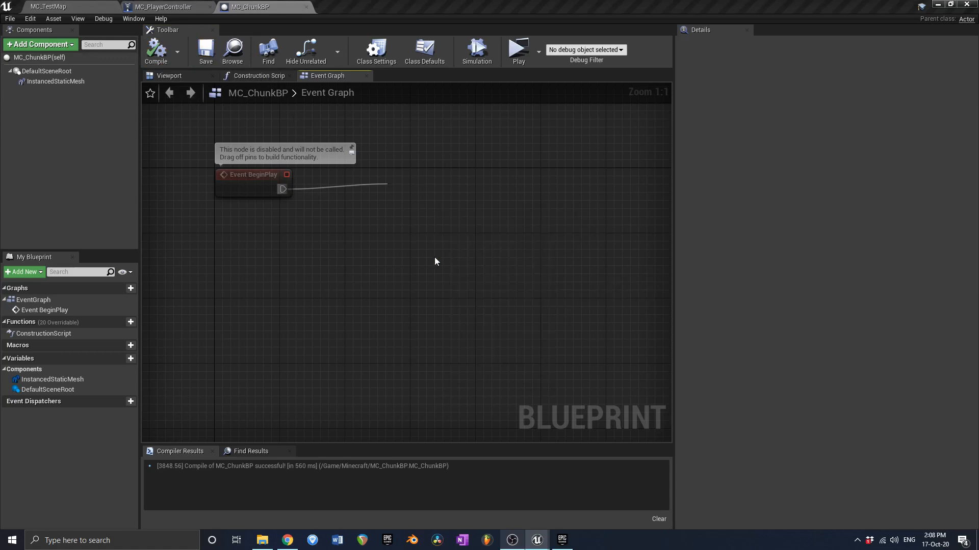
{"action": "left_click_drag", "start_coordinate": [427, 195], "coordinate": [395, 180]}
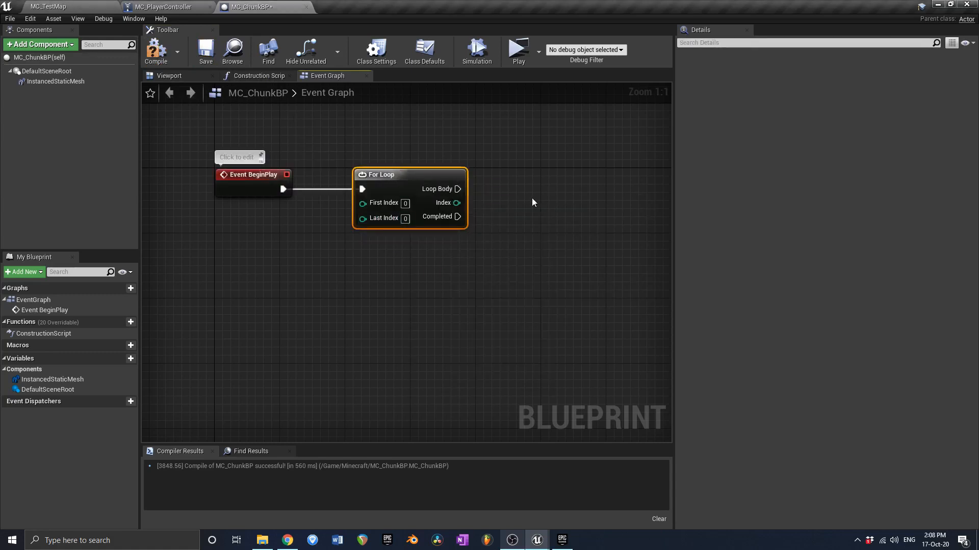
- Duplicate the For Loop, run the copy from the first loop's Loop Body, compile and save, and shift both loops away from Event BeginPlay
{"action": "key", "text": "ctrl+c"}
{"action": "key", "text": "ctrl+v"}
{"action": "left_click_drag", "start_coordinate": [458, 189], "coordinate": [551, 179]}
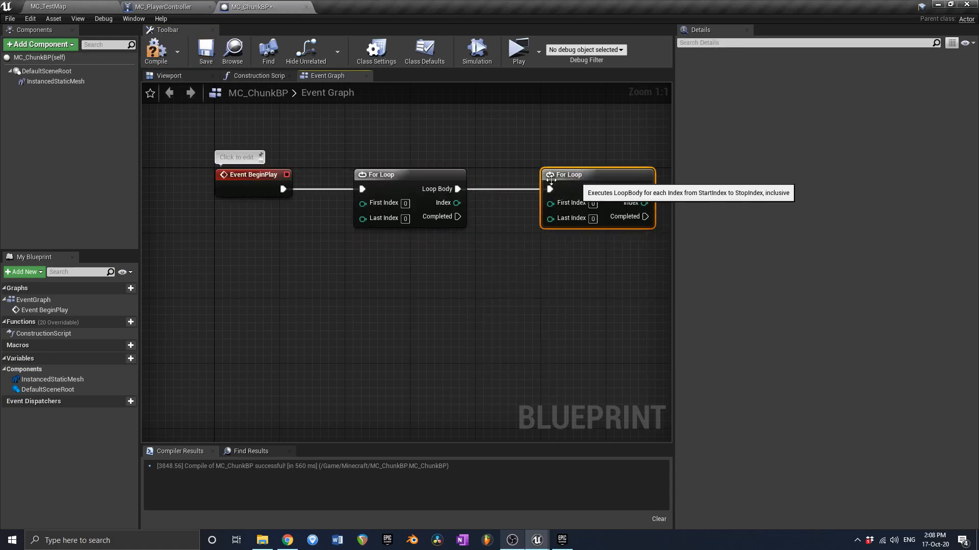
{"action": "left_click", "coordinate": [205, 60]}
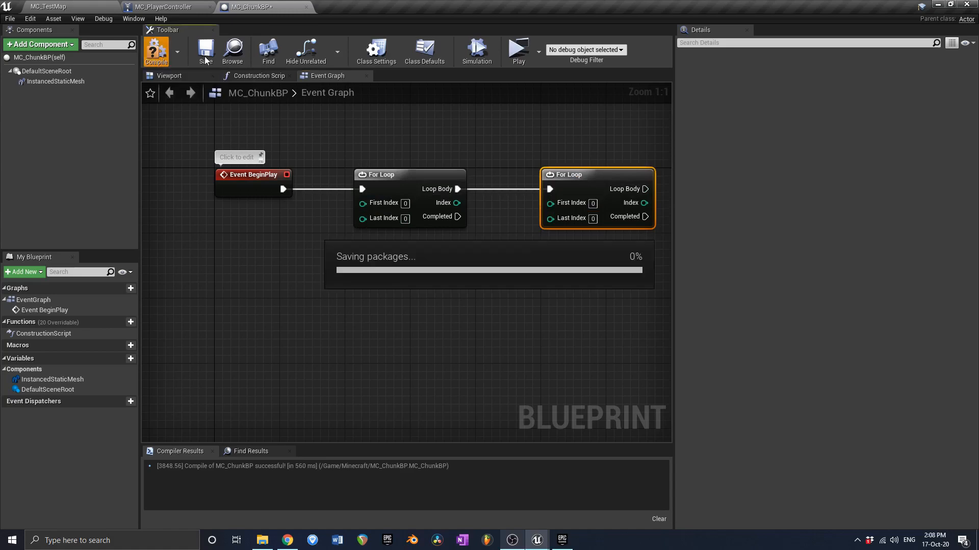
{"action": "left_click_drag", "start_coordinate": [347, 244], "coordinate": [609, 176]}
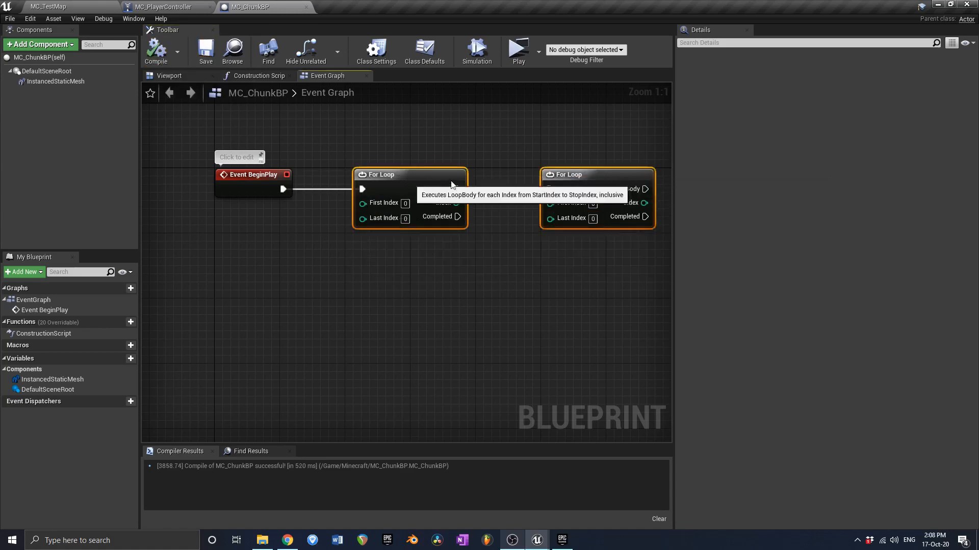
{"action": "left_click_drag", "start_coordinate": [451, 185], "coordinate": [500, 184]}
- Create an Integer variable named NumX and compile the blueprint
{"action": "left_click", "coordinate": [127, 358]}
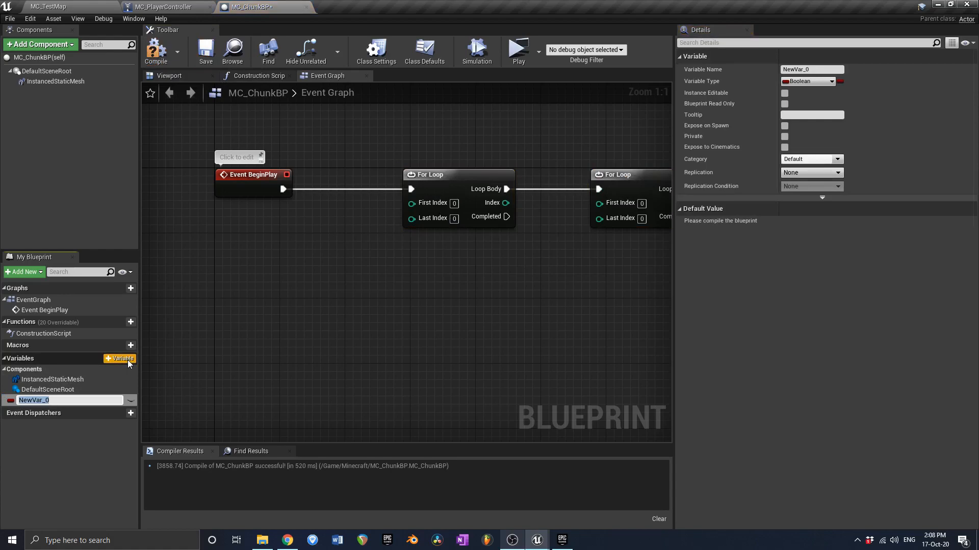
{"action": "type", "text": "NumX"}
{"action": "key", "text": "Return"}
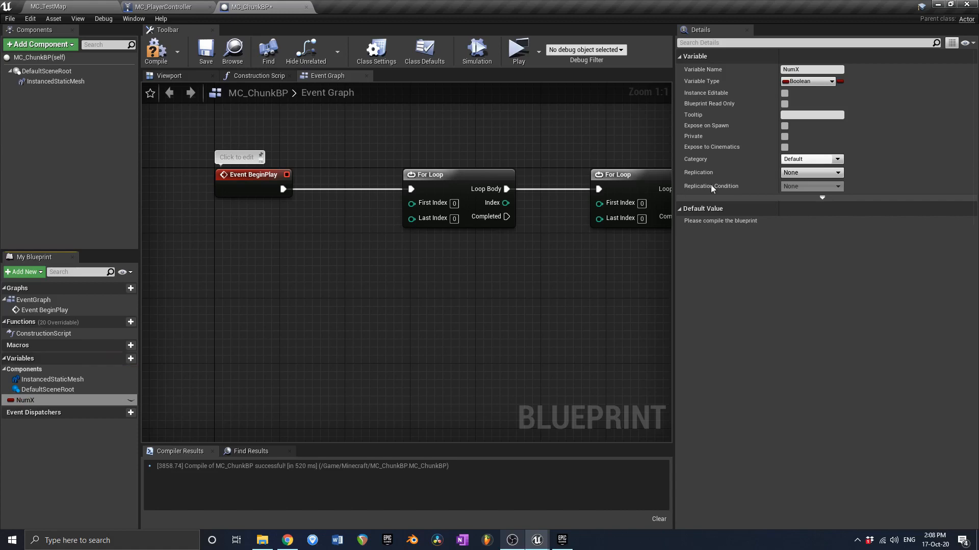
{"action": "left_click", "coordinate": [808, 81]}
{"action": "left_click", "coordinate": [706, 130]}
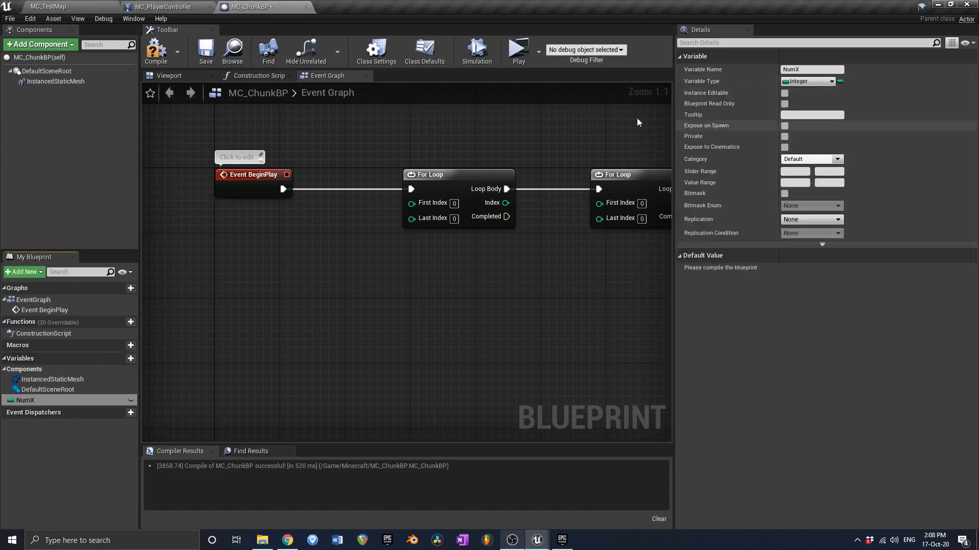
{"action": "left_click", "coordinate": [155, 51]}
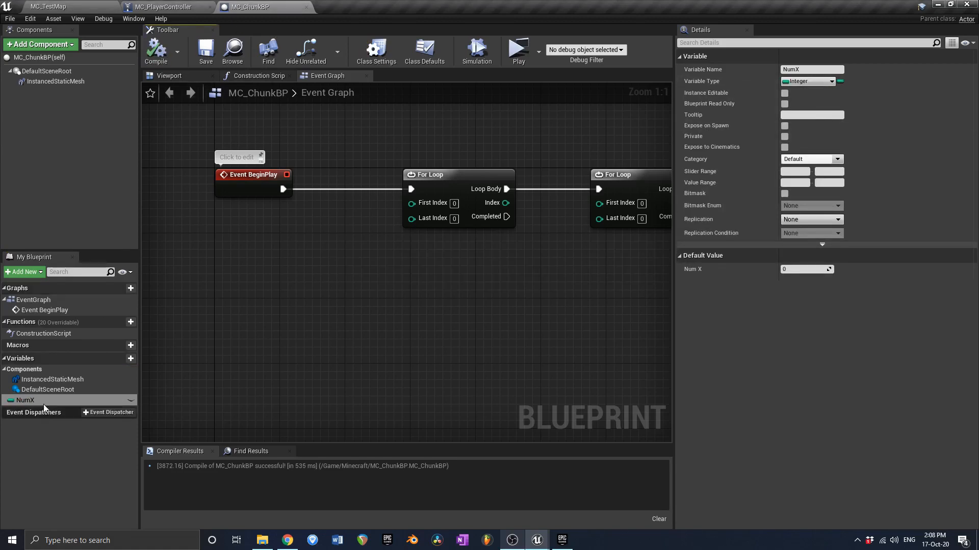
- Duplicate the NumX variable as NumY and compile the blueprint
{"action": "key", "text": "ctrl+w"}
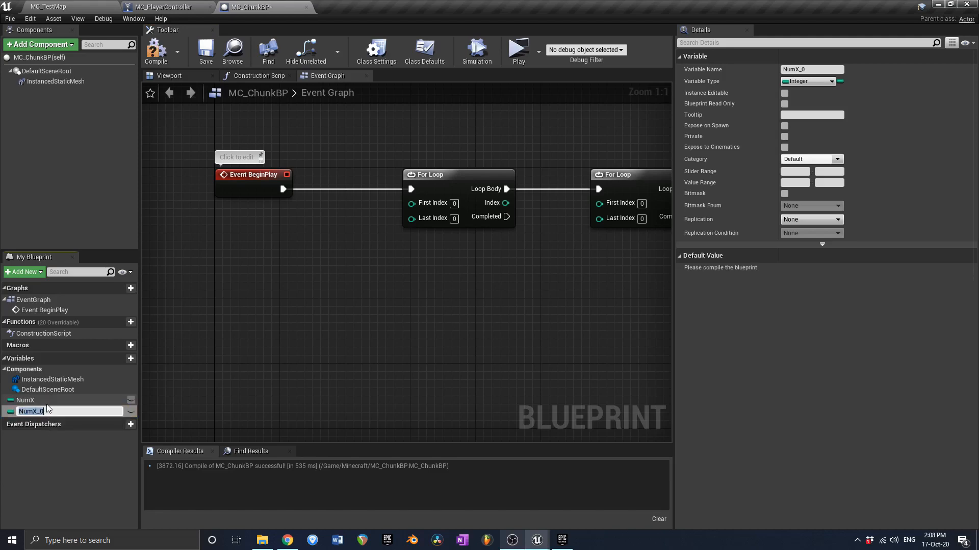
{"action": "type", "text": "NumY"}
{"action": "key", "text": "Return"}
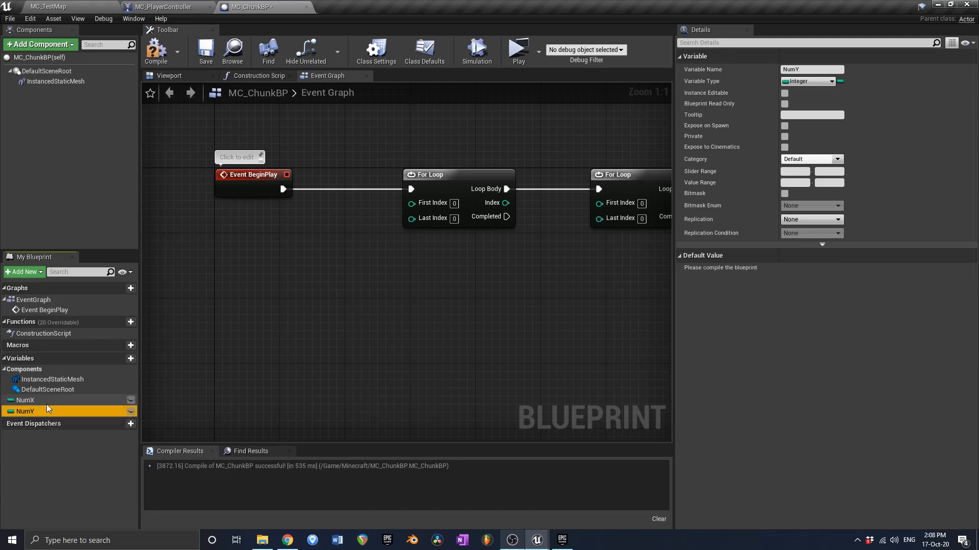
{"action": "left_click", "coordinate": [156, 51]}
- Multiply NumX by -1 with an integer multiplication node and feed the result into the first For Loop's First Index
{"action": "left_click_drag", "start_coordinate": [25, 400], "coordinate": [339, 255], "text": "ctrl"}
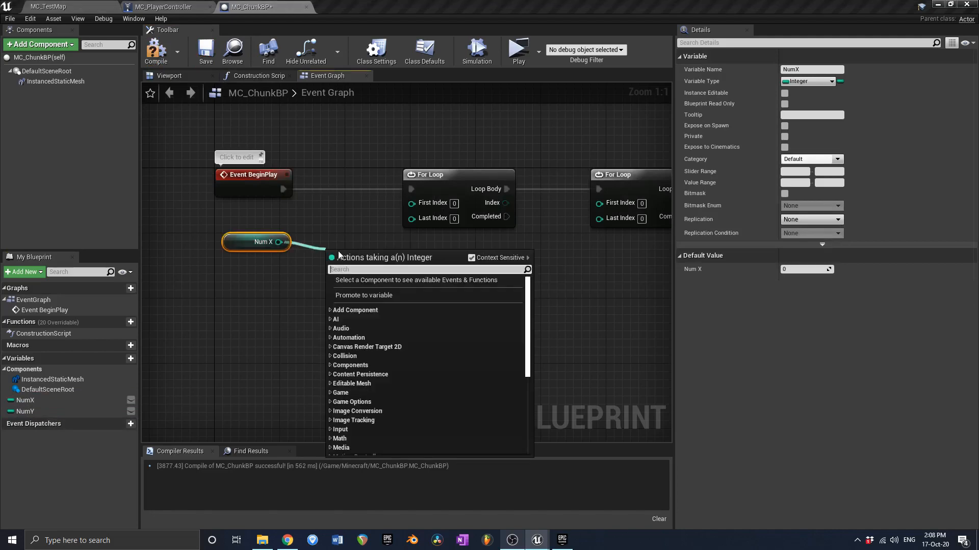
{"action": "type", "text": "*"}
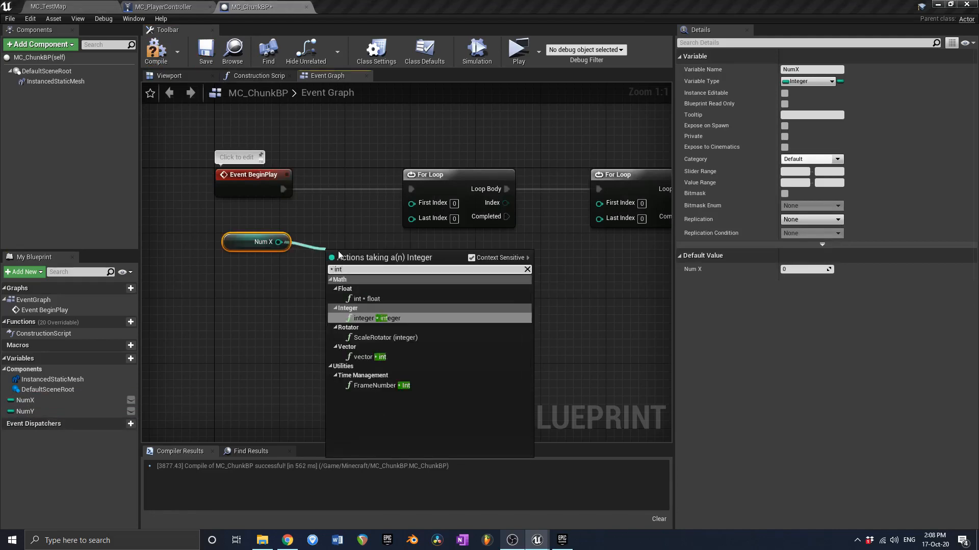
{"action": "type", "text": " int"}
{"action": "left_click", "coordinate": [378, 317]}
{"action": "left_click_drag", "start_coordinate": [355, 277], "coordinate": [341, 259]}
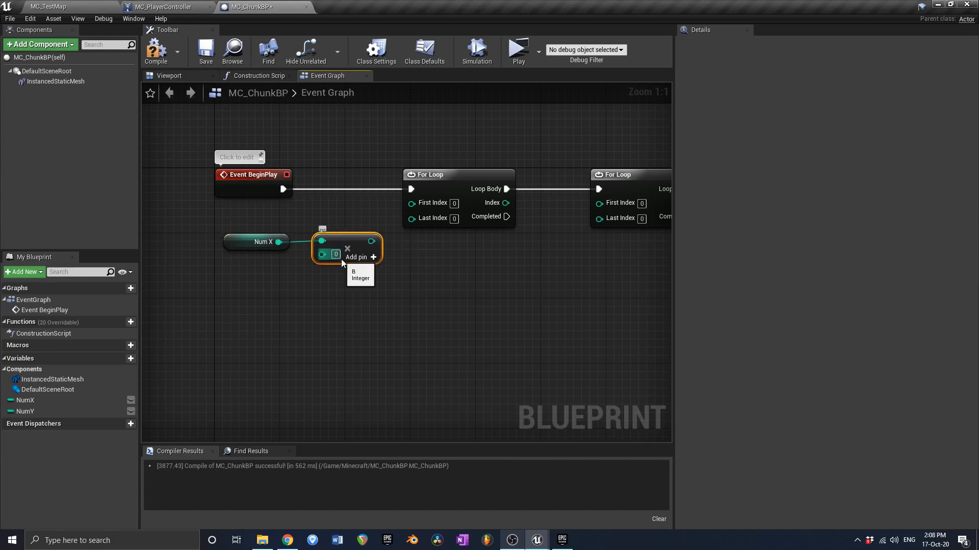
{"action": "left_click", "coordinate": [335, 255]}
{"action": "left_click_drag", "start_coordinate": [372, 241], "coordinate": [357, 220]}
{"action": "right_click_drag", "start_coordinate": [331, 274], "coordinate": [370, 258]}
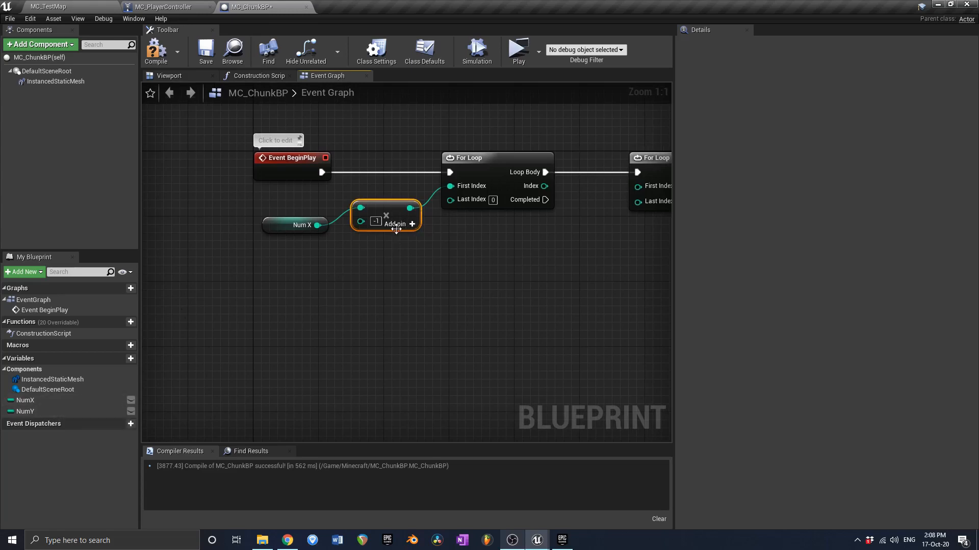
- Connect NumX directly to the first For Loop's Last Index, tidy the NumX node below the multiplication, and compile
{"action": "left_click_drag", "start_coordinate": [317, 225], "coordinate": [463, 201]}
{"action": "left_click_drag", "start_coordinate": [292, 234], "coordinate": [300, 259]}
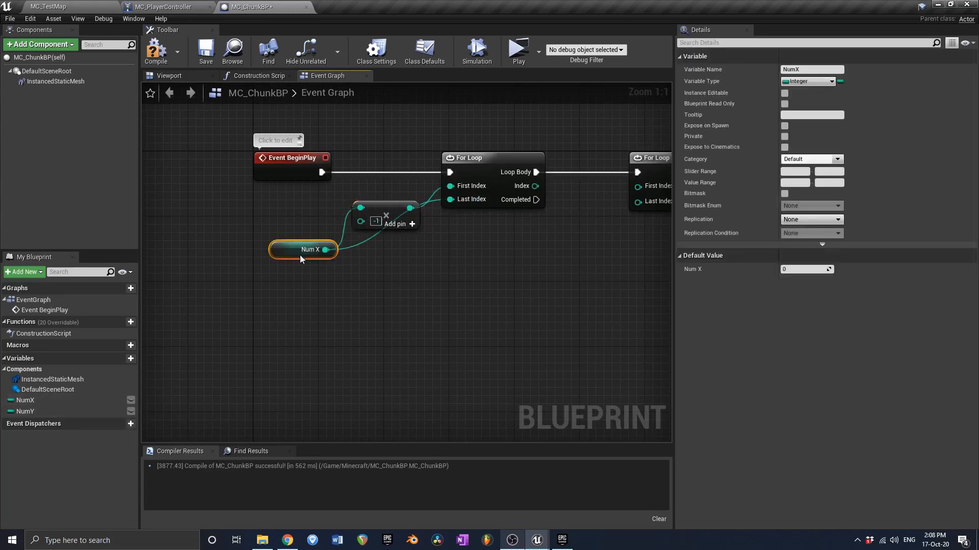
{"action": "left_click", "coordinate": [156, 50]}
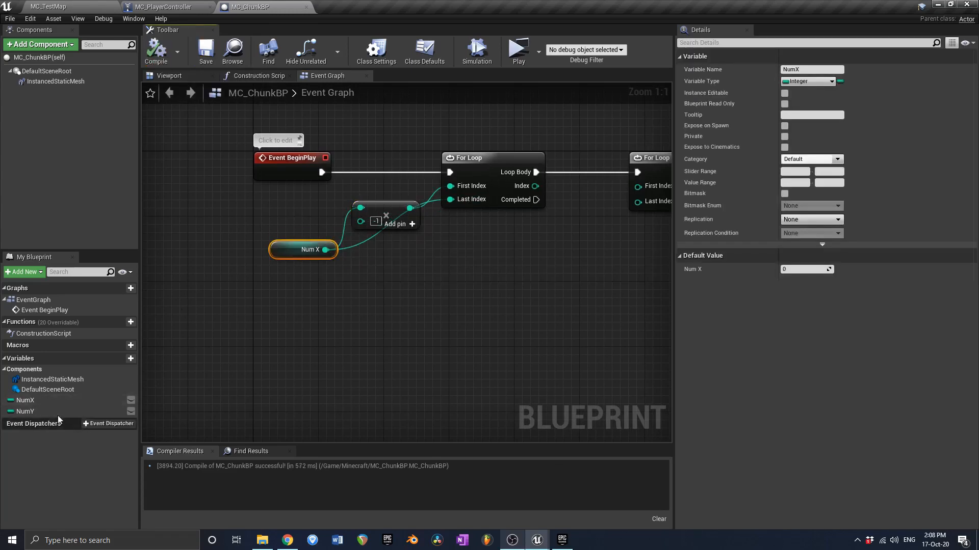
- Rename the variables NumX and NumY to NumX(2n-1) and NumY(2n-1), then compile and save the blueprint
{"action": "left_click", "coordinate": [52, 401]}
{"action": "left_click", "coordinate": [48, 401]}
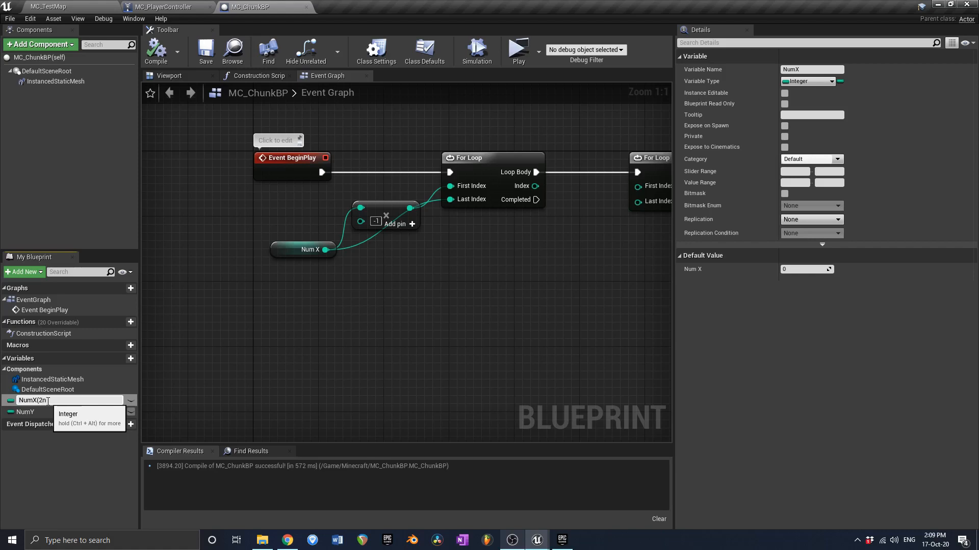
{"action": "type", "text": "(2n-1)"}
{"action": "key", "text": "Return"}
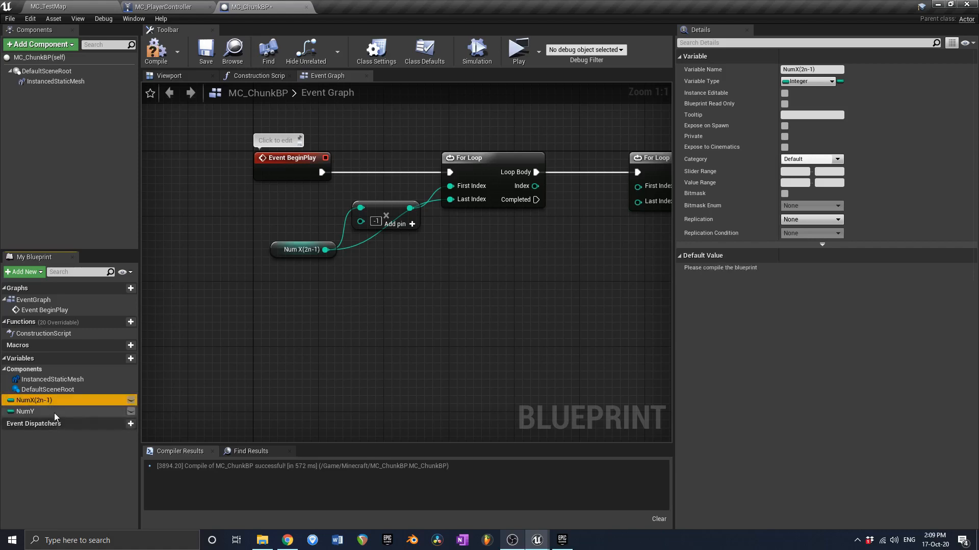
{"action": "left_click", "coordinate": [53, 412]}
{"action": "left_click", "coordinate": [55, 413]}
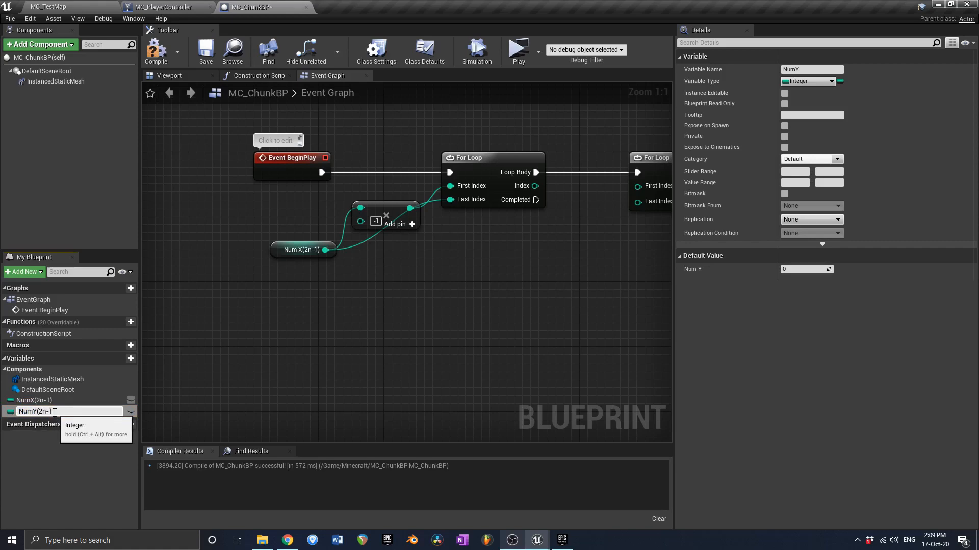
{"action": "type", "text": "(2n-1)"}
{"action": "key", "text": "Return"}
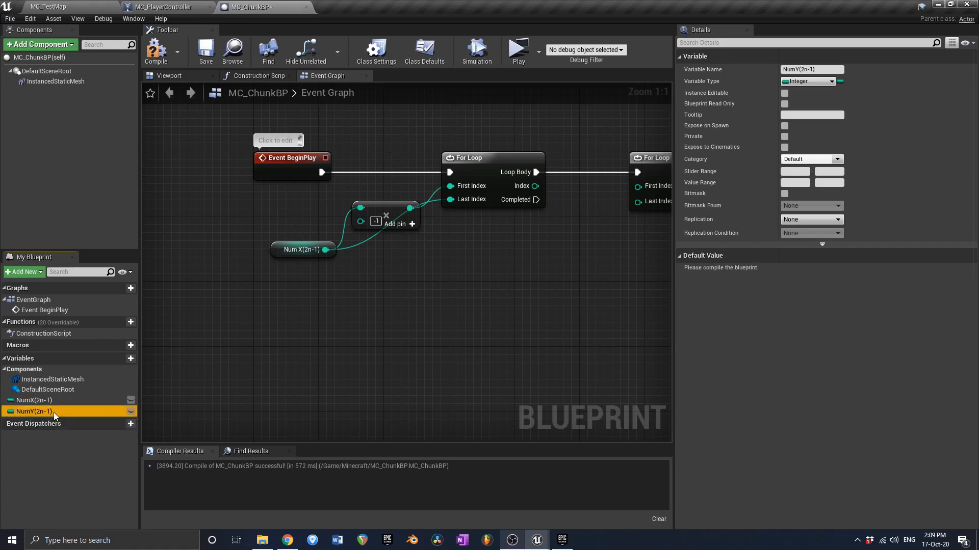
{"action": "left_click", "coordinate": [207, 53]}
- Feed NumY(2n-1) through a copy of the -1 multiplication into the second For Loop's First Index, and directly into its Last Index
{"action": "right_click_drag", "start_coordinate": [422, 275], "coordinate": [346, 276]}
{"action": "right_click_drag", "start_coordinate": [475, 241], "coordinate": [391, 250]}
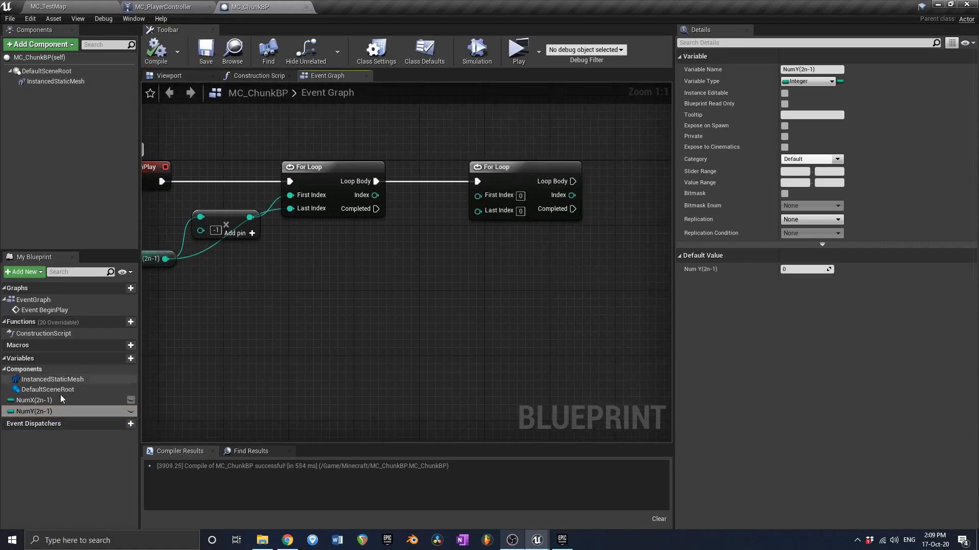
{"action": "right_click_drag", "start_coordinate": [209, 298], "coordinate": [271, 299]}
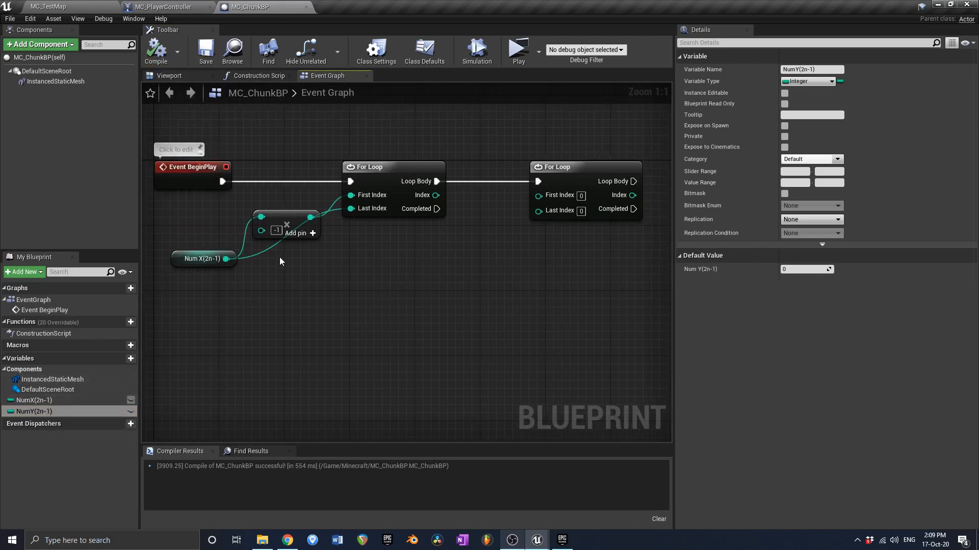
{"action": "left_click", "coordinate": [294, 220]}
{"action": "key", "text": "ctrl+c"}
{"action": "key", "text": "ctrl+v"}
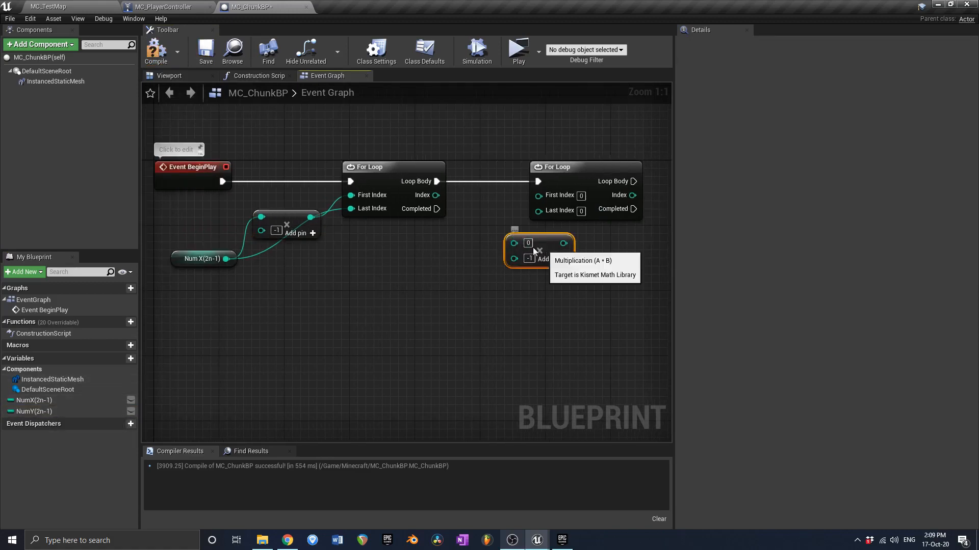
{"action": "left_click_drag", "start_coordinate": [34, 411], "coordinate": [539, 195], "text": "ctrl"}
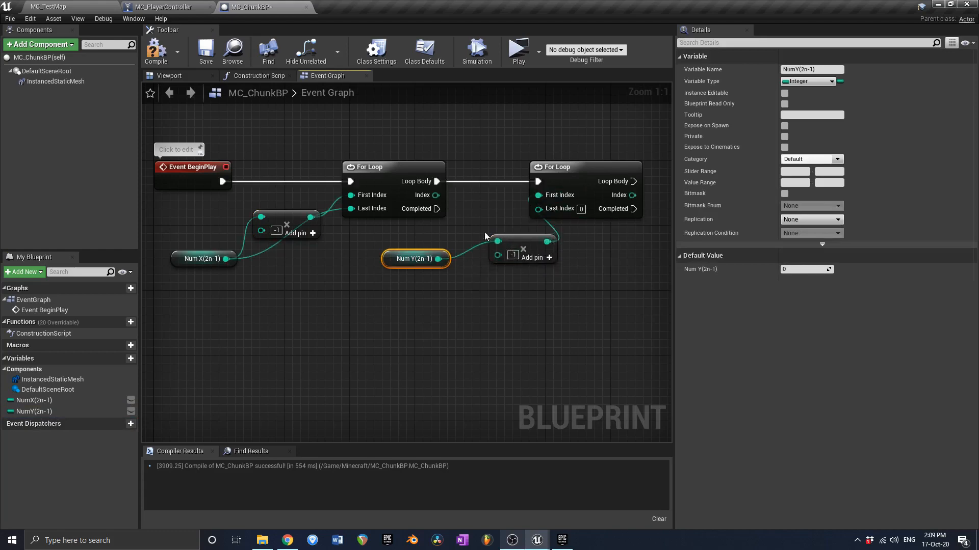
{"action": "left_click_drag", "start_coordinate": [438, 259], "coordinate": [542, 210]}
- Stack each multiplication and variable node beneath its own For Loop, and move the two loop groups apart to make room between them
{"action": "left_click_drag", "start_coordinate": [531, 245], "coordinate": [556, 229]}
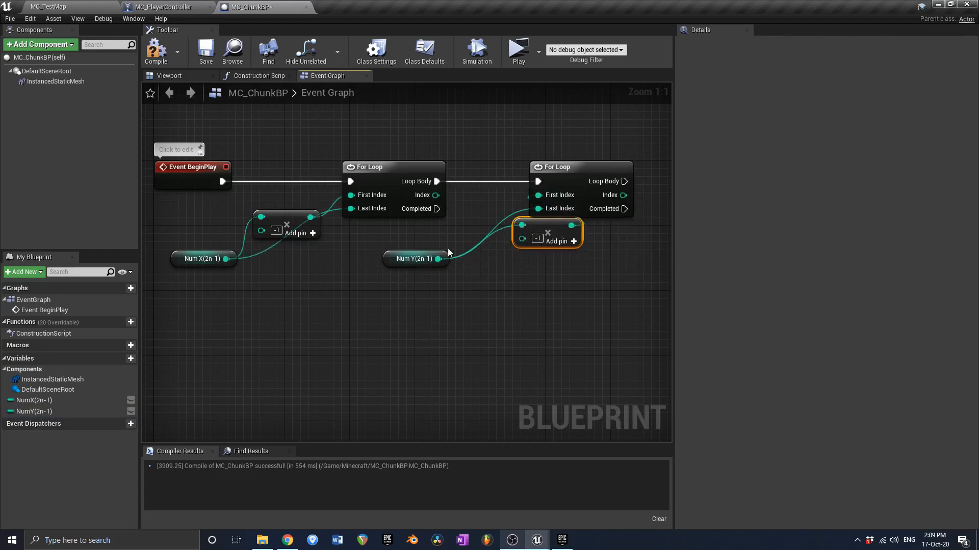
{"action": "left_click_drag", "start_coordinate": [438, 259], "coordinate": [545, 262]}
{"action": "left_click_drag", "start_coordinate": [401, 262], "coordinate": [531, 263]}
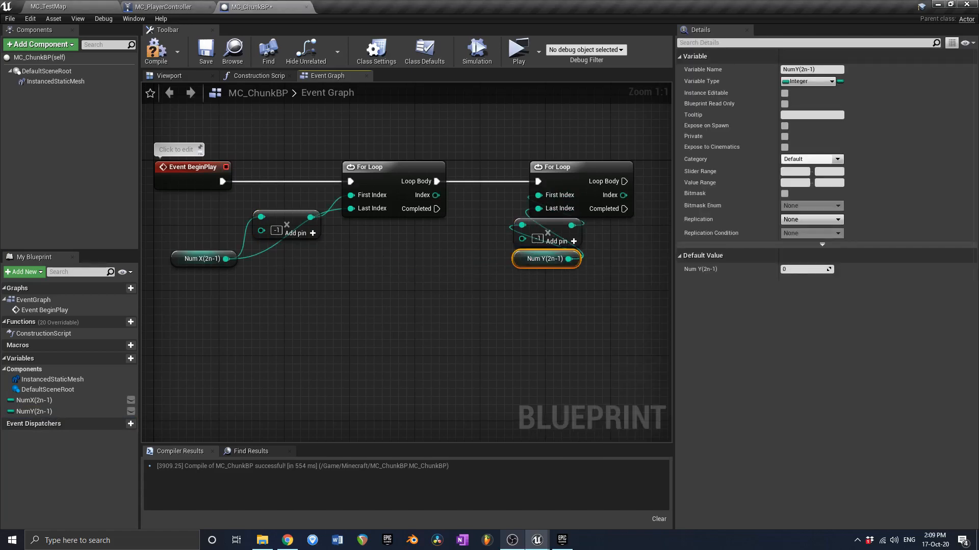
{"action": "right_click_drag", "start_coordinate": [313, 232], "coordinate": [372, 226]}
{"action": "left_click_drag", "start_coordinate": [362, 218], "coordinate": [460, 235]}
{"action": "left_click_drag", "start_coordinate": [253, 257], "coordinate": [433, 272]}
{"action": "right_click_drag", "start_coordinate": [424, 292], "coordinate": [301, 308]}
{"action": "left_click_drag", "start_coordinate": [300, 308], "coordinate": [337, 180]}
{"action": "left_click_drag", "start_coordinate": [312, 184], "coordinate": [238, 185]}
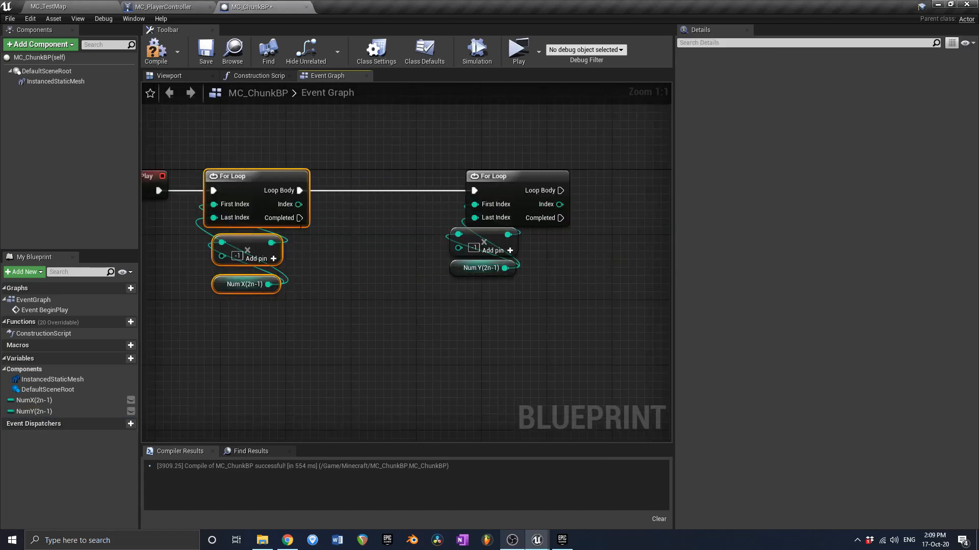
{"action": "left_click_drag", "start_coordinate": [388, 300], "coordinate": [518, 196]}
{"action": "left_click_drag", "start_coordinate": [518, 197], "coordinate": [583, 197]}
- Promote the first For Loop's Index output to a new variable named LoopX
{"action": "left_click_drag", "start_coordinate": [299, 204], "coordinate": [352, 210]}
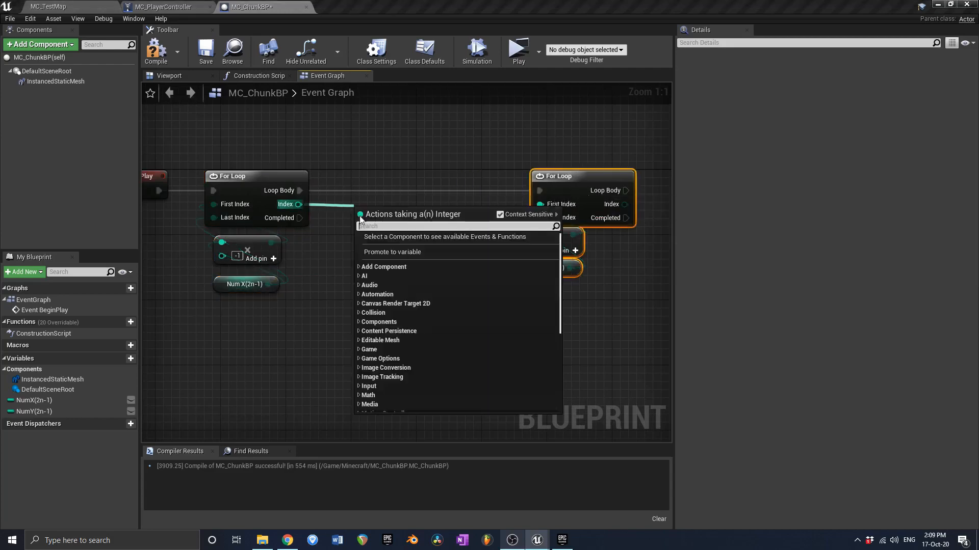
{"action": "left_click", "coordinate": [400, 256]}
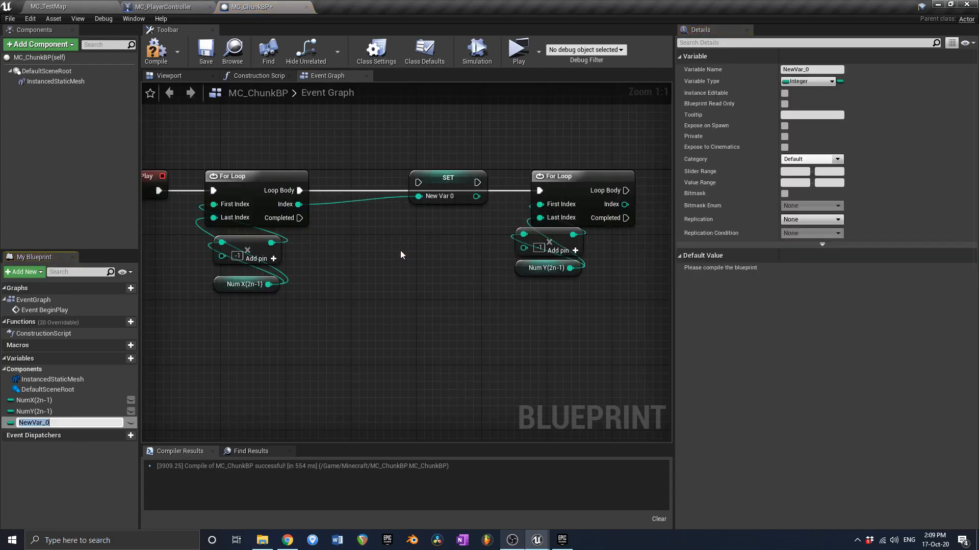
{"action": "type", "text": "LoopX"}
{"action": "key", "text": "Return"}
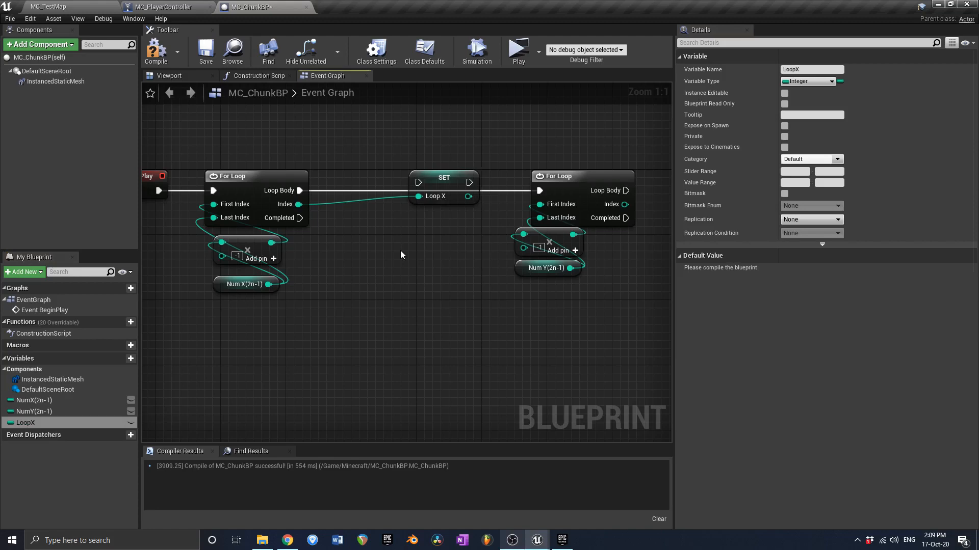
- Place the Set LoopX node between the first For Loop's Loop Body and the second For Loop, and shift the second loop group closer
{"action": "left_click_drag", "start_coordinate": [444, 178], "coordinate": [543, 192]}
{"action": "right_click_drag", "start_coordinate": [536, 302], "coordinate": [439, 316]}
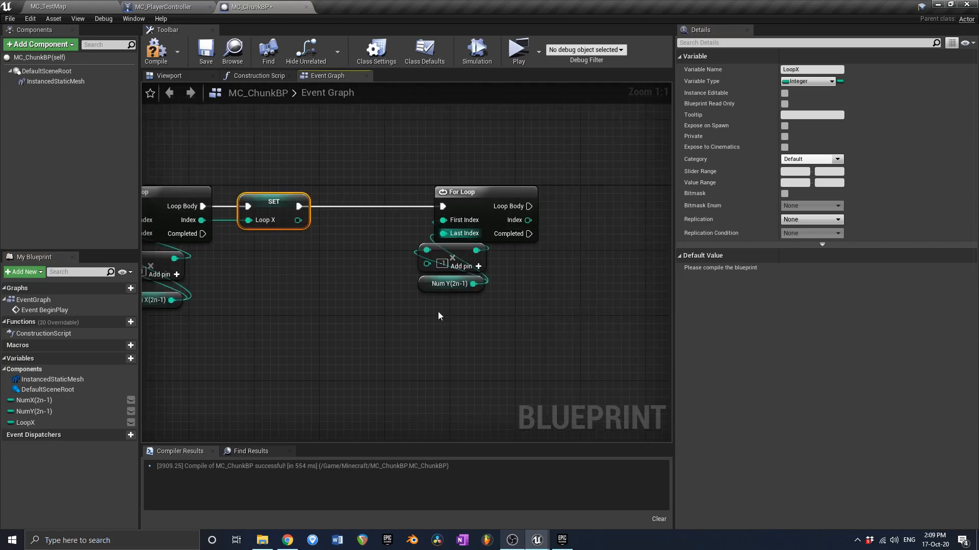
{"action": "left_click_drag", "start_coordinate": [439, 317], "coordinate": [455, 214]}
{"action": "right_click_drag", "start_coordinate": [350, 231], "coordinate": [244, 245]}
- Duplicate the LoopX variable and name the copy LoopY
{"action": "left_click", "coordinate": [52, 422]}
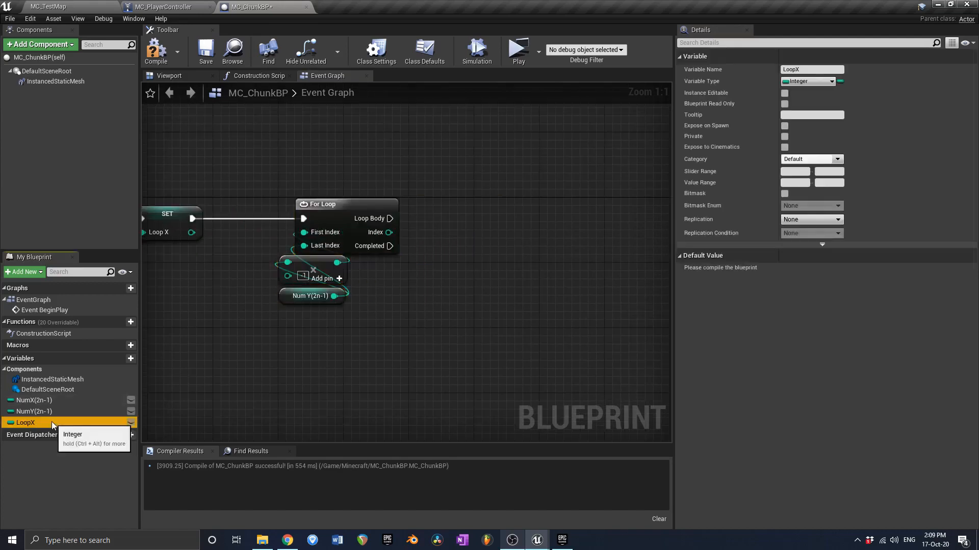
{"action": "key", "text": "ctrl+w"}
{"action": "type", "text": "LoopY"}
{"action": "key", "text": "Return"}
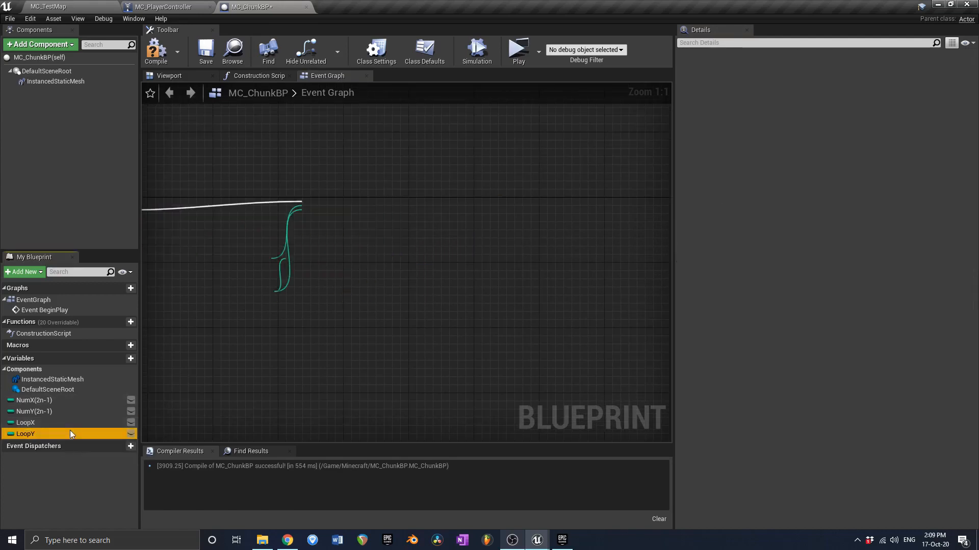
- Add a Set LoopY node fed by the second For Loop's Loop Body and Index, then compile and save the blueprint
{"action": "left_click_drag", "start_coordinate": [416, 212], "coordinate": [429, 227], "text": "alt"}
{"action": "left_click_drag", "start_coordinate": [435, 229], "coordinate": [389, 232]}
{"action": "left_click", "coordinate": [206, 48]}
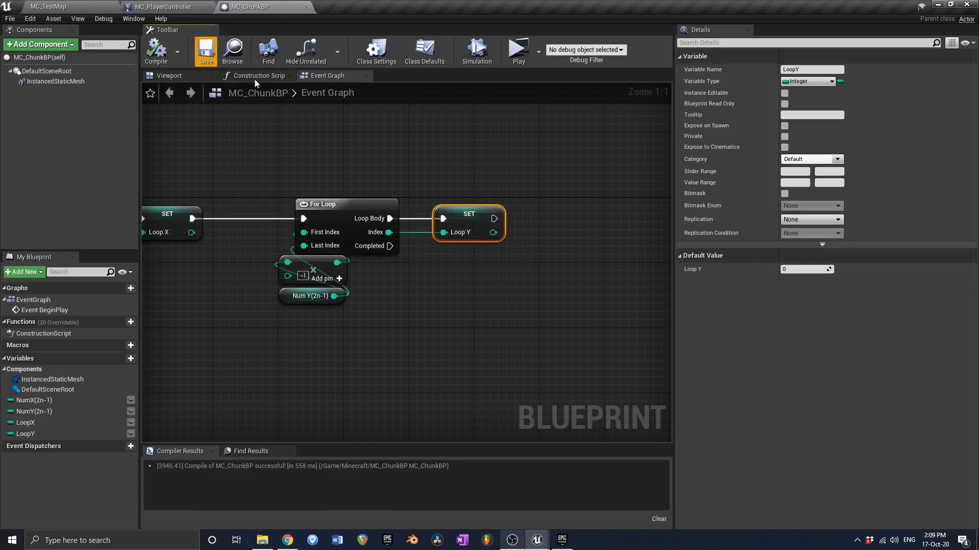
- Make the NumX(2n-1) and NumY(2n-1) variables instance editable, then compile and save the blueprint
{"action": "left_click", "coordinate": [269, 77]}
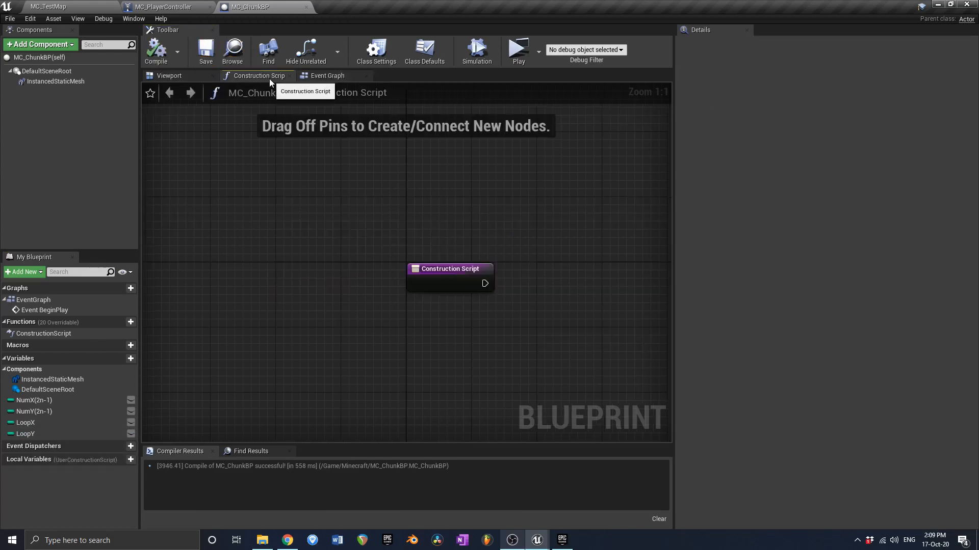
{"action": "left_click", "coordinate": [336, 76]}
{"action": "left_click", "coordinate": [27, 426]}
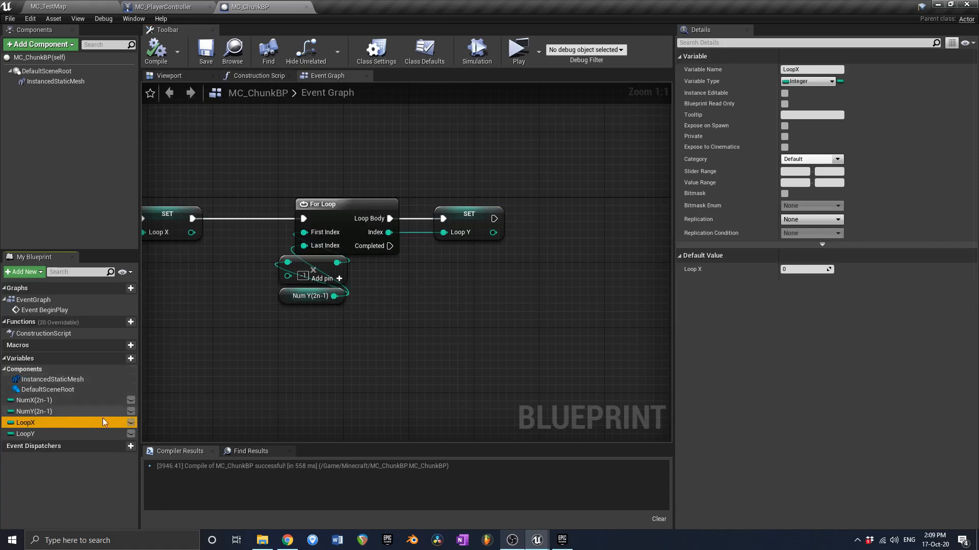
{"action": "left_click", "coordinate": [131, 400]}
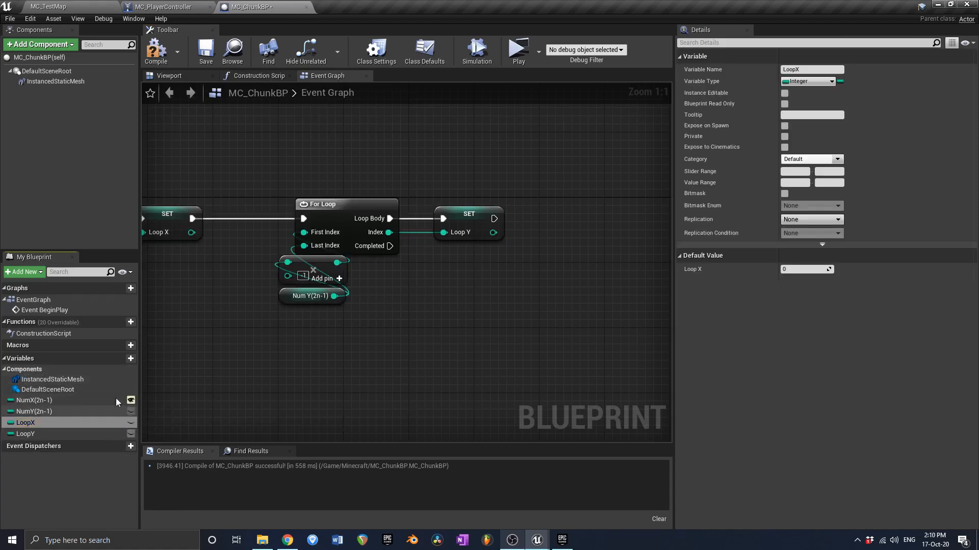
{"action": "left_click", "coordinate": [131, 411]}
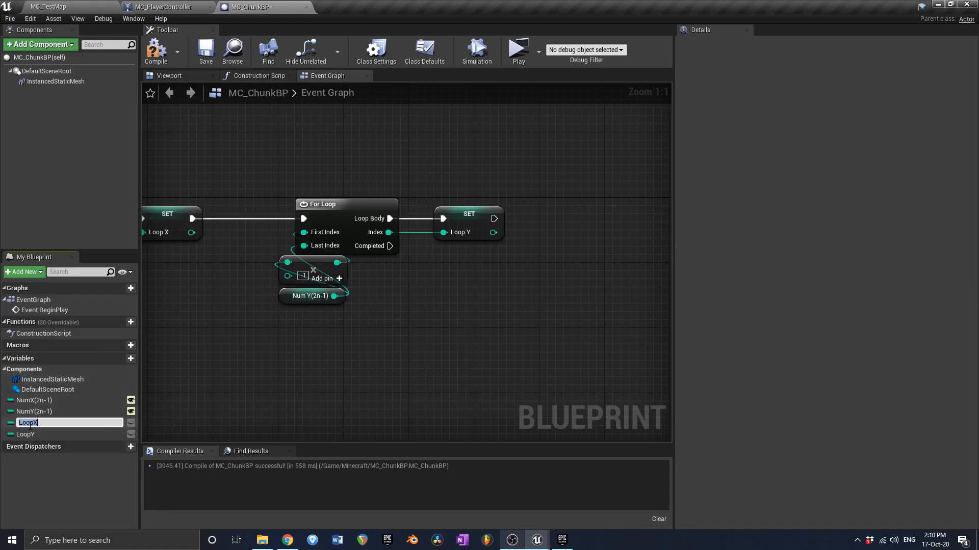
{"action": "left_click", "coordinate": [30, 434]}
{"action": "left_click", "coordinate": [154, 49]}
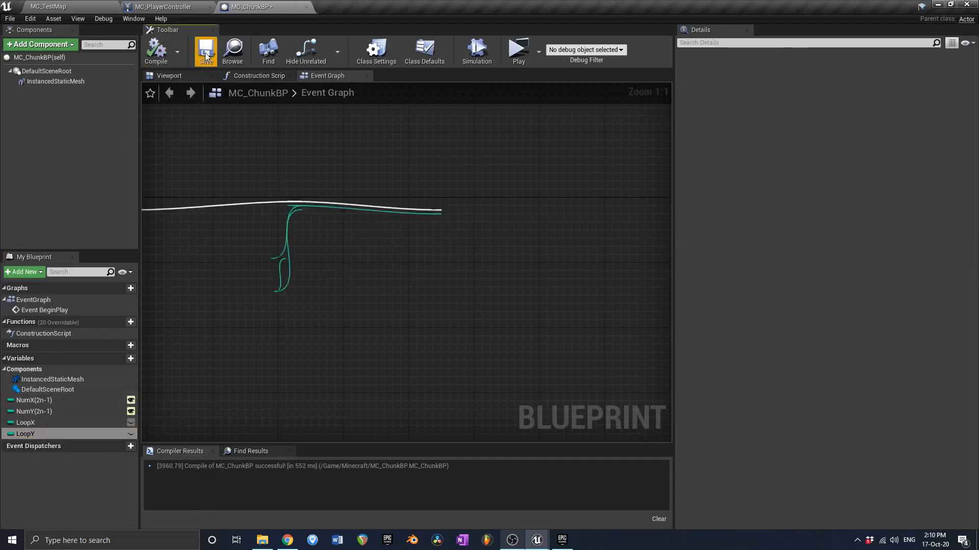
{"action": "right_click_drag", "start_coordinate": [174, 177], "coordinate": [330, 192]}
{"action": "scroll", "coordinate": [258, 179], "scroll_direction": "down", "scroll_amount": 3}
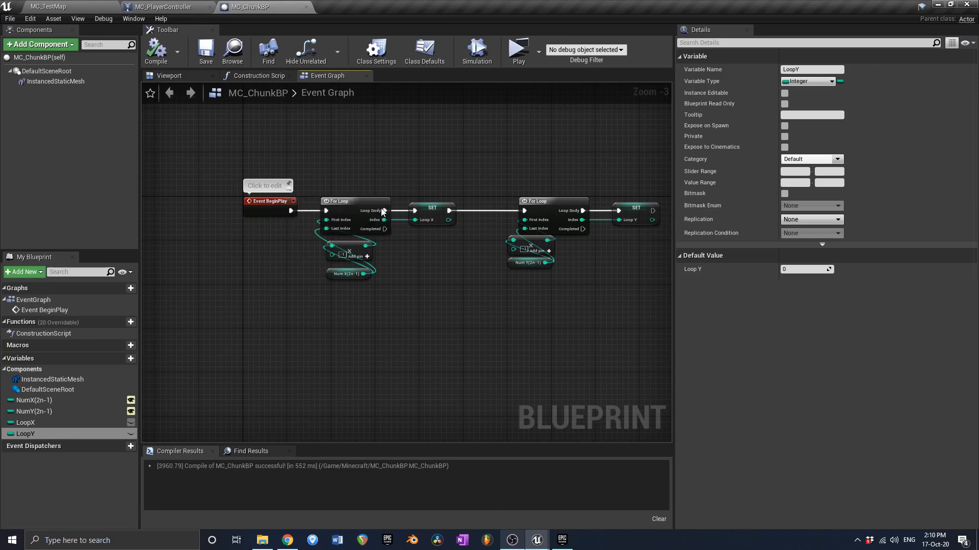
{"action": "right_click_drag", "start_coordinate": [433, 172], "coordinate": [377, 209]}
{"action": "left_click_drag", "start_coordinate": [258, 335], "coordinate": [629, 210]}
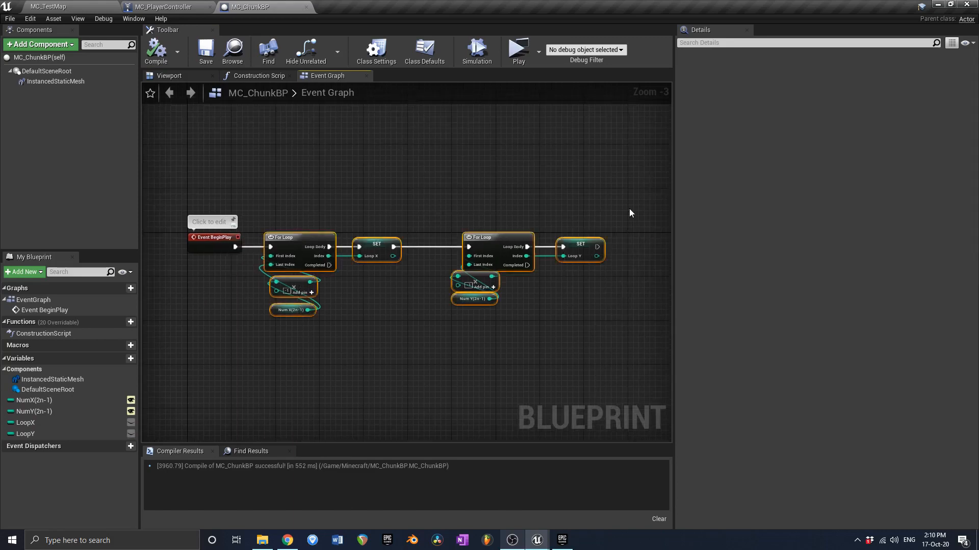
{"action": "left_click", "coordinate": [246, 76]}
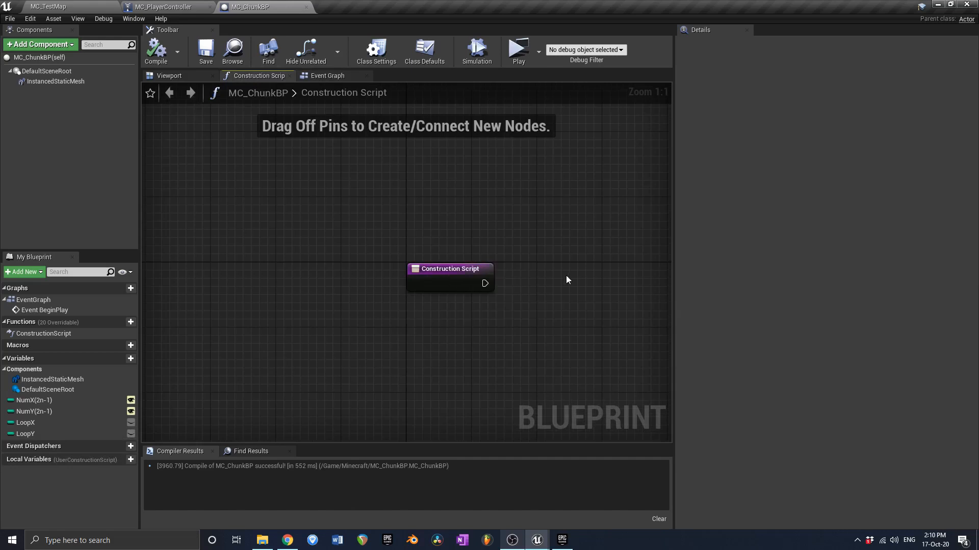
{"action": "left_click", "coordinate": [336, 79]}
- Align the second loop's multiplication and NumY(2n-1) nodes beneath its For Loop to match the first group, and save
{"action": "left_click_drag", "start_coordinate": [446, 321], "coordinate": [496, 292]}
{"action": "left_click", "coordinate": [199, 58]}
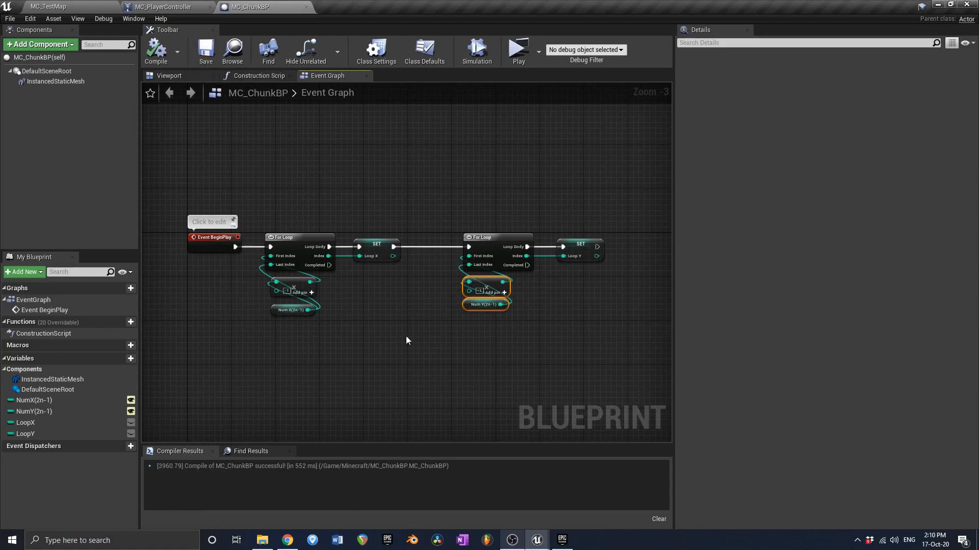
{"action": "left_click", "coordinate": [466, 321]}
{"action": "left_click_drag", "start_coordinate": [470, 307], "coordinate": [470, 311]}
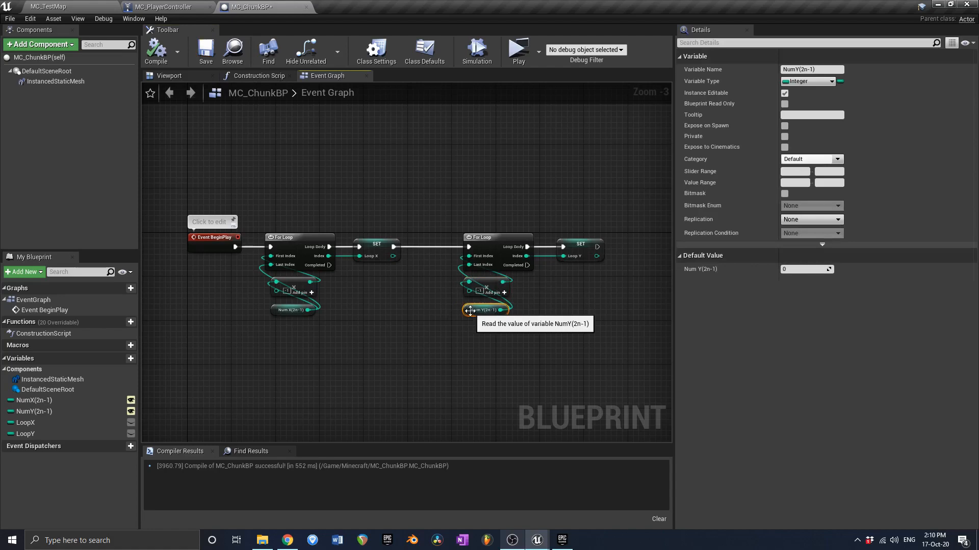
{"action": "left_click", "coordinate": [202, 63]}
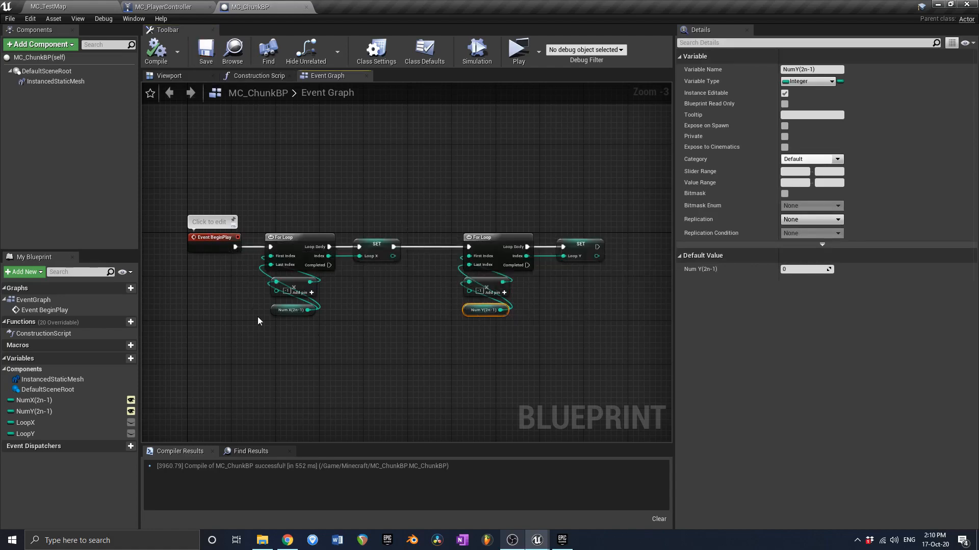
{"action": "left_click", "coordinate": [287, 249]}
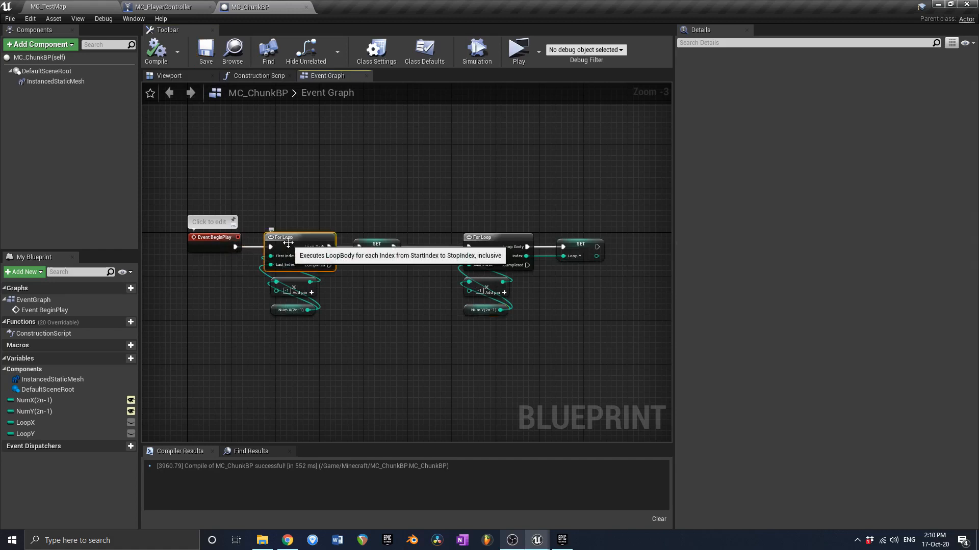
{"action": "scroll", "coordinate": [289, 247], "scroll_direction": "up", "scroll_amount": 3}
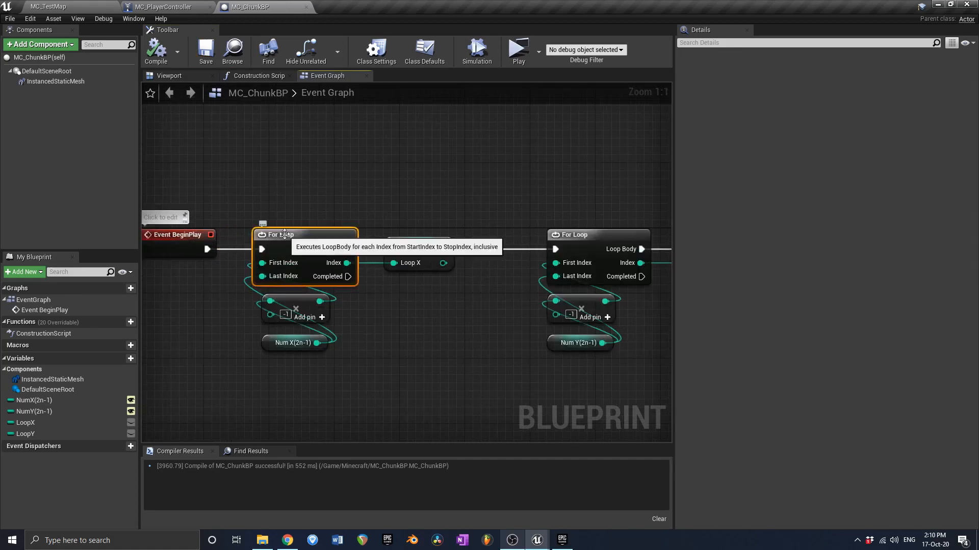
{"action": "right_click_drag", "start_coordinate": [350, 264], "coordinate": [301, 283]}
{"action": "scroll", "coordinate": [300, 285], "scroll_direction": "down", "scroll_amount": 1}
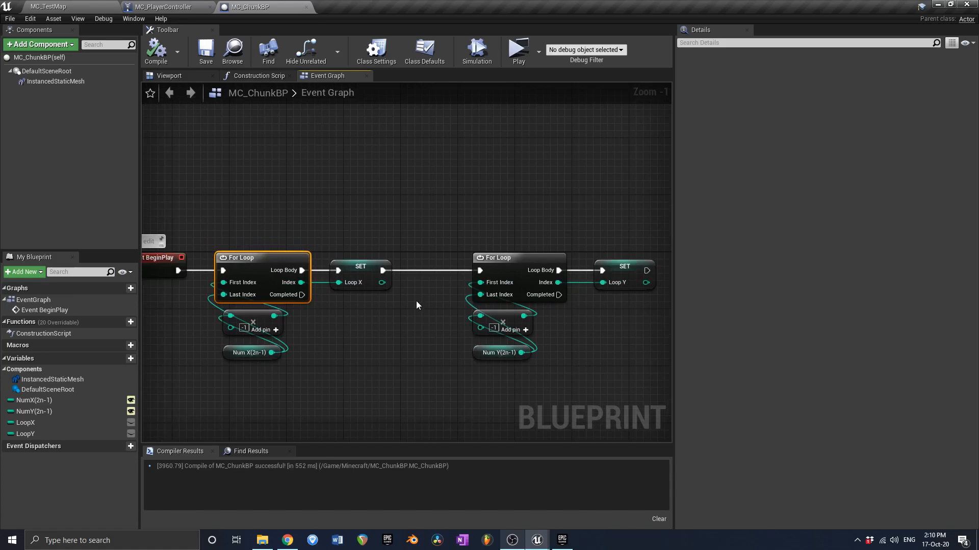
{"action": "right_click_drag", "start_coordinate": [445, 298], "coordinate": [301, 216]}
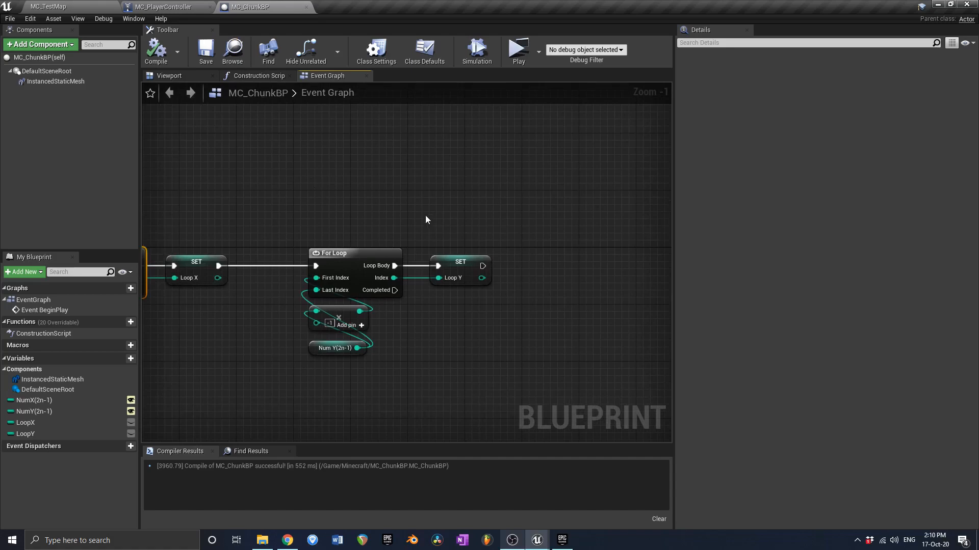
{"action": "scroll", "coordinate": [423, 214], "scroll_direction": "down", "scroll_amount": 3}
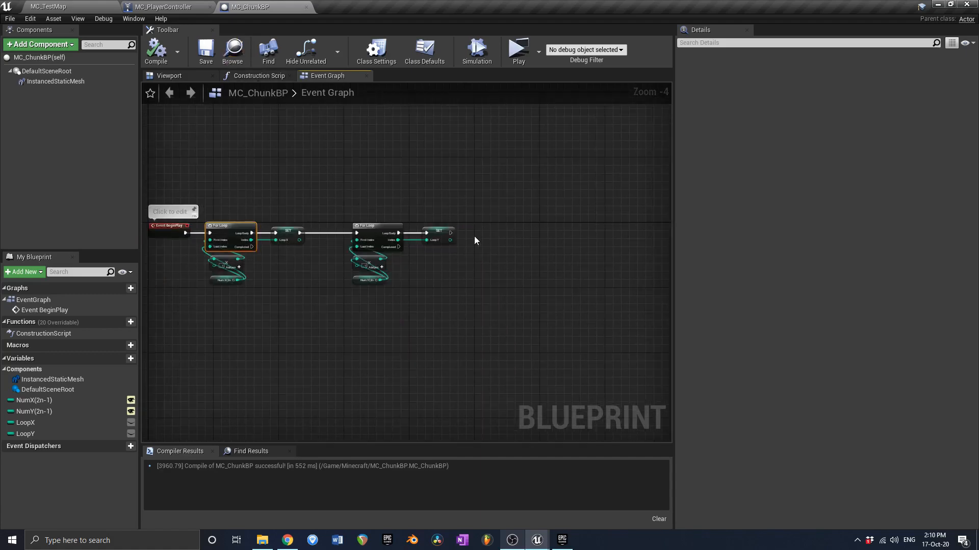
- Add an Add Instance node for the InstancedStaticMesh component, executed after Set LoopY
{"action": "right_click_drag", "start_coordinate": [474, 236], "coordinate": [357, 241]}
{"action": "scroll", "coordinate": [356, 241], "scroll_direction": "up", "scroll_amount": 3}
{"action": "left_click_drag", "start_coordinate": [302, 229], "coordinate": [524, 225]}
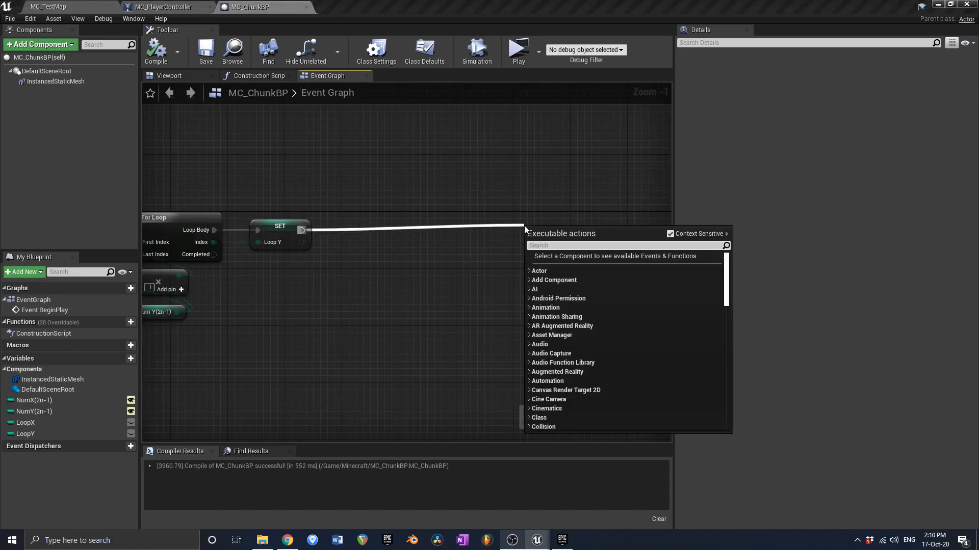
{"action": "type", "text": "add instance"}
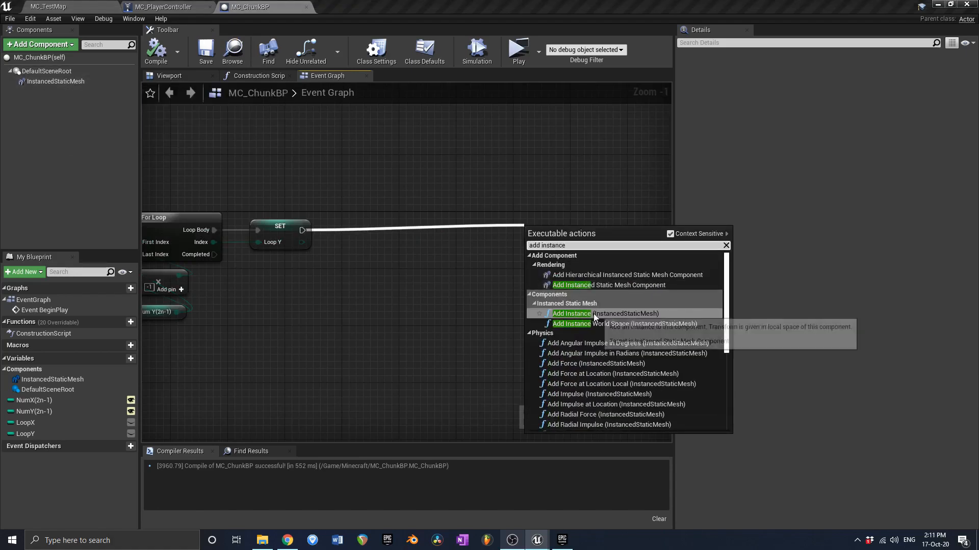
{"action": "key", "text": "Return"}
- Rename the InstancedStaticMesh component to BlockISM, save, and line up the Add Instance node with the Set LoopY node
{"action": "left_click", "coordinate": [50, 80]}
{"action": "left_click", "coordinate": [52, 82]}
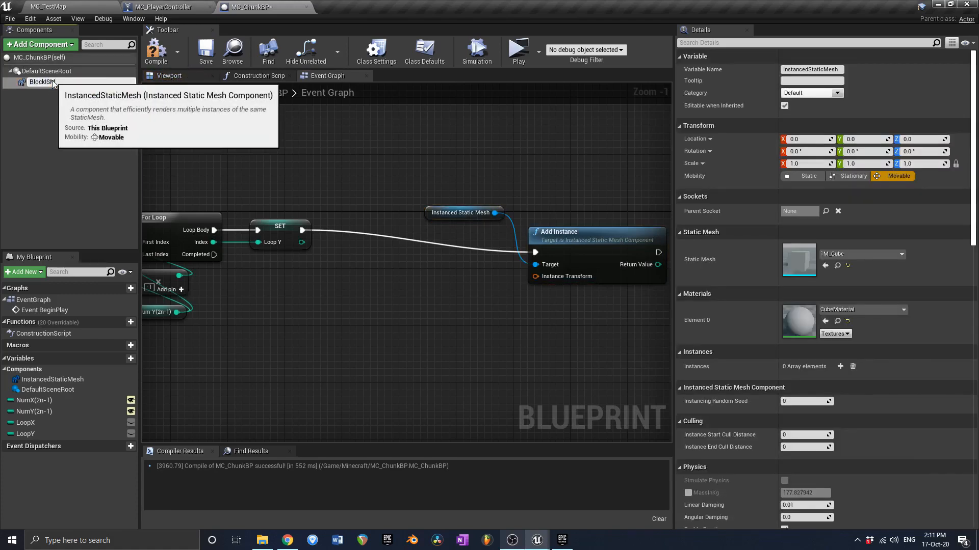
{"action": "type", "text": "BlockISM"}
{"action": "key", "text": "Return"}
{"action": "left_click", "coordinate": [204, 51]}
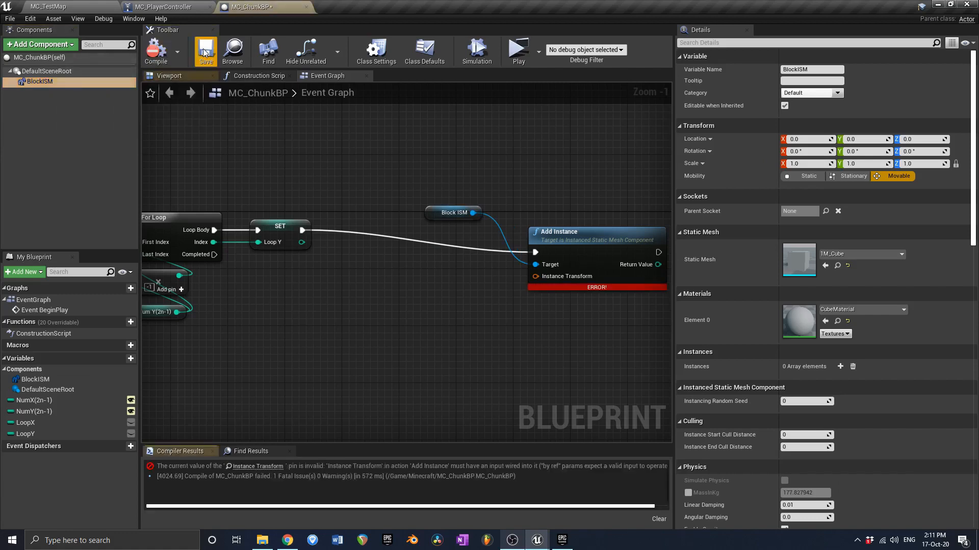
{"action": "right_click_drag", "start_coordinate": [547, 205], "coordinate": [493, 202]}
{"action": "left_click_drag", "start_coordinate": [528, 244], "coordinate": [615, 220]}
{"action": "right_click", "coordinate": [442, 269]}
{"action": "type", "text": "make v"}
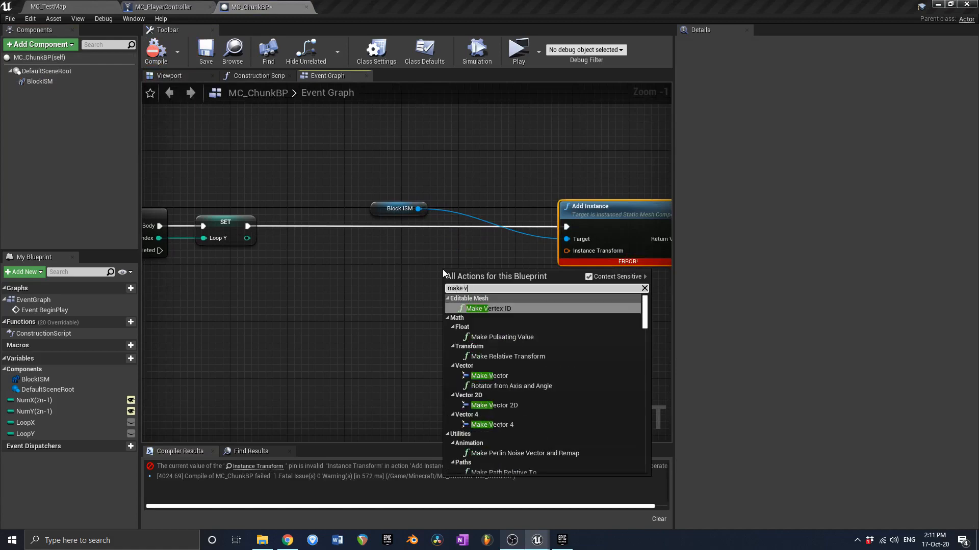
{"action": "type", "text": "ector"}
{"action": "key", "text": "Return"}
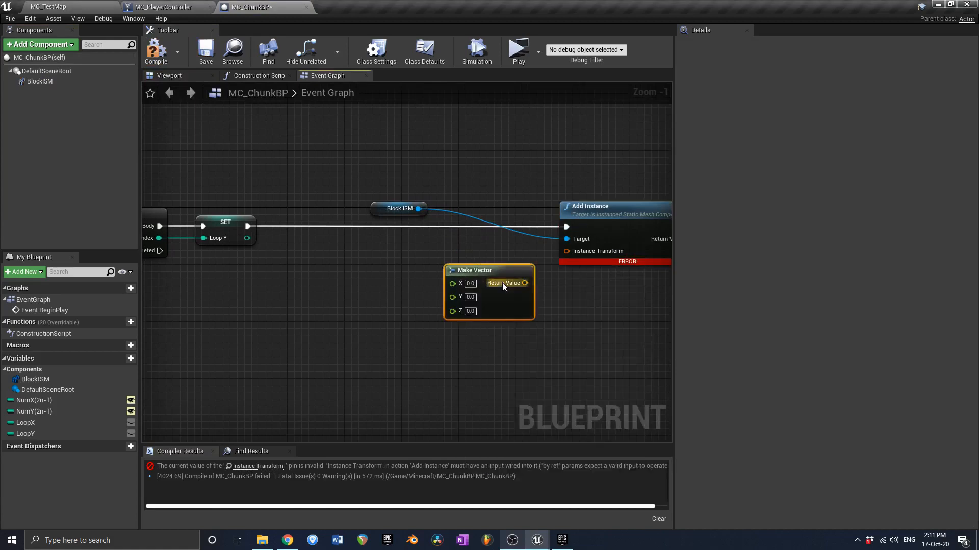
{"action": "key", "text": "Delete"}
- Feed Add Instance's Instance Transform input from a new Make Transform node placed below and before it
{"action": "left_click_drag", "start_coordinate": [566, 251], "coordinate": [529, 287]}
{"action": "type", "text": "m"}
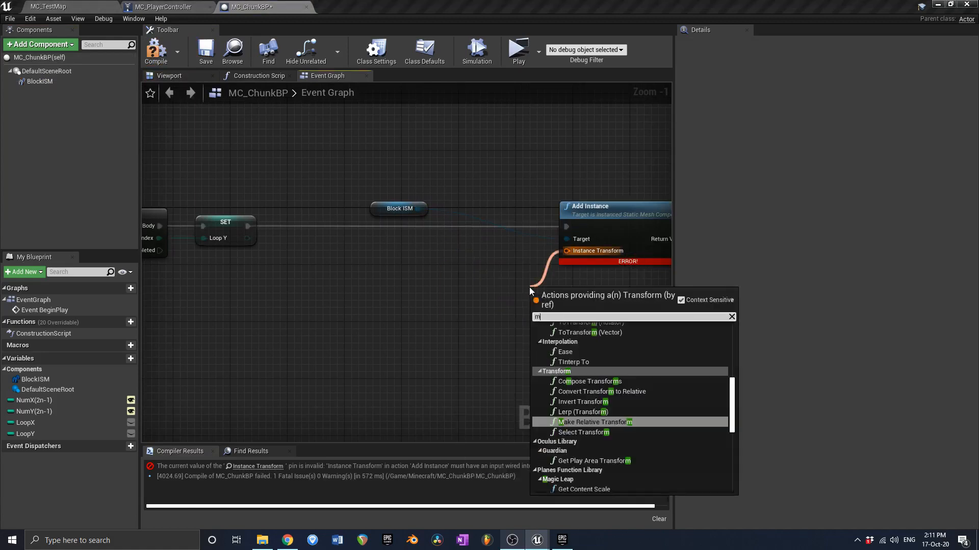
{"action": "type", "text": "ake trans"}
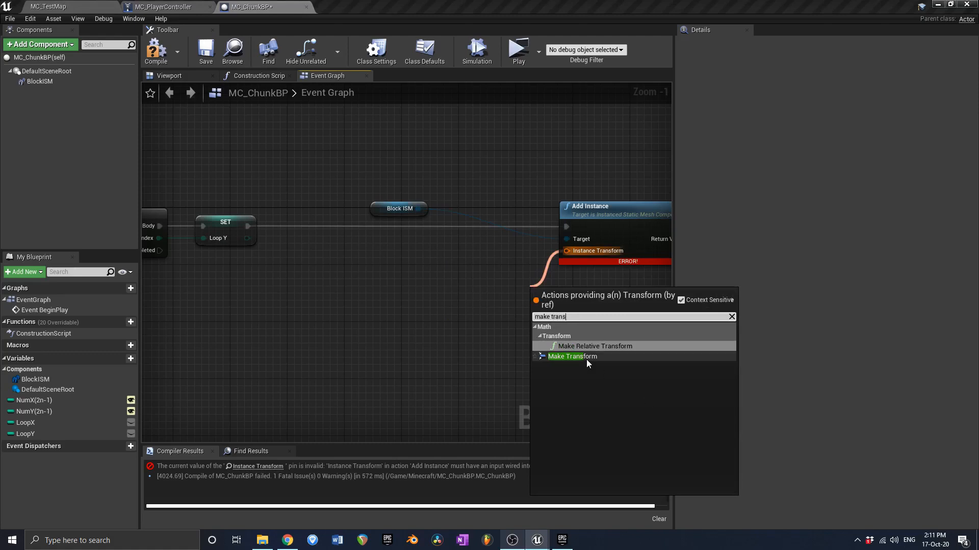
{"action": "left_click", "coordinate": [586, 359]}
{"action": "left_click_drag", "start_coordinate": [599, 285], "coordinate": [454, 270]}
{"action": "right_click_drag", "start_coordinate": [503, 293], "coordinate": [374, 273]}
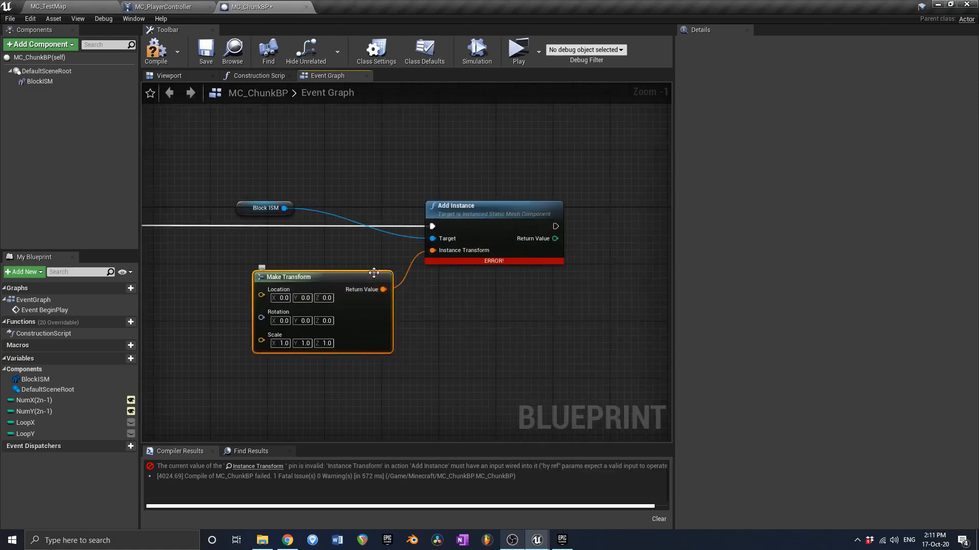
- Move the Block ISM node just above and before Add Instance, then compile and save the blueprint
{"action": "scroll", "coordinate": [373, 272], "scroll_direction": "up", "scroll_amount": 1}
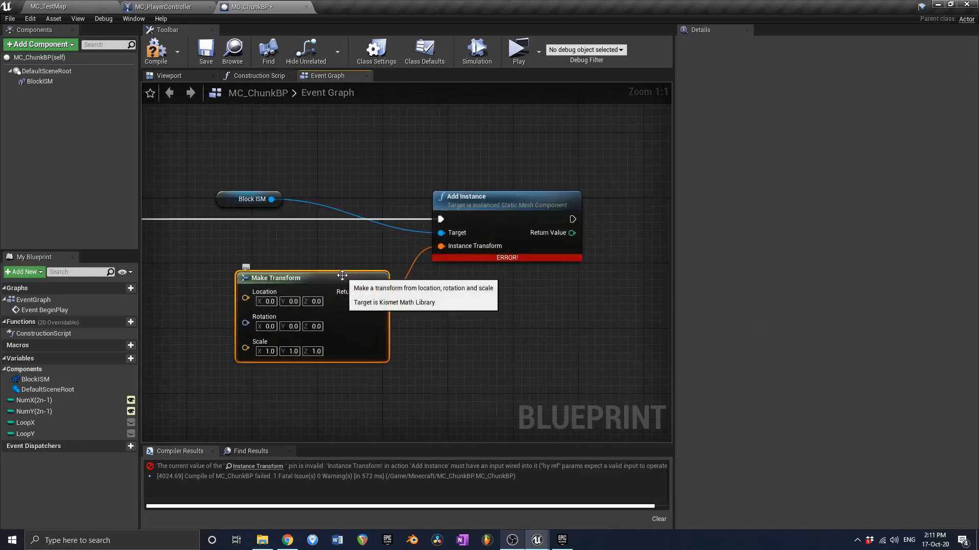
{"action": "left_click_drag", "start_coordinate": [228, 198], "coordinate": [338, 189]}
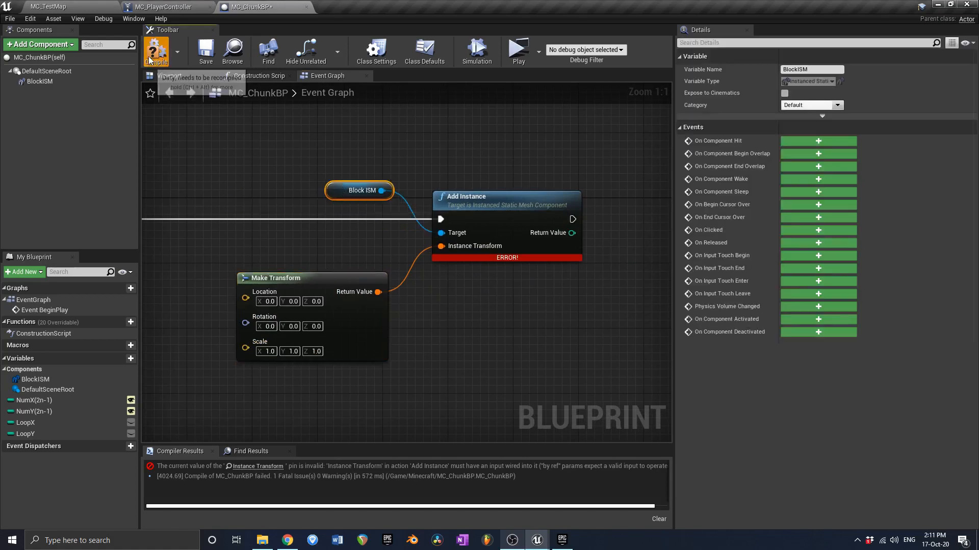
{"action": "left_click", "coordinate": [206, 50]}
- Check the component viewport, then move the Make Transform and Block ISM nodes closer to Add Instance in the event graph
{"action": "right_click_drag", "start_coordinate": [157, 242], "coordinate": [248, 252]}
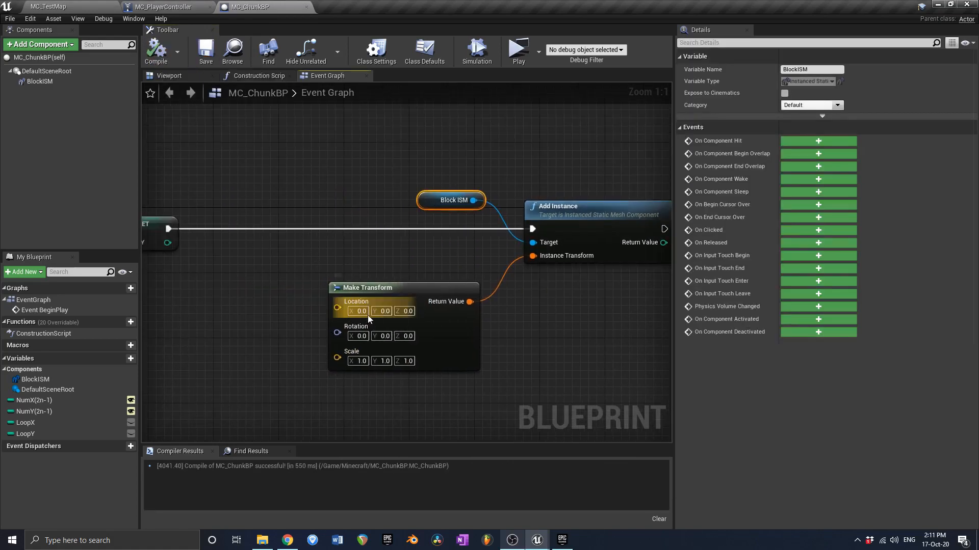
{"action": "left_click", "coordinate": [158, 76]}
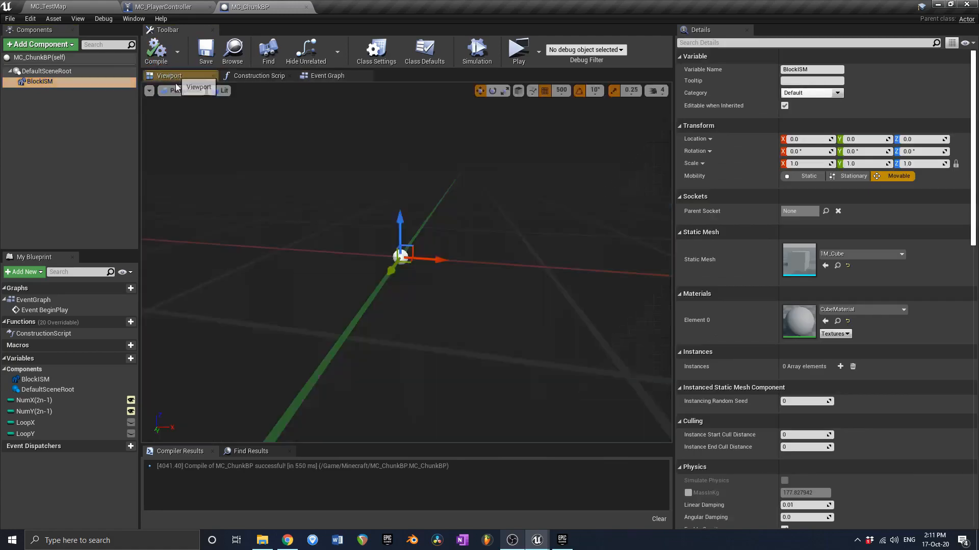
{"action": "left_click", "coordinate": [328, 75]}
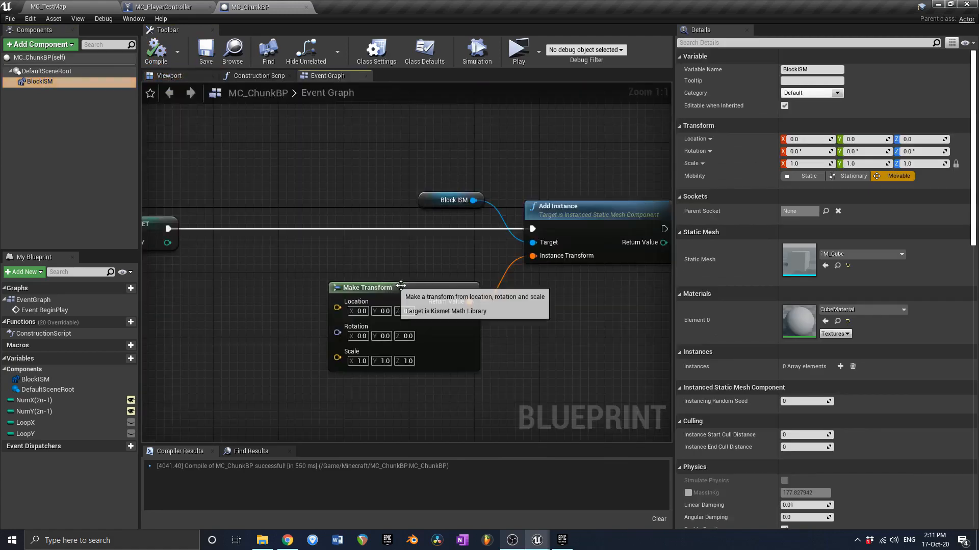
{"action": "left_click_drag", "start_coordinate": [327, 345], "coordinate": [358, 277]}
{"action": "left_click", "coordinate": [451, 196]}
{"action": "scroll", "coordinate": [453, 222], "scroll_direction": "down", "scroll_amount": 2}
{"action": "right_click_drag", "start_coordinate": [496, 321], "coordinate": [390, 319]}
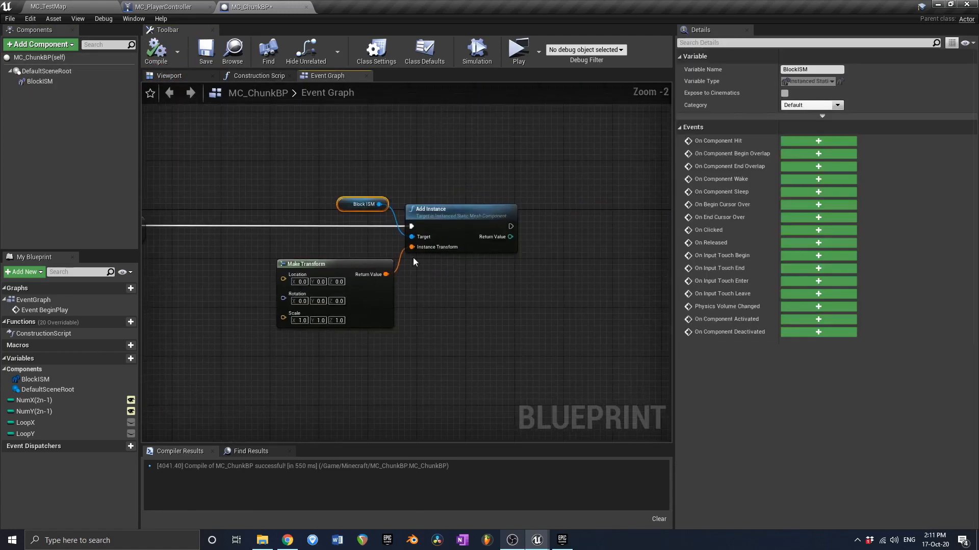
- Move the Block ISM, Make Transform and Add Instance nodes together farther away from the Set LoopY node
{"action": "left_click_drag", "start_coordinate": [414, 261], "coordinate": [377, 205]}
{"action": "left_click_drag", "start_coordinate": [458, 216], "coordinate": [575, 216]}
{"action": "right_click_drag", "start_coordinate": [369, 291], "coordinate": [460, 275]}
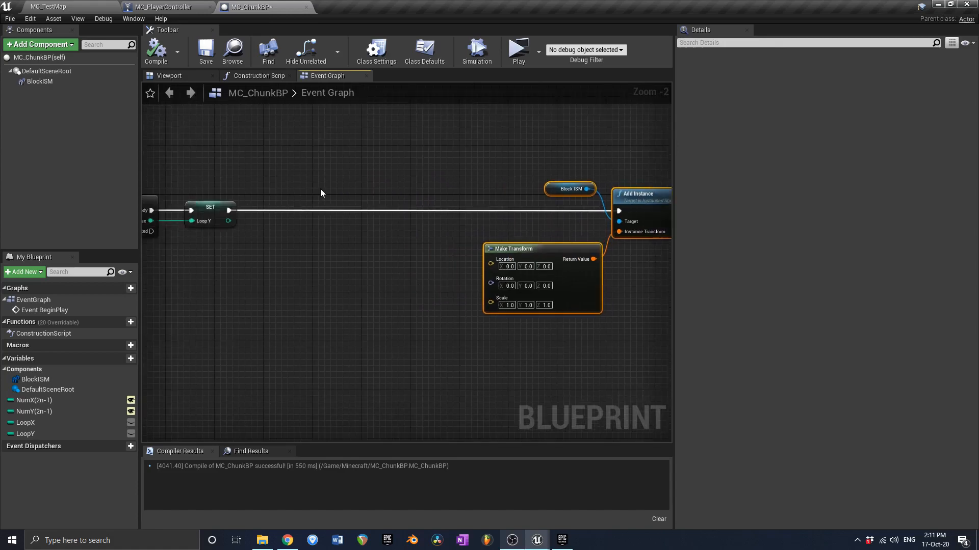
{"action": "right_click_drag", "start_coordinate": [325, 252], "coordinate": [374, 242]}
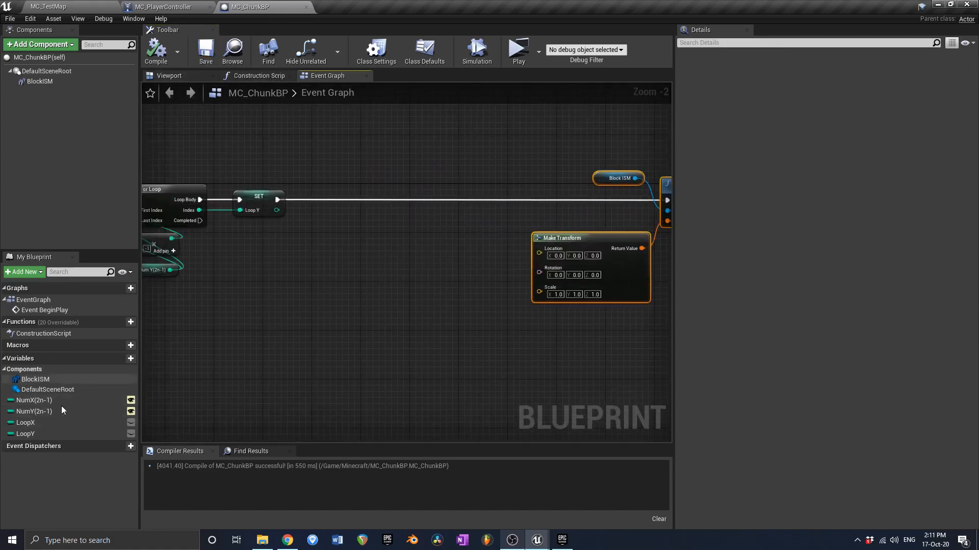
- Duplicate the NumX(2n-1) variable as VoxelSize, change its type to Float, and compile and save the blueprint
{"action": "left_click", "coordinate": [48, 401]}
{"action": "key", "text": "ctrl+w"}
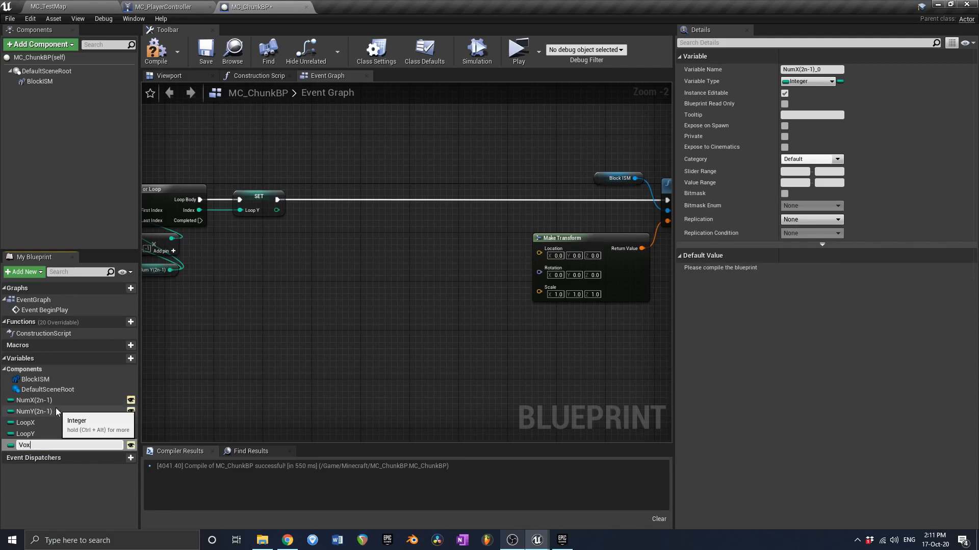
{"action": "type", "text": "VoxelSize"}
{"action": "key", "text": "Return"}
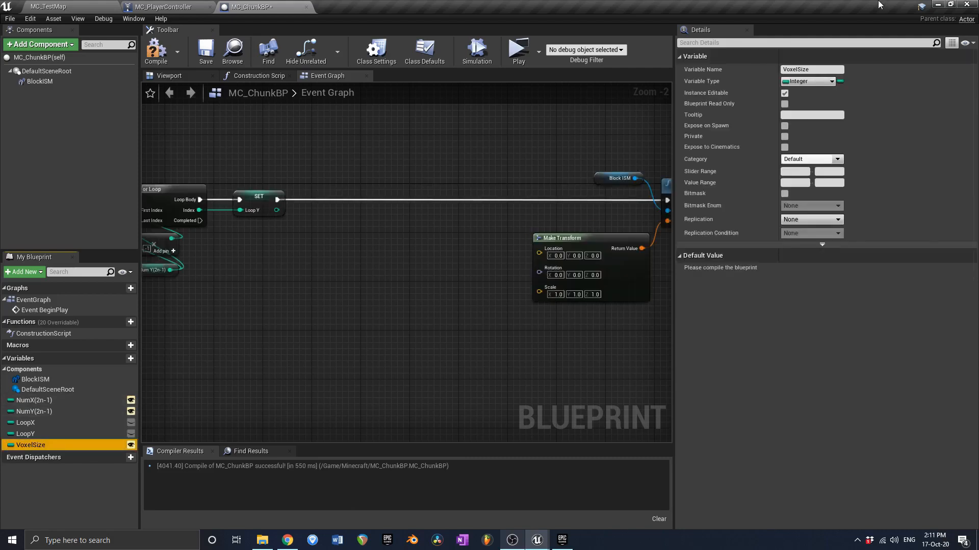
{"action": "left_click", "coordinate": [808, 81]}
{"action": "left_click", "coordinate": [702, 148]}
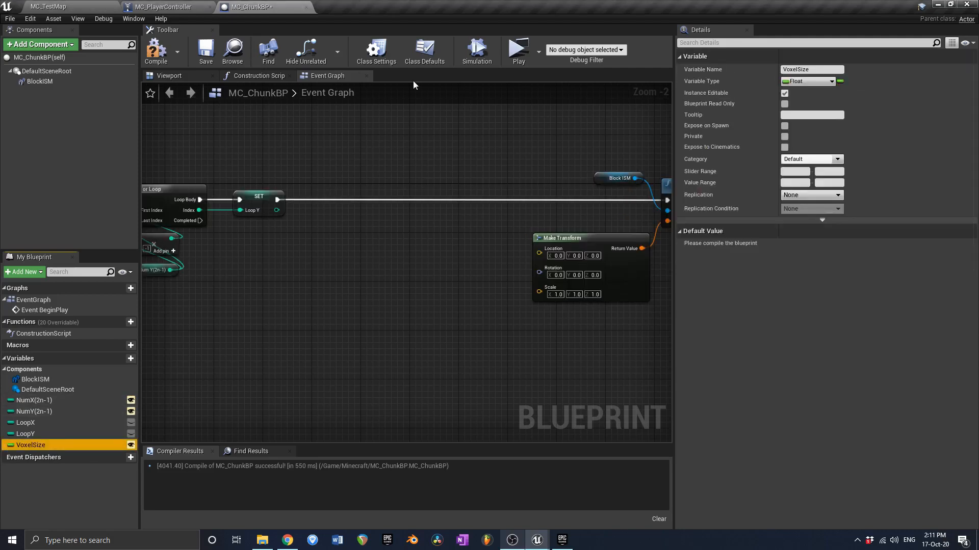
{"action": "left_click", "coordinate": [201, 57]}
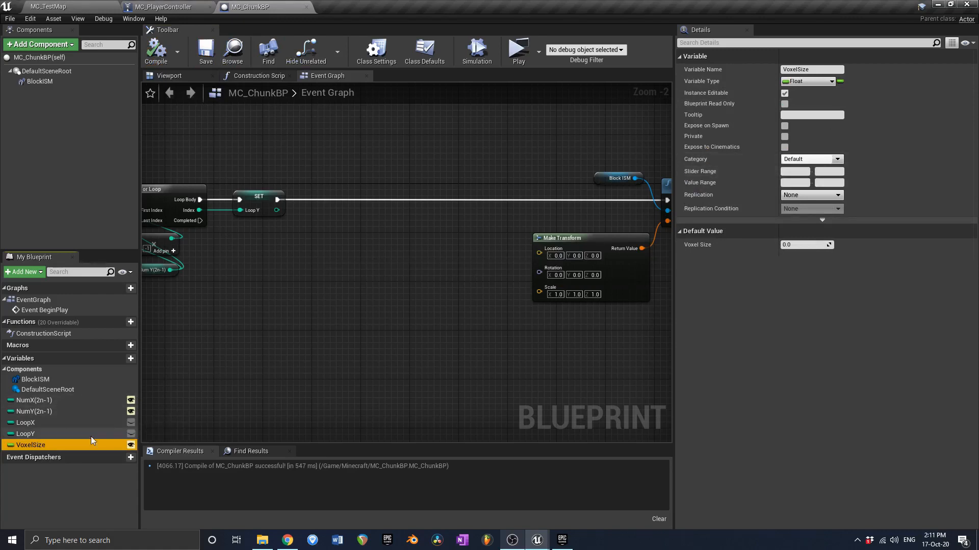
- Set VoxelSize's default value to 100 and compile the blueprint
{"action": "left_click", "coordinate": [797, 245]}
{"action": "key", "text": "Return"}
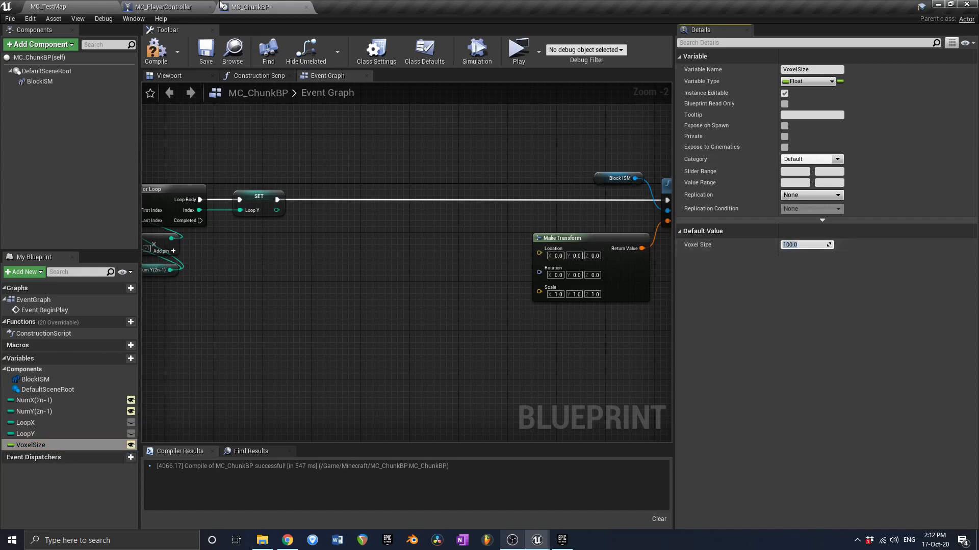
{"action": "left_click", "coordinate": [156, 51]}
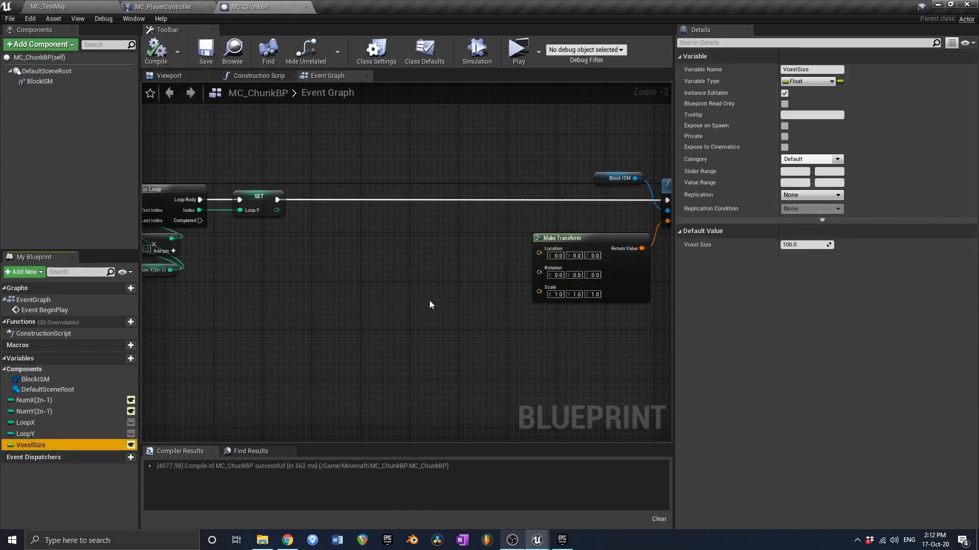
- Multiply Loop X by Voxel Size with an int * float node placed between Set LoopY and Make Transform
{"action": "left_click_drag", "start_coordinate": [38, 445], "coordinate": [396, 294], "text": "ctrl"}
{"action": "scroll", "coordinate": [306, 290], "scroll_direction": "up", "scroll_amount": 2}
{"action": "type", "text": "inty"}
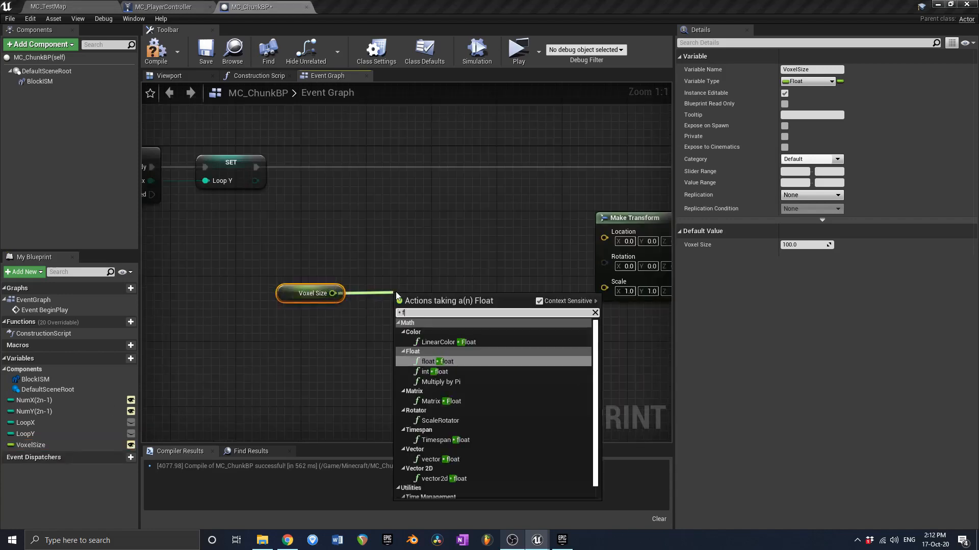
{"action": "key", "text": "BackSpace"}
{"action": "key", "text": "Return"}
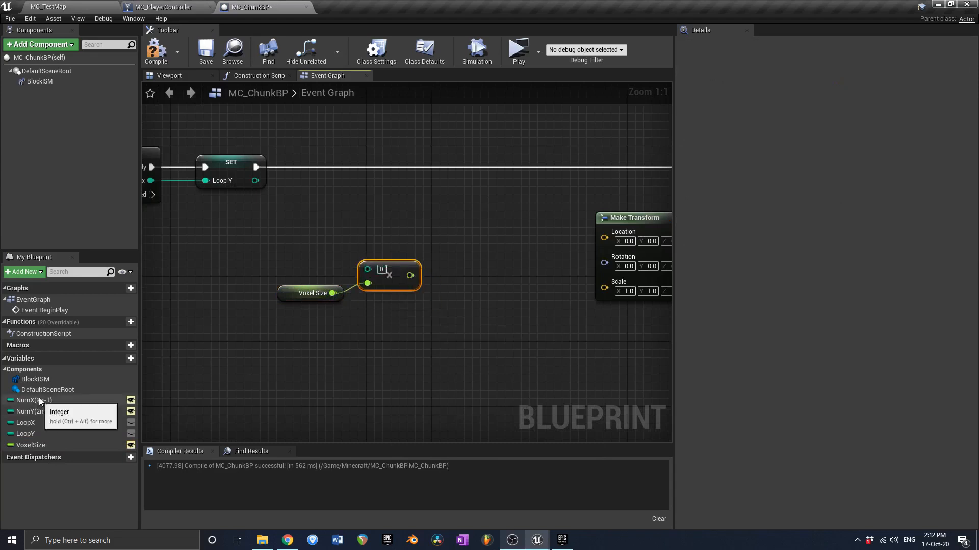
{"action": "left_click_drag", "start_coordinate": [39, 400], "coordinate": [375, 270]}
{"action": "left_click_drag", "start_coordinate": [317, 261], "coordinate": [310, 266]}
{"action": "left_click_drag", "start_coordinate": [346, 299], "coordinate": [393, 285]}
- Duplicate the Voxel Size multiplication below the first one and feed its integer input from a Loop Y getter
{"action": "key", "text": "ctrl+c"}
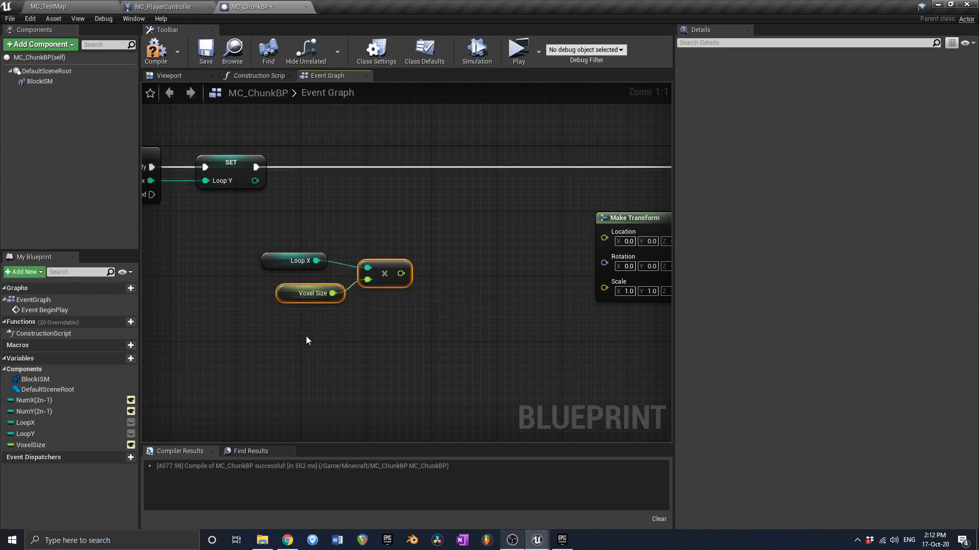
{"action": "key", "text": "ctrl+v"}
{"action": "left_click_drag", "start_coordinate": [380, 336], "coordinate": [404, 344]}
{"action": "left_click_drag", "start_coordinate": [50, 434], "coordinate": [303, 335], "text": "ctrl"}
{"action": "left_click_drag", "start_coordinate": [357, 342], "coordinate": [384, 343]}
- Feed Make Transform's Location from a Make Vector node taking the Loop X product as X and the Loop Y product as Y
{"action": "left_click_drag", "start_coordinate": [402, 274], "coordinate": [476, 230]}
{"action": "left_click", "coordinate": [476, 227]}
{"action": "left_click_drag", "start_coordinate": [604, 238], "coordinate": [401, 273]}
{"action": "type", "text": "make"}
{"action": "key", "text": "Return"}
{"action": "left_click_drag", "start_coordinate": [418, 346], "coordinate": [466, 279]}
- Line up the Loop Y and Voxel Size multiplication nodes under the Loop X ones, then compile the blueprint
{"action": "left_click_drag", "start_coordinate": [435, 395], "coordinate": [316, 328]}
{"action": "left_click_drag", "start_coordinate": [404, 343], "coordinate": [373, 329]}
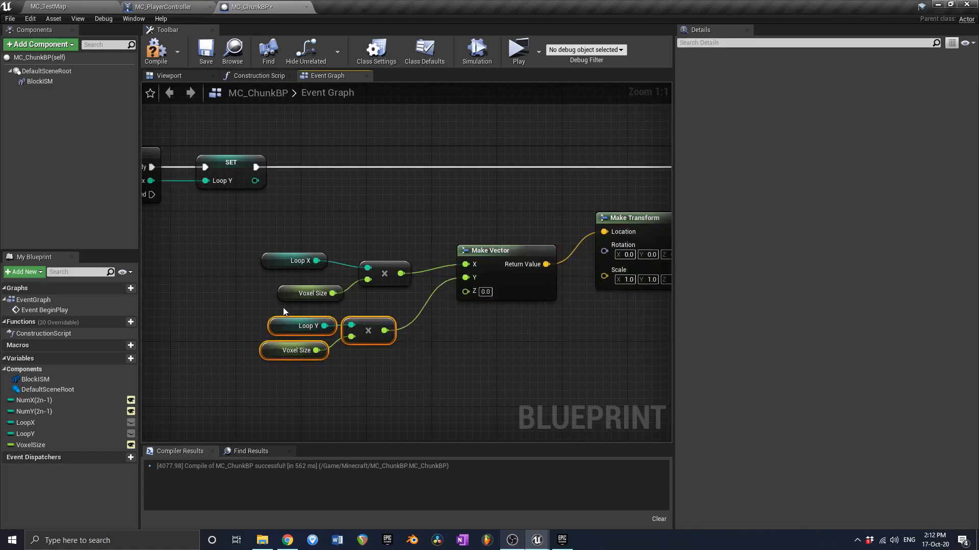
{"action": "left_click_drag", "start_coordinate": [282, 299], "coordinate": [267, 289]}
{"action": "left_click_drag", "start_coordinate": [280, 392], "coordinate": [369, 322]}
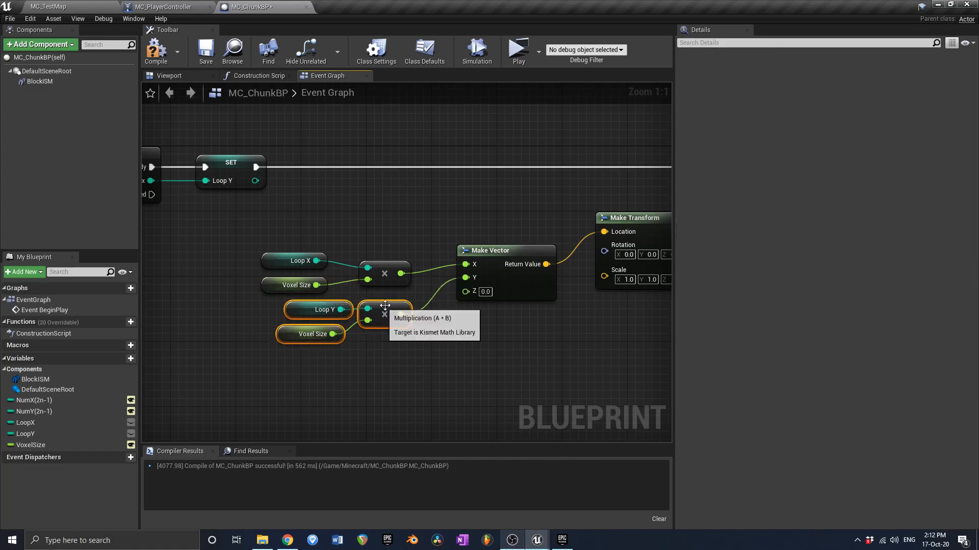
{"action": "right_click_drag", "start_coordinate": [375, 320], "coordinate": [283, 307]}
{"action": "left_click", "coordinate": [189, 272]}
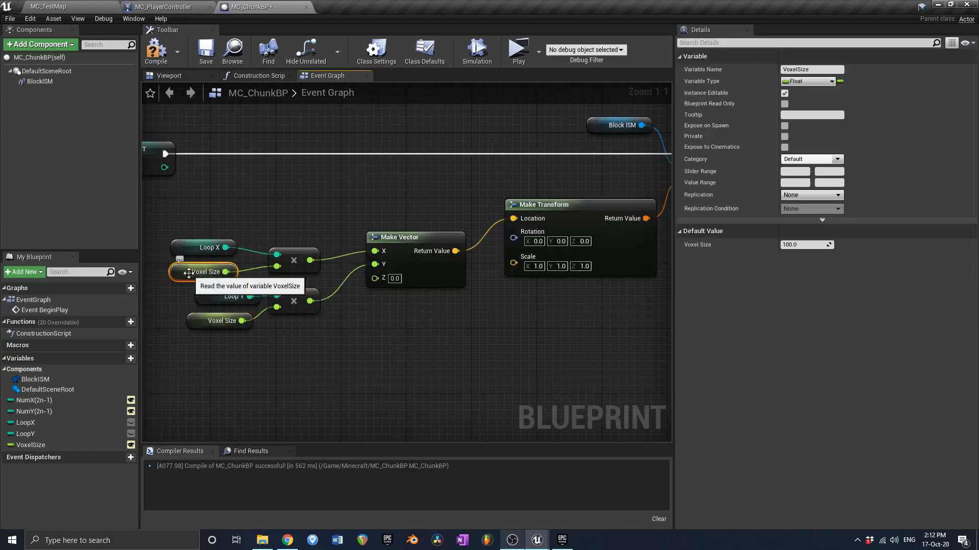
{"action": "left_click", "coordinate": [156, 51]}
- Feed Make Transform's Scale from a new vector * float node with its vector set to 1, 1, 1
{"action": "left_click_drag", "start_coordinate": [515, 263], "coordinate": [403, 328]}
{"action": "type", "text": "* float"}
{"action": "key", "text": "Return"}
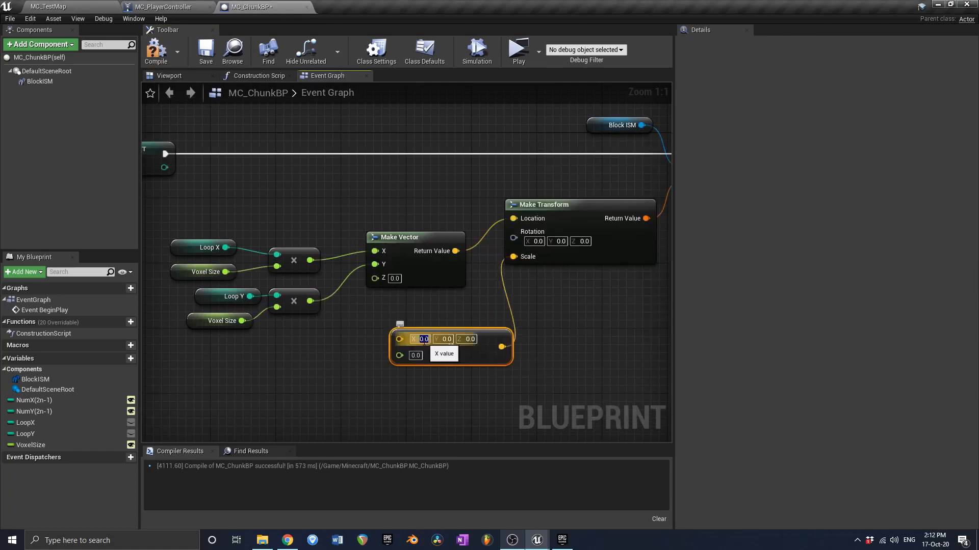
{"action": "type", "text": "1"}
{"action": "key", "text": "Tab"}
{"action": "type", "text": "1"}
- Divide another Voxel Size getter by 100 and connect the result to the float input of the scale multiplication
{"action": "right_click_drag", "start_coordinate": [387, 370], "coordinate": [421, 318]}
{"action": "left_click", "coordinate": [351, 326]}
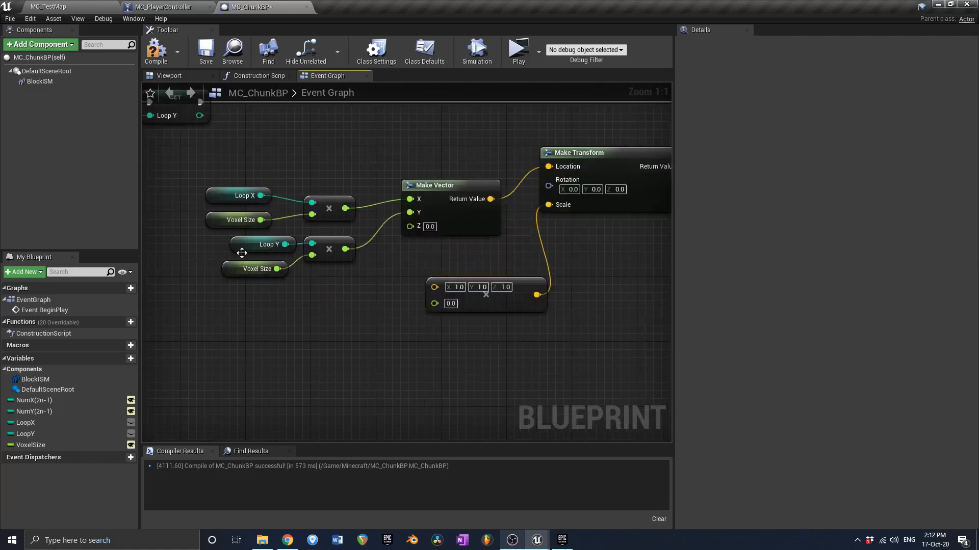
{"action": "left_click", "coordinate": [225, 267]}
{"action": "left_click_drag", "start_coordinate": [291, 345], "coordinate": [335, 367]}
{"action": "type", "text": "sd"}
{"action": "key", "text": "BackSpace"}
{"action": "key", "text": "BackSpace"}
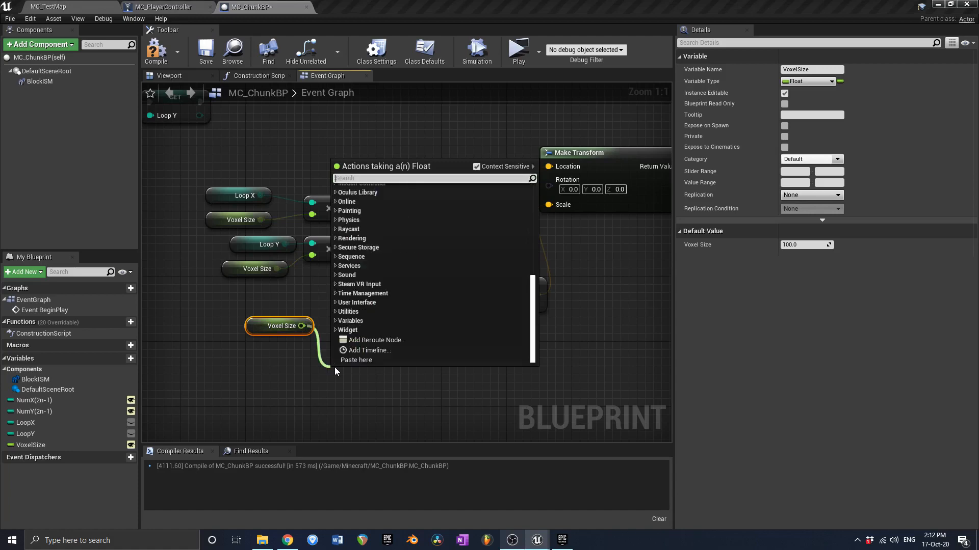
{"action": "type", "text": "divi"}
{"action": "key", "text": "Return"}
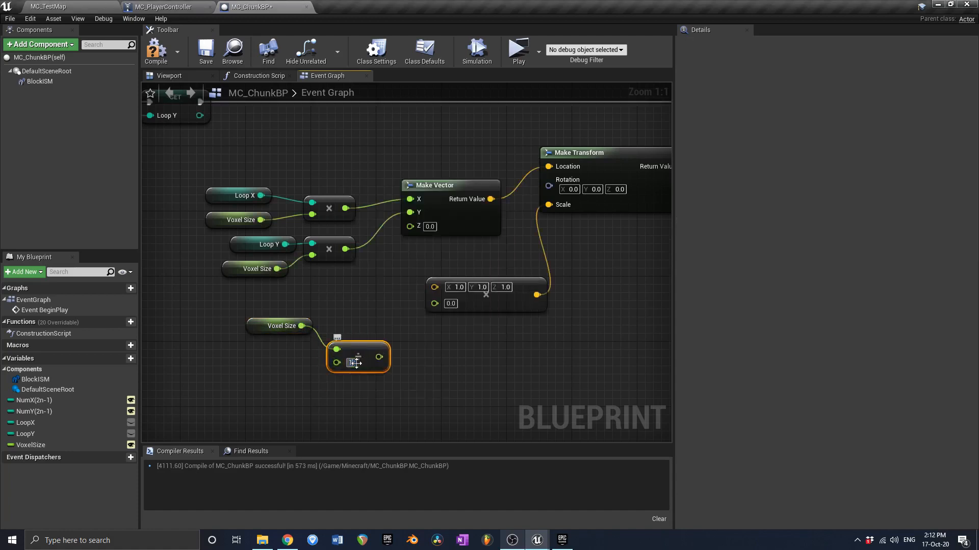
{"action": "left_click_drag", "start_coordinate": [390, 357], "coordinate": [369, 314]}
- Tidy the three scale nodes under the location nodes, then compile and save the blueprint
{"action": "right_click_drag", "start_coordinate": [584, 199], "coordinate": [520, 221]}
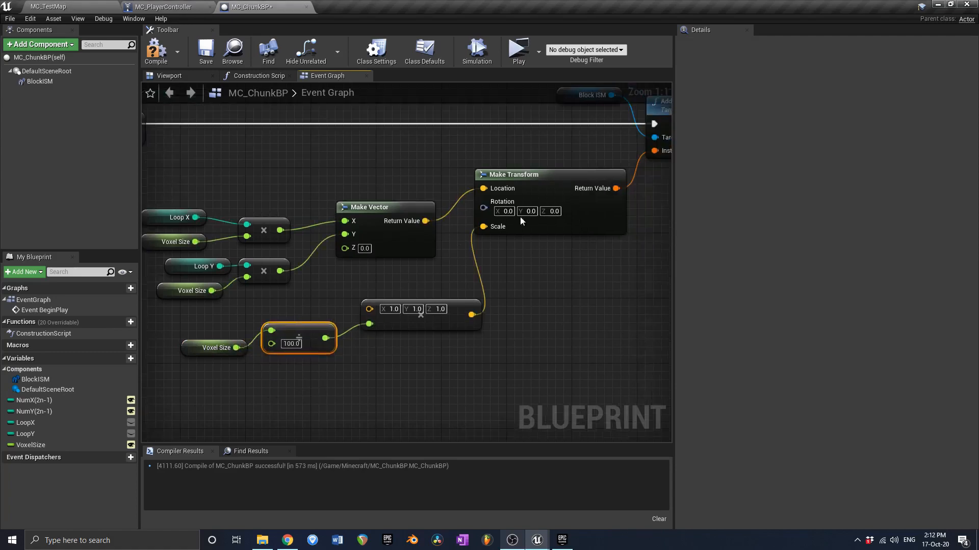
{"action": "right_click_drag", "start_coordinate": [437, 273], "coordinate": [491, 259]}
{"action": "left_click_drag", "start_coordinate": [443, 322], "coordinate": [398, 319]}
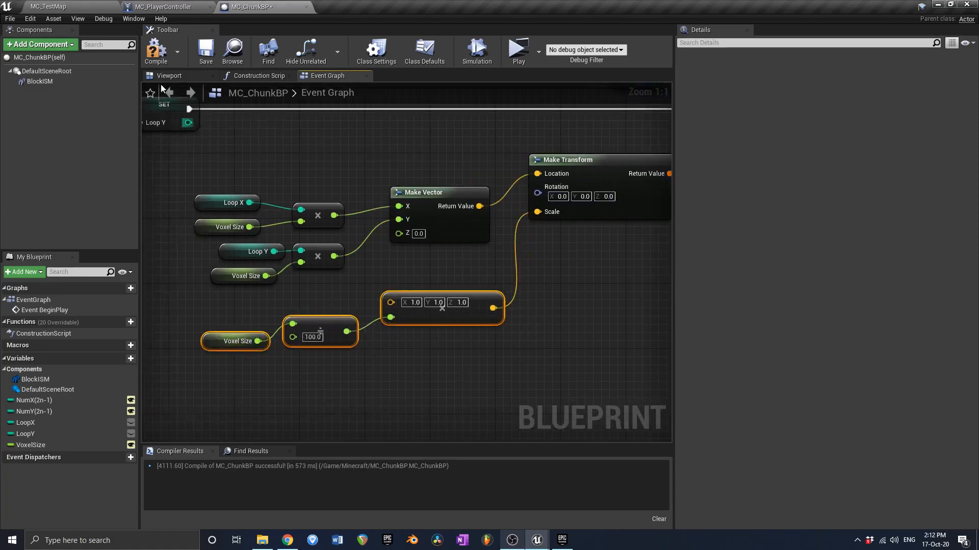
{"action": "left_click", "coordinate": [205, 51]}
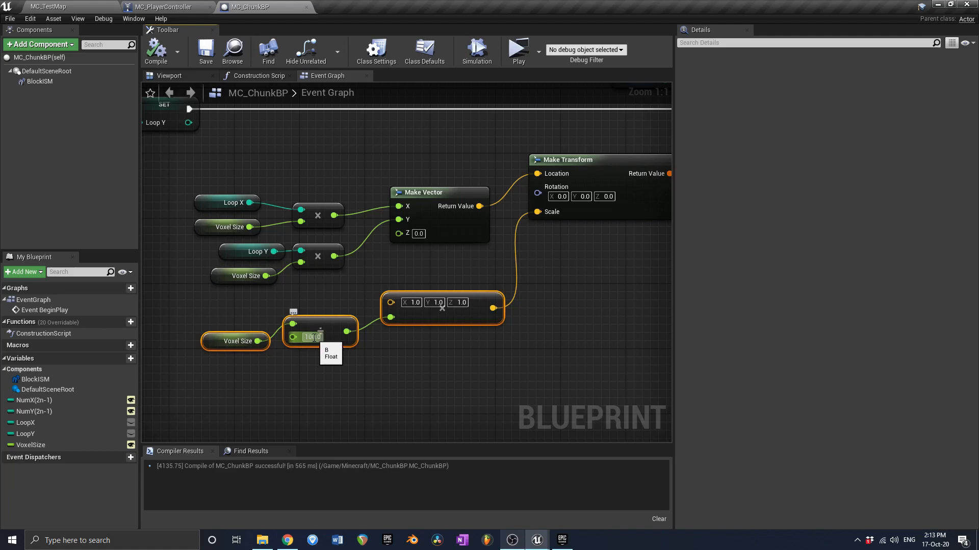
{"action": "left_click", "coordinate": [216, 347]}
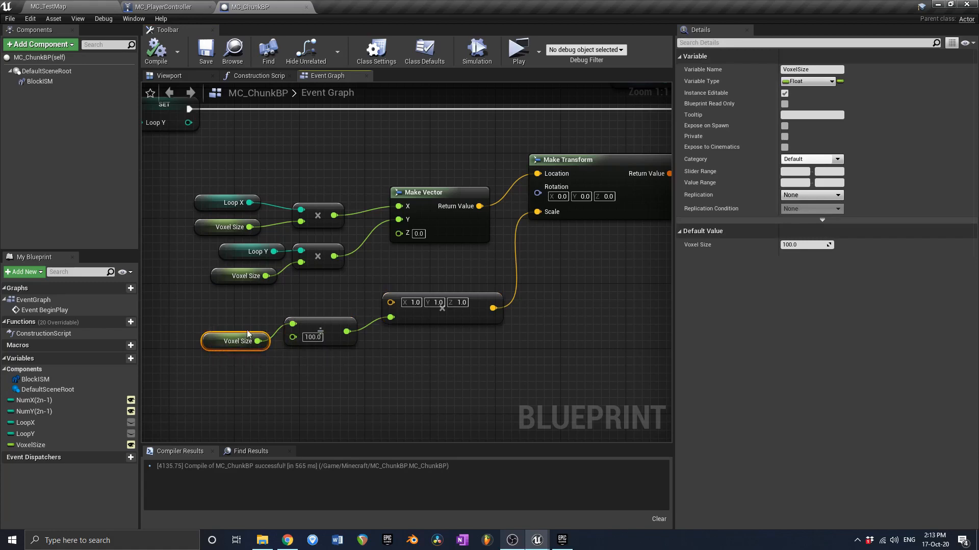
{"action": "left_click", "coordinate": [413, 318]}
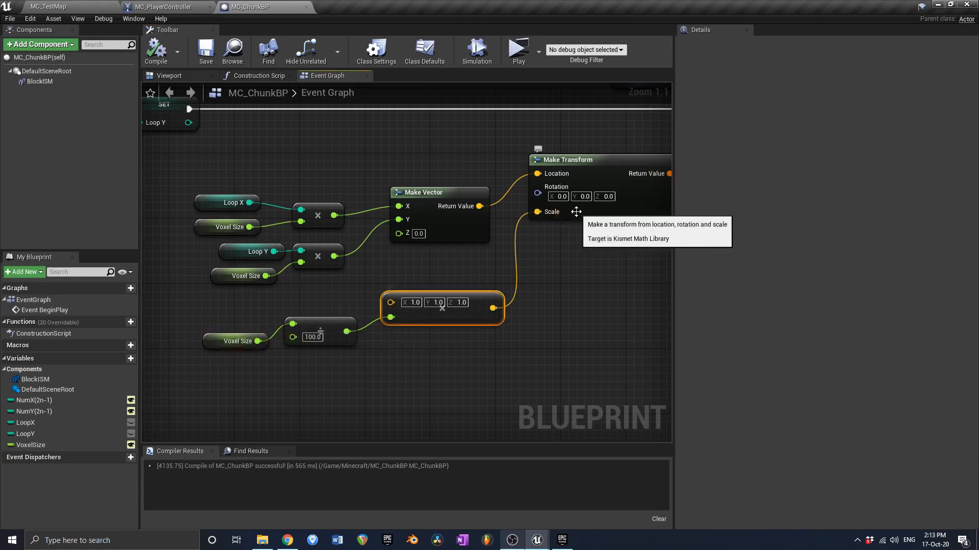
{"action": "right_click_drag", "start_coordinate": [577, 211], "coordinate": [561, 242]}
{"action": "left_click_drag", "start_coordinate": [202, 209], "coordinate": [413, 304]}
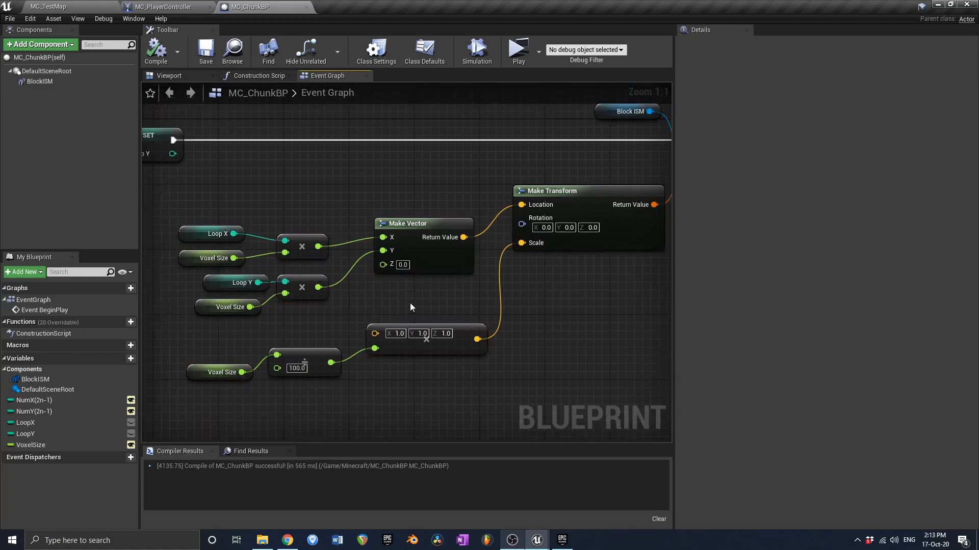
{"action": "left_click", "coordinate": [87, 6]}
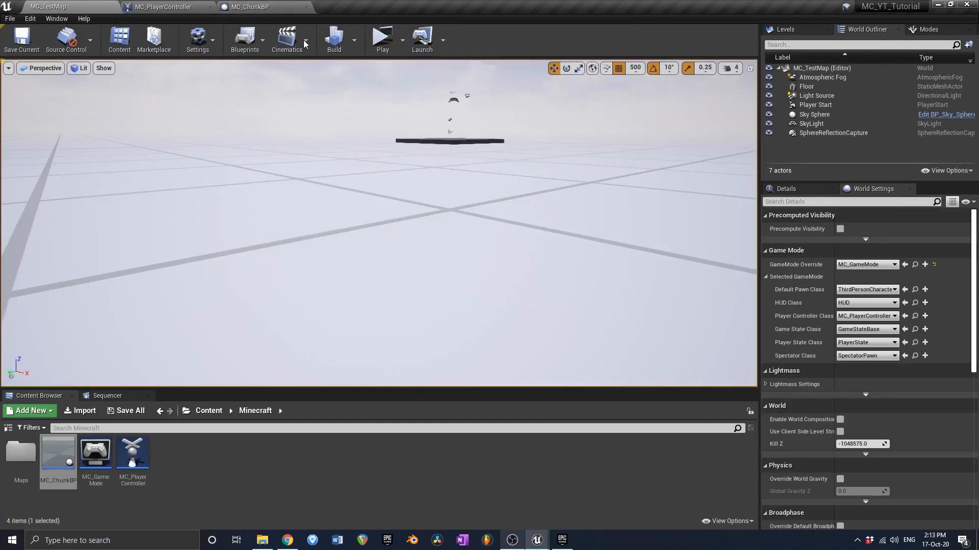
{"action": "left_click", "coordinate": [149, 8]}
{"action": "right_click_drag", "start_coordinate": [261, 169], "coordinate": [333, 243]}
{"action": "left_click", "coordinate": [272, 8]}
- Try to set NumX(2n-1)'s default value to 10
{"action": "left_click", "coordinate": [65, 397]}
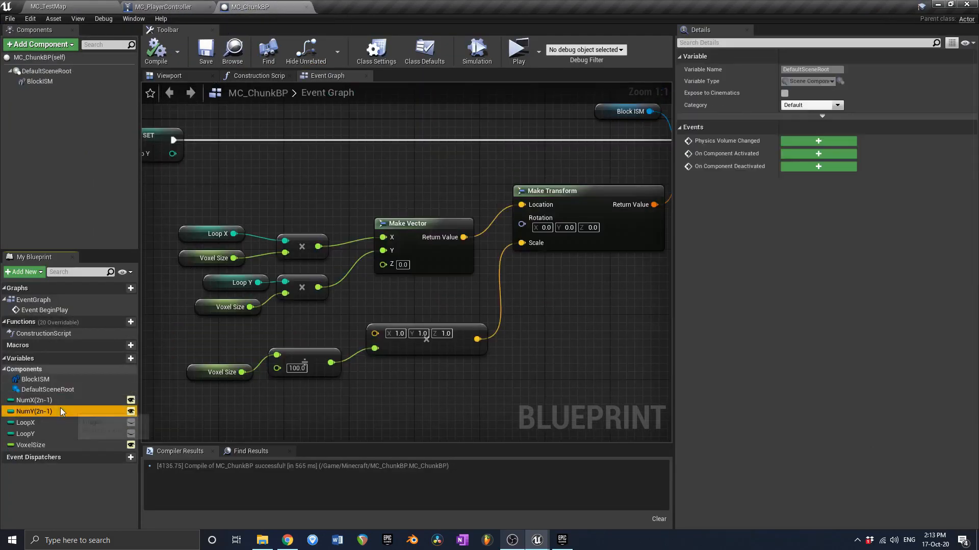
{"action": "left_click", "coordinate": [803, 268]}
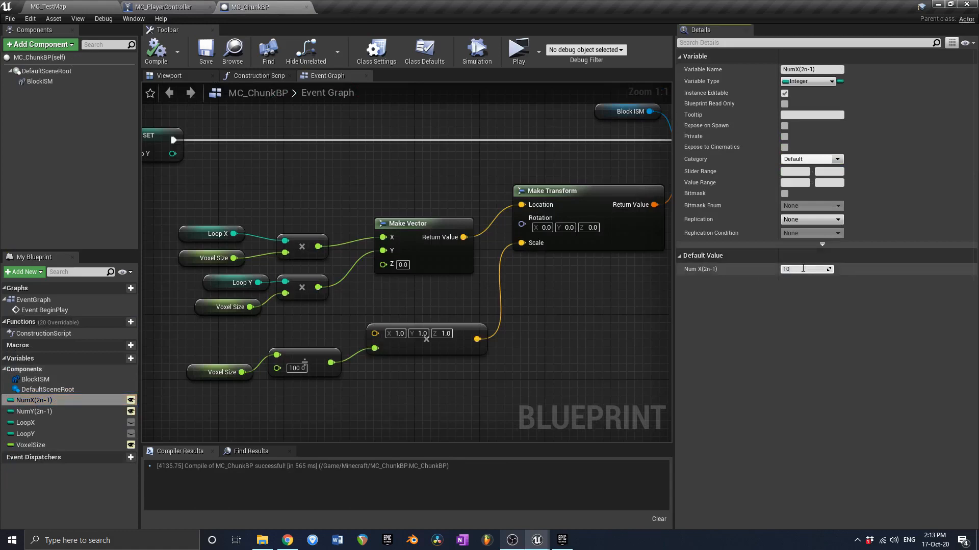
{"action": "left_click", "coordinate": [204, 47]}
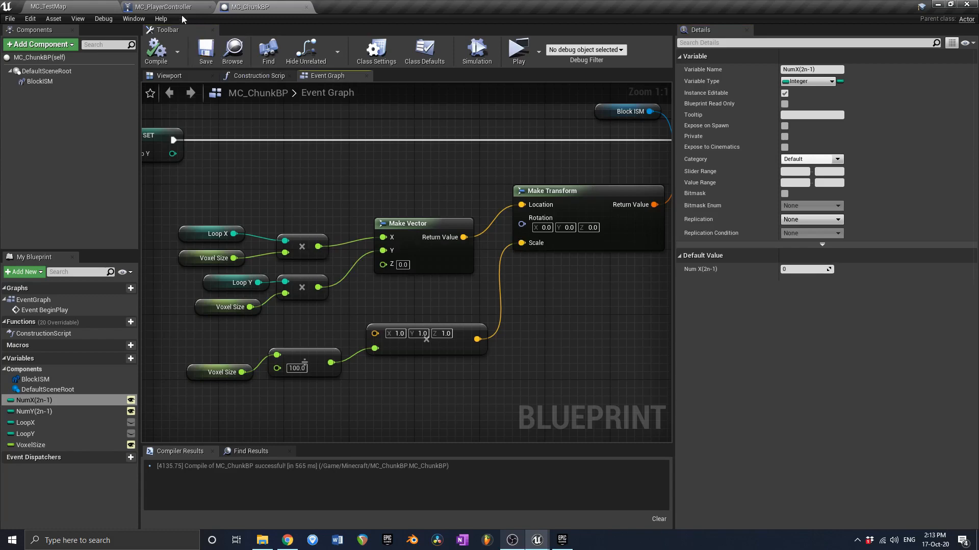
{"action": "left_click", "coordinate": [166, 7]}
{"action": "right_click_drag", "start_coordinate": [327, 195], "coordinate": [326, 238]}
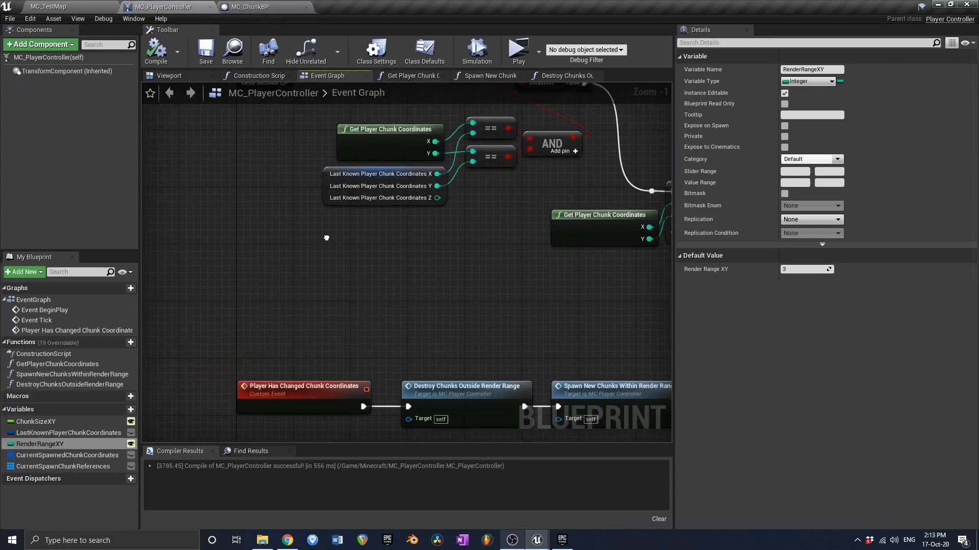
{"action": "scroll", "coordinate": [326, 238], "scroll_direction": "down", "scroll_amount": 1}
{"action": "left_click", "coordinate": [252, 6]}
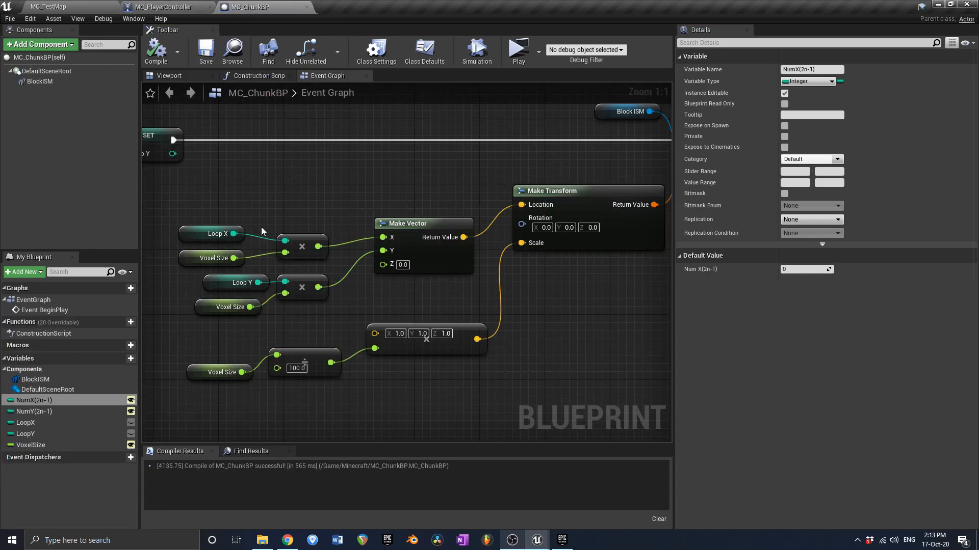
- Set the default values of NumX(2n-1) and NumY(2n-1) to 10, then compile and save the blueprint
{"action": "right_click_drag", "start_coordinate": [317, 213], "coordinate": [369, 209]}
{"action": "left_click", "coordinate": [802, 273]}
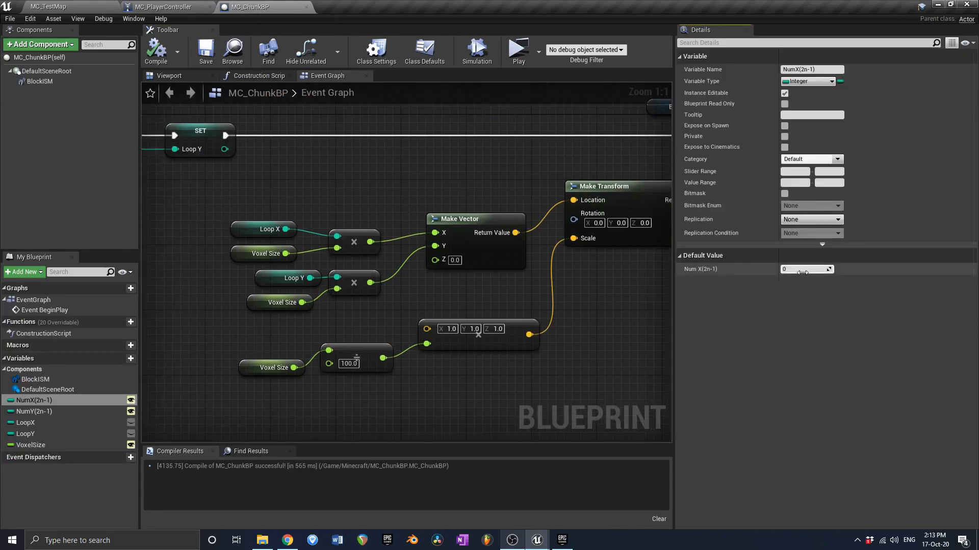
{"action": "type", "text": "10"}
{"action": "key", "text": "Return"}
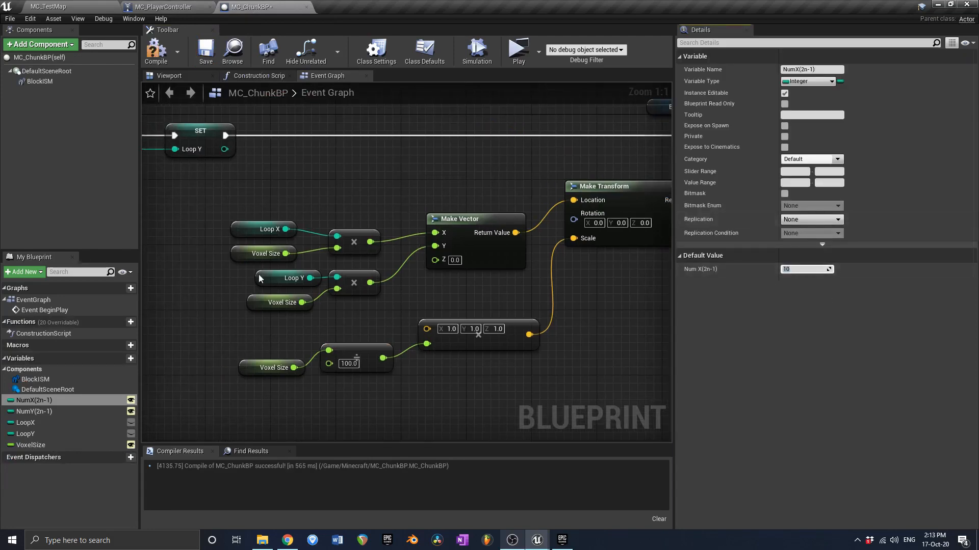
{"action": "left_click", "coordinate": [79, 412]}
{"action": "left_click", "coordinate": [803, 270]}
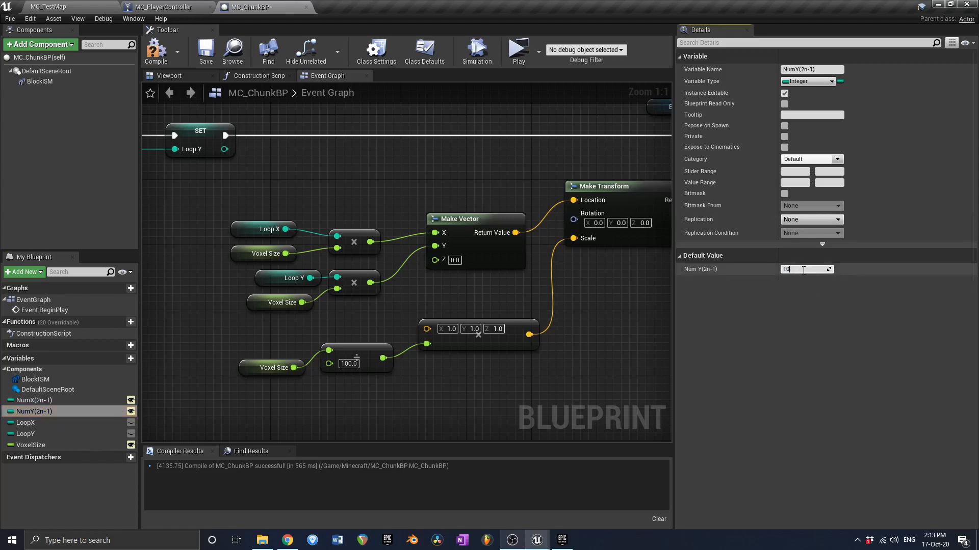
{"action": "key", "text": "Return"}
{"action": "left_click", "coordinate": [155, 51]}
{"action": "left_click", "coordinate": [204, 54]}
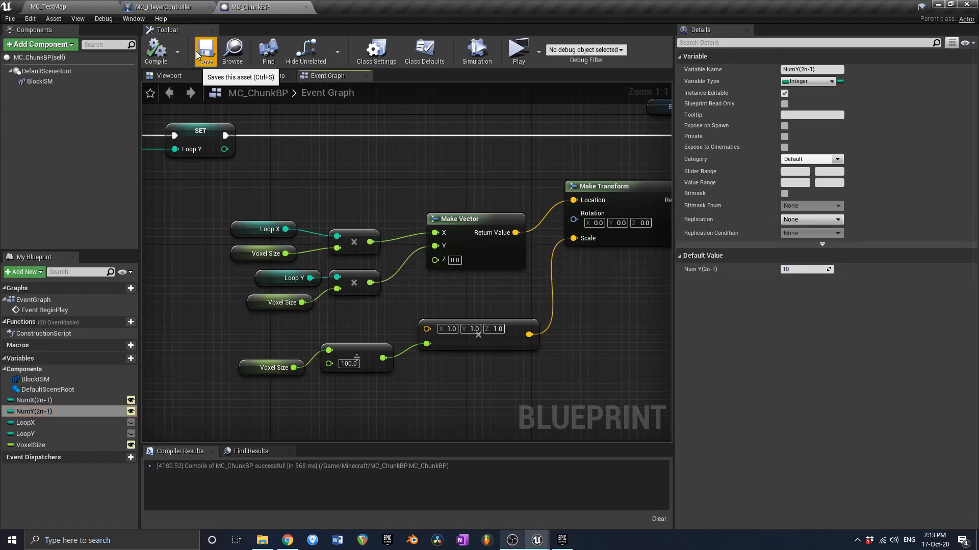
- Set the default value of ChunkSizeXY in MC_PlayerController to 1900, then compile and save the blueprint
{"action": "left_click", "coordinate": [168, 7]}
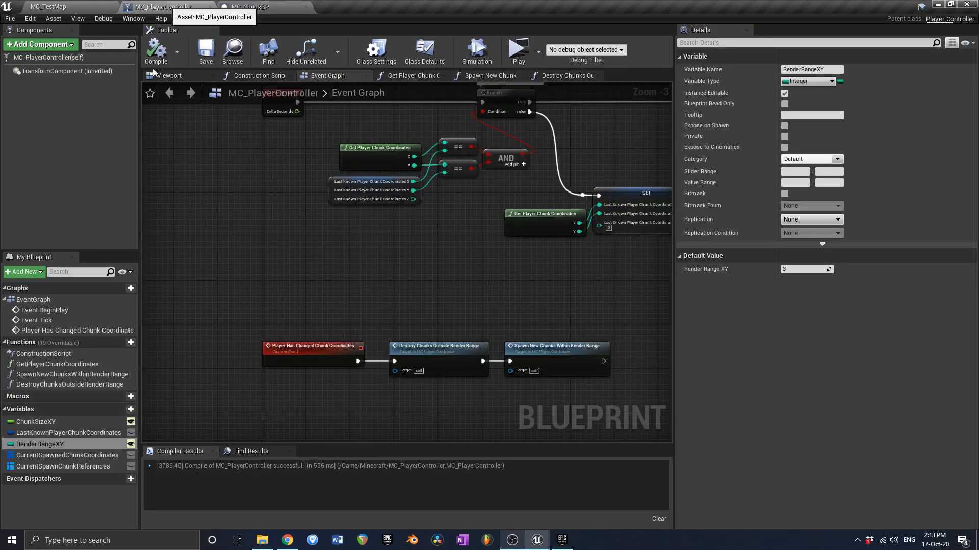
{"action": "left_click", "coordinate": [36, 422]}
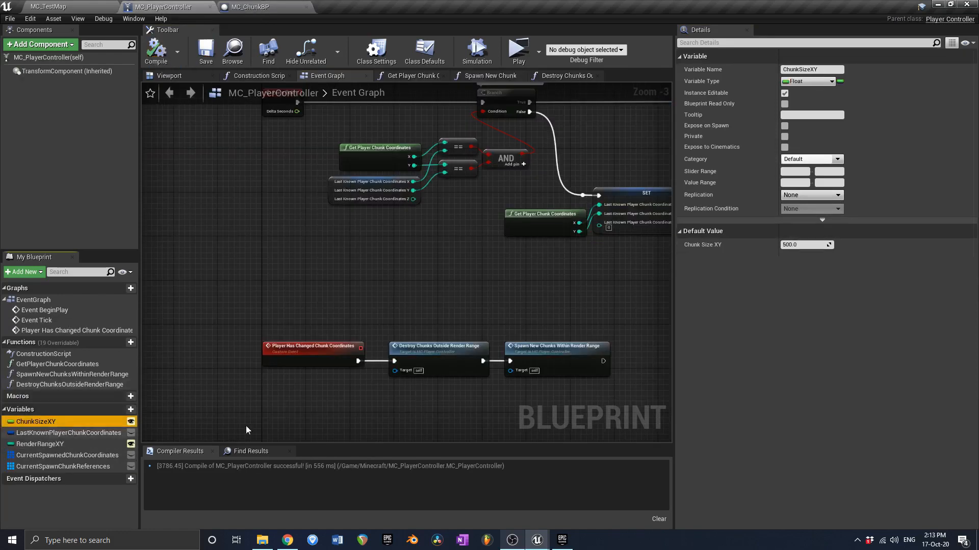
{"action": "left_click", "coordinate": [795, 245]}
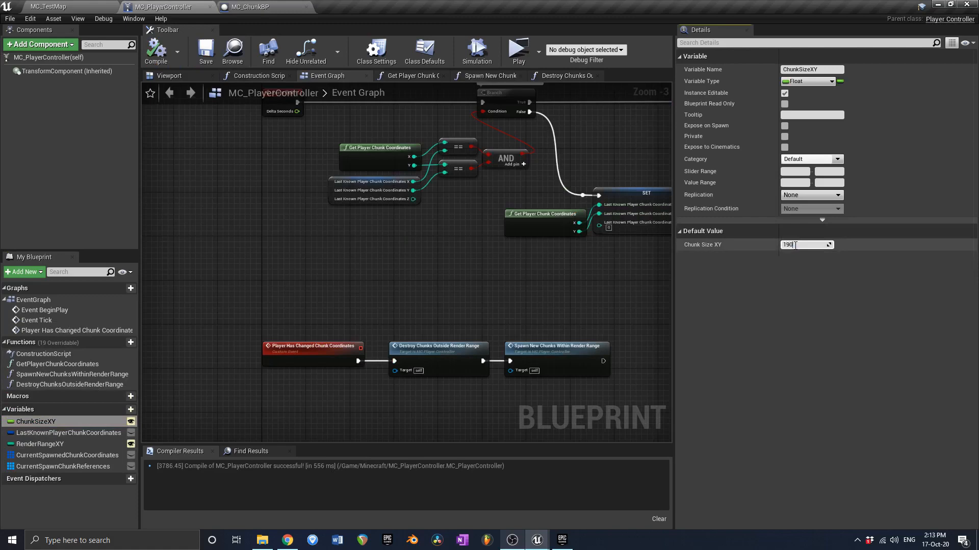
{"action": "key", "text": "Return"}
{"action": "left_click", "coordinate": [156, 51]}
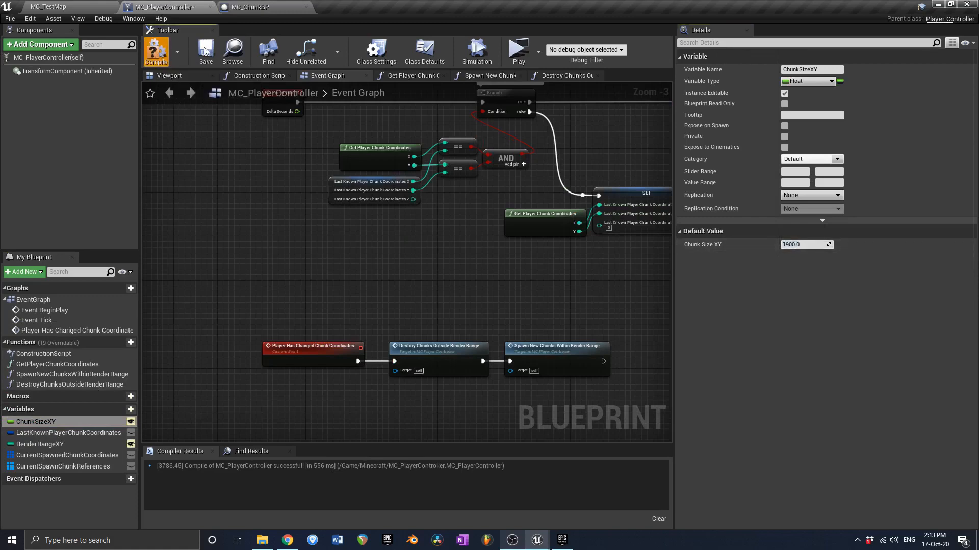
{"action": "left_click", "coordinate": [206, 51]}
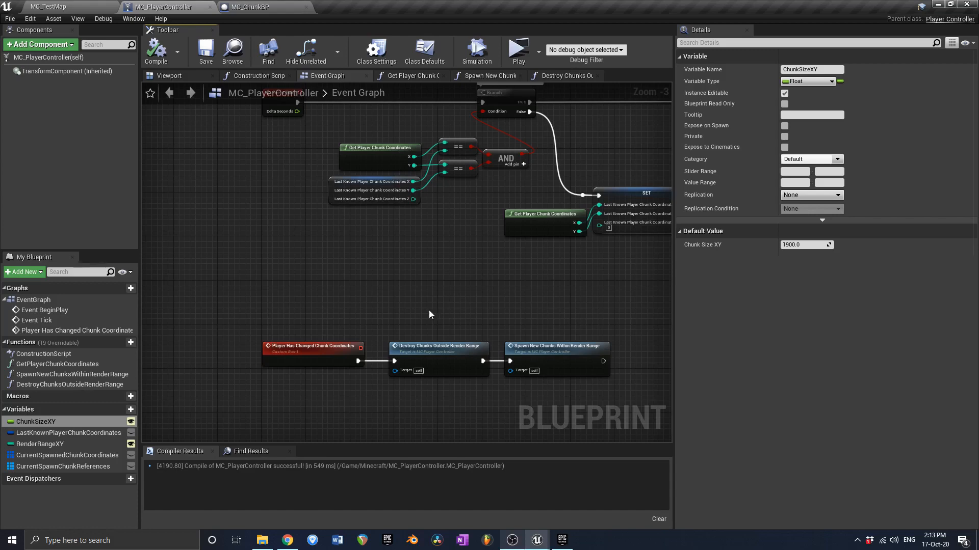
- Play-test MC_TestMap, running and jumping across the terrain to check how chunks spawn and disappear, then end the session
{"action": "left_click", "coordinate": [92, 6]}
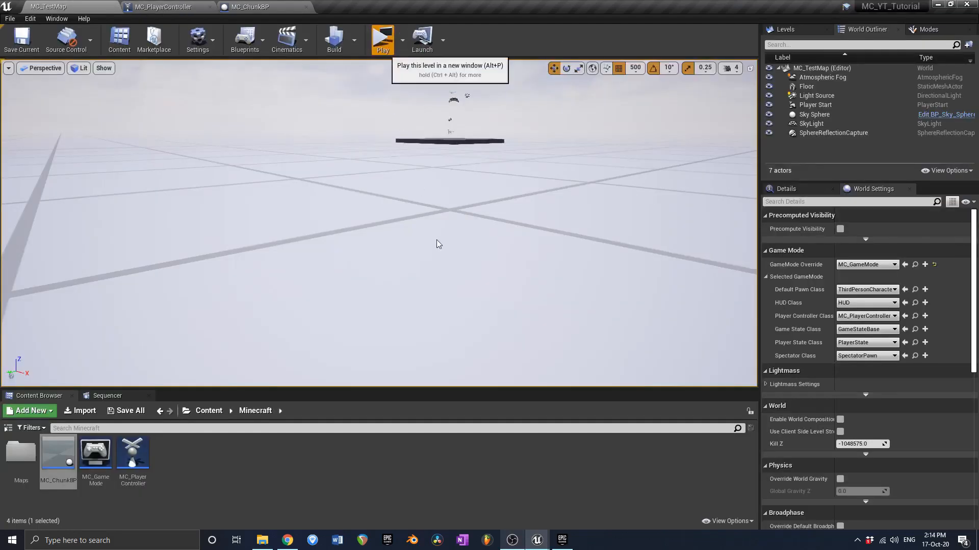
{"action": "key", "text": "alt+p"}
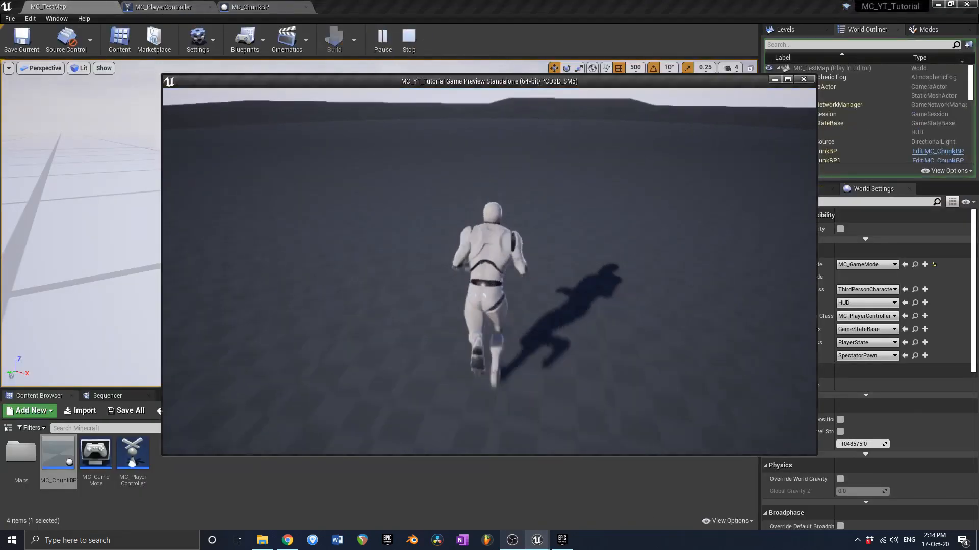
{"action": "key", "text": "w"}
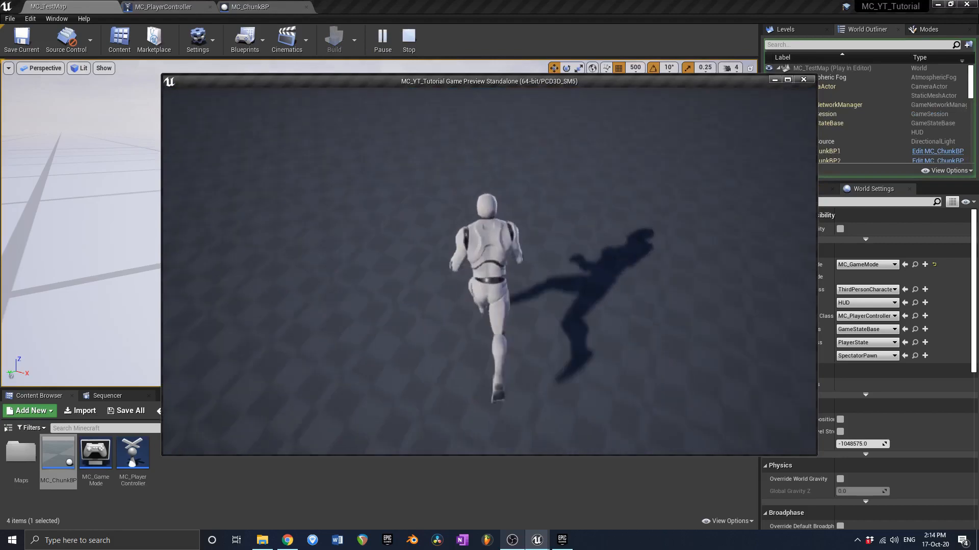
{"action": "key", "text": "space"}
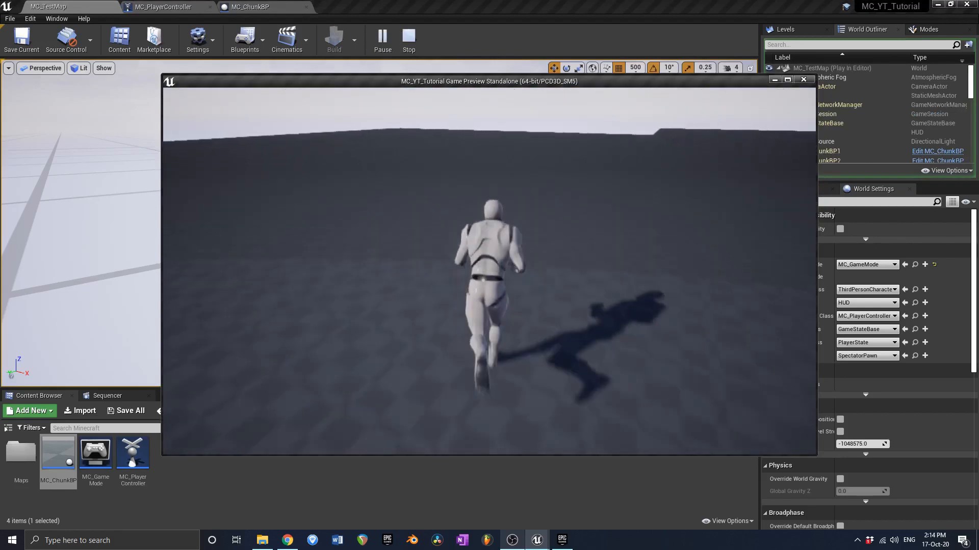
{"action": "key", "text": "d"}
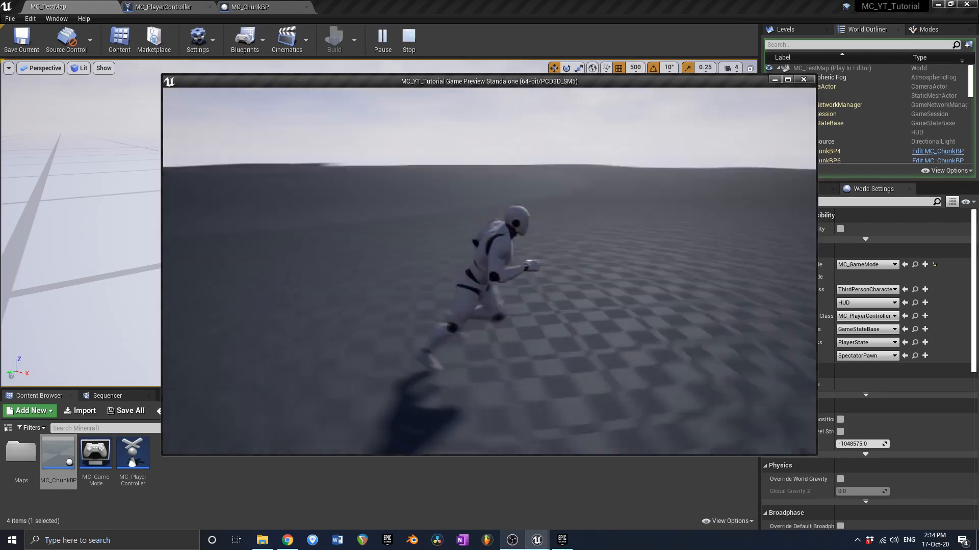
{"action": "key", "text": "s"}
{"action": "key", "text": "space"}
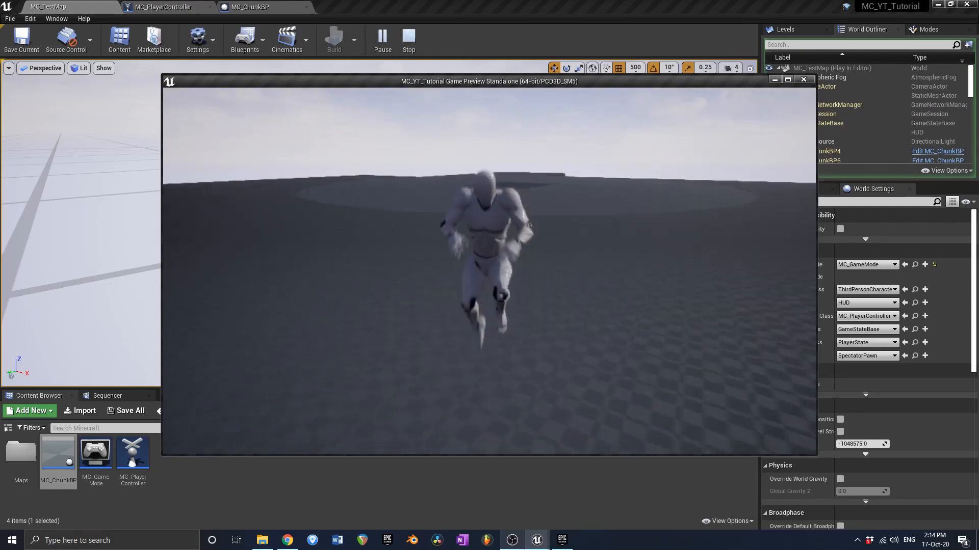
{"action": "key", "text": "space"}
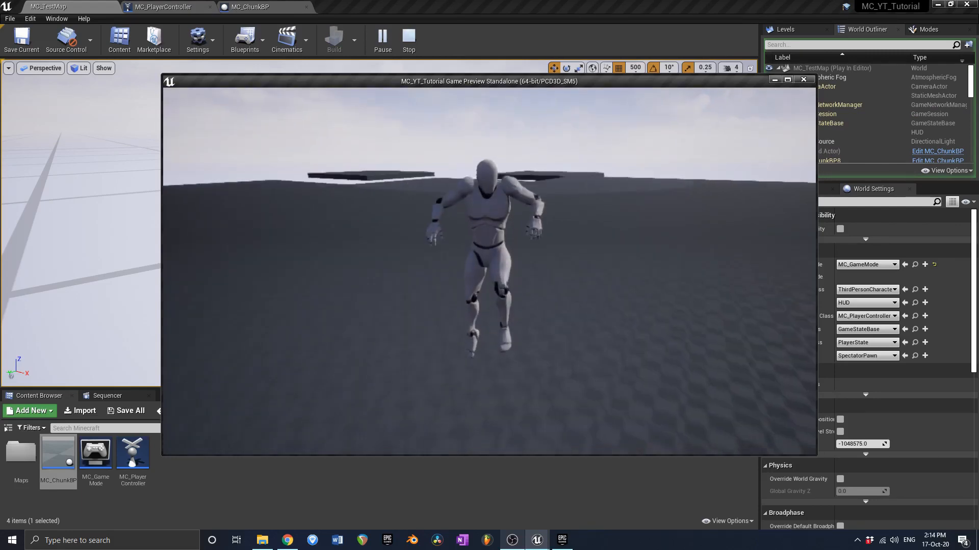
{"action": "key", "text": "Escape"}
{"action": "left_click", "coordinate": [162, 7]}
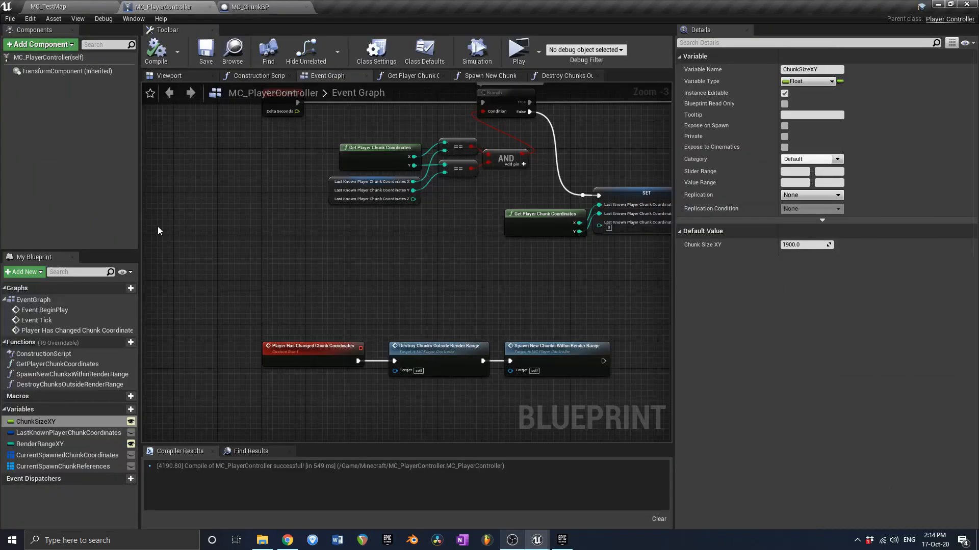
{"action": "left_click", "coordinate": [40, 444]}
{"action": "left_click", "coordinate": [796, 271]}
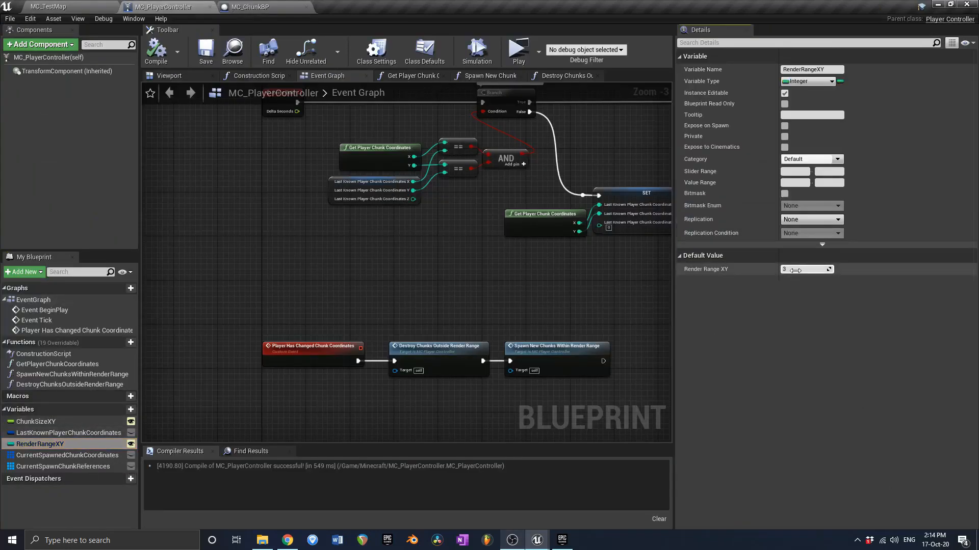
- Set the default values of NumX(2n-1) and NumY(2n-1) in MC_ChunkBP to 5, then compile and save the blueprint
{"action": "left_click", "coordinate": [250, 7]}
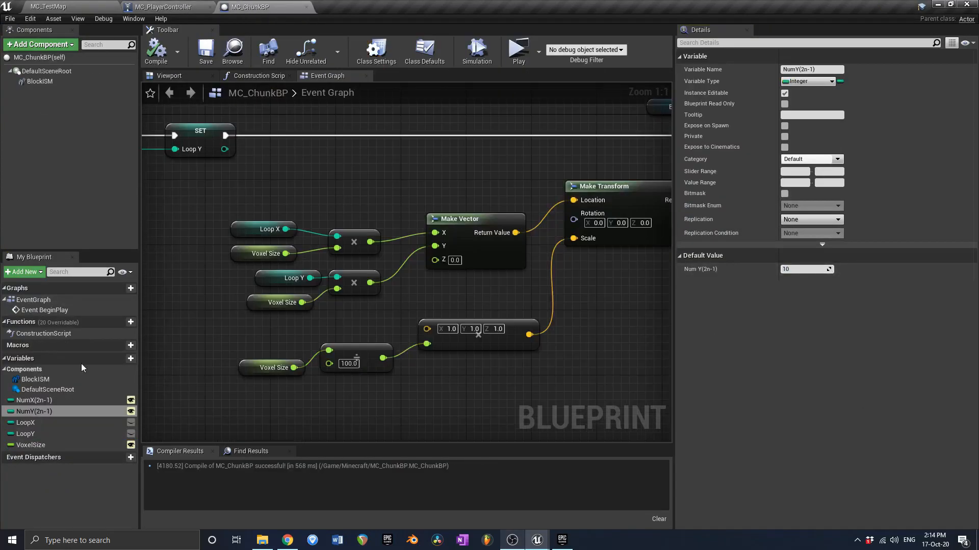
{"action": "left_click", "coordinate": [33, 400]}
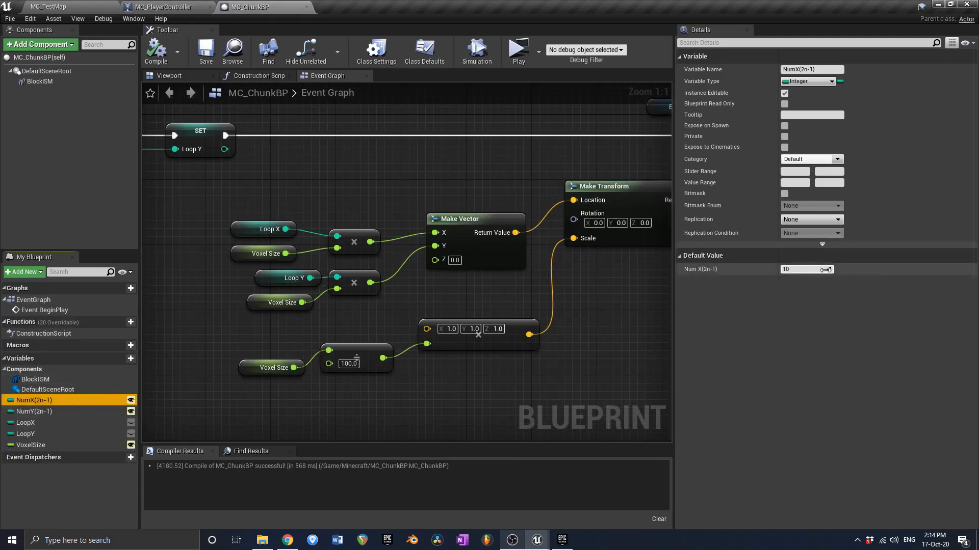
{"action": "left_click", "coordinate": [817, 268]}
{"action": "type", "text": "5"}
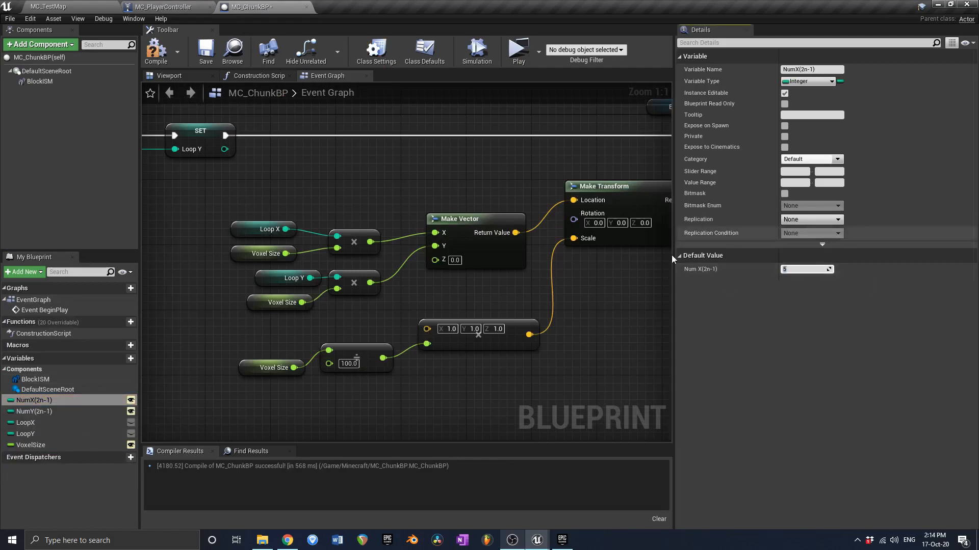
{"action": "left_click", "coordinate": [33, 412]}
{"action": "left_click", "coordinate": [811, 270]}
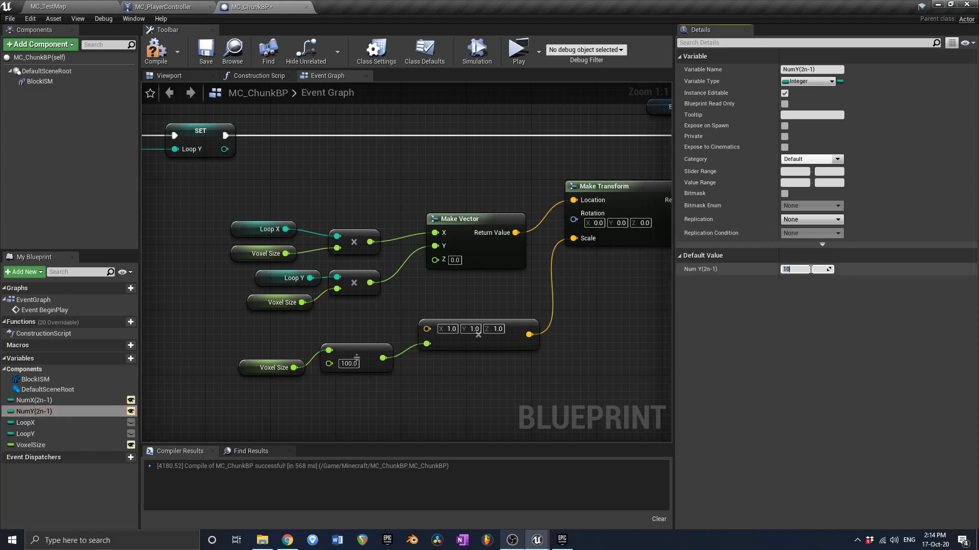
{"action": "left_click", "coordinate": [160, 49]}
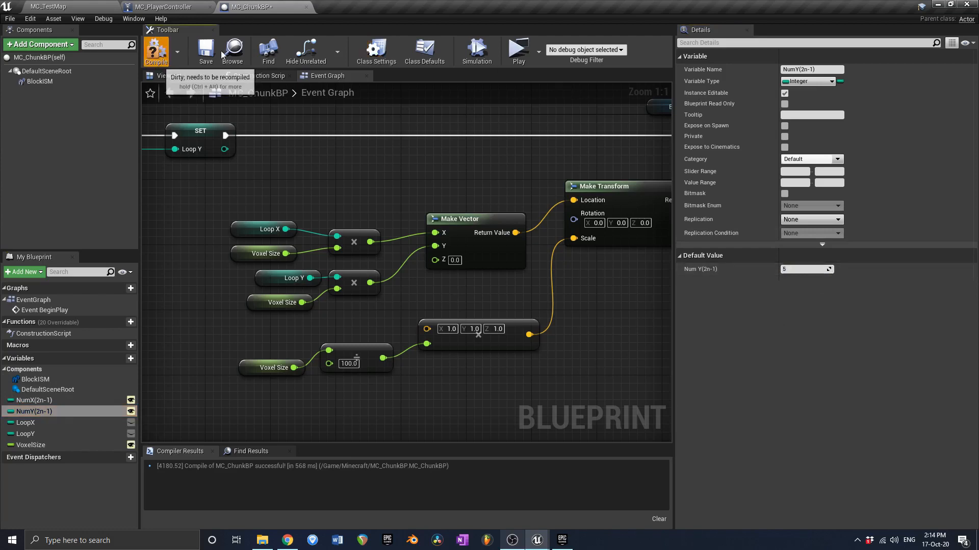
{"action": "left_click", "coordinate": [211, 51]}
- Set the default value of ChunkSizeXY in MC_PlayerController to 900, then compile and save the blueprint
{"action": "left_click", "coordinate": [168, 6]}
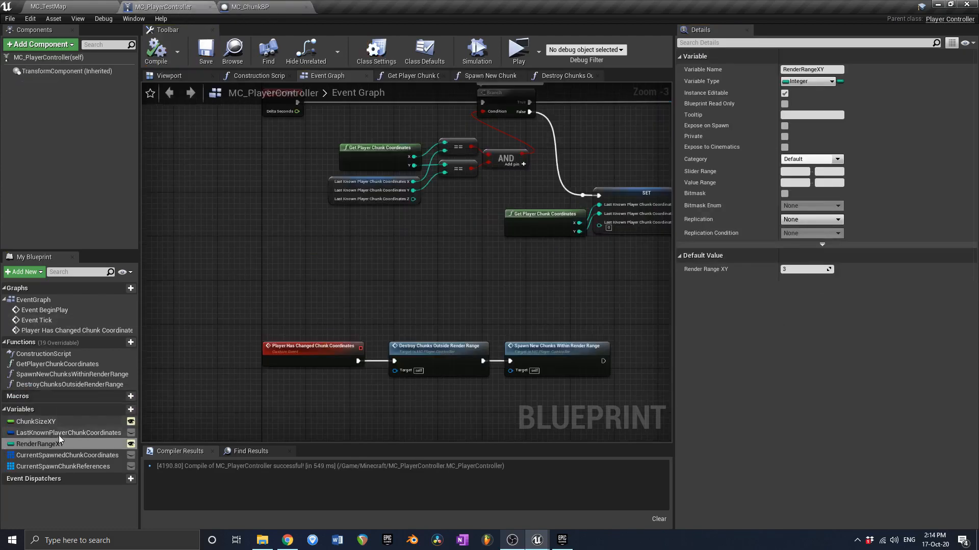
{"action": "left_click", "coordinate": [36, 422]}
{"action": "left_click", "coordinate": [803, 245]}
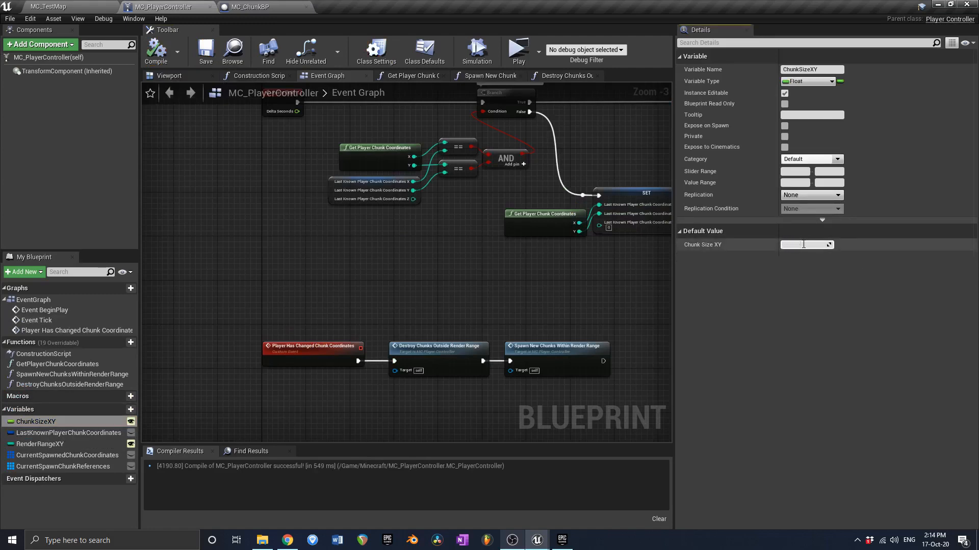
{"action": "key", "text": "Return"}
{"action": "left_click", "coordinate": [173, 60]}
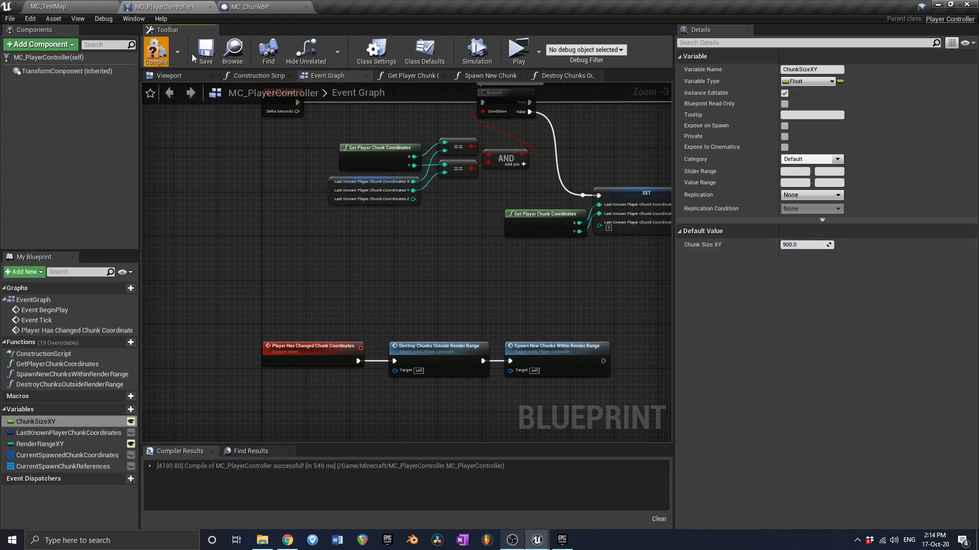
{"action": "left_click", "coordinate": [206, 51]}
- Add one instance to the BlockISM component of MC_ChunkBP and view its cube up close
{"action": "left_click", "coordinate": [255, 6]}
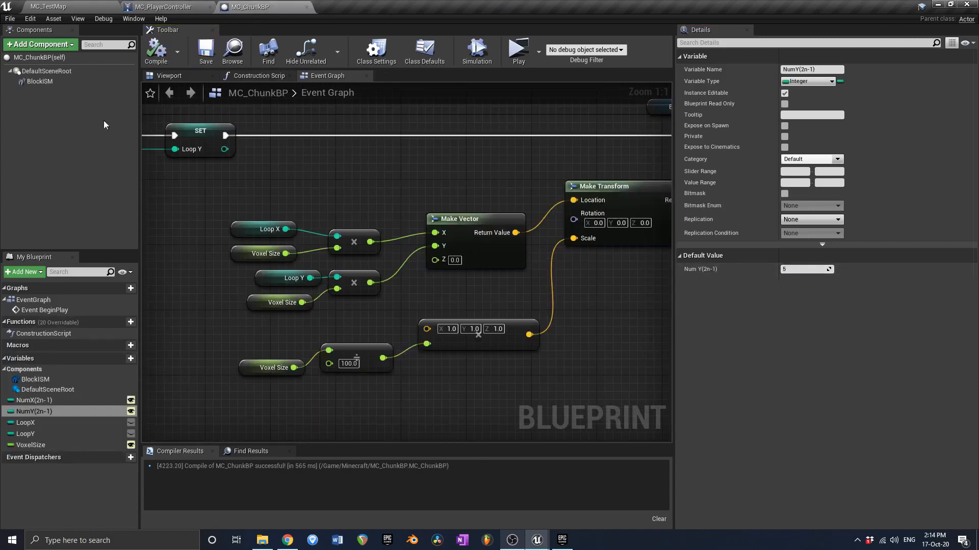
{"action": "left_click", "coordinate": [40, 81]}
{"action": "left_click", "coordinate": [864, 310]}
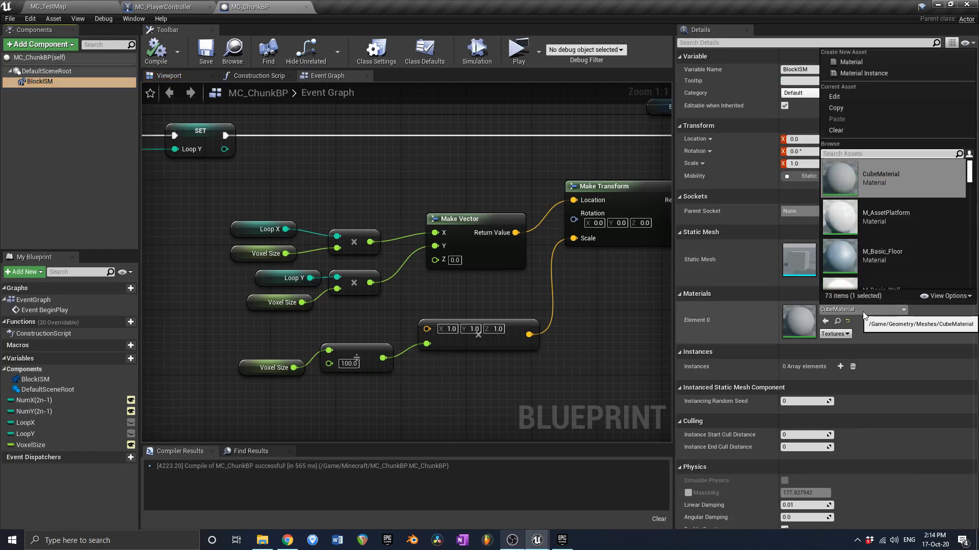
{"action": "left_click", "coordinate": [34, 137]}
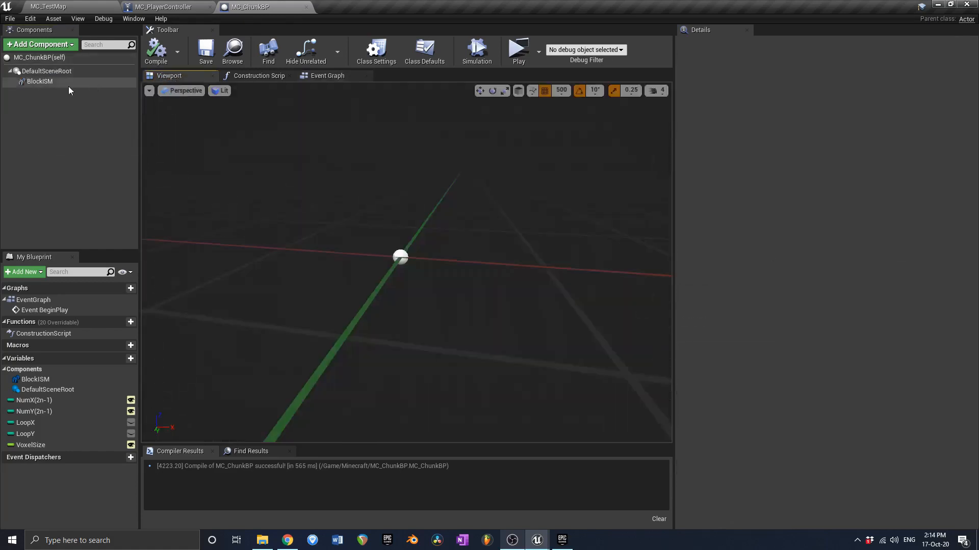
{"action": "left_click", "coordinate": [66, 83]}
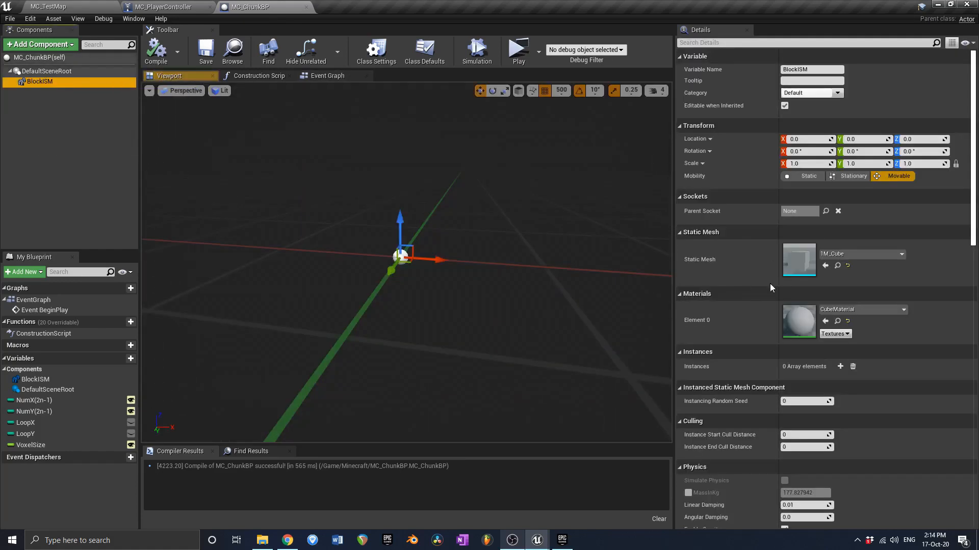
{"action": "left_click", "coordinate": [840, 366]}
{"action": "key", "text": "w"}
{"action": "right_click_drag", "start_coordinate": [407, 262], "coordinate": [417, 278]}
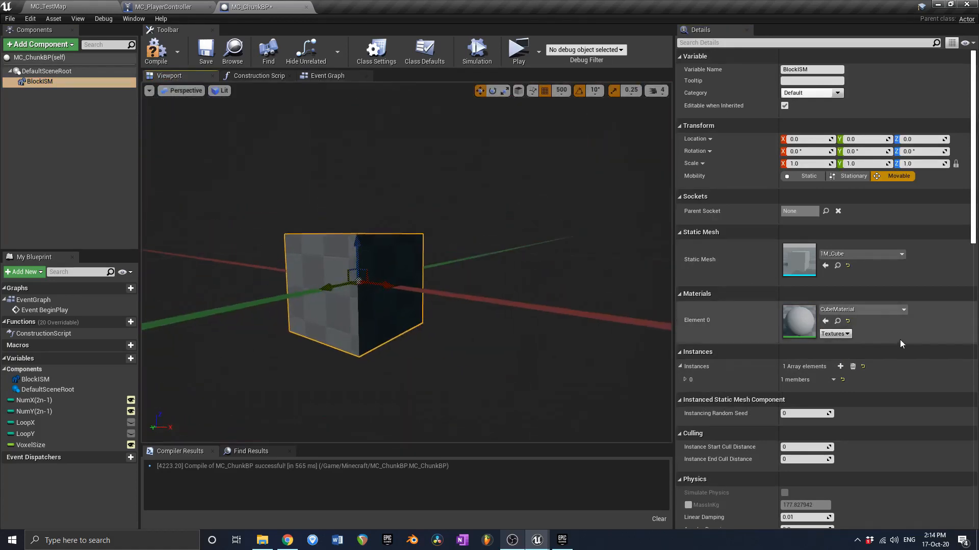
- Assign the M_Basic_Wall material to BlockISM's Element 0, then compile and save the blueprint
{"action": "left_click", "coordinate": [862, 310]}
{"action": "scroll", "coordinate": [899, 237], "scroll_direction": "down", "scroll_amount": 1}
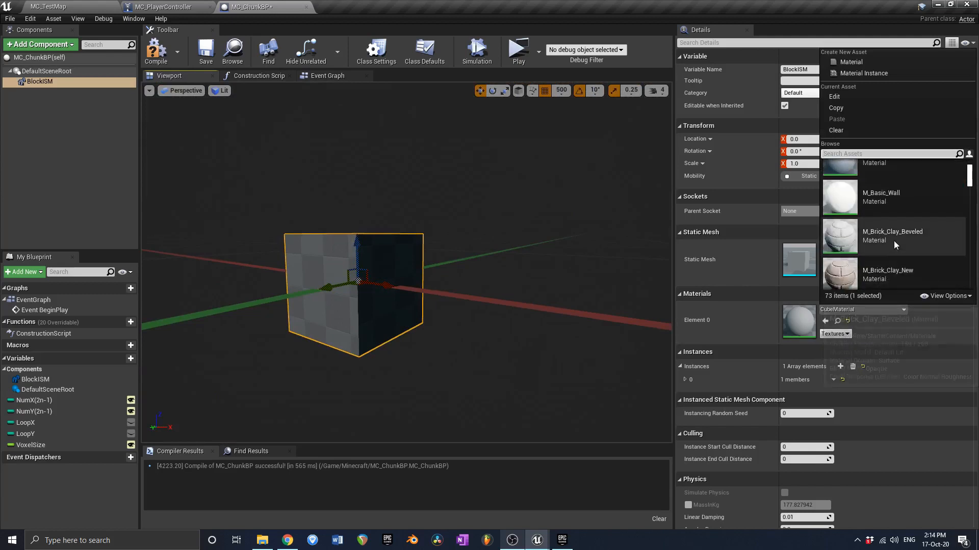
{"action": "left_click", "coordinate": [898, 197]}
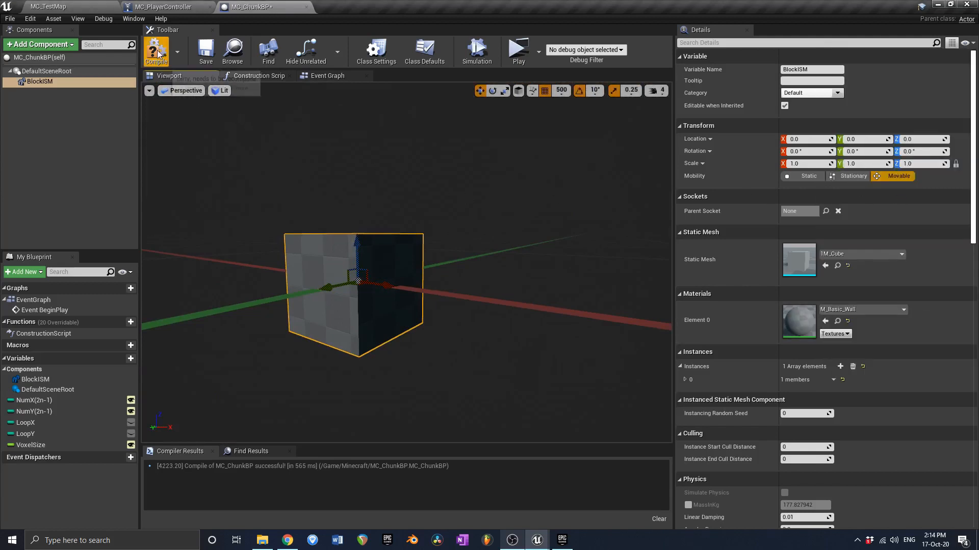
{"action": "left_click", "coordinate": [207, 51]}
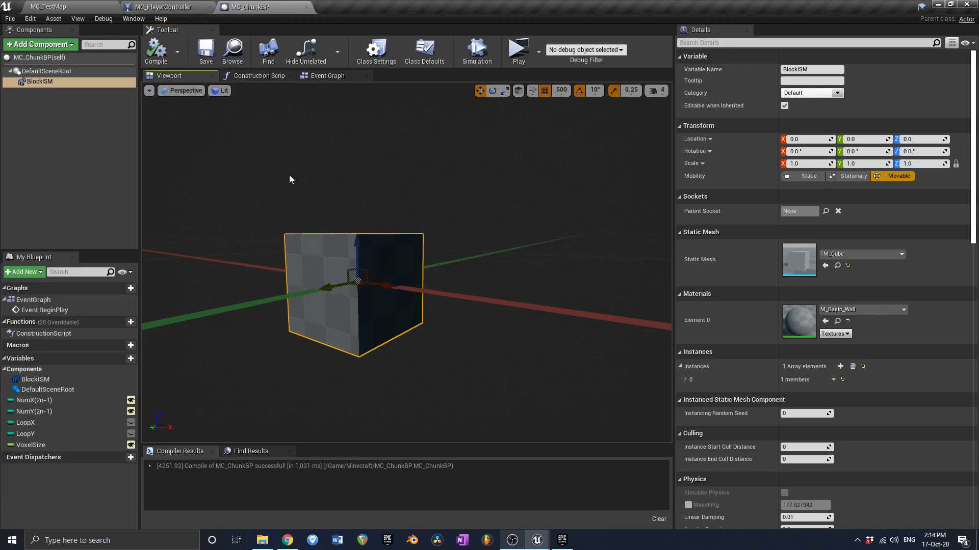
{"action": "key", "text": "f"}
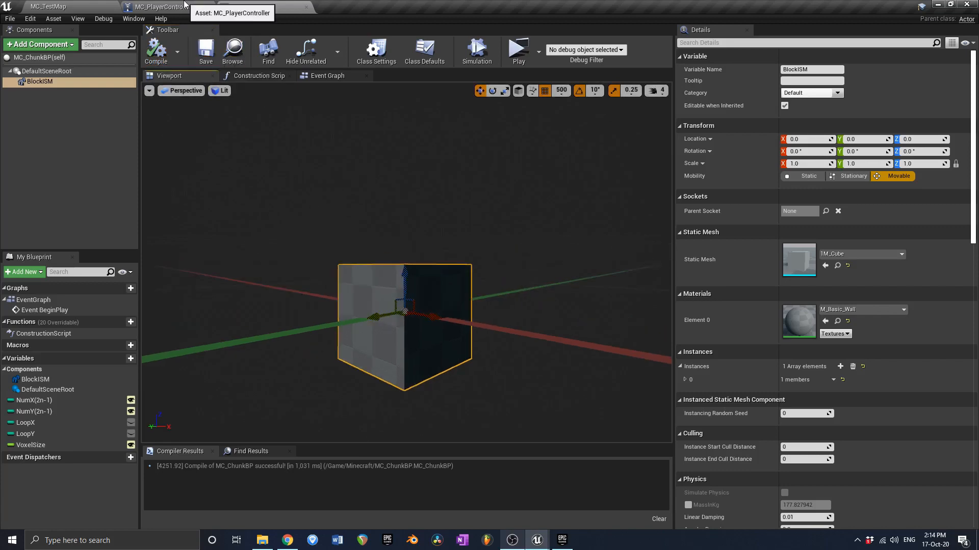
- Move the Loop X, Loop Y and Voxel Size getters with their two multiply nodes upward in MC_ChunkBP's Event Graph
{"action": "left_click", "coordinate": [184, 6]}
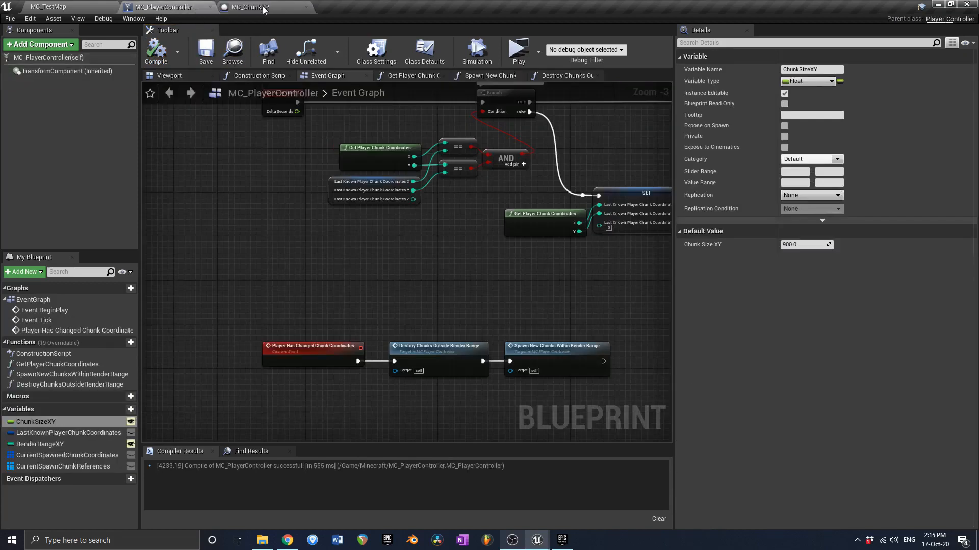
{"action": "left_click", "coordinate": [264, 8]}
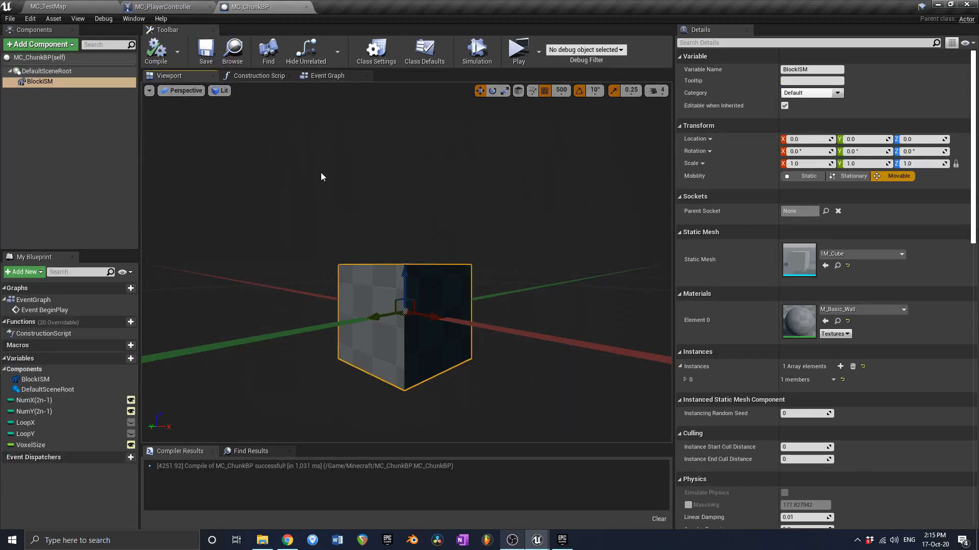
{"action": "left_click", "coordinate": [316, 76]}
{"action": "right_click_drag", "start_coordinate": [472, 273], "coordinate": [398, 276]}
{"action": "left_click_drag", "start_coordinate": [321, 294], "coordinate": [385, 190]}
{"action": "left_click_drag", "start_coordinate": [377, 201], "coordinate": [382, 171]}
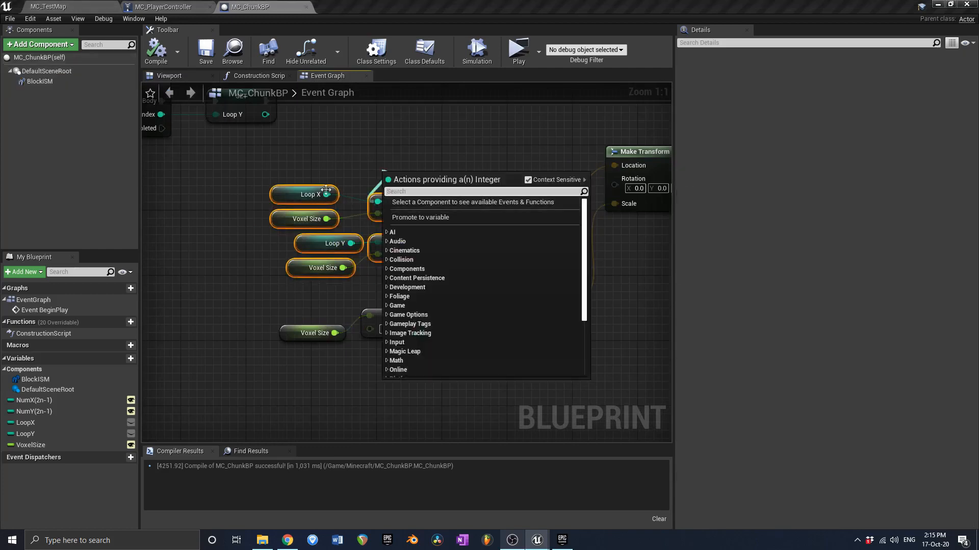
{"action": "left_click", "coordinate": [286, 179]}
{"action": "left_click_drag", "start_coordinate": [288, 189], "coordinate": [288, 156]}
- Feed Make Vector's Z input from a new Random Float in Range node, placed below the Loop Y and Voxel Size getters
{"action": "left_click_drag", "start_coordinate": [476, 226], "coordinate": [383, 268]}
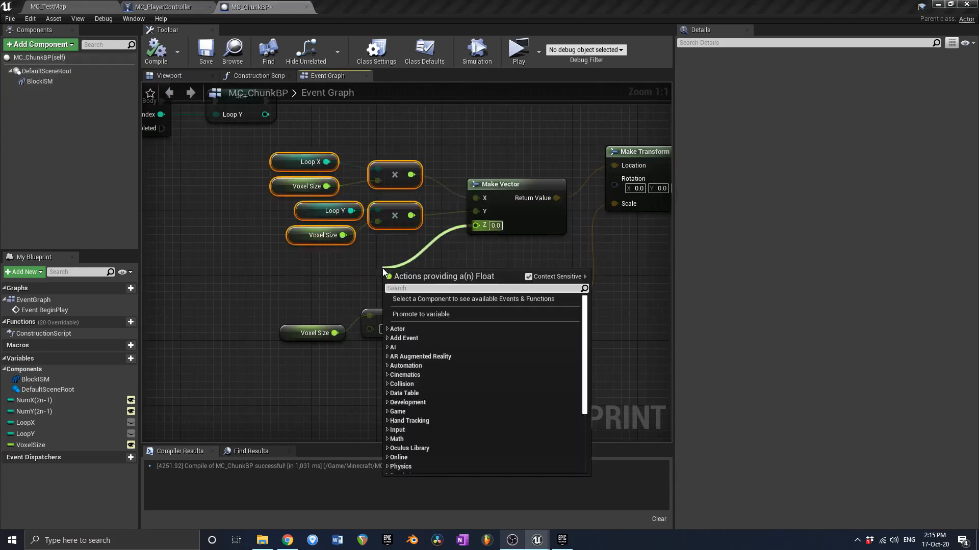
{"action": "type", "text": "random"}
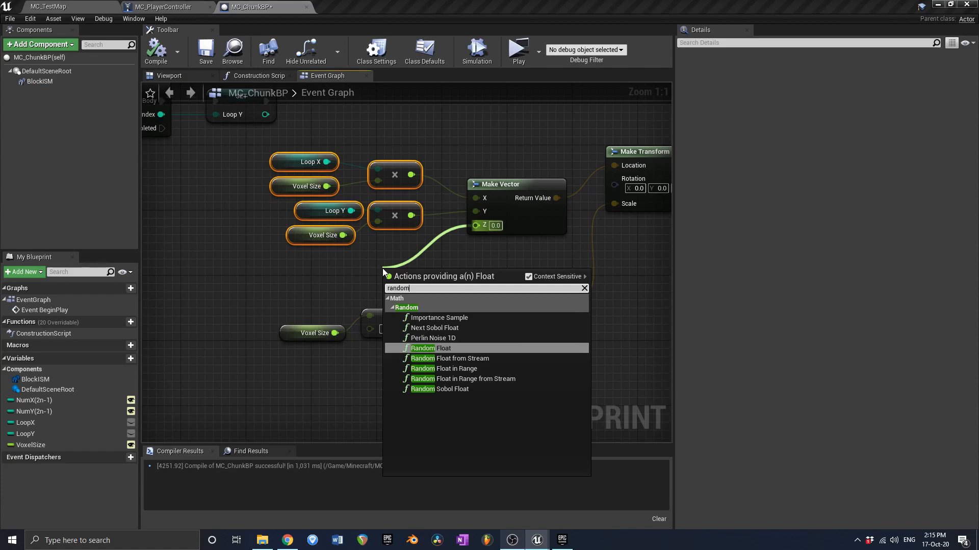
{"action": "key", "text": "Down"}
{"action": "key", "text": "Down"}
{"action": "key", "text": "Return"}
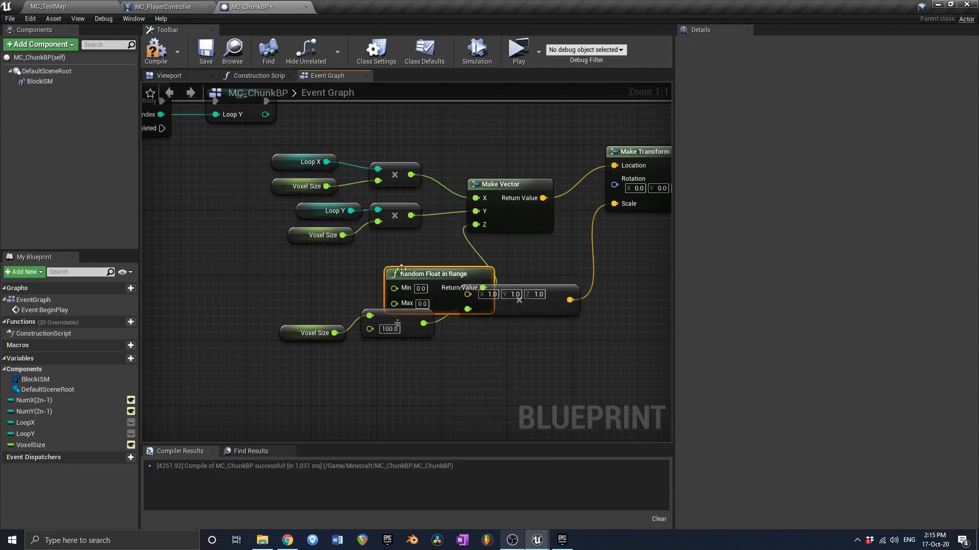
{"action": "left_click_drag", "start_coordinate": [428, 297], "coordinate": [313, 281]}
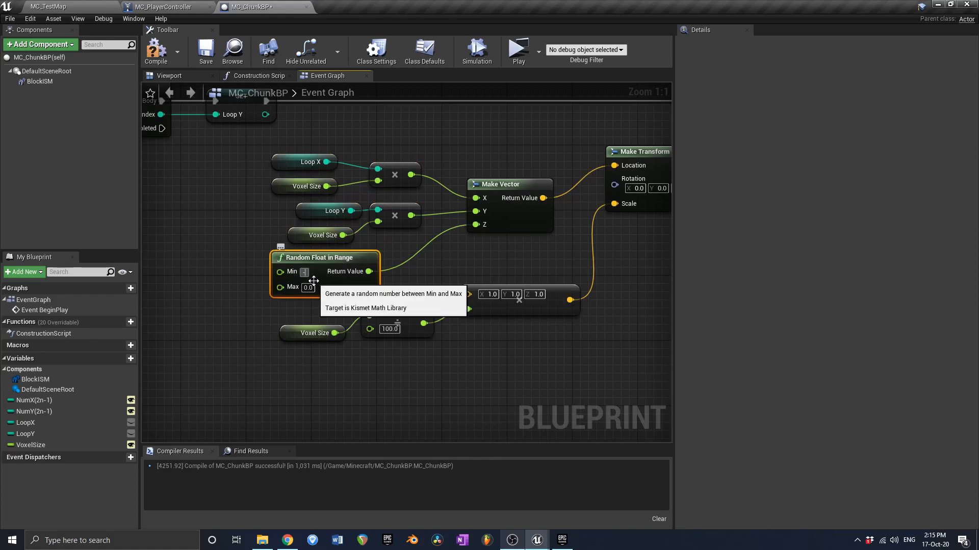
- Set the Random Float in Range node to Min -50 and Max 50, then compile and save MC_ChunkBP
{"action": "key", "text": "Tab"}
{"action": "type", "text": "50"}
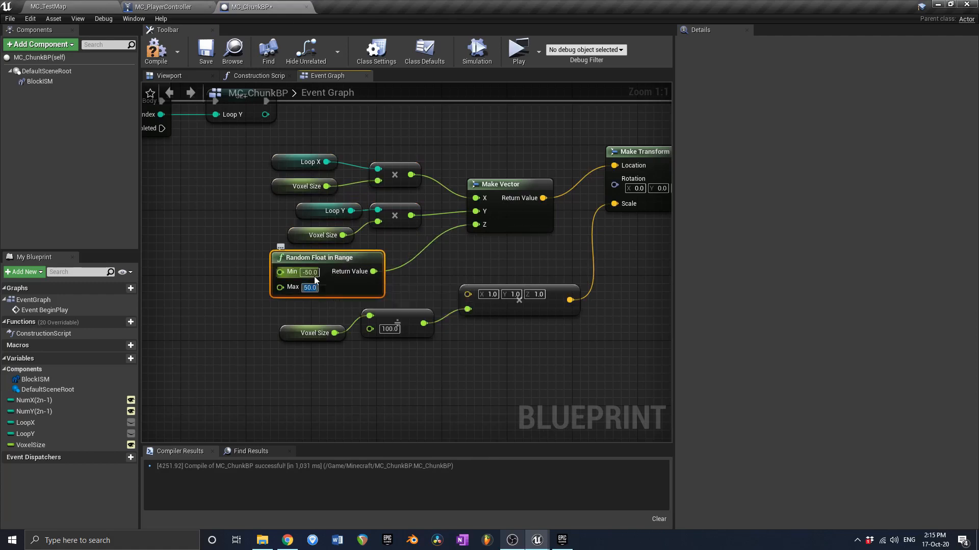
{"action": "left_click", "coordinate": [164, 61]}
{"action": "left_click", "coordinate": [206, 58]}
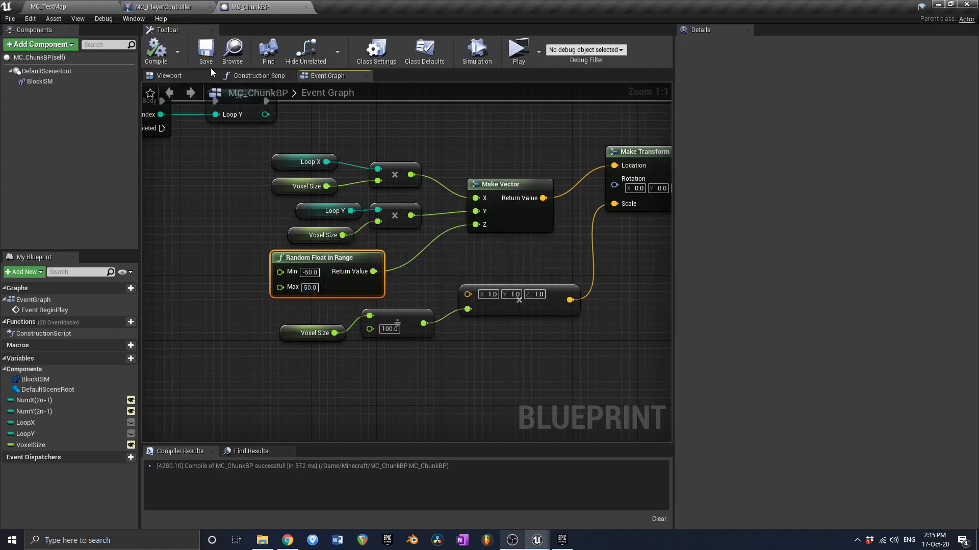
- Set the Random Float in Range node to Min -10 and Max 10, then compile and save MC_ChunkBP
{"action": "left_click", "coordinate": [310, 272]}
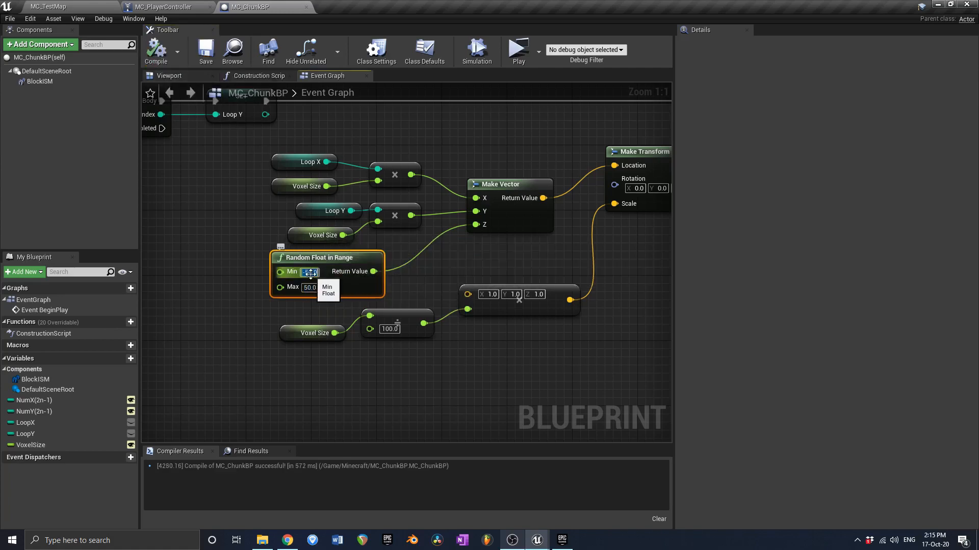
{"action": "type", "text": "-1"}
{"action": "key", "text": "Tab"}
{"action": "type", "text": "1"}
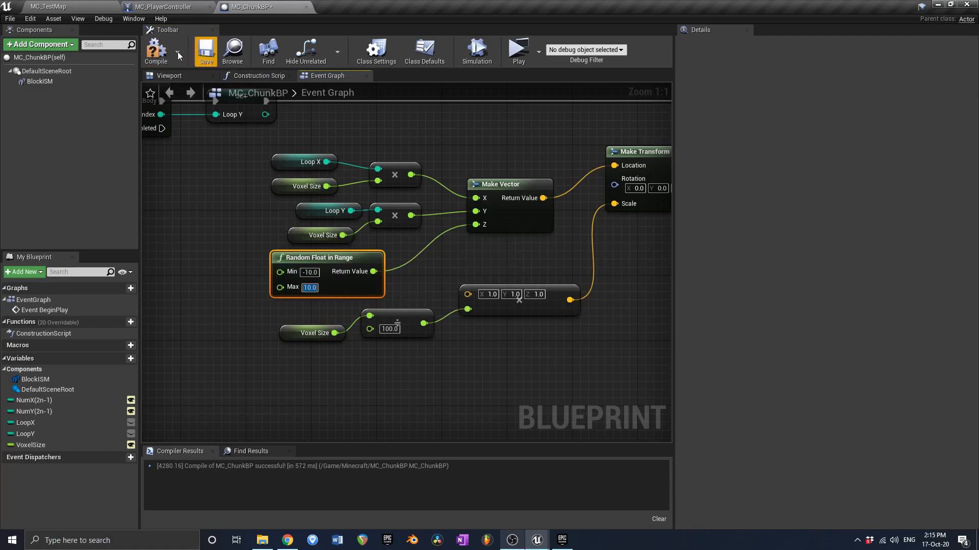
{"action": "left_click", "coordinate": [206, 50]}
- Play-test MC_TestMap, running and jumping across the spawned chunks to examine the random cube heights, then end the session
{"action": "left_click", "coordinate": [183, 75]}
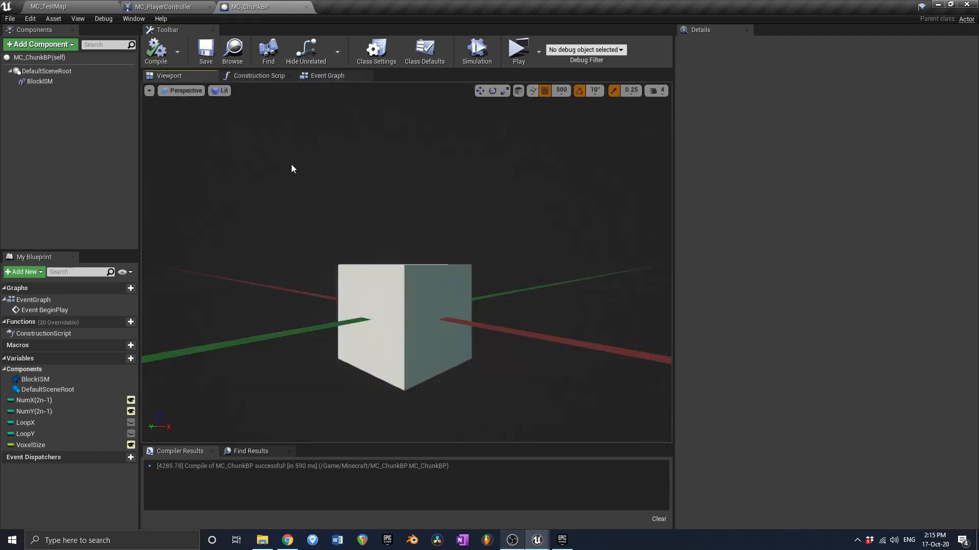
{"action": "left_click", "coordinate": [93, 6]}
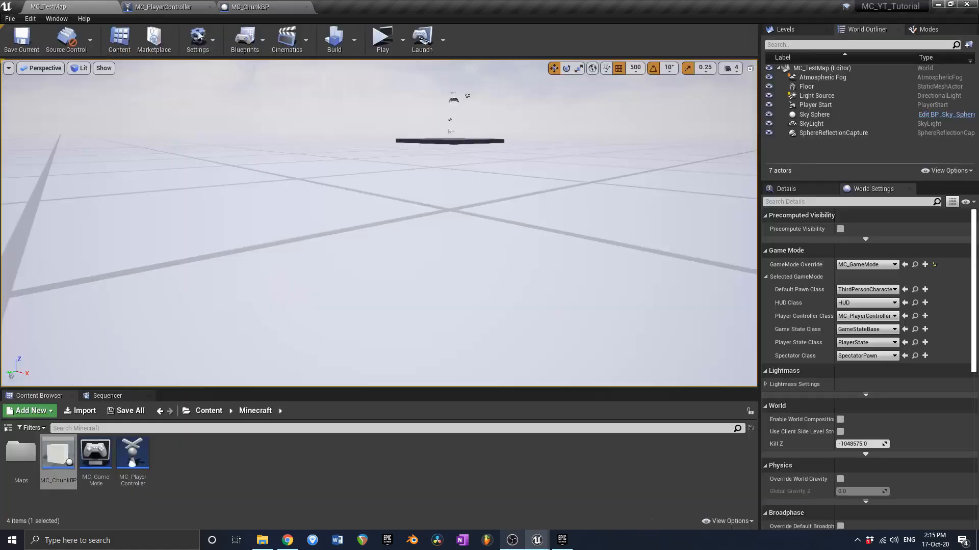
{"action": "left_click", "coordinate": [382, 38]}
{"action": "left_click", "coordinate": [459, 219]}
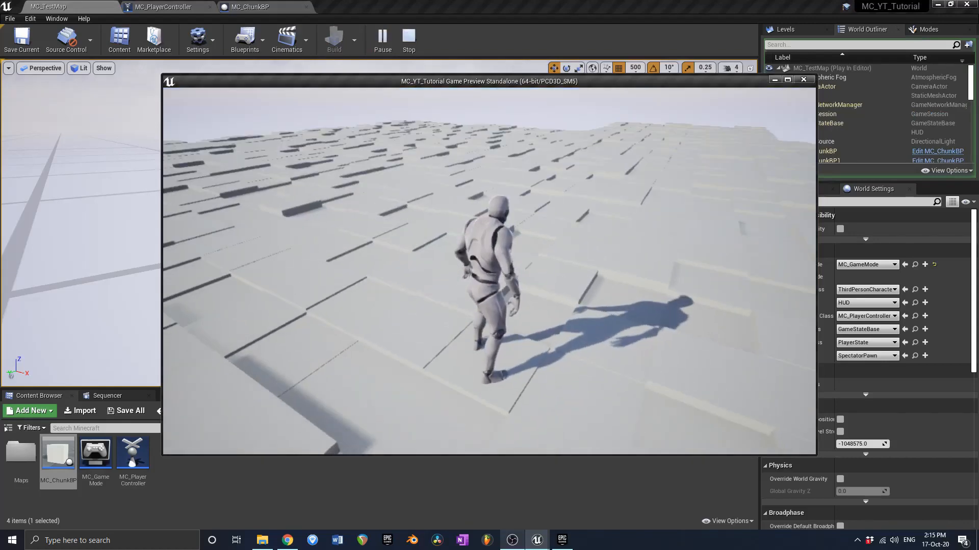
{"action": "key", "text": "s"}
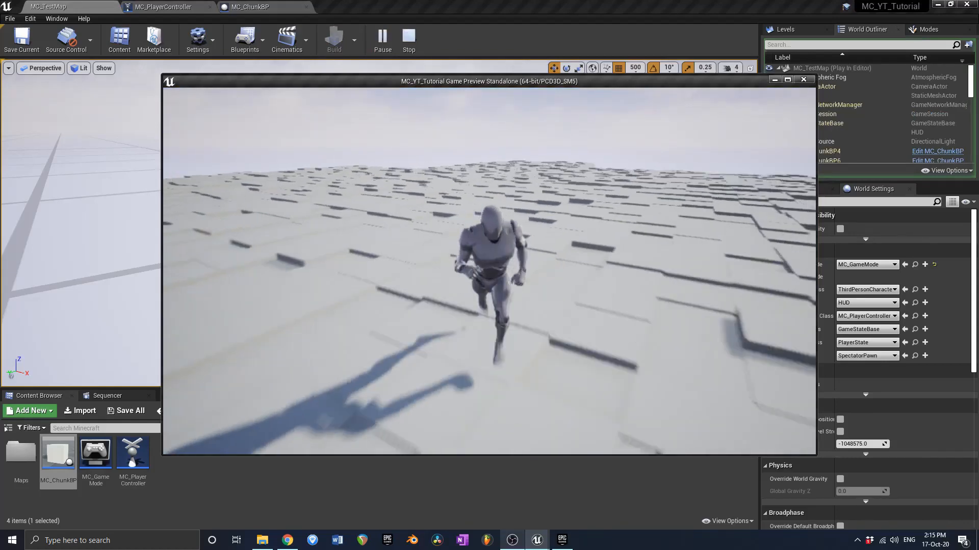
{"action": "key", "text": "w"}
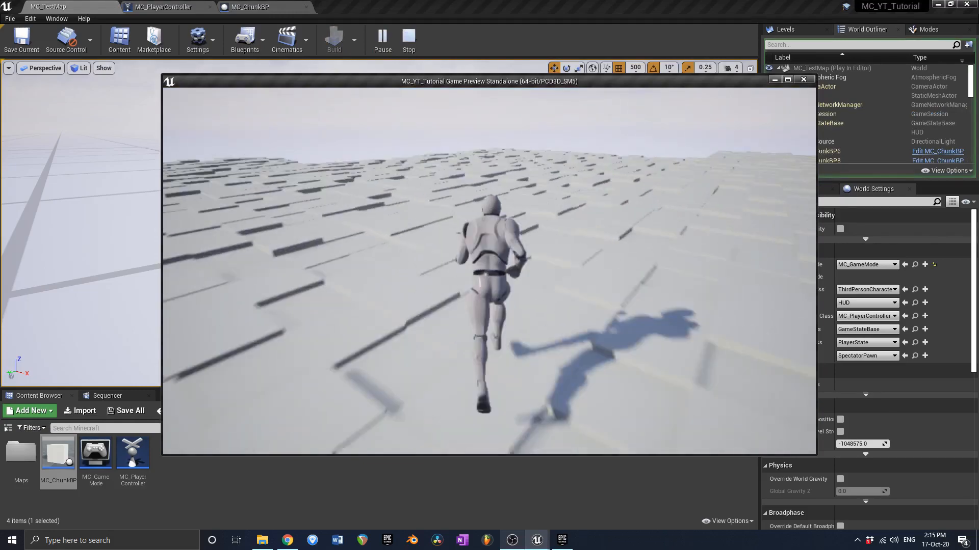
{"action": "key", "text": "d"}
{"action": "key", "text": "s"}
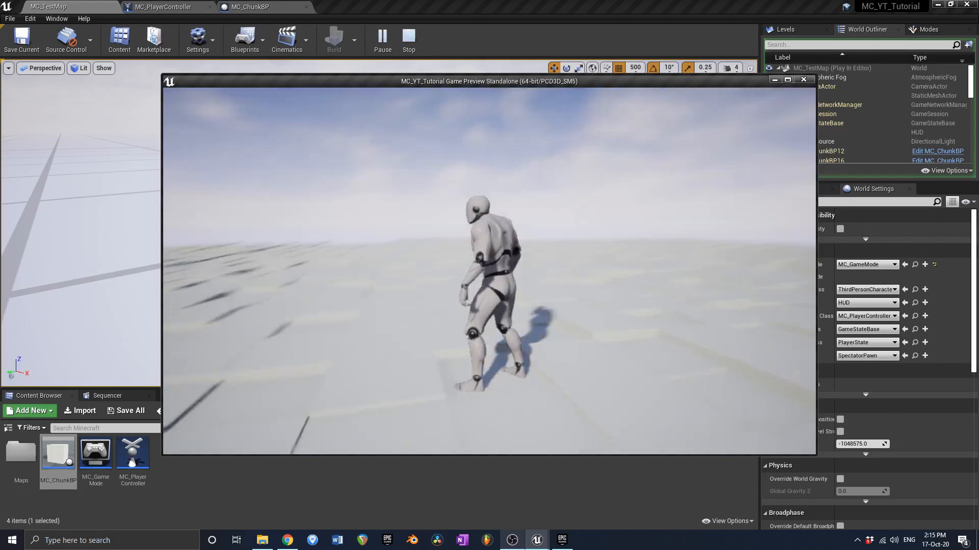
{"action": "key", "text": "w"}
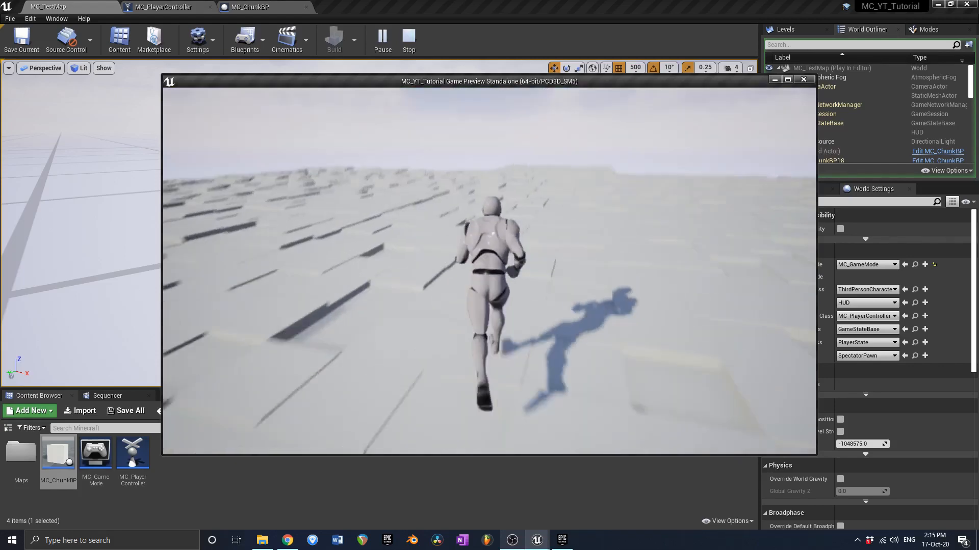
{"action": "key", "text": "space"}
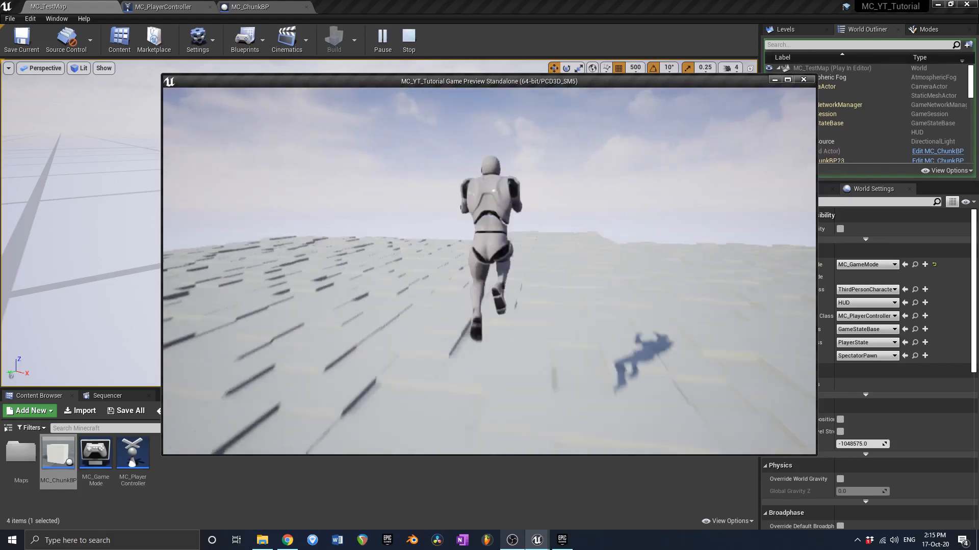
{"action": "key", "text": "space"}
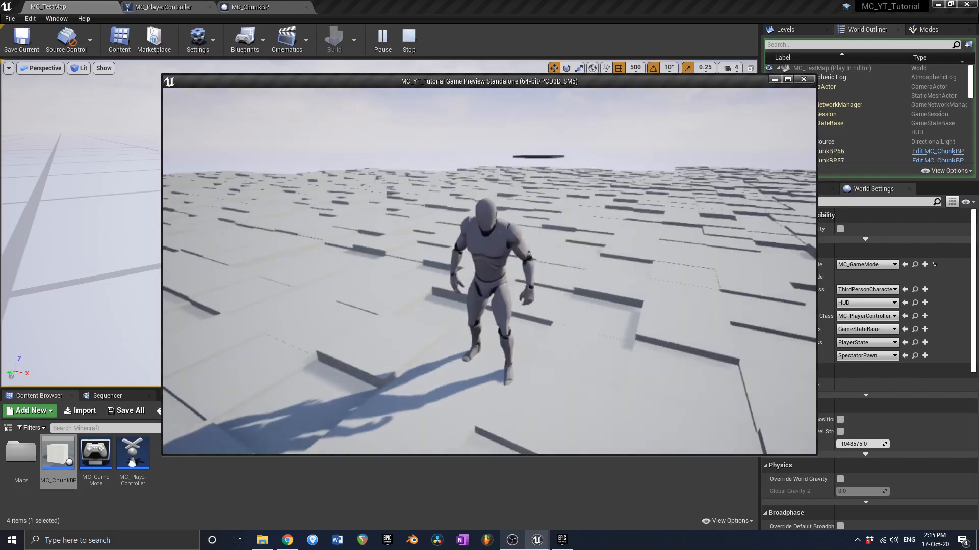
{"action": "key", "text": "Escape"}
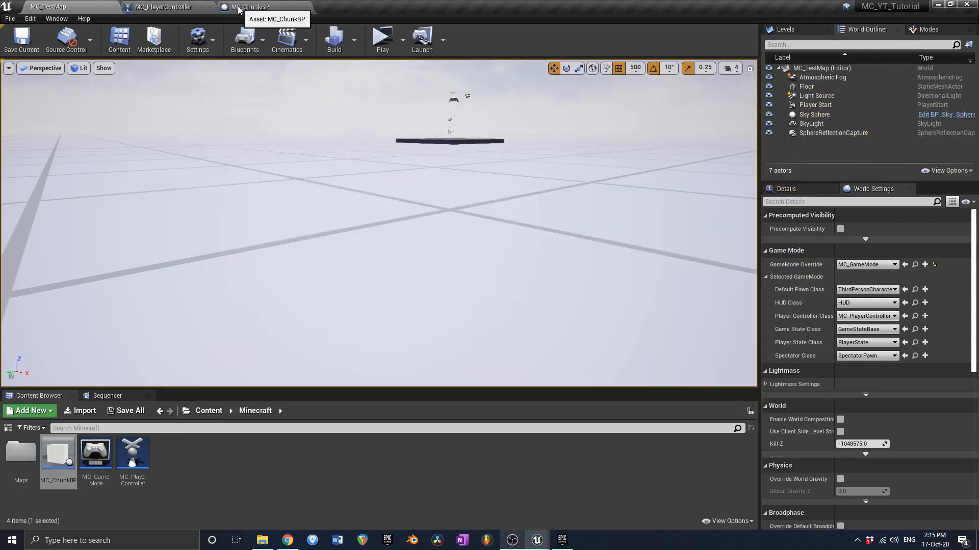
- Move the Add Instance node and all its transform input nodes further right in MC_ChunkBP's Event Graph, leaving a gap after Set Loop Y
{"action": "left_click", "coordinate": [169, 7]}
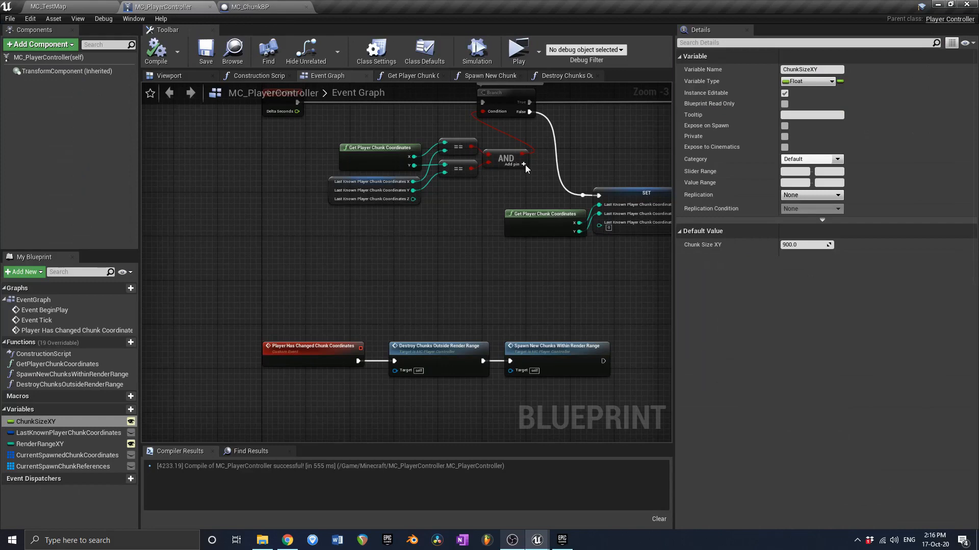
{"action": "left_click", "coordinate": [286, 7]}
{"action": "left_click", "coordinate": [326, 76]}
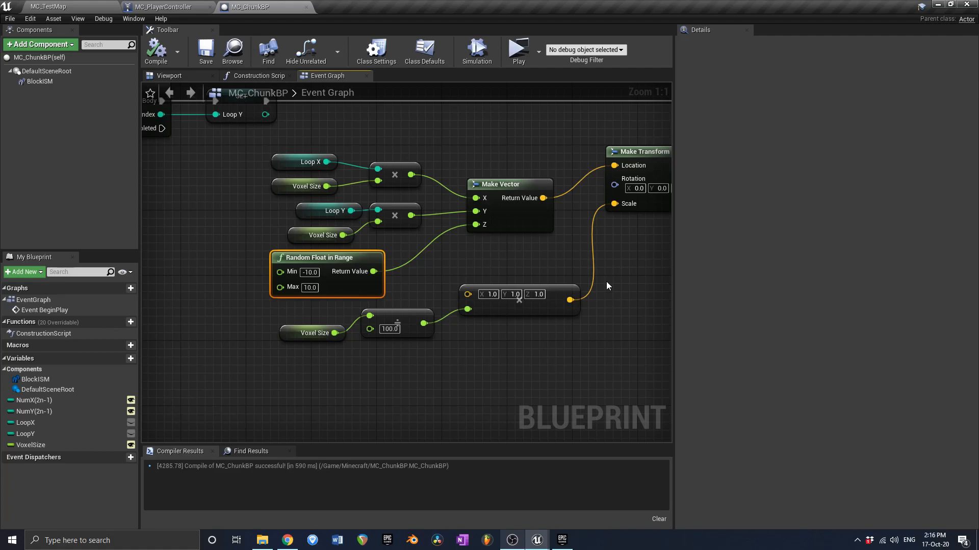
{"action": "scroll", "coordinate": [307, 160], "scroll_direction": "down", "scroll_amount": 4}
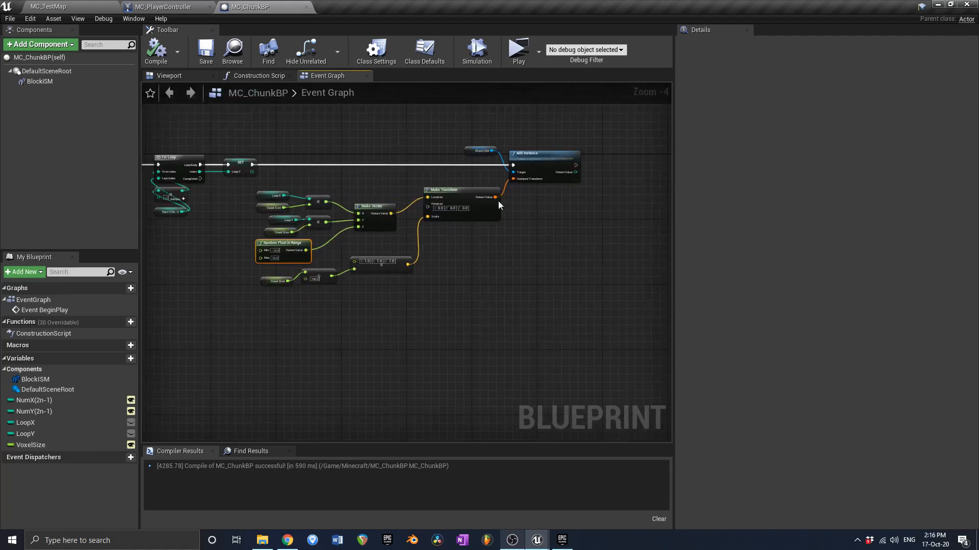
{"action": "left_click_drag", "start_coordinate": [289, 308], "coordinate": [644, 159]}
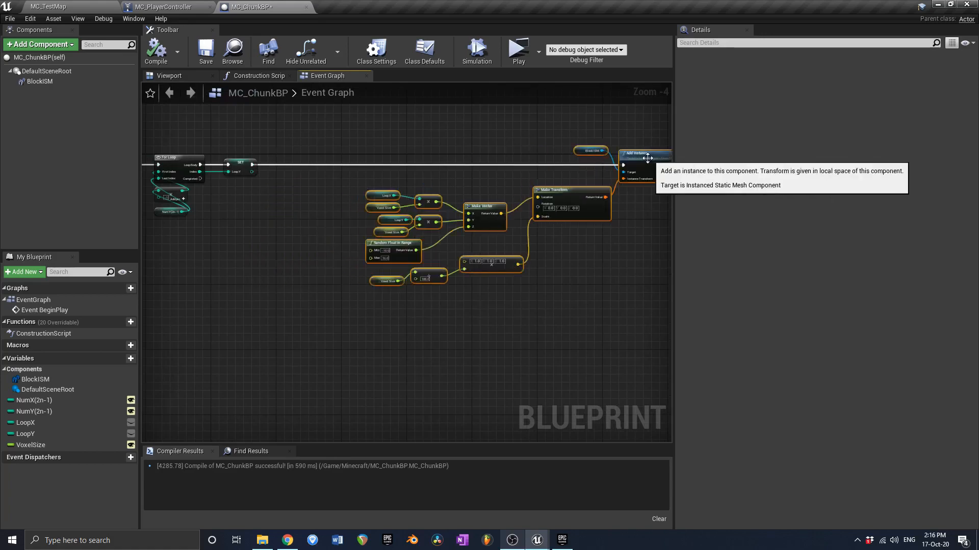
{"action": "right_click_drag", "start_coordinate": [635, 160], "coordinate": [482, 164]}
{"action": "left_click_drag", "start_coordinate": [491, 163], "coordinate": [605, 162]}
{"action": "right_click_drag", "start_coordinate": [331, 175], "coordinate": [490, 173]}
{"action": "scroll", "coordinate": [274, 175], "scroll_direction": "up", "scroll_amount": 1}
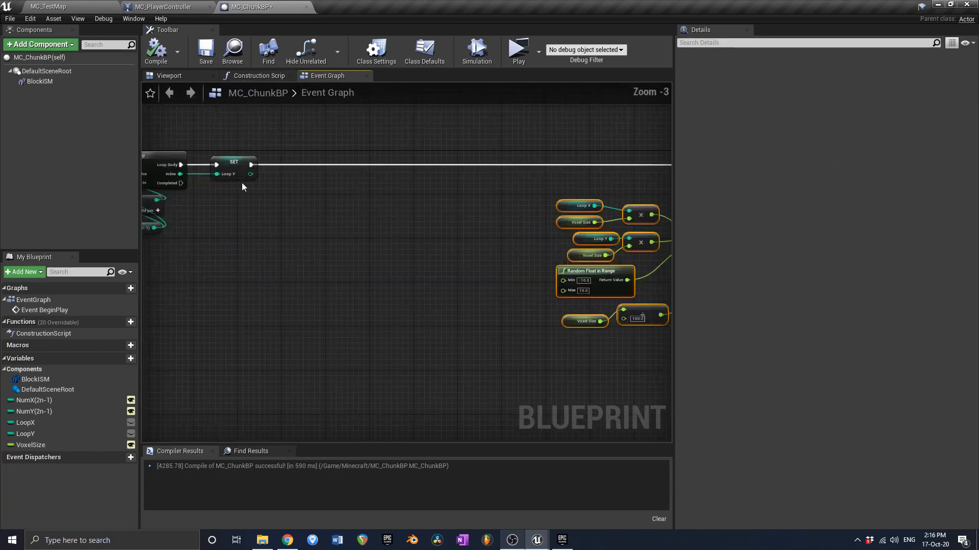
- Duplicate the Loop Y For Loop node into the gap after Set Loop Y, then compile and save MC_ChunkBP
{"action": "right_click_drag", "start_coordinate": [239, 182], "coordinate": [383, 182]}
{"action": "left_click", "coordinate": [289, 167]}
{"action": "key", "text": "ctrl+c"}
{"action": "scroll", "coordinate": [500, 174], "scroll_direction": "up", "scroll_amount": 3}
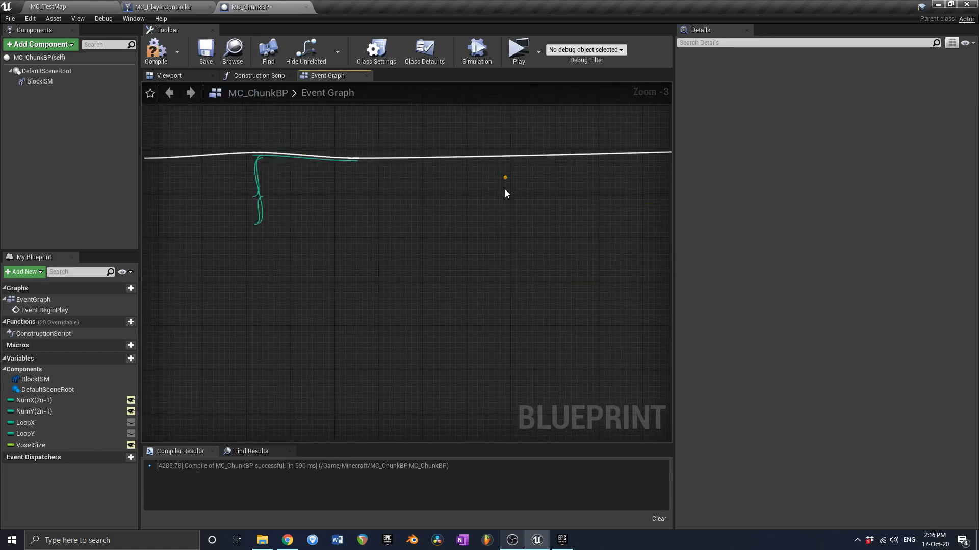
{"action": "key", "text": "ctrl+v"}
{"action": "left_click_drag", "start_coordinate": [533, 189], "coordinate": [501, 172]}
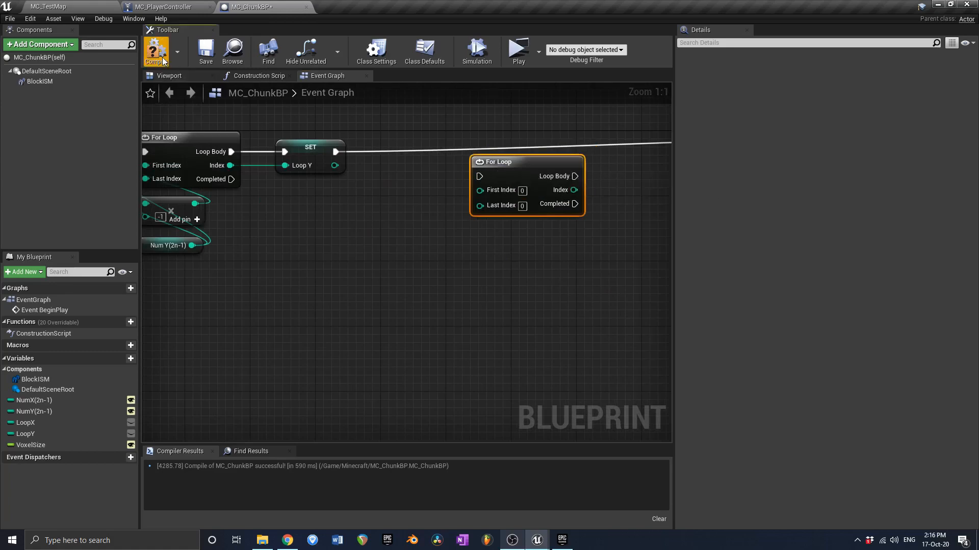
{"action": "left_click", "coordinate": [205, 55]}
- Add a Branch node driven by the new For Loop's Loop Body and place it just ahead of the Loop X and Voxel Size getters
{"action": "right_click_drag", "start_coordinate": [441, 194], "coordinate": [535, 237]}
{"action": "scroll", "coordinate": [535, 237], "scroll_direction": "down", "scroll_amount": 3}
{"action": "right_click_drag", "start_coordinate": [618, 204], "coordinate": [342, 248]}
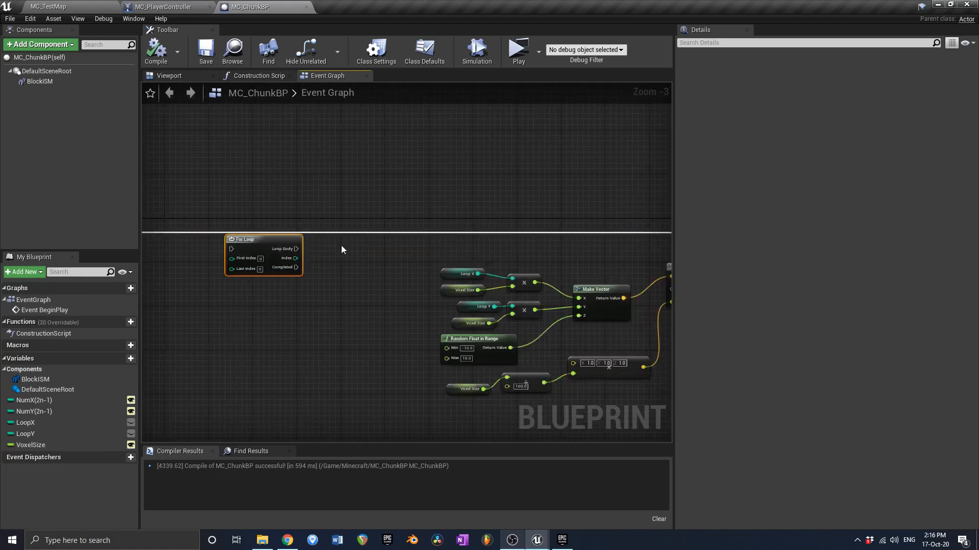
{"action": "right_click_drag", "start_coordinate": [341, 246], "coordinate": [387, 247]}
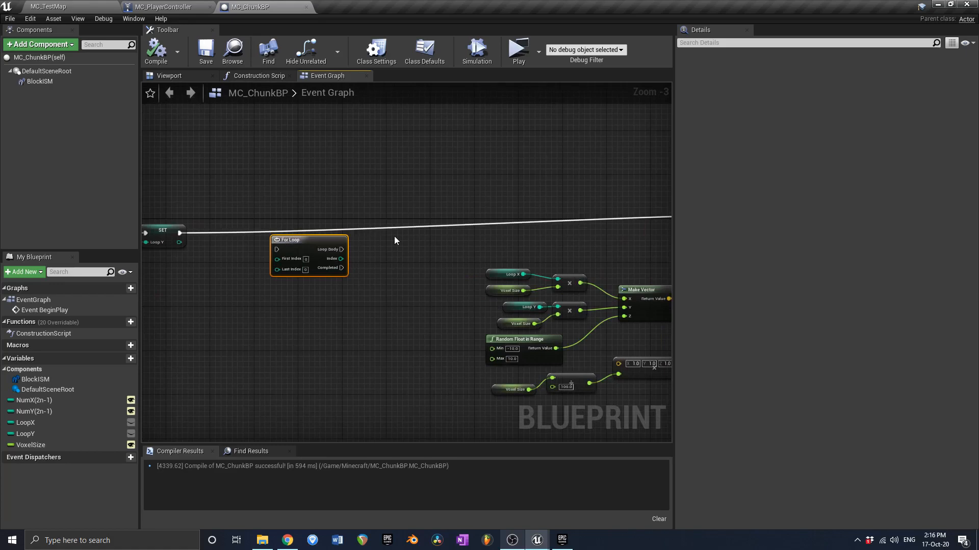
{"action": "left_click_drag", "start_coordinate": [341, 250], "coordinate": [417, 276]}
{"action": "type", "text": "brna"}
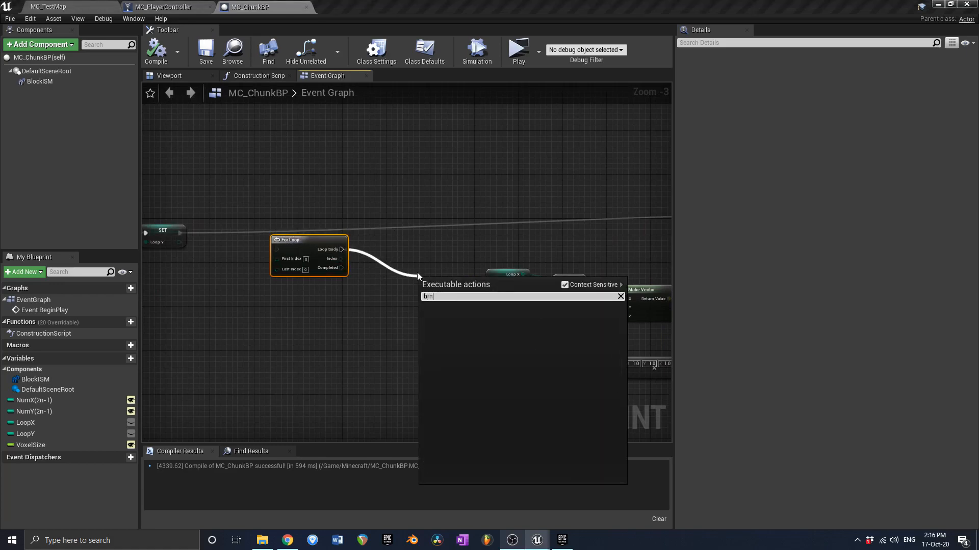
{"action": "key", "text": "BackSpace"}
{"action": "type", "text": "anch"}
{"action": "key", "text": "Return"}
{"action": "right_click_drag", "start_coordinate": [451, 291], "coordinate": [521, 296]}
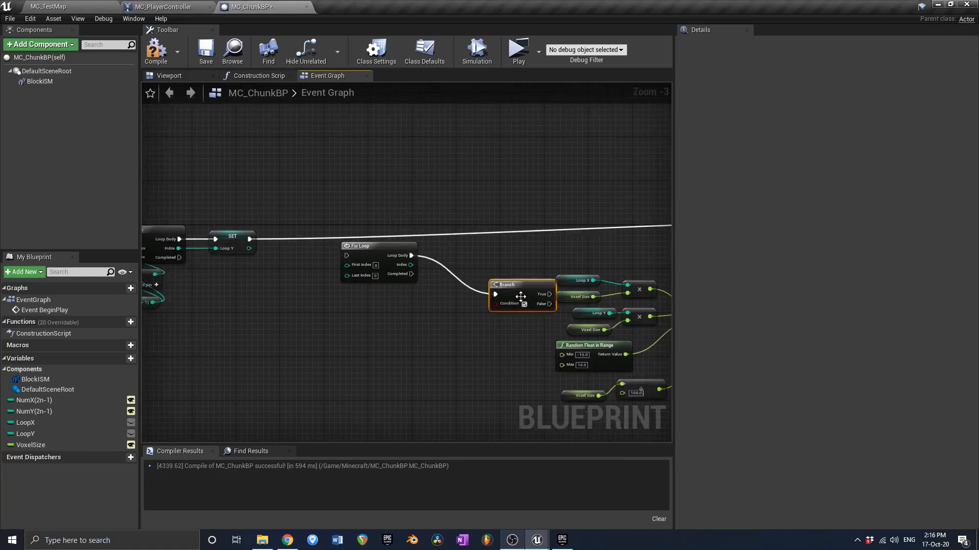
{"action": "scroll", "coordinate": [472, 306], "scroll_direction": "up", "scroll_amount": 3}
{"action": "left_click_drag", "start_coordinate": [472, 304], "coordinate": [428, 349]}
{"action": "right_click_drag", "start_coordinate": [400, 334], "coordinate": [392, 300]}
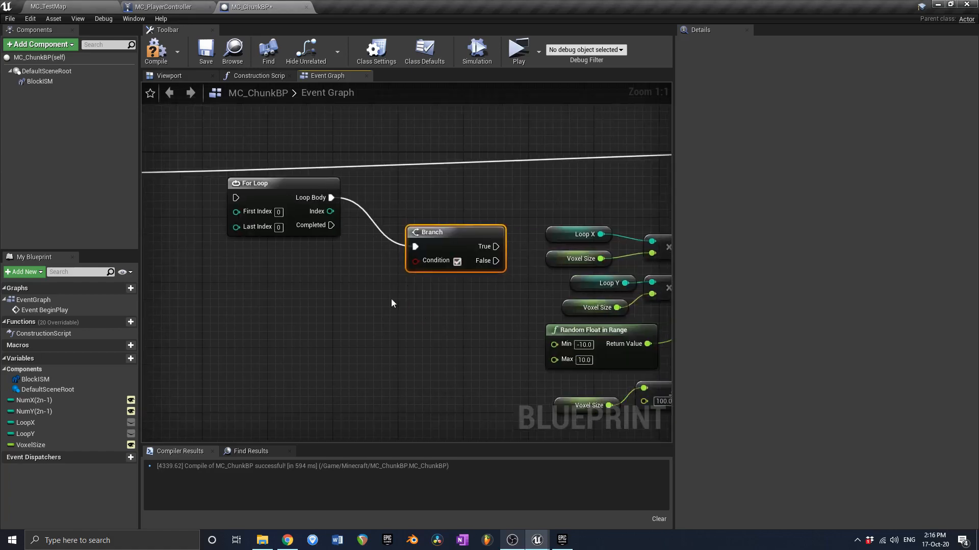
- Start a node search from the Branch's Condition input and dismiss it, then compile and save MC_ChunkBP
{"action": "left_click_drag", "start_coordinate": [416, 261], "coordinate": [365, 343]}
{"action": "left_click", "coordinate": [301, 324]}
{"action": "right_click_drag", "start_coordinate": [337, 312], "coordinate": [265, 311]}
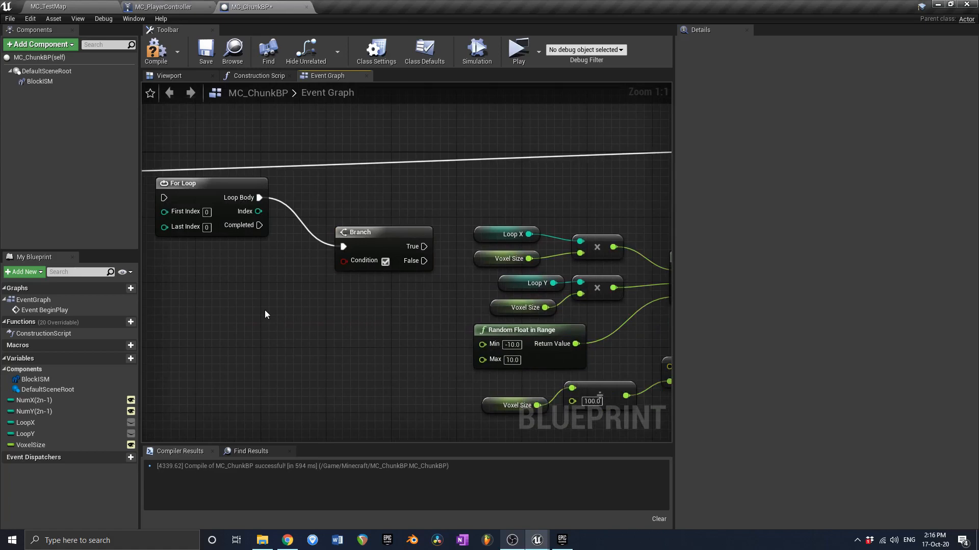
{"action": "left_click", "coordinate": [156, 51]}
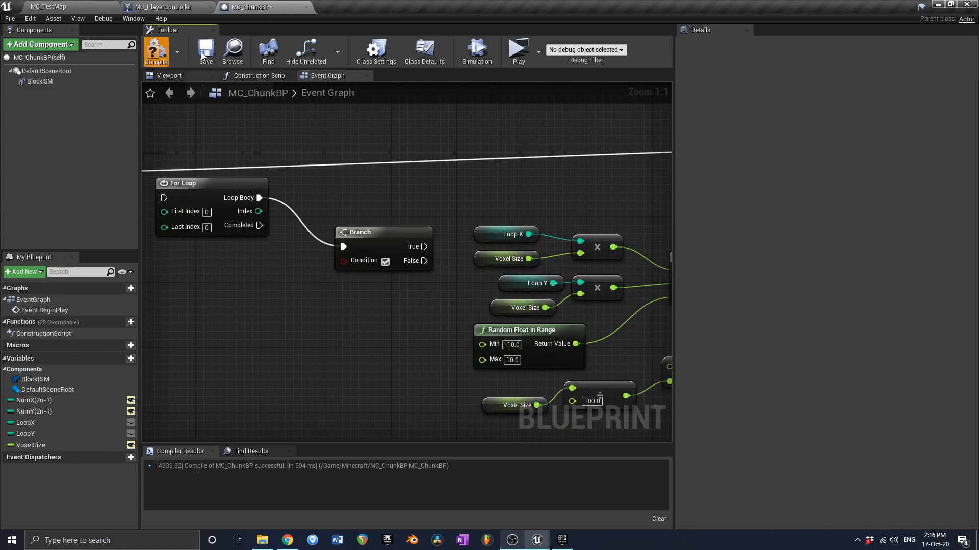
{"action": "left_click", "coordinate": [199, 48]}
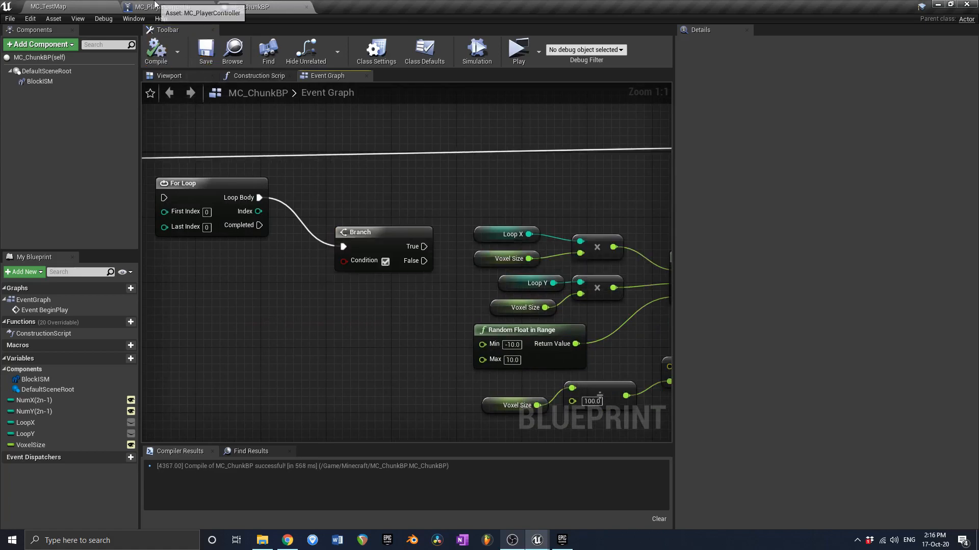
{"action": "left_click", "coordinate": [168, 7]}
{"action": "left_click", "coordinate": [60, 5]}
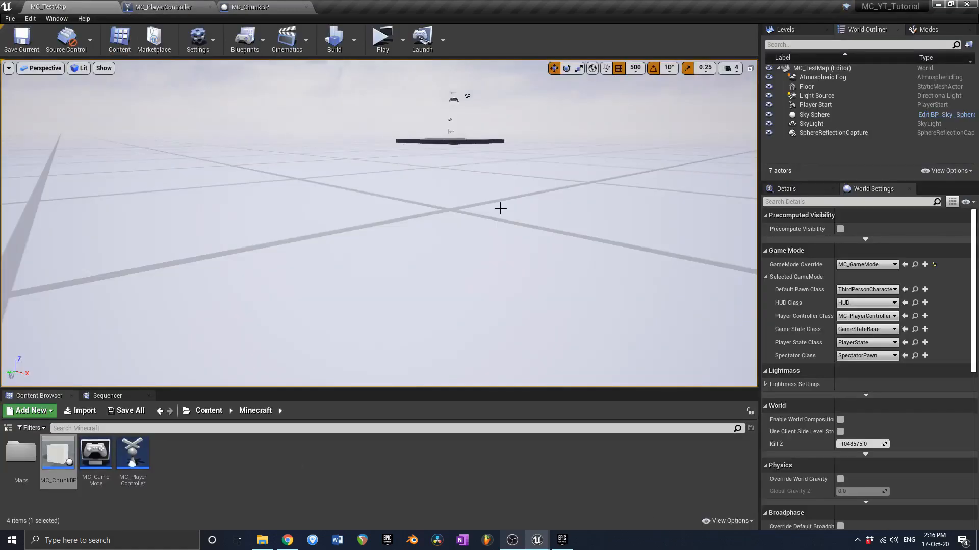
{"action": "right_click_drag", "start_coordinate": [501, 208], "coordinate": [501, 208]}
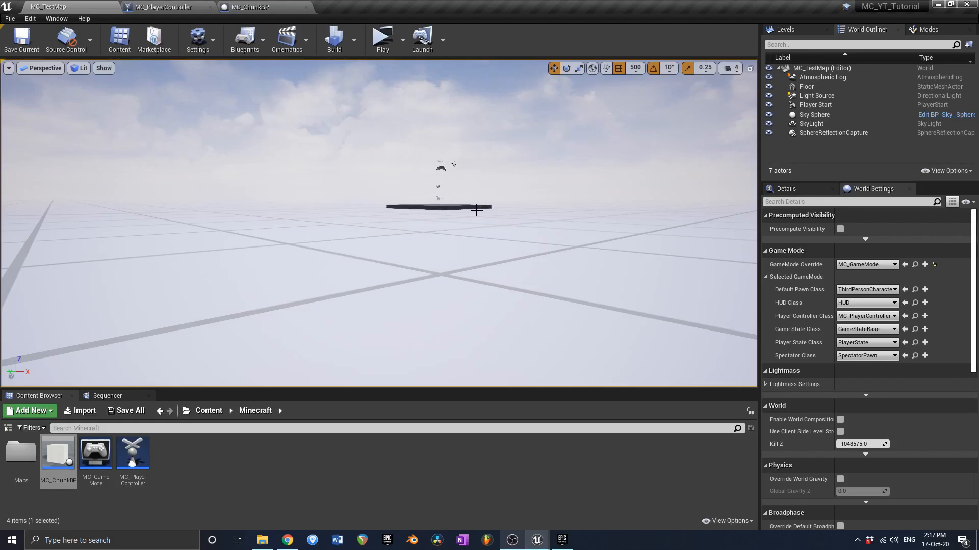
- Play MC_TestMap and run the character across the uneven generated chunks, then end the play session
{"action": "left_click", "coordinate": [382, 48]}
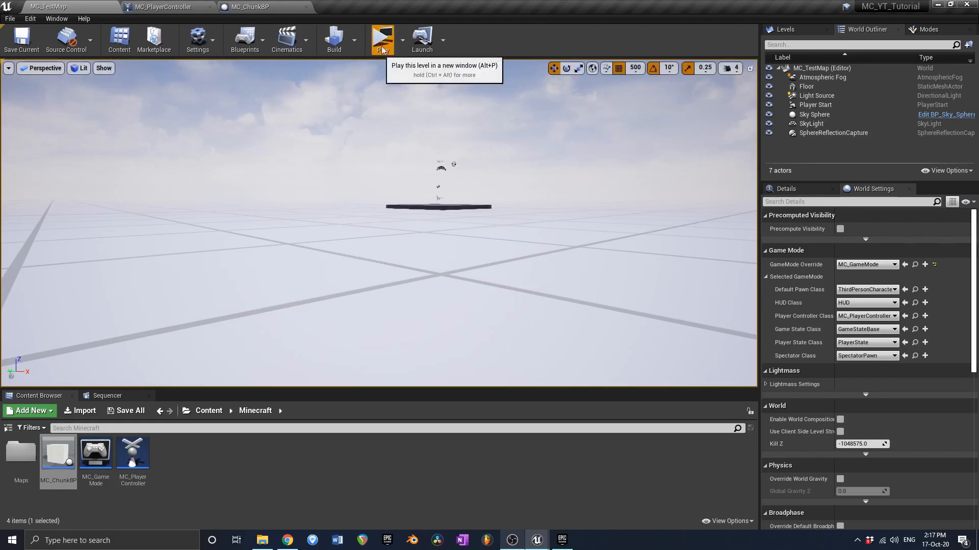
{"action": "key", "text": "w"}
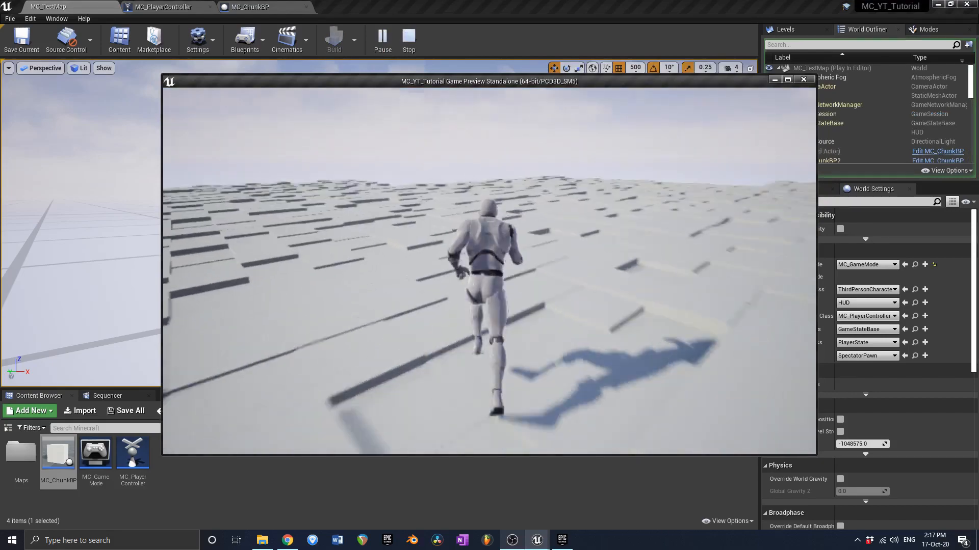
{"action": "key", "text": "d"}
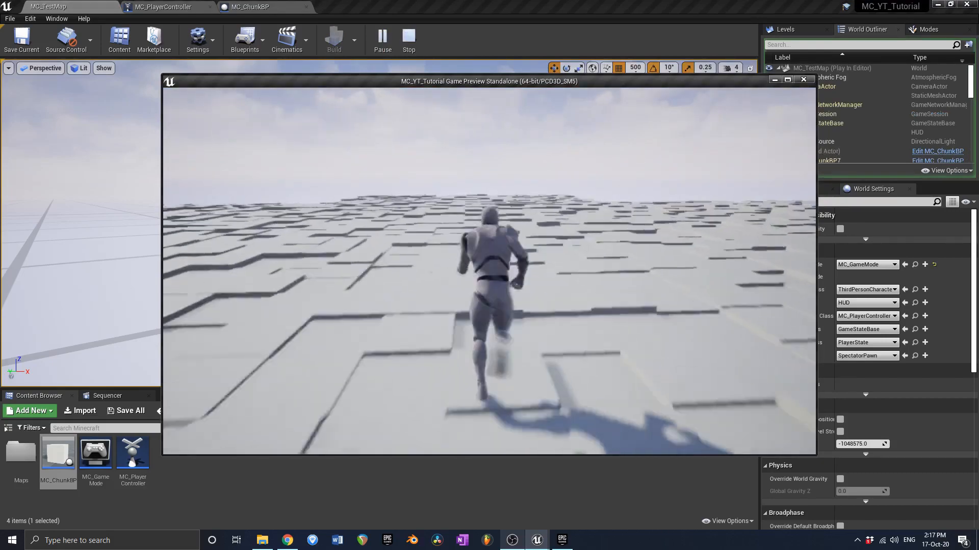
{"action": "key", "text": "d"}
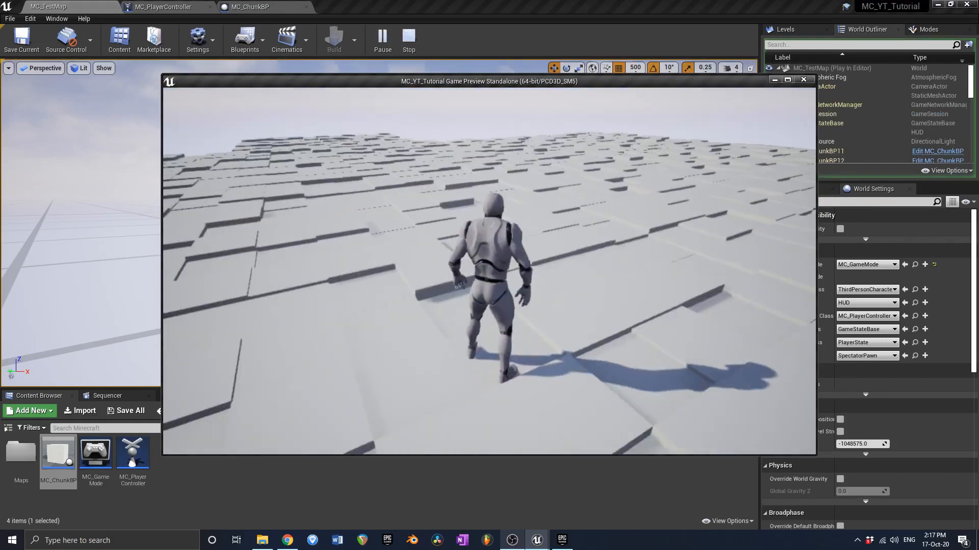
{"action": "key", "text": "Escape"}
- Review the unconnected For Loop and its Branch in MC_ChunkBP's Event Graph
{"action": "left_click", "coordinate": [250, 7]}
{"action": "right_click_drag", "start_coordinate": [341, 210], "coordinate": [446, 246]}
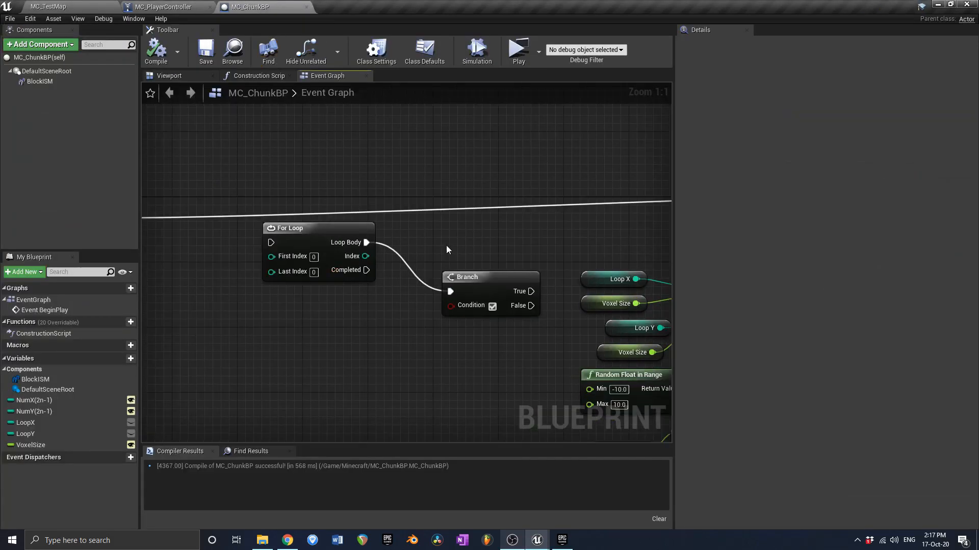
{"action": "scroll", "coordinate": [446, 246], "scroll_direction": "down", "scroll_amount": 3}
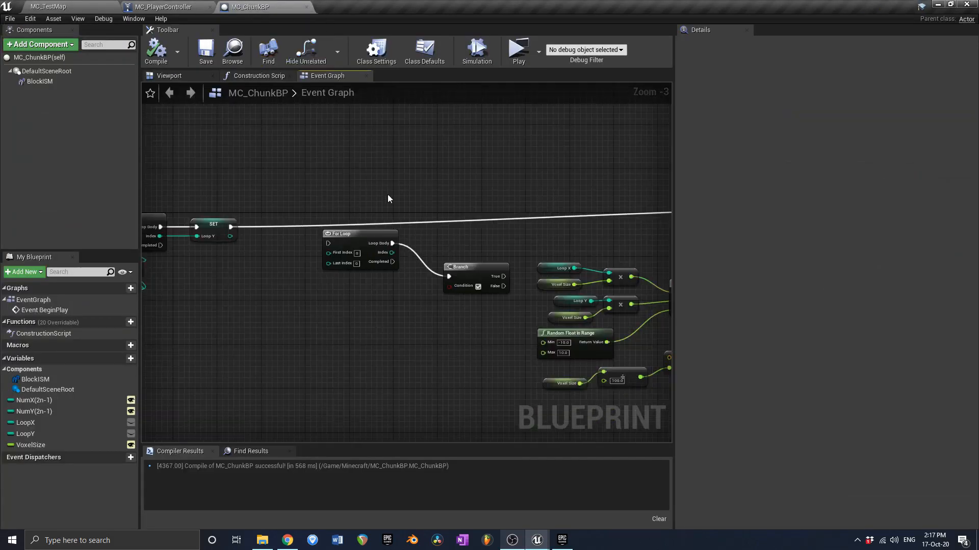
- Review MC_PlayerController's Event Graph and its Spawn New Chunks Within Render Range function, from the spawn conditions to the SpawnActor node
{"action": "left_click", "coordinate": [164, 7]}
{"action": "scroll", "coordinate": [421, 247], "scroll_direction": "down", "scroll_amount": 4}
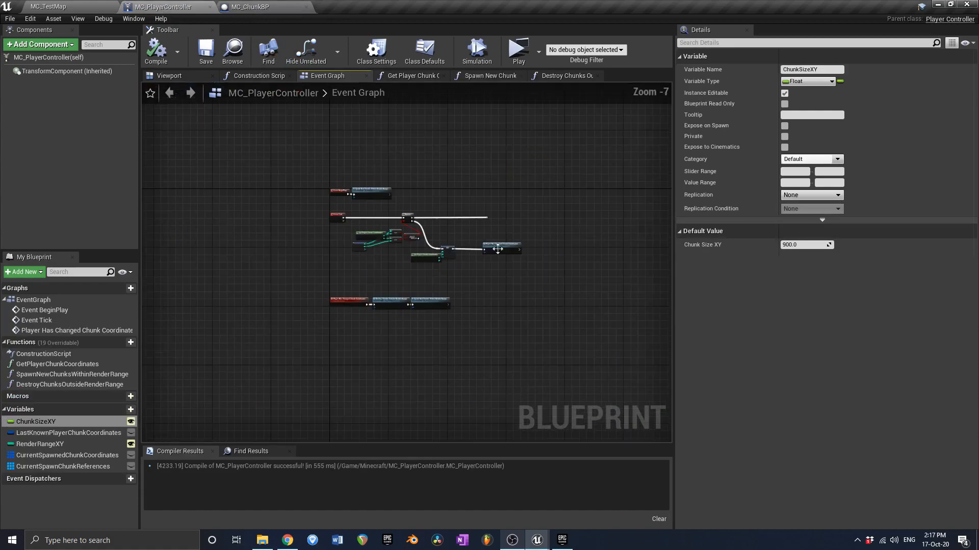
{"action": "scroll", "coordinate": [508, 246], "scroll_direction": "up", "scroll_amount": 6}
{"action": "double_click", "coordinate": [507, 248]}
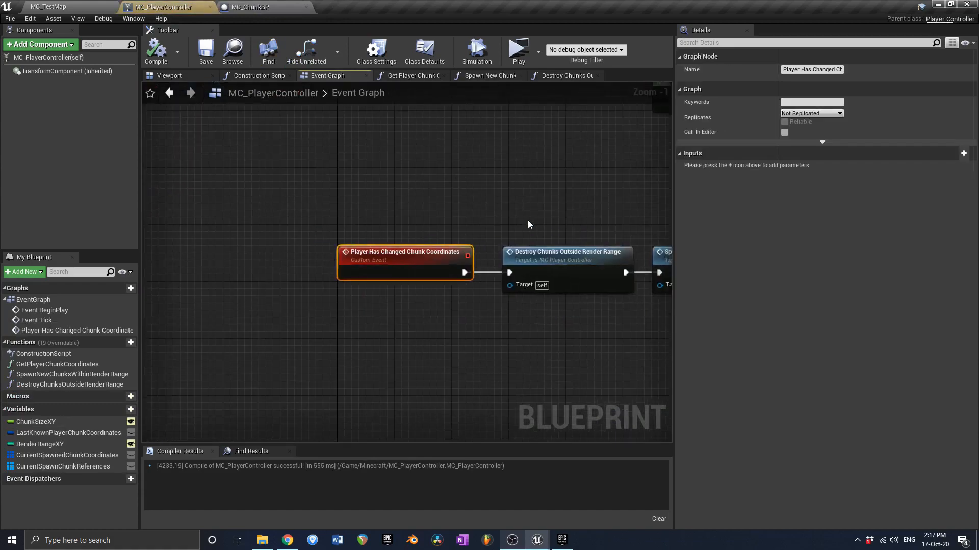
{"action": "double_click", "coordinate": [530, 312]}
{"action": "scroll", "coordinate": [387, 282], "scroll_direction": "up", "scroll_amount": 2}
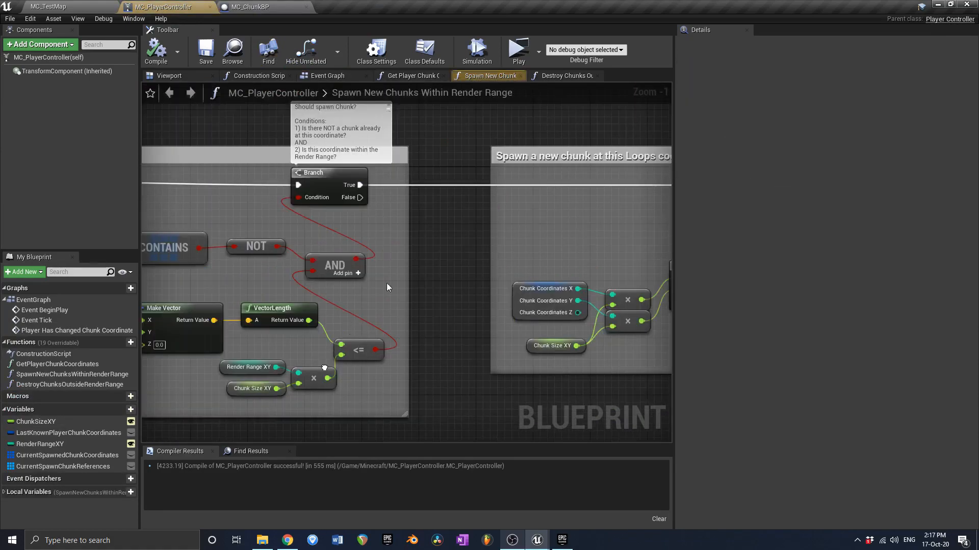
{"action": "right_click_drag", "start_coordinate": [430, 236], "coordinate": [270, 235]}
{"action": "scroll", "coordinate": [482, 186], "scroll_direction": "up", "scroll_amount": 3}
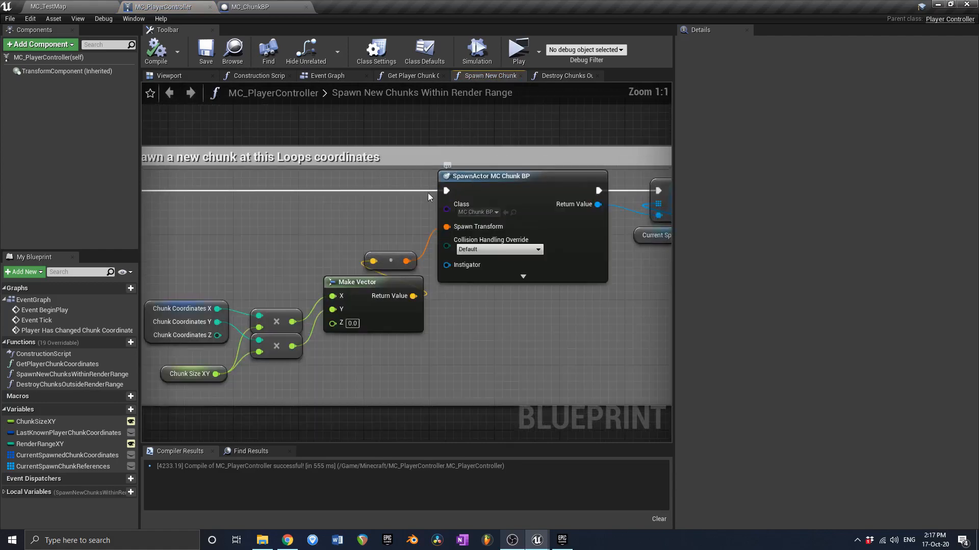
{"action": "right_click_drag", "start_coordinate": [500, 193], "coordinate": [435, 207]}
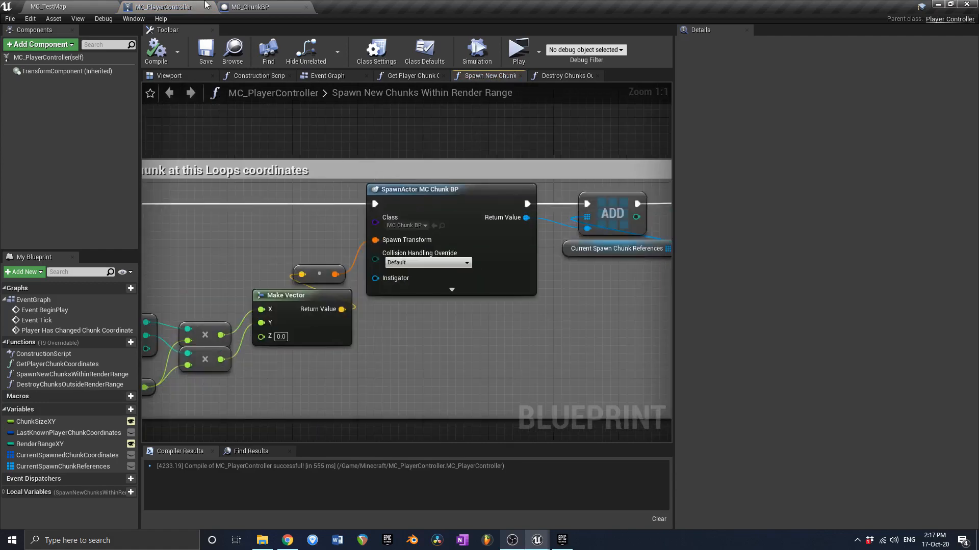
{"action": "right_click_drag", "start_coordinate": [441, 186], "coordinate": [260, 199]}
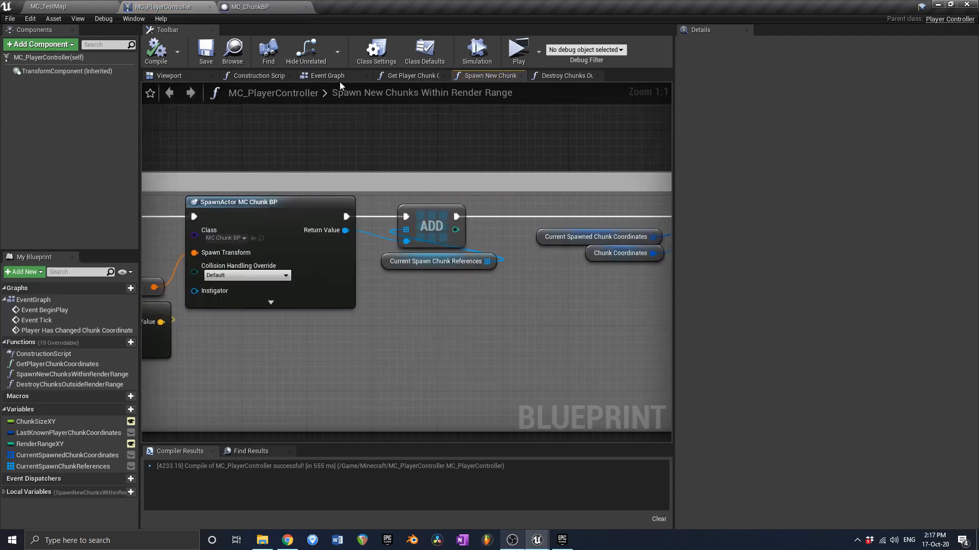
- Open the Destroy Chunks Outside Render Range function from the Event Graph and examine its distance check and DestroyActor nodes
{"action": "left_click", "coordinate": [328, 76]}
{"action": "left_click", "coordinate": [405, 277]}
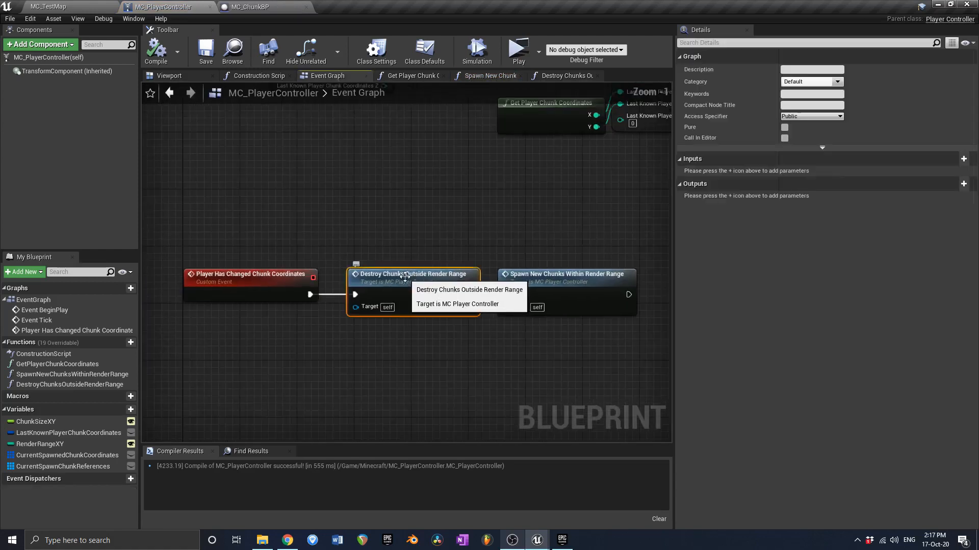
{"action": "double_click", "coordinate": [405, 277]}
{"action": "scroll", "coordinate": [515, 269], "scroll_direction": "up", "scroll_amount": 3}
{"action": "right_click_drag", "start_coordinate": [515, 269], "coordinate": [416, 283]}
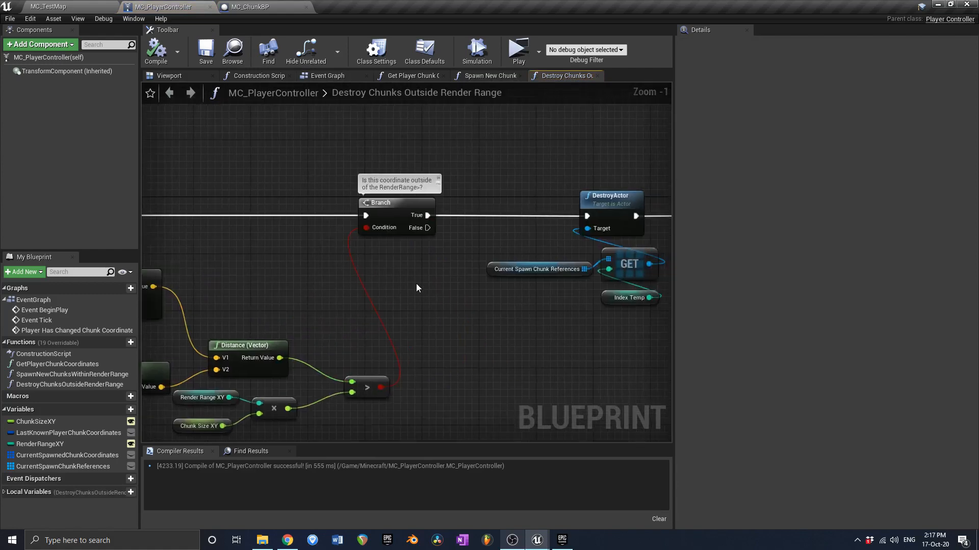
- Switch to the iCloud Notes outline in Chrome and review the Simplex Noise, 2D and 3D noise, block material and player block-editing items
{"action": "left_click", "coordinate": [82, 7]}
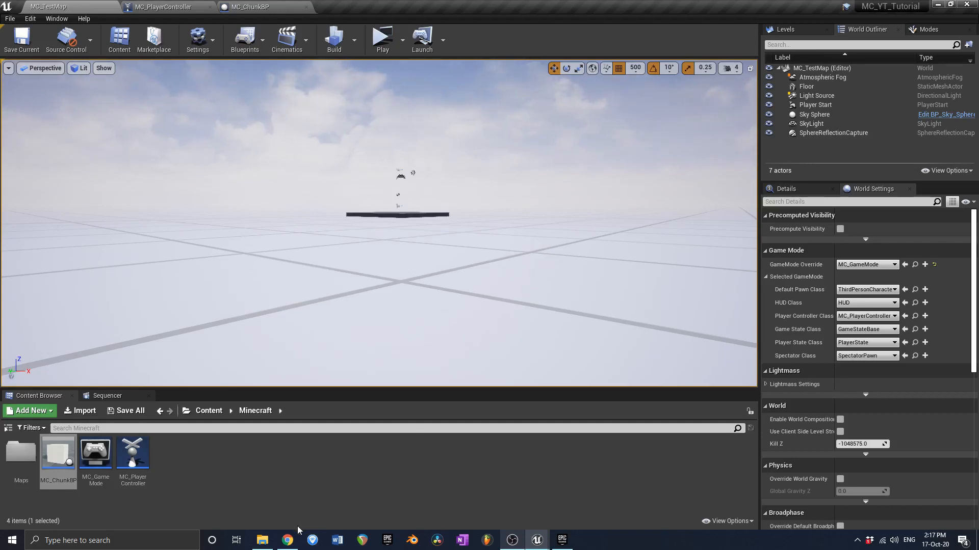
{"action": "left_click", "coordinate": [287, 540]}
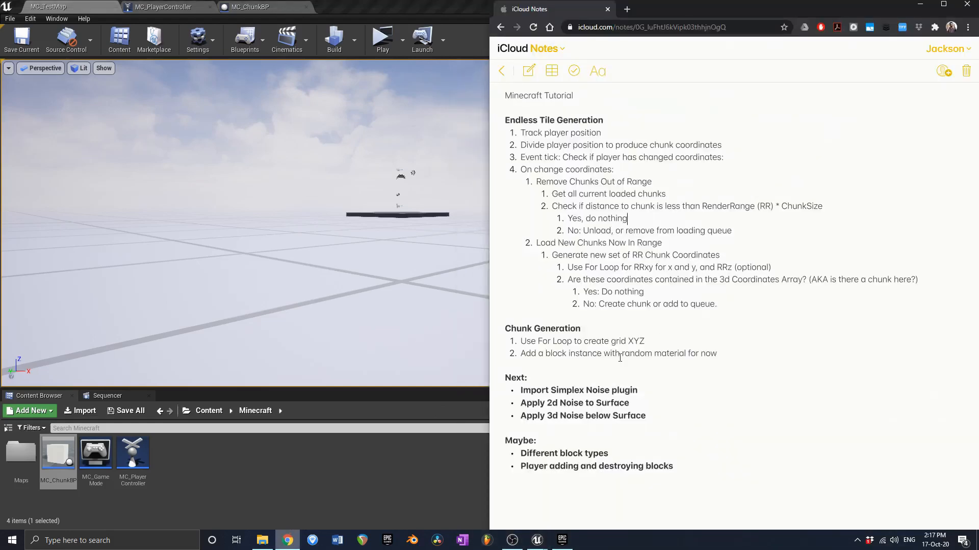
{"action": "triple_click", "coordinate": [540, 394]}
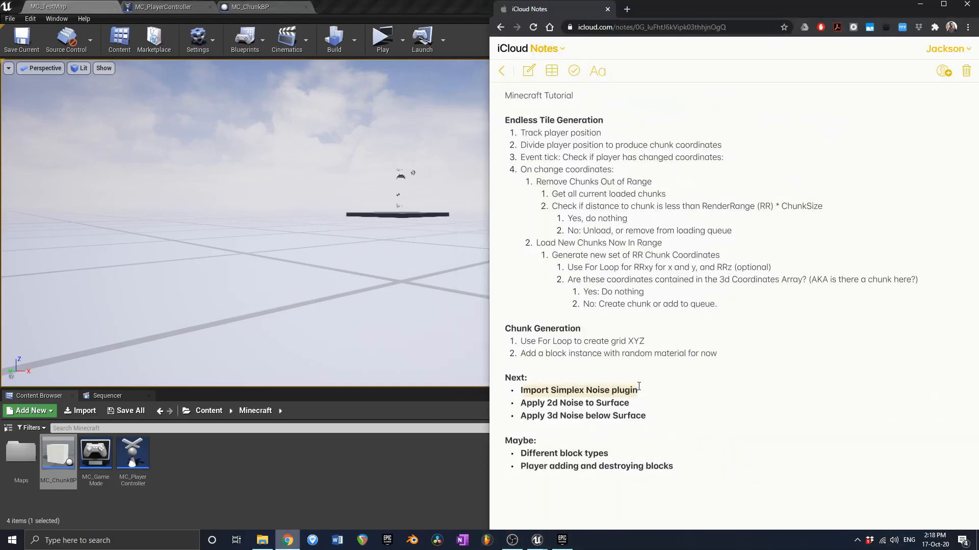
{"action": "left_click_drag", "start_coordinate": [520, 403], "coordinate": [629, 403]}
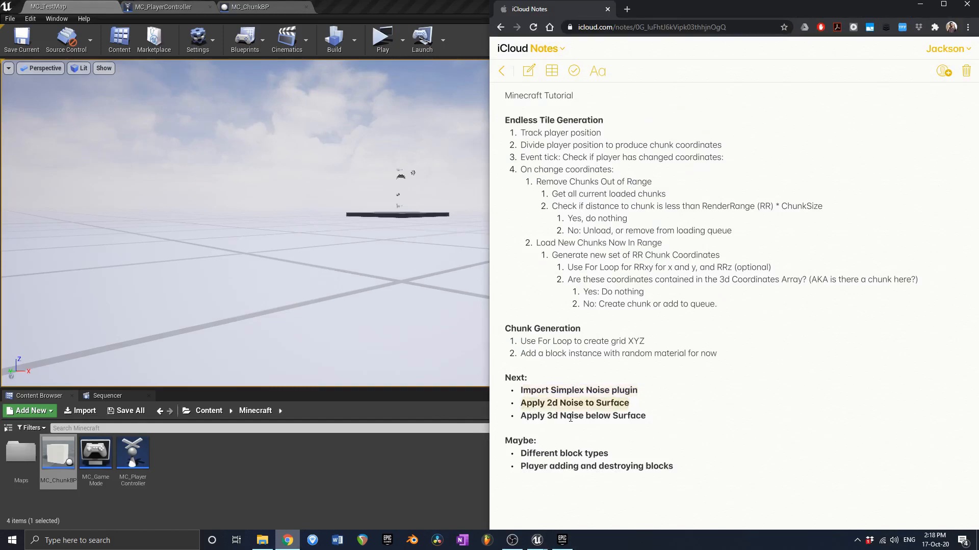
{"action": "left_click_drag", "start_coordinate": [533, 419], "coordinate": [635, 419]}
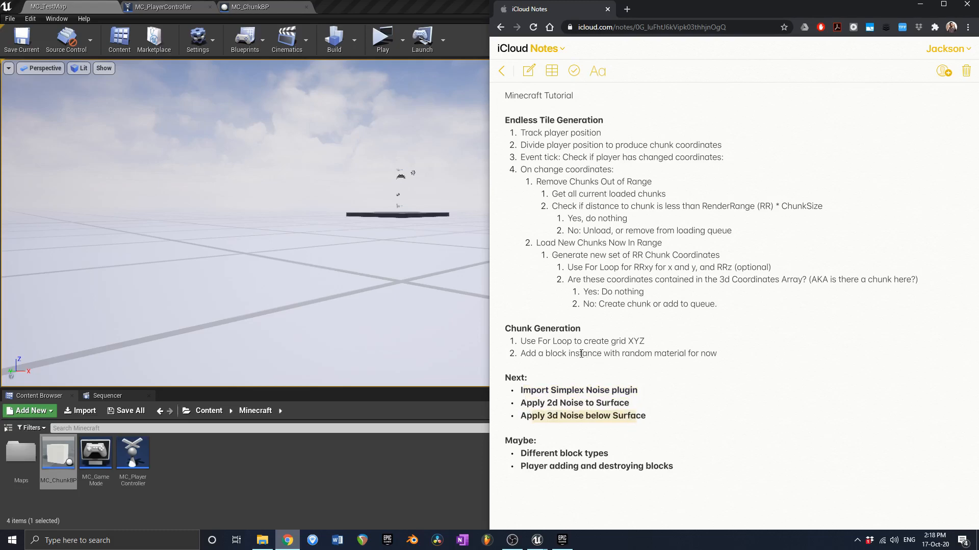
{"action": "left_click_drag", "start_coordinate": [569, 354], "coordinate": [685, 361]}
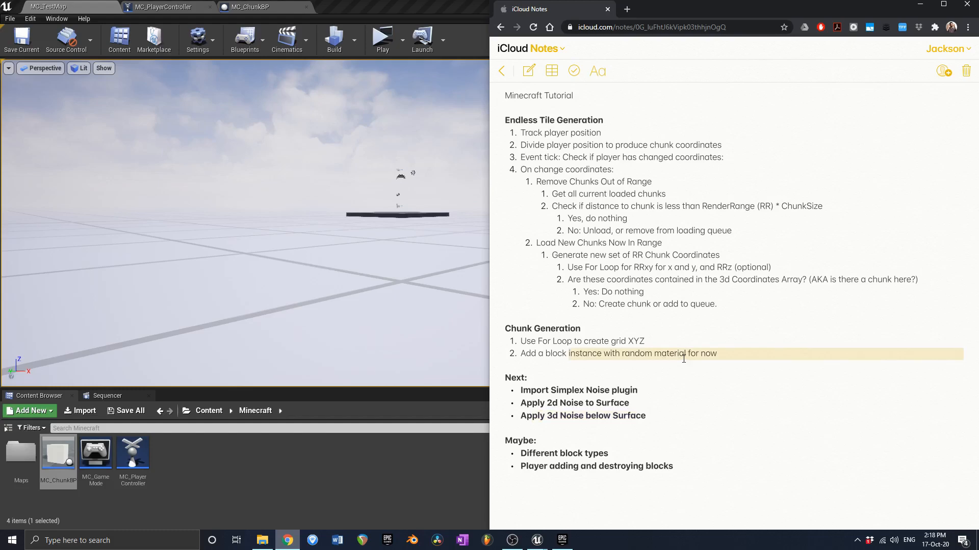
{"action": "left_click", "coordinate": [683, 358]}
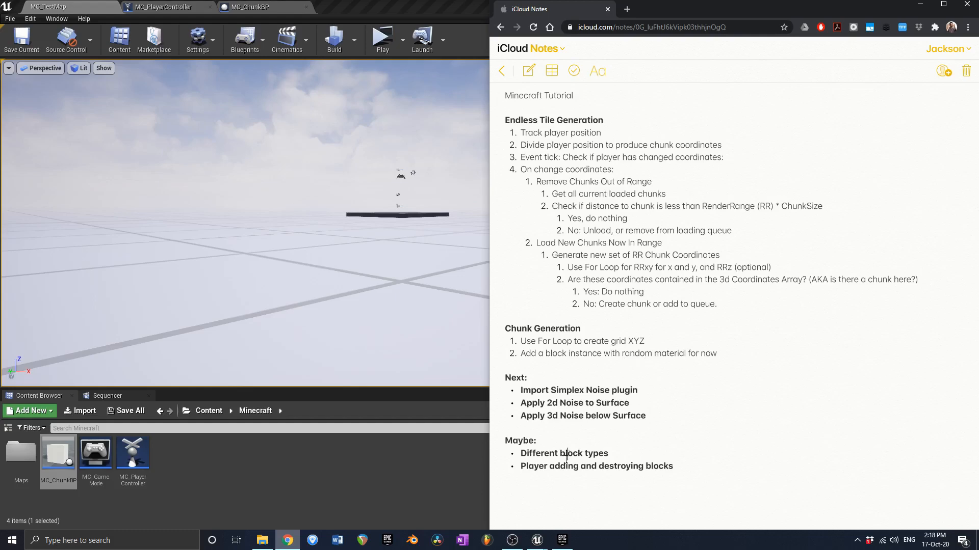
{"action": "left_click_drag", "start_coordinate": [555, 466], "coordinate": [641, 469]}
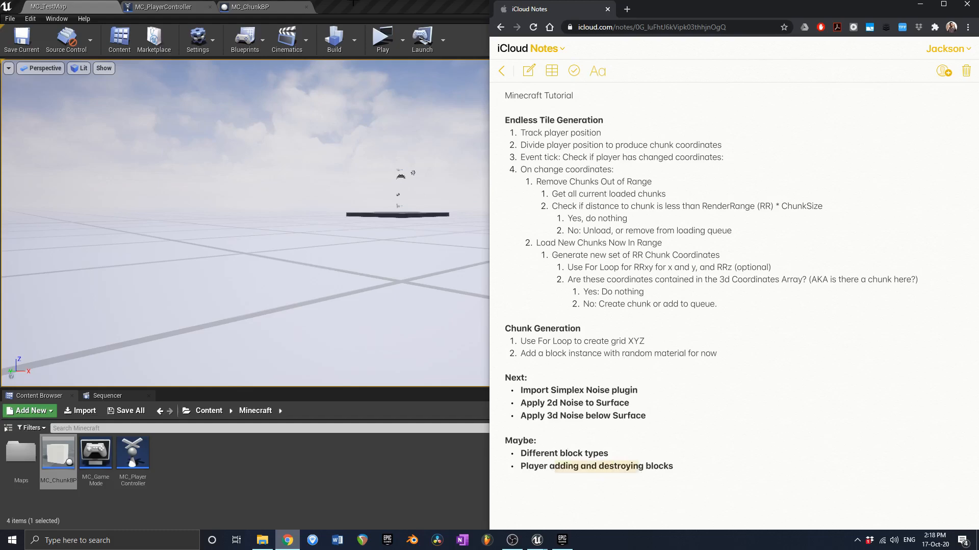
- Return to MC_ChunkBP, select the BlockISM component and review the transform nodes feeding Add Instance in the Event Graph
{"action": "left_click", "coordinate": [277, 5]}
{"action": "left_click", "coordinate": [57, 86]}
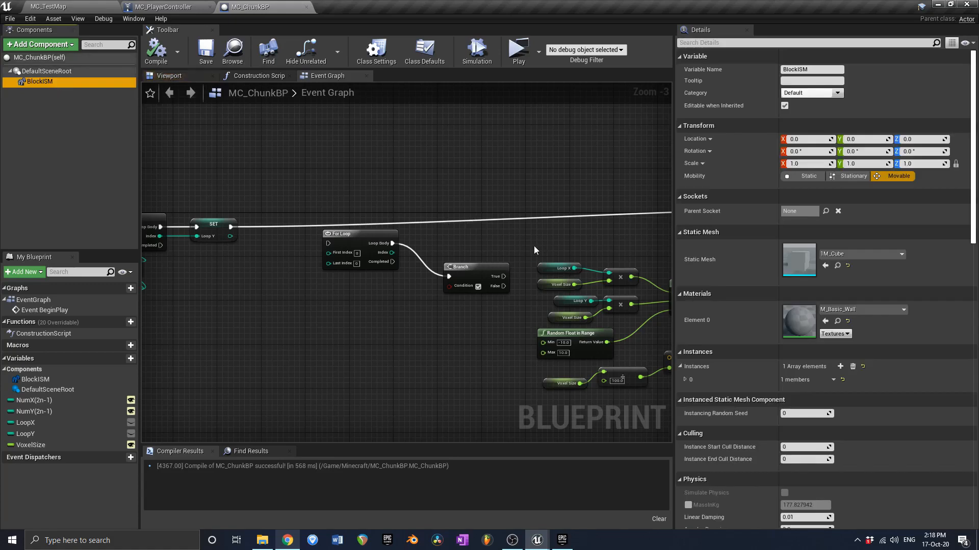
{"action": "right_click_drag", "start_coordinate": [534, 246], "coordinate": [471, 250]}
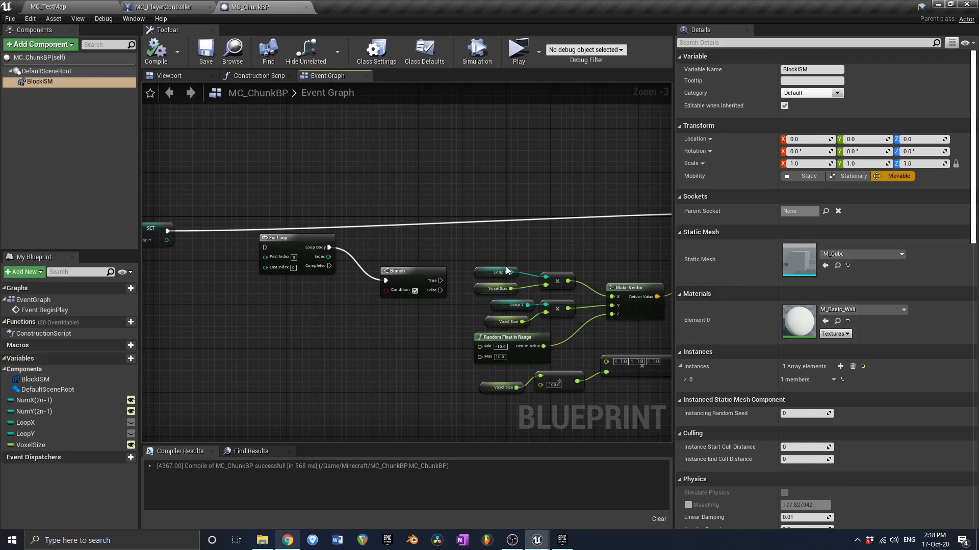
{"action": "right_click_drag", "start_coordinate": [506, 266], "coordinate": [395, 251]}
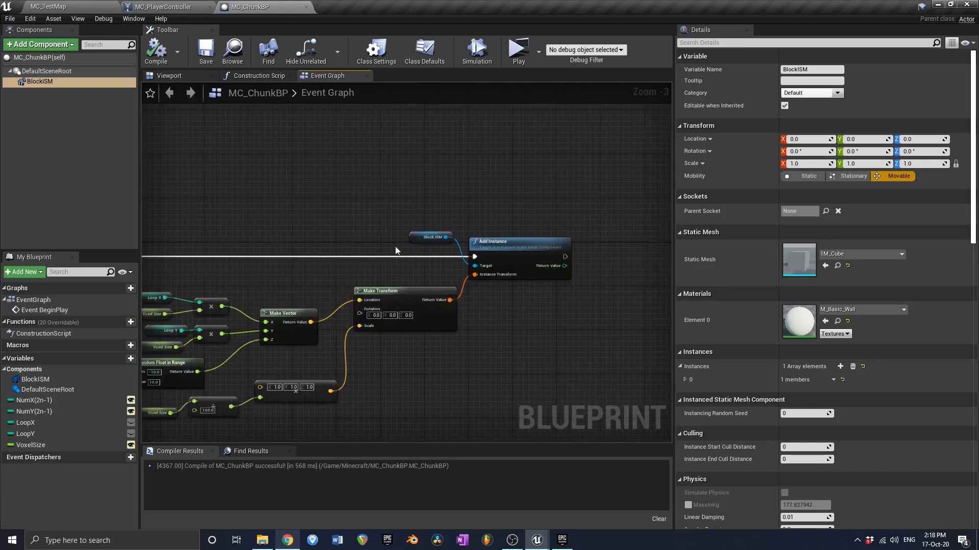
{"action": "scroll", "coordinate": [460, 256], "scroll_direction": "up", "scroll_amount": 3}
{"action": "scroll", "coordinate": [647, 279], "scroll_direction": "down", "scroll_amount": 3}
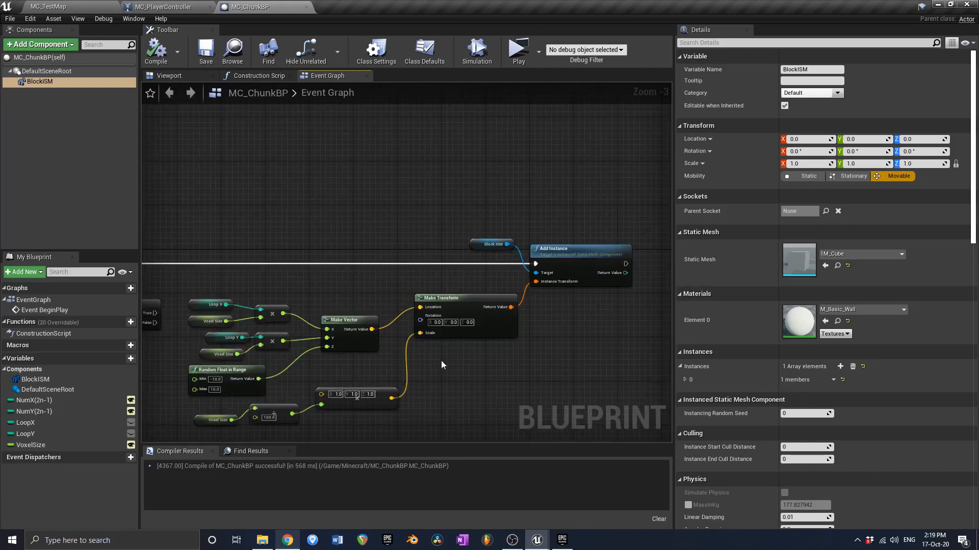
{"action": "left_click", "coordinate": [513, 539]}
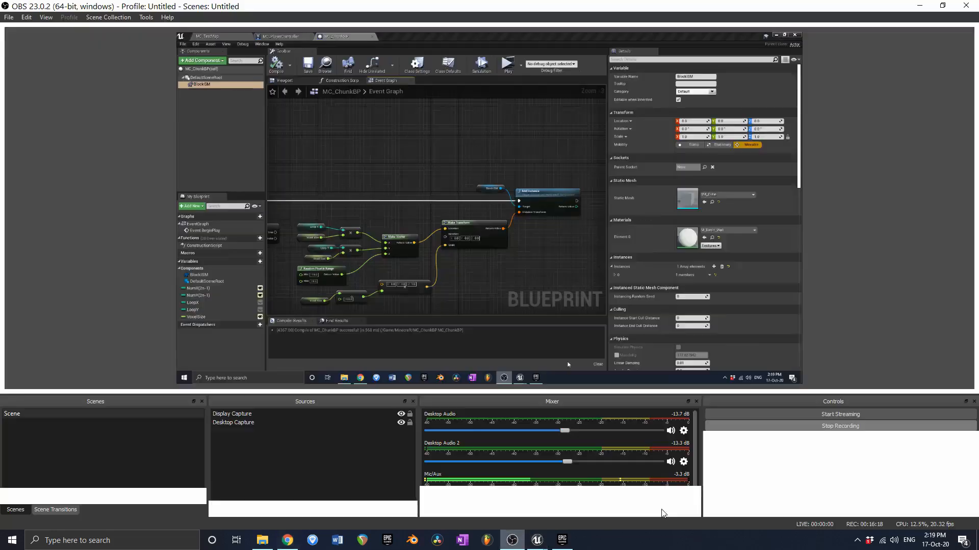